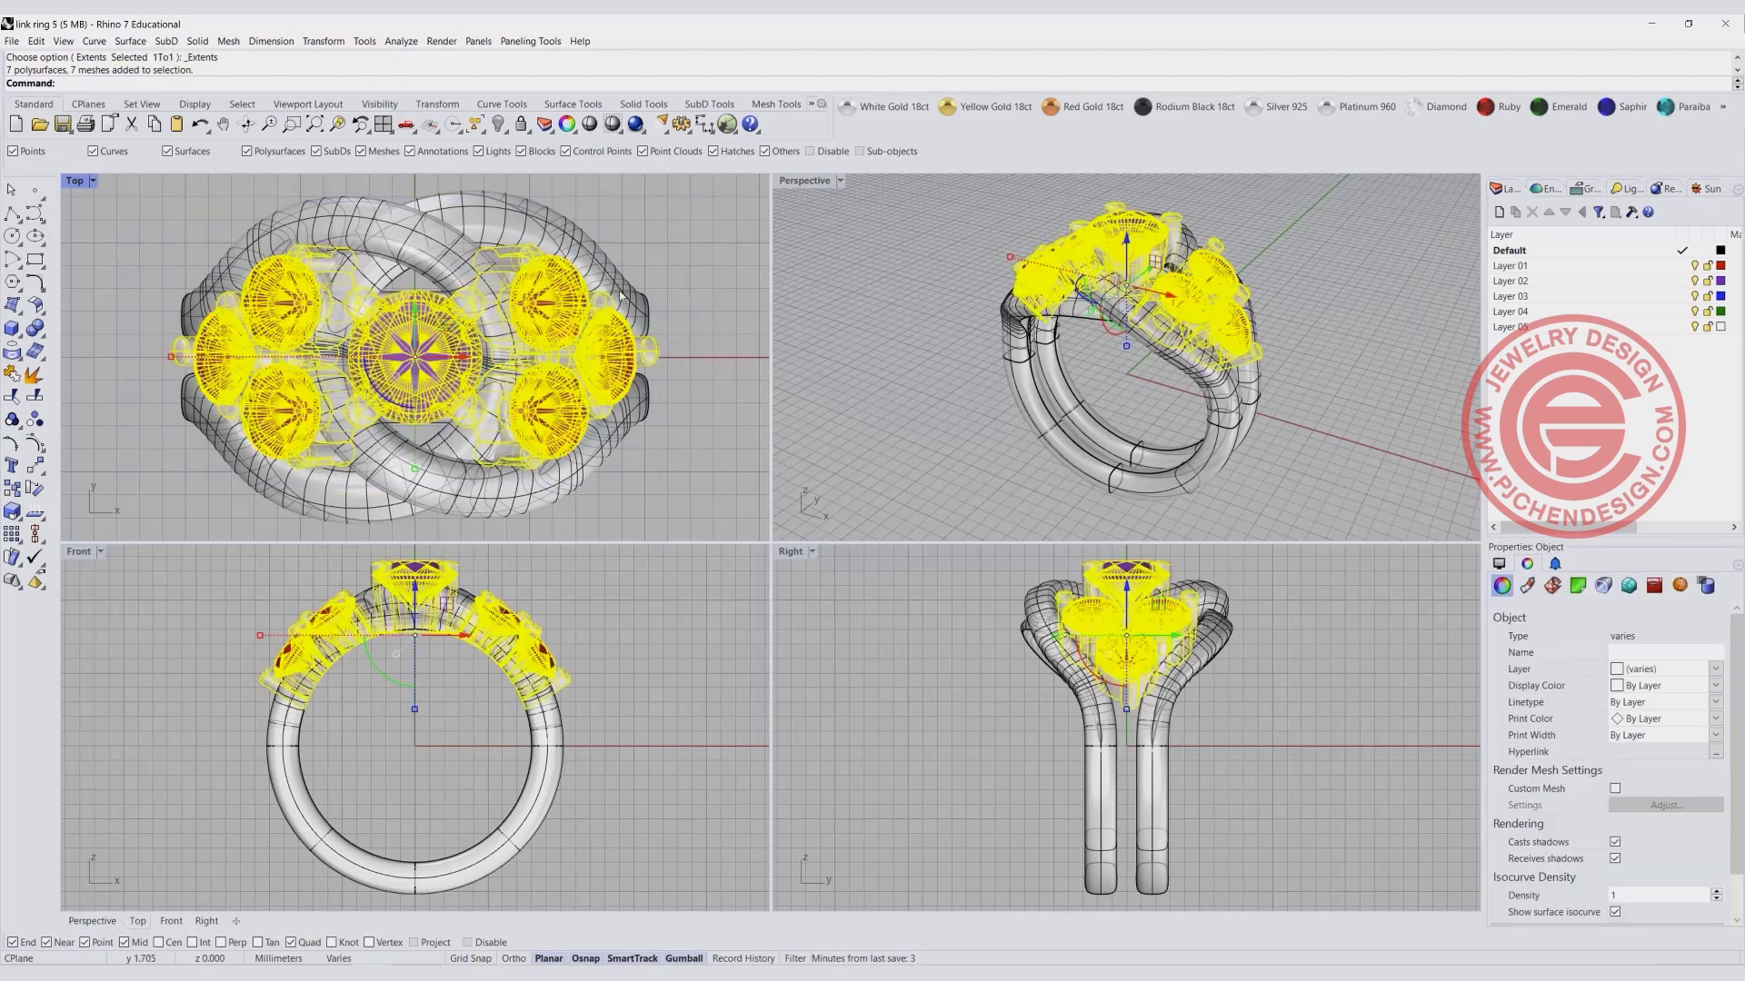
Hide the gems and settings, then orbit and zoom the Perspective view over the bare interlocking links.
{"action": "left_click", "coordinate": [498, 124]}
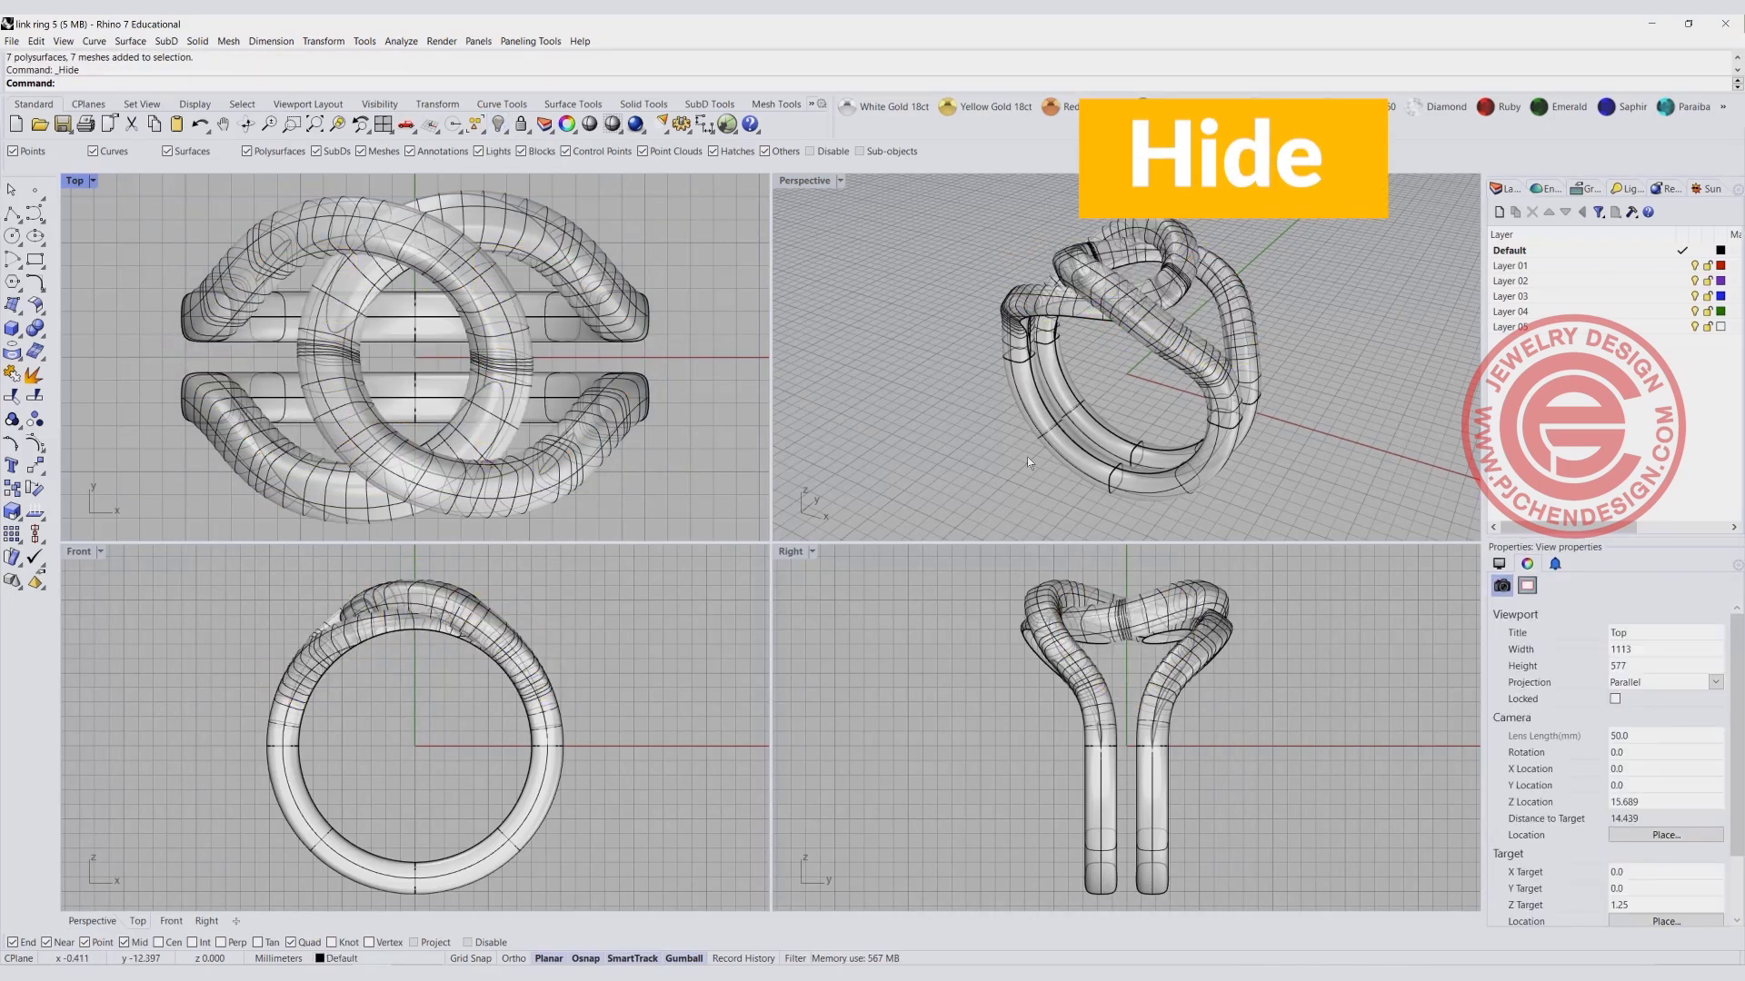
{"action": "right_click_drag", "start_coordinate": [1159, 418], "coordinate": [1049, 365]}
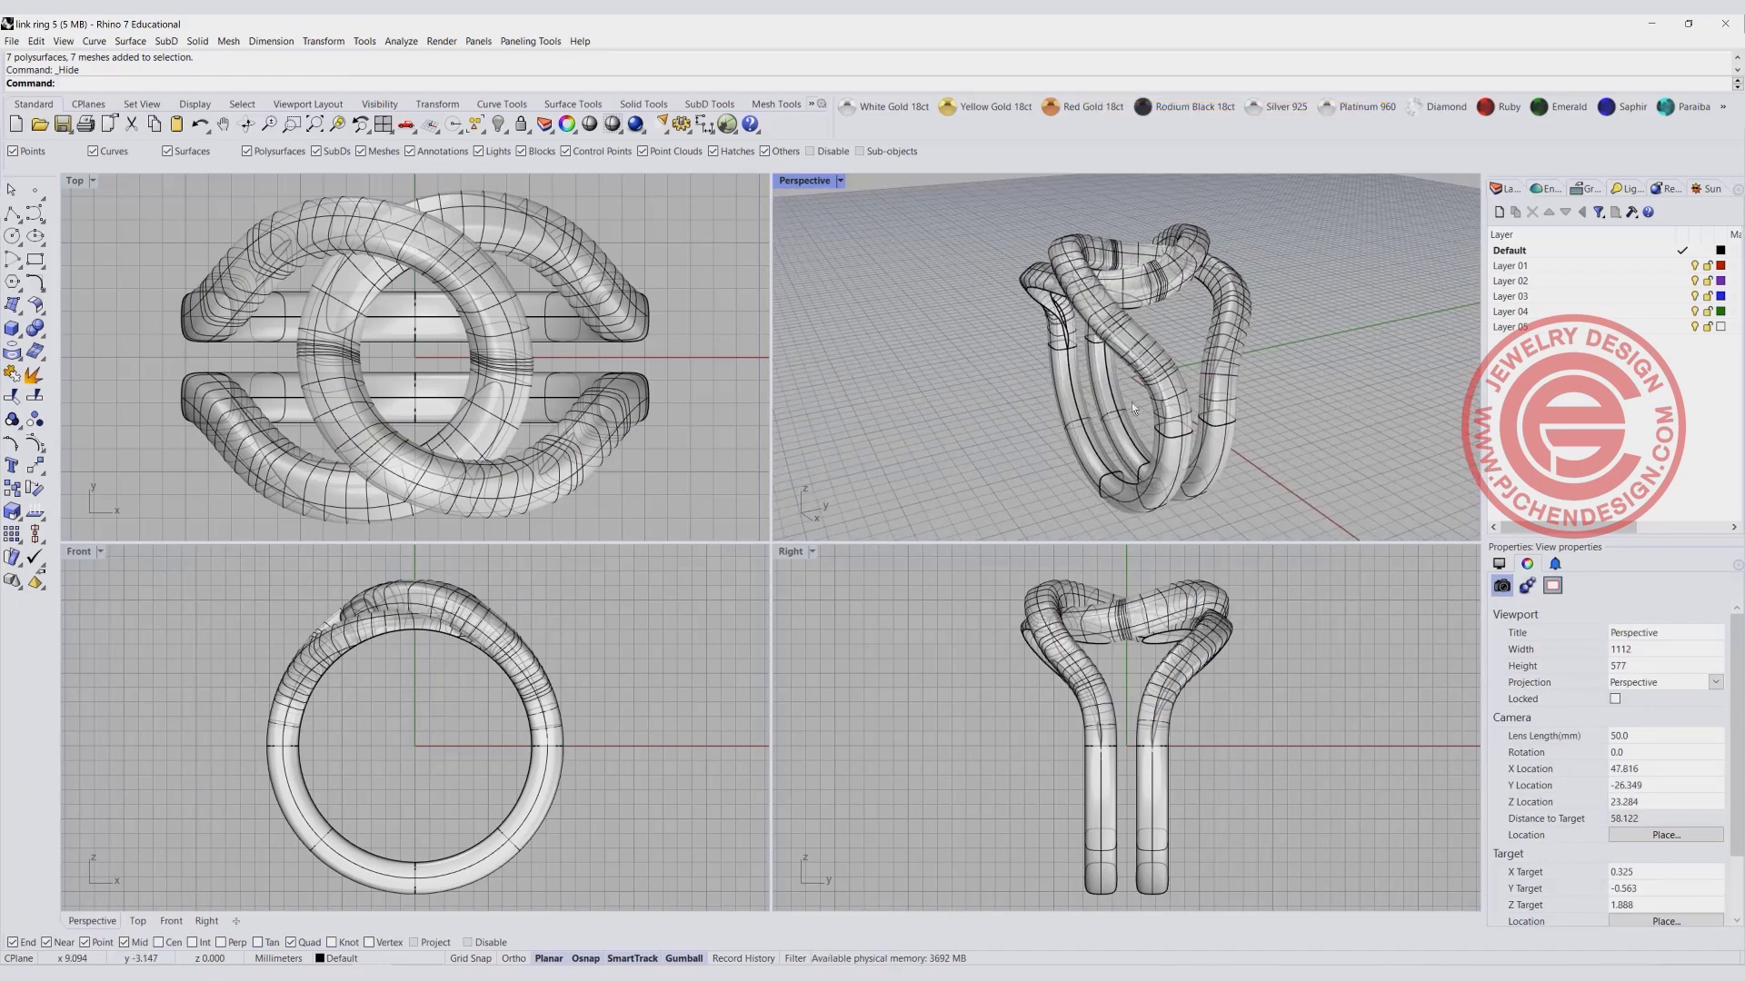
{"action": "right_click_drag", "start_coordinate": [1076, 447], "coordinate": [1248, 335]}
{"action": "scroll", "coordinate": [1081, 287], "scroll_direction": "up", "scroll_amount": 4}
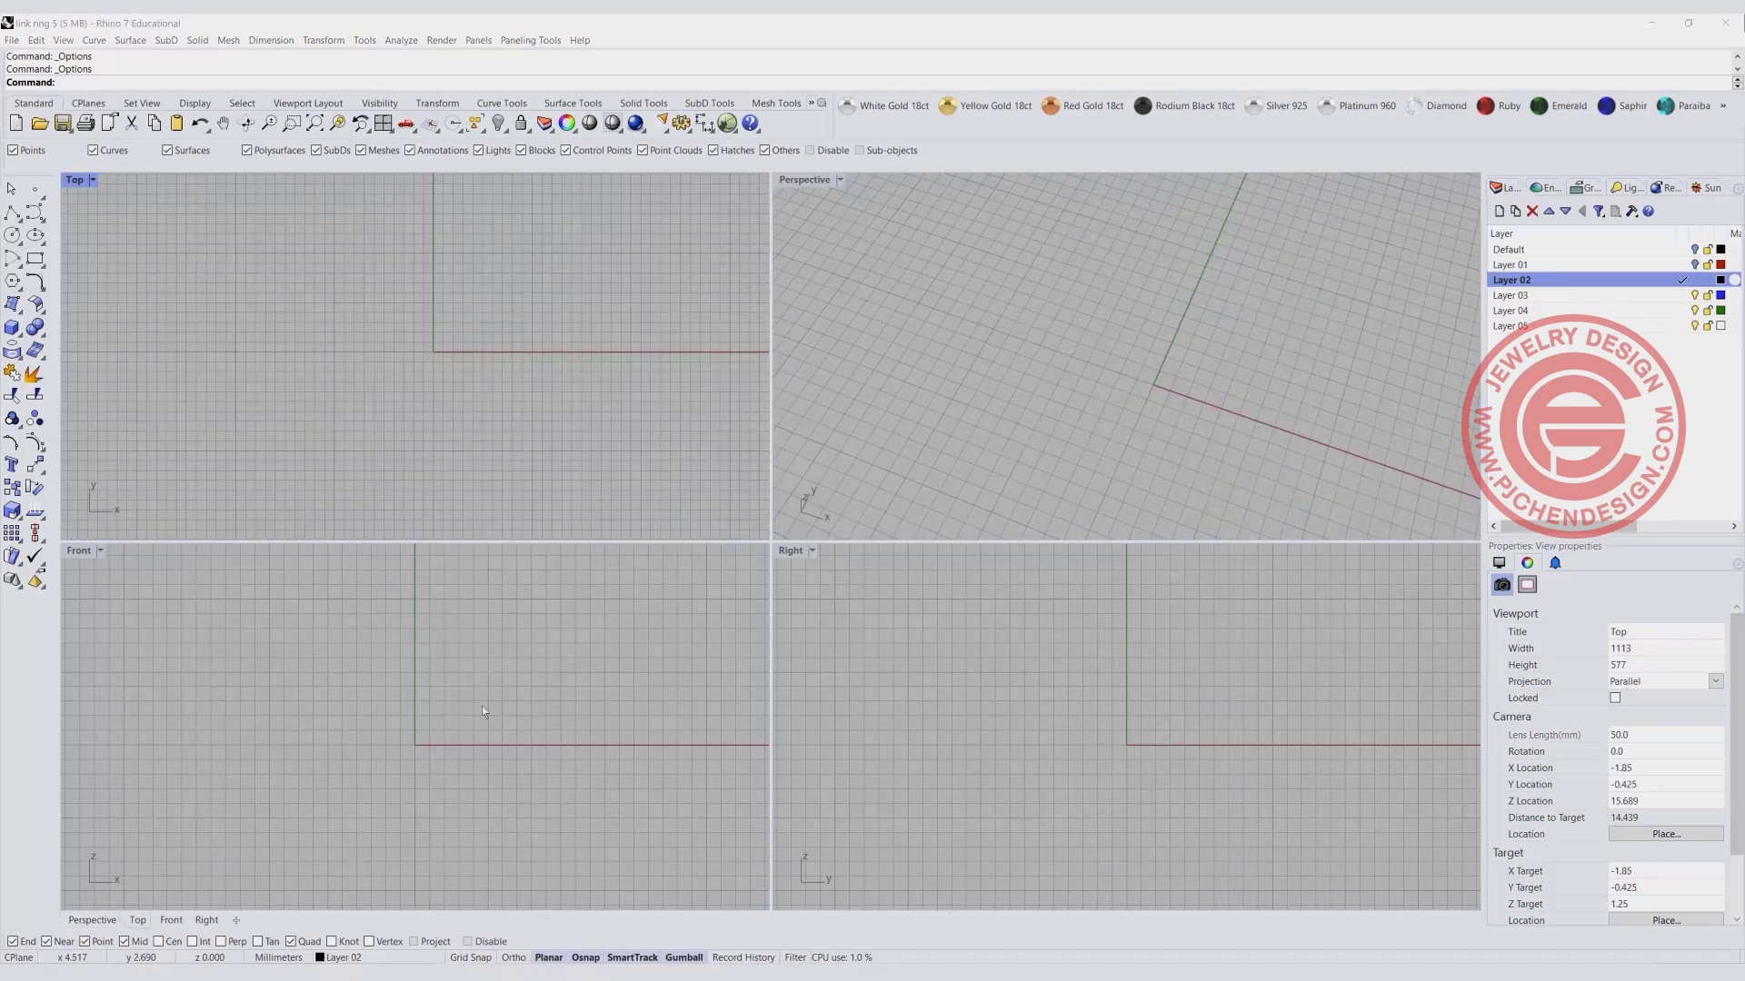
Draw a circle of diameter 16 centred on the origin in the Front view.
{"action": "left_click", "coordinate": [11, 235]}
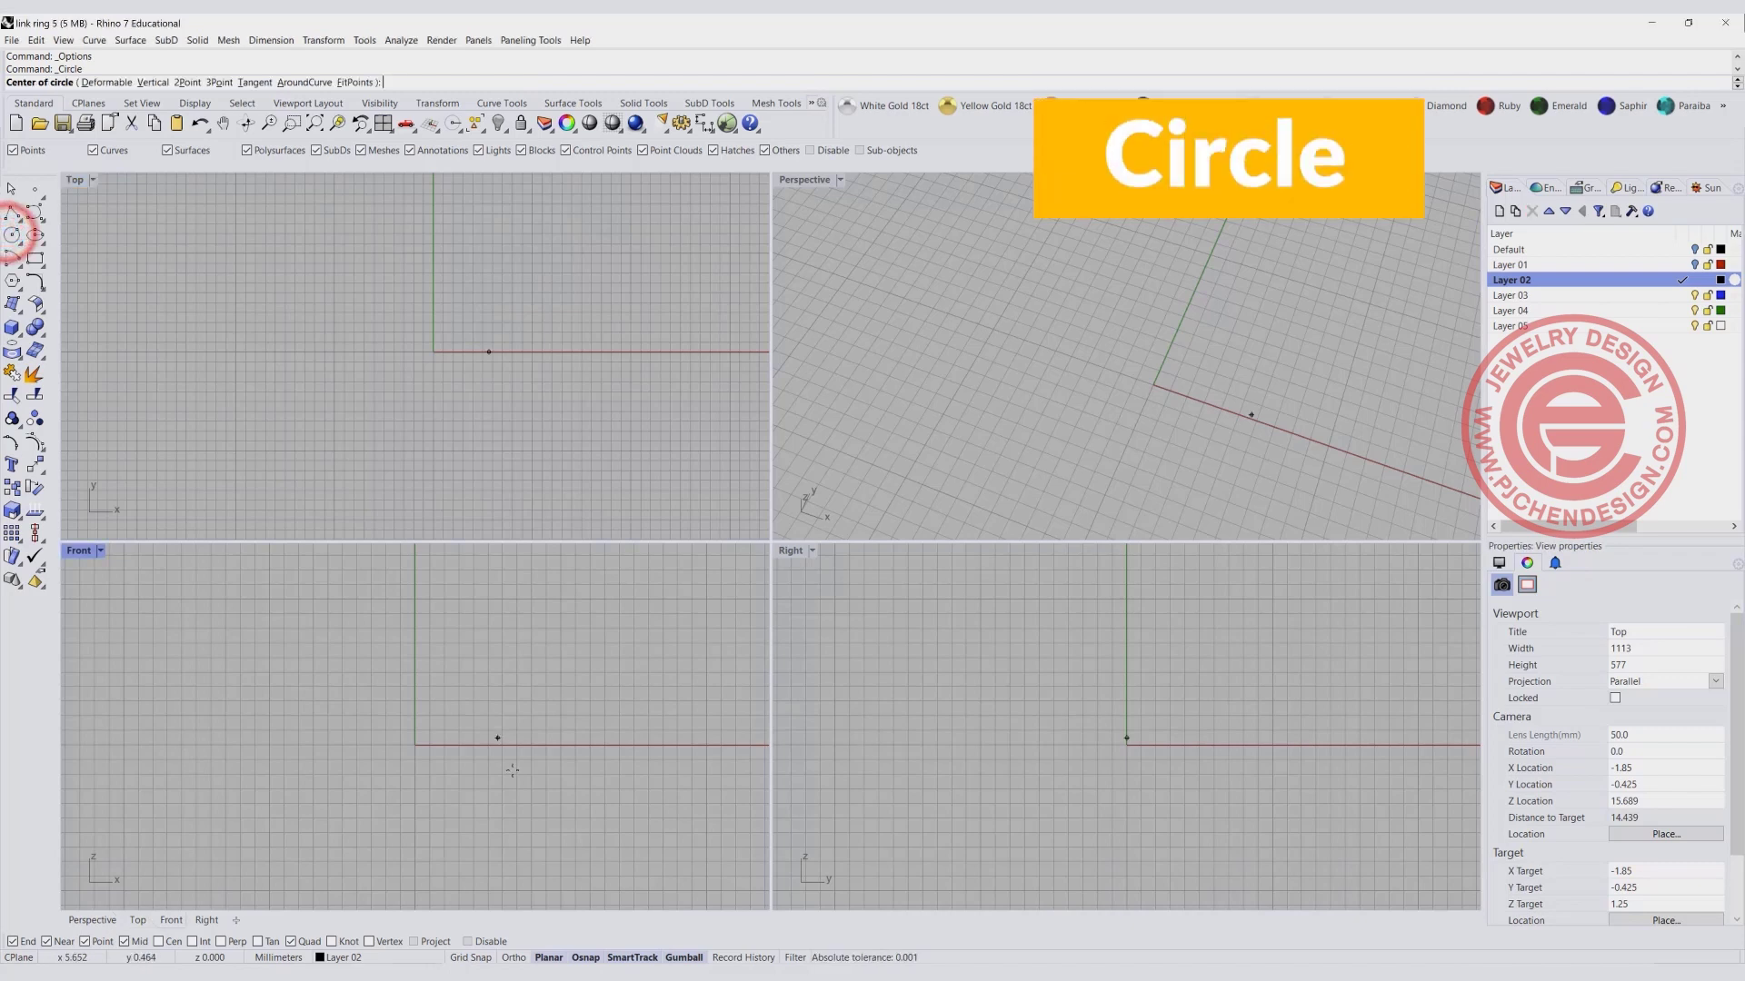
{"action": "left_click", "coordinate": [437, 745]}
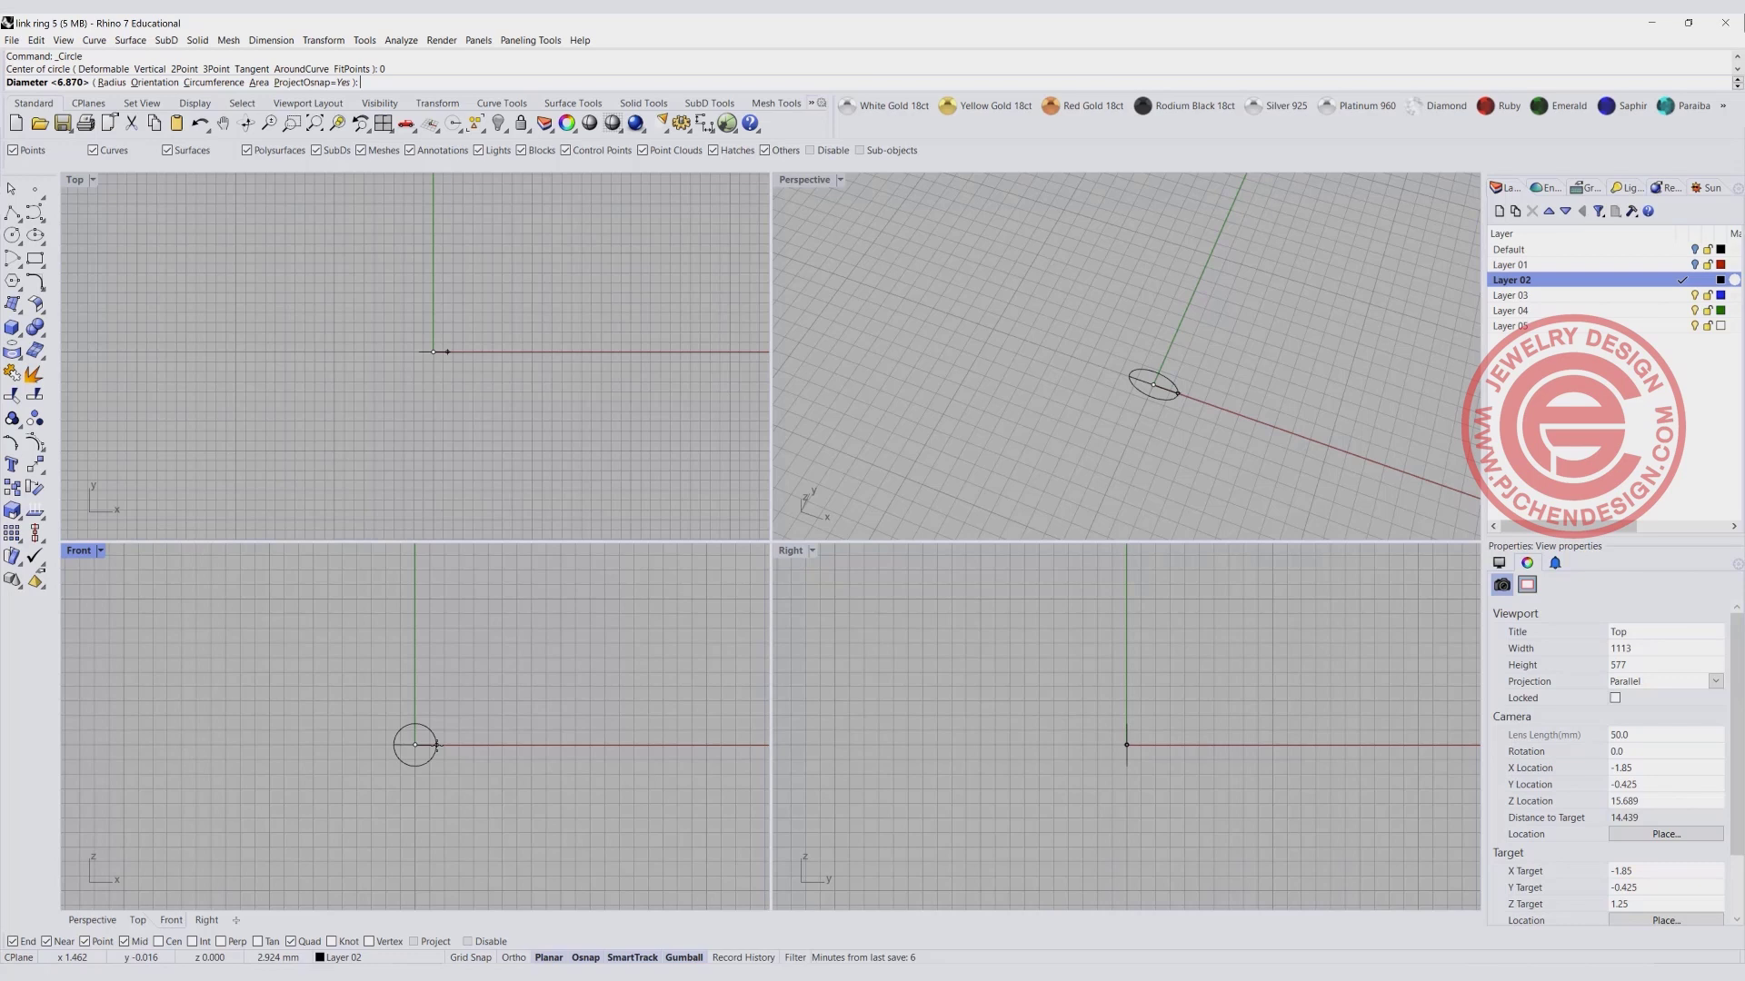
{"action": "type", "text": "16"}
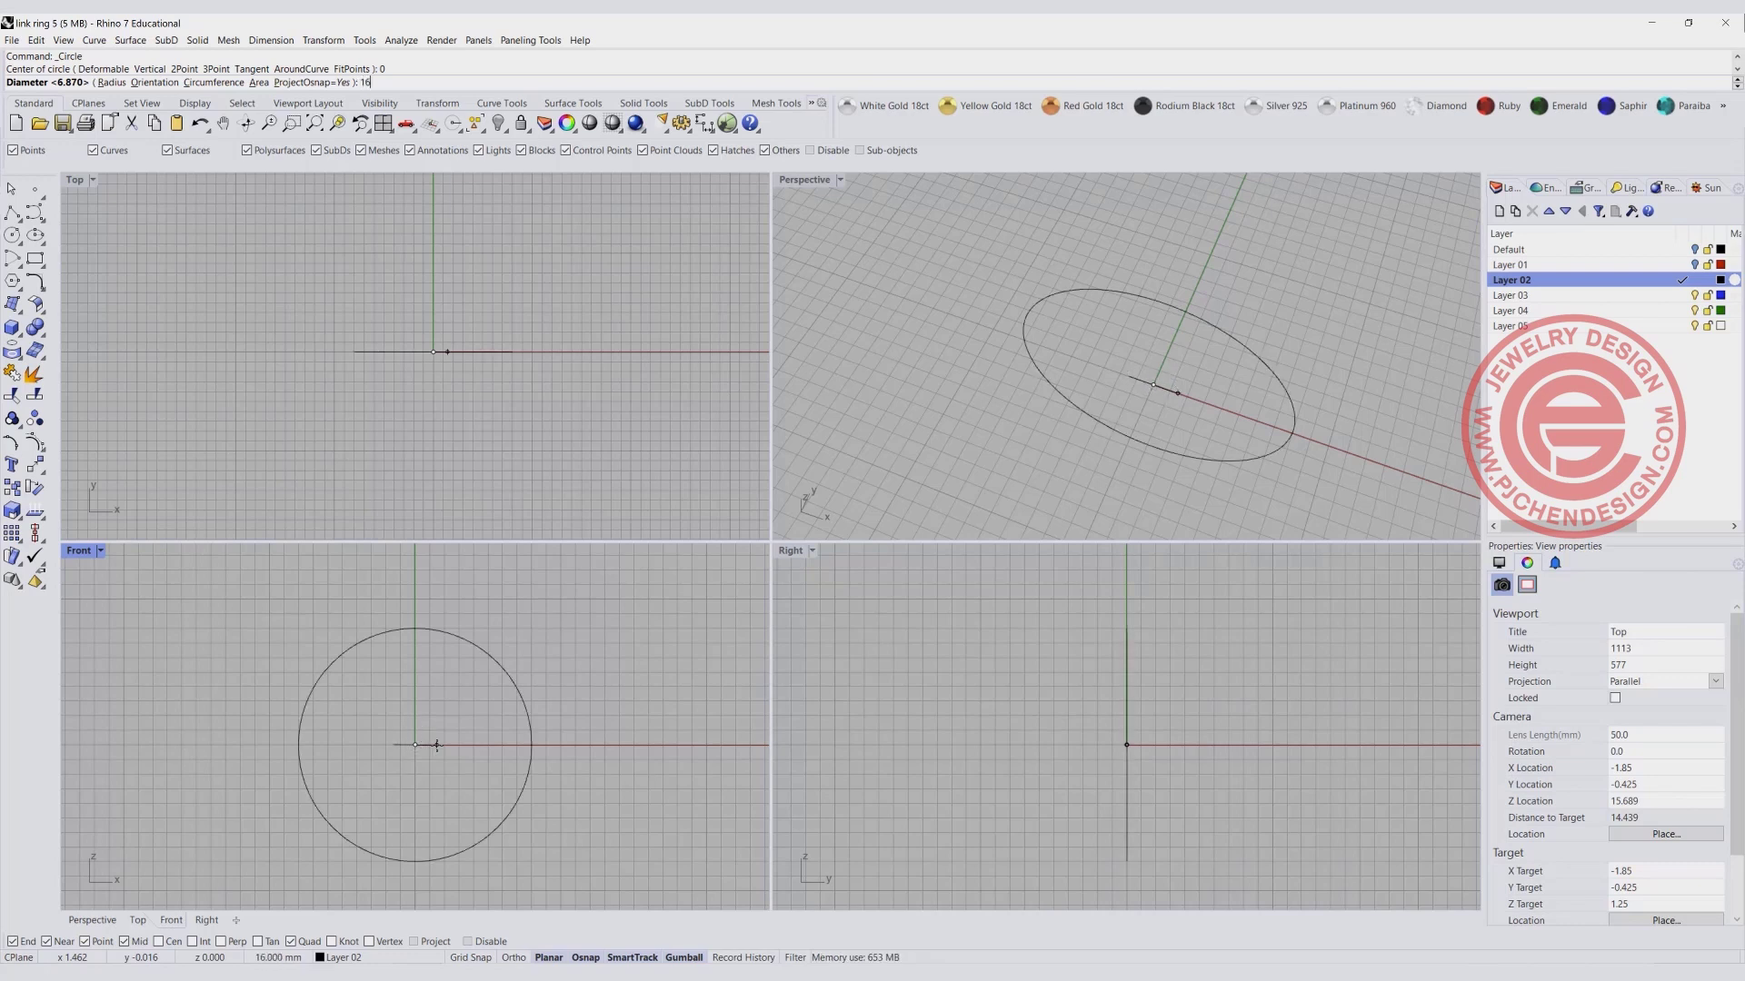
{"action": "key", "text": "Return"}
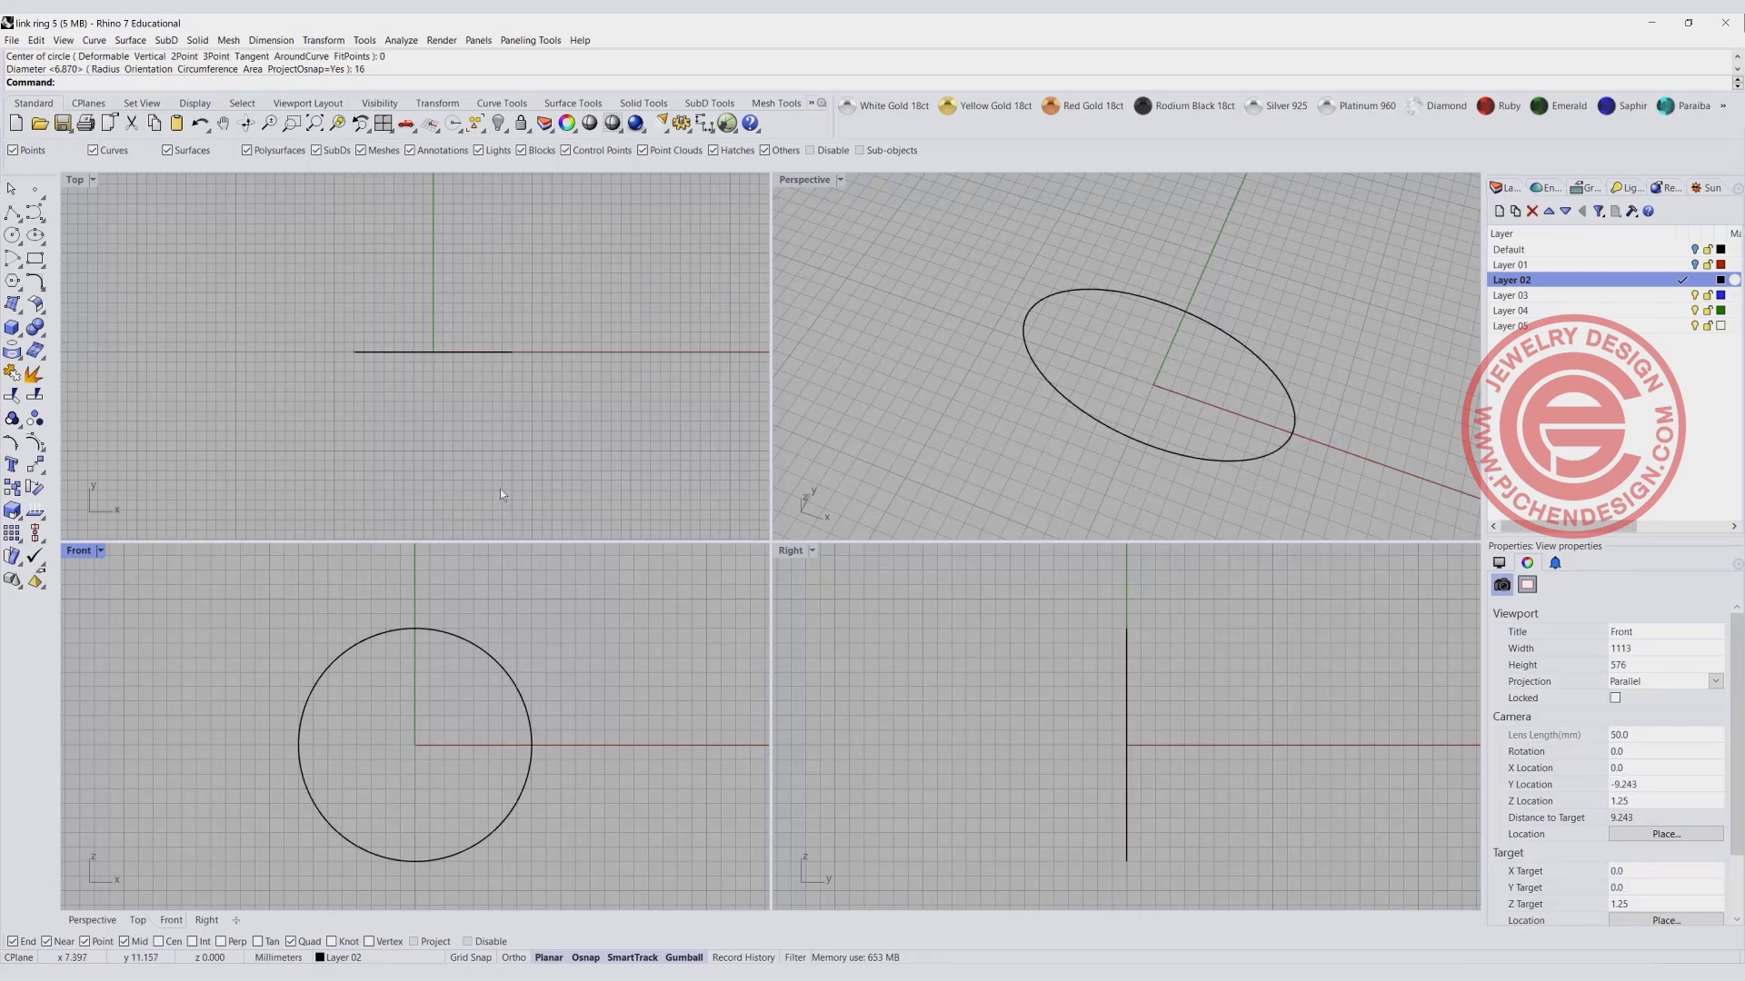
{"action": "right_click_drag", "start_coordinate": [493, 368], "coordinate": [481, 374]}
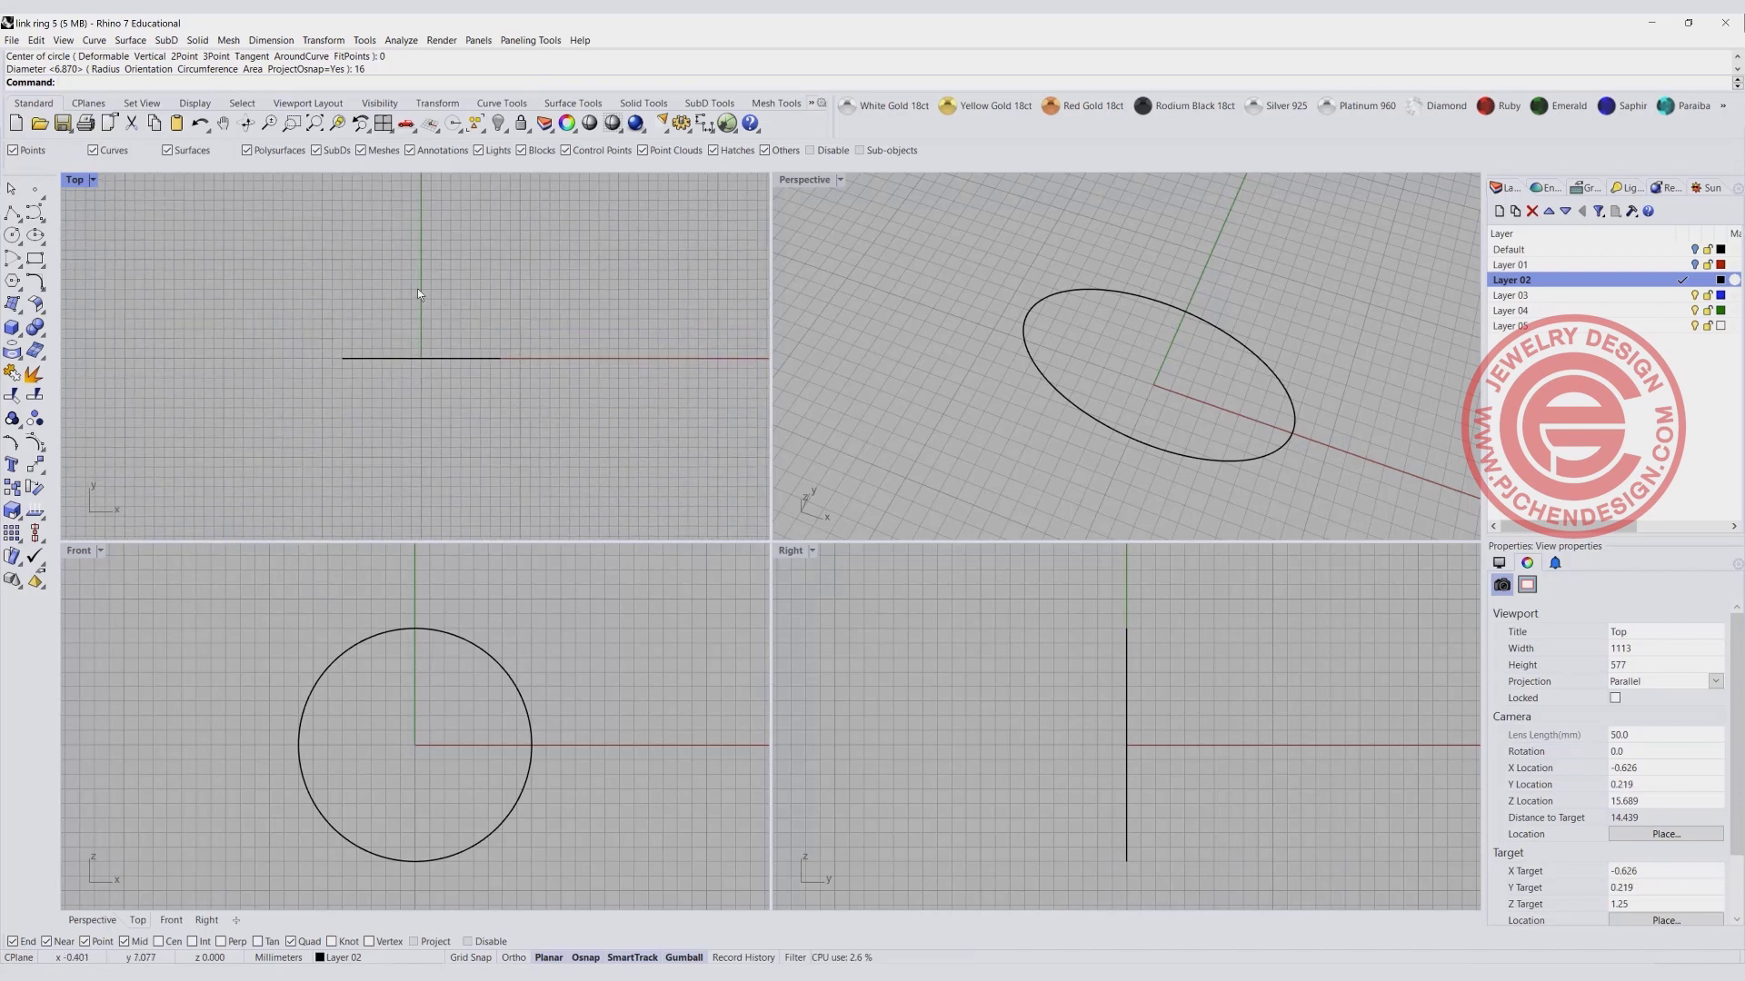
In the maximized Top view, draw a half-circle arc and move it left along the circle's edge line.
{"action": "double_click", "coordinate": [76, 180]}
{"action": "right_click_drag", "start_coordinate": [689, 354], "coordinate": [511, 406]}
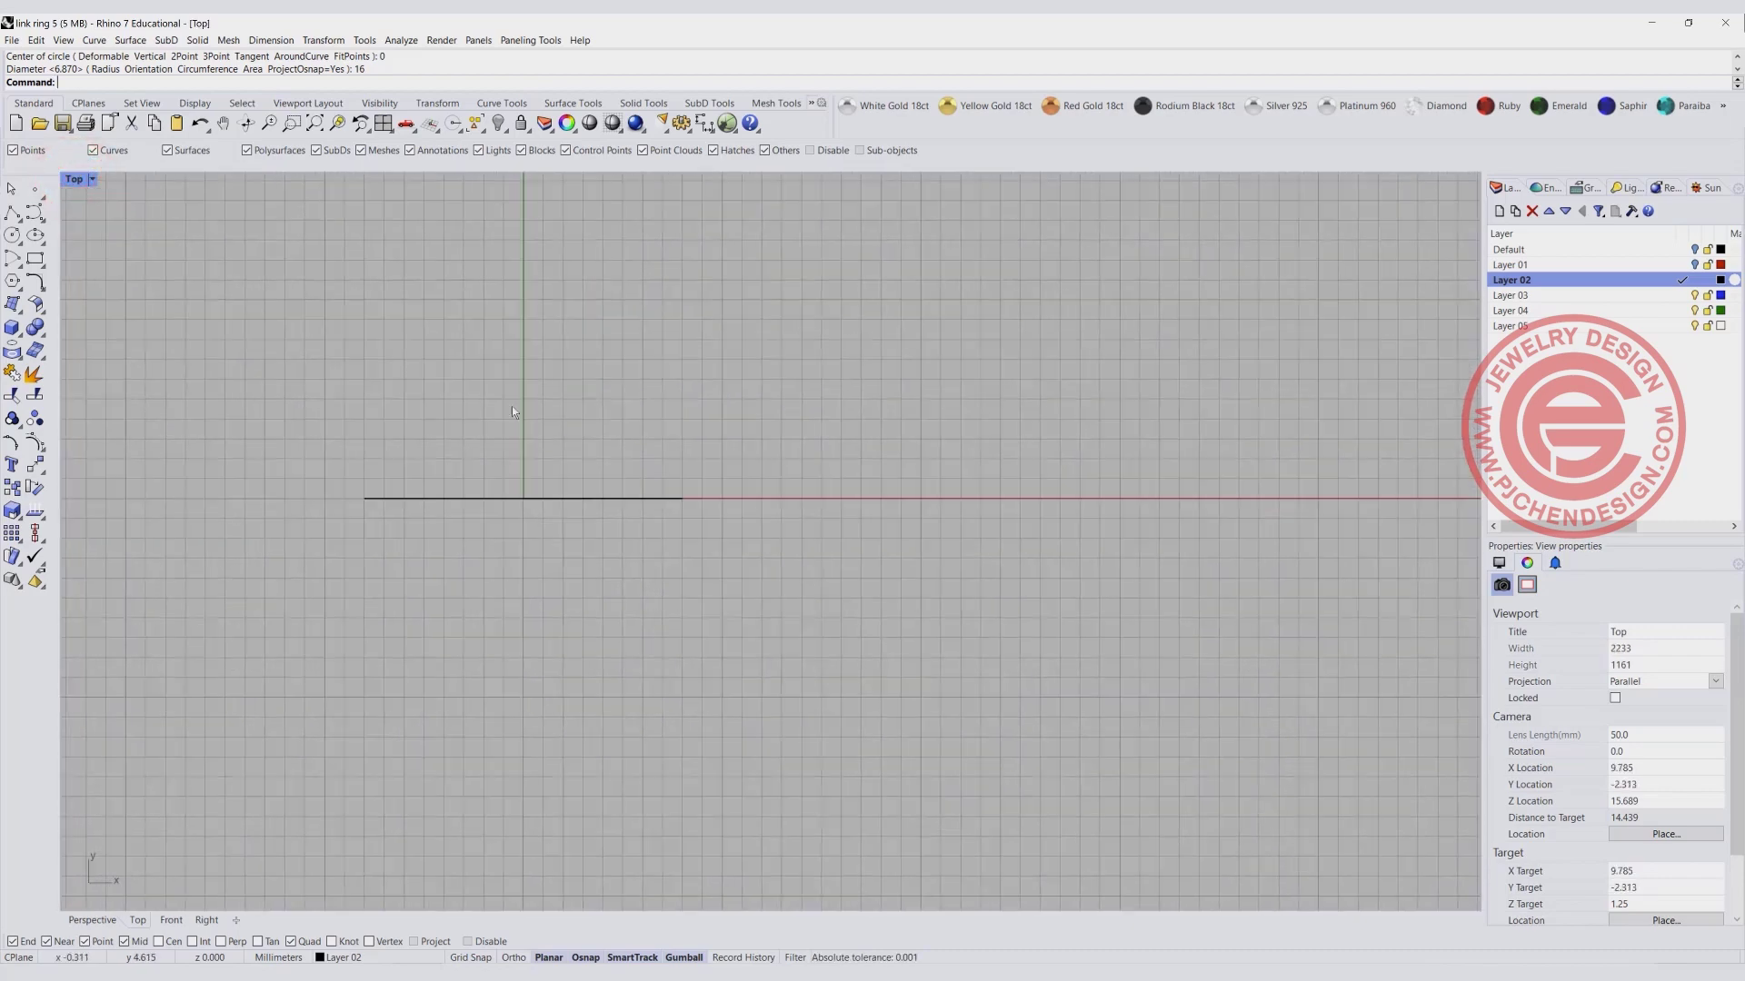
{"action": "left_click", "coordinate": [13, 259]}
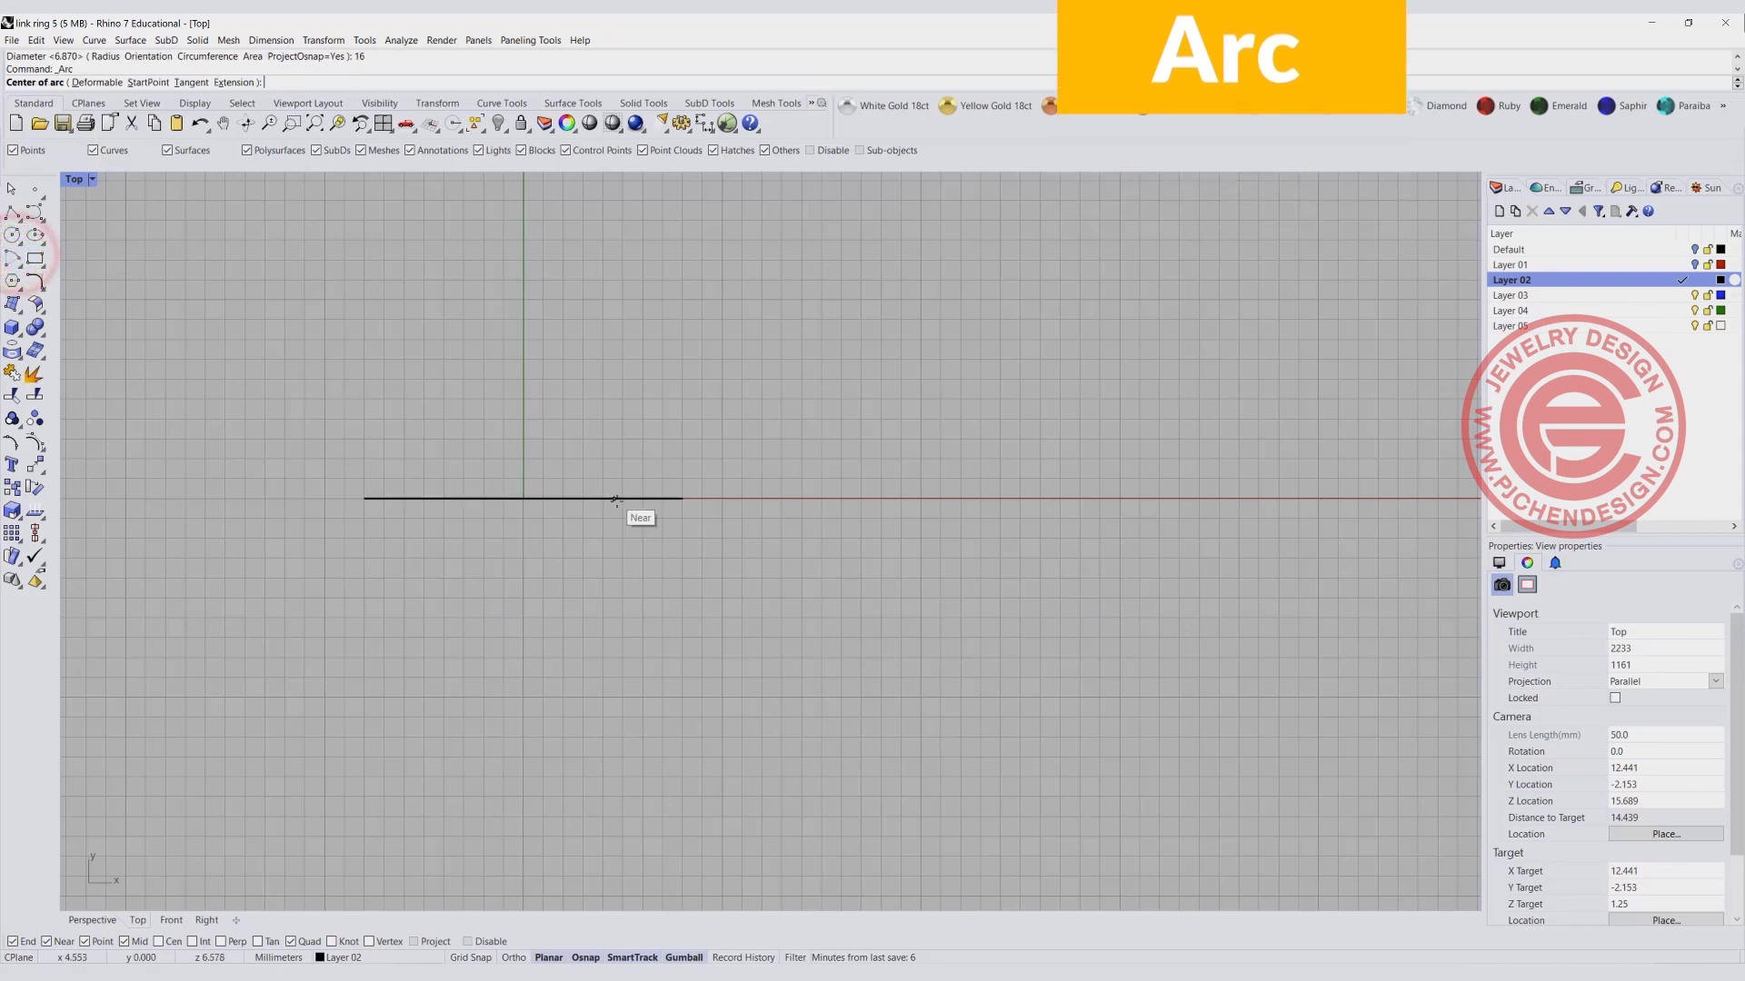
{"action": "left_click", "coordinate": [626, 498]}
{"action": "left_click", "coordinate": [626, 416]}
{"action": "key", "text": "F8"}
{"action": "left_click", "coordinate": [619, 565]}
{"action": "left_click", "coordinate": [582, 559]}
{"action": "left_click_drag", "start_coordinate": [633, 498], "coordinate": [558, 504]}
{"action": "left_click", "coordinate": [670, 549]}
{"action": "right_click_drag", "start_coordinate": [670, 548], "coordinate": [602, 543]}
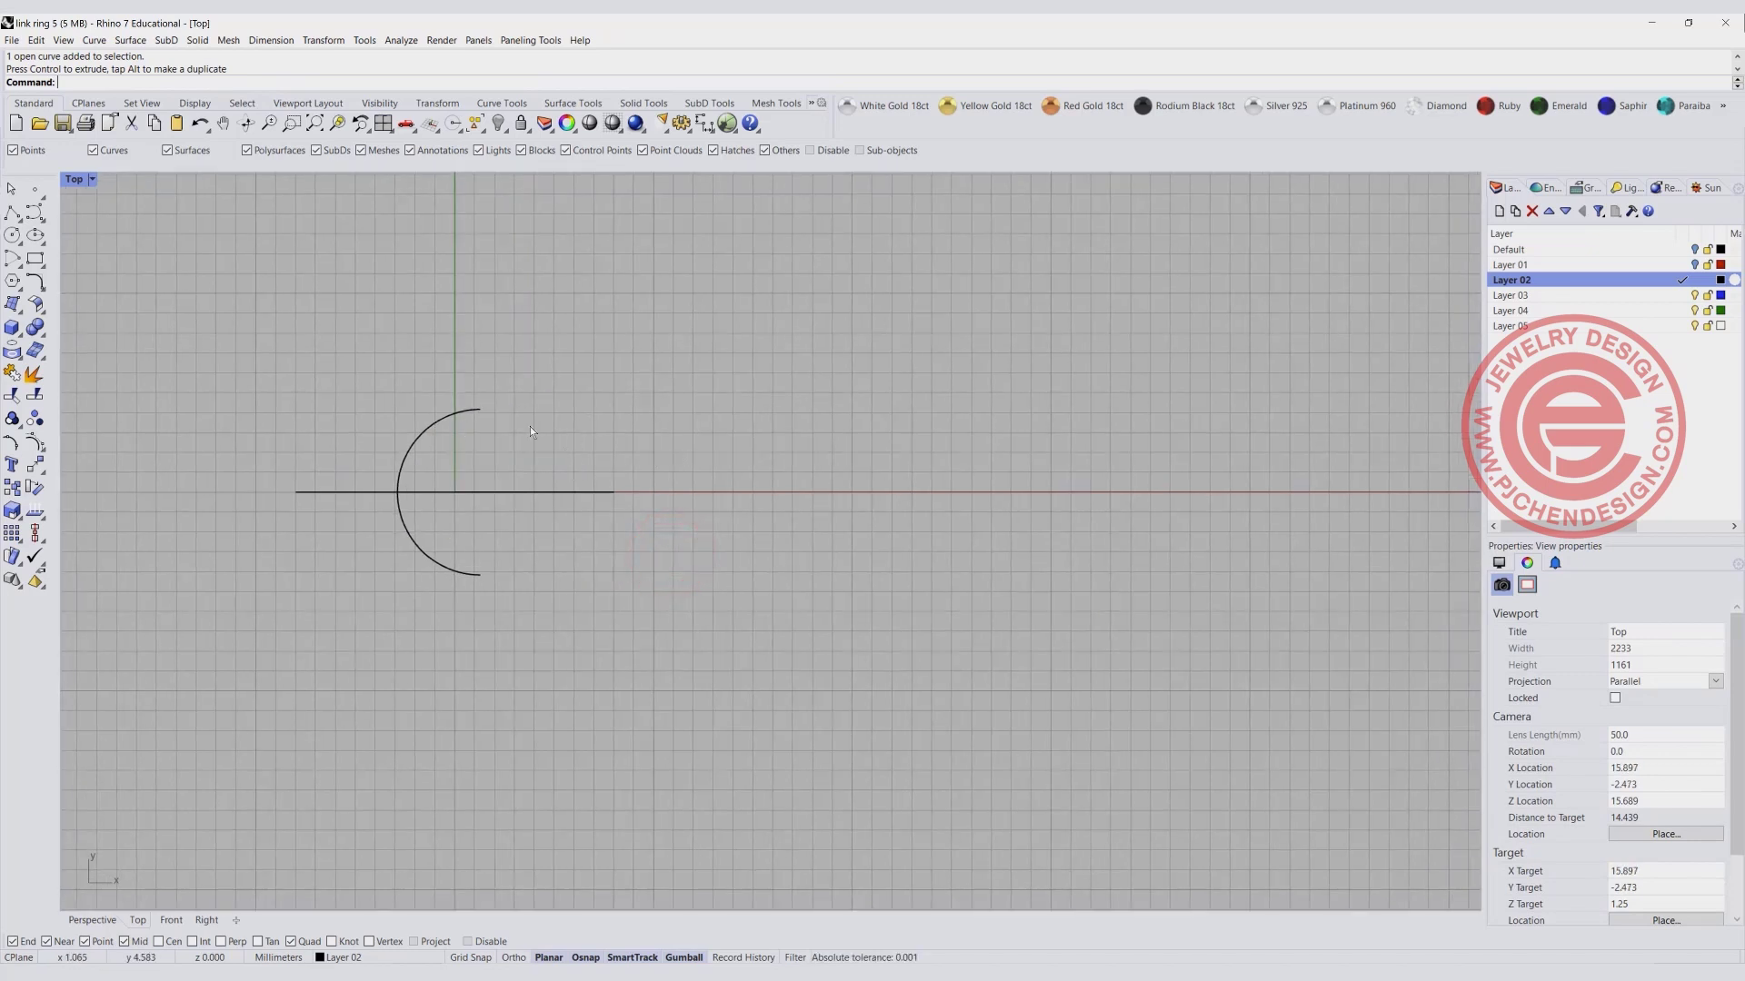
Draw a trial control-point curve from the arc's upper end, then delete it.
{"action": "left_click", "coordinate": [36, 213]}
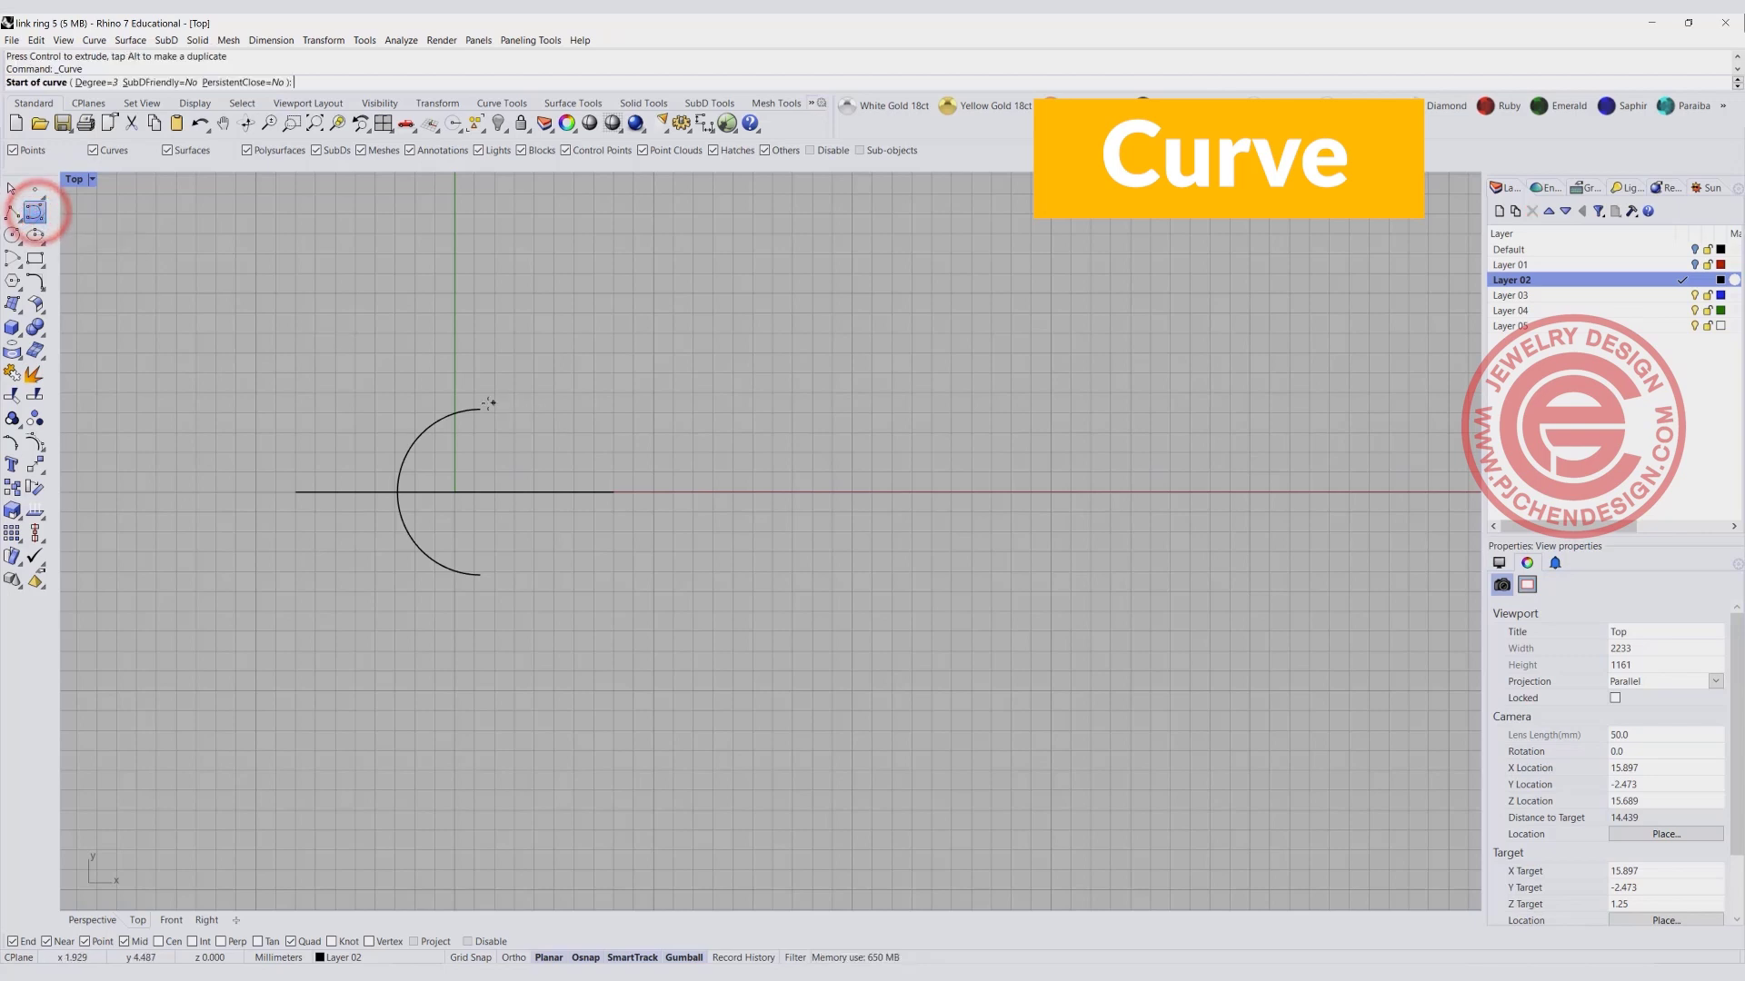
{"action": "left_click", "coordinate": [479, 412]}
{"action": "left_click", "coordinate": [518, 409]}
{"action": "left_click", "coordinate": [663, 479]}
{"action": "key", "text": "Return"}
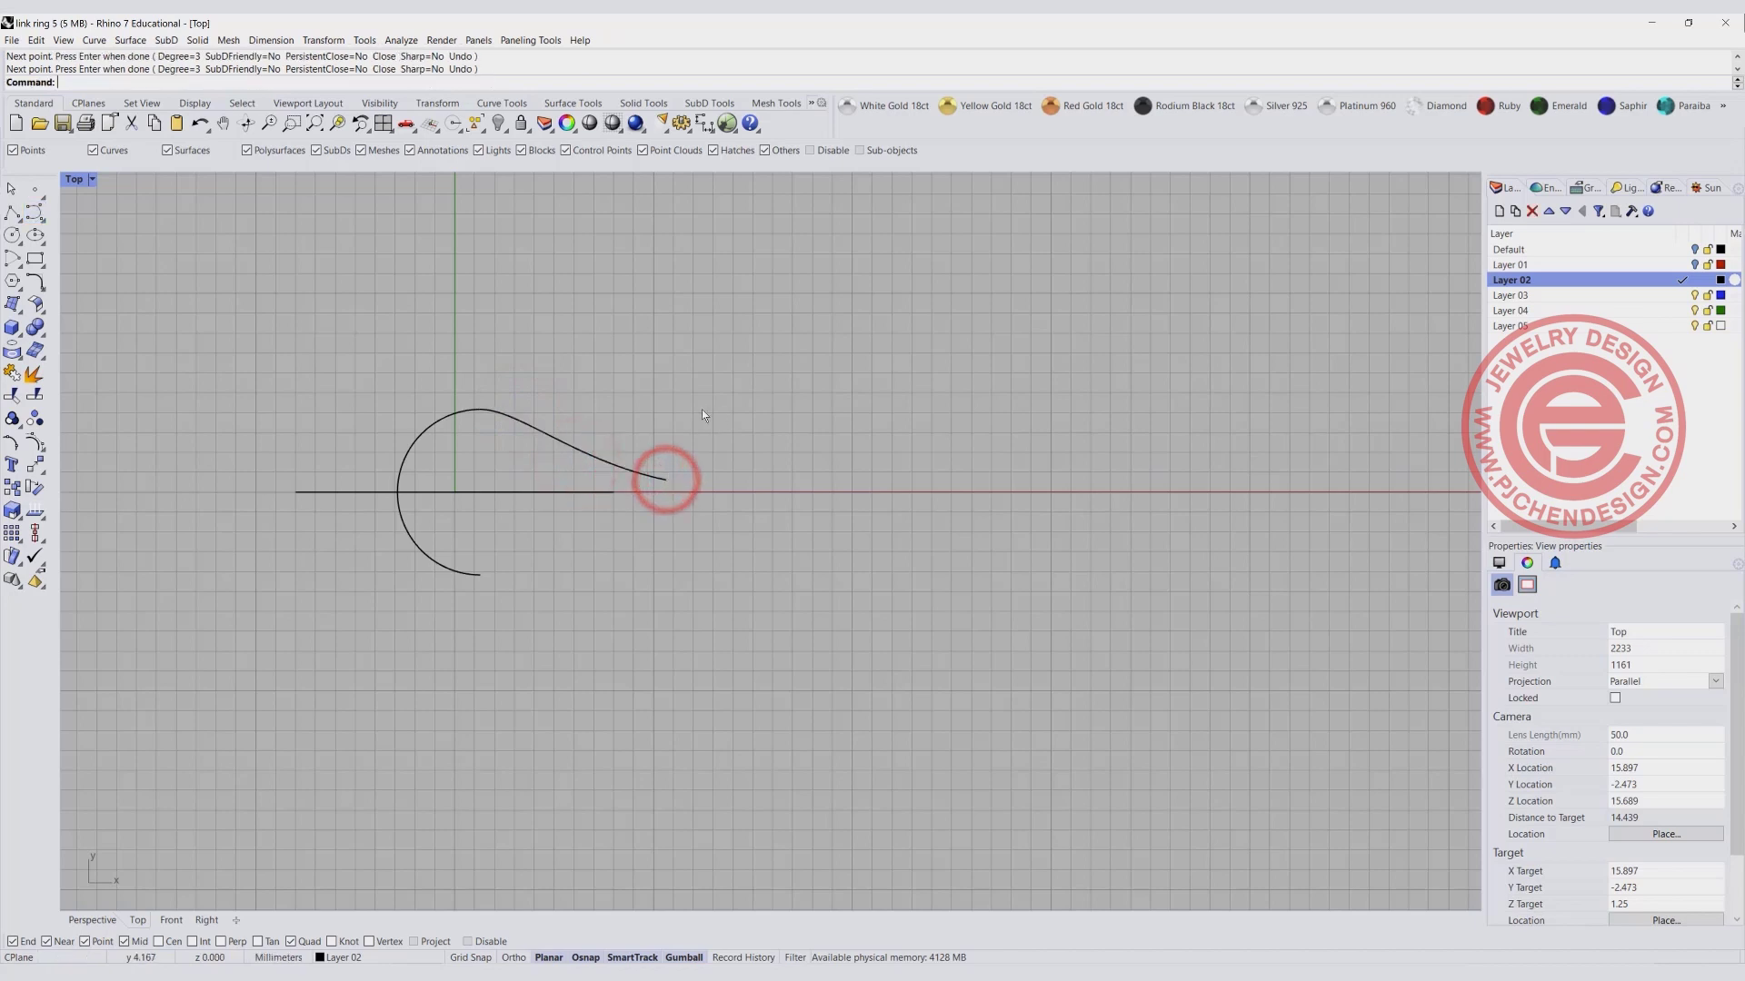
{"action": "left_click", "coordinate": [600, 455]}
{"action": "key", "text": "Delete"}
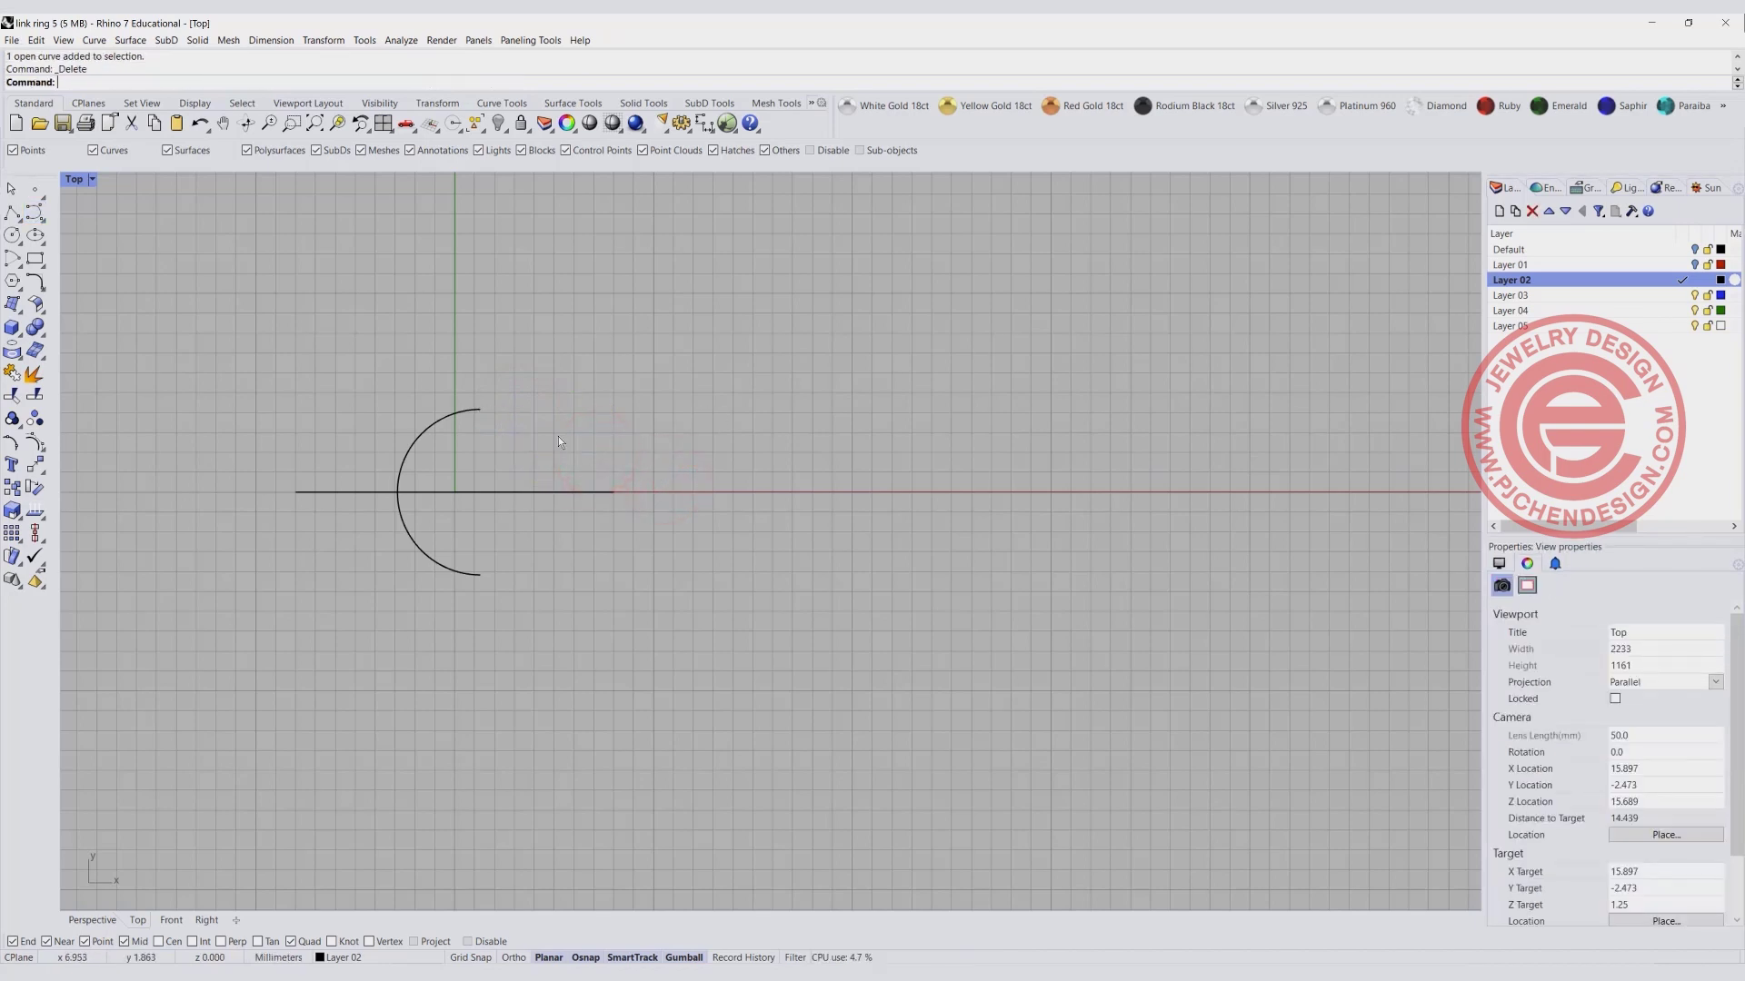
Draw a short horizontal polyline segment right of the arc, just above the edge line.
{"action": "left_click", "coordinate": [14, 213]}
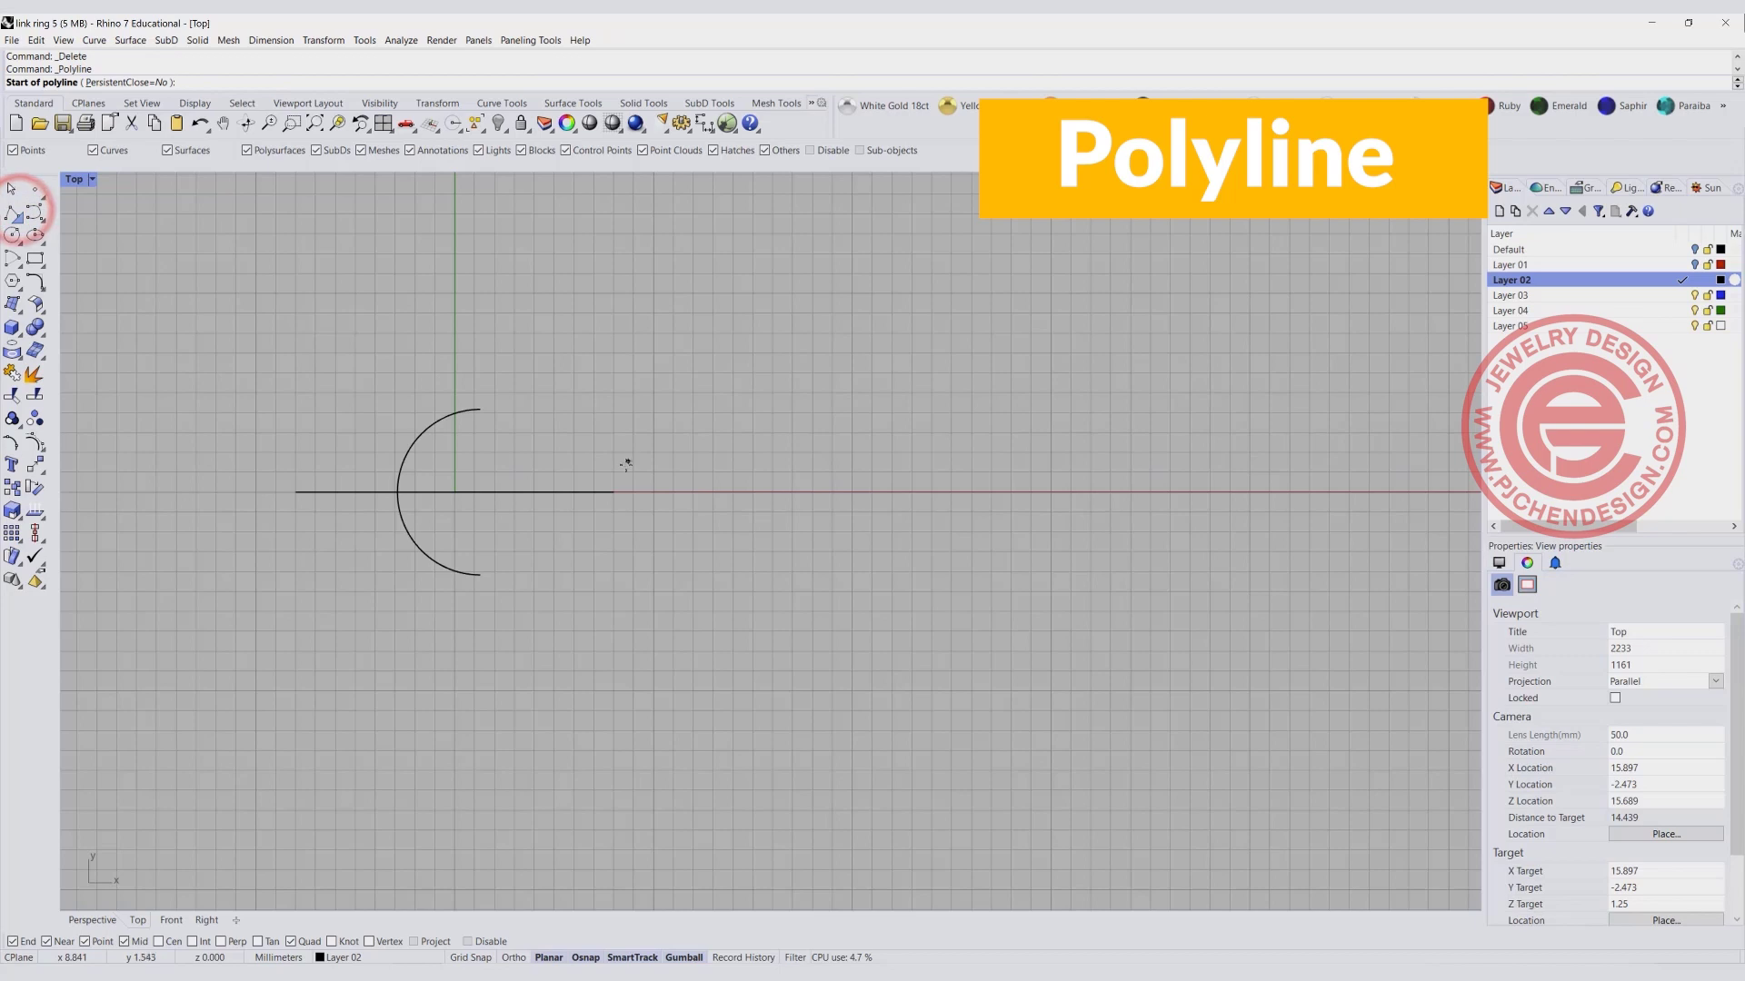
{"action": "left_click", "coordinate": [623, 470]}
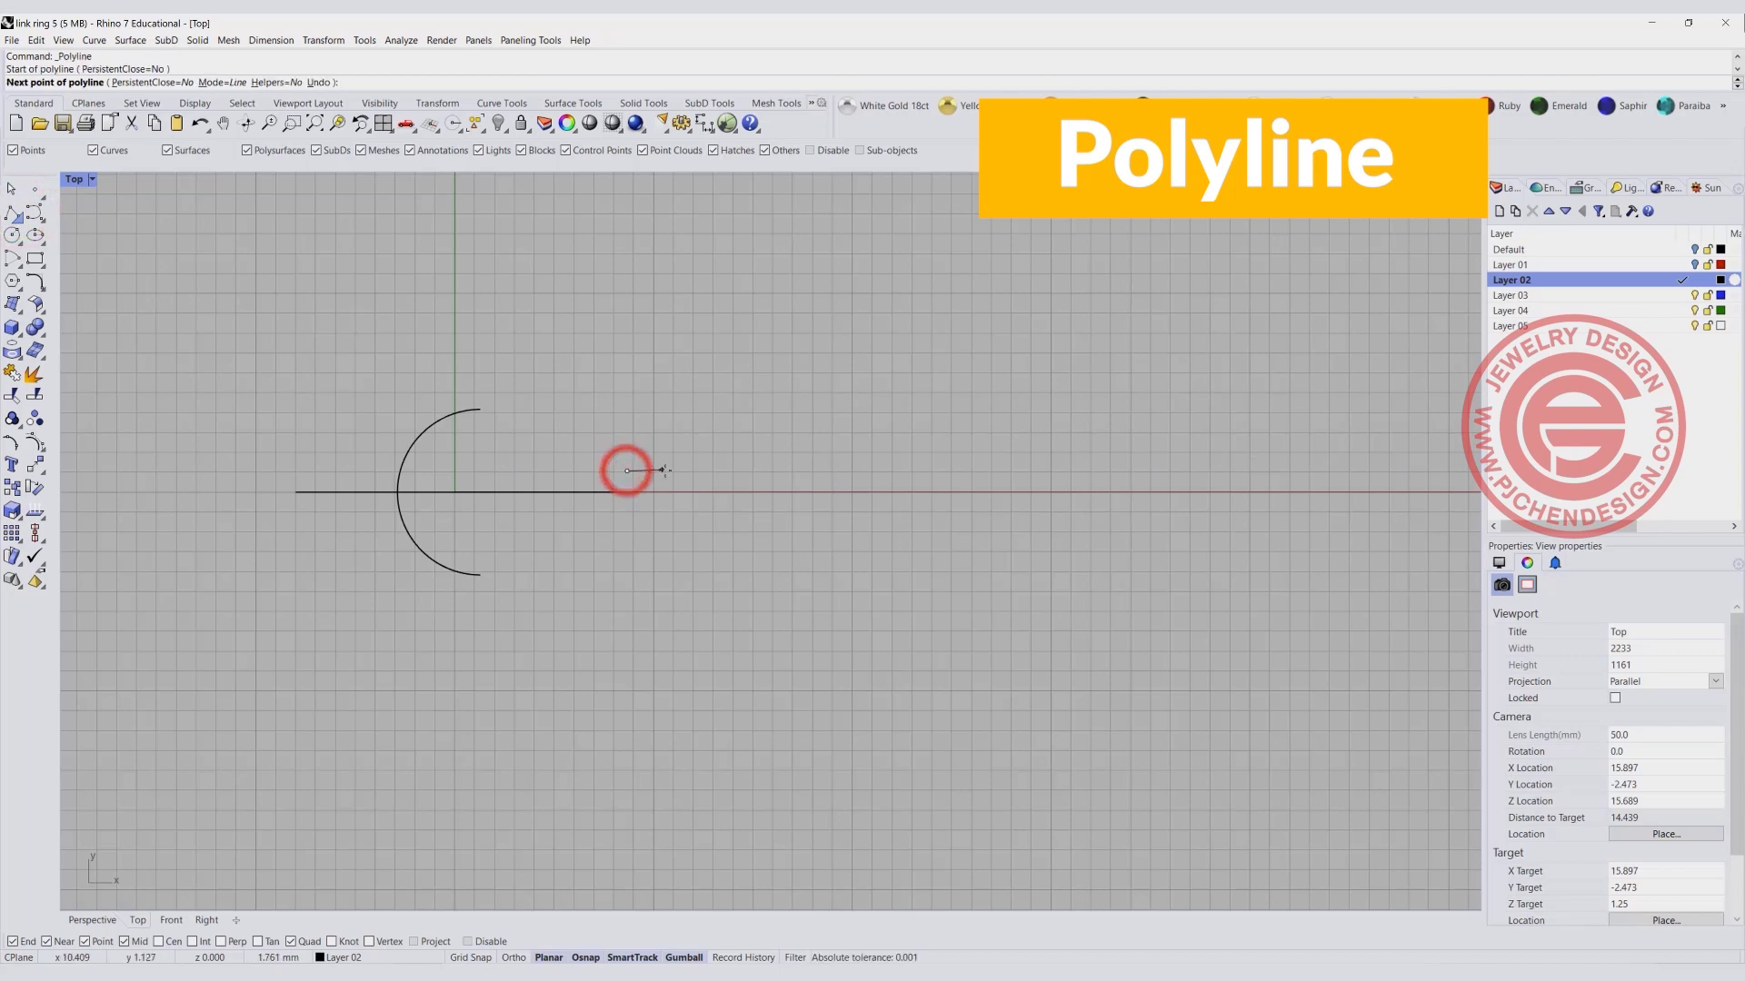
{"action": "scroll", "coordinate": [659, 469], "scroll_direction": "up", "scroll_amount": 3}
{"action": "key", "text": "Return"}
{"action": "scroll", "coordinate": [663, 470], "scroll_direction": "down", "scroll_amount": 4}
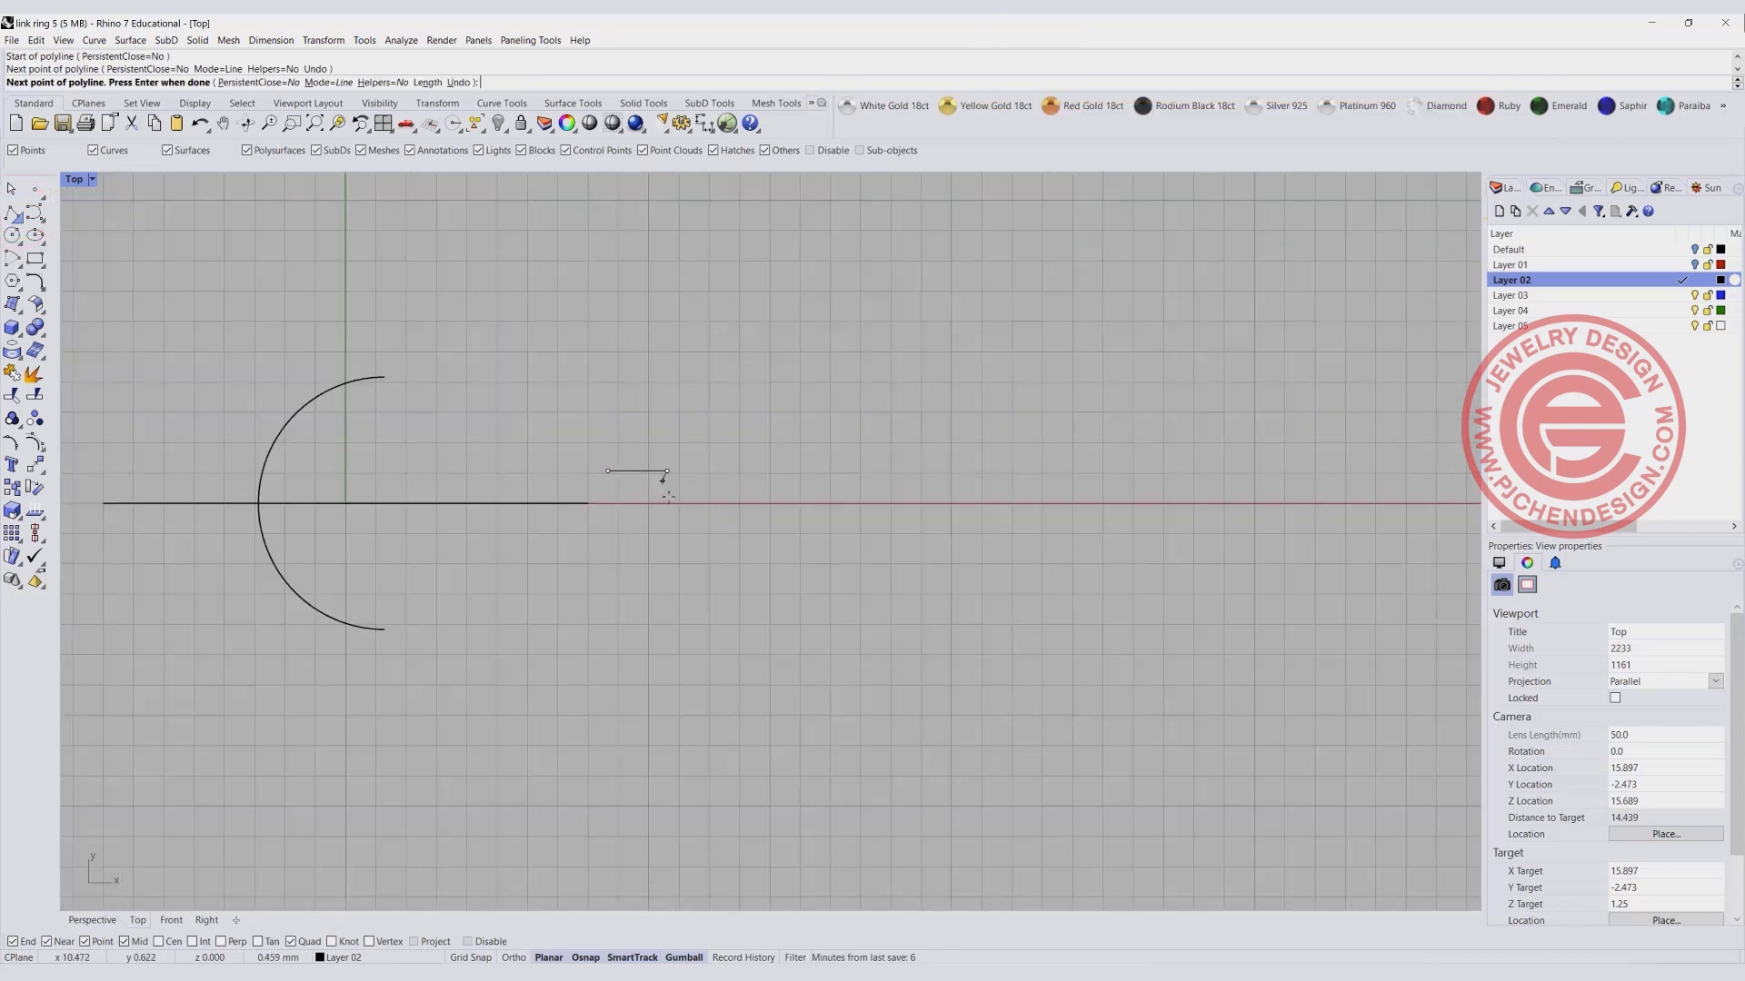
Draw a trial control-point curve from the arc's end to the segment's end, then delete it.
{"action": "left_click", "coordinate": [34, 213]}
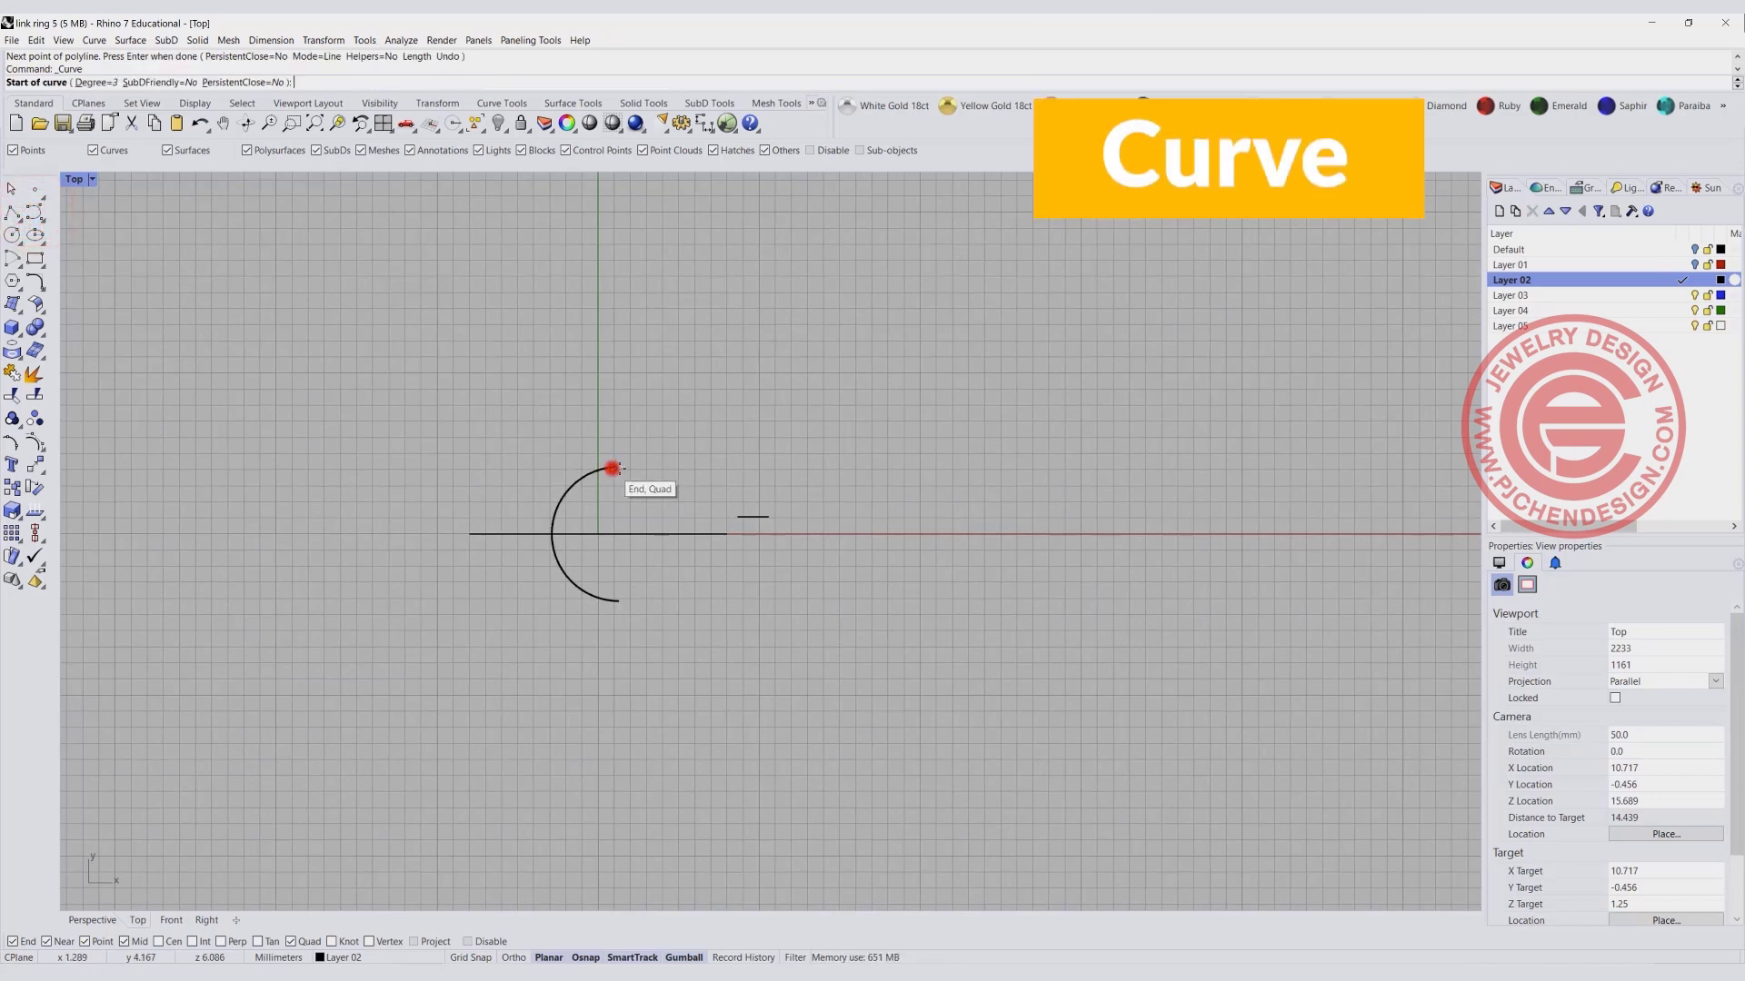
{"action": "left_click", "coordinate": [612, 468]}
{"action": "left_click", "coordinate": [672, 467]}
{"action": "left_click", "coordinate": [713, 515]}
{"action": "left_click", "coordinate": [736, 516]}
{"action": "key", "text": "Return"}
{"action": "left_click", "coordinate": [674, 488]}
{"action": "key", "text": "Delete"}
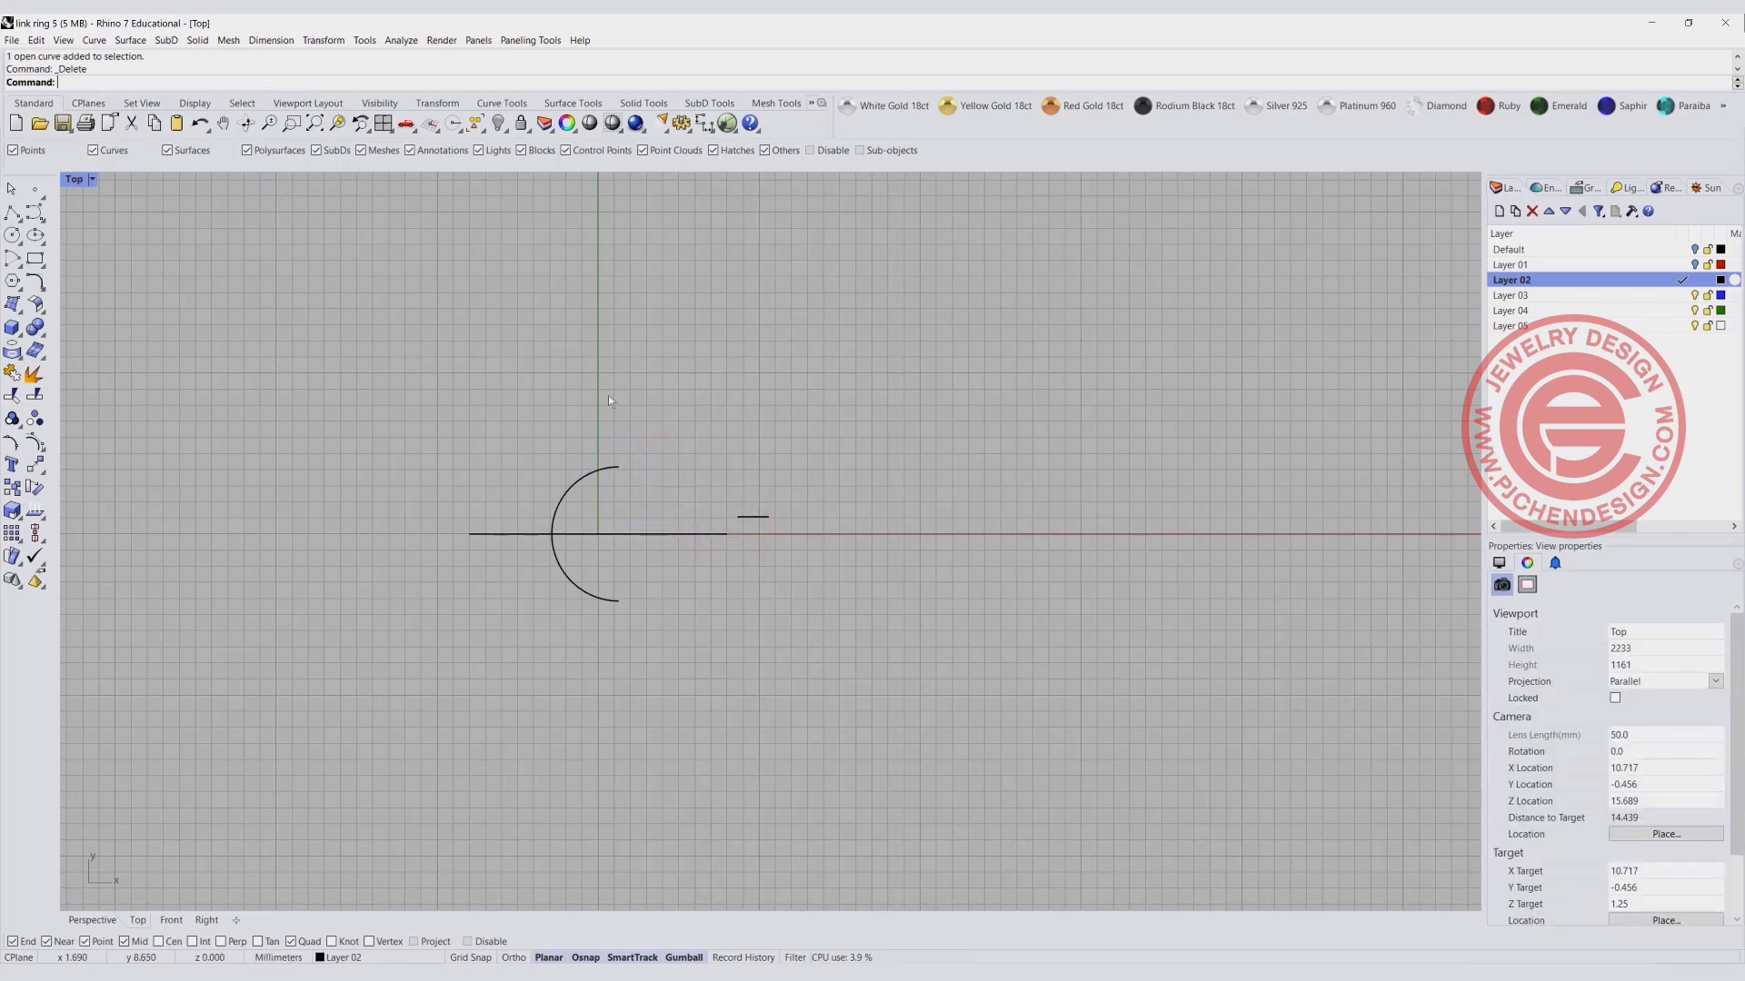
{"action": "left_click", "coordinate": [37, 285]}
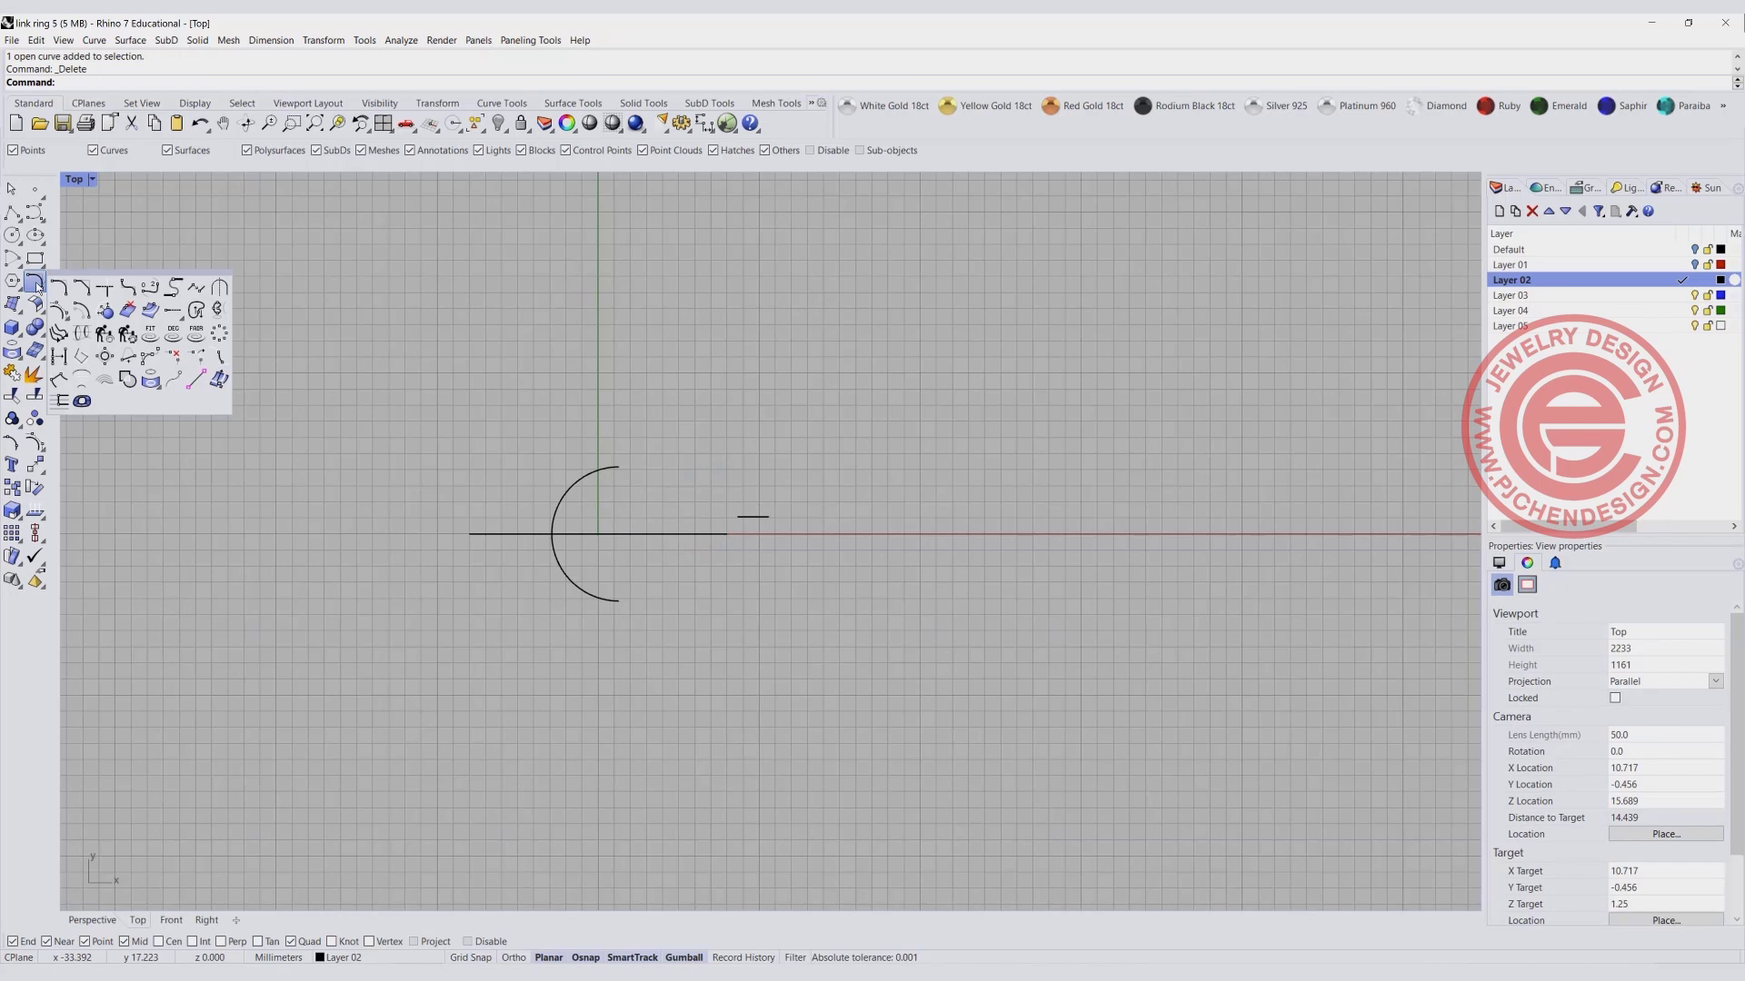
Blend the arc's upper end into the short segment's end, repositioning both blend control points.
{"action": "left_click", "coordinate": [151, 288]}
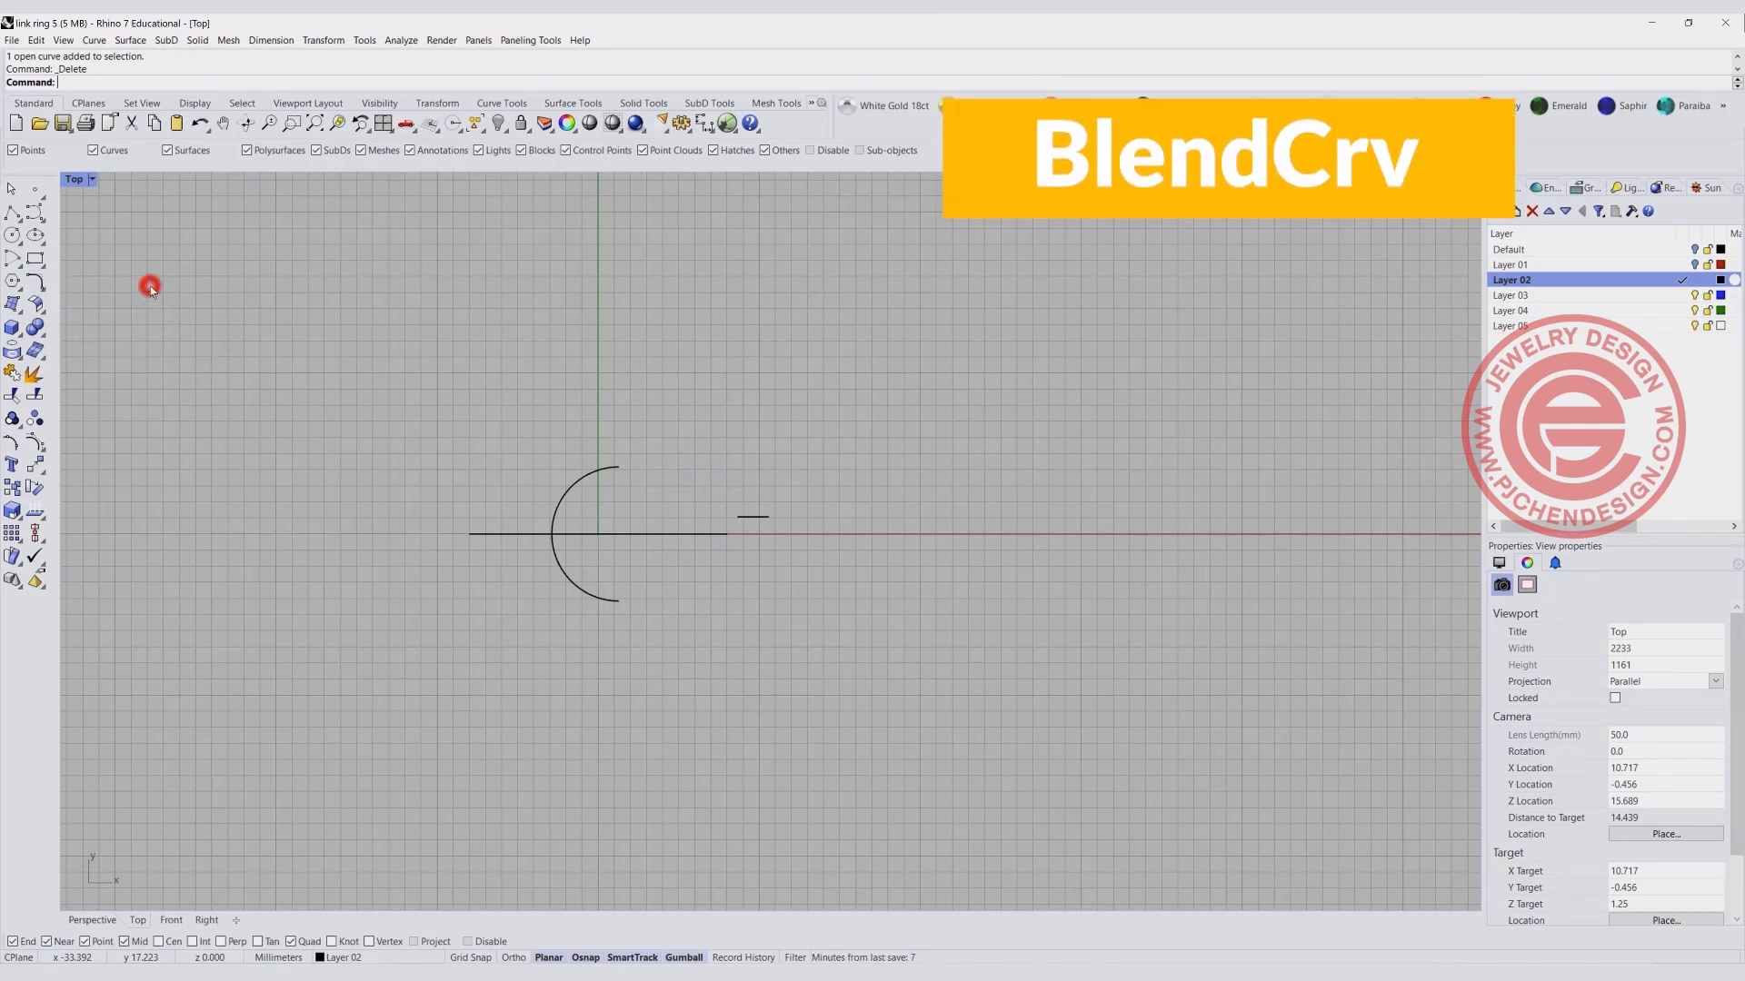
{"action": "left_click", "coordinate": [617, 471]}
{"action": "left_click", "coordinate": [736, 517]}
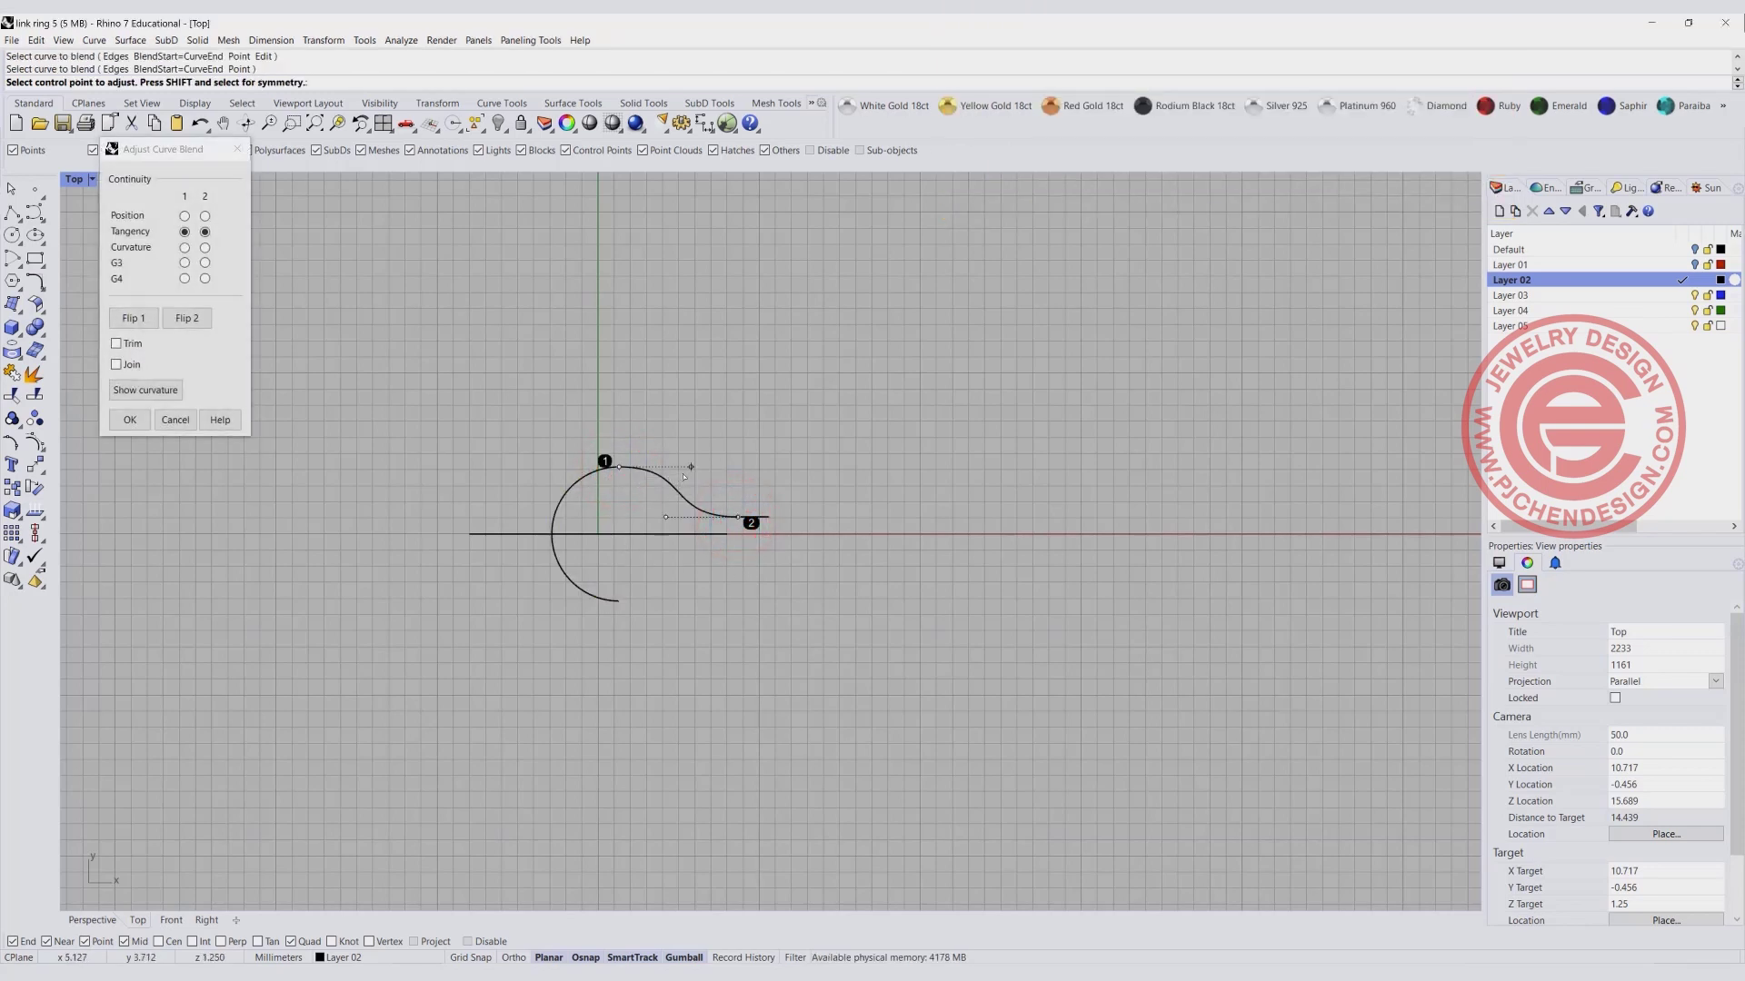
{"action": "left_click", "coordinate": [691, 466]}
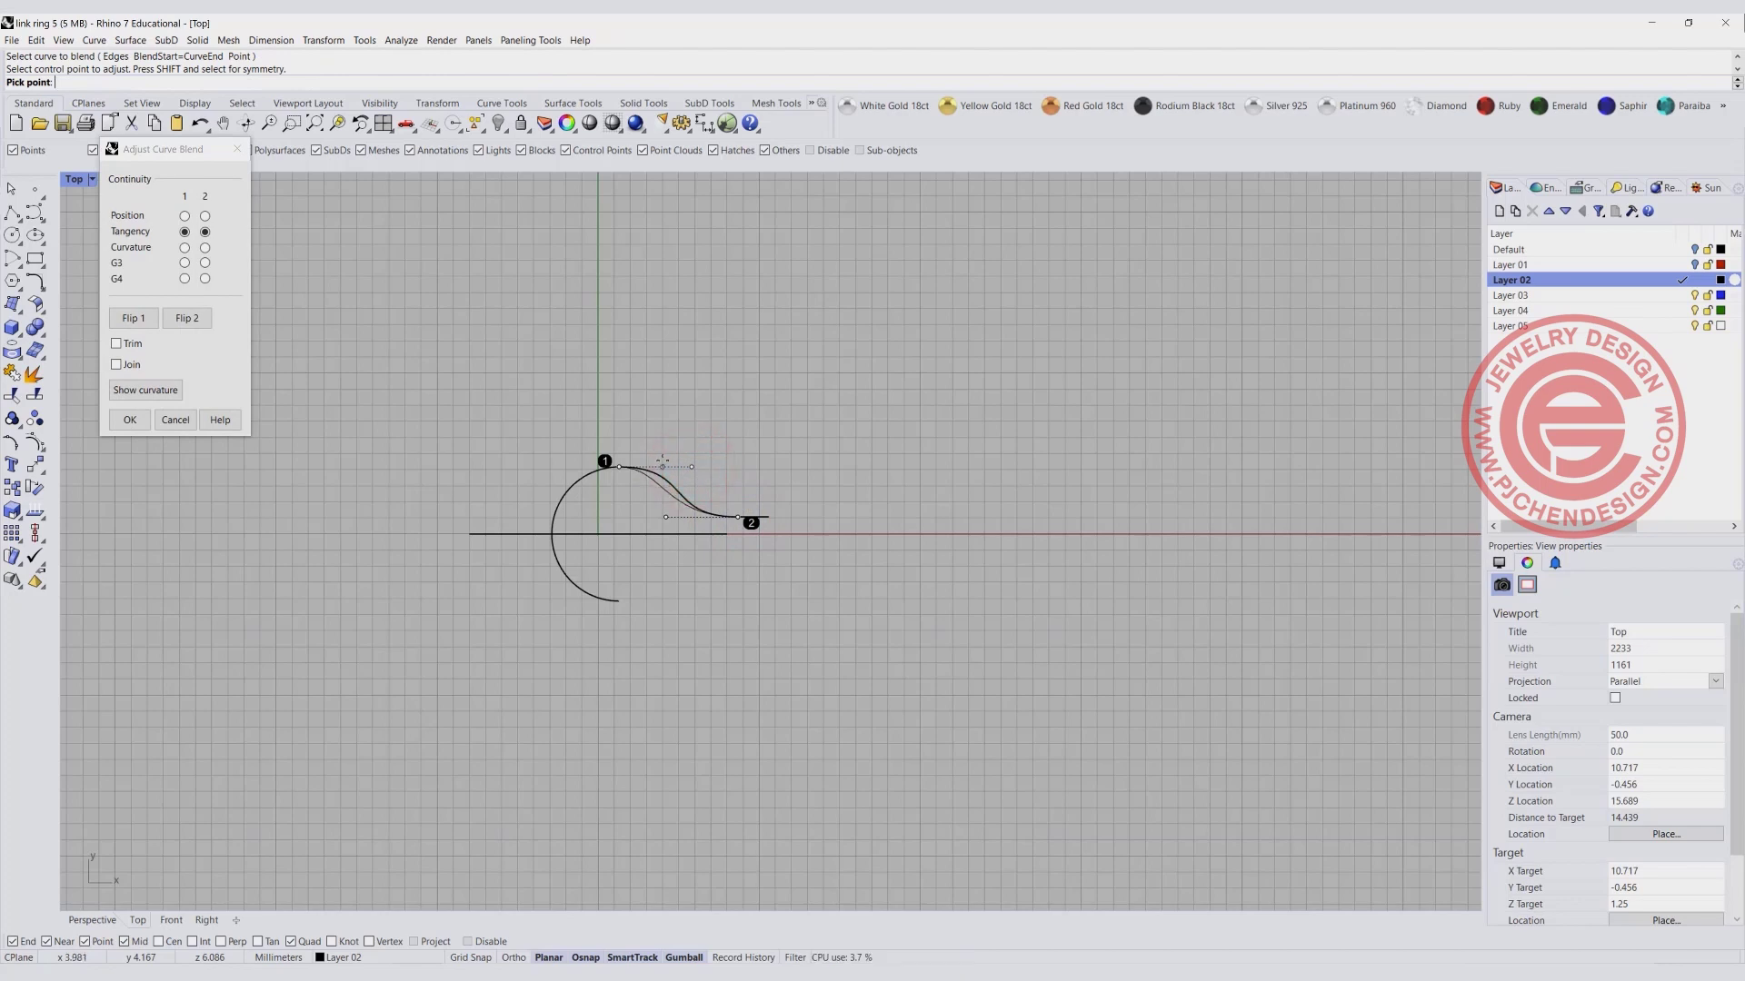
{"action": "left_click", "coordinate": [663, 464]}
{"action": "left_click", "coordinate": [666, 517]}
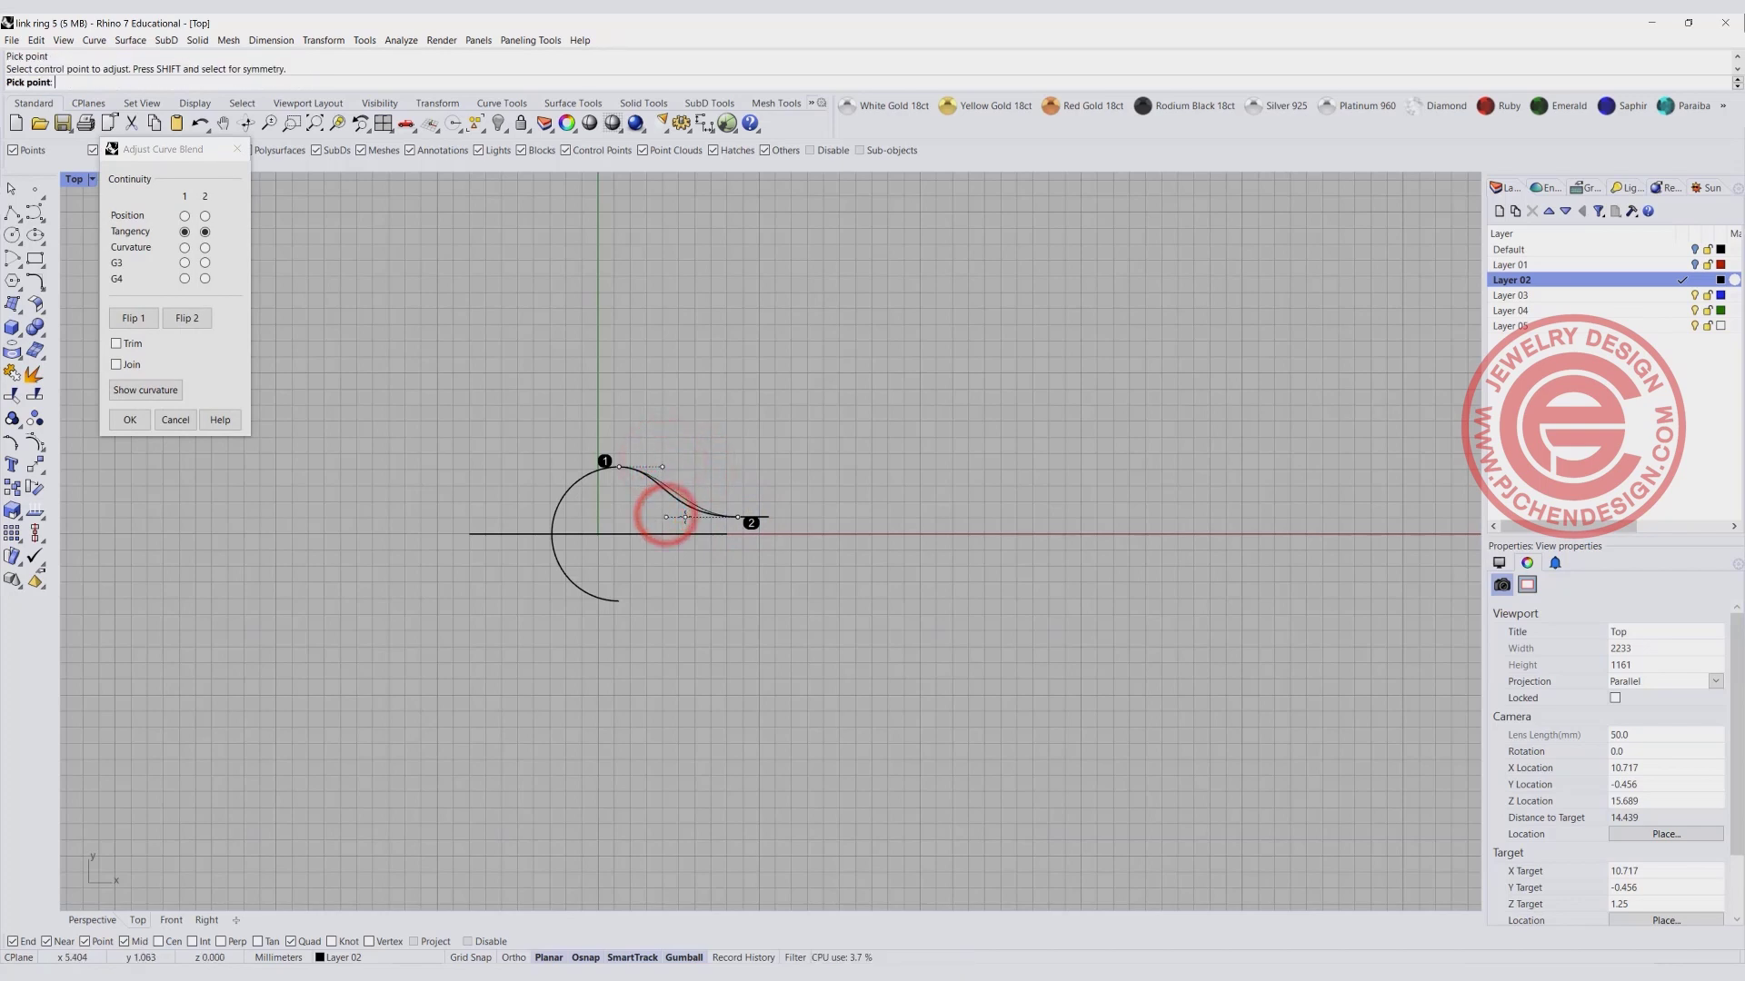
{"action": "left_click", "coordinate": [685, 517]}
{"action": "right_click", "coordinate": [717, 598]}
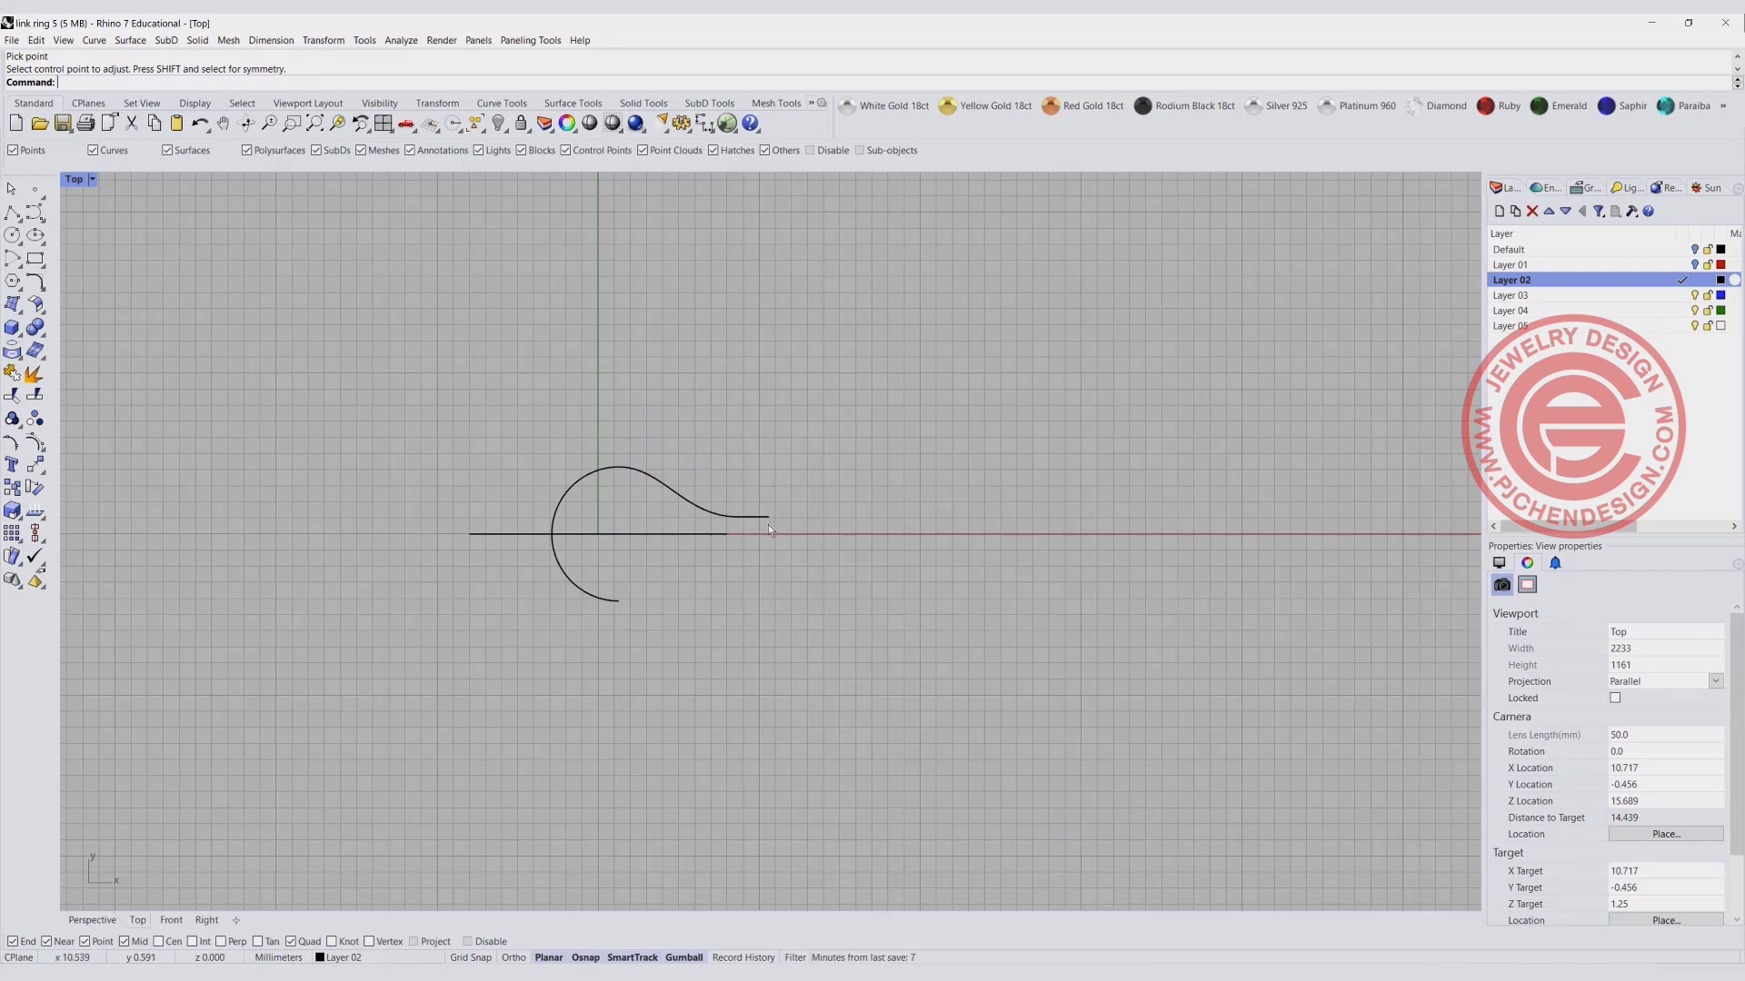
{"action": "left_click", "coordinate": [712, 510]}
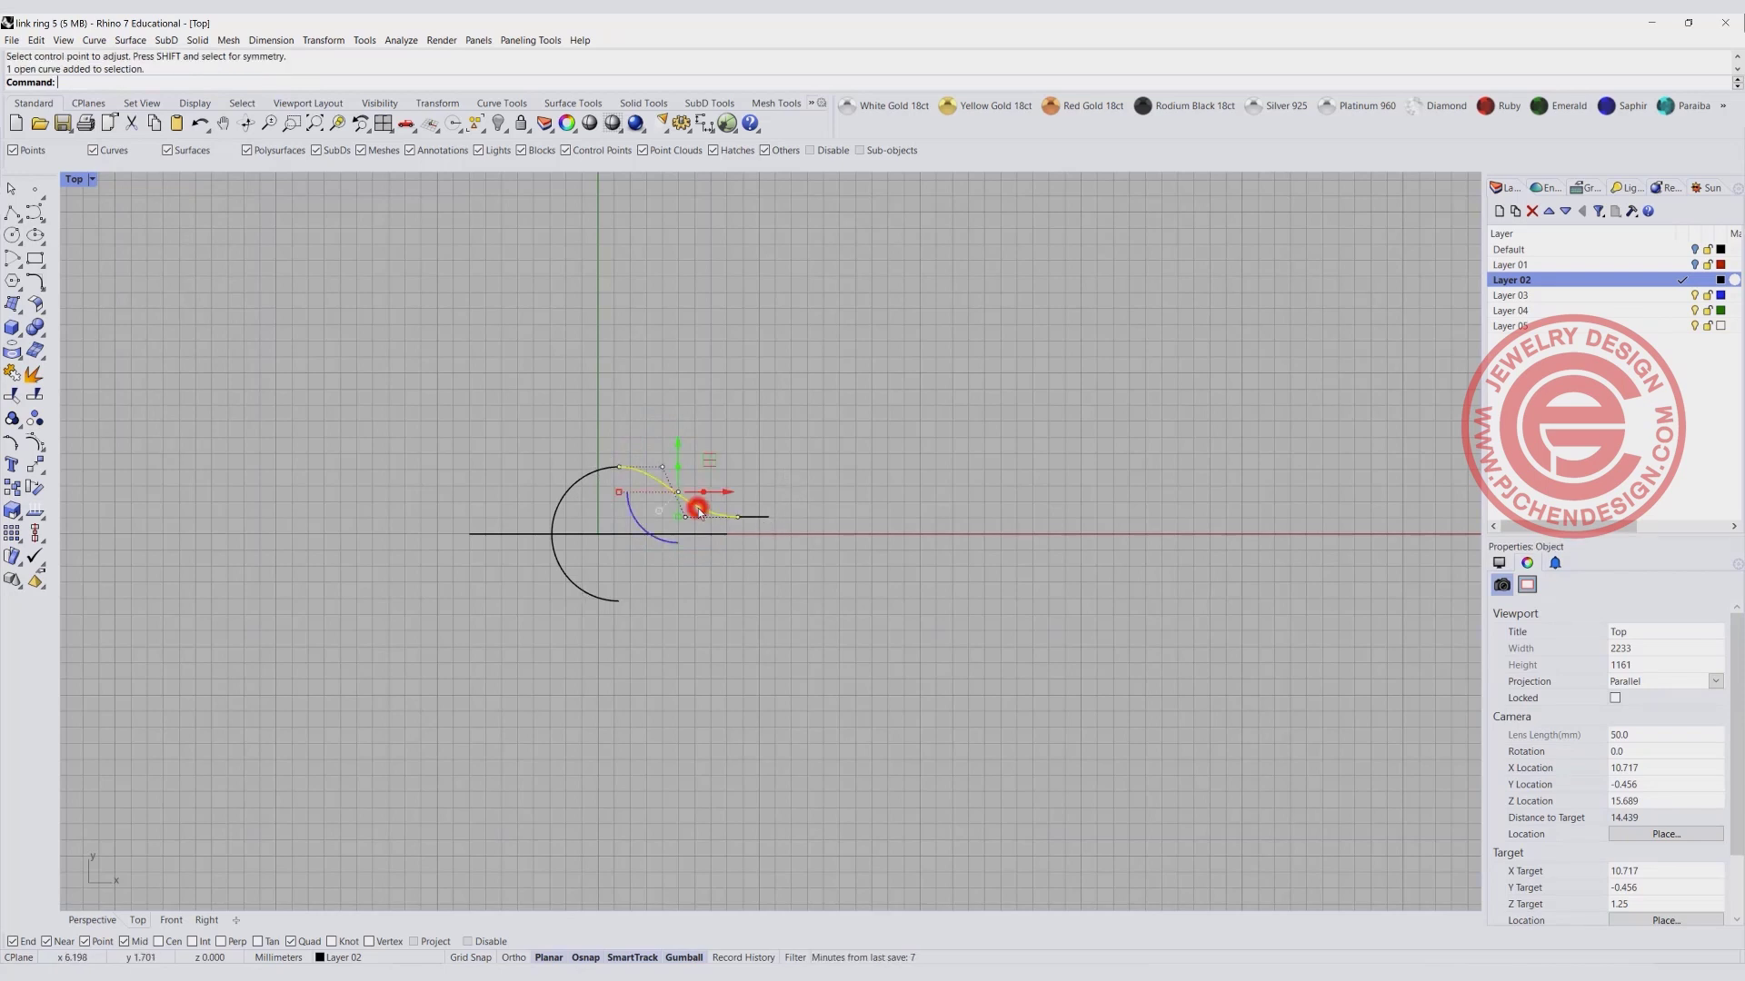
{"action": "left_click", "coordinate": [39, 469]}
Mirror the blend curve across the horizontal axis through the origin.
{"action": "left_click", "coordinate": [196, 470]}
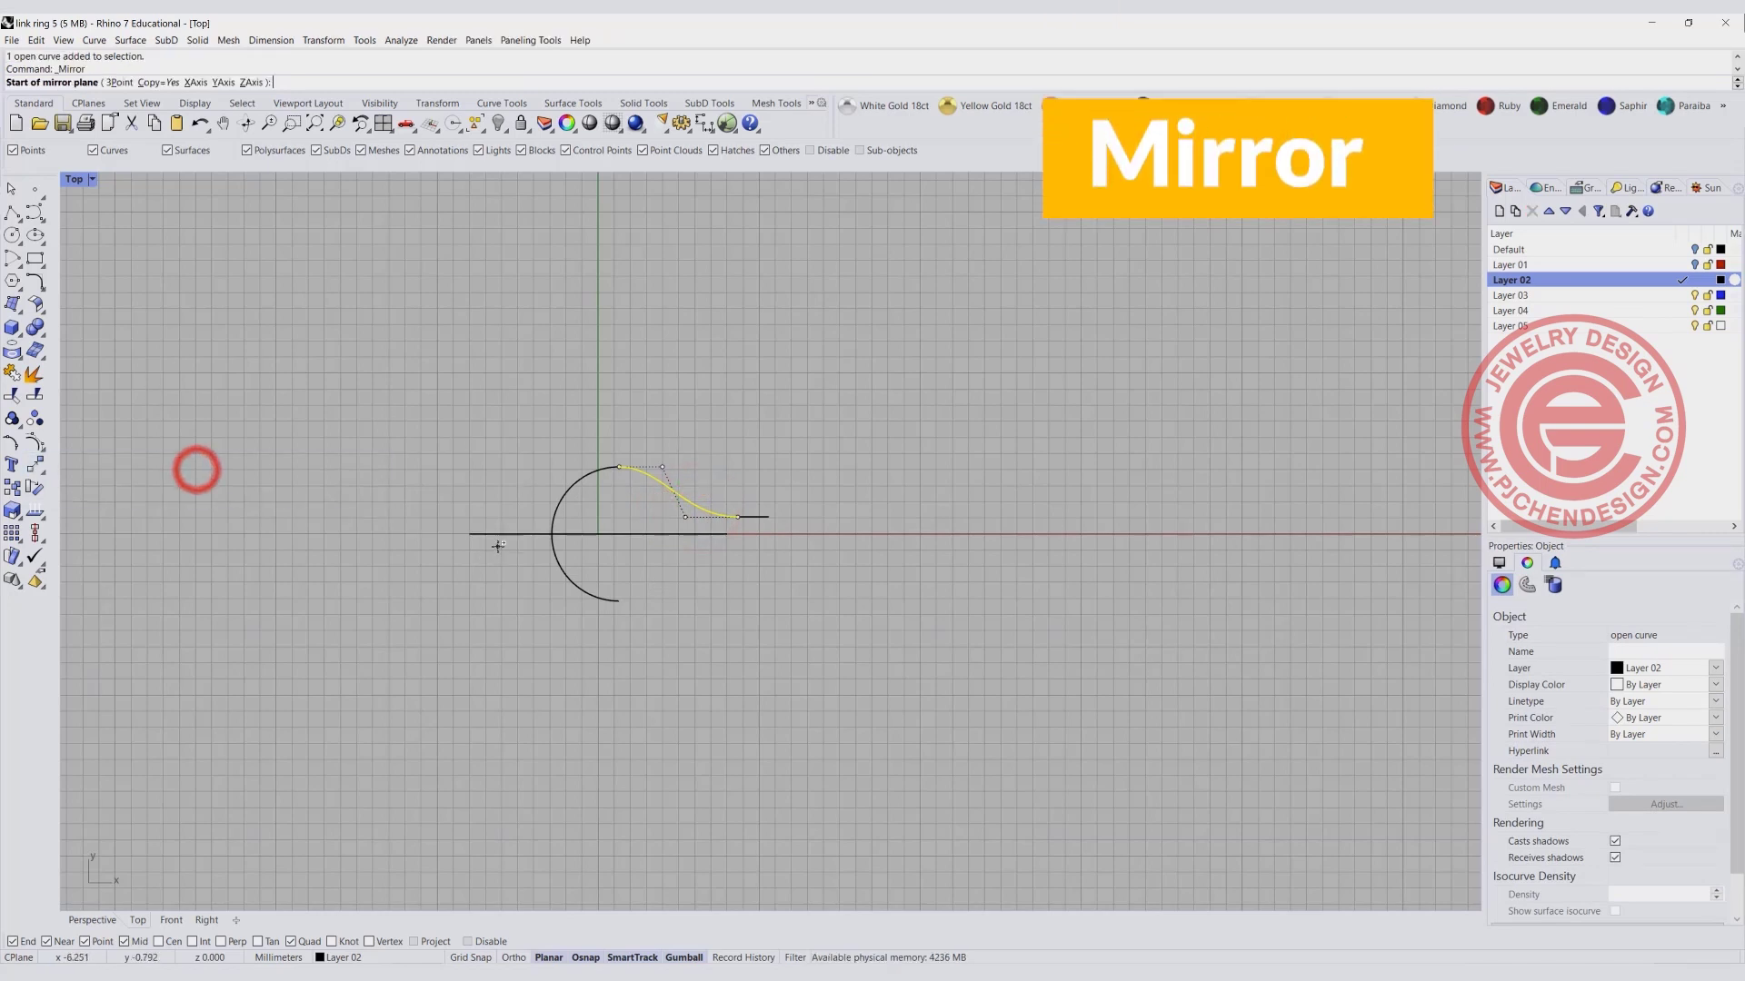
{"action": "left_click", "coordinate": [548, 536]}
{"action": "left_click", "coordinate": [849, 569]}
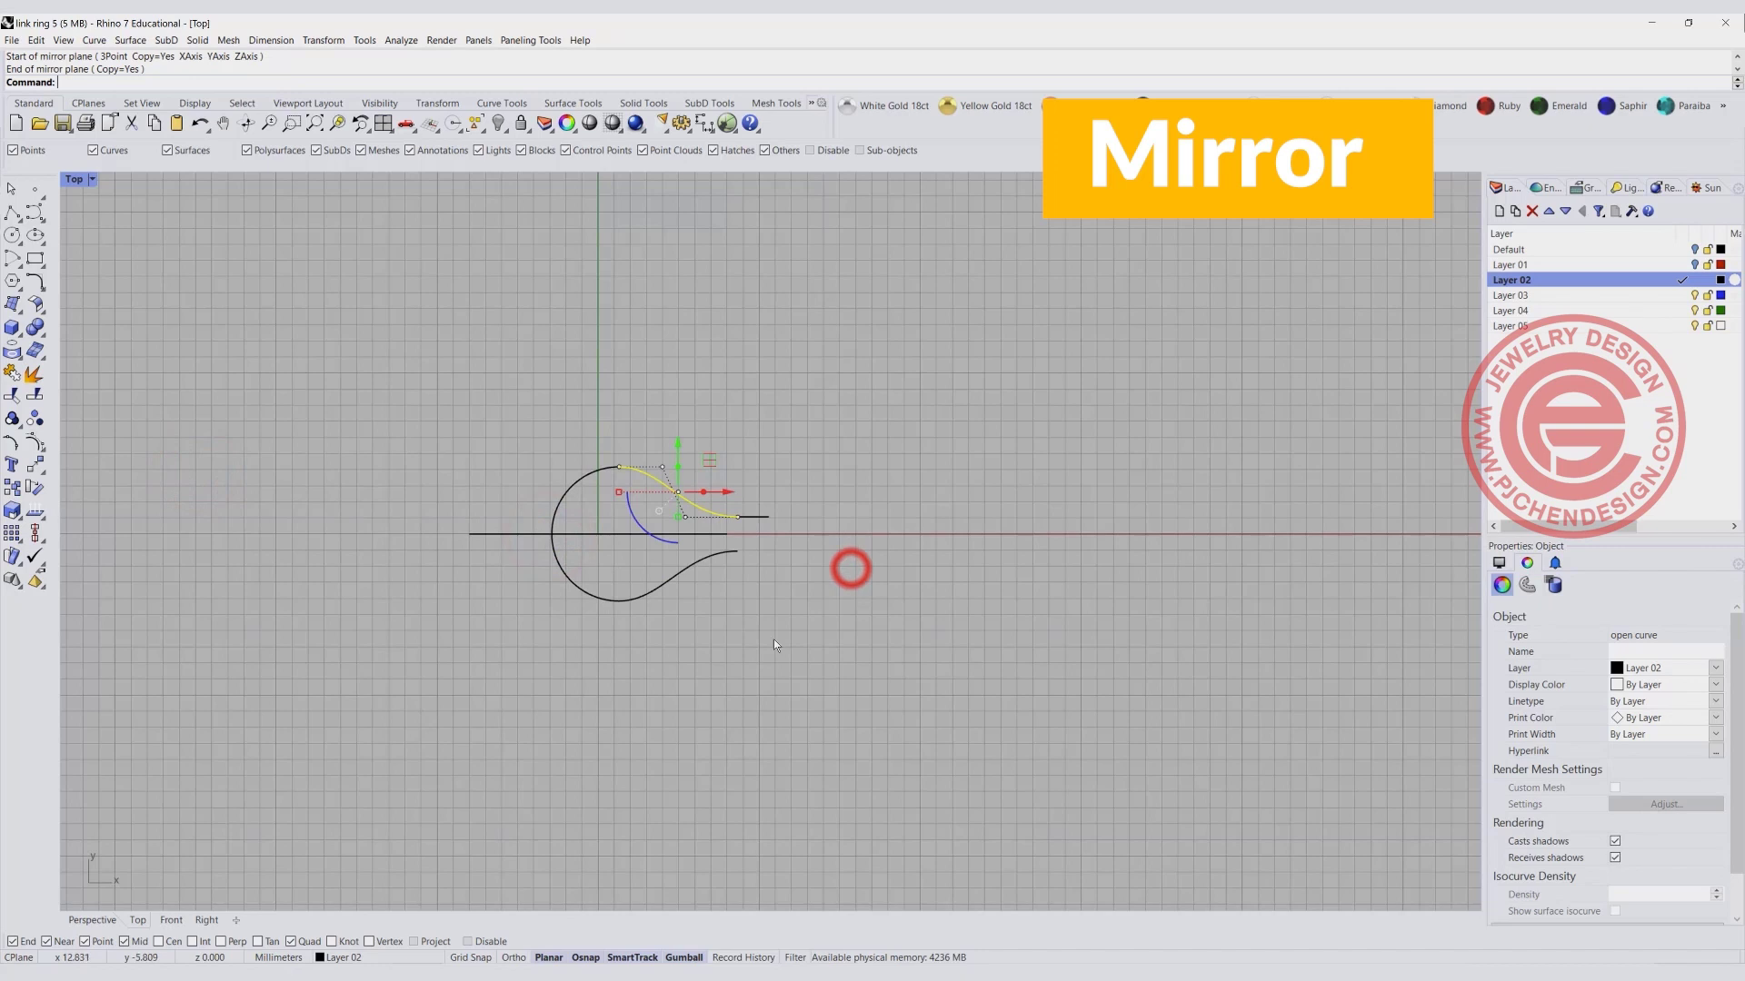
Join the arc and both blend curves into one teardrop, then restore the four-view layout.
{"action": "left_click_drag", "start_coordinate": [703, 629], "coordinate": [552, 601]}
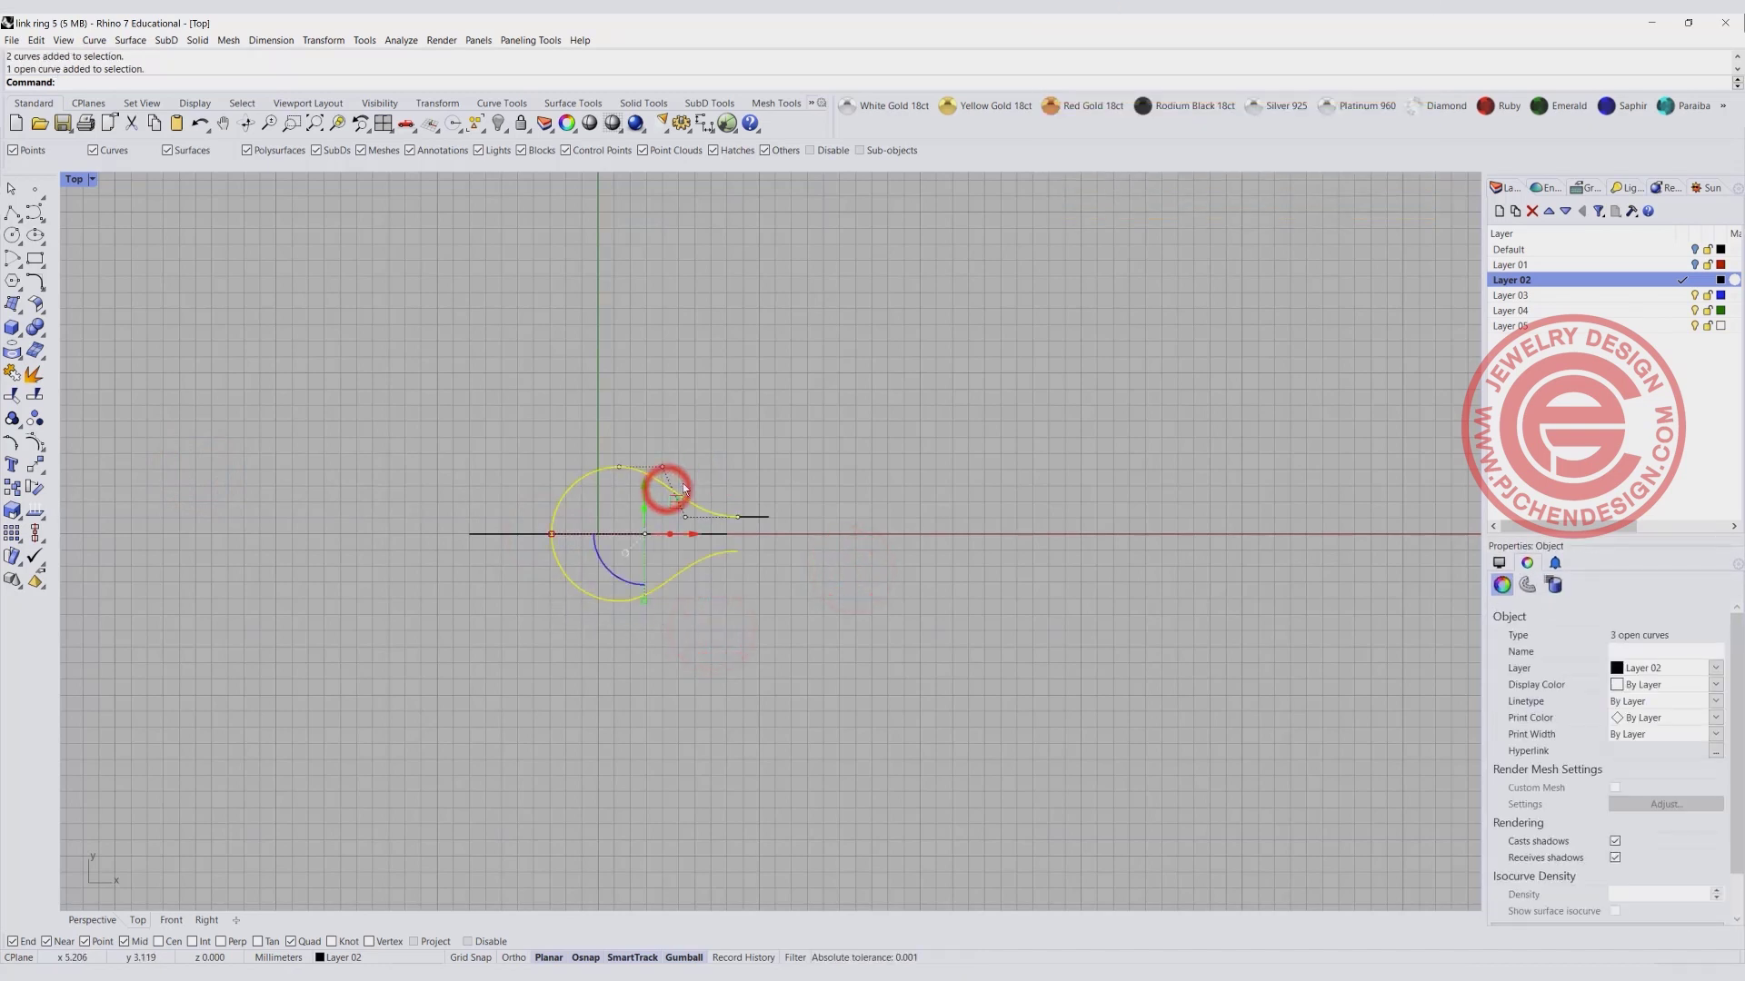
{"action": "left_click", "coordinate": [13, 373]}
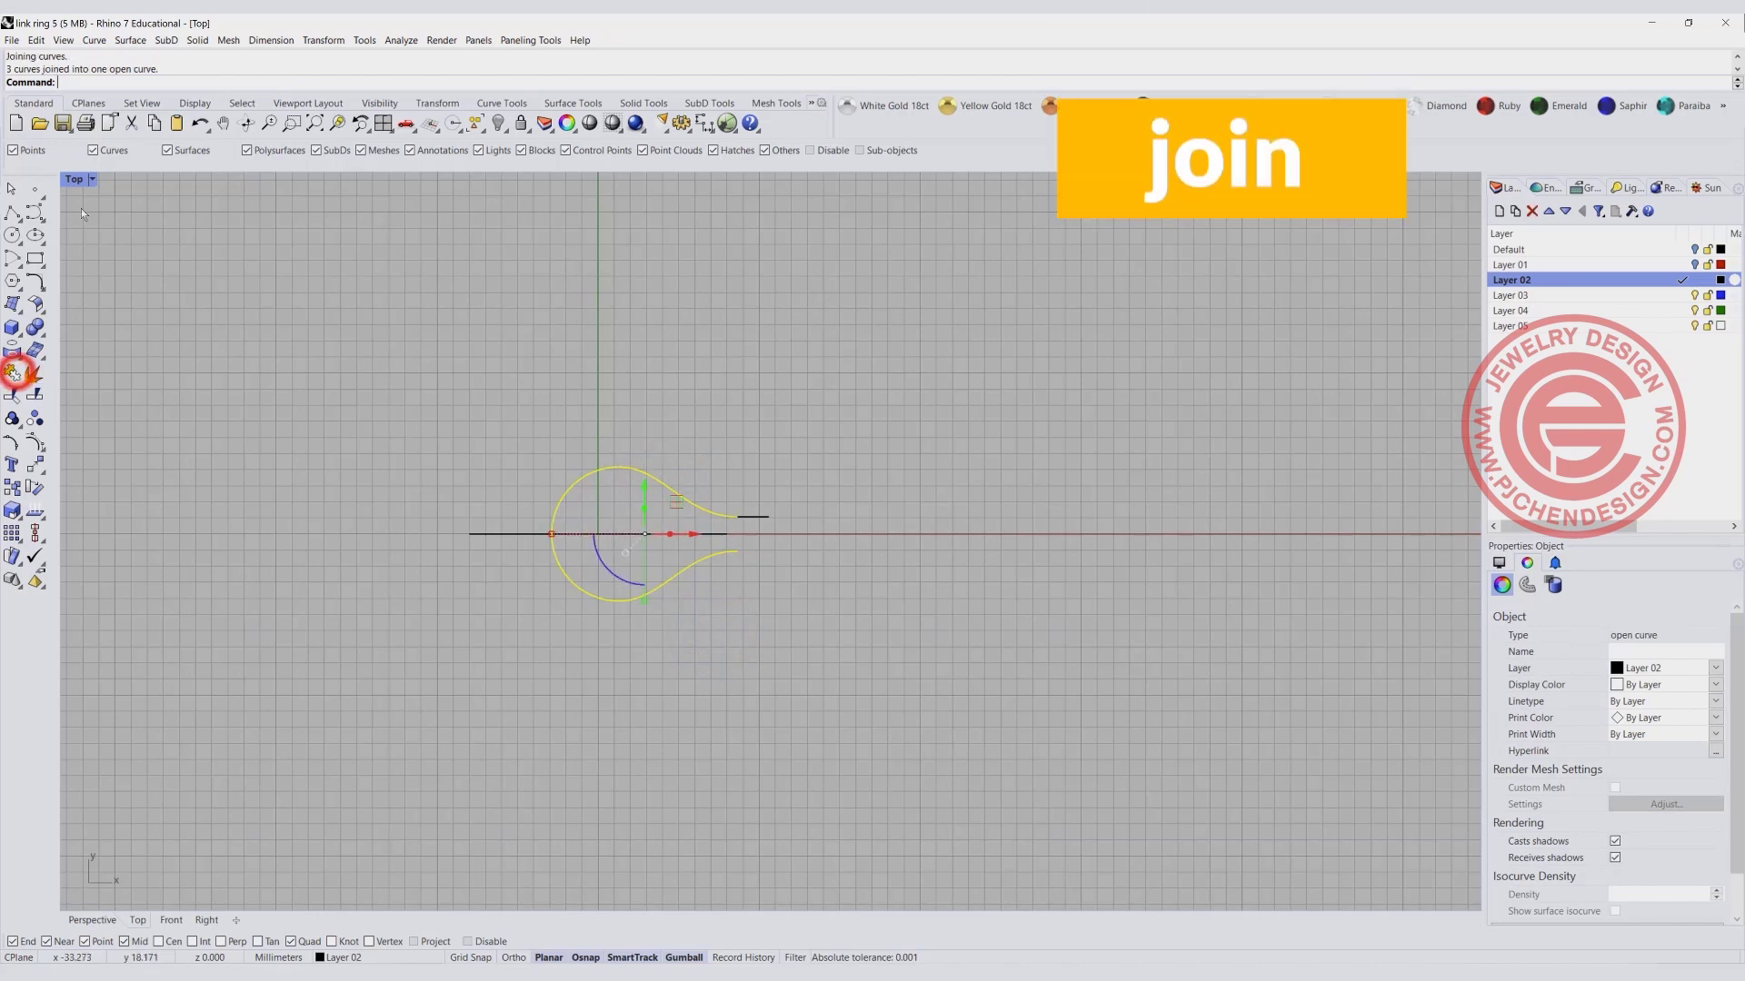
{"action": "double_click", "coordinate": [74, 179]}
{"action": "left_click", "coordinate": [989, 353]}
{"action": "right_click_drag", "start_coordinate": [1041, 444], "coordinate": [1132, 363]}
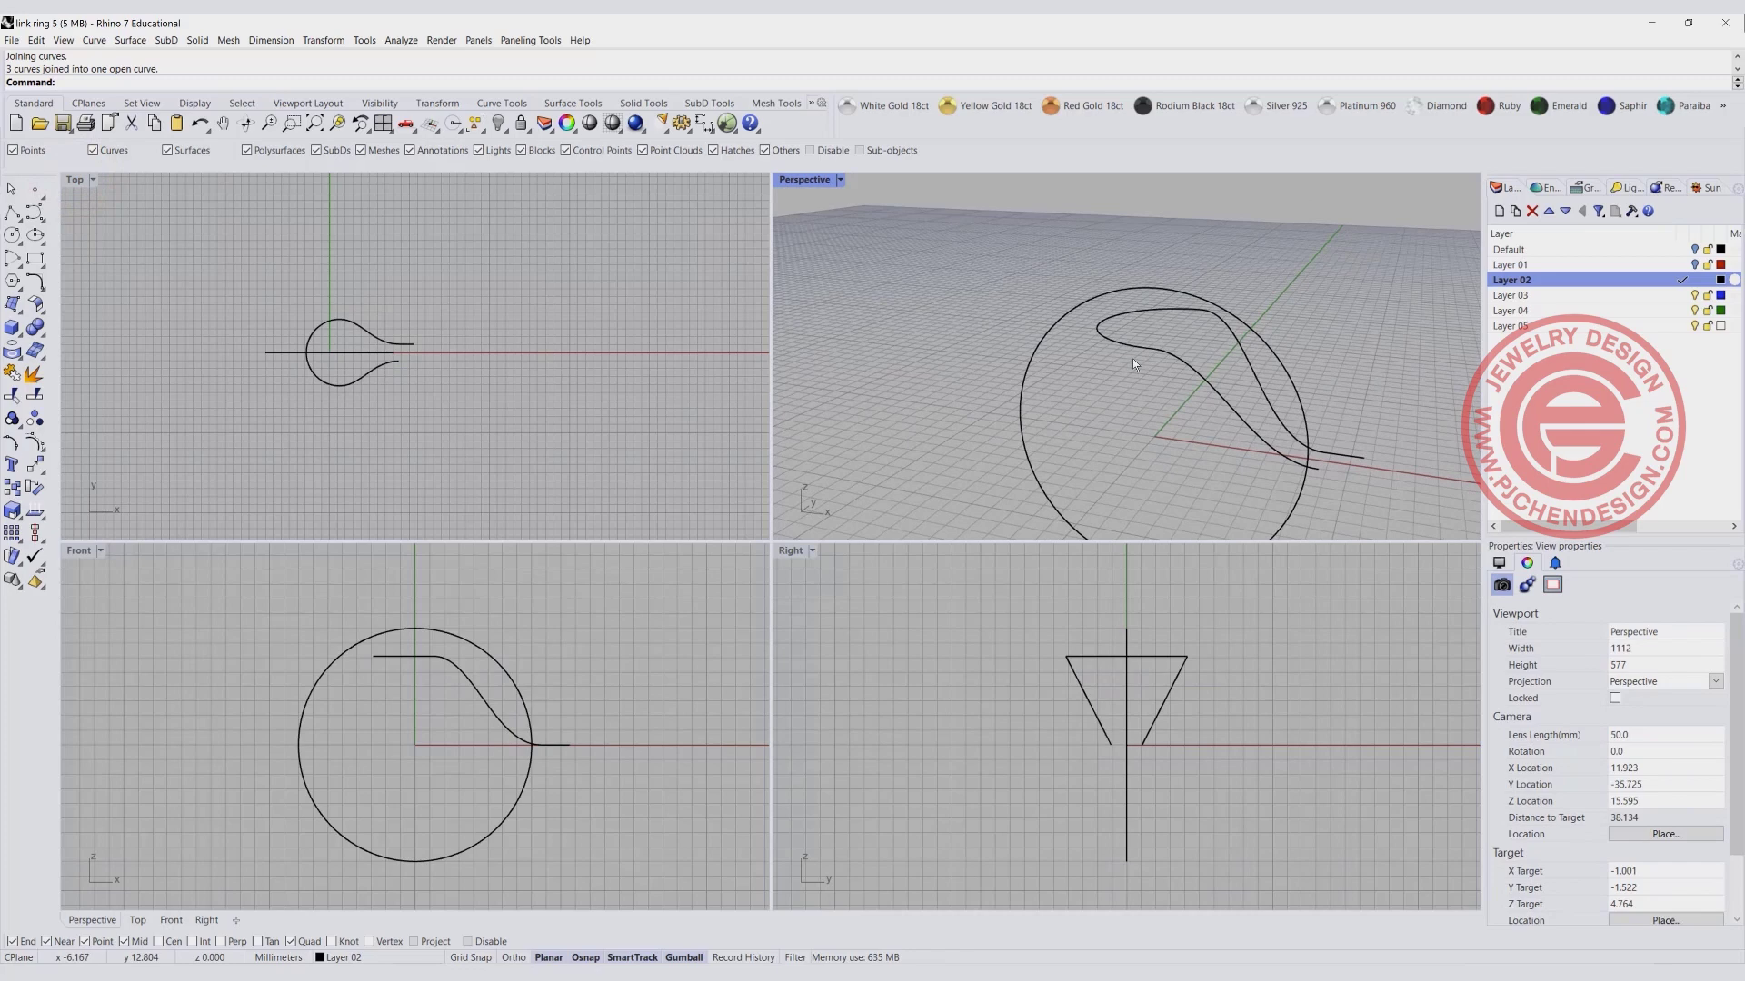
Project the joined teardrop onto the construction plane with ProjectToCPlane, deleting the original curve.
{"action": "left_click", "coordinate": [1142, 349]}
{"action": "right_click_drag", "start_coordinate": [1118, 446], "coordinate": [1166, 390]}
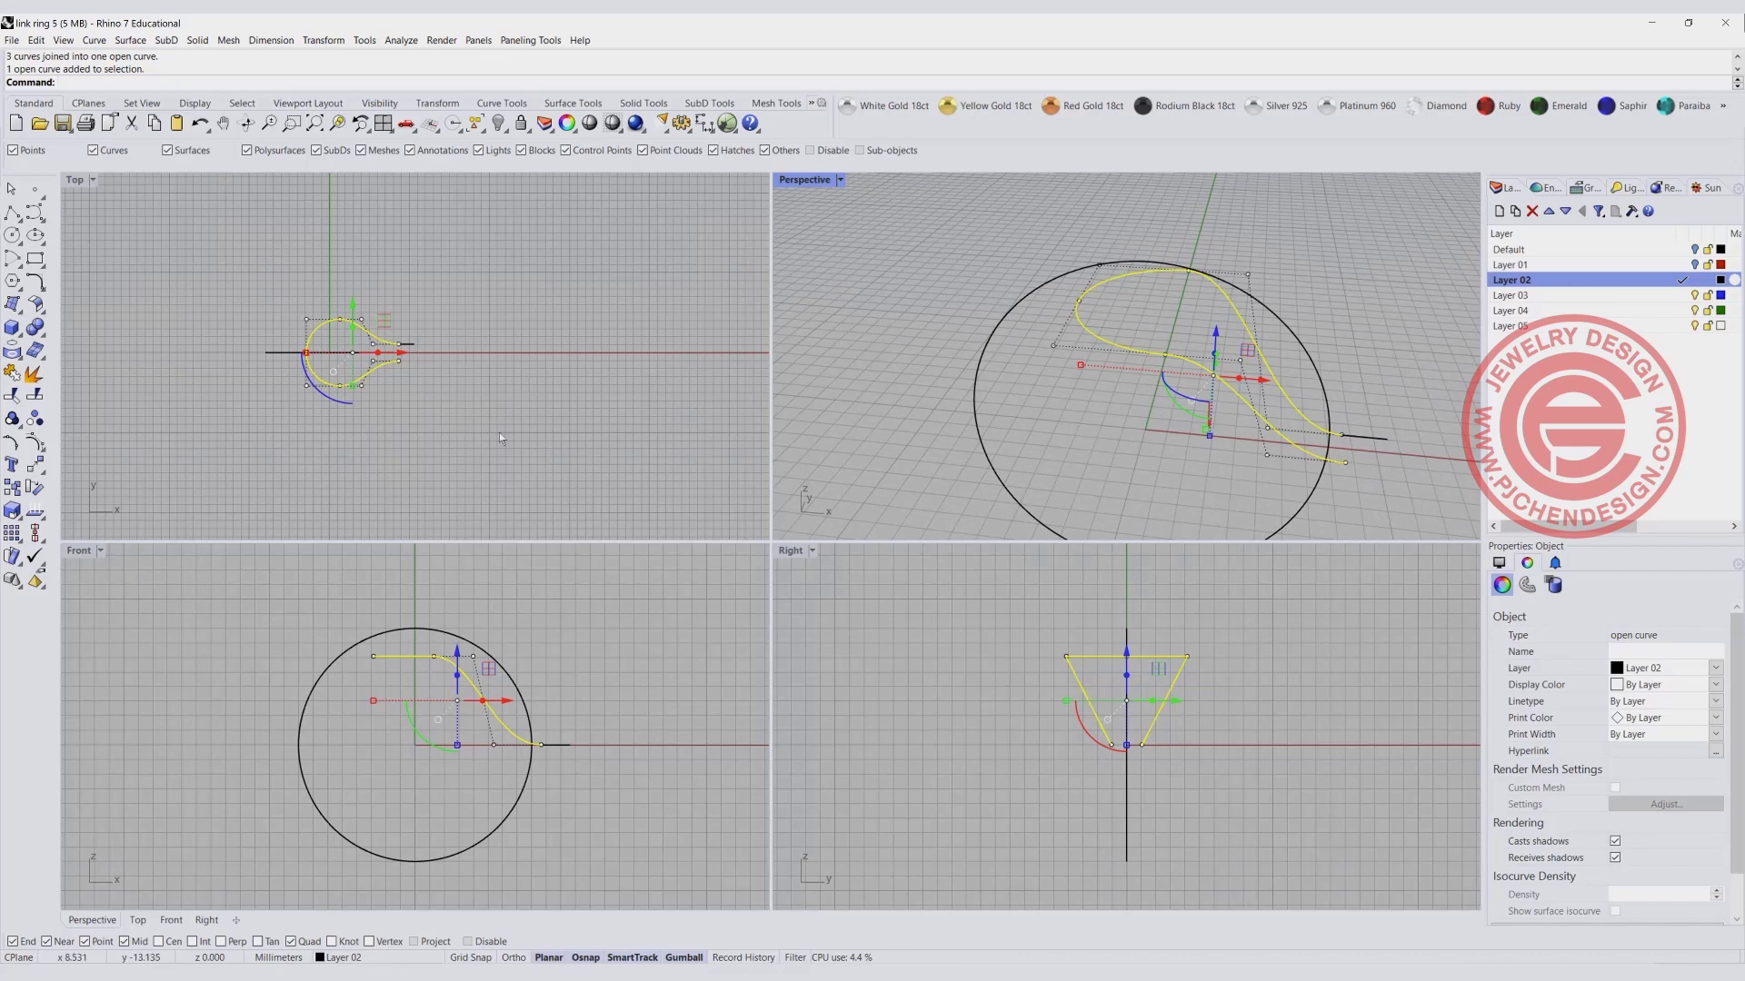
{"action": "scroll", "coordinate": [393, 329], "scroll_direction": "up", "scroll_amount": 3}
{"action": "scroll", "coordinate": [343, 379], "scroll_direction": "up", "scroll_amount": 6}
{"action": "right_click_drag", "start_coordinate": [343, 380], "coordinate": [522, 356]}
{"action": "left_click", "coordinate": [157, 258]}
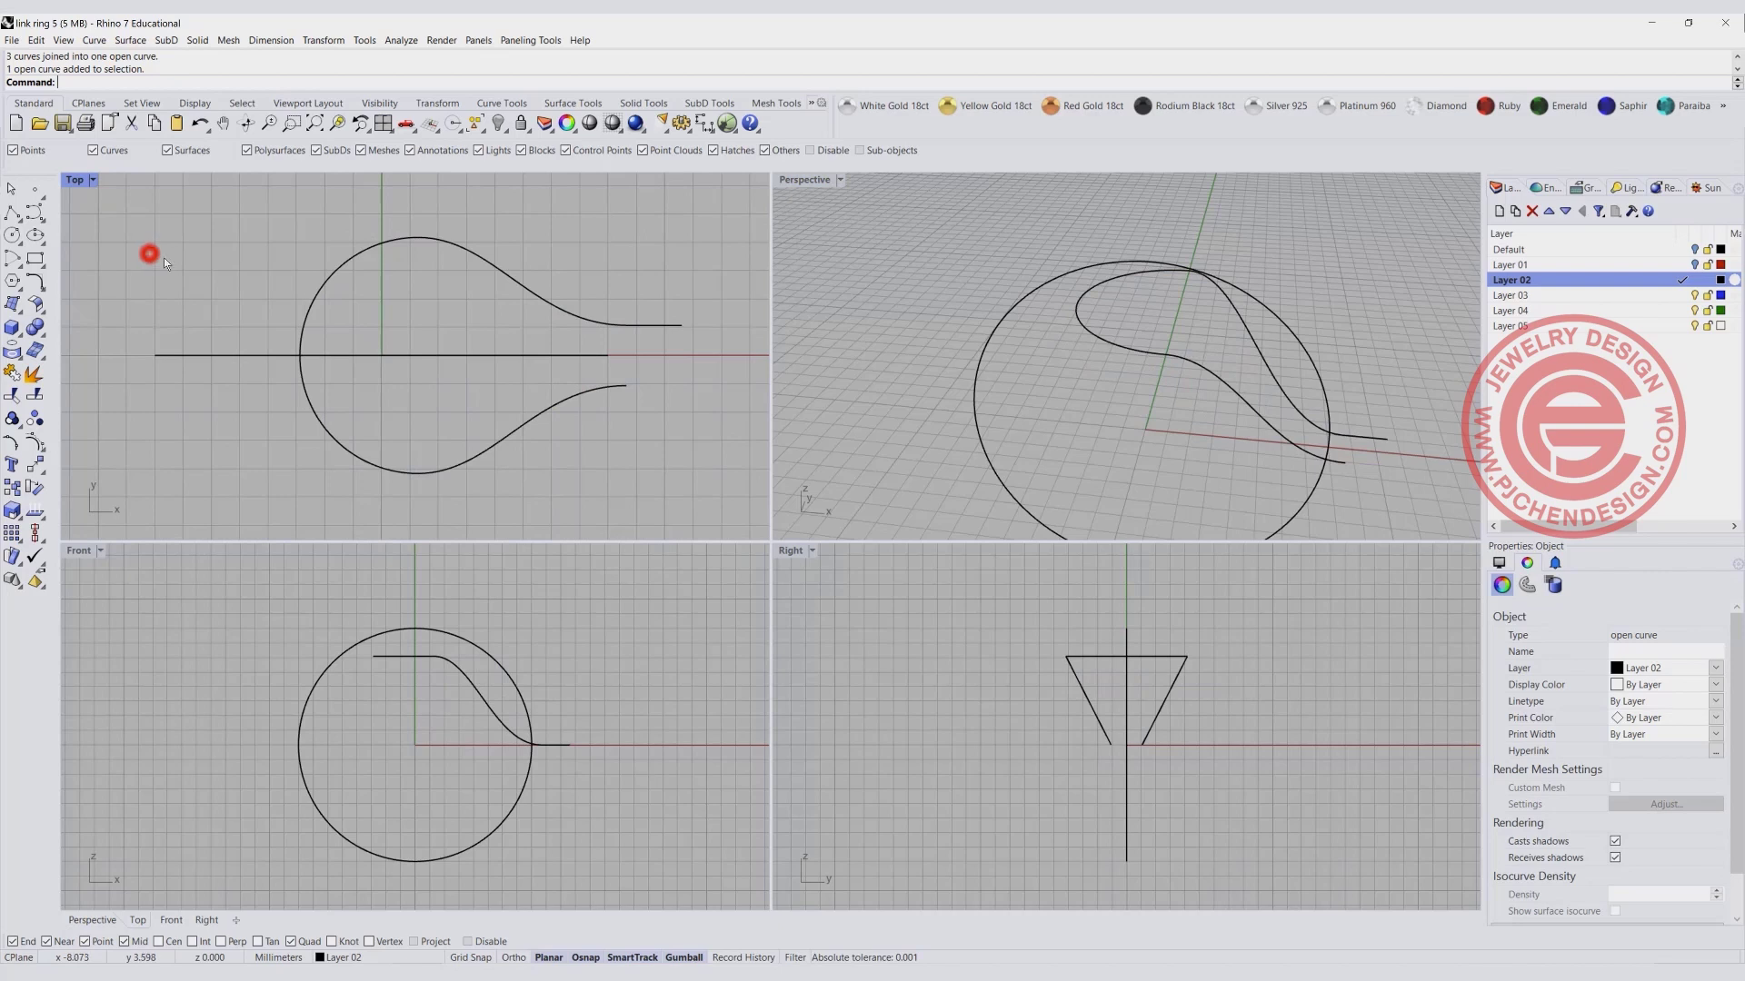
{"action": "left_click", "coordinate": [340, 270]}
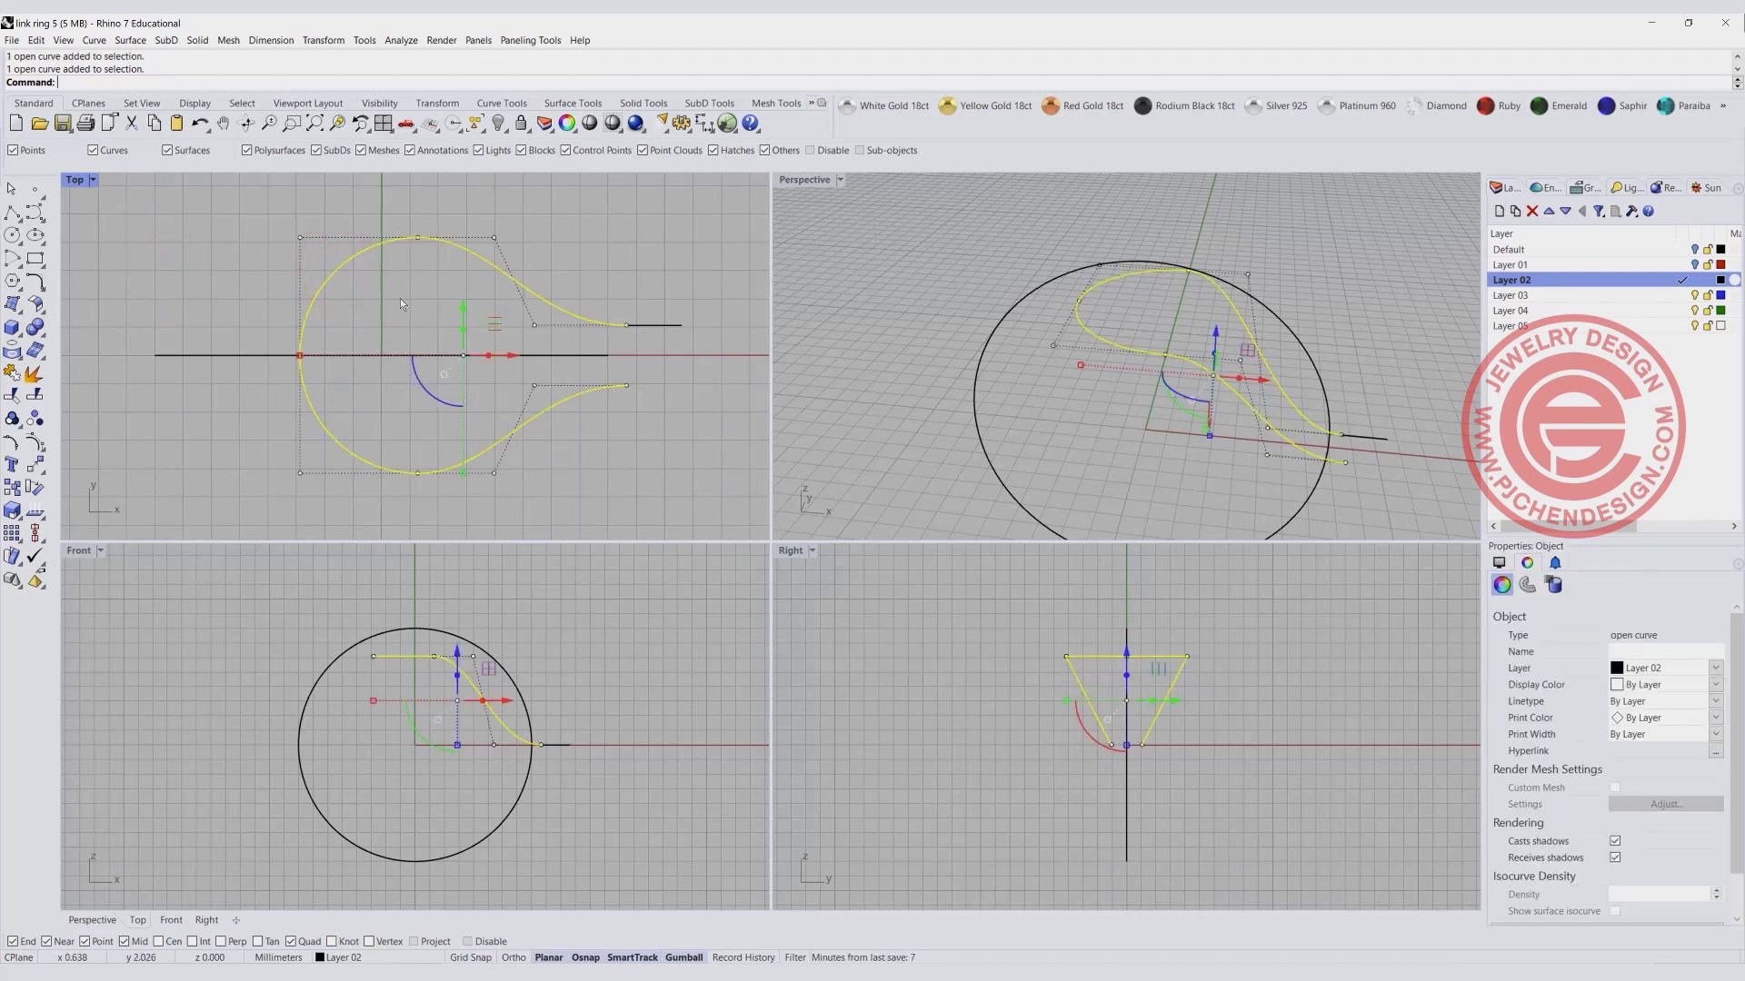
{"action": "type", "text": "Project"}
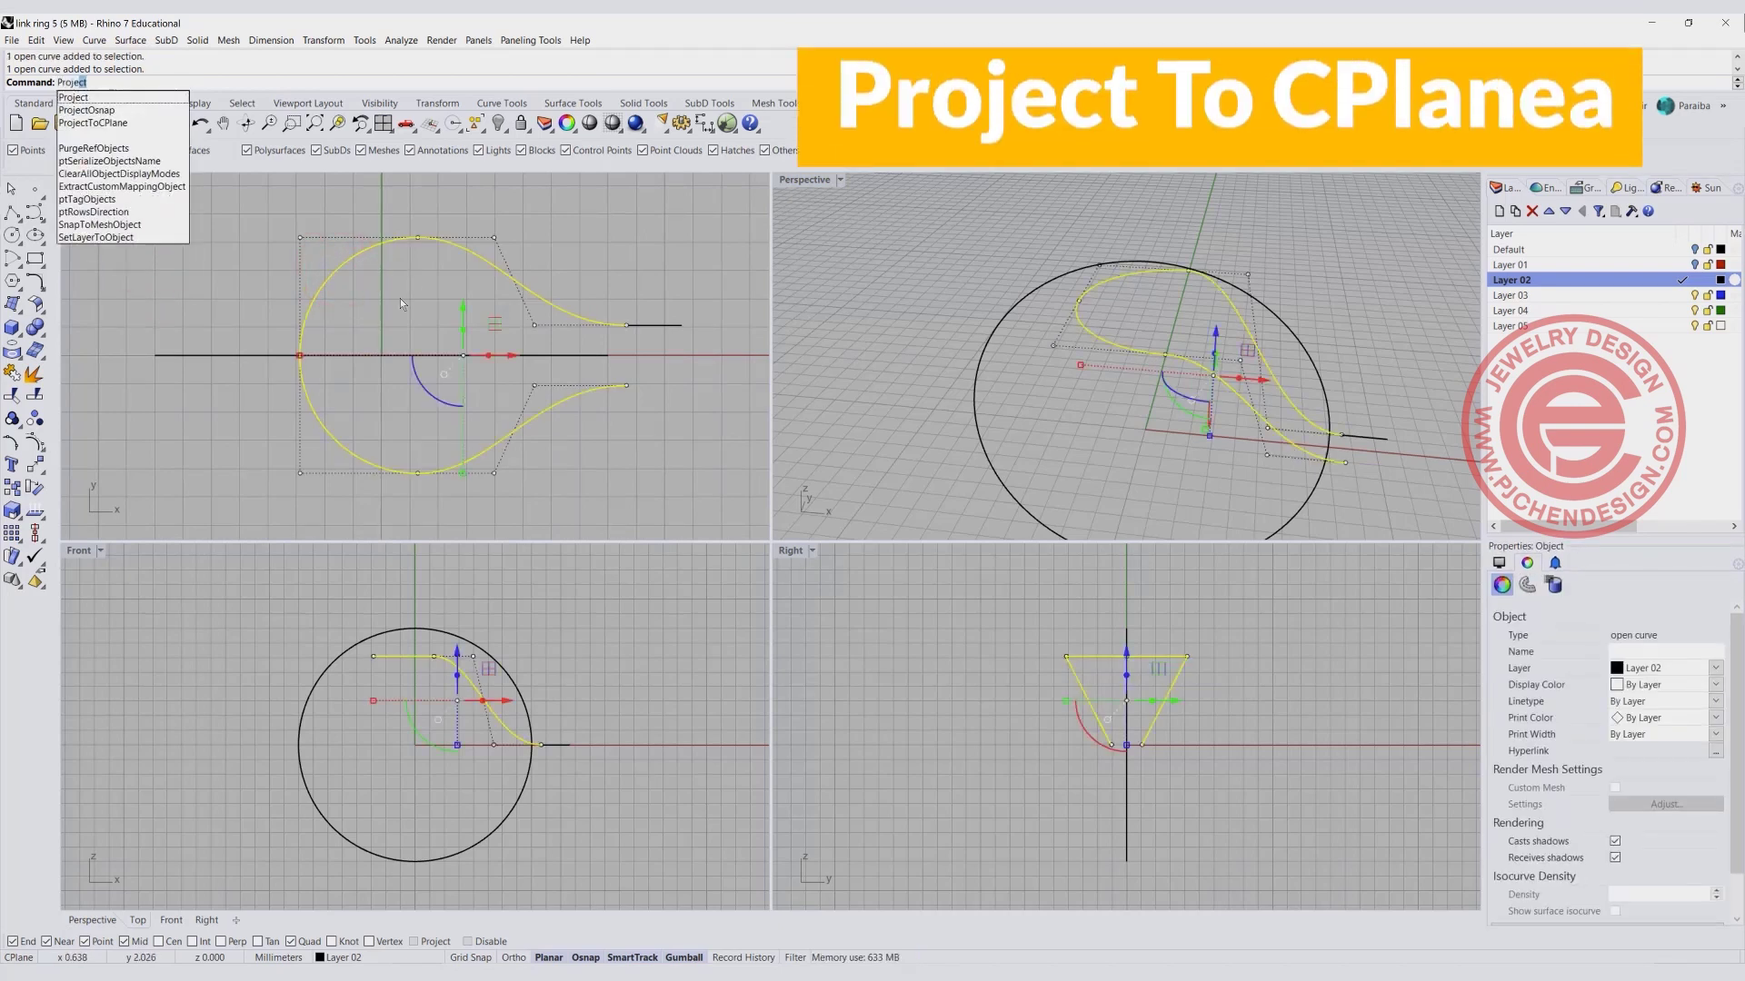
{"action": "type", "text": "ToCPlane"}
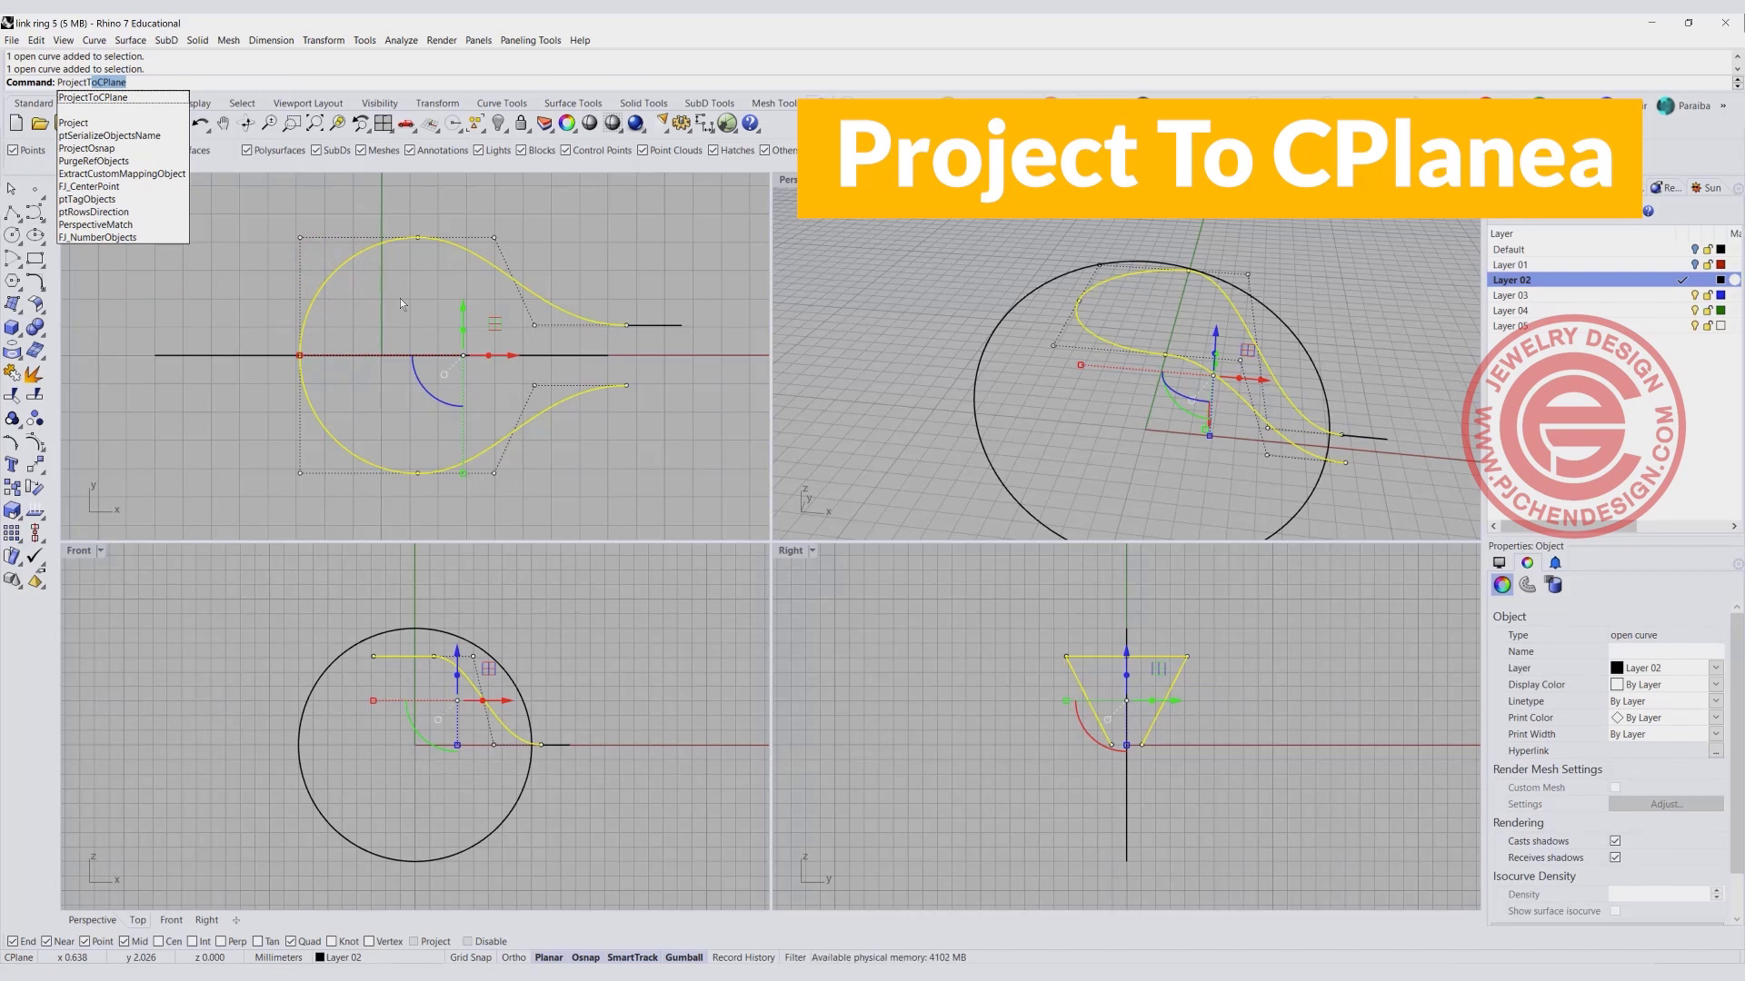
{"action": "key", "text": "Return"}
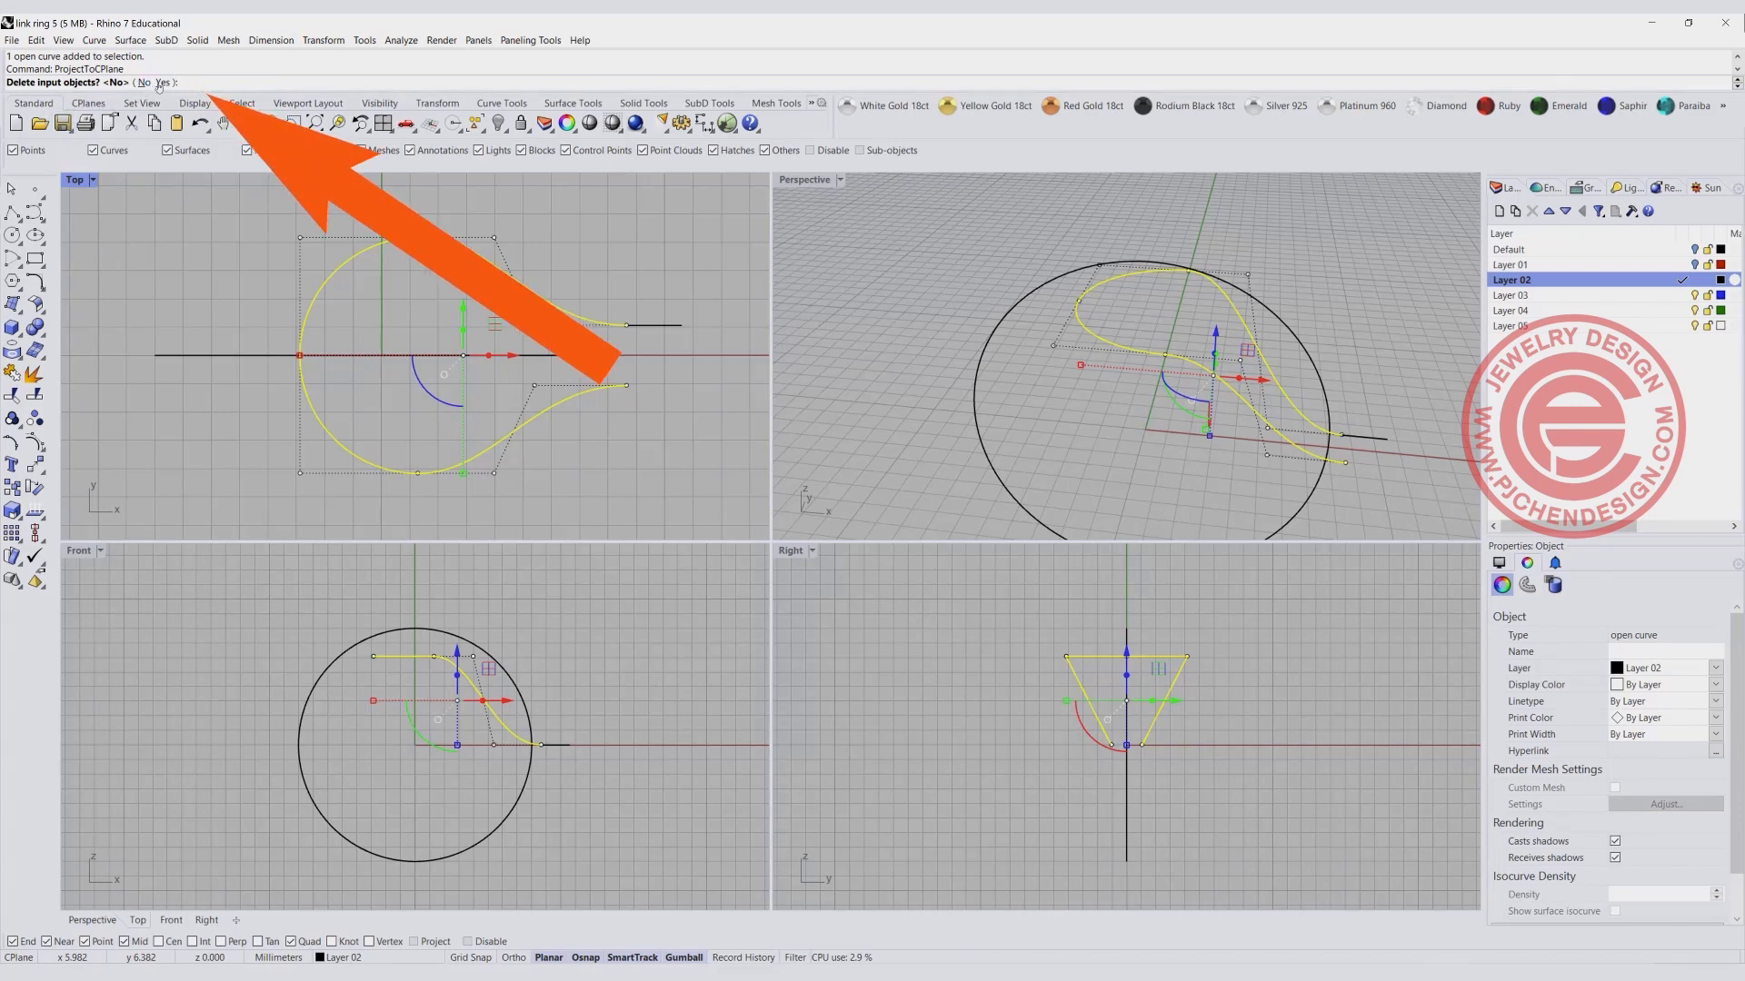
{"action": "left_click", "coordinate": [161, 83]}
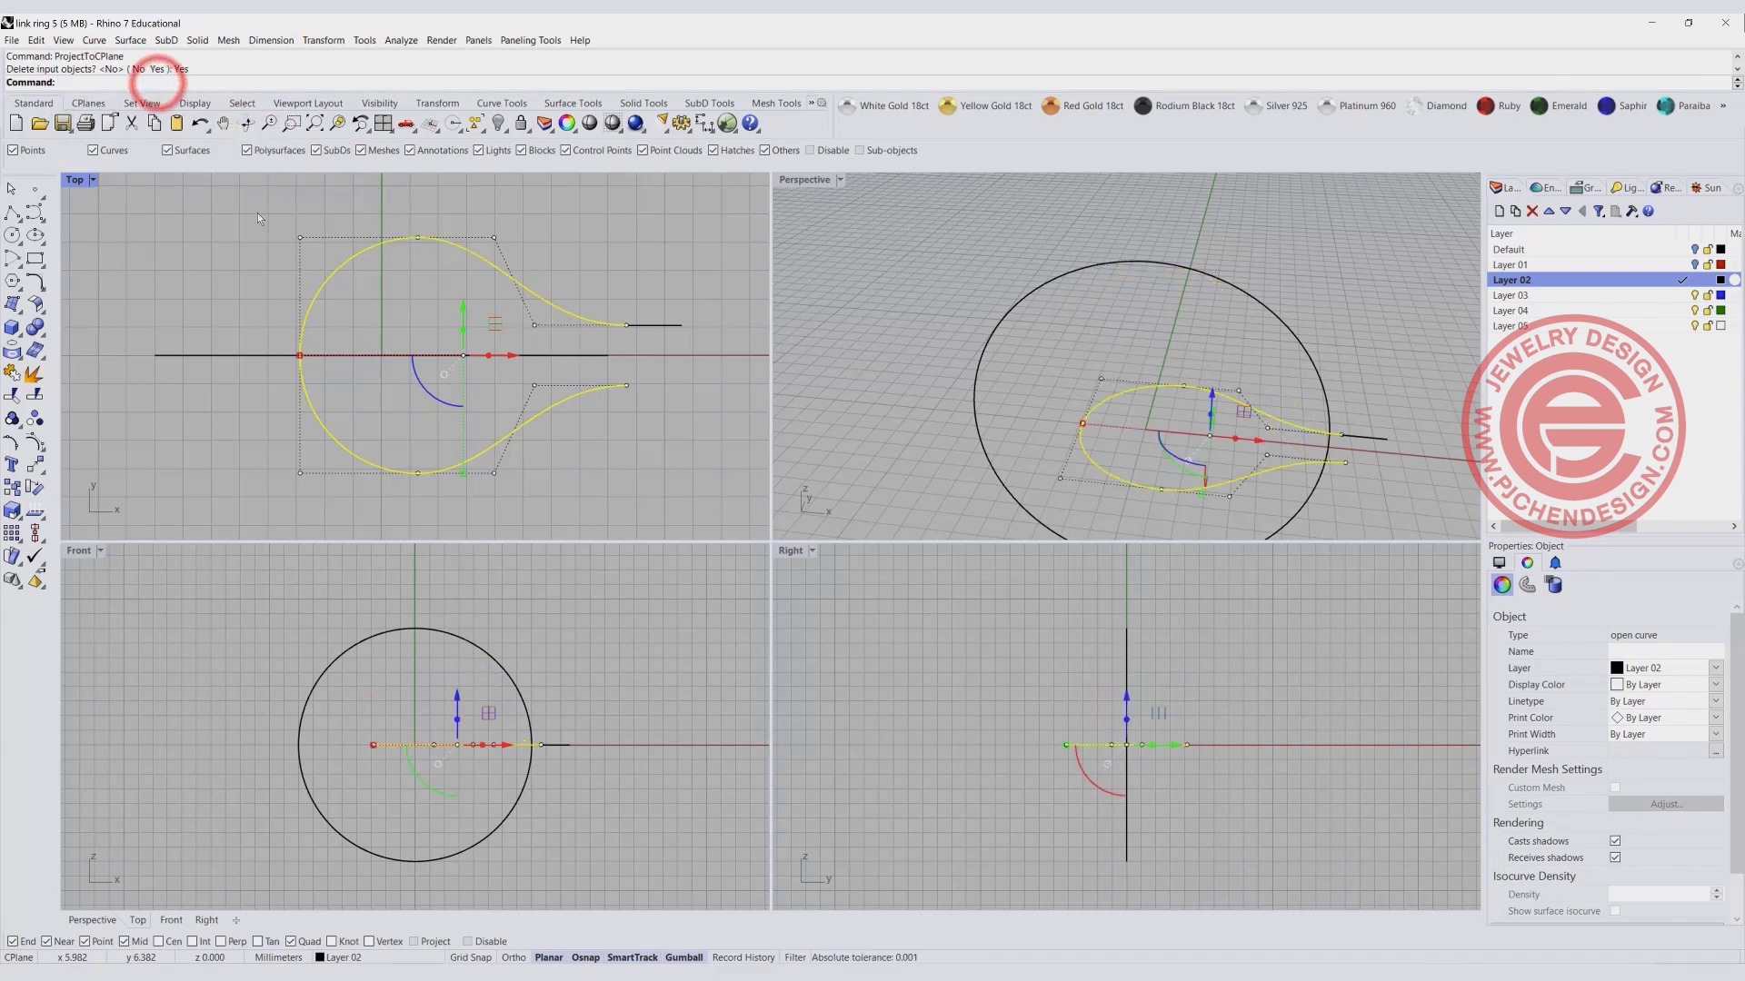
Delete the short straight line and enlarge the Perspective view to frame the curves.
{"action": "left_click", "coordinate": [1041, 324]}
{"action": "mouse_move", "coordinate": [1167, 448]}
{"action": "right_mouse_down"}
{"action": "mouse_move", "coordinate": [1218, 436]}
{"action": "mouse_move", "coordinate": [1162, 432]}
{"action": "right_mouse_up"}
{"action": "left_click", "coordinate": [627, 325]}
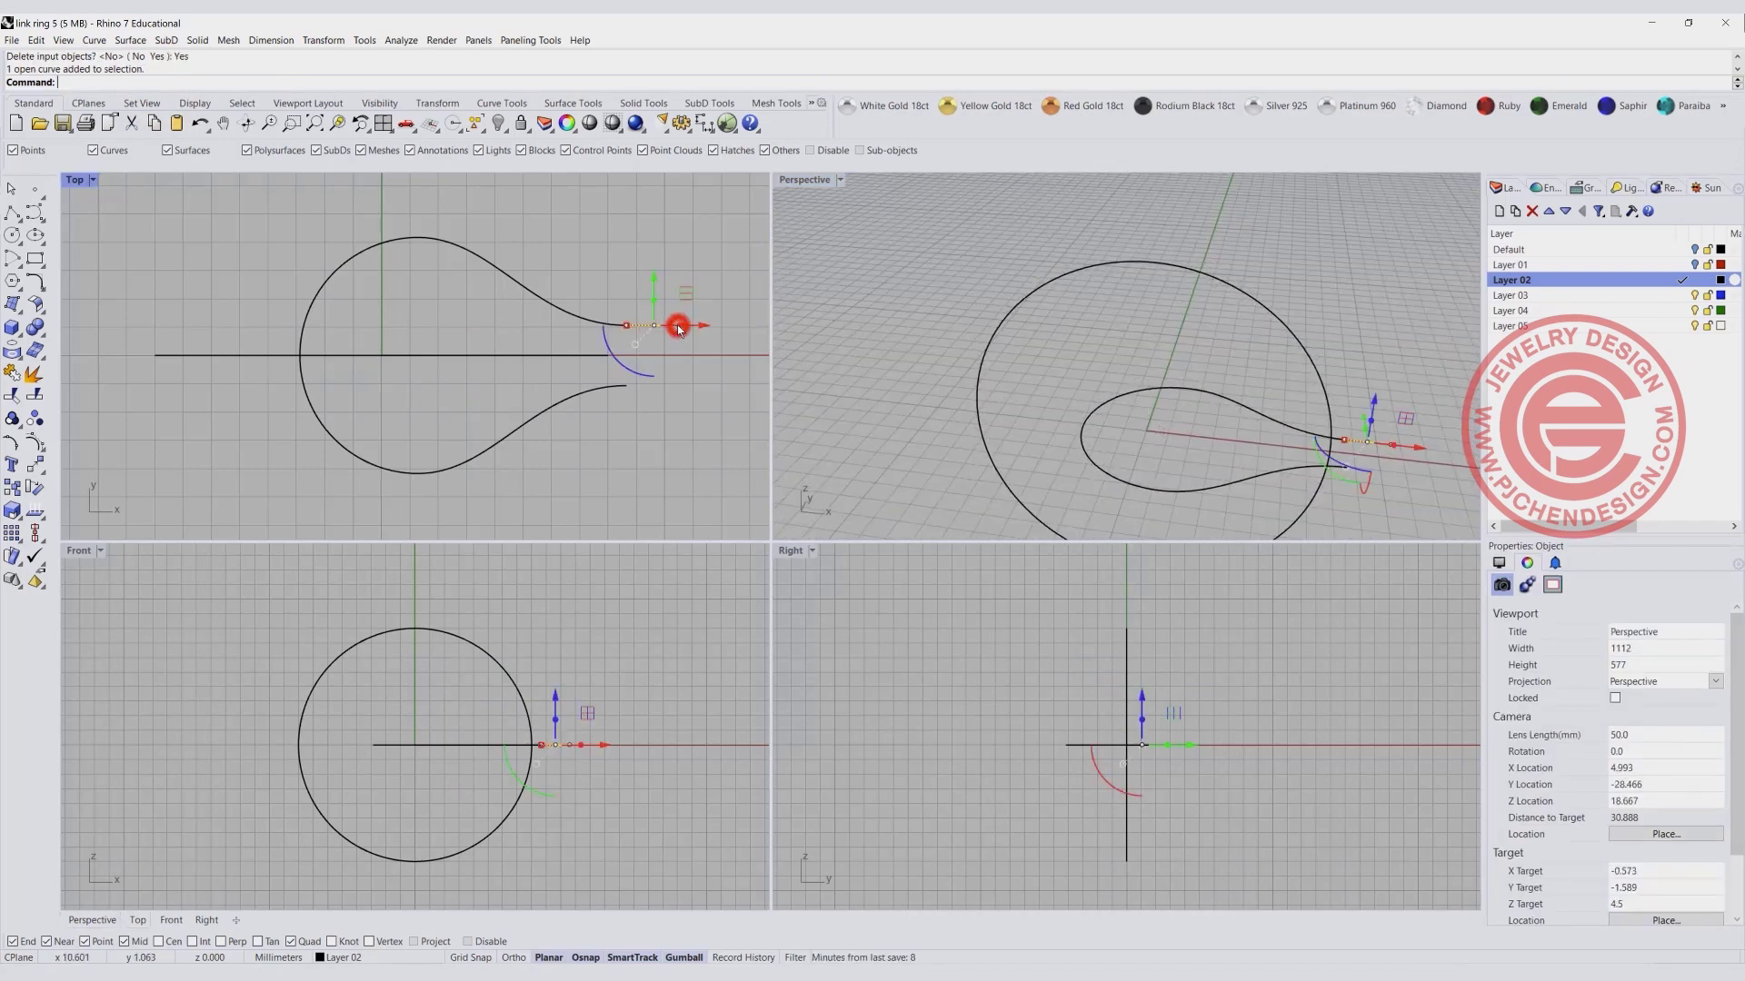
{"action": "key", "text": "Delete"}
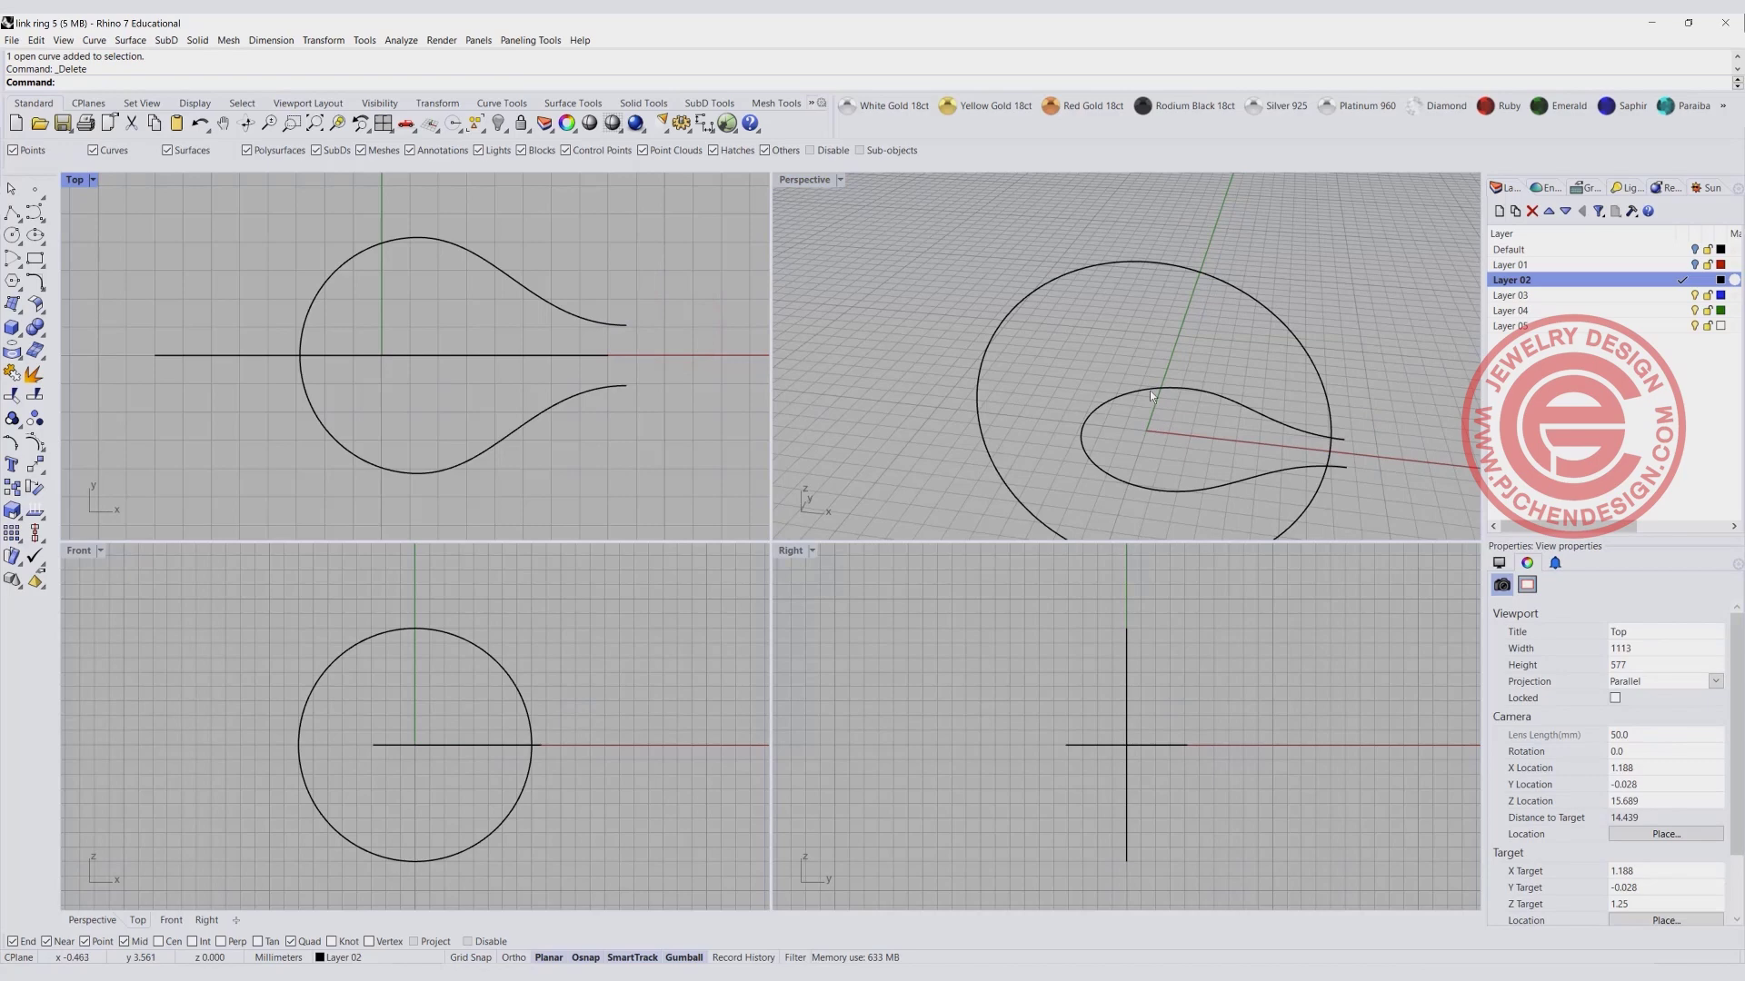
{"action": "left_click", "coordinate": [1150, 397]}
{"action": "double_click", "coordinate": [809, 182]}
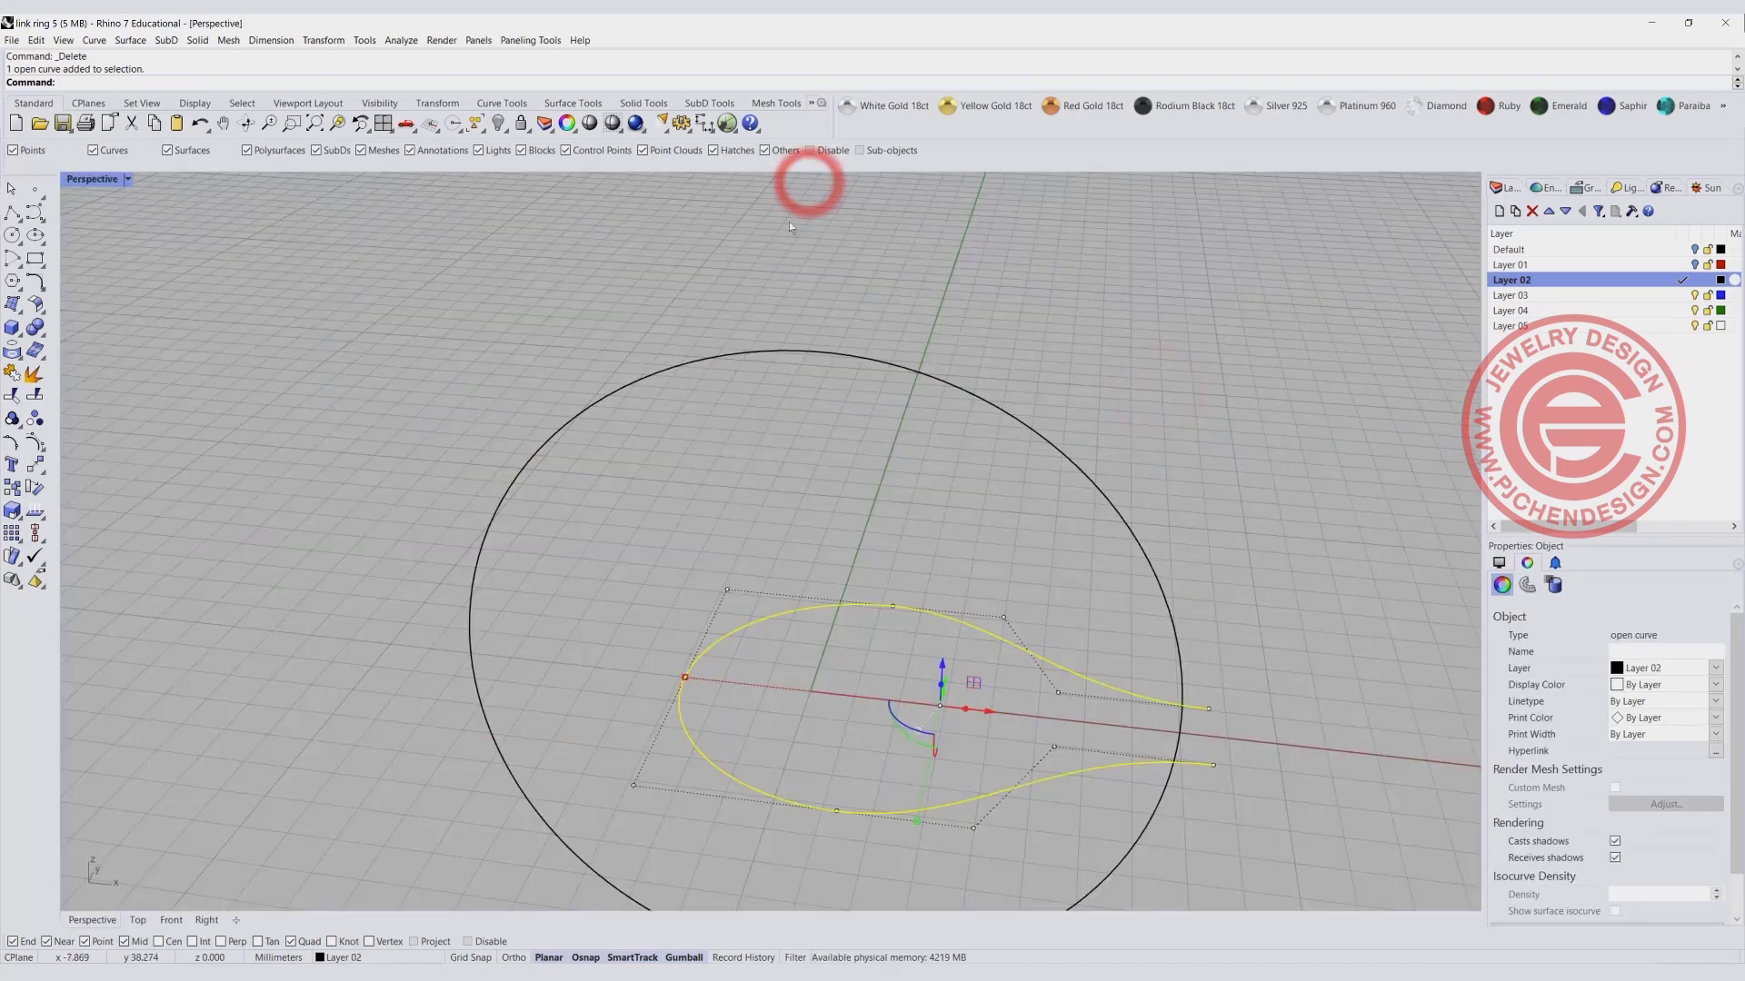
{"action": "right_click_drag", "start_coordinate": [895, 425], "coordinate": [753, 309], "text": "shift"}
{"action": "right_click_drag", "start_coordinate": [752, 308], "coordinate": [799, 307]}
Create a closed 3-D curve with Crv2View from the flat teardrop and the 16 mm circle.
{"action": "left_click", "coordinate": [855, 292]}
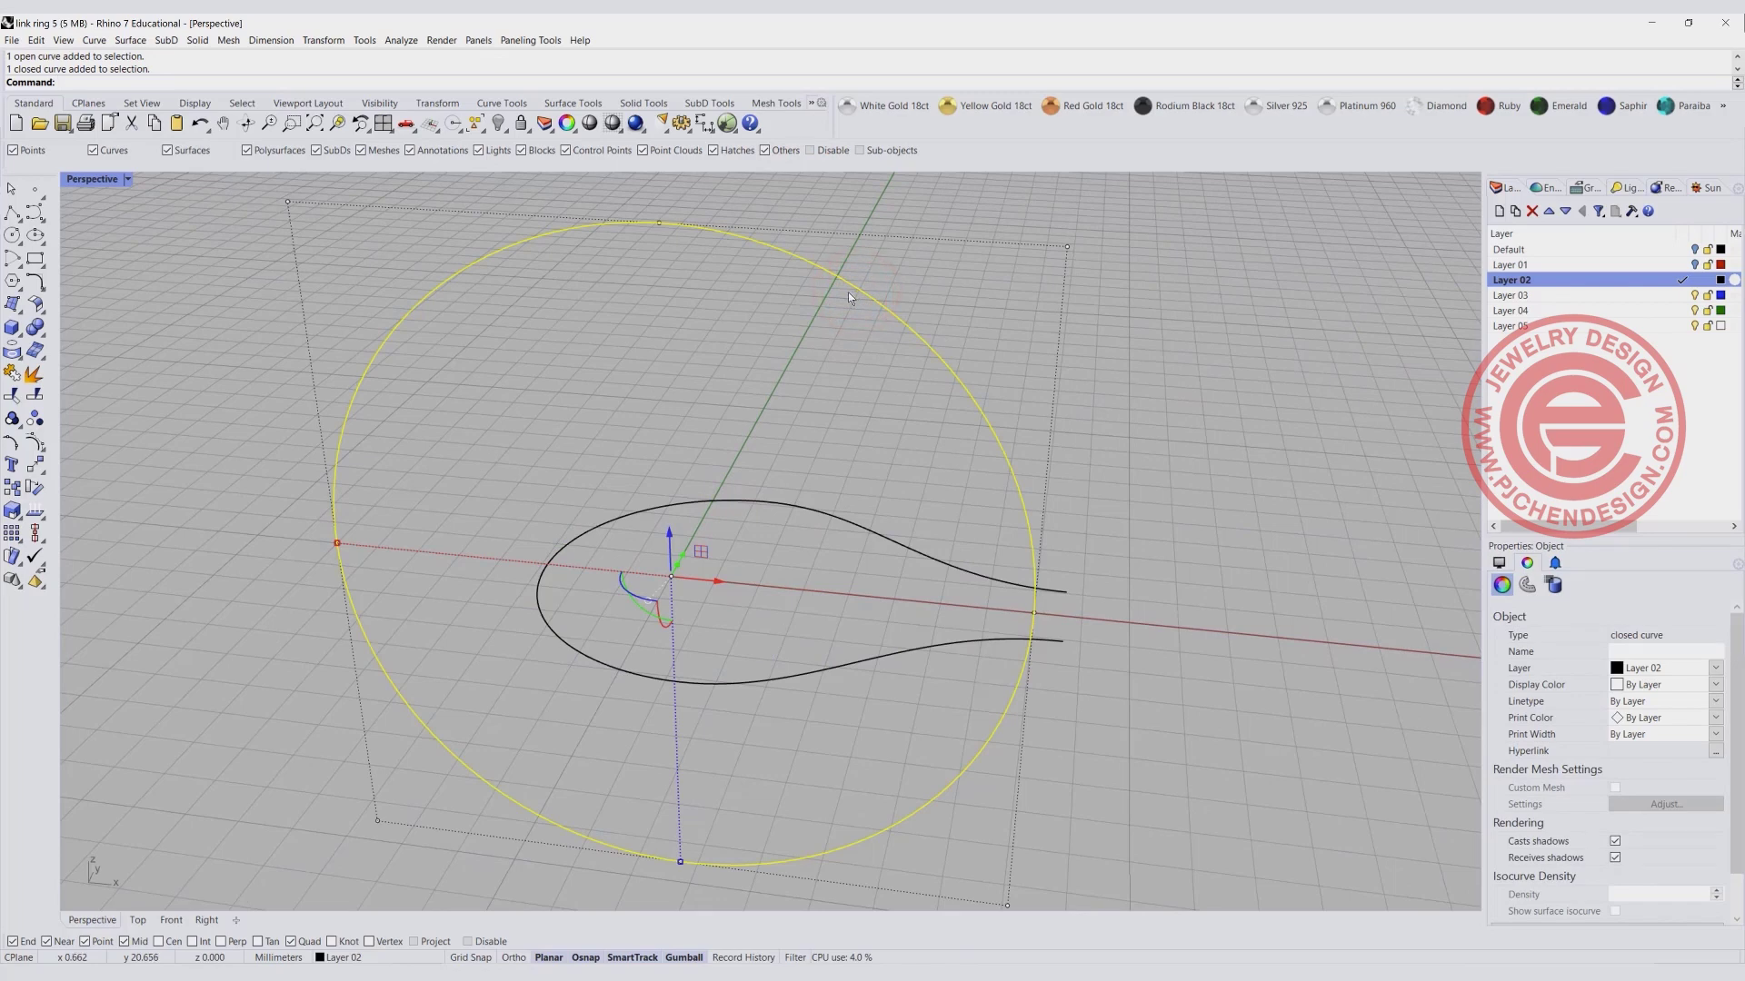
{"action": "left_click", "coordinate": [823, 368]}
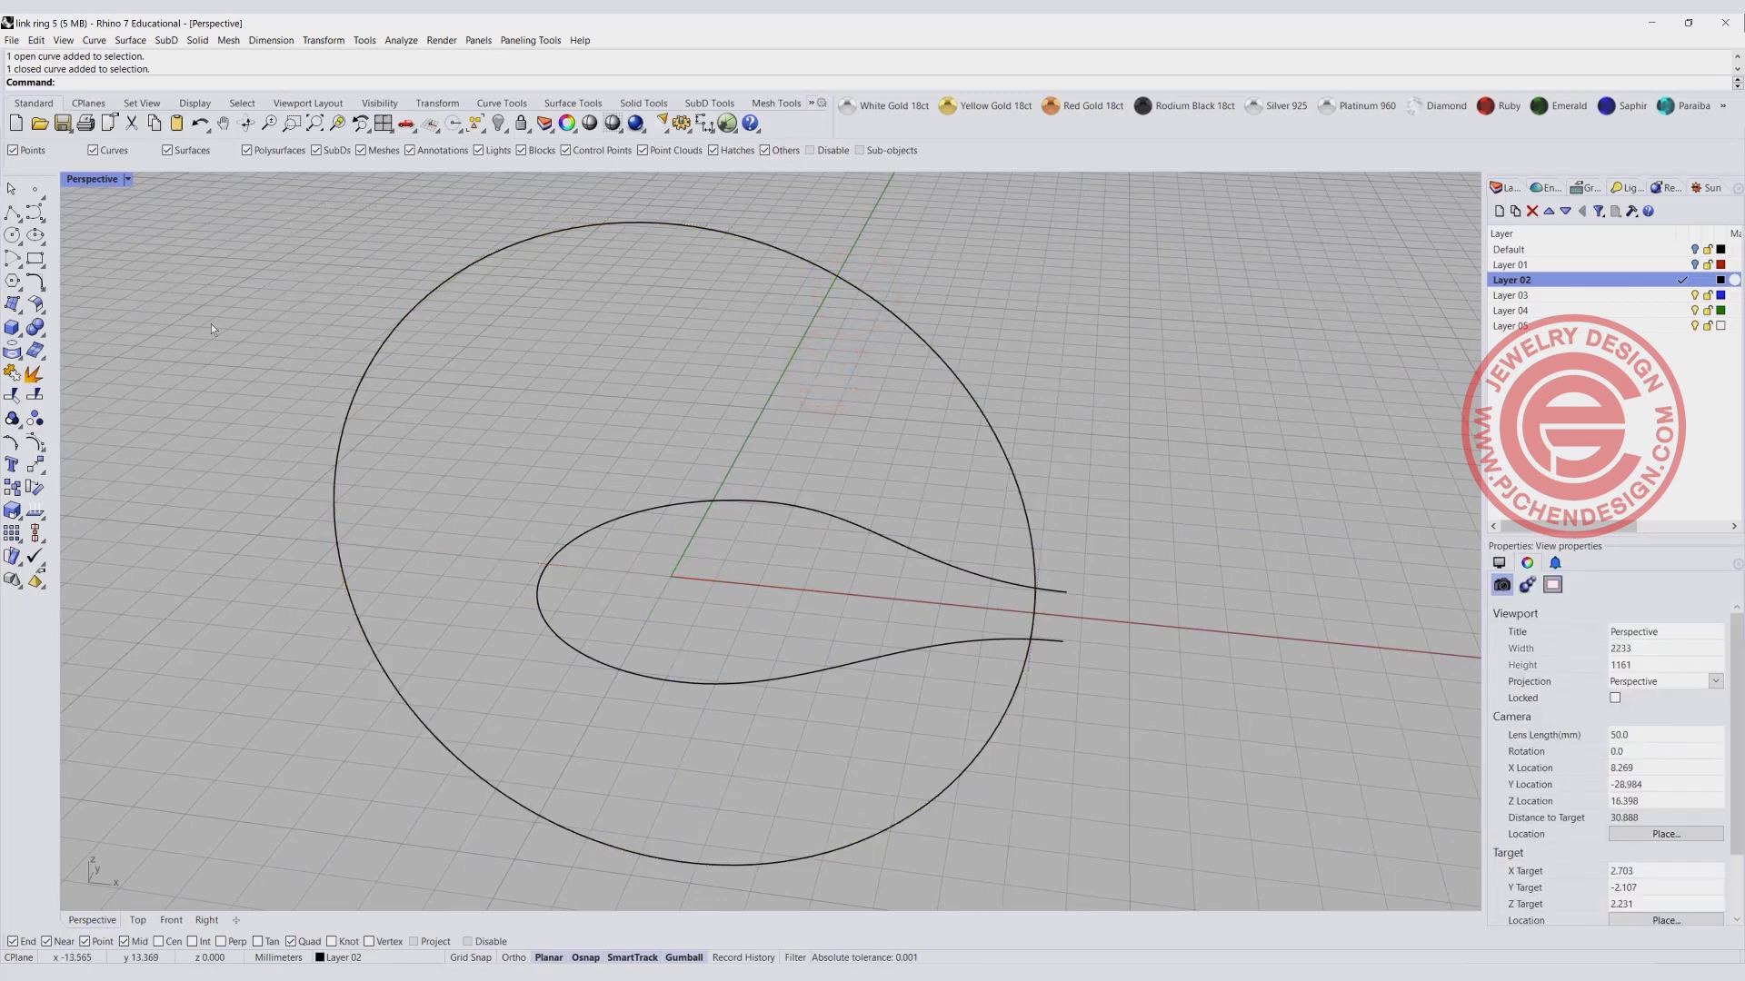
{"action": "left_click", "coordinate": [43, 287]}
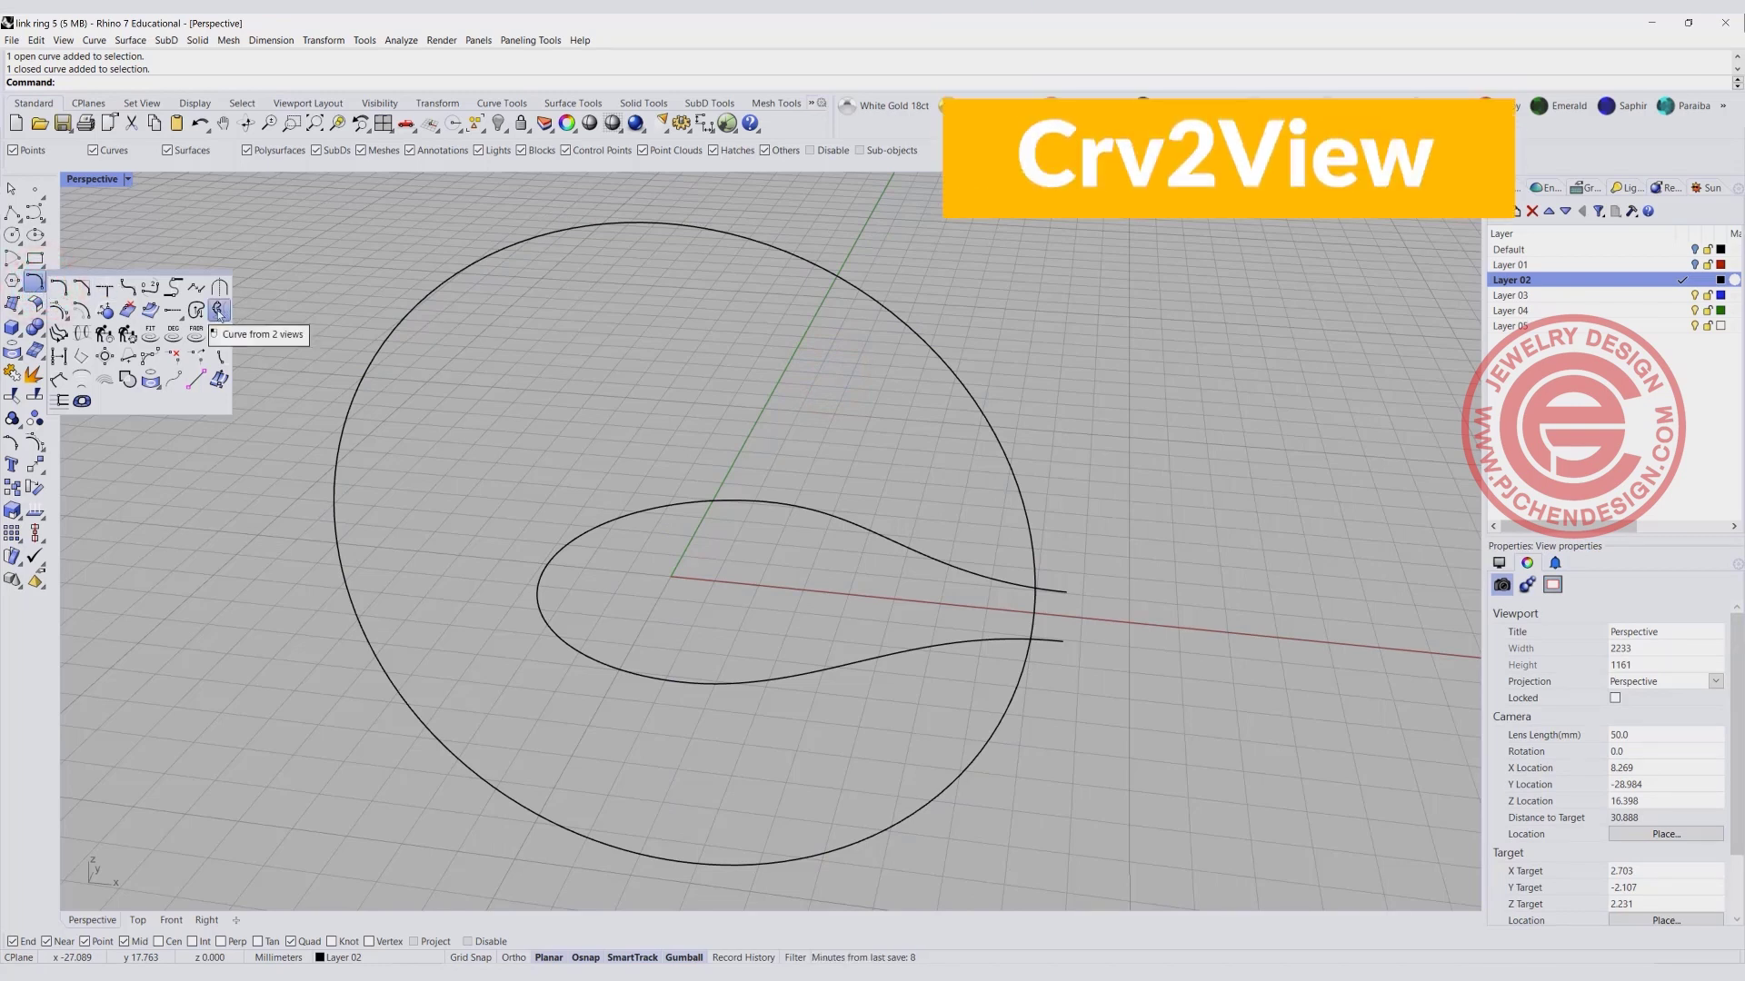
{"action": "left_click", "coordinate": [218, 311]}
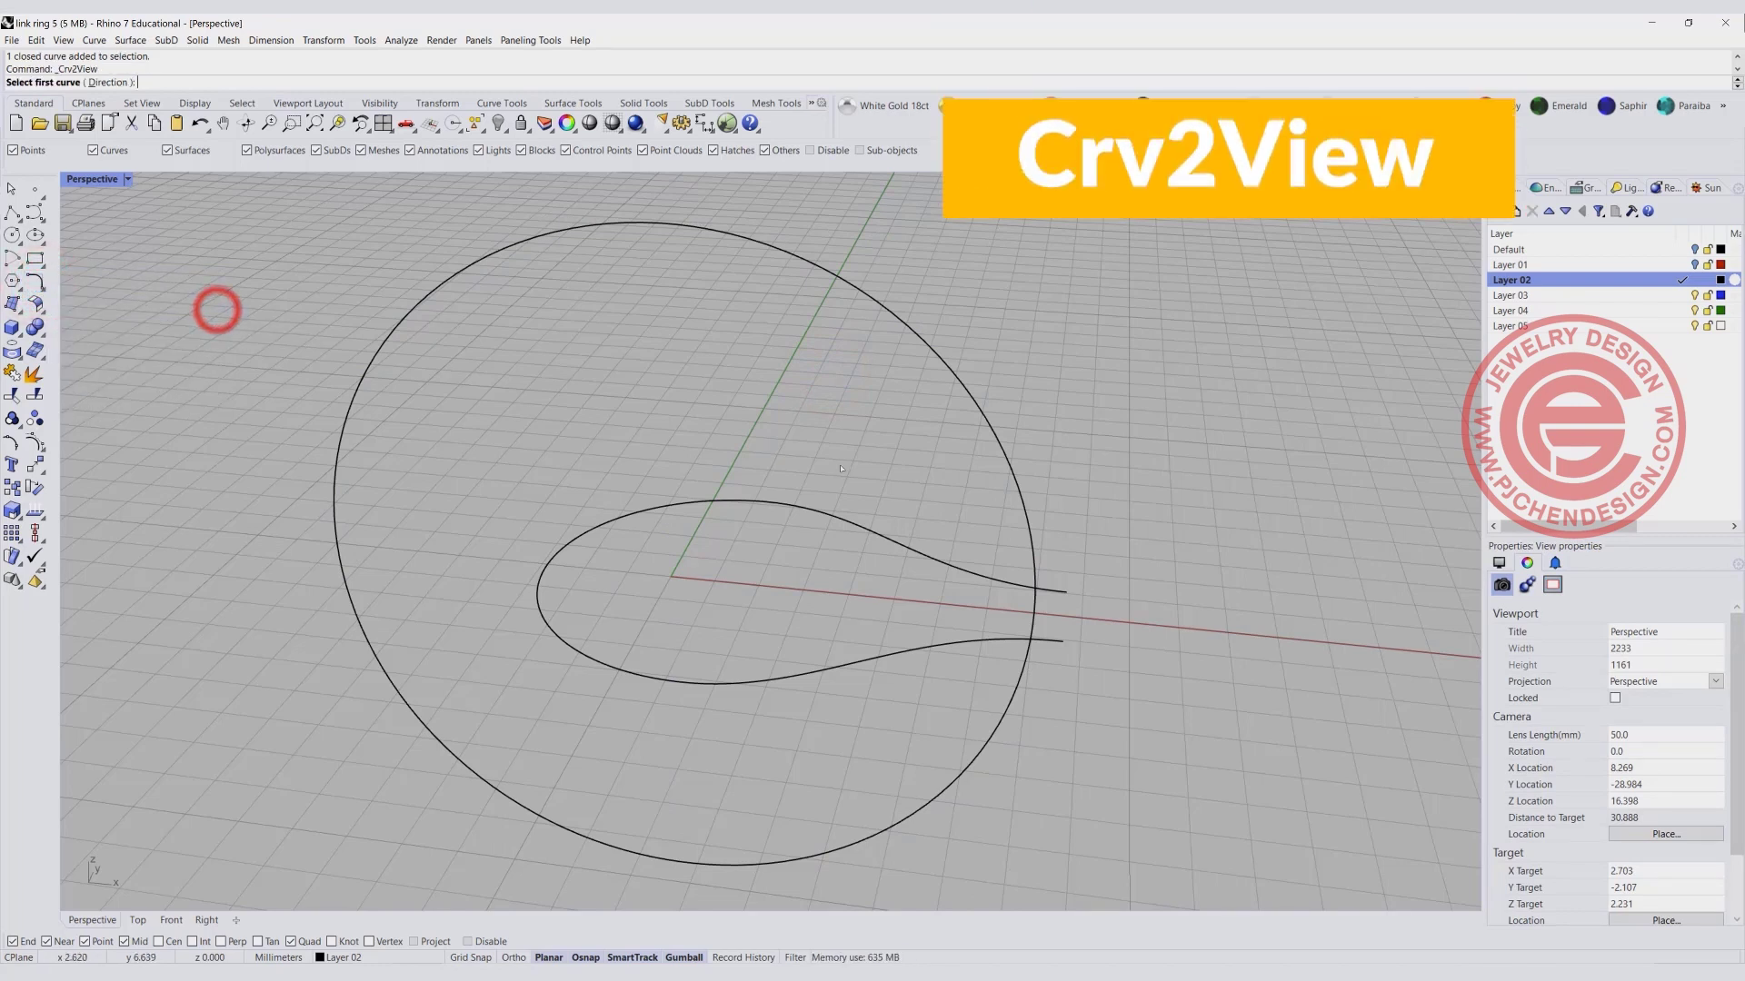
{"action": "left_click", "coordinate": [823, 513]}
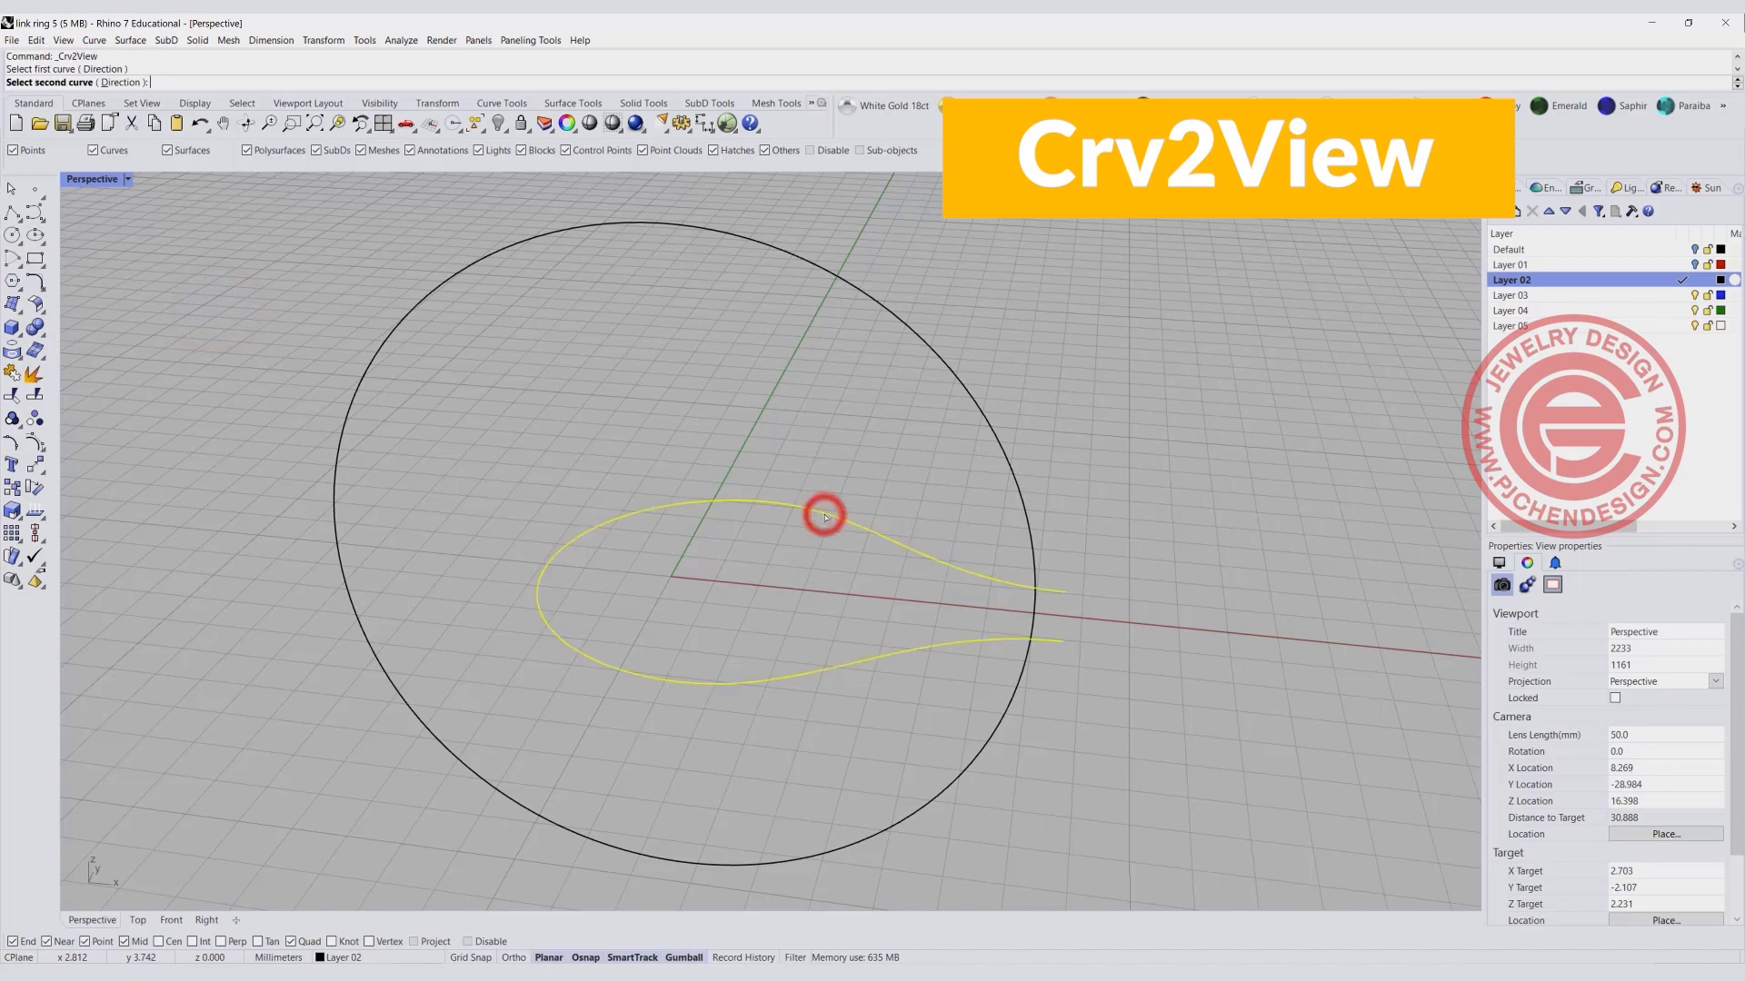
{"action": "left_click", "coordinate": [880, 304]}
{"action": "scroll", "coordinate": [1023, 500], "scroll_direction": "down", "scroll_amount": 6}
{"action": "right_click_drag", "start_coordinate": [1158, 535], "coordinate": [972, 411]}
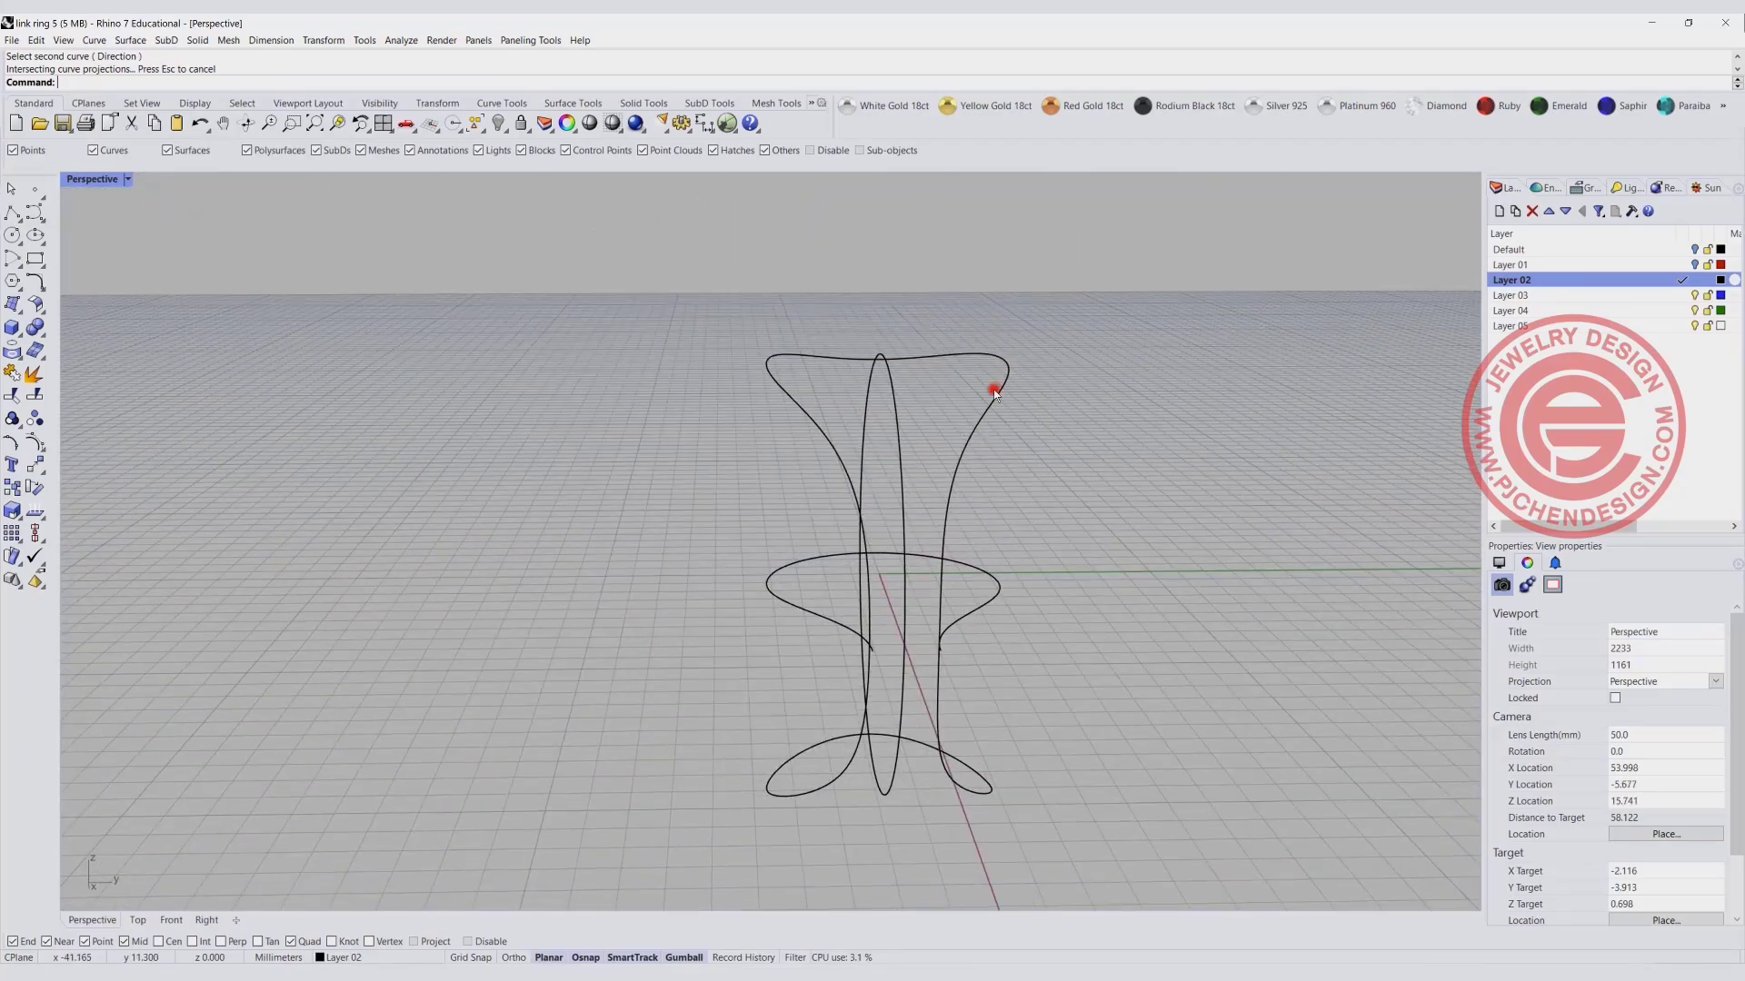
{"action": "left_click", "coordinate": [994, 389]}
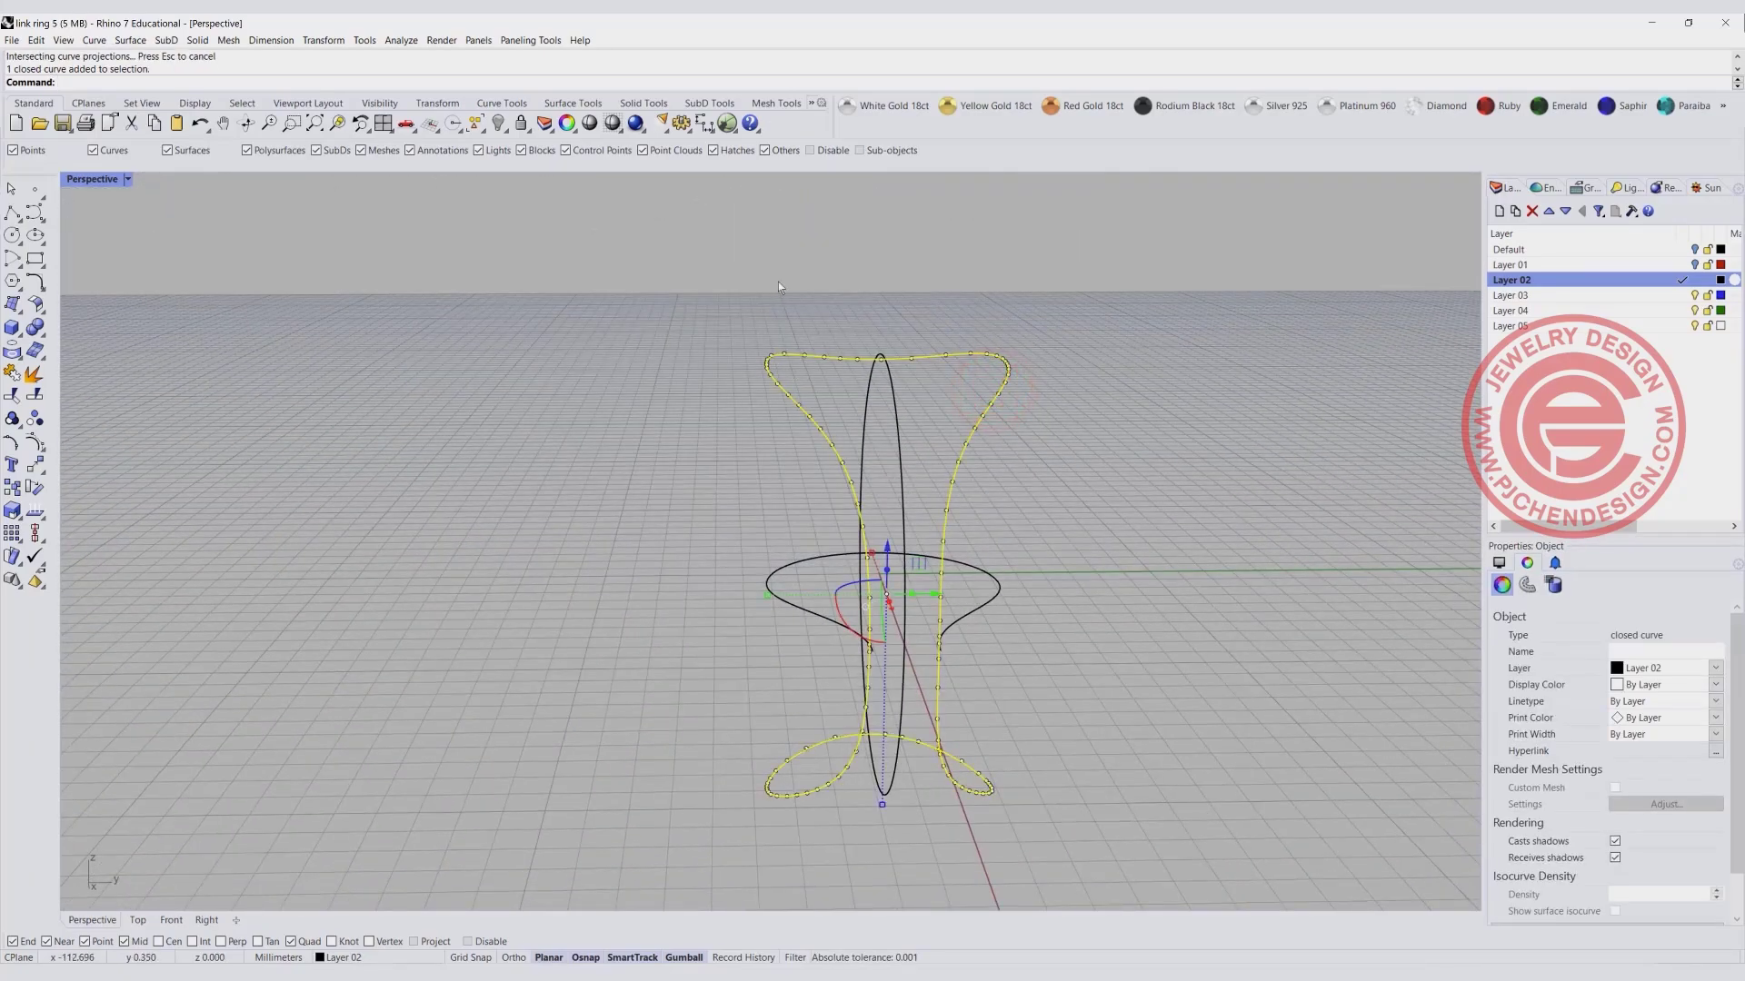
{"action": "right_click_drag", "start_coordinate": [951, 365], "coordinate": [1168, 463]}
{"action": "left_click", "coordinate": [1220, 657]}
{"action": "right_click_drag", "start_coordinate": [1183, 653], "coordinate": [977, 631]}
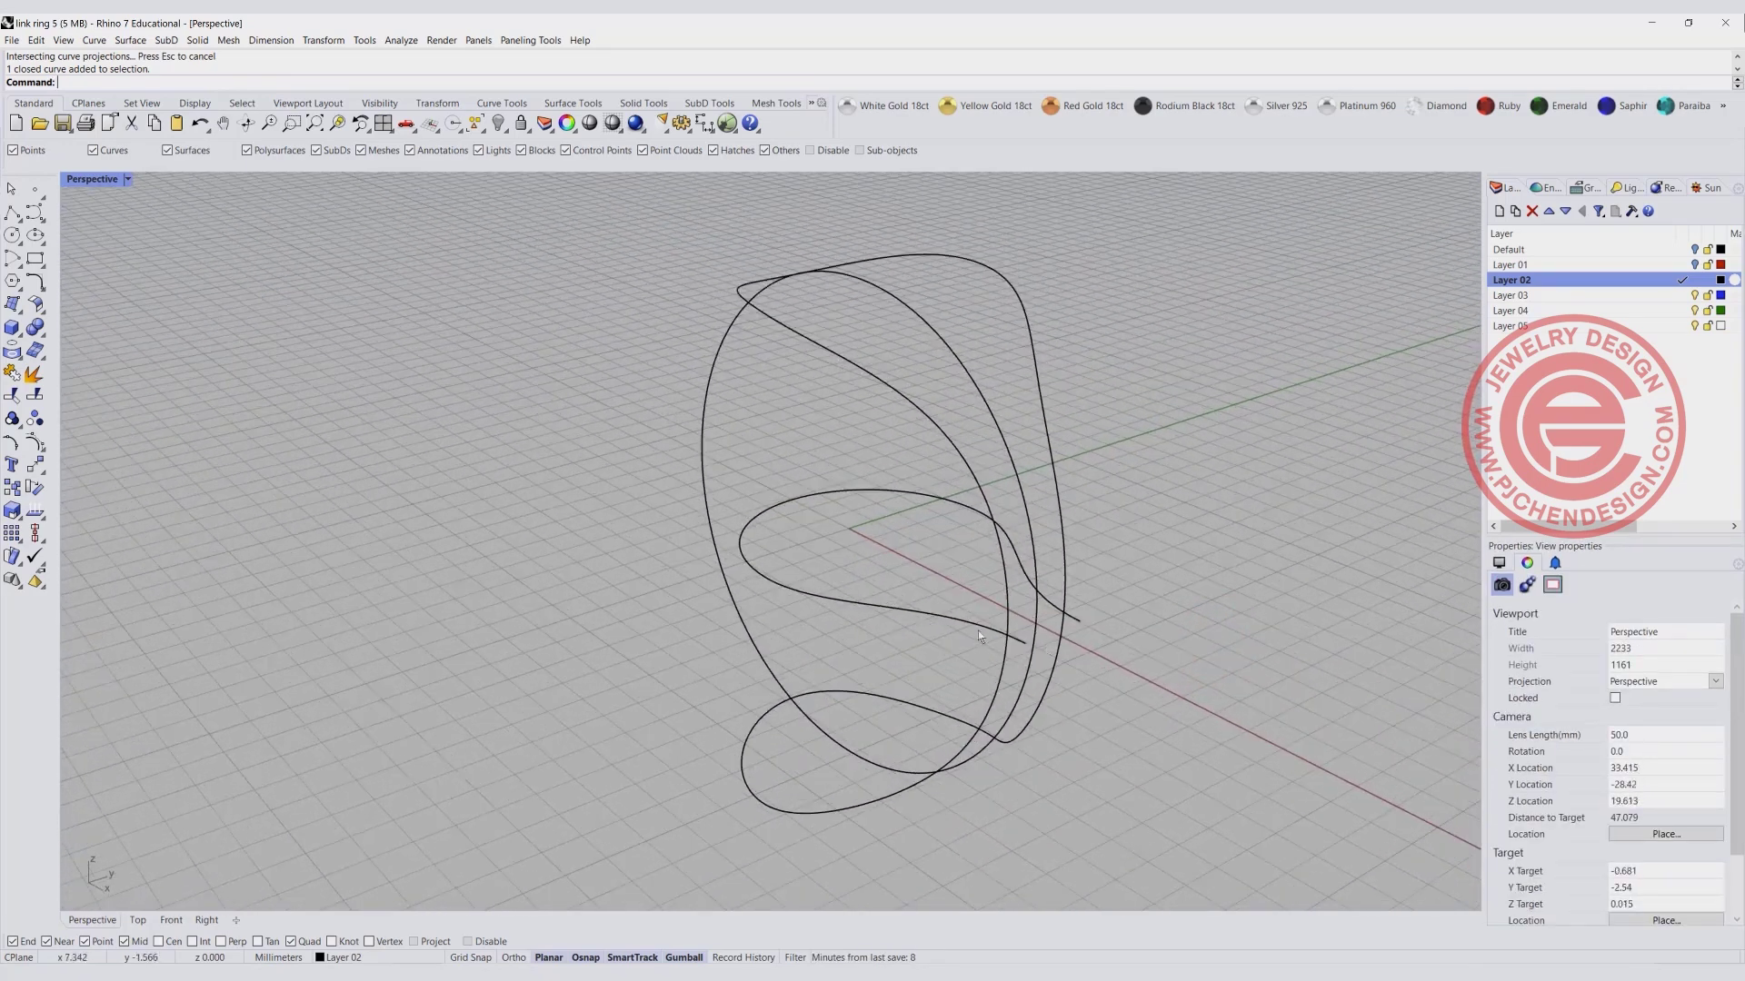
{"action": "left_click", "coordinate": [980, 625]}
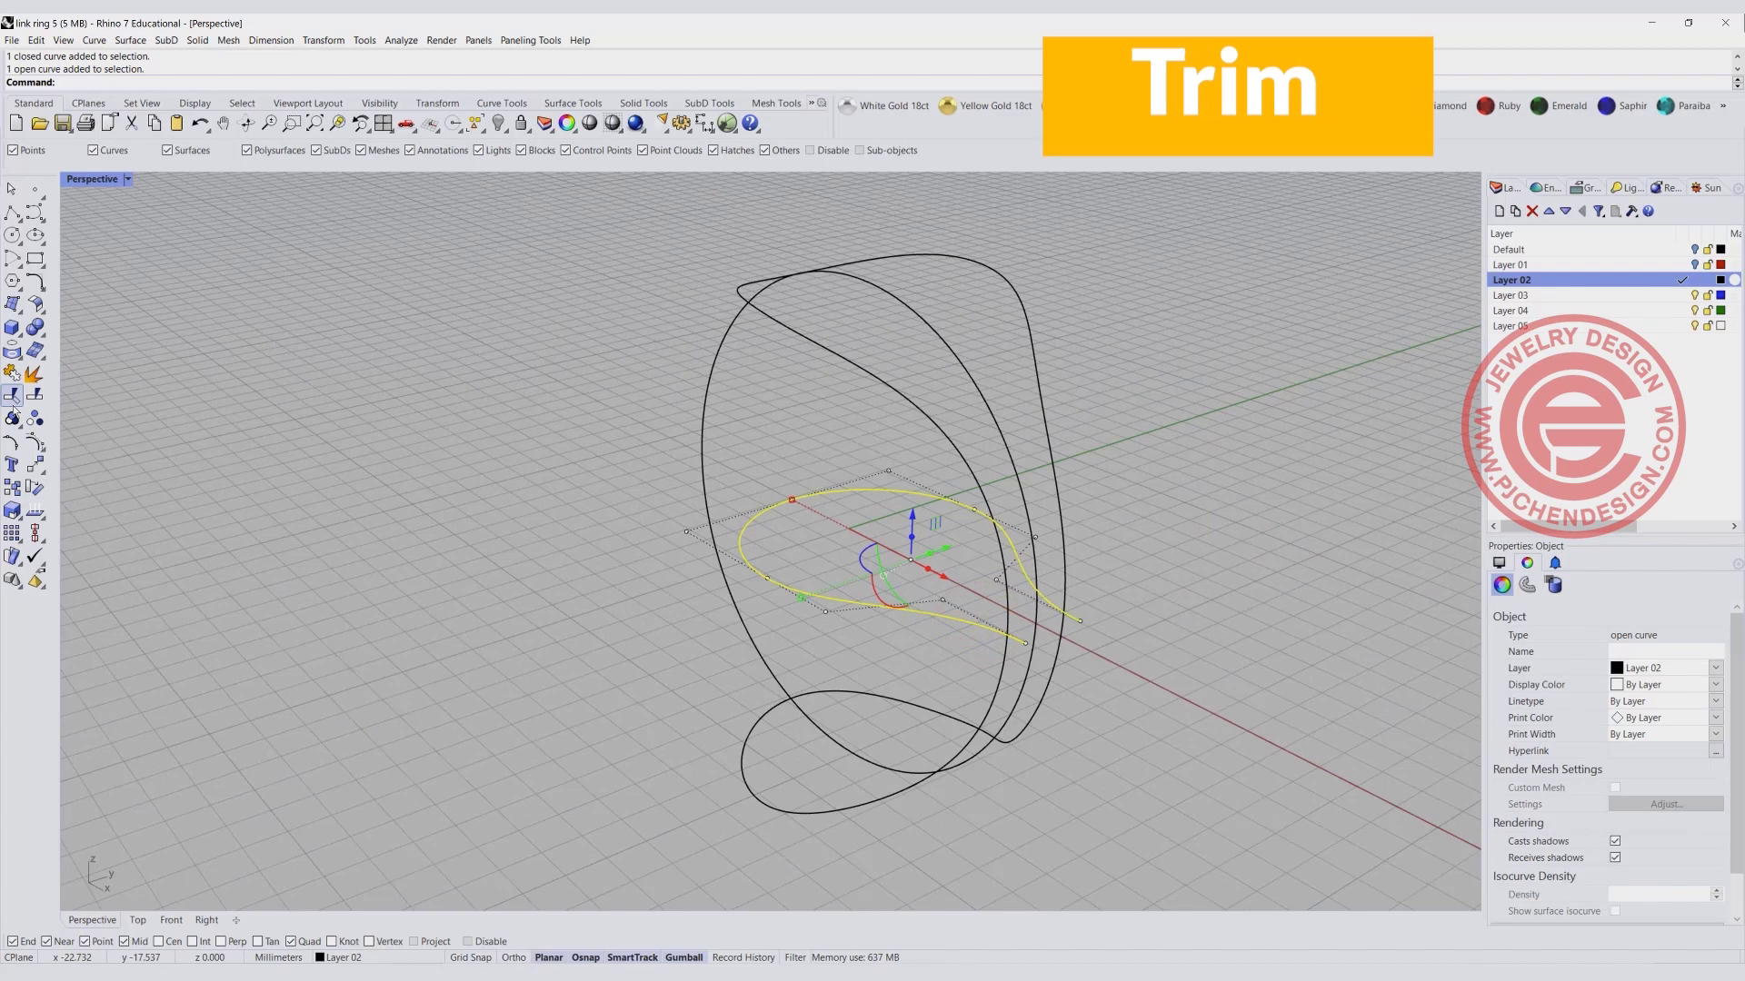
Trim the 3-D curve's lower loop using the teardrop, then hide the flat teardrop.
{"action": "left_click", "coordinate": [12, 395]}
{"action": "left_click", "coordinate": [1003, 656]}
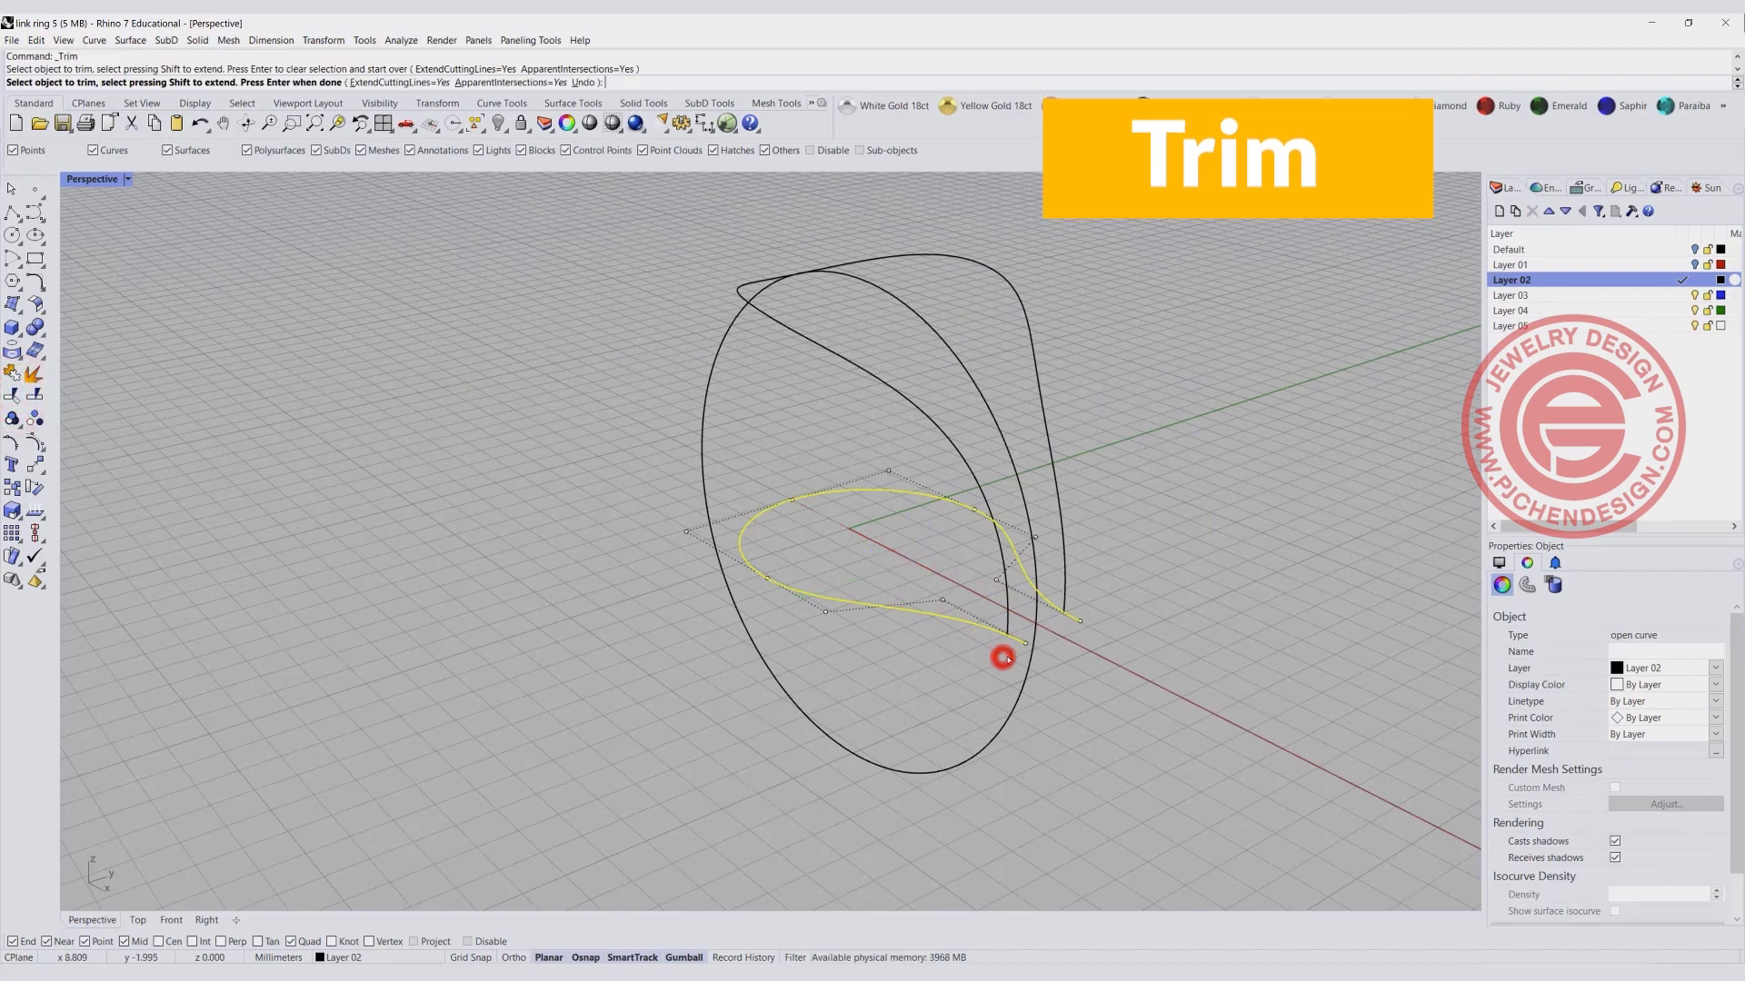
{"action": "right_click_drag", "start_coordinate": [1081, 652], "coordinate": [1141, 696]}
{"action": "right_click", "coordinate": [1141, 696]}
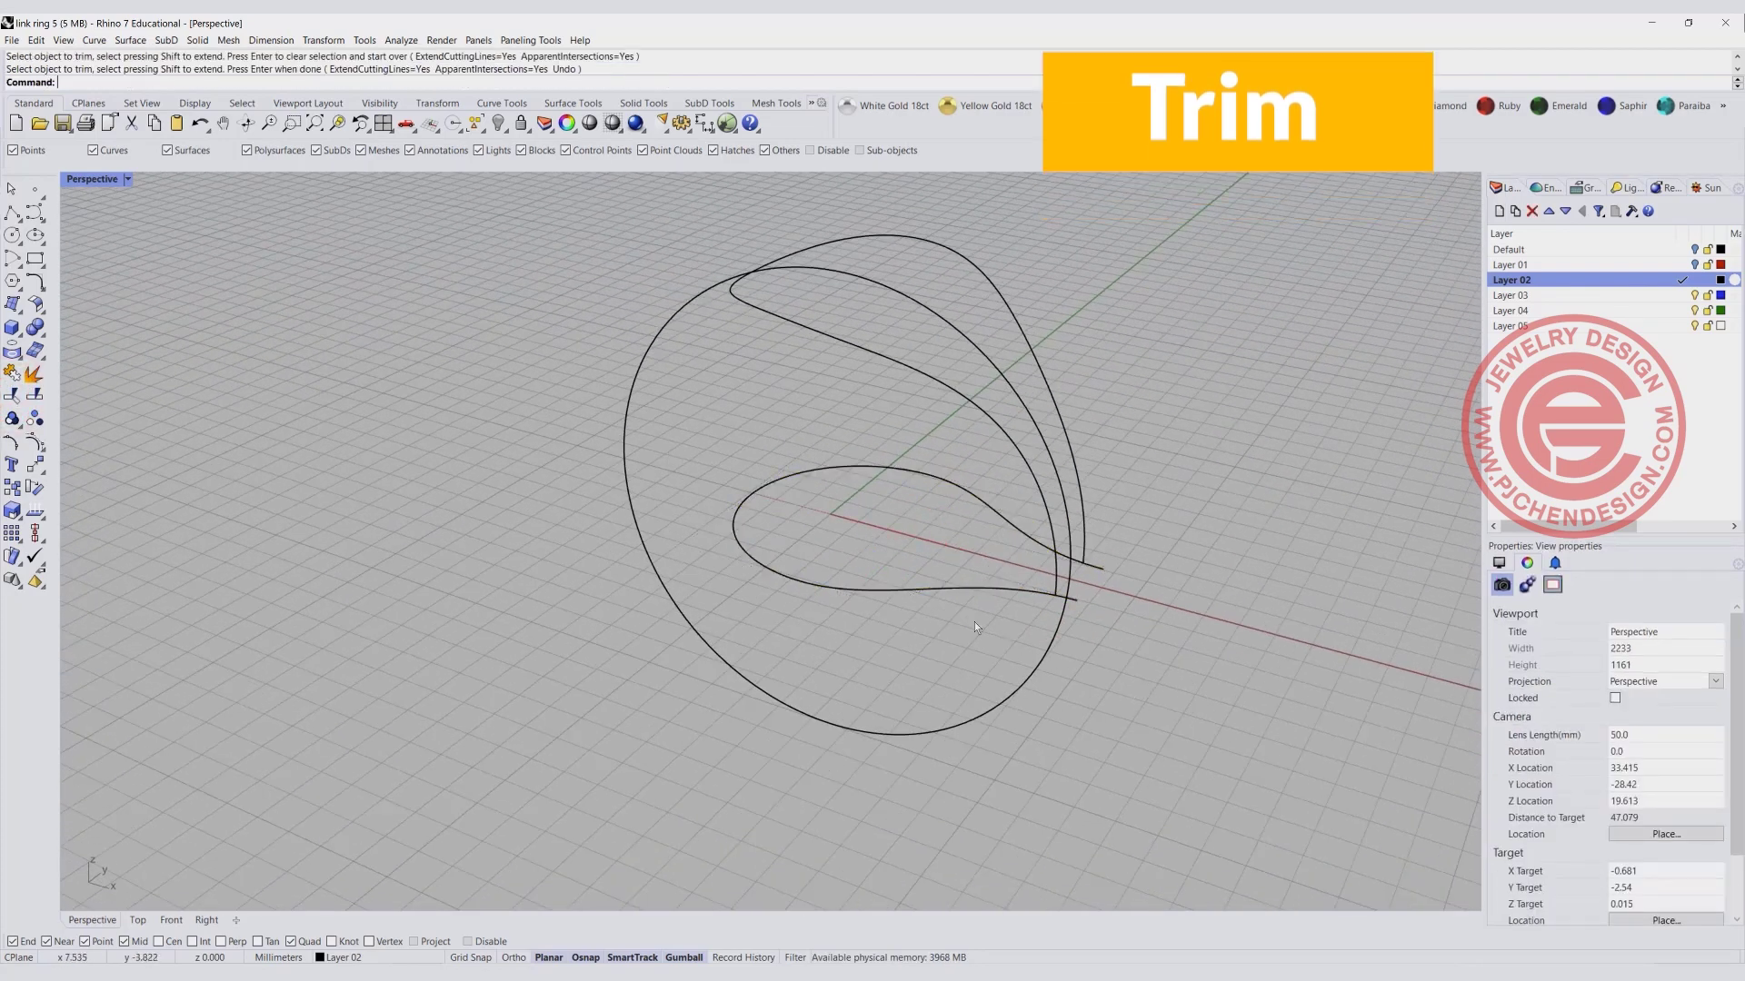
{"action": "left_click", "coordinate": [946, 590]}
{"action": "left_click", "coordinate": [945, 590]}
{"action": "left_click", "coordinate": [498, 123]}
Test-raise five control points on the curve's left side, undo it, and start Rebuild on the curve.
{"action": "right_click_drag", "start_coordinate": [909, 427], "coordinate": [986, 382]}
{"action": "left_click", "coordinate": [989, 378]}
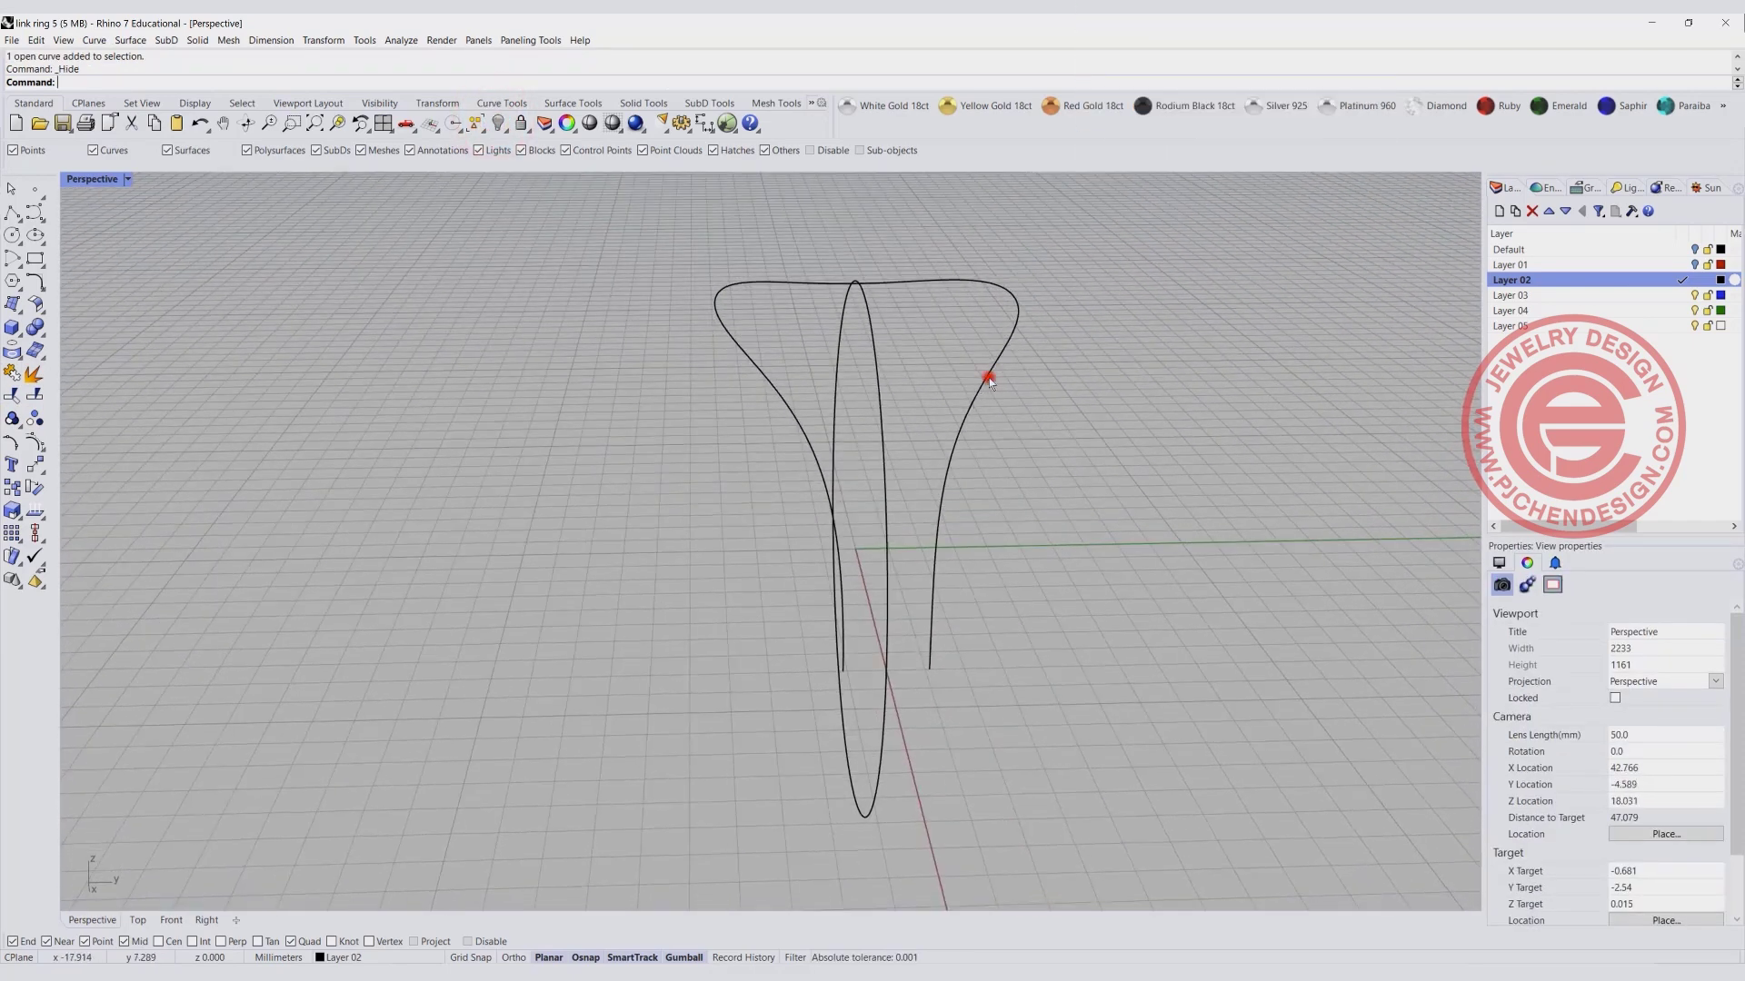
{"action": "right_click_drag", "start_coordinate": [522, 406], "coordinate": [514, 441]}
{"action": "scroll", "coordinate": [664, 343], "scroll_direction": "up", "scroll_amount": 5}
{"action": "left_click_drag", "start_coordinate": [683, 331], "coordinate": [761, 413]}
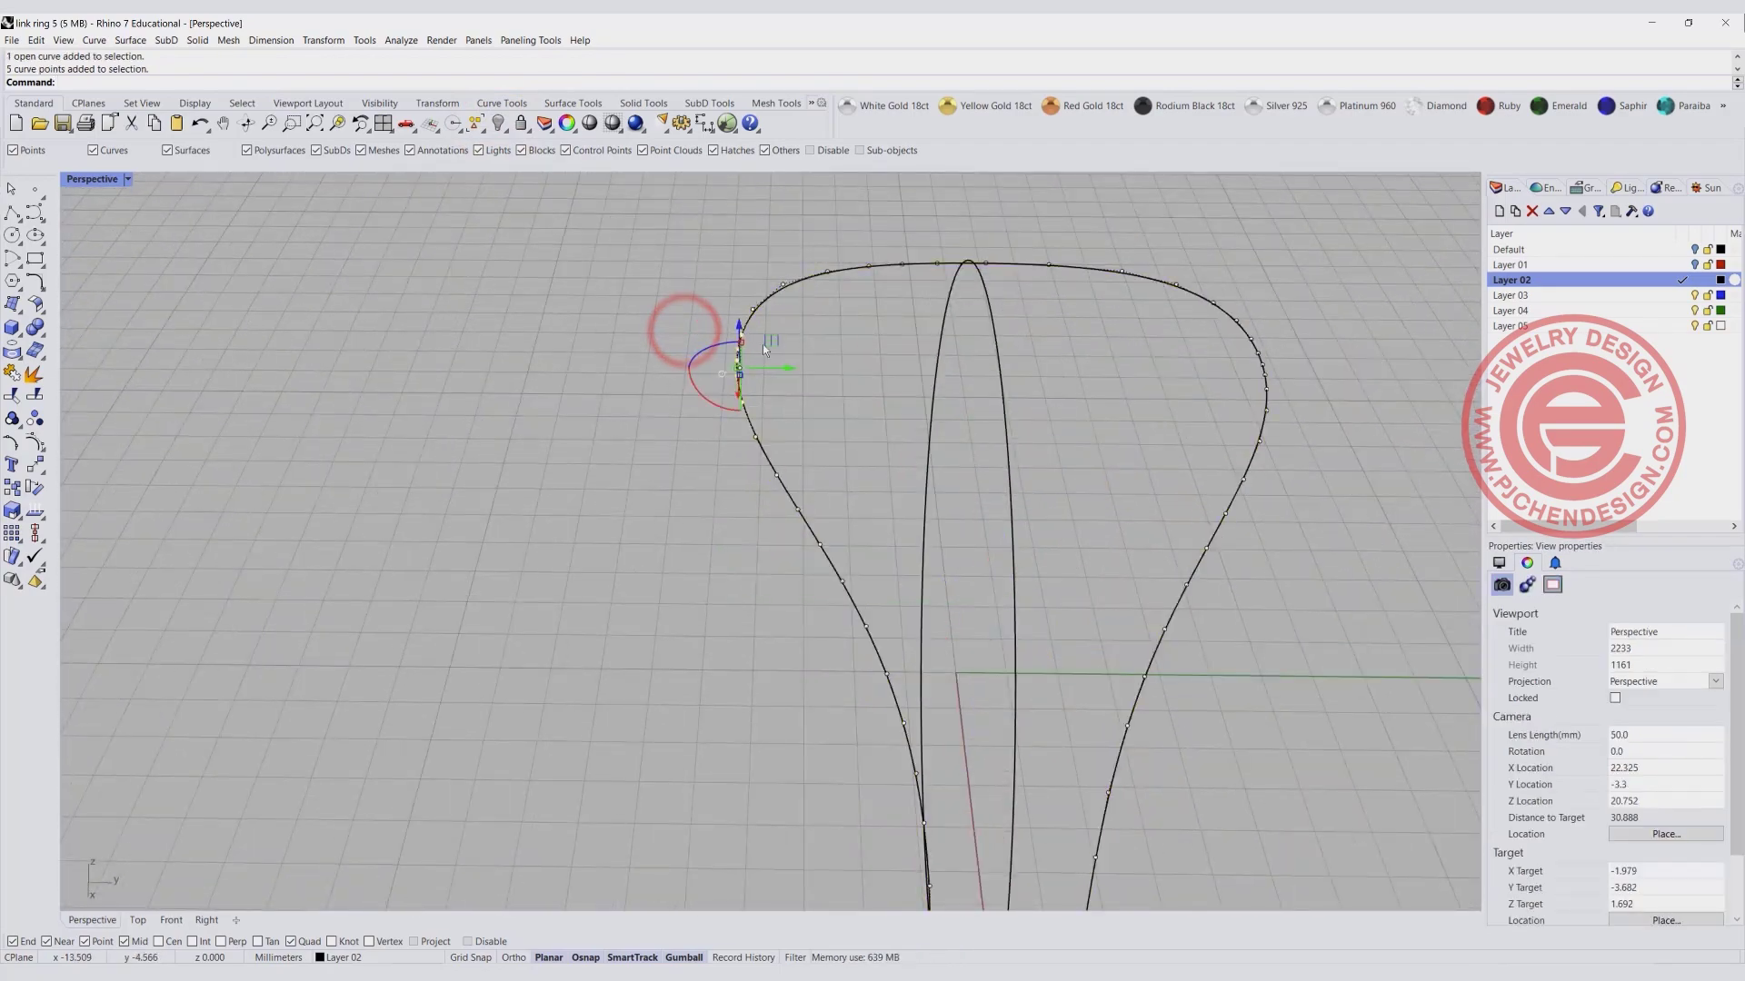
{"action": "right_click_drag", "start_coordinate": [758, 360], "coordinate": [877, 344]}
{"action": "left_click_drag", "start_coordinate": [845, 259], "coordinate": [846, 222]}
{"action": "right_click_drag", "start_coordinate": [809, 365], "coordinate": [922, 329]}
{"action": "scroll", "coordinate": [921, 329], "scroll_direction": "down", "scroll_amount": 3}
{"action": "scroll", "coordinate": [921, 332], "scroll_direction": "up", "scroll_amount": 4}
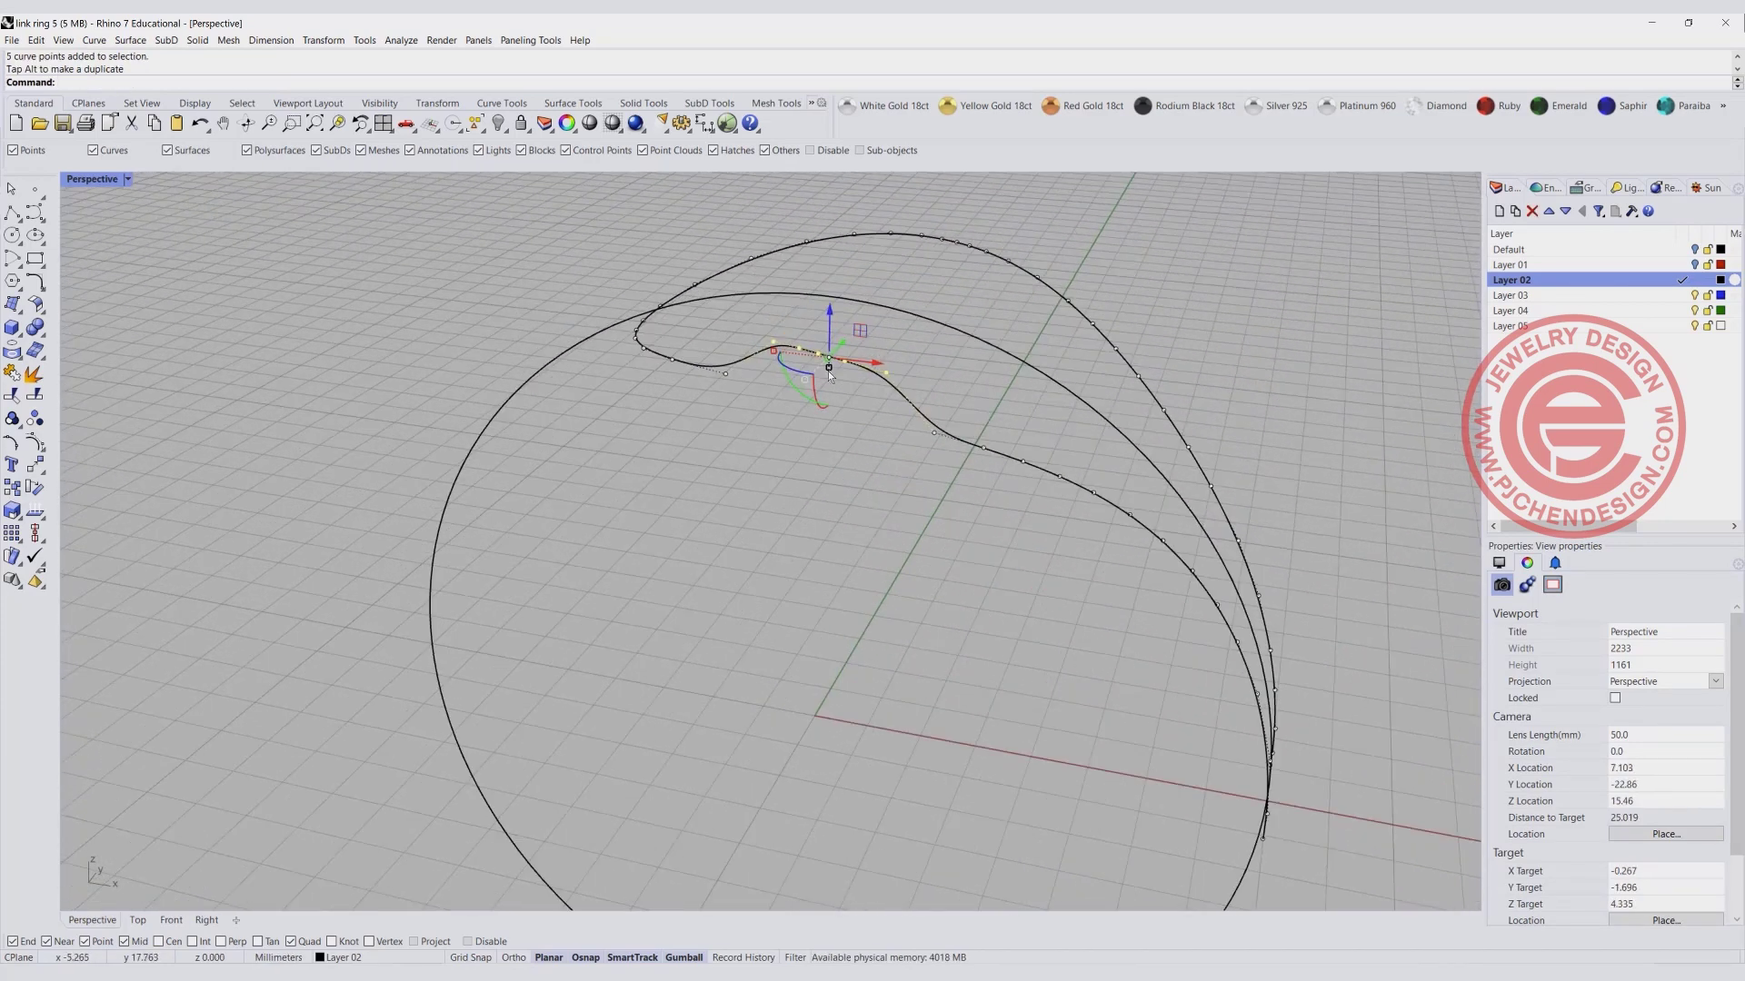
{"action": "key", "text": "ctrl+z"}
{"action": "left_click", "coordinate": [878, 419]}
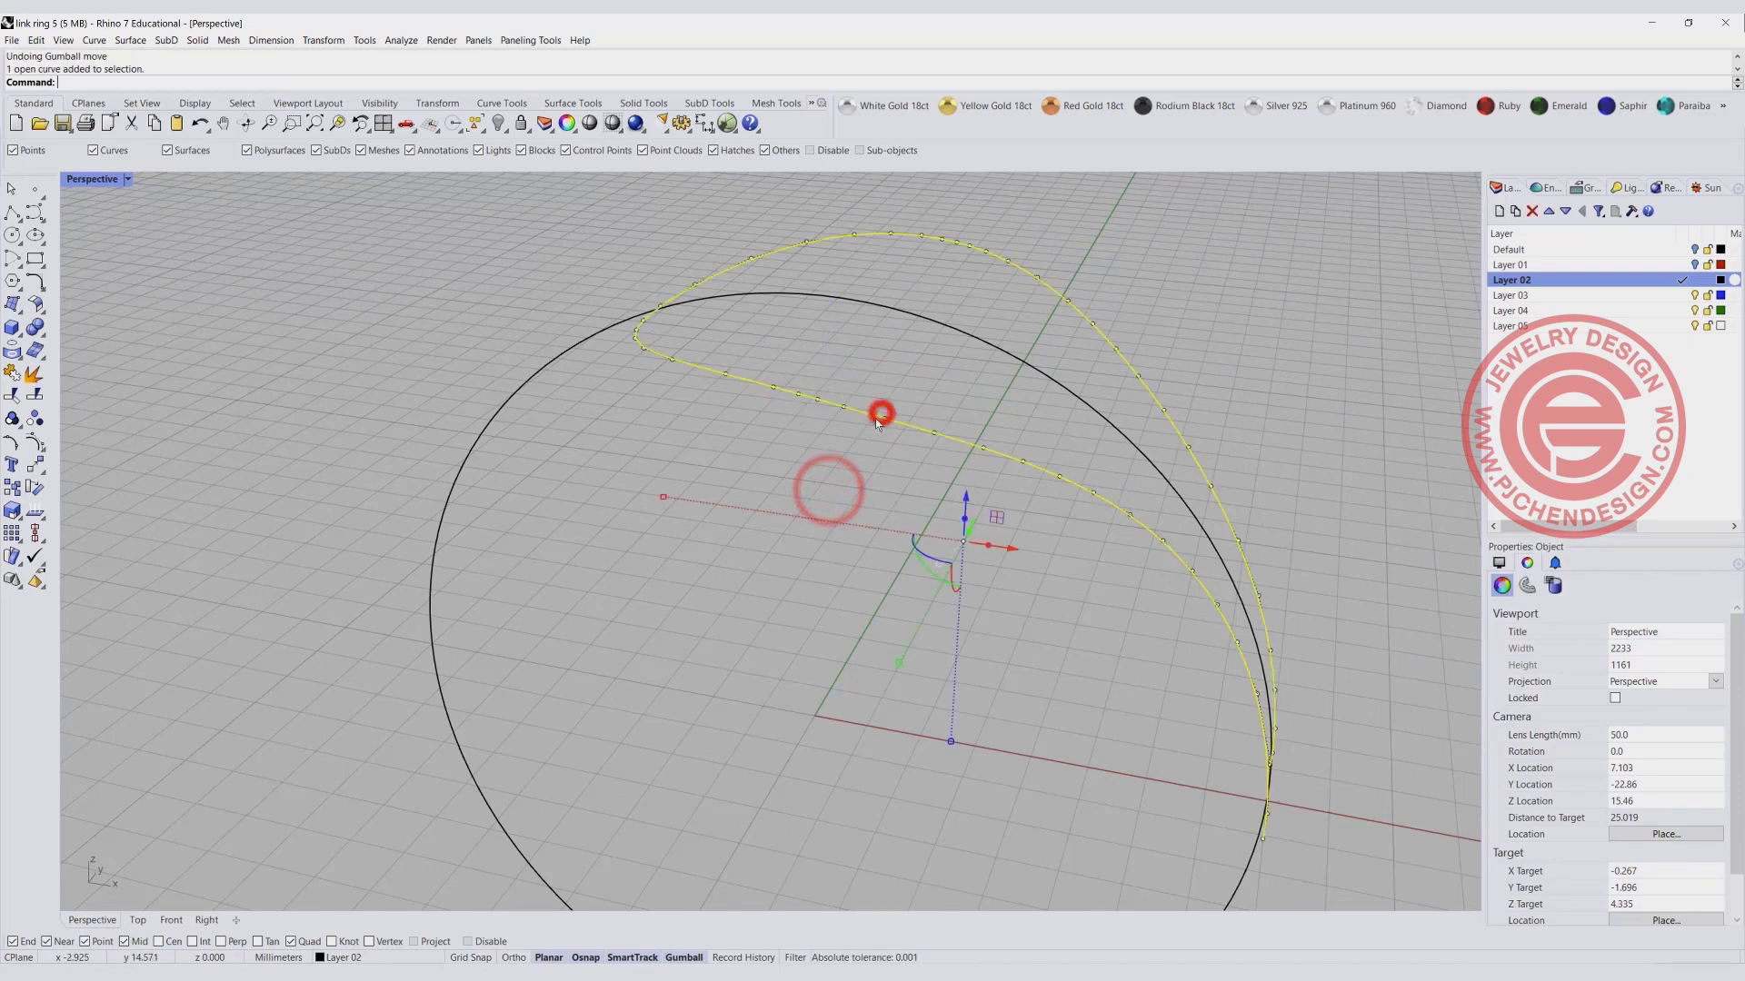
{"action": "key", "text": "Return"}
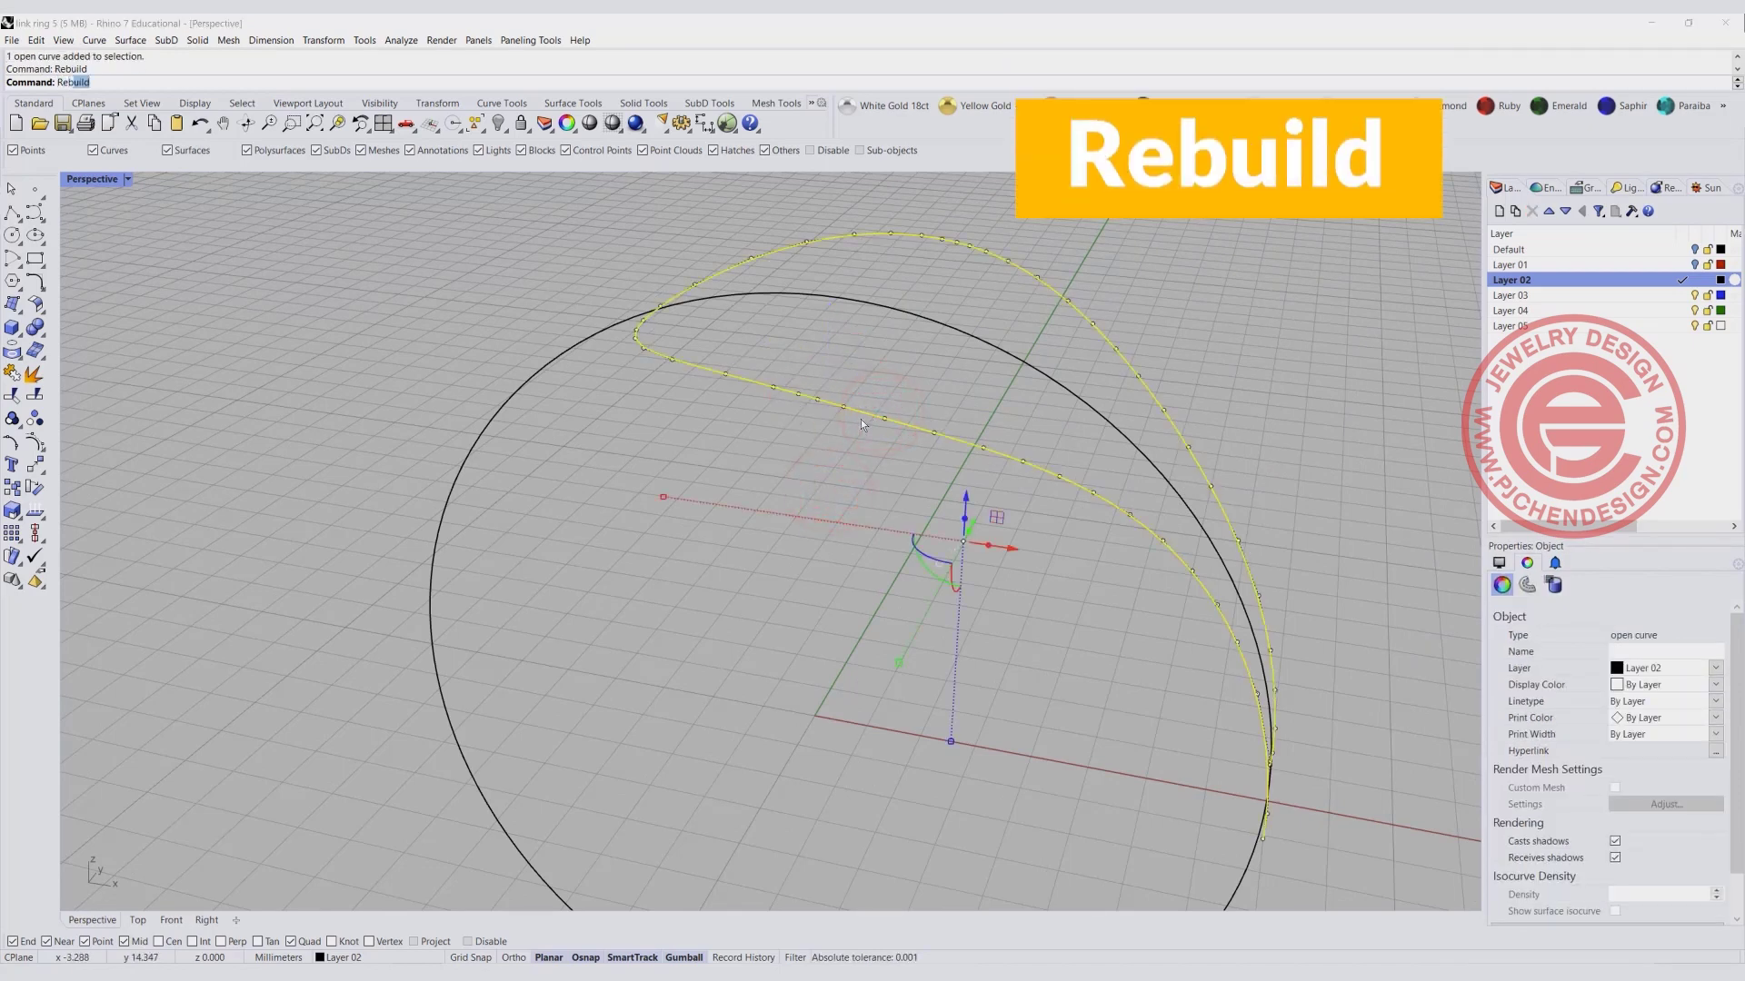
Apply the rebuild to the trimmed 3-D curve and return to the four-view layout.
{"action": "left_click_drag", "start_coordinate": [870, 199], "coordinate": [356, 189]}
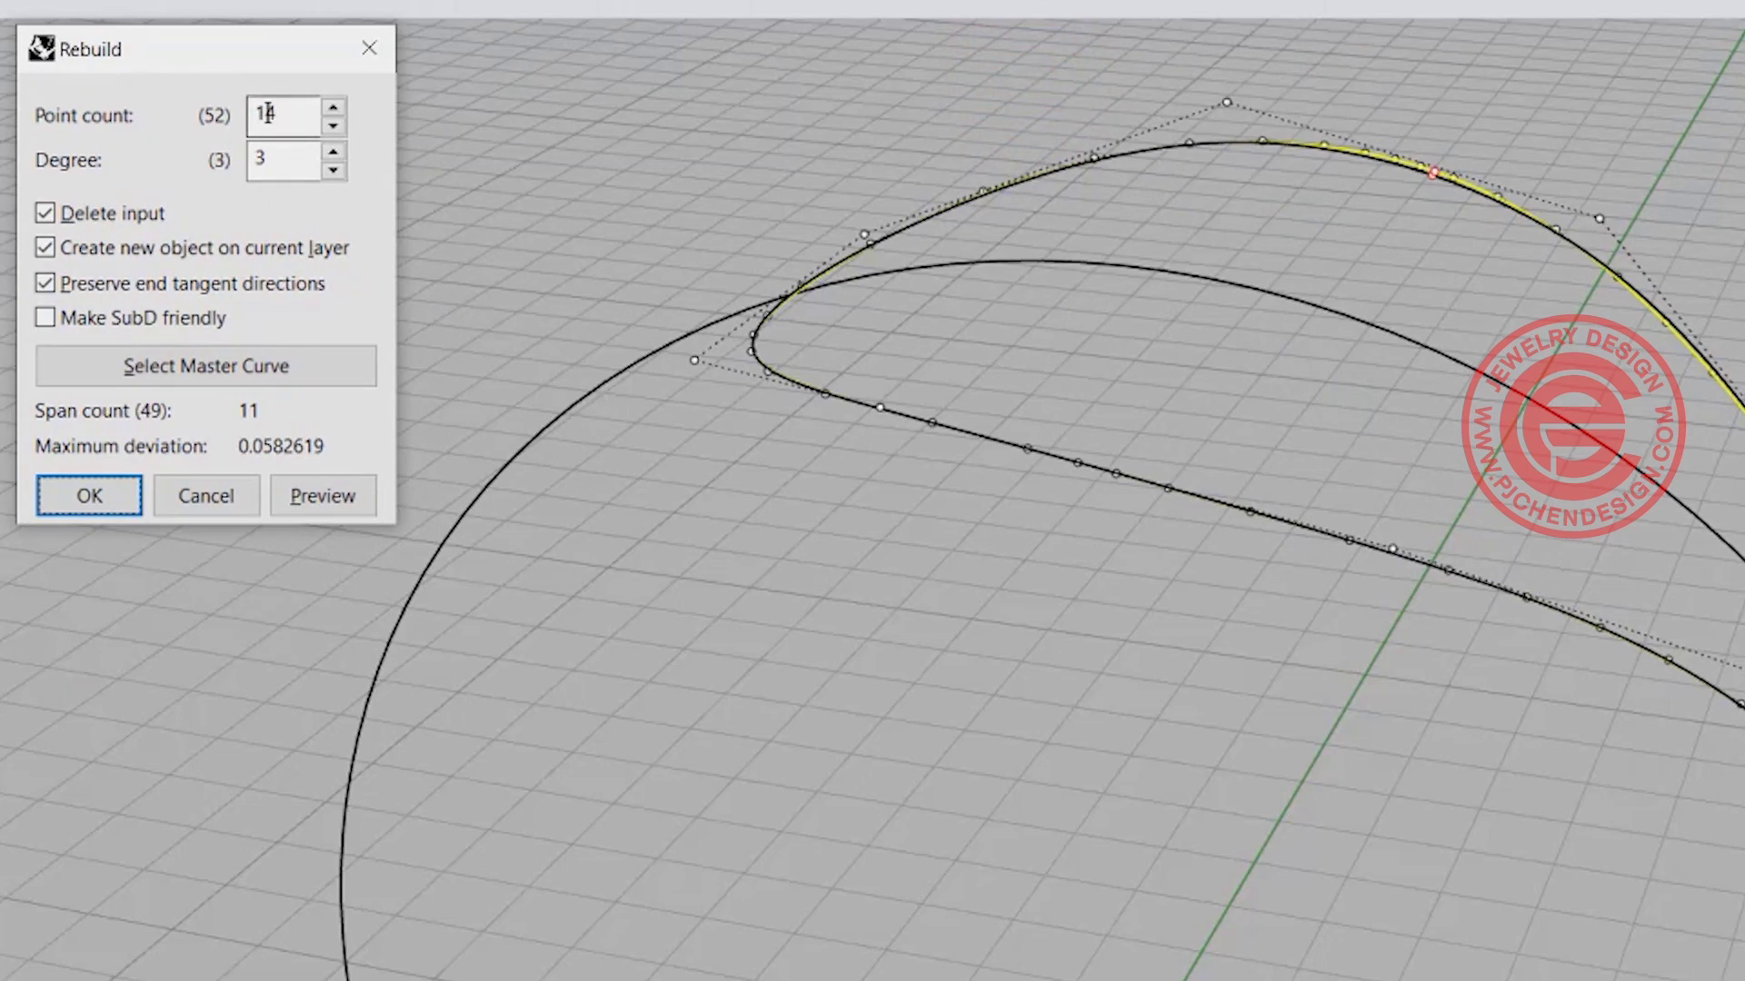
{"action": "left_click", "coordinate": [100, 508]}
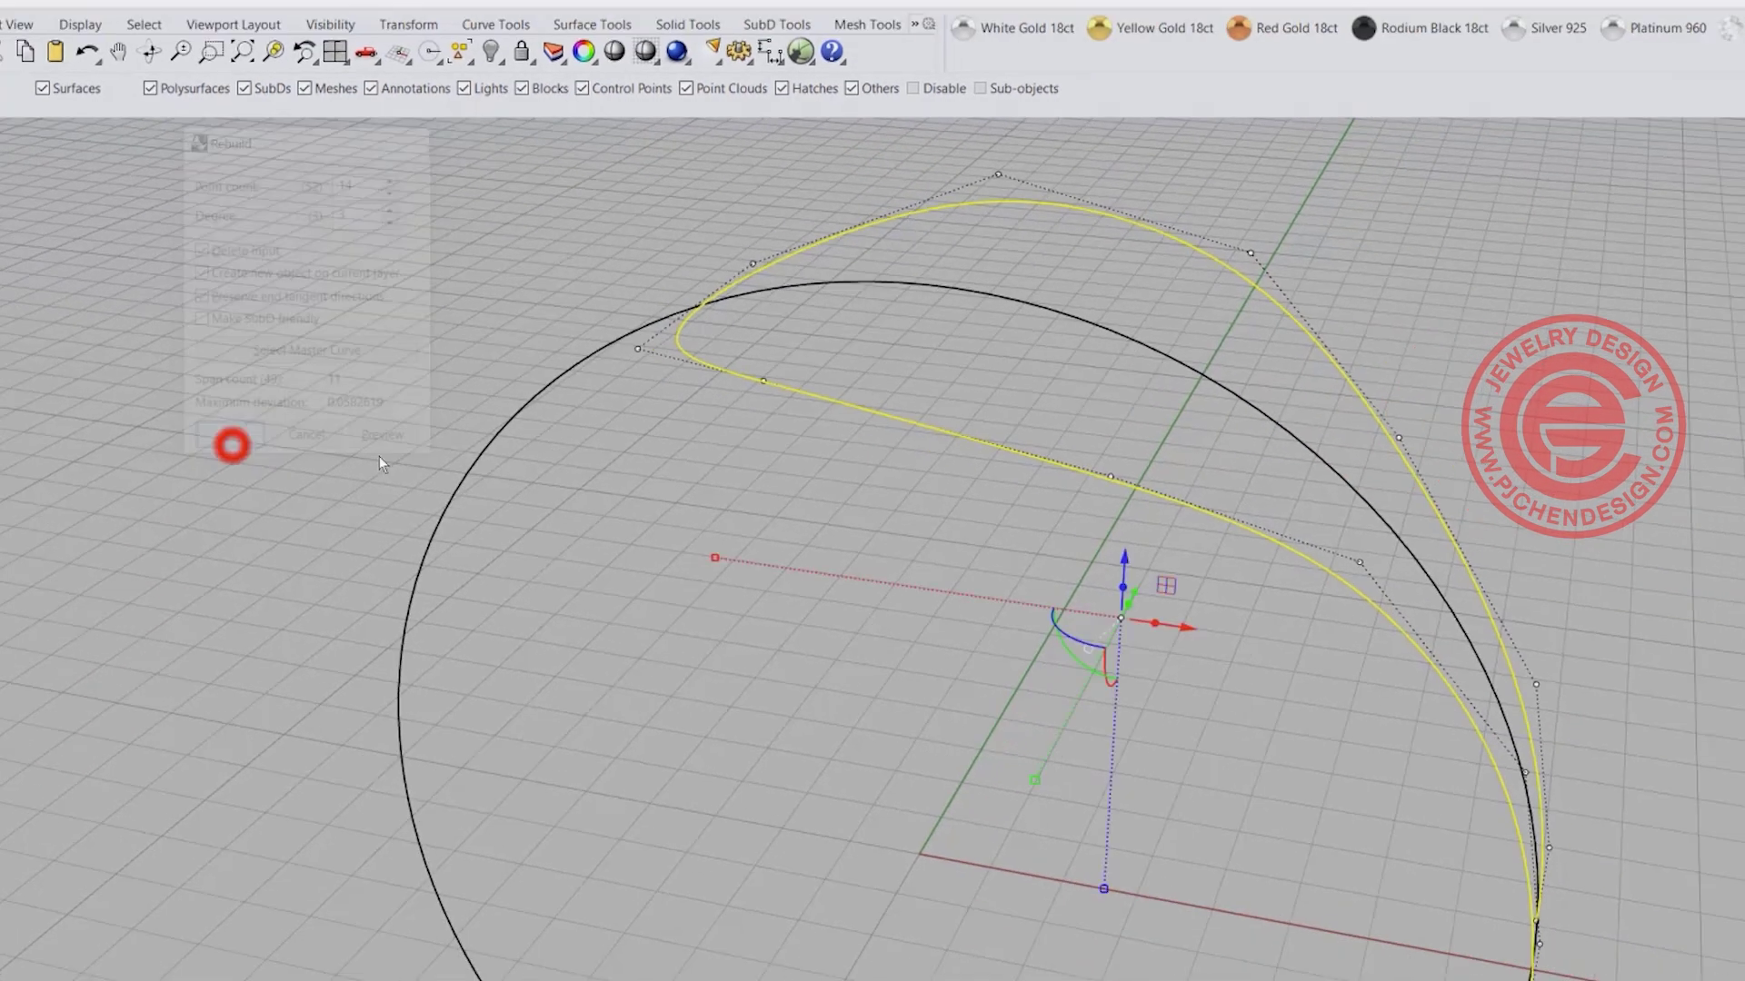
{"action": "scroll", "coordinate": [1158, 425], "scroll_direction": "down", "scroll_amount": 5}
{"action": "right_click_drag", "start_coordinate": [1158, 426], "coordinate": [853, 406]}
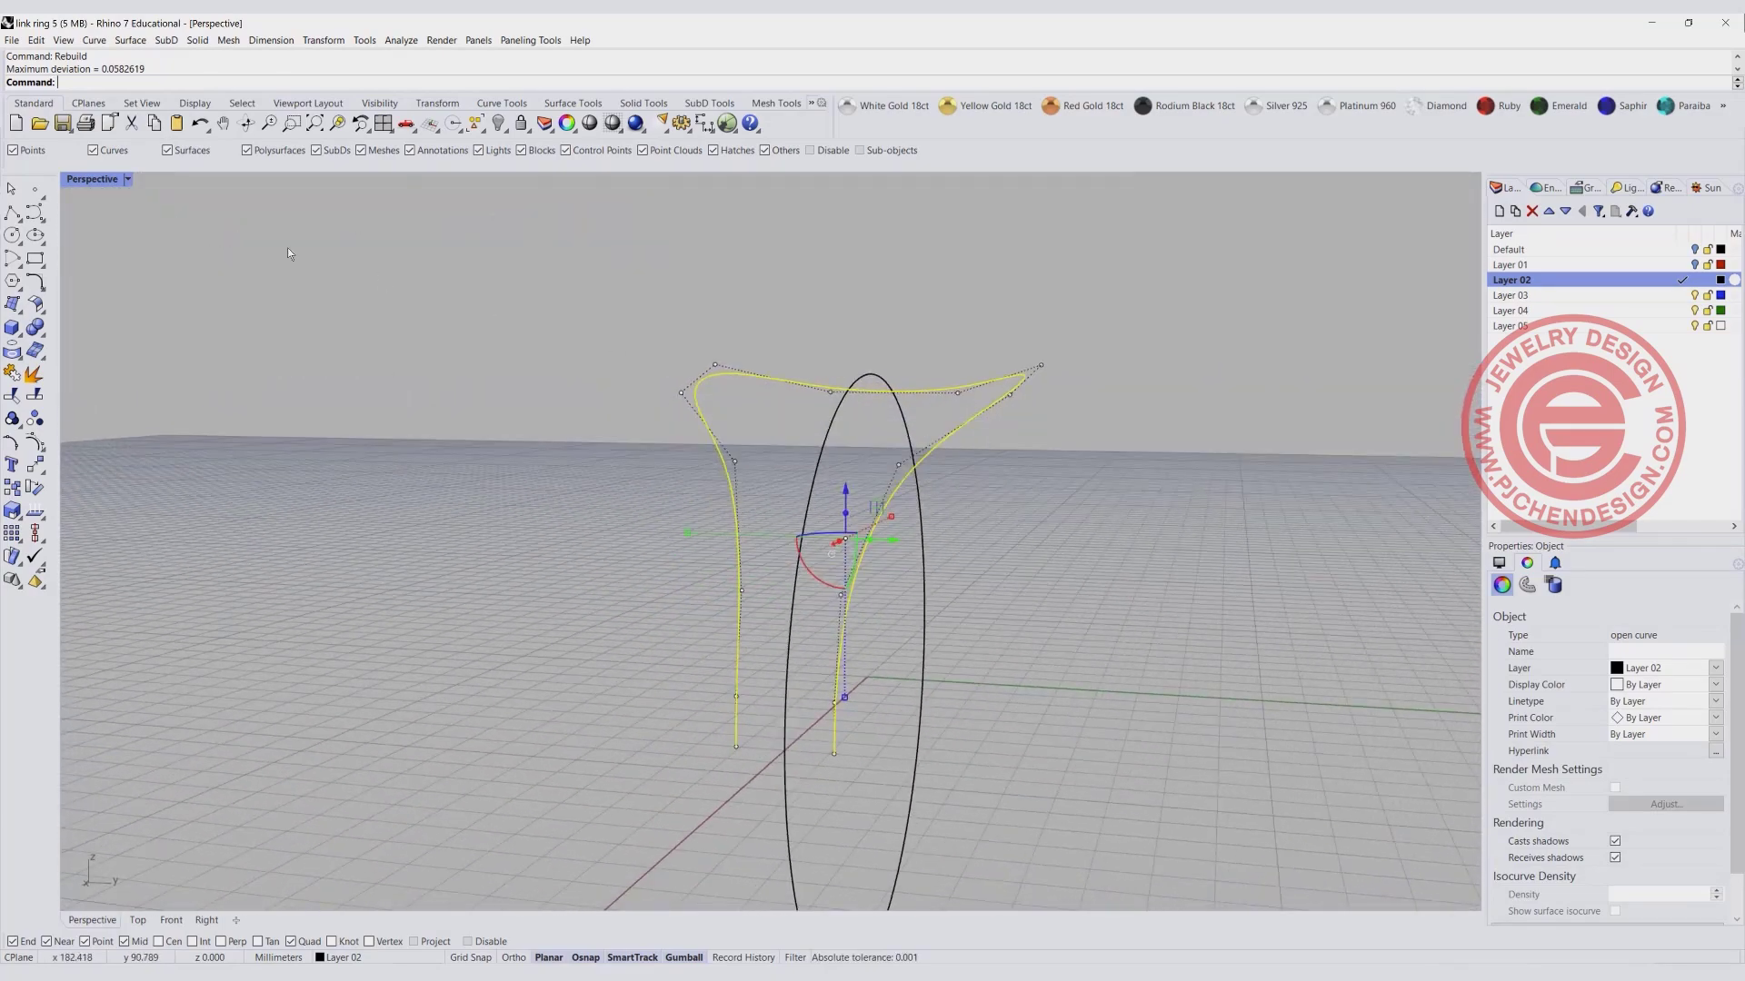
{"action": "double_click", "coordinate": [100, 180]}
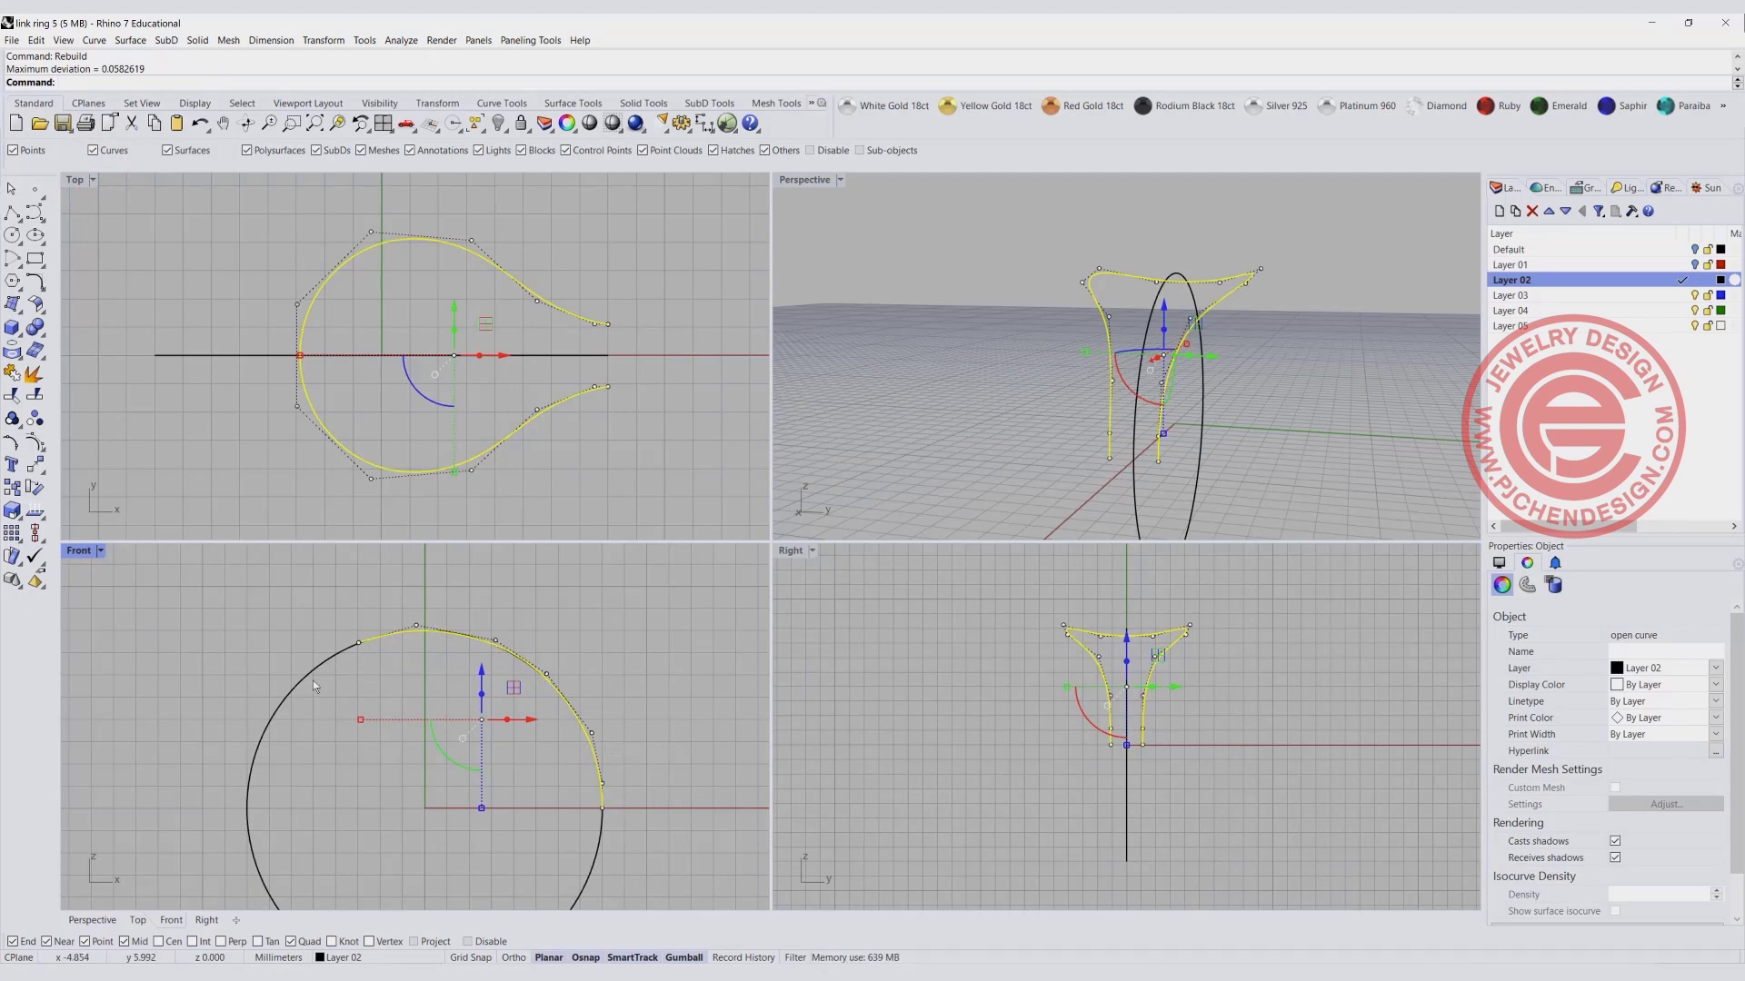
Raise the control points near the curve's open end so the loop arches above the circle.
{"action": "scroll", "coordinate": [534, 643], "scroll_direction": "up", "scroll_amount": 5}
{"action": "scroll", "coordinate": [535, 643], "scroll_direction": "down", "scroll_amount": 4}
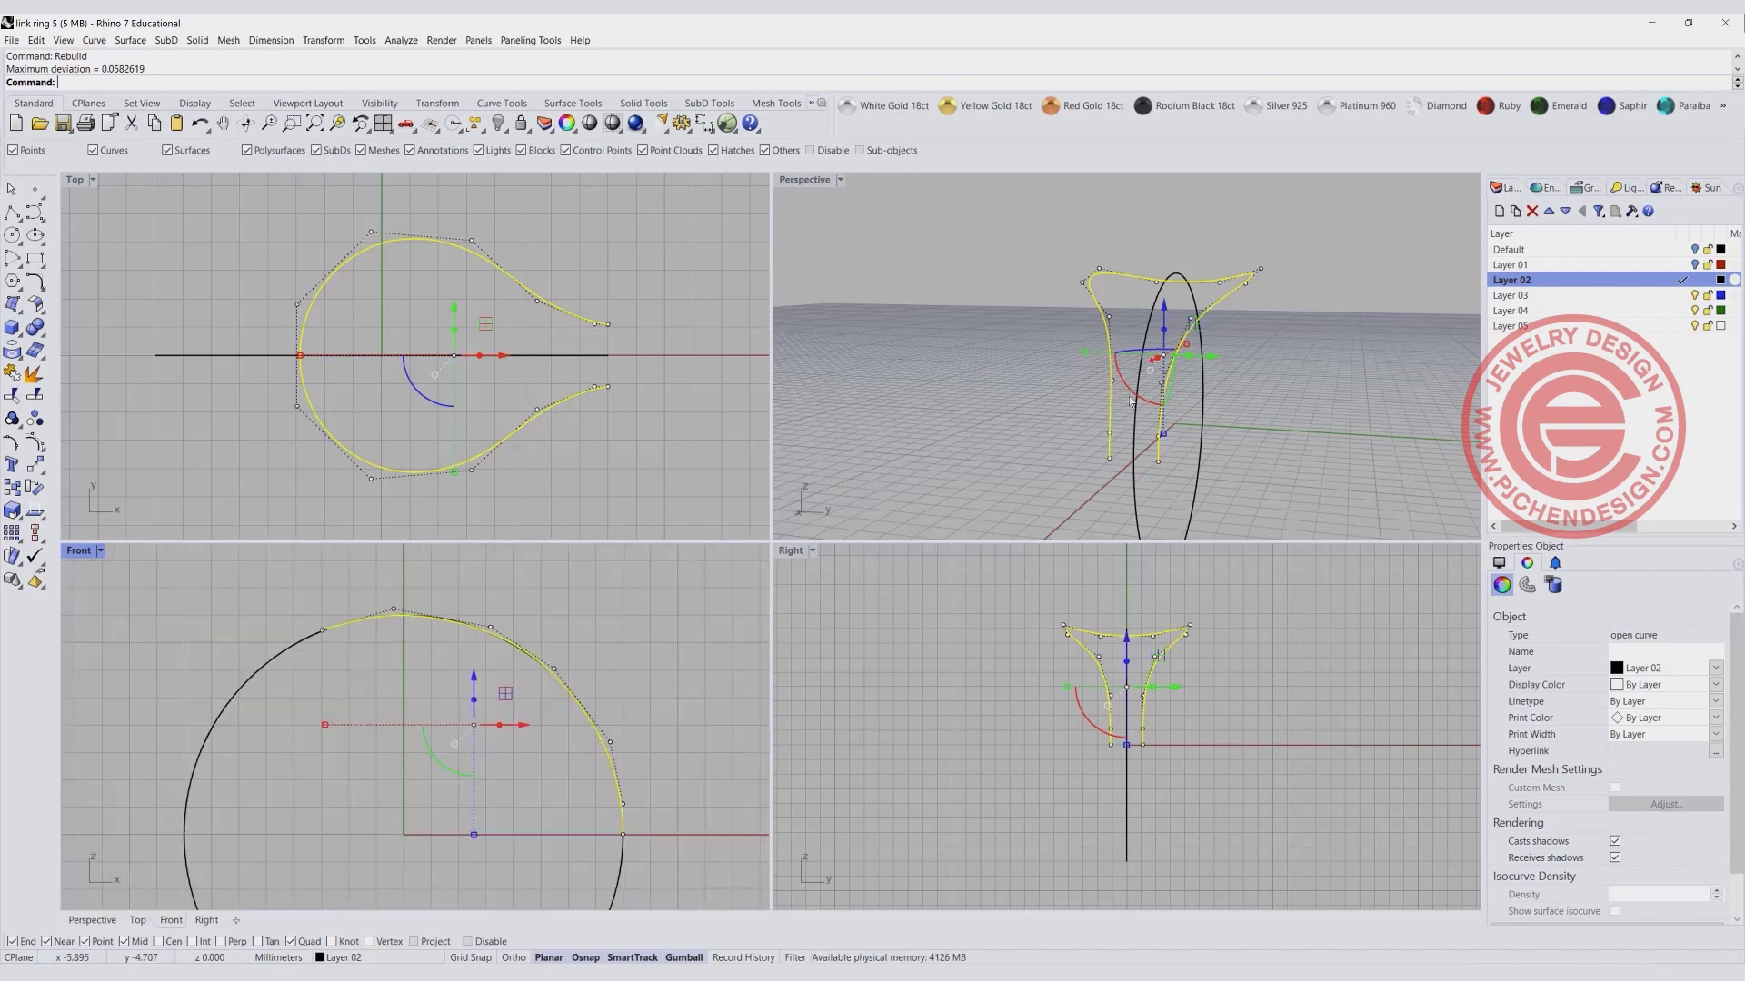
{"action": "right_click_drag", "start_coordinate": [1054, 303], "coordinate": [1057, 357]}
{"action": "left_click_drag", "start_coordinate": [1065, 281], "coordinate": [1115, 370]}
{"action": "left_click", "coordinate": [1157, 314], "text": "shift"}
{"action": "scroll", "coordinate": [1055, 598], "scroll_direction": "up", "scroll_amount": 3}
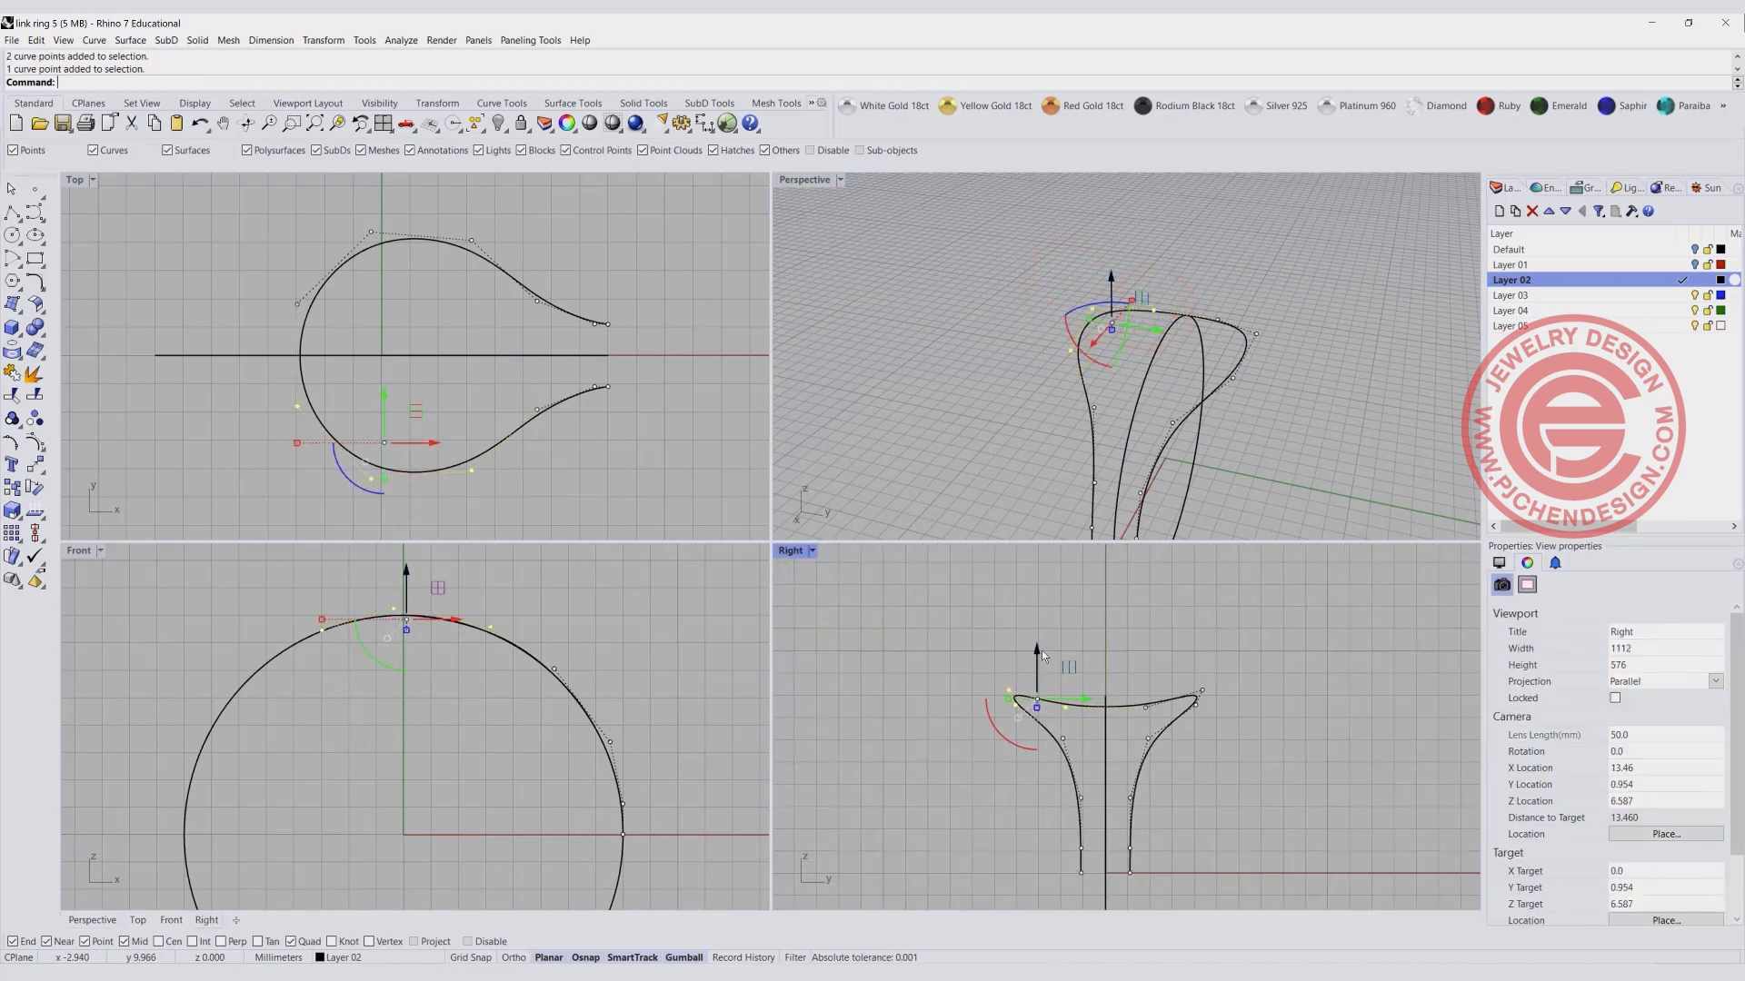
{"action": "left_click_drag", "start_coordinate": [1041, 651], "coordinate": [1008, 621]}
{"action": "left_click", "coordinate": [976, 625]}
{"action": "left_click", "coordinate": [1208, 641]}
{"action": "left_click", "coordinate": [936, 276]}
{"action": "double_click", "coordinate": [790, 181]}
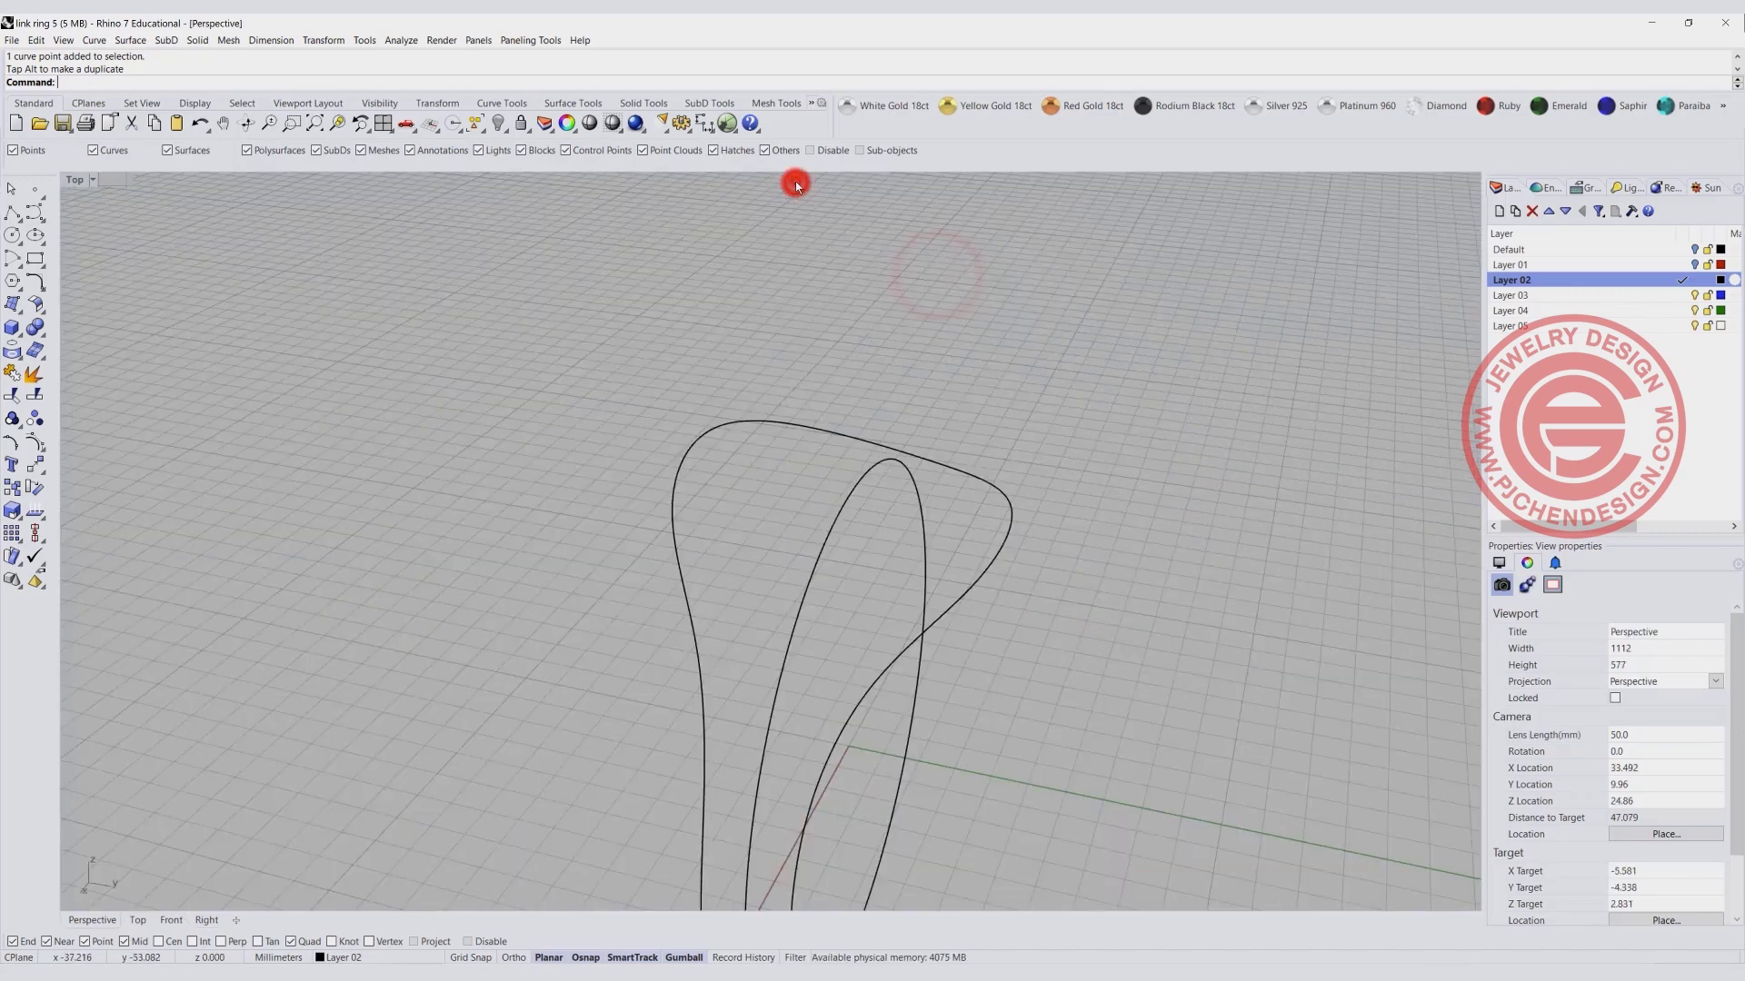
{"action": "right_click_drag", "start_coordinate": [702, 405], "coordinate": [945, 627]}
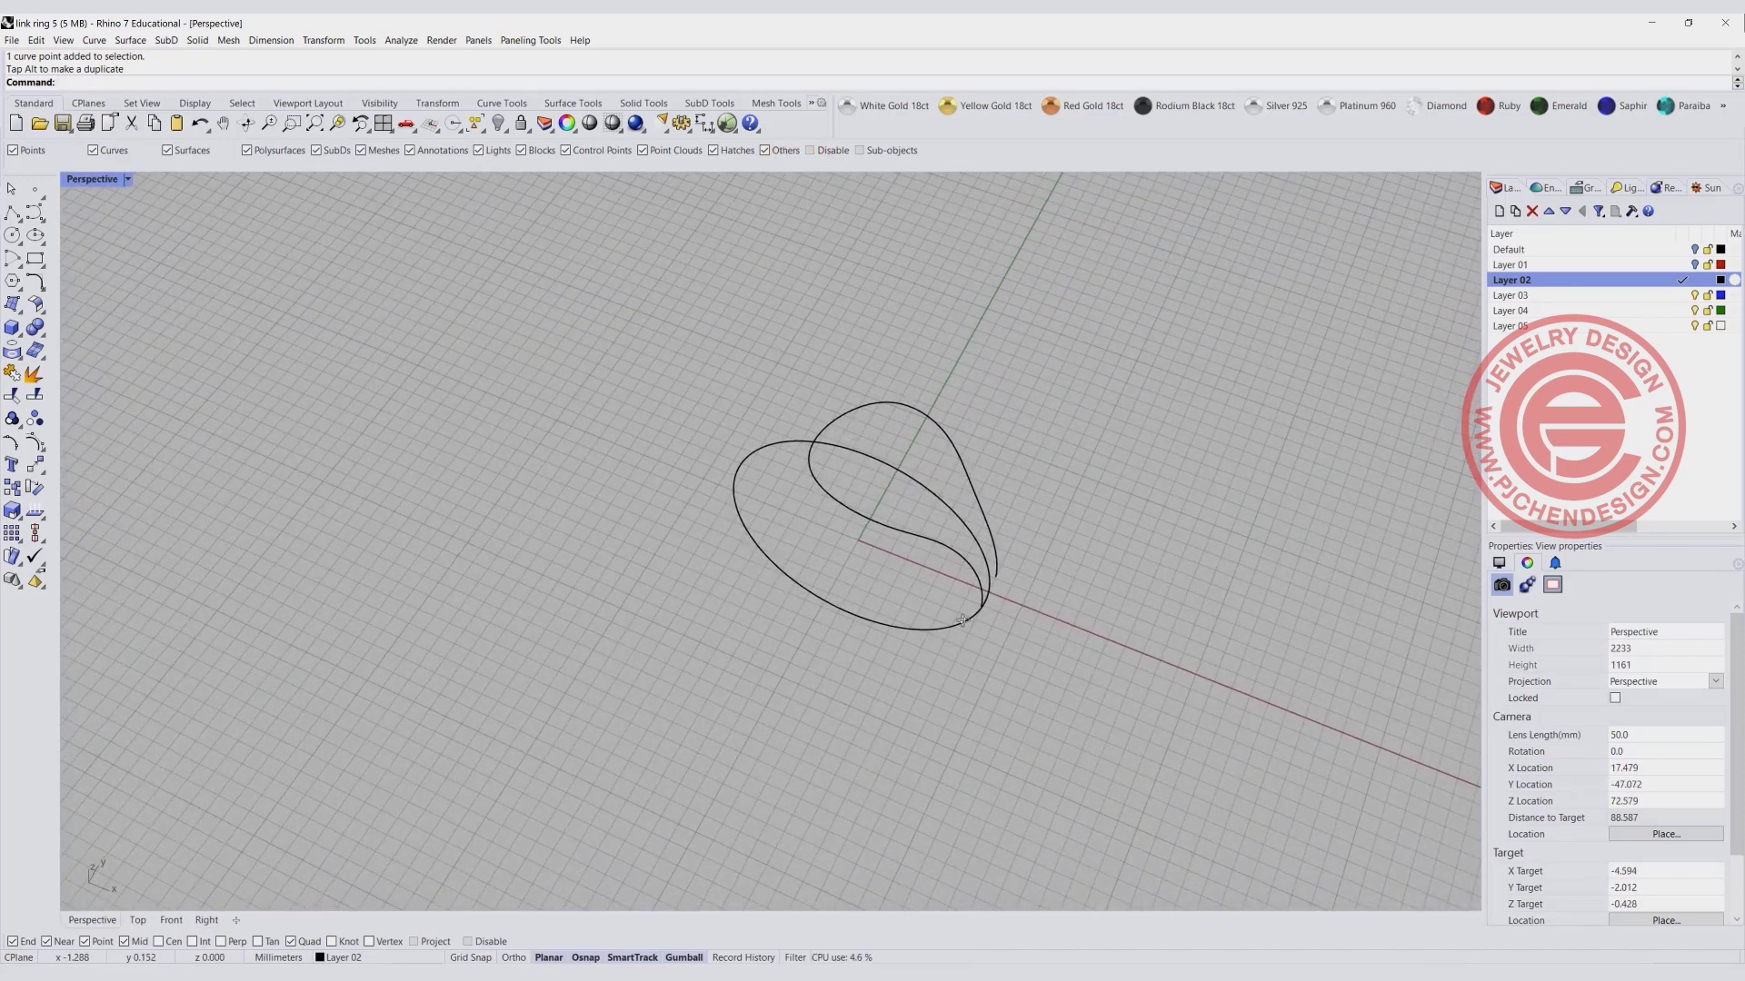
{"action": "double_click", "coordinate": [94, 179]}
{"action": "right_click_drag", "start_coordinate": [630, 327], "coordinate": [525, 314]}
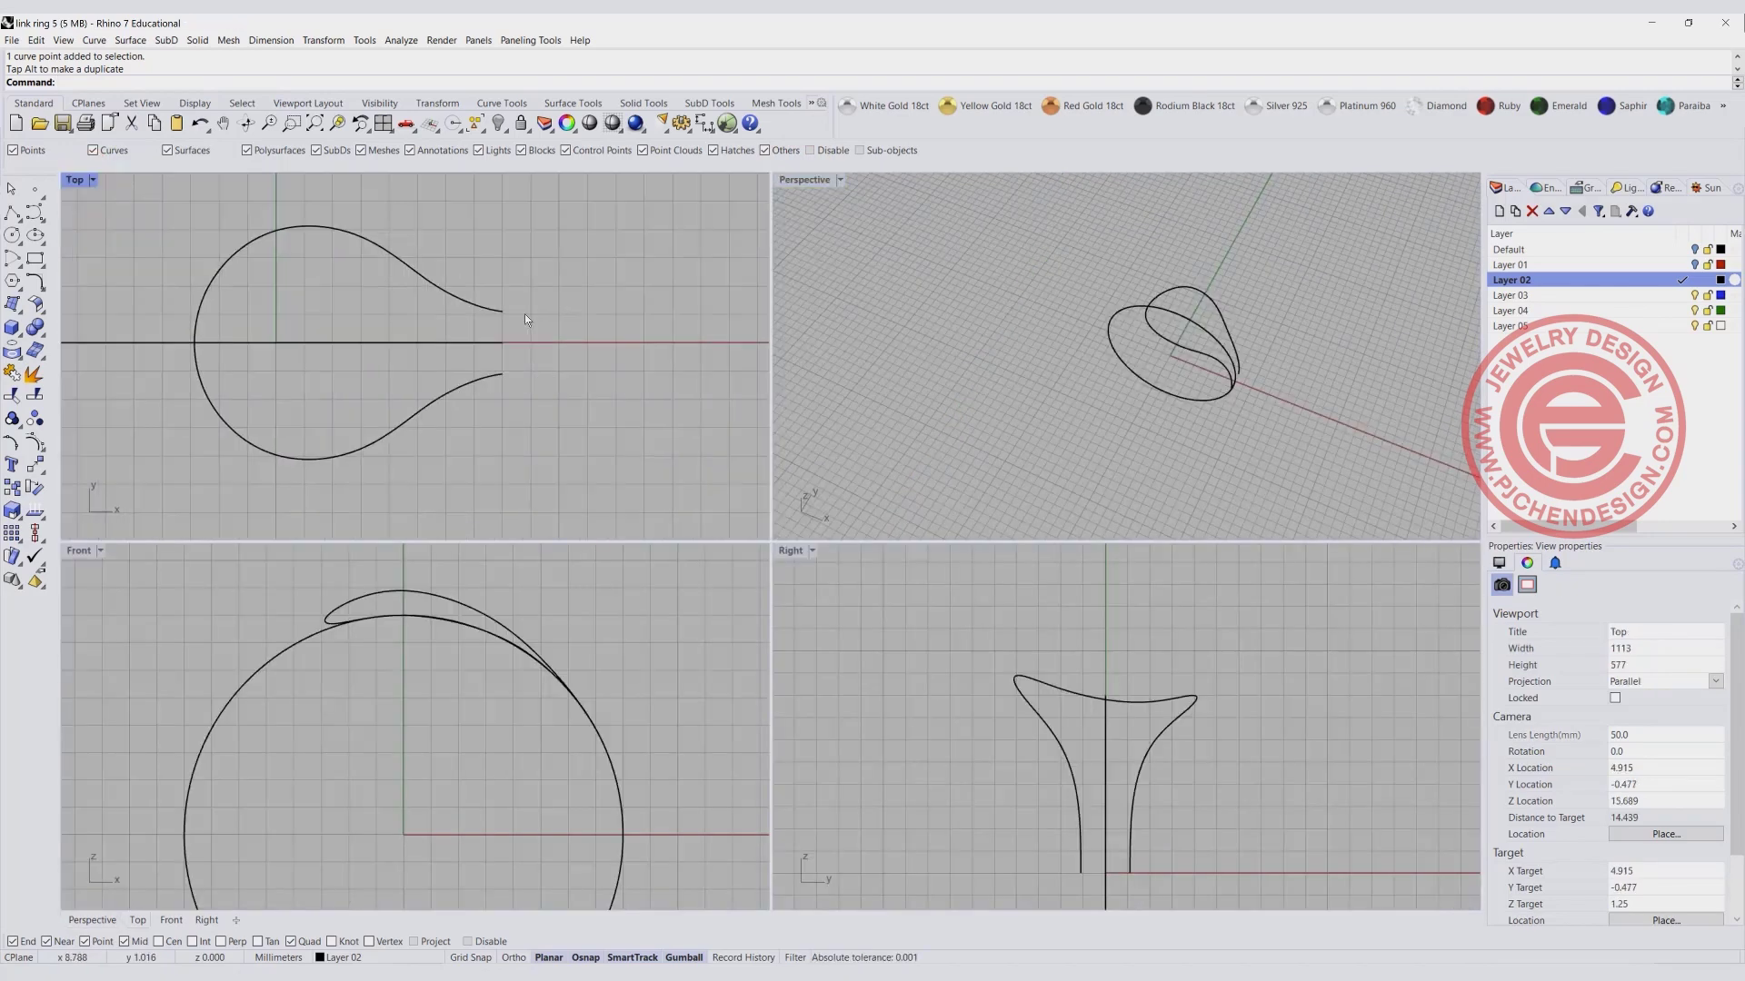
Draw a small conic rounded-corner square at the teardrop curve's upper end and centre it there.
{"action": "left_click", "coordinate": [35, 260]}
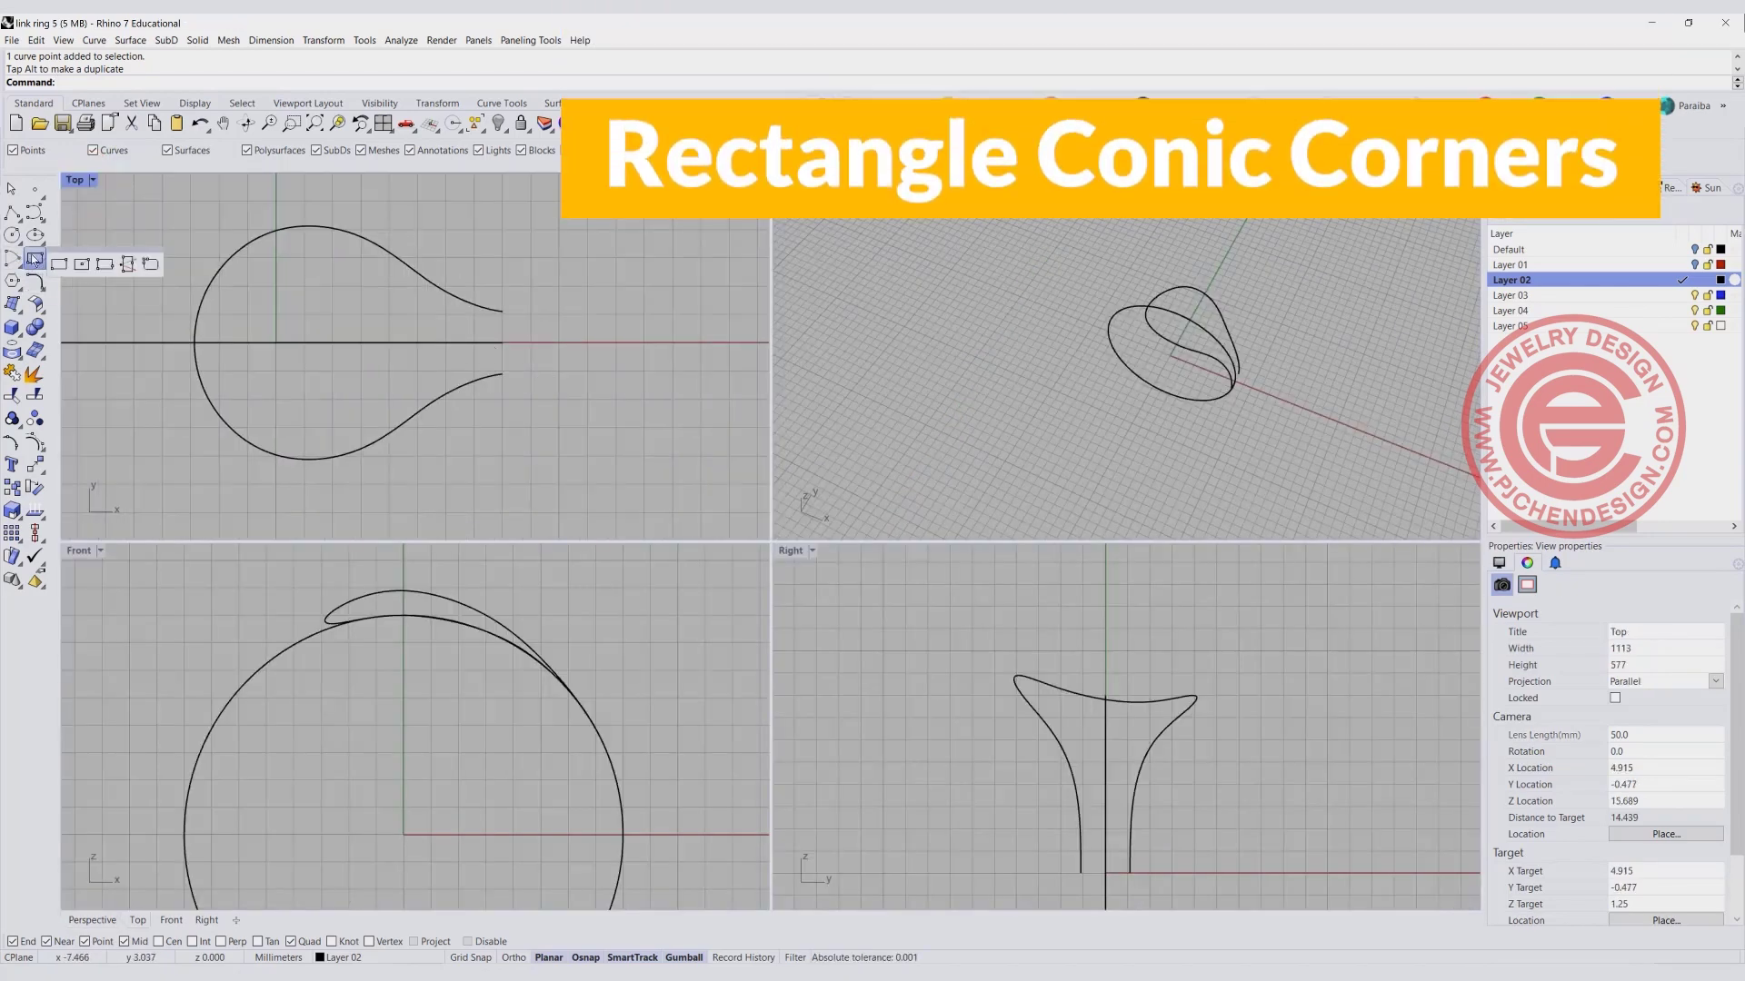
{"action": "left_click", "coordinate": [149, 265]}
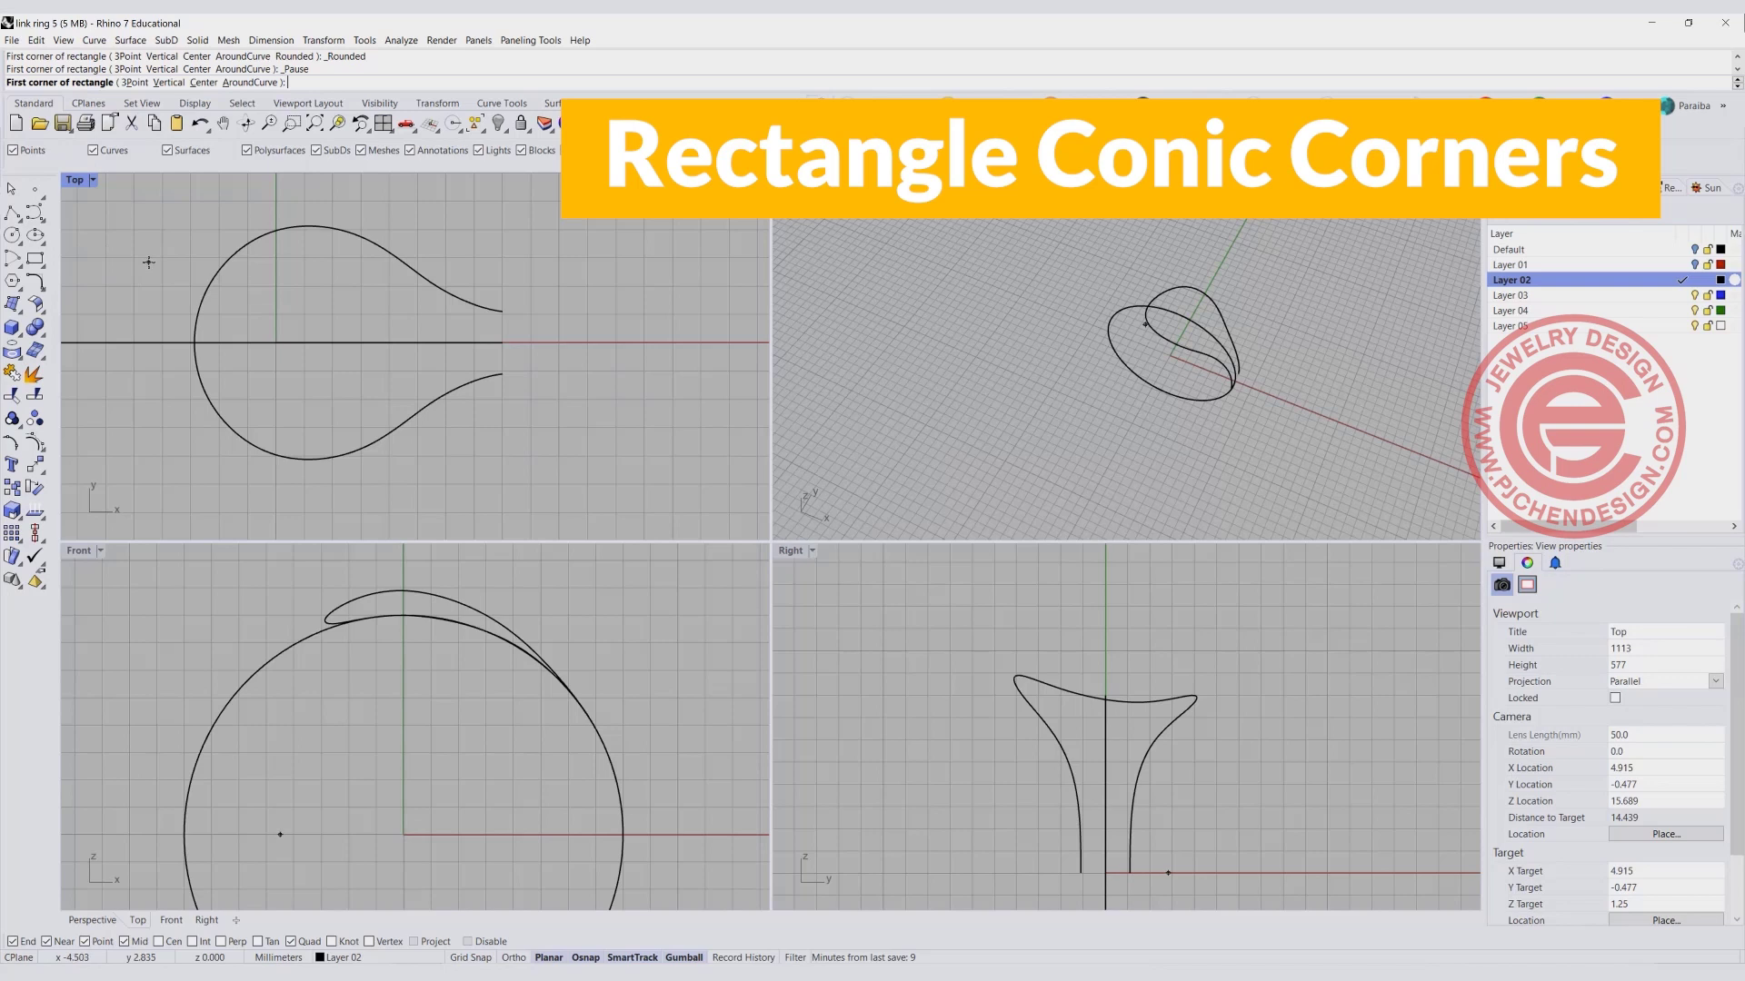
{"action": "left_click", "coordinate": [502, 311]}
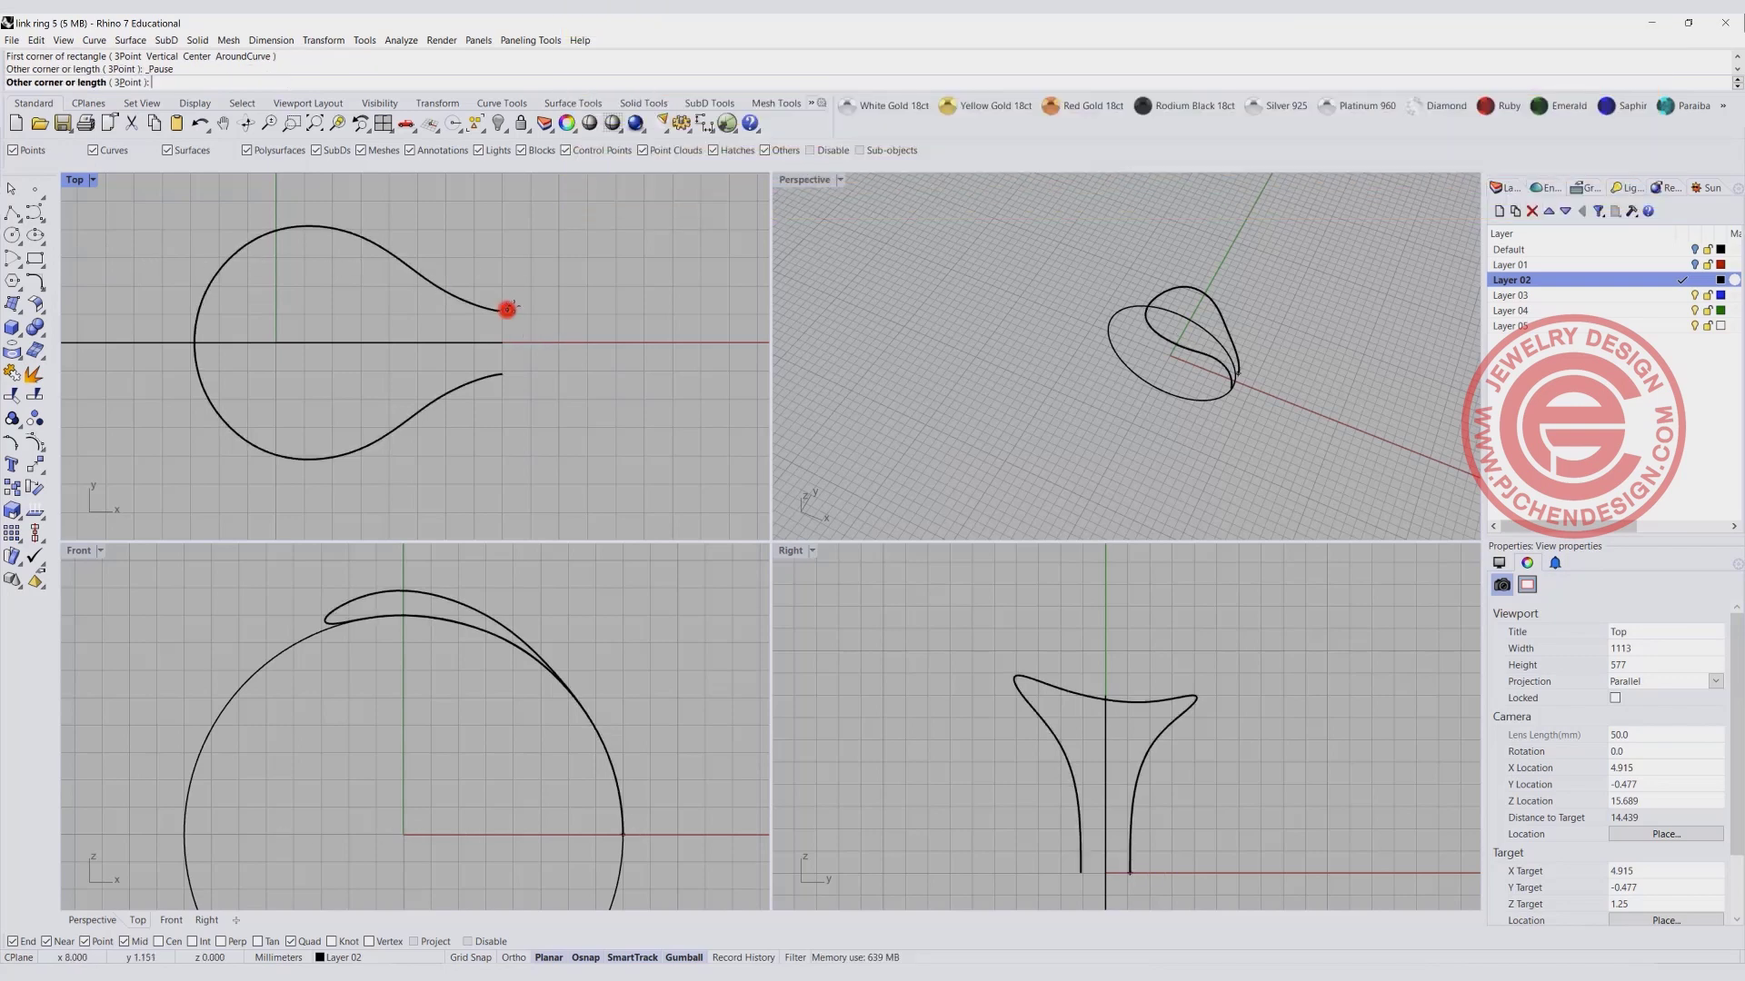
{"action": "left_click", "coordinate": [546, 263]}
{"action": "left_click", "coordinate": [545, 265]}
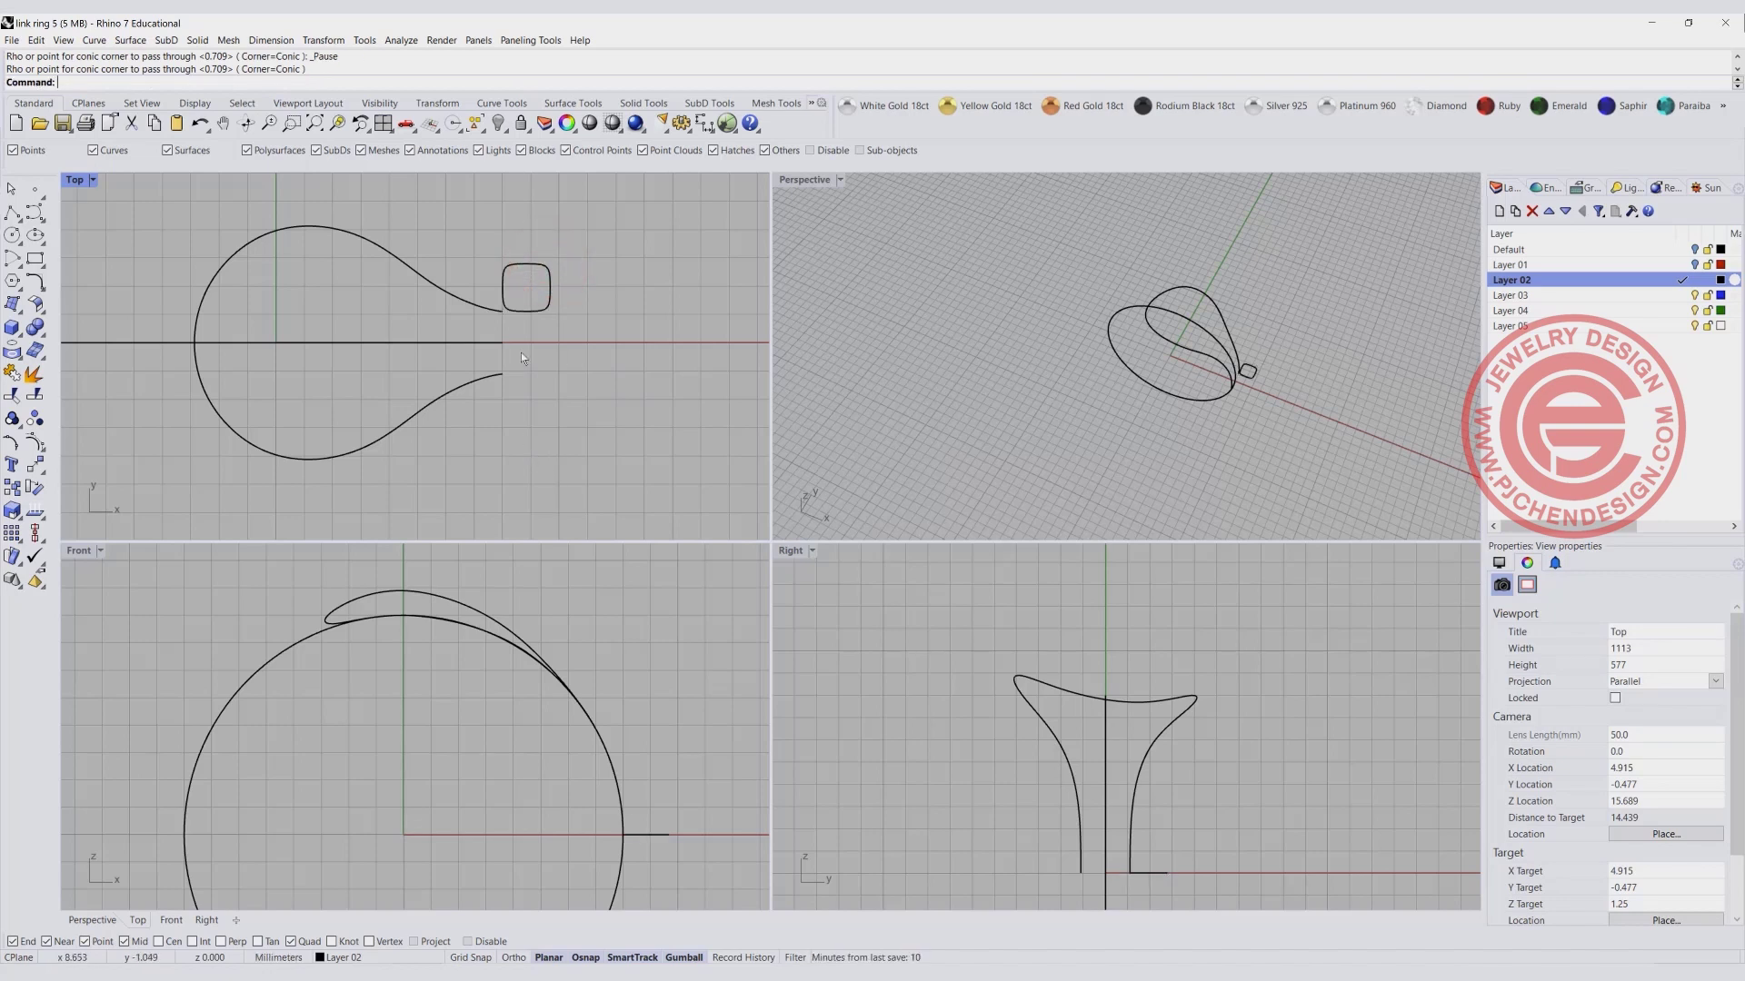
{"action": "left_click", "coordinate": [526, 311]}
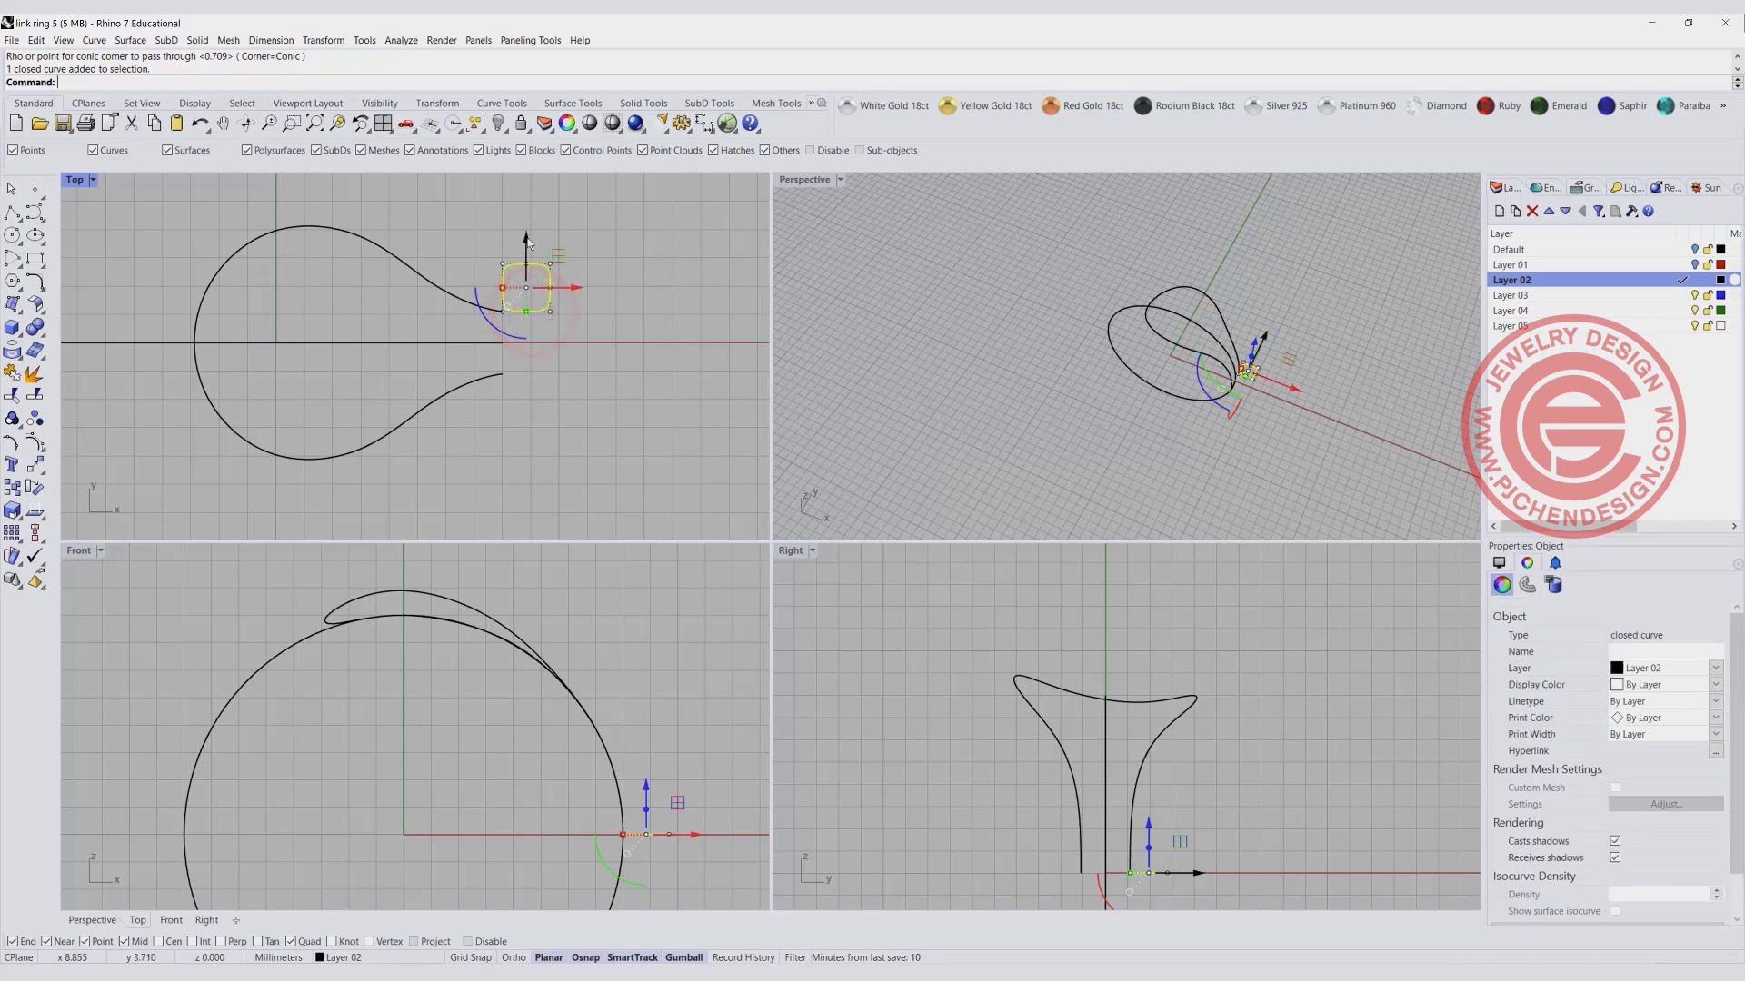
{"action": "left_click_drag", "start_coordinate": [527, 240], "coordinate": [523, 247]}
Mirror the rounded square across the x-axis onto the curve's lower open end.
{"action": "left_click", "coordinate": [35, 466]}
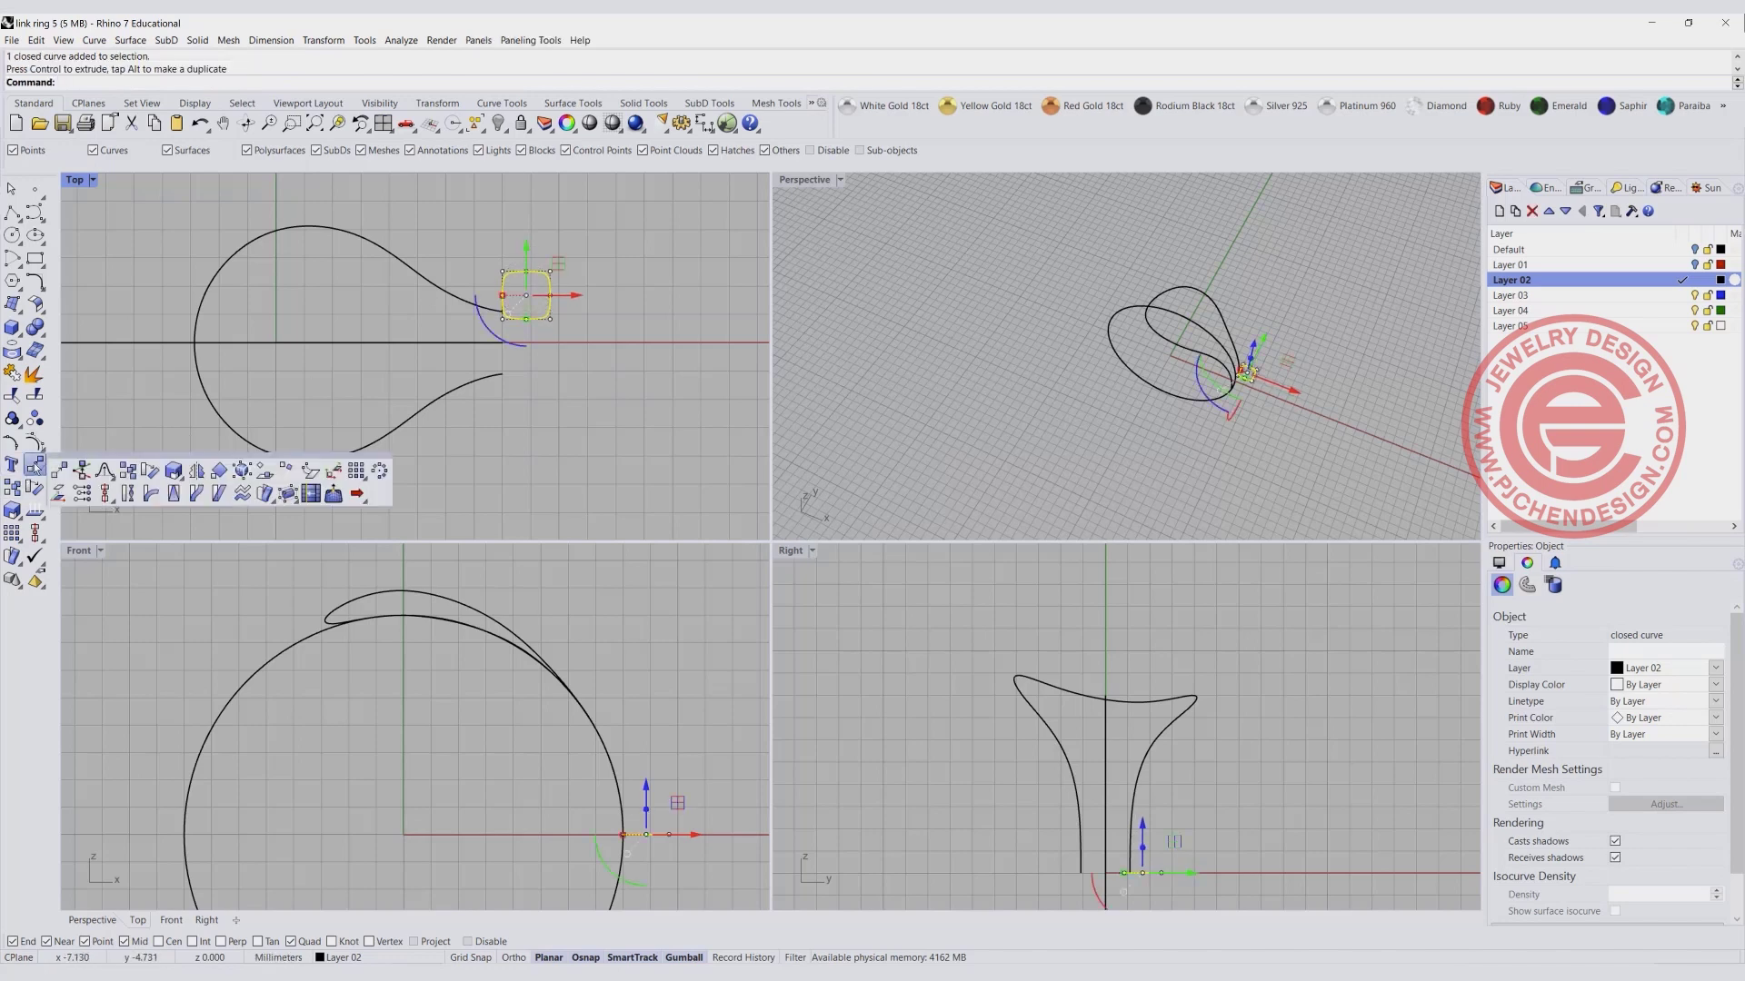
{"action": "left_click", "coordinate": [196, 472]}
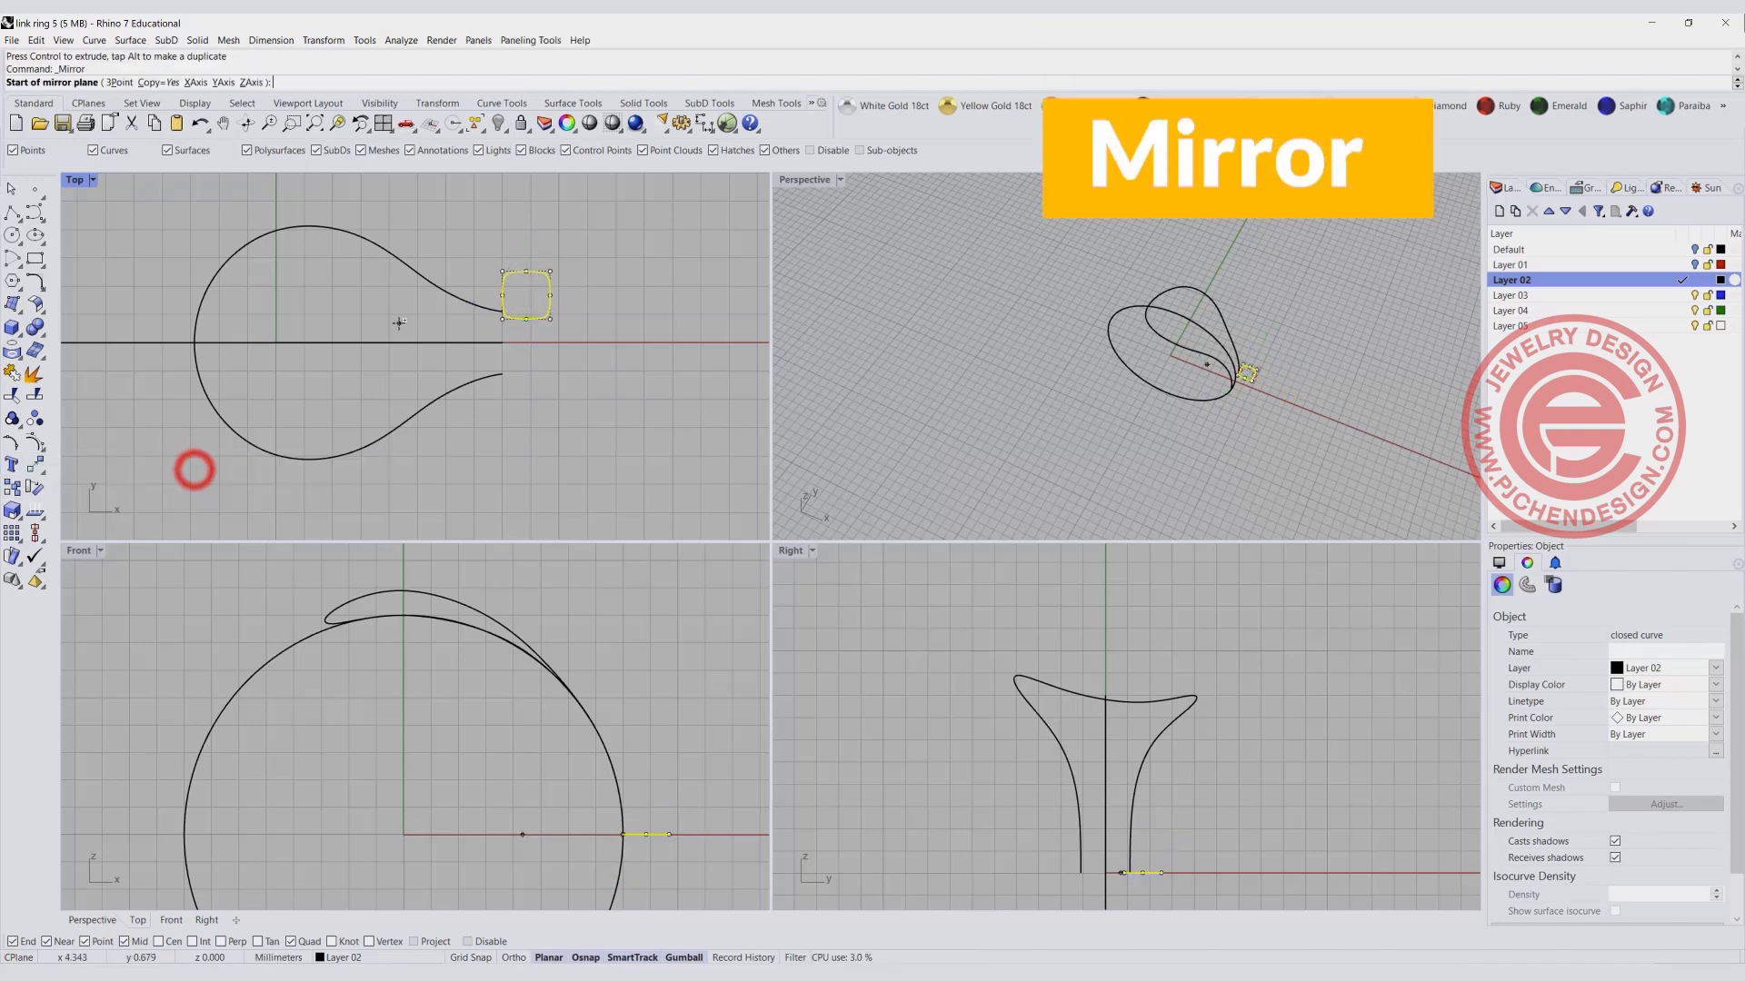
{"action": "left_click", "coordinate": [382, 342]}
{"action": "left_click", "coordinate": [616, 361]}
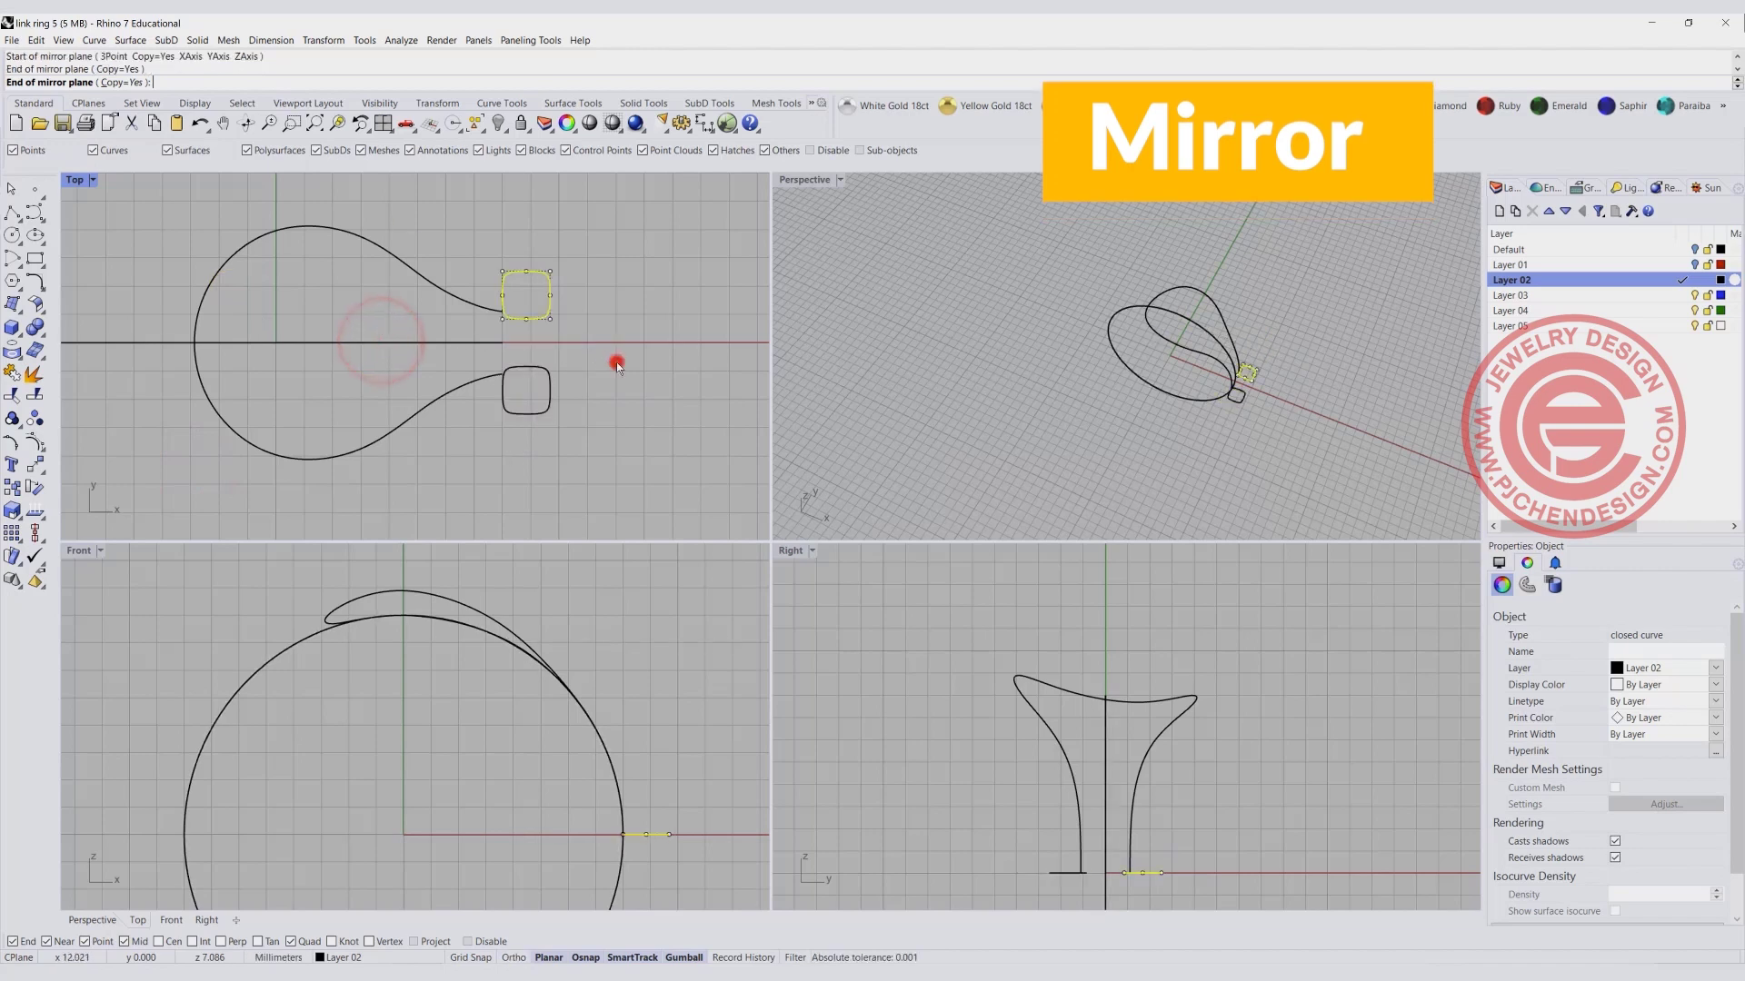
Undo an accidental gumball move of the upper rounded square.
{"action": "left_click", "coordinate": [611, 433]}
{"action": "scroll", "coordinate": [546, 332], "scroll_direction": "up", "scroll_amount": 2}
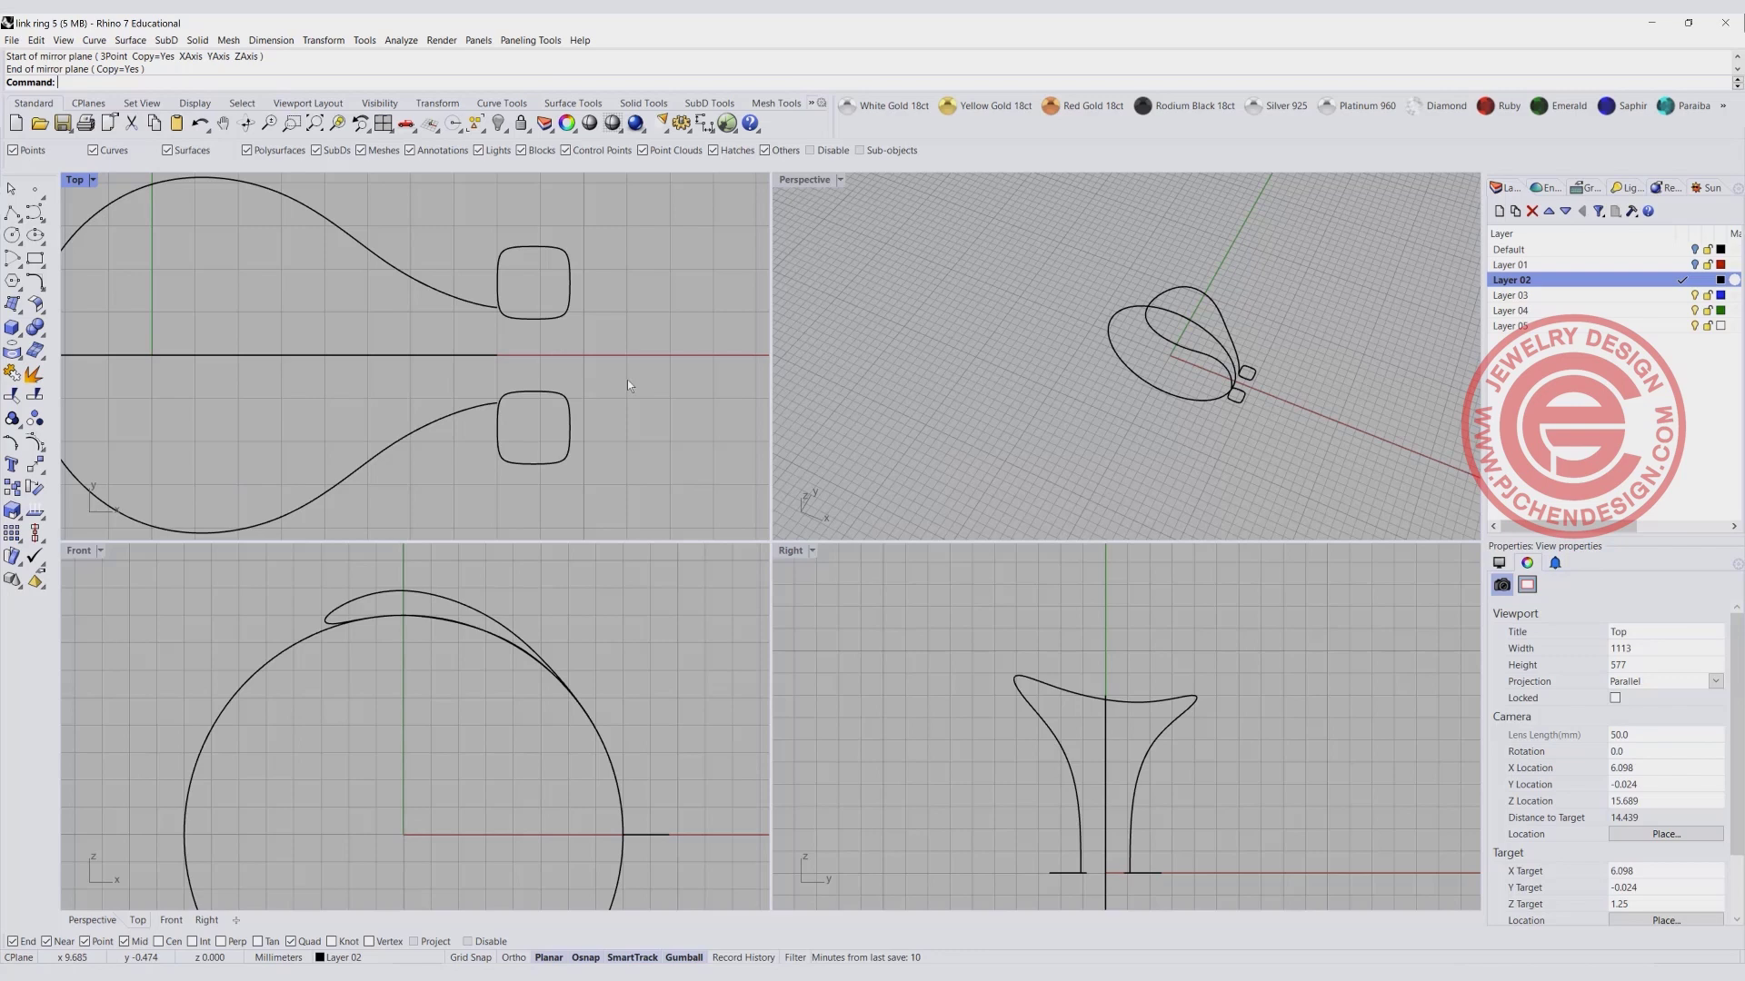
{"action": "scroll", "coordinate": [554, 345], "scroll_direction": "down", "scroll_amount": 3}
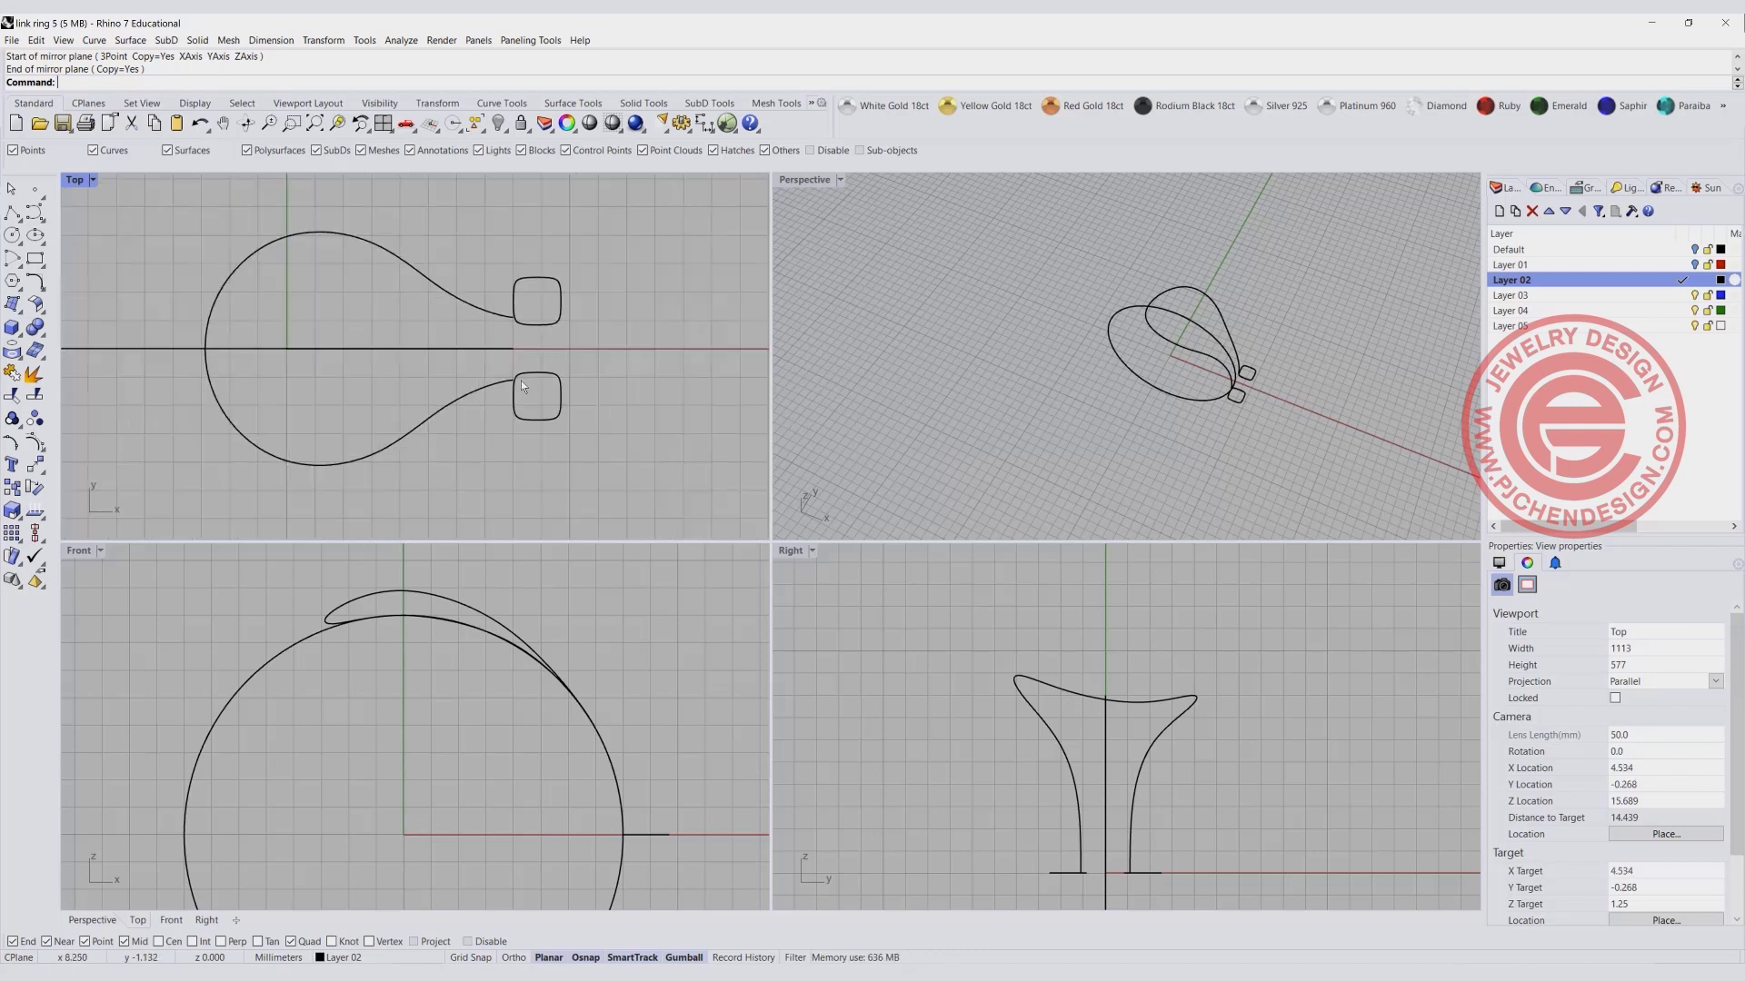
{"action": "left_click", "coordinate": [544, 324]}
{"action": "left_click_drag", "start_coordinate": [538, 256], "coordinate": [537, 266]}
{"action": "key", "text": "ctrl+z"}
{"action": "left_click", "coordinate": [637, 336]}
Maximize the Perspective view and orbit to see the curves from a lower angle.
{"action": "double_click", "coordinate": [805, 181]}
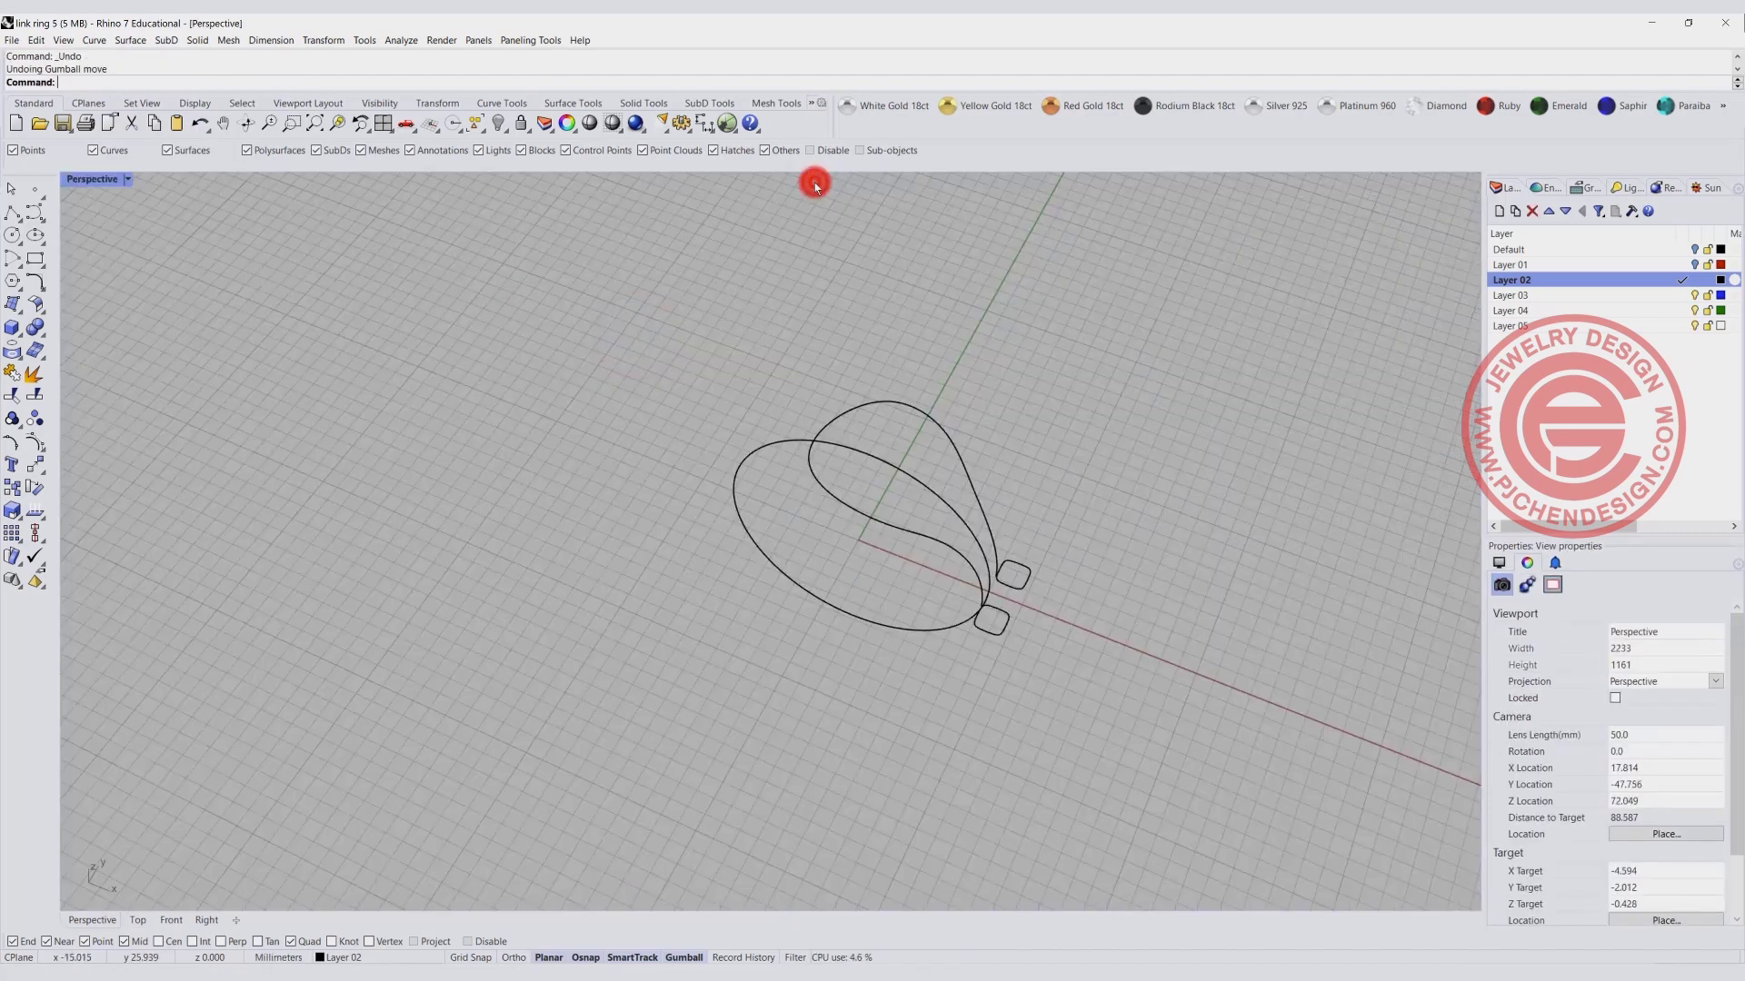
{"action": "right_click_drag", "start_coordinate": [812, 532], "coordinate": [793, 440]}
{"action": "left_click", "coordinate": [130, 40]}
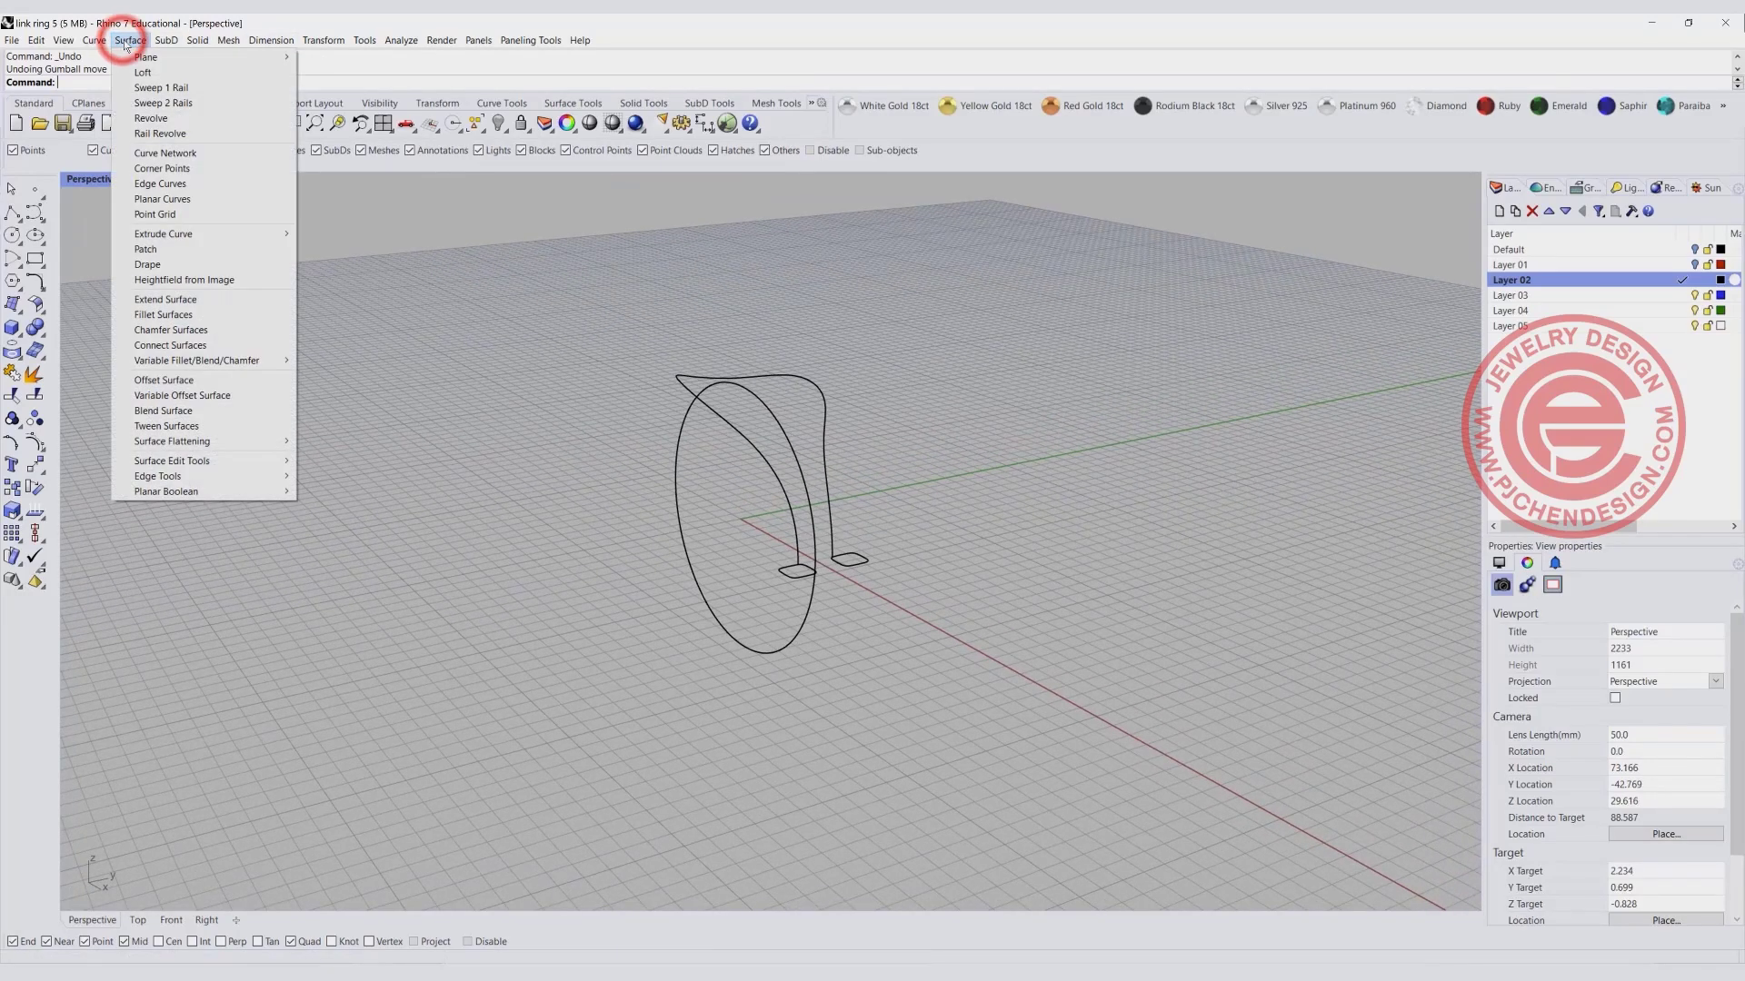
Start Sweep 1 Rail with the teardrop curve as rail and both rounded squares as profiles.
{"action": "left_click", "coordinate": [155, 87]}
{"action": "left_click", "coordinate": [828, 505]}
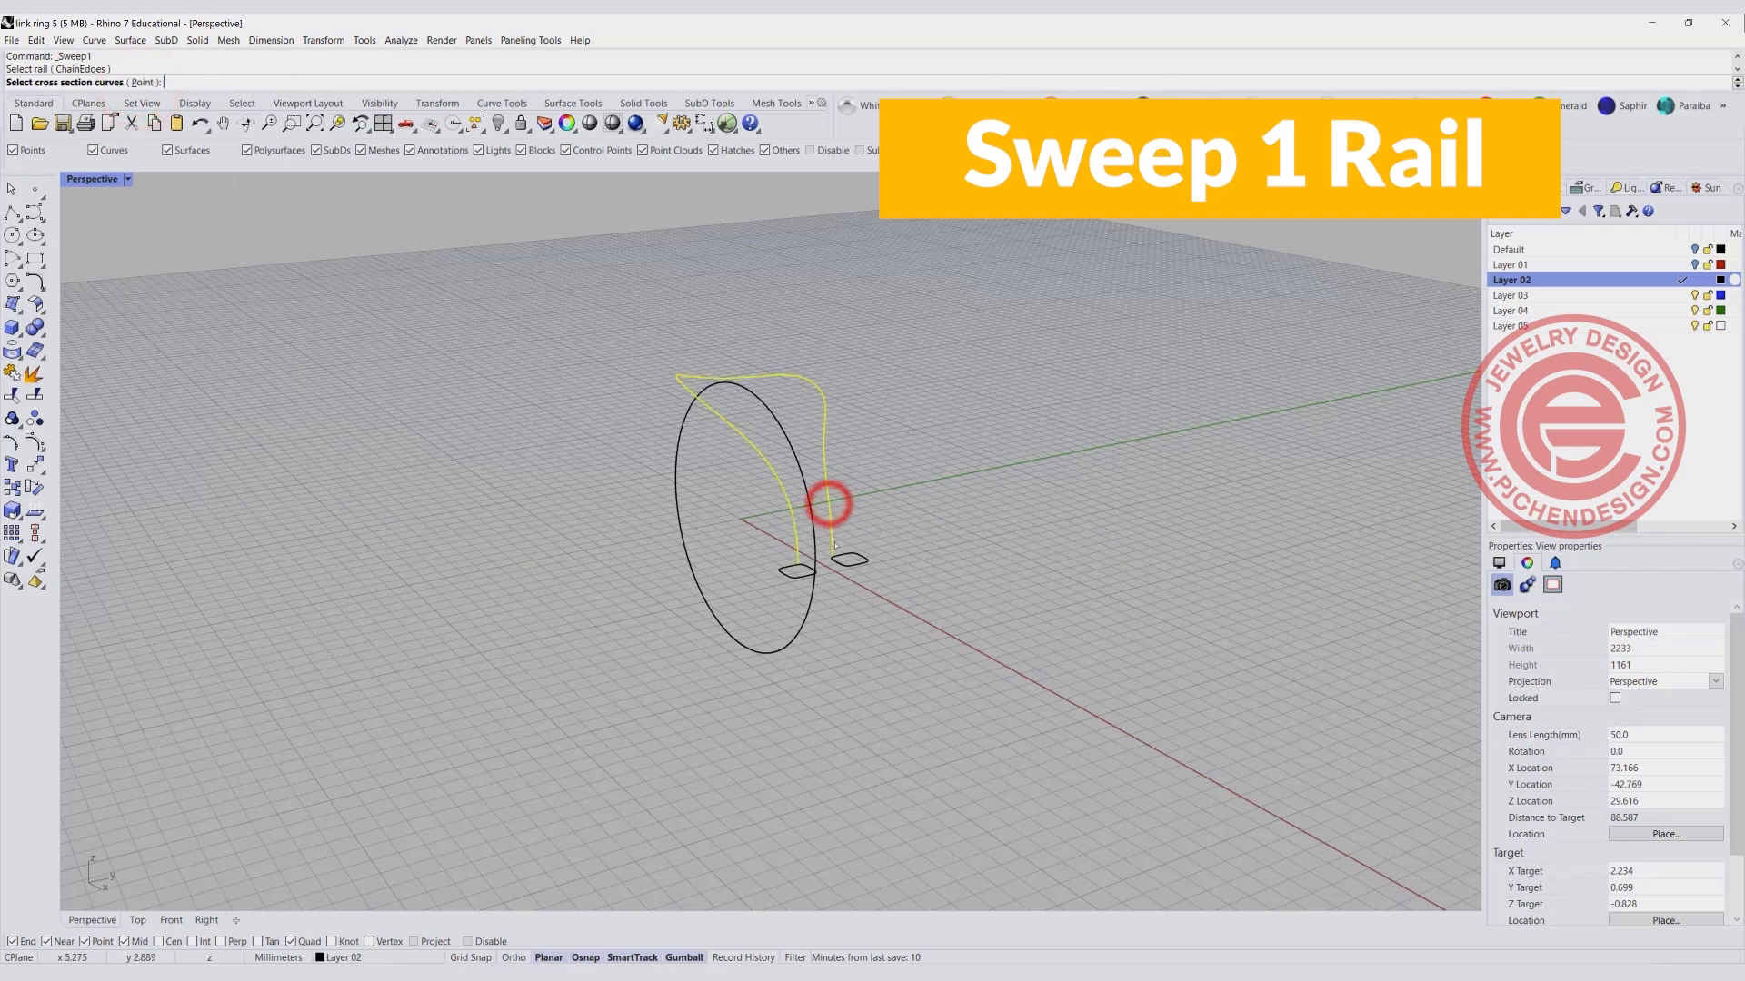
{"action": "left_click", "coordinate": [845, 563]}
{"action": "left_click", "coordinate": [804, 580]}
{"action": "right_click", "coordinate": [804, 580]}
Accept the profile seams and confirm the Sweep 1 Rail options to create the tube.
{"action": "right_click_drag", "start_coordinate": [903, 590], "coordinate": [940, 592]}
{"action": "scroll", "coordinate": [940, 593], "scroll_direction": "up", "scroll_amount": 3}
{"action": "scroll", "coordinate": [940, 593], "scroll_direction": "down", "scroll_amount": 2}
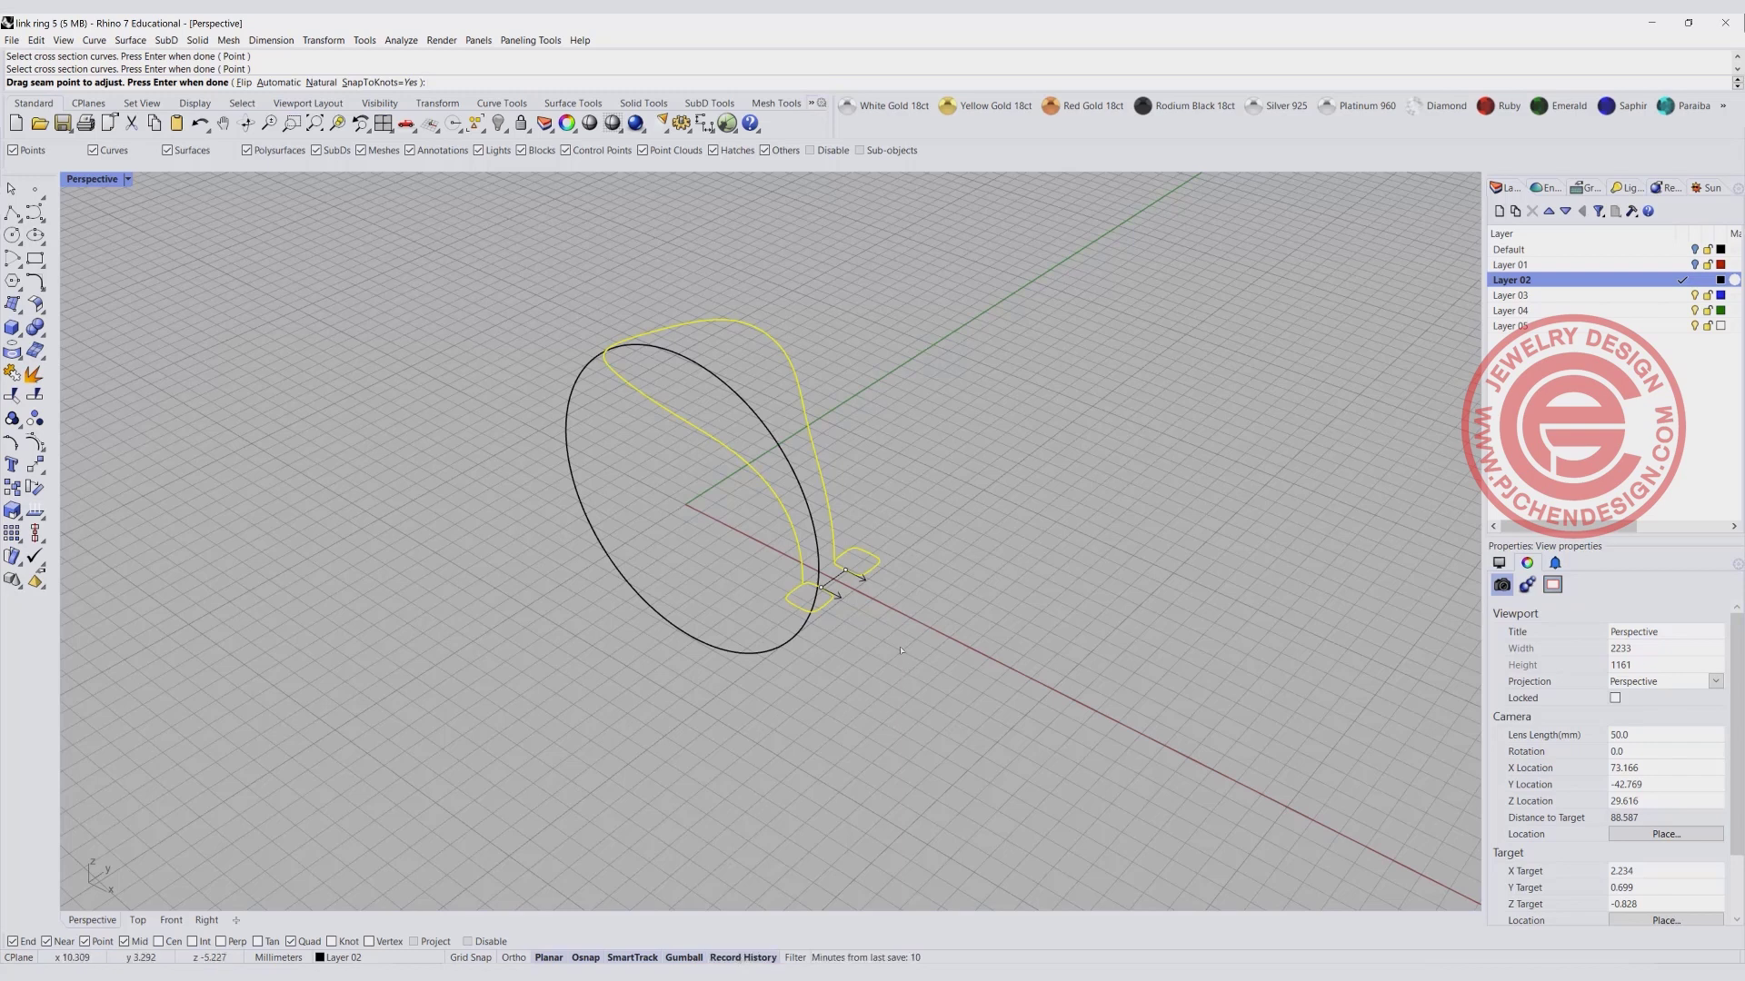
{"action": "key", "text": "Return"}
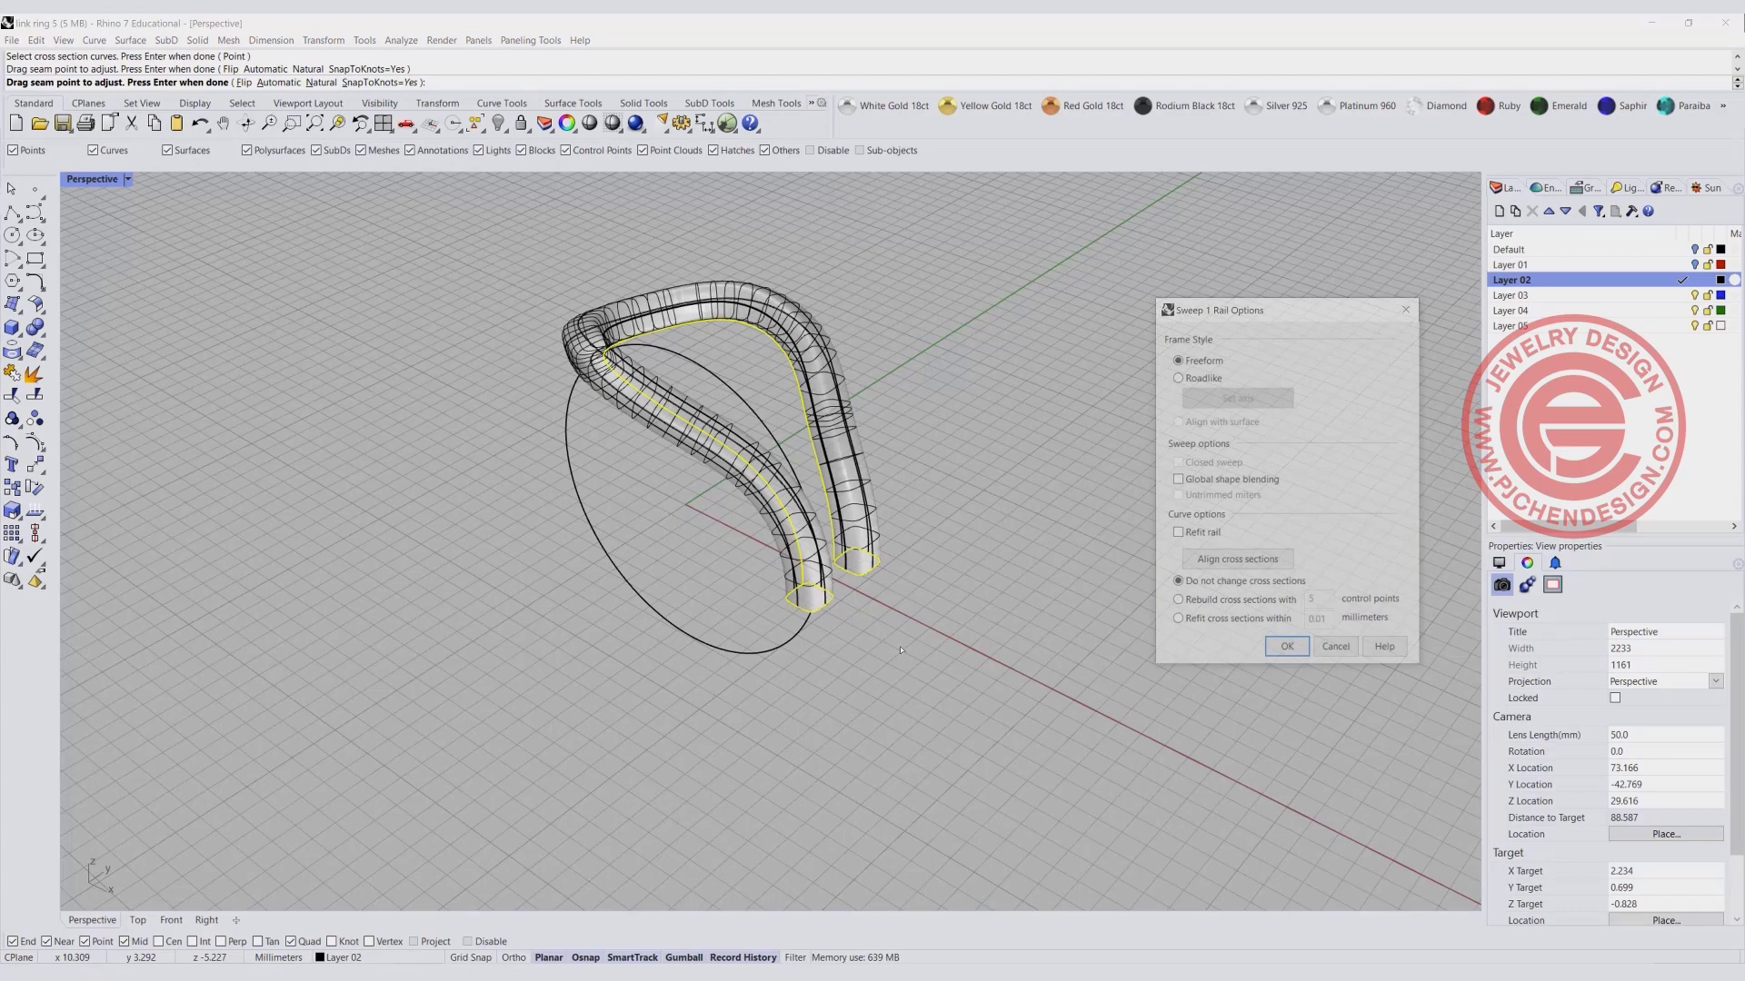
{"action": "right_click_drag", "start_coordinate": [901, 650], "coordinate": [690, 582]}
{"action": "left_click", "coordinate": [1290, 651]}
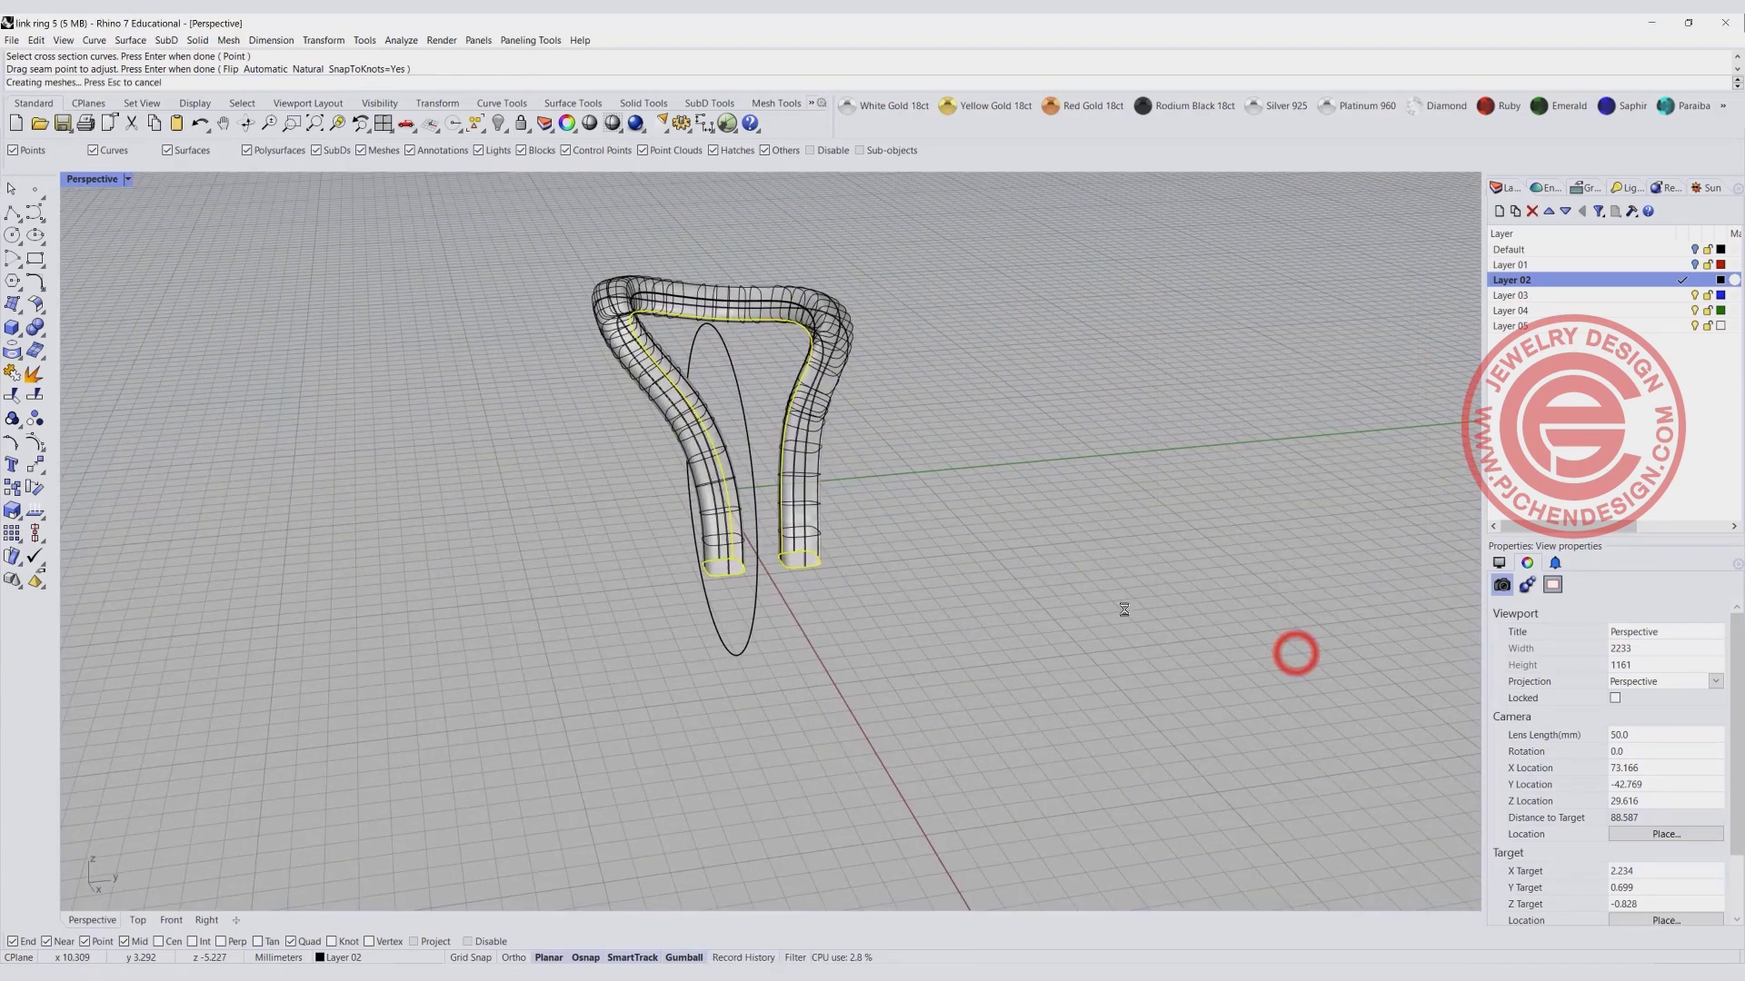
Inspect the new tubular link, restore the four-view layout and select the tube.
{"action": "mouse_move", "coordinate": [745, 455]}
{"action": "right_mouse_down"}
{"action": "mouse_move", "coordinate": [752, 556]}
{"action": "mouse_move", "coordinate": [907, 526]}
{"action": "mouse_move", "coordinate": [949, 445]}
{"action": "mouse_move", "coordinate": [626, 327]}
{"action": "mouse_move", "coordinate": [822, 413]}
{"action": "right_mouse_up"}
{"action": "double_click", "coordinate": [108, 185]}
{"action": "left_click", "coordinate": [110, 186]}
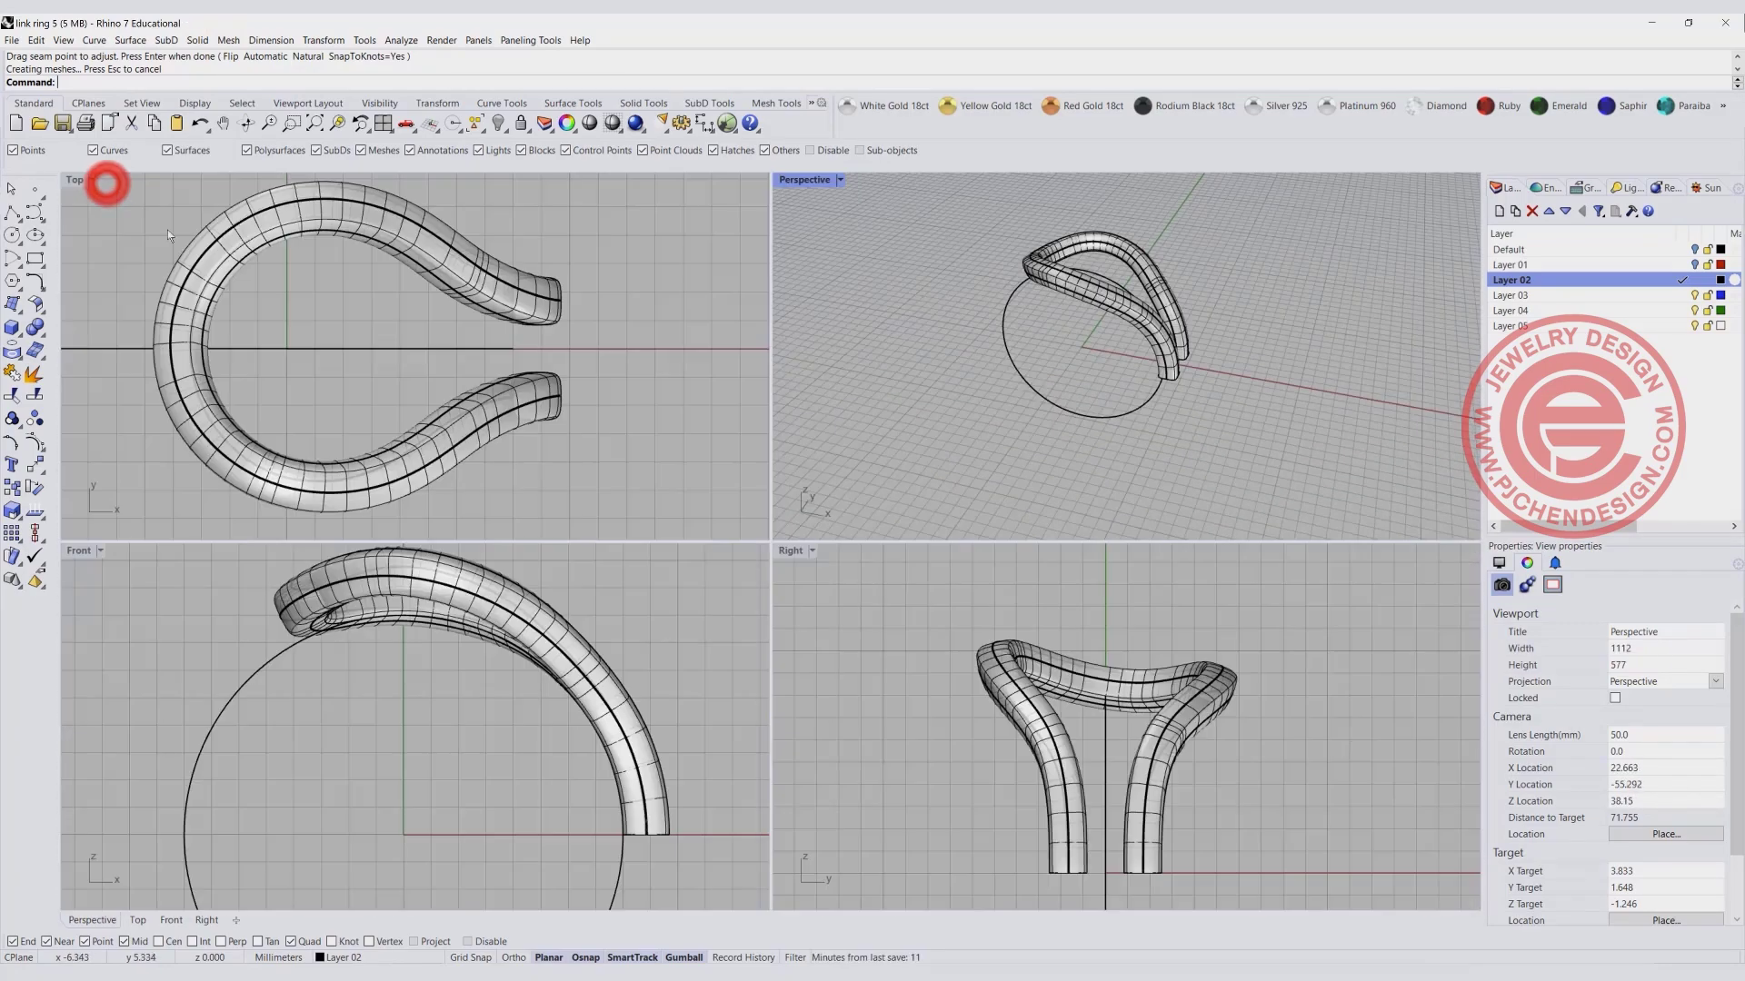
{"action": "left_click", "coordinate": [39, 467]}
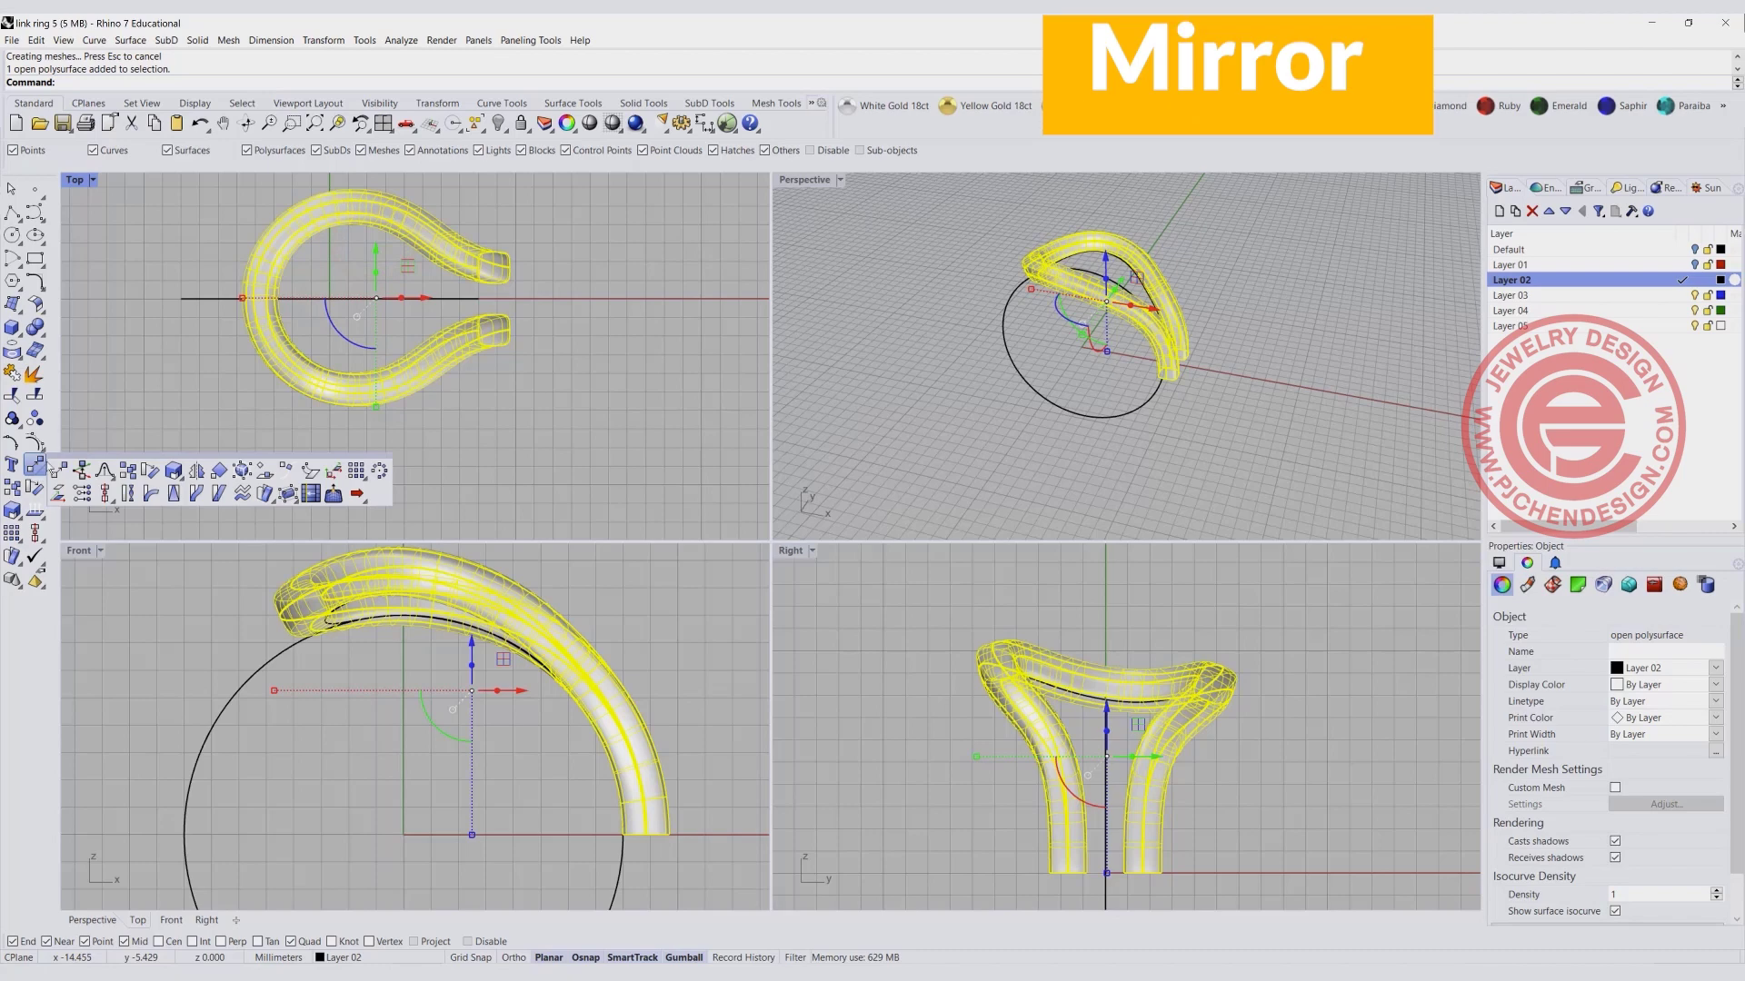
{"action": "left_click", "coordinate": [197, 472]}
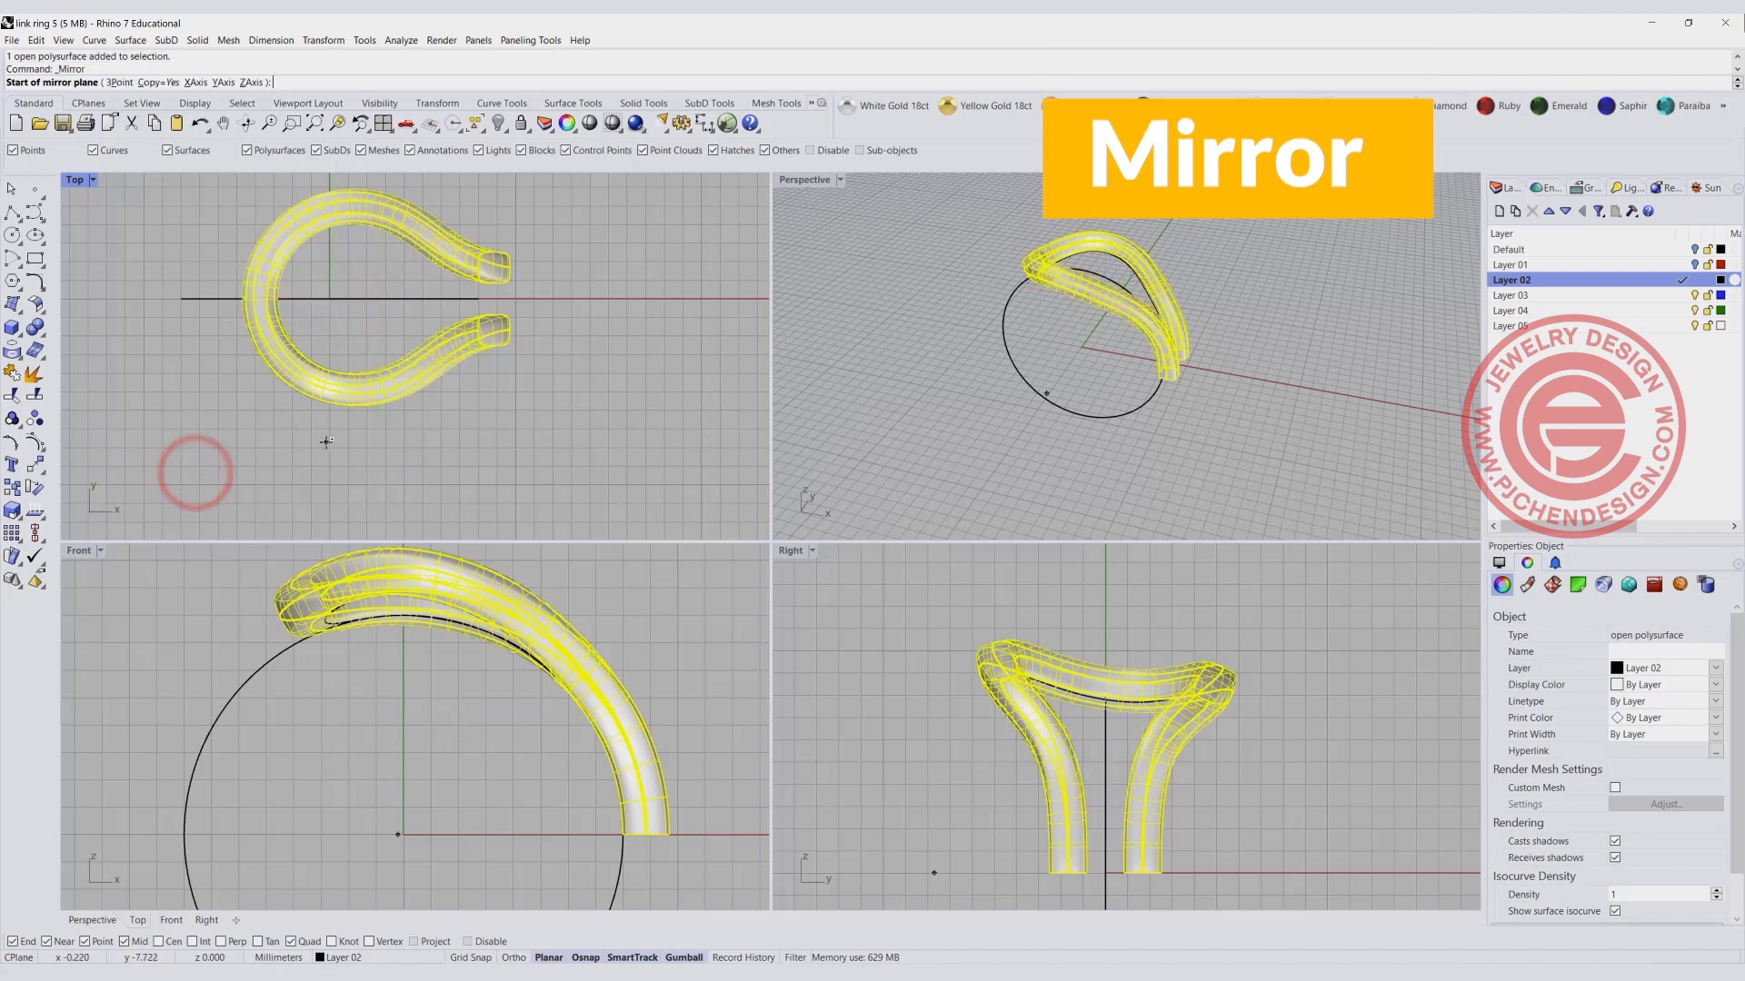
{"action": "type", "text": "0"}
{"action": "key", "text": "Return"}
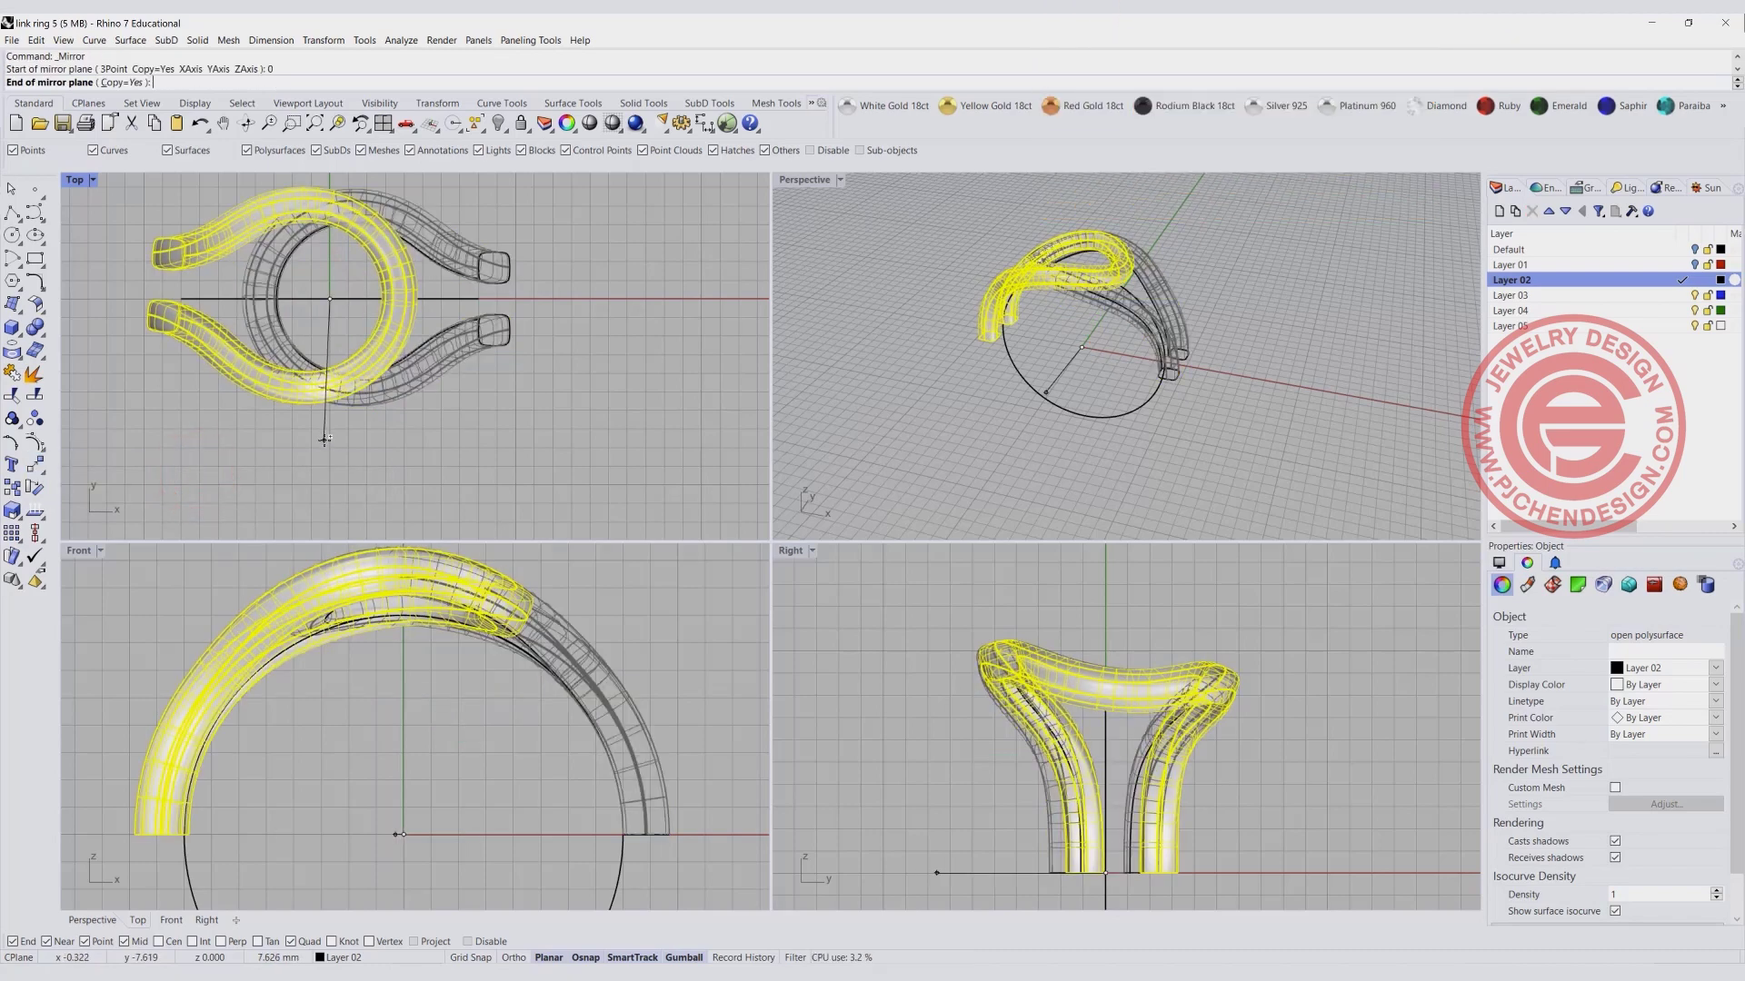
{"action": "left_click", "coordinate": [327, 441]}
{"action": "left_click", "coordinate": [569, 462]}
{"action": "right_click_drag", "start_coordinate": [945, 429], "coordinate": [1094, 226]}
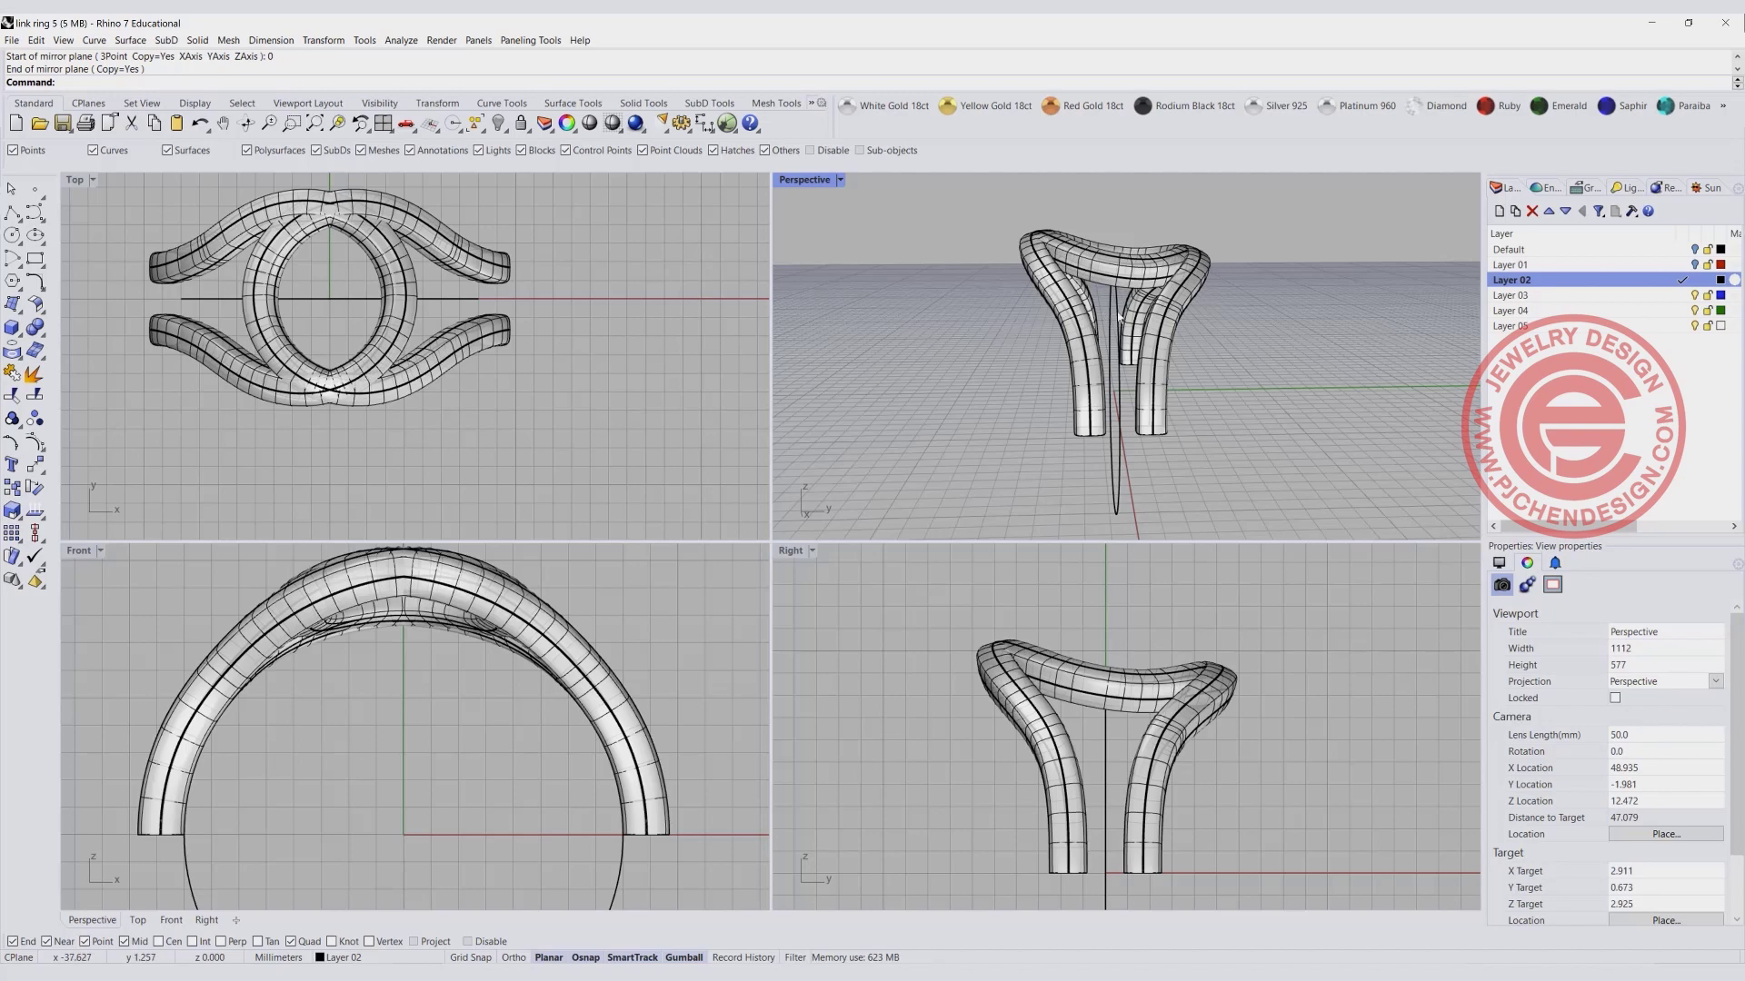
{"action": "left_click", "coordinate": [223, 263]}
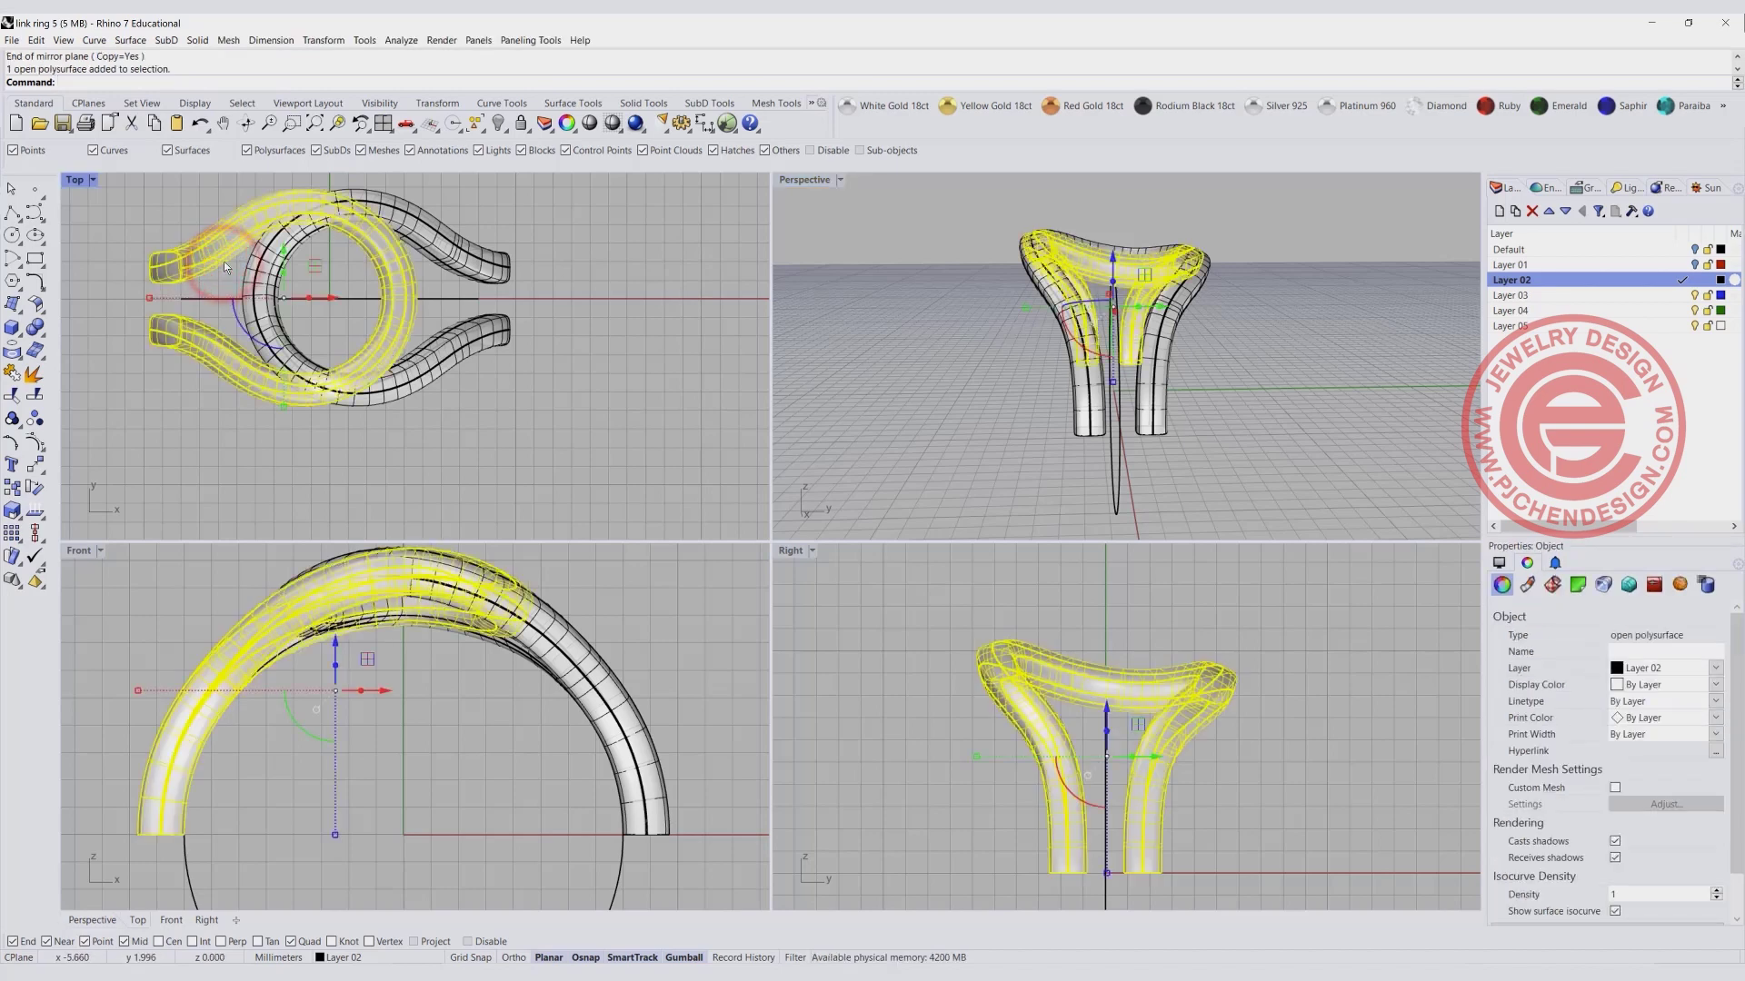
{"action": "key", "text": "Delete"}
Rotate the tubular link with Copy=Yes and History on, centred at the origin.
{"action": "left_click", "coordinate": [266, 235]}
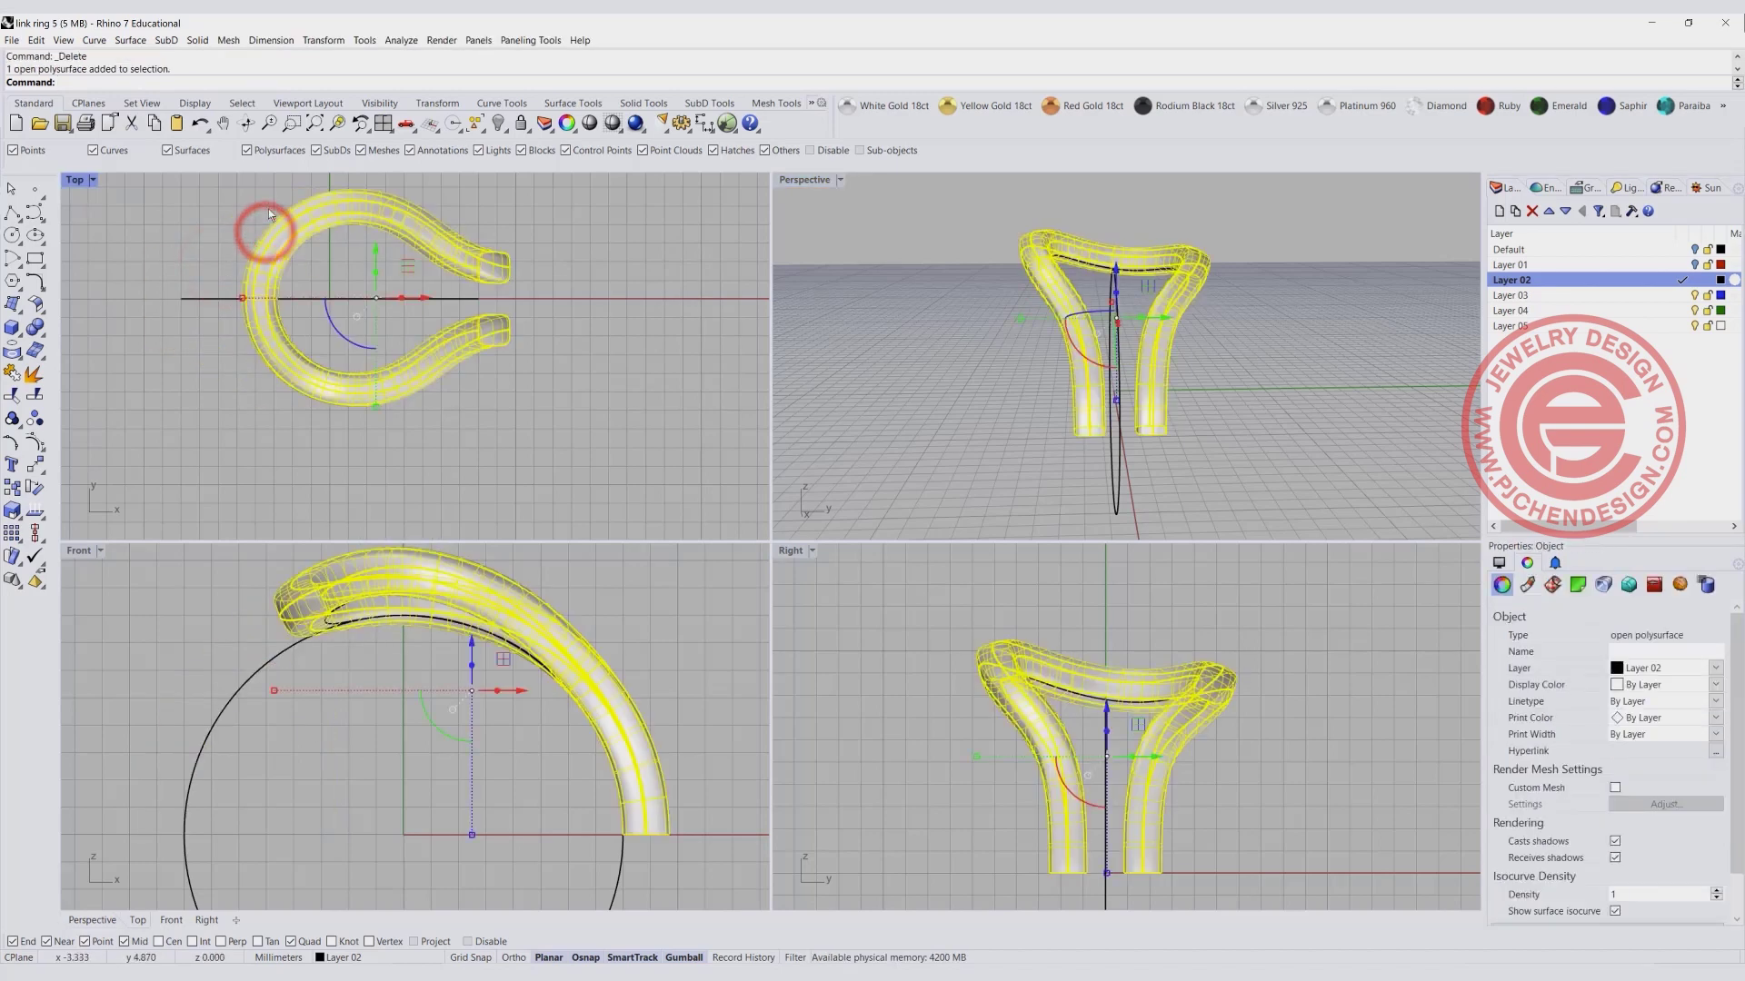
{"action": "left_click", "coordinate": [34, 487]}
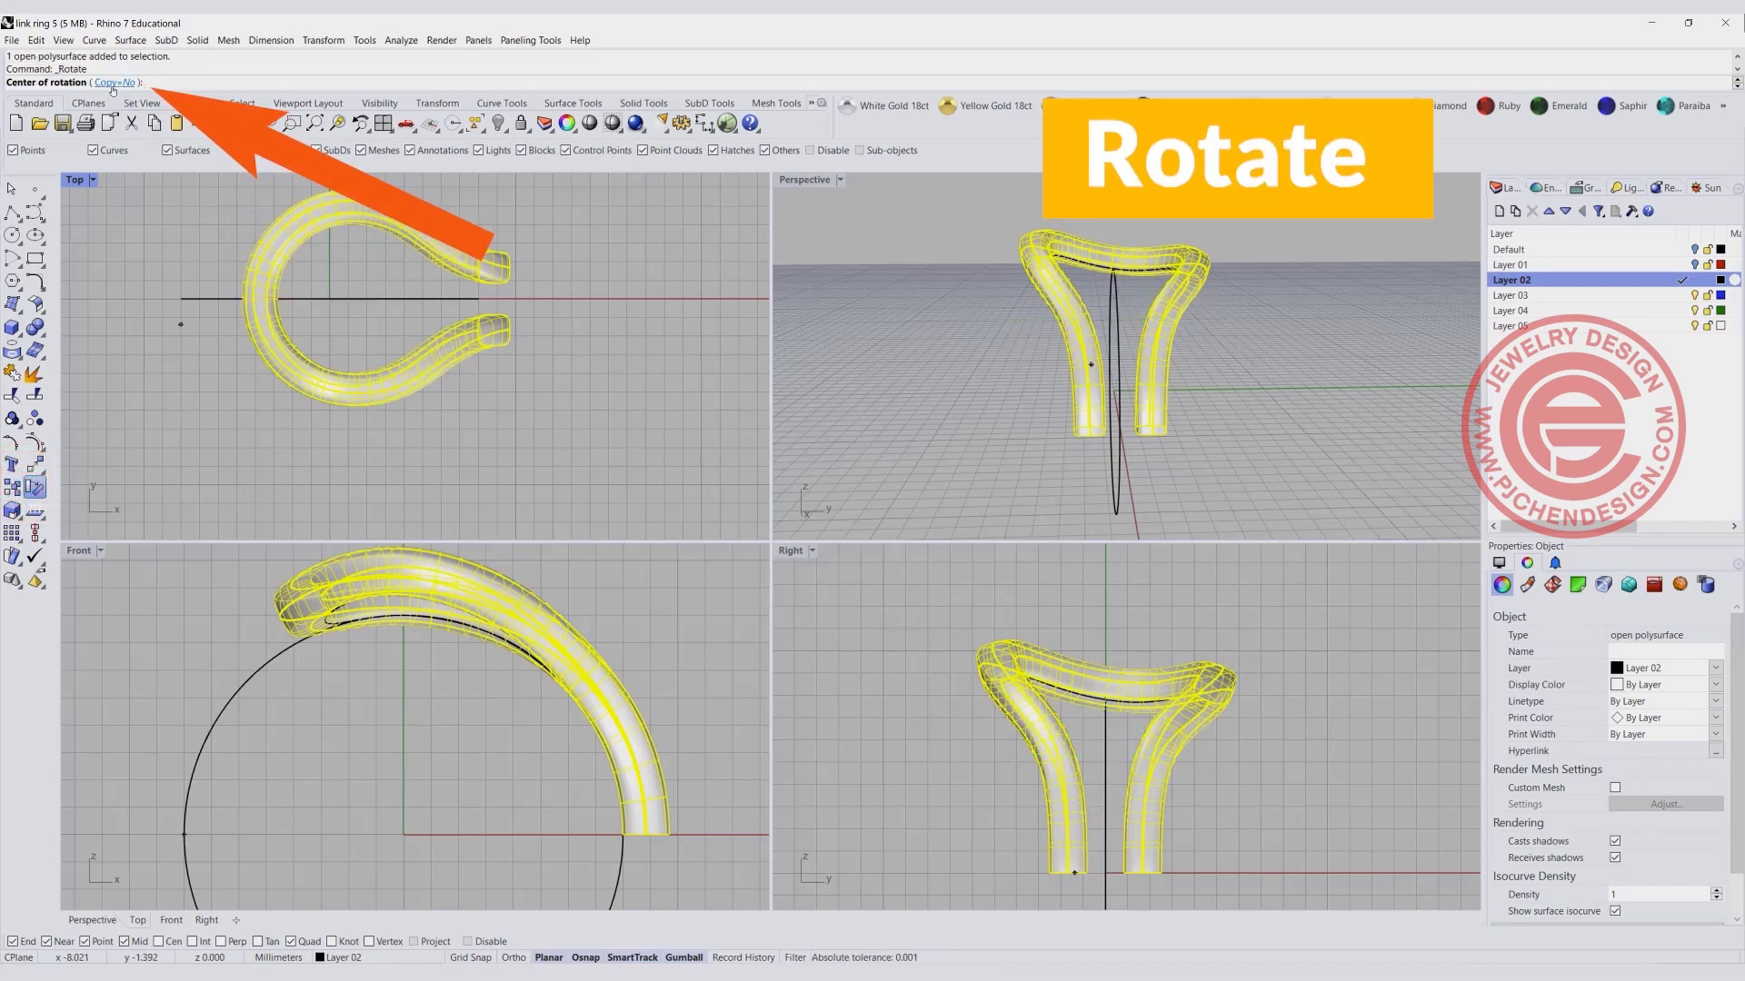
{"action": "left_click", "coordinate": [123, 83]}
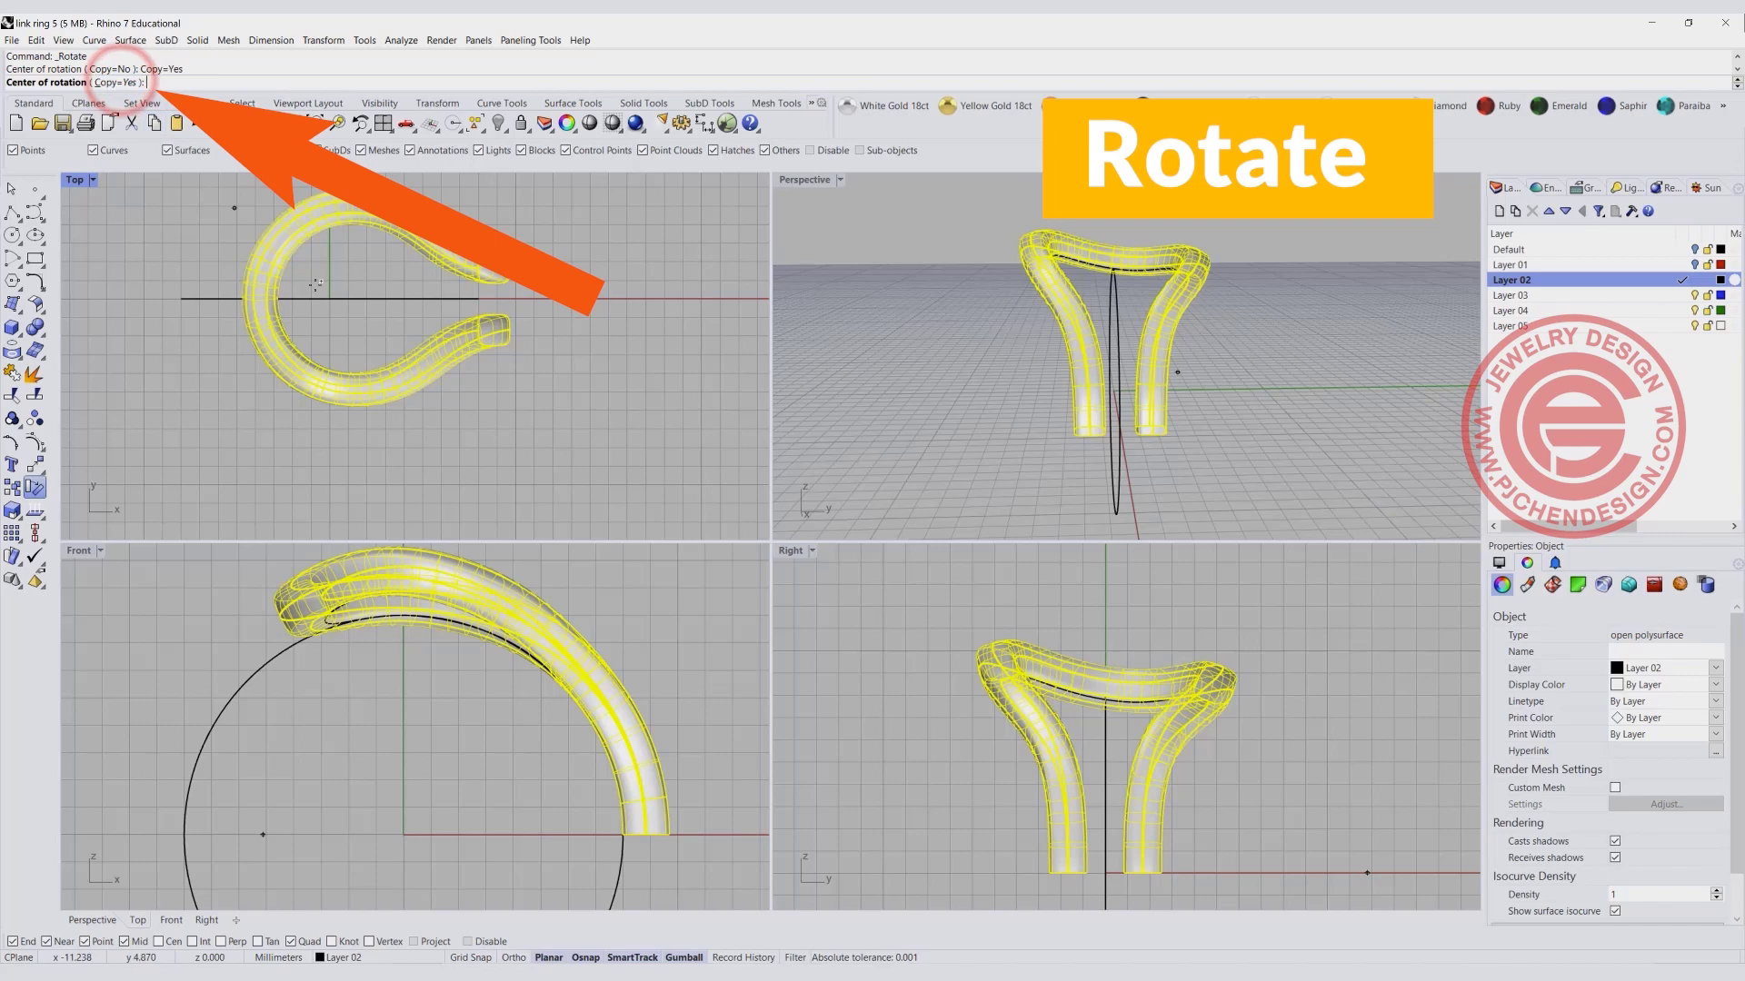
{"action": "left_click", "coordinate": [738, 957]}
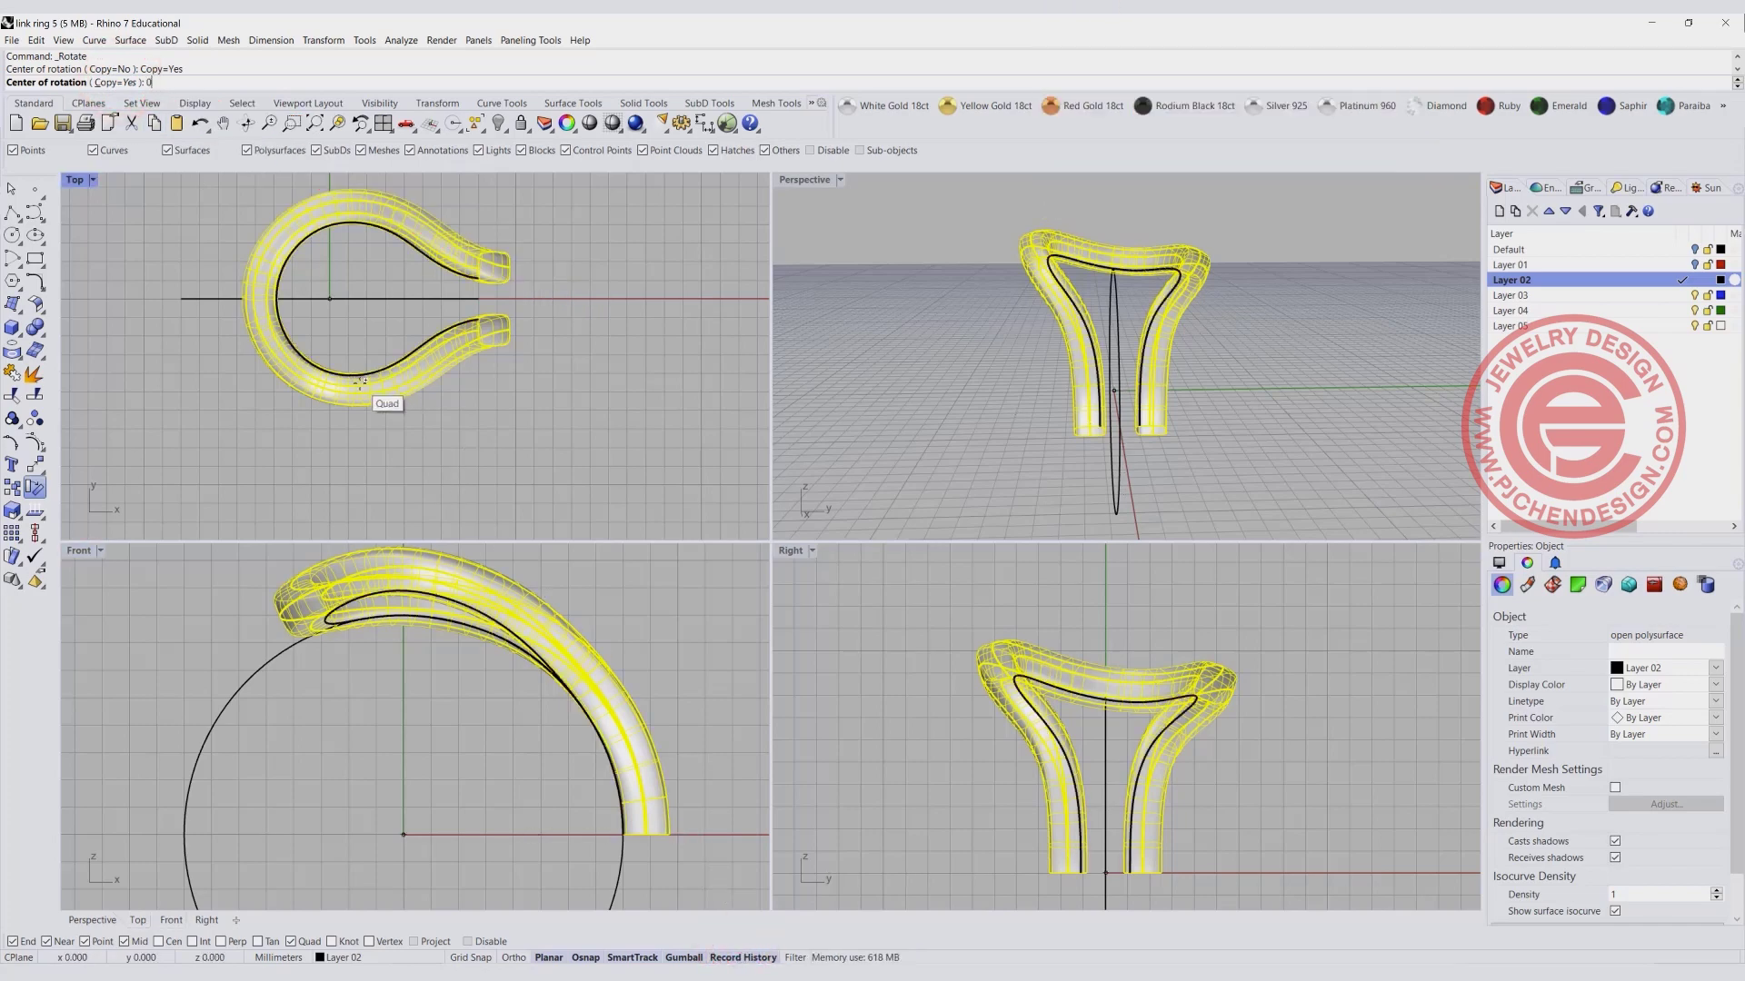
{"action": "type", "text": "0"}
{"action": "key", "text": "Return"}
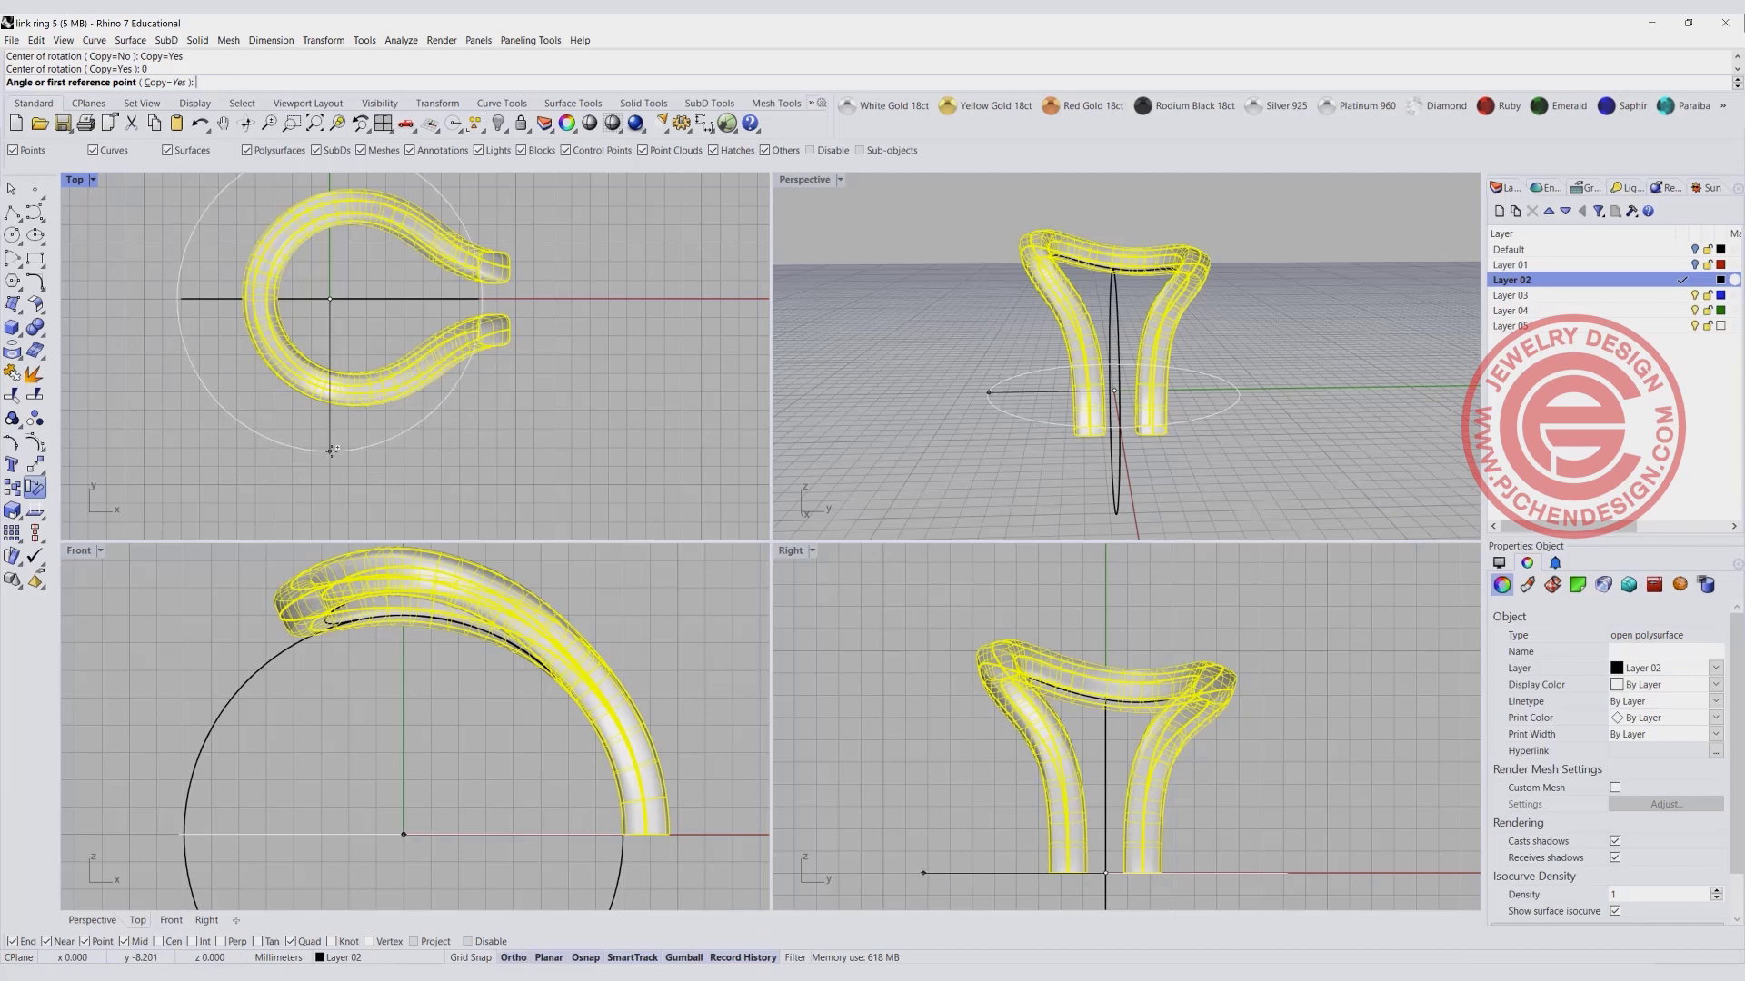
Swing the copy from the circle's bottom to its top with Ortho off, then orbit the Perspective view.
{"action": "left_click", "coordinate": [331, 450]}
{"action": "key", "text": "F8"}
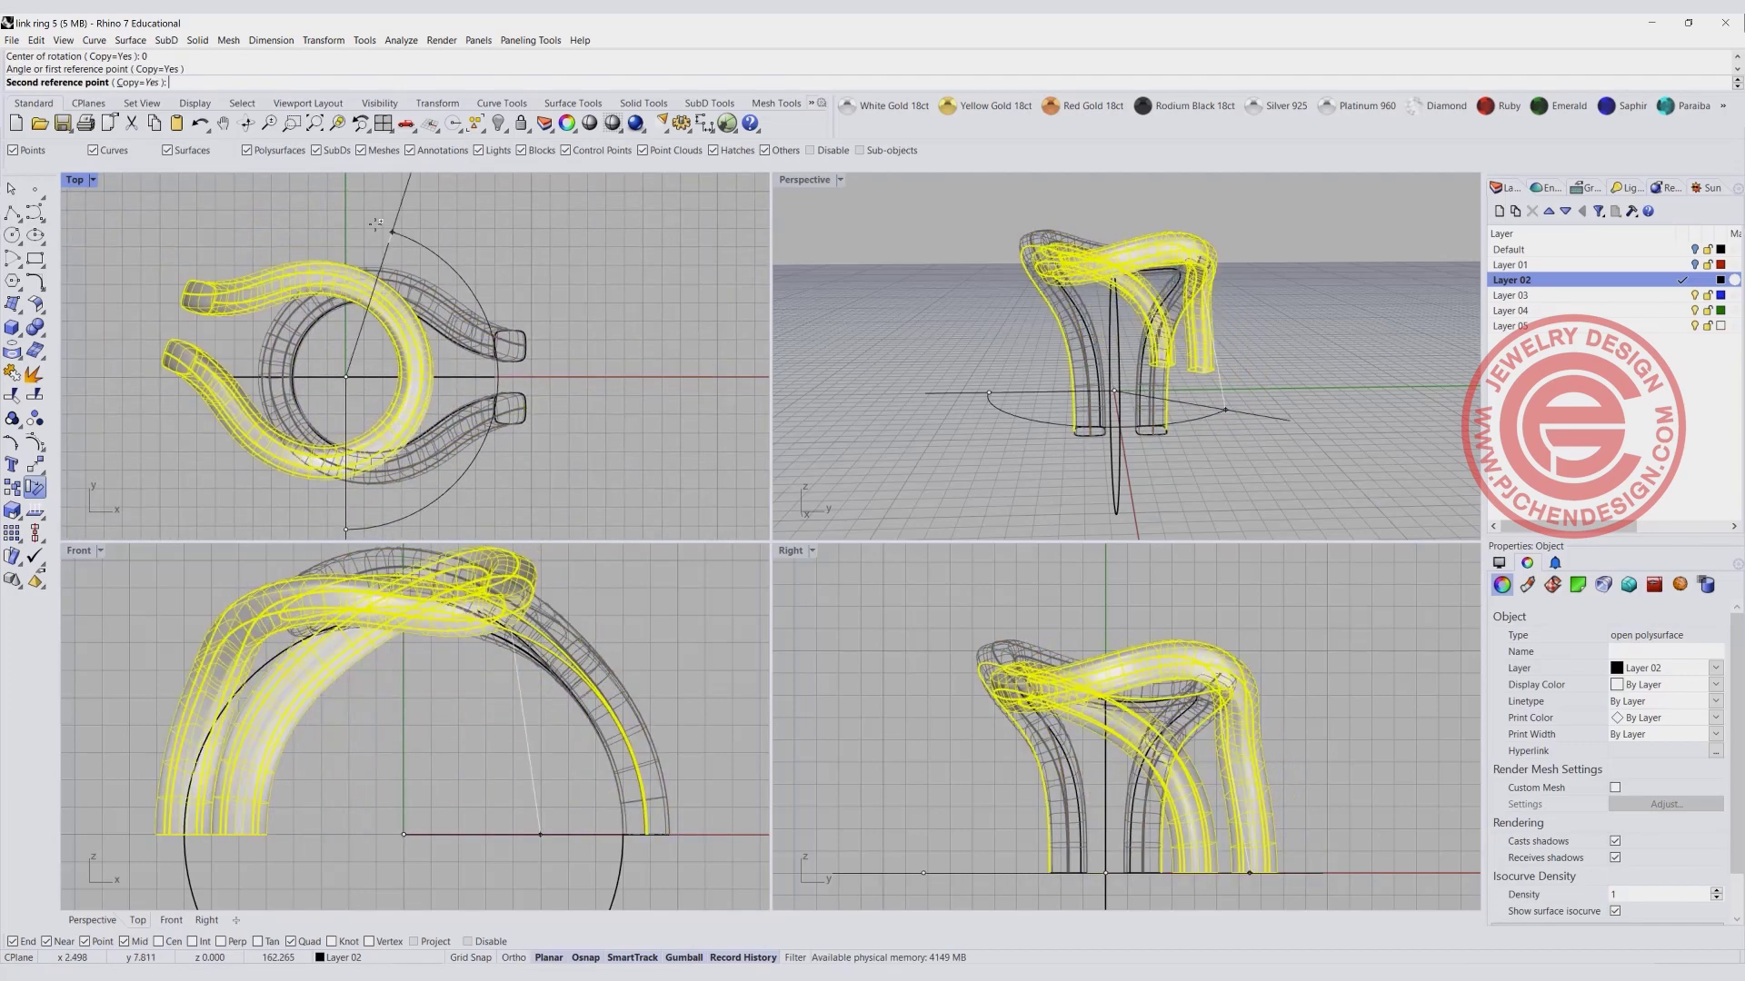
{"action": "left_click", "coordinate": [350, 198]}
{"action": "key", "text": "Return"}
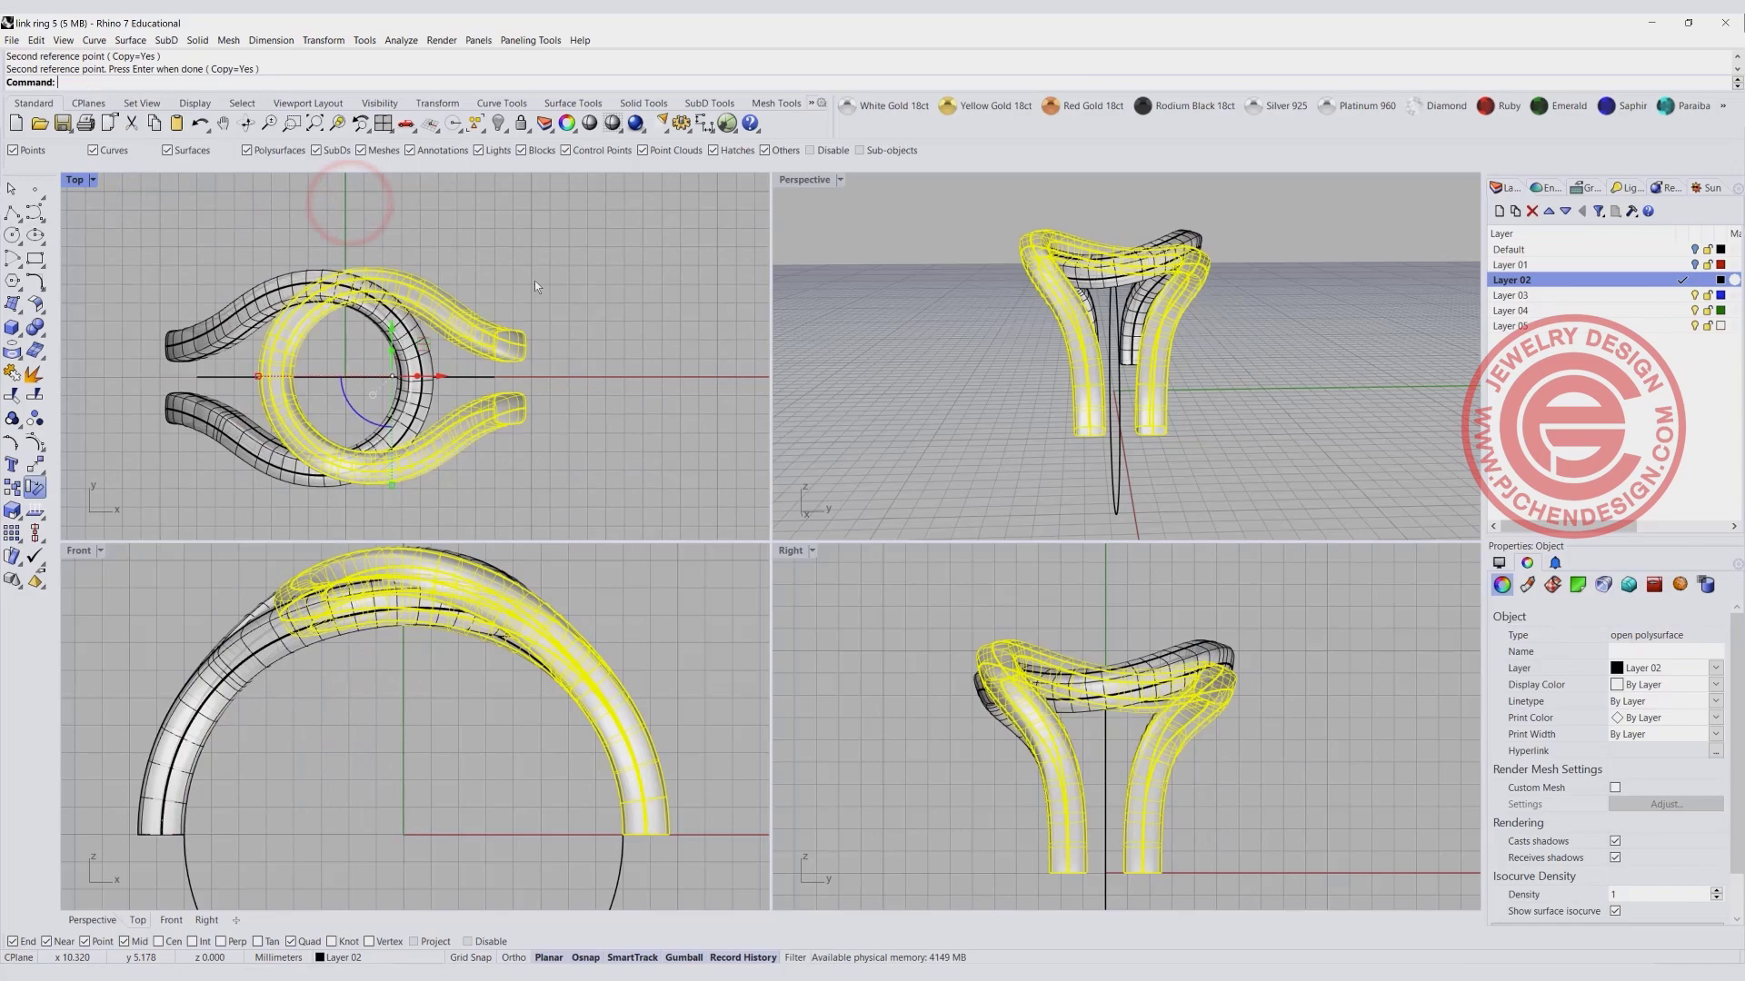
{"action": "left_click", "coordinate": [1005, 343]}
{"action": "right_click_drag", "start_coordinate": [1070, 354], "coordinate": [1236, 289]}
Zoom into the Top view and select the upper tube's closed end profile curve.
{"action": "scroll", "coordinate": [1149, 244], "scroll_direction": "up", "scroll_amount": 4}
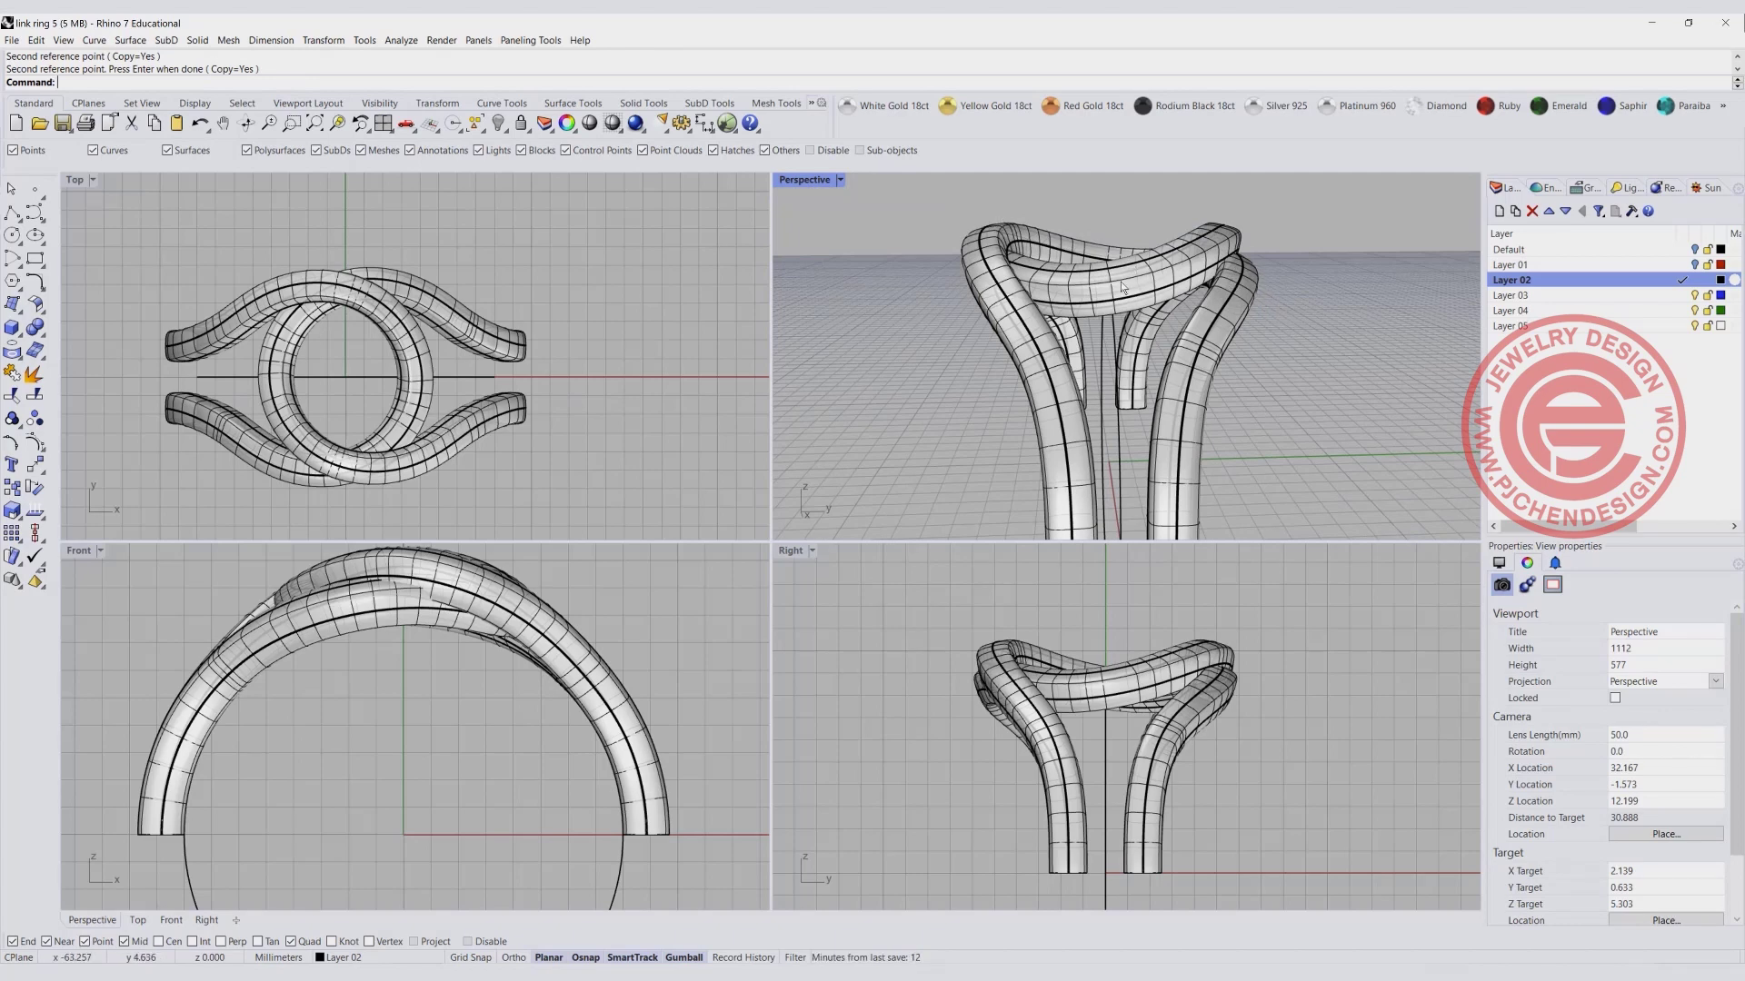
{"action": "scroll", "coordinate": [1122, 287], "scroll_direction": "down", "scroll_amount": 3}
{"action": "right_click_drag", "start_coordinate": [1122, 287], "coordinate": [1251, 450]}
{"action": "scroll", "coordinate": [529, 358], "scroll_direction": "up", "scroll_amount": 2}
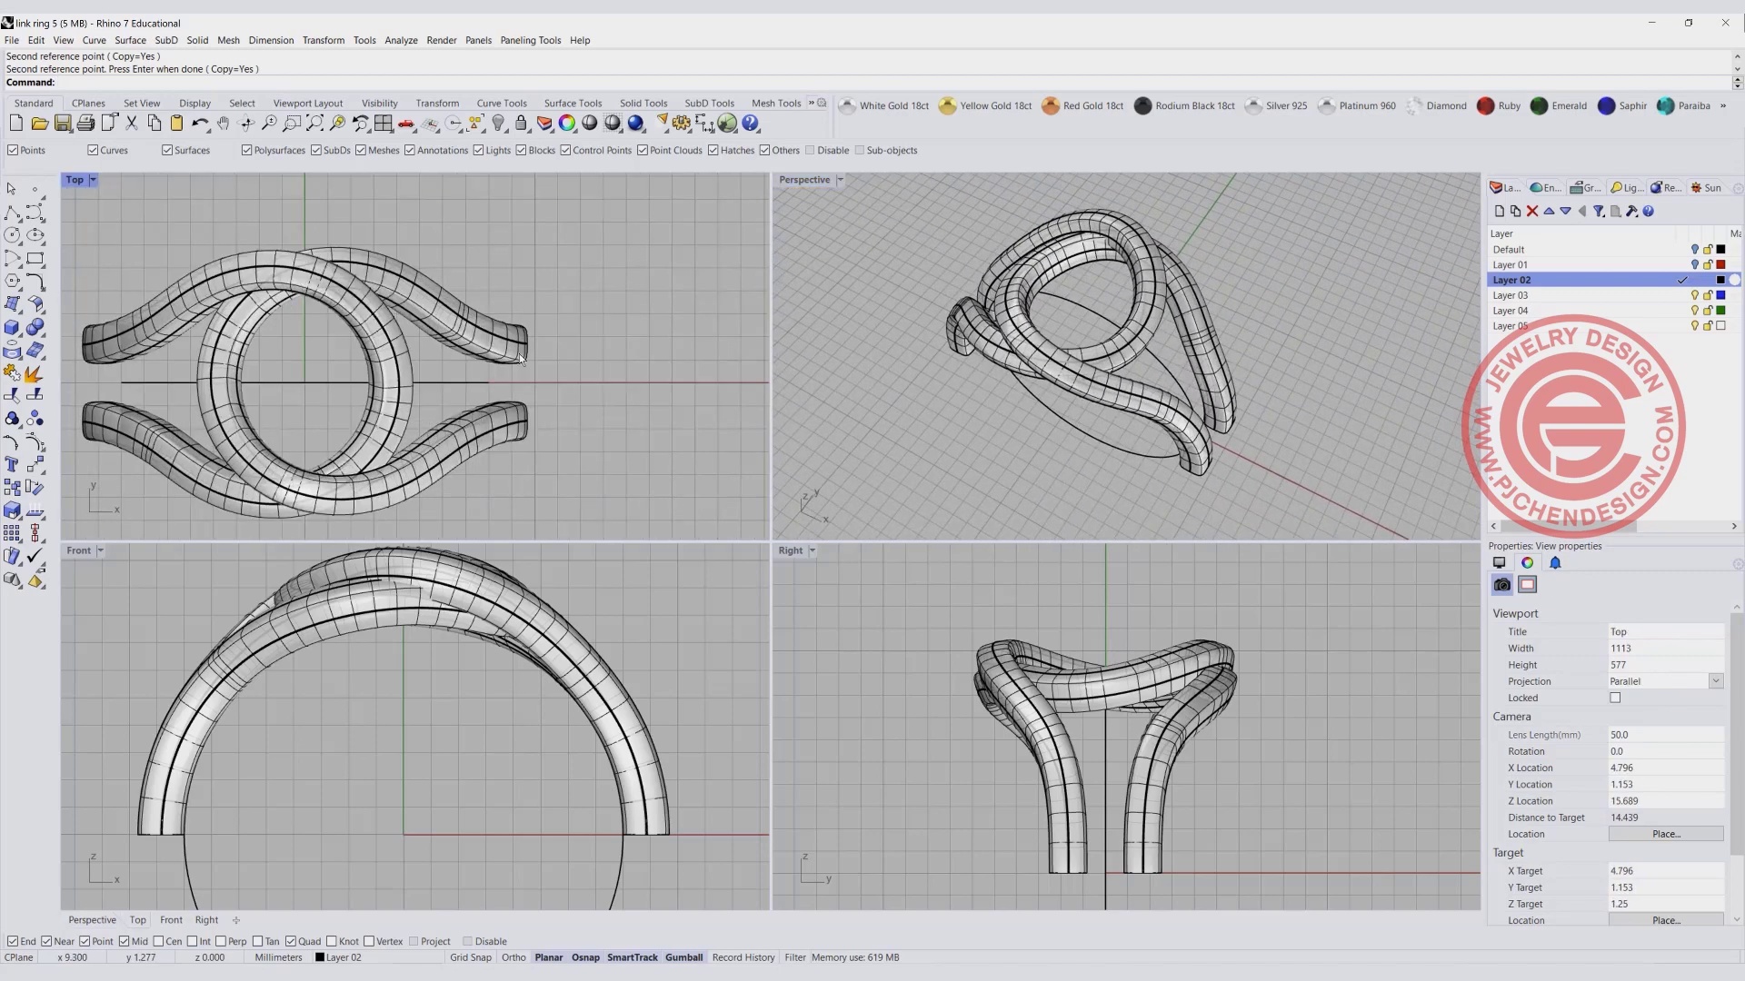
{"action": "scroll", "coordinate": [526, 358], "scroll_direction": "up", "scroll_amount": 2}
{"action": "left_click", "coordinate": [527, 358]}
{"action": "left_click", "coordinate": [571, 398]}
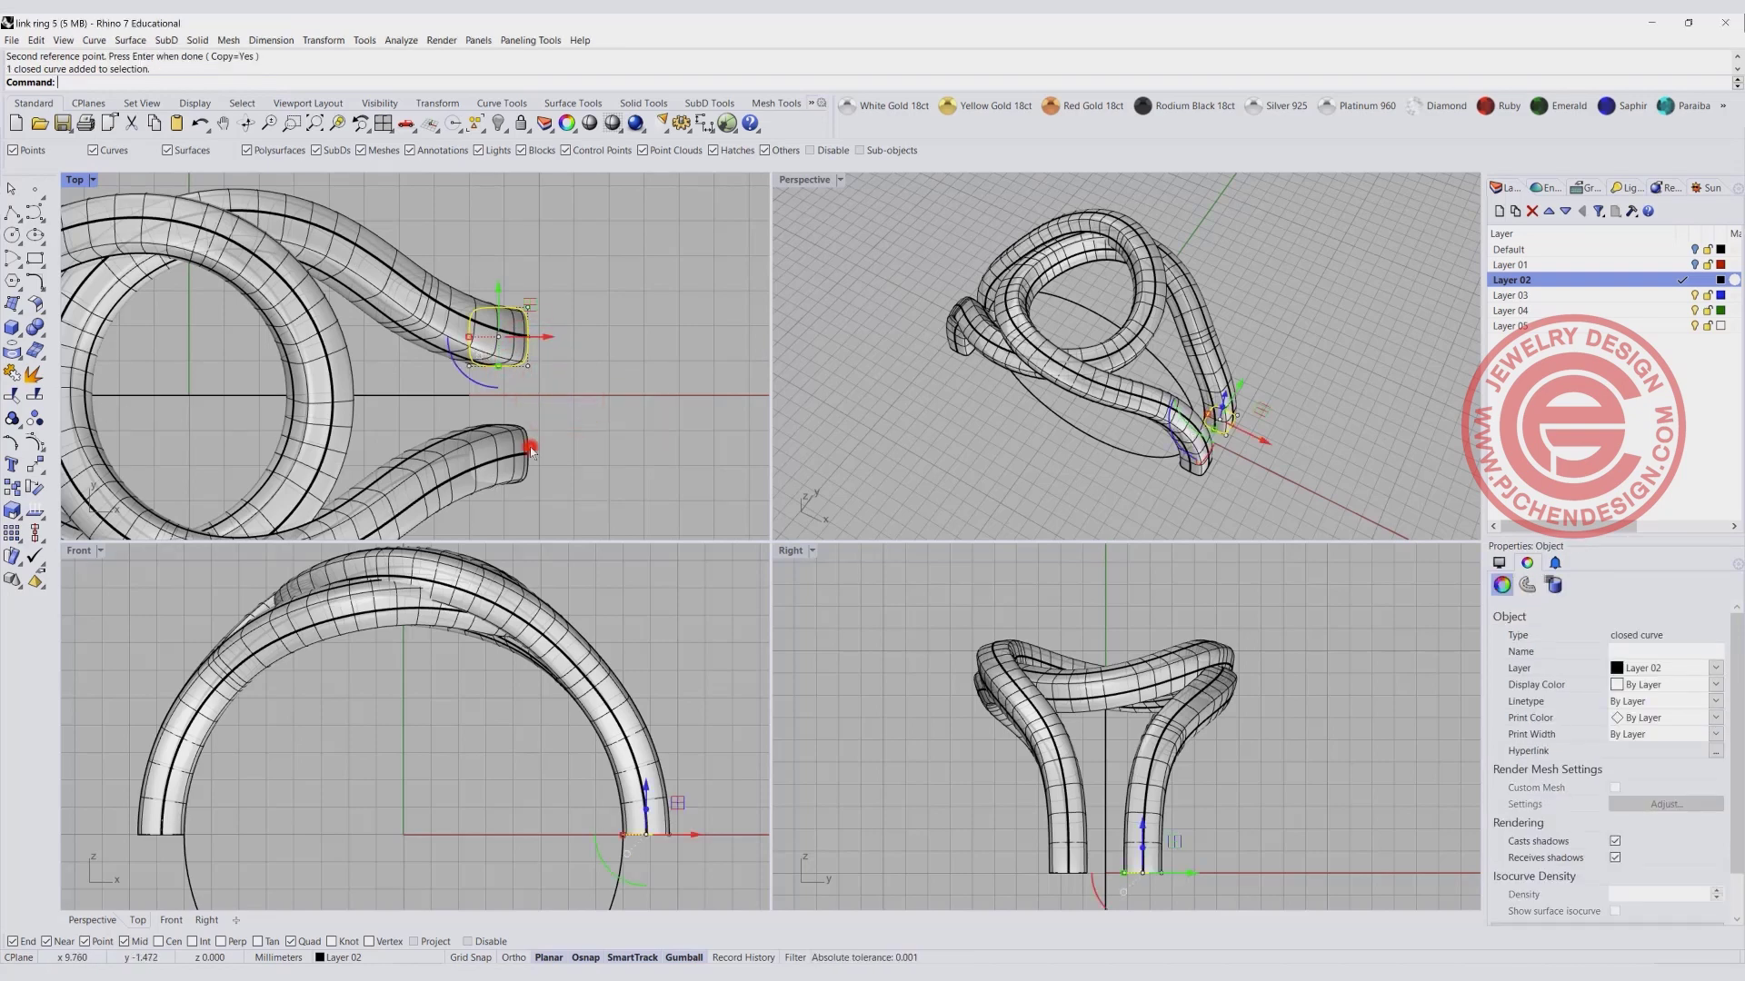
Select the upper tube's end profile curve and scale it 2-D by 1.8.
{"action": "left_click", "coordinate": [575, 489]}
{"action": "left_click", "coordinate": [534, 354]}
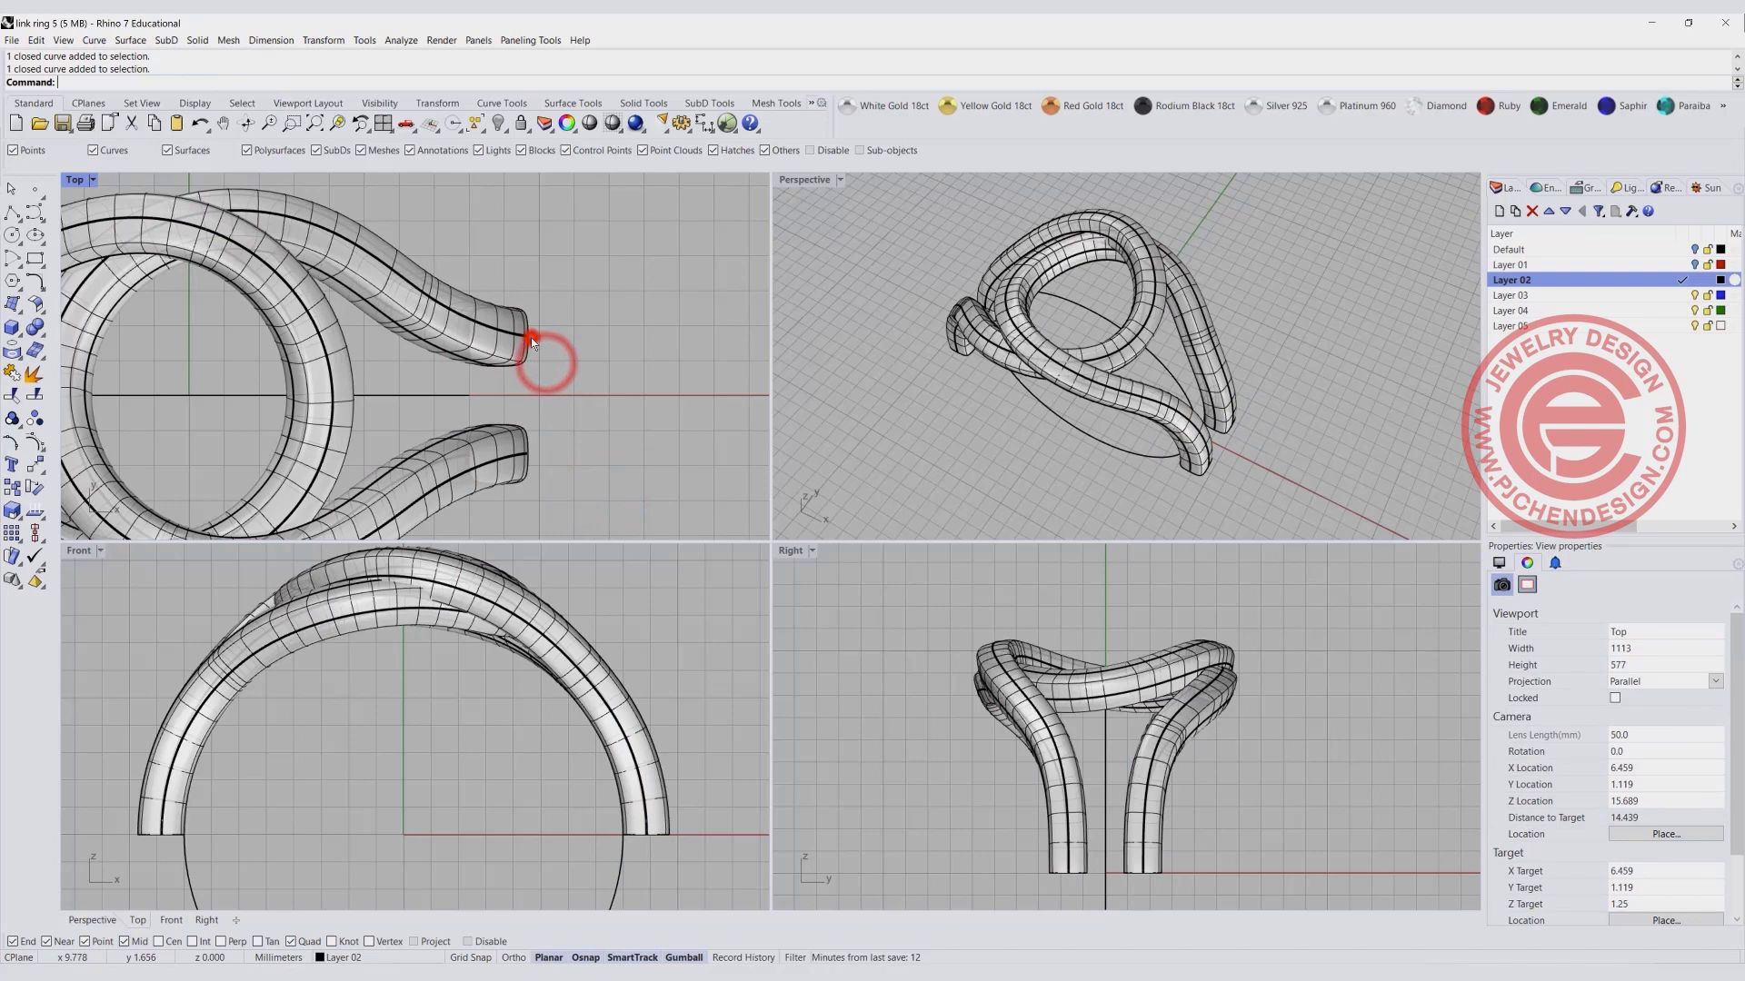
{"action": "left_click", "coordinate": [531, 336]}
{"action": "left_click", "coordinate": [572, 379]}
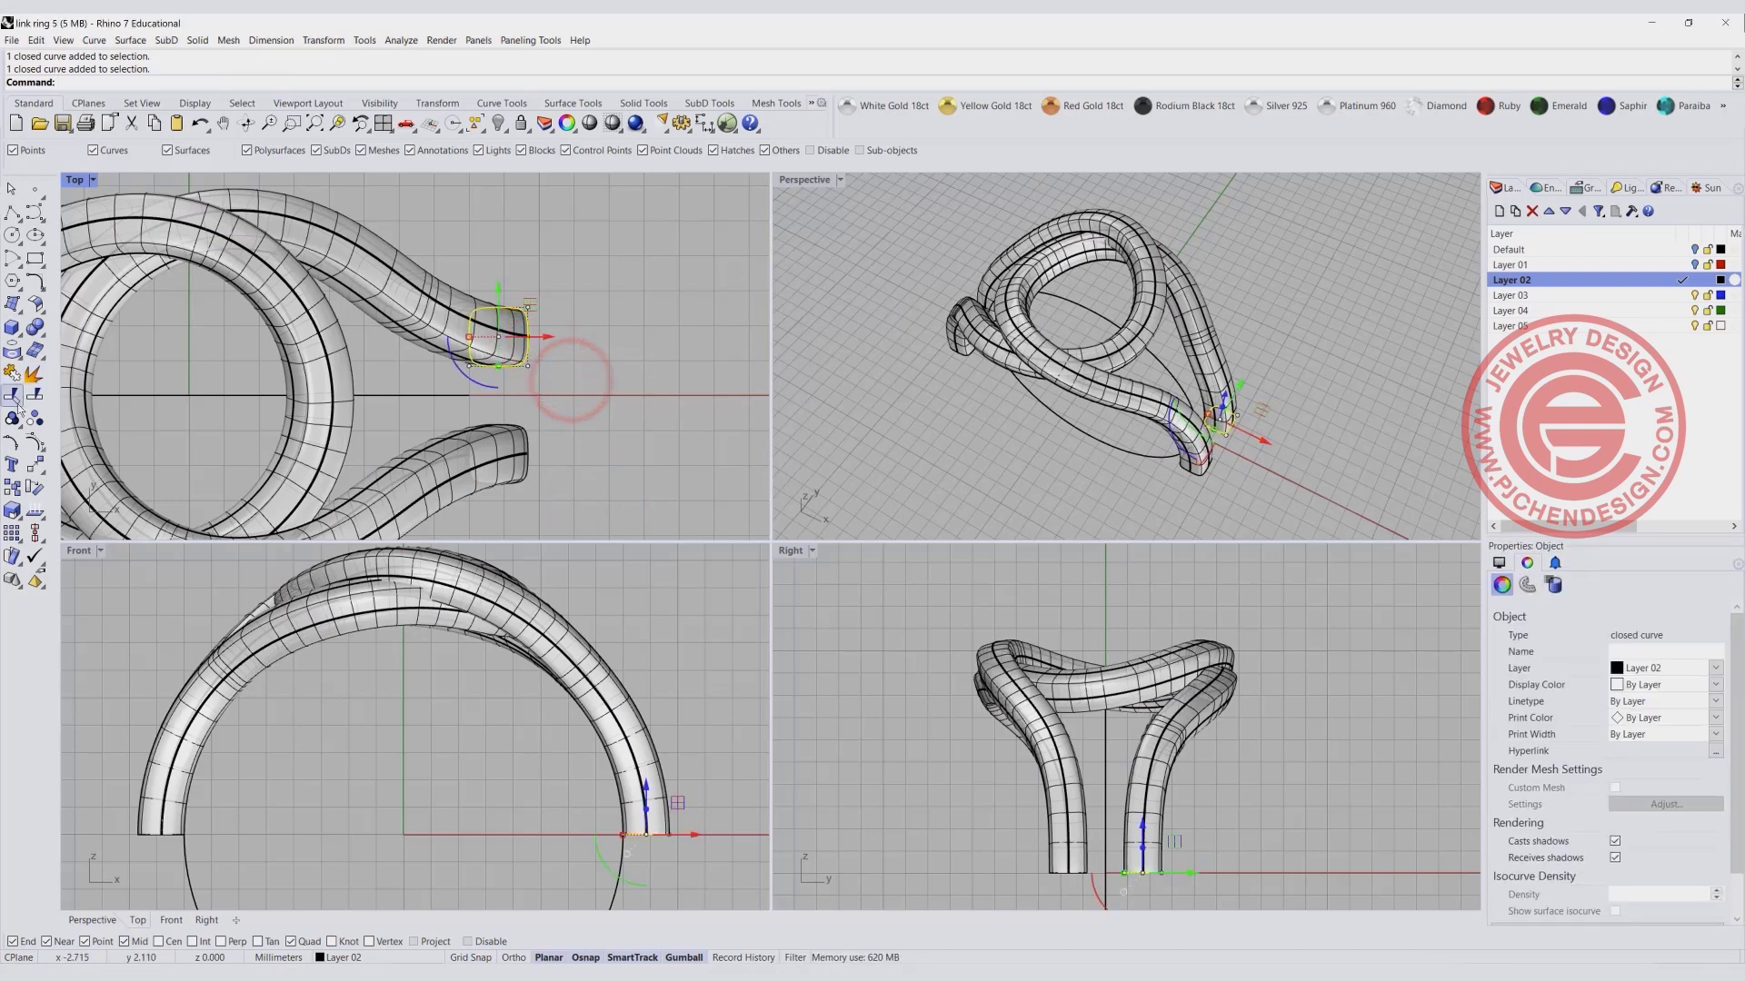
{"action": "left_click", "coordinate": [14, 511]}
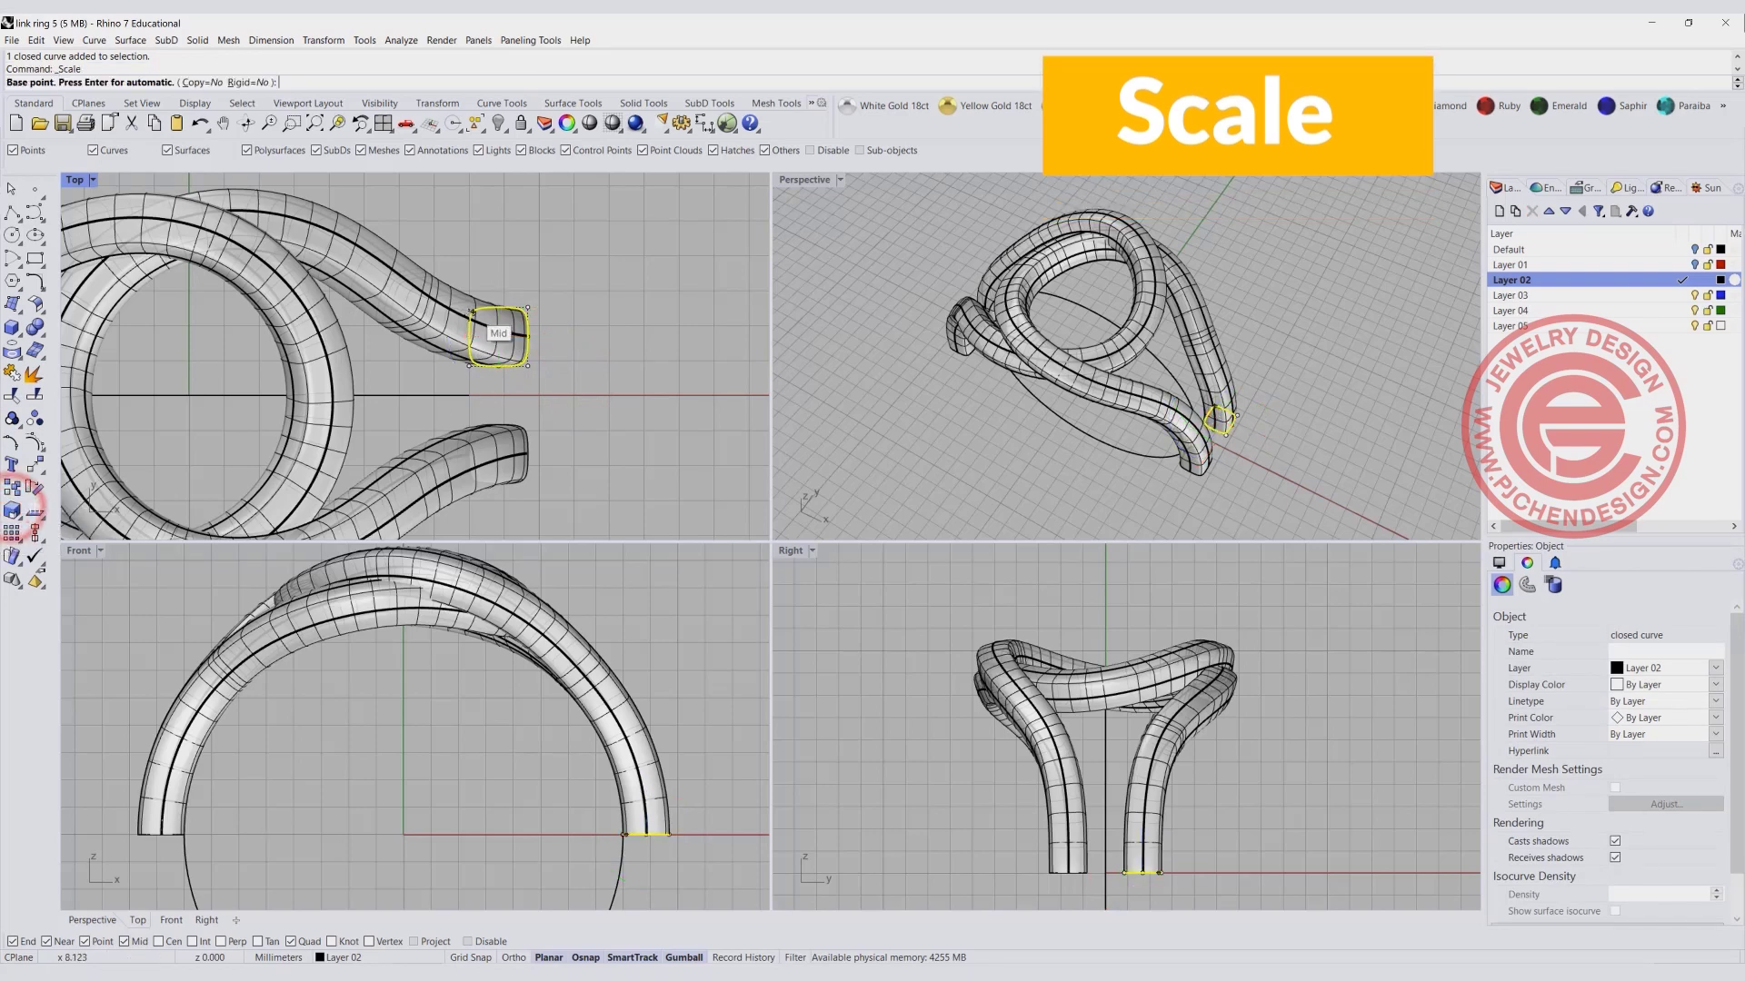
{"action": "left_click", "coordinate": [469, 336]}
{"action": "left_click", "coordinate": [529, 336]}
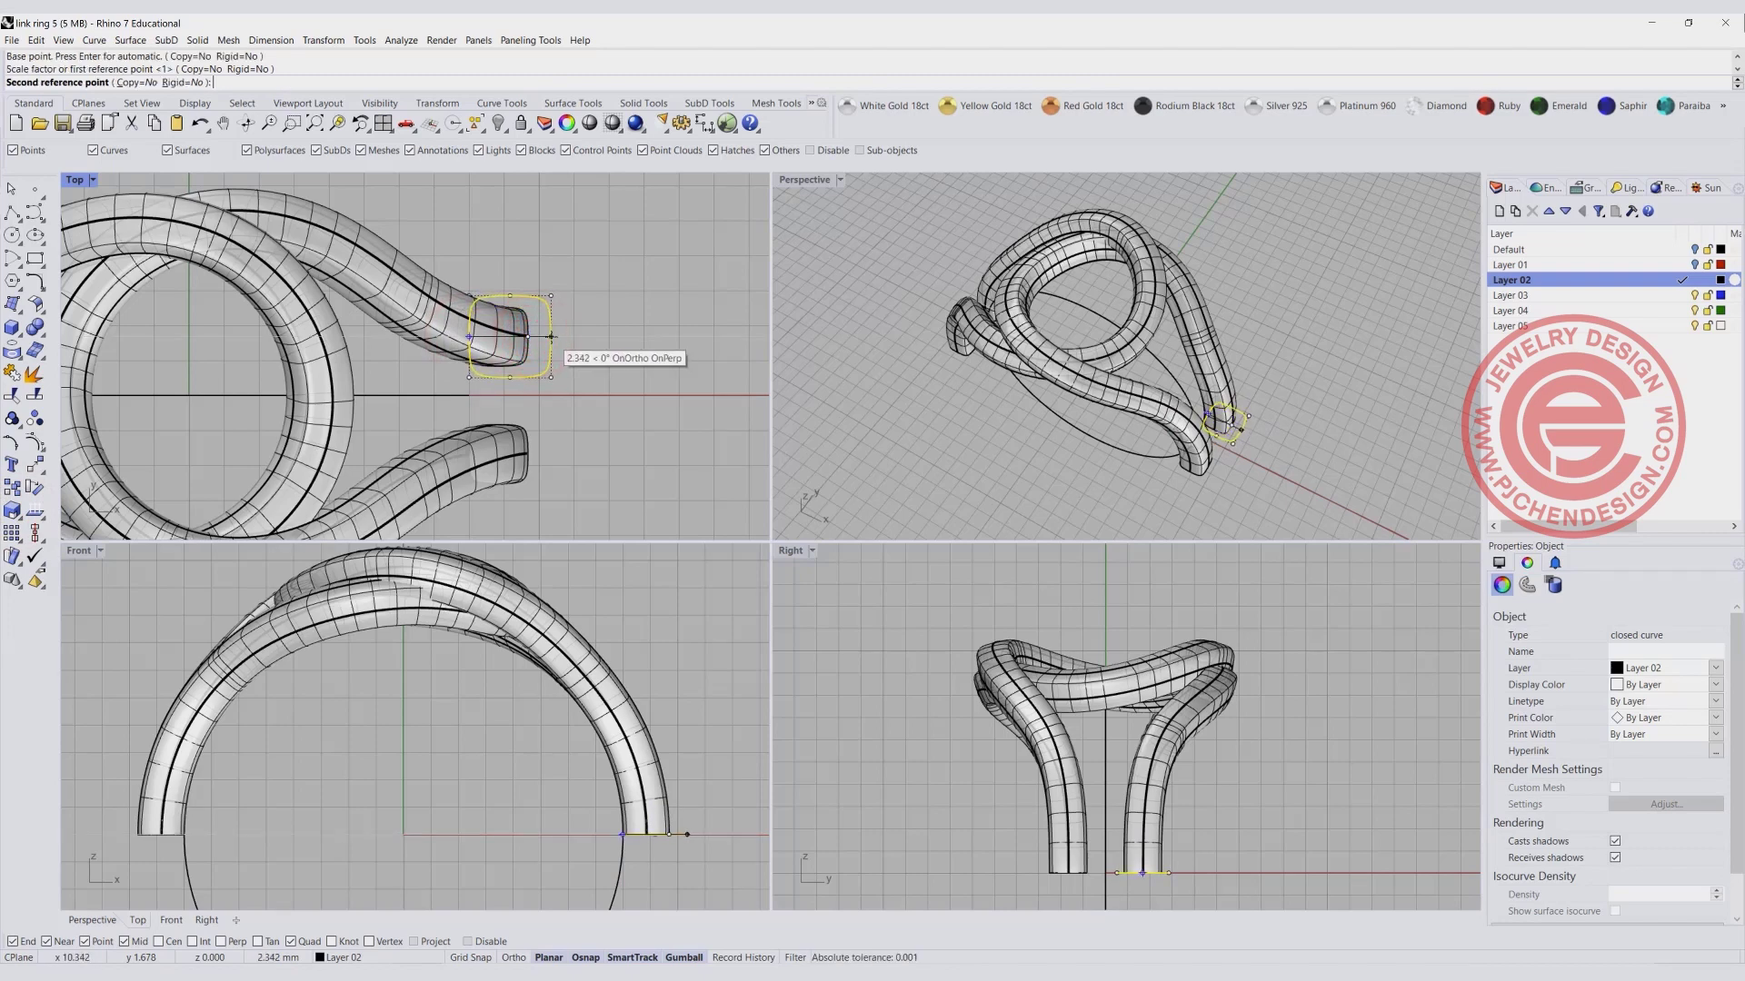
{"action": "type", "text": "1.8"}
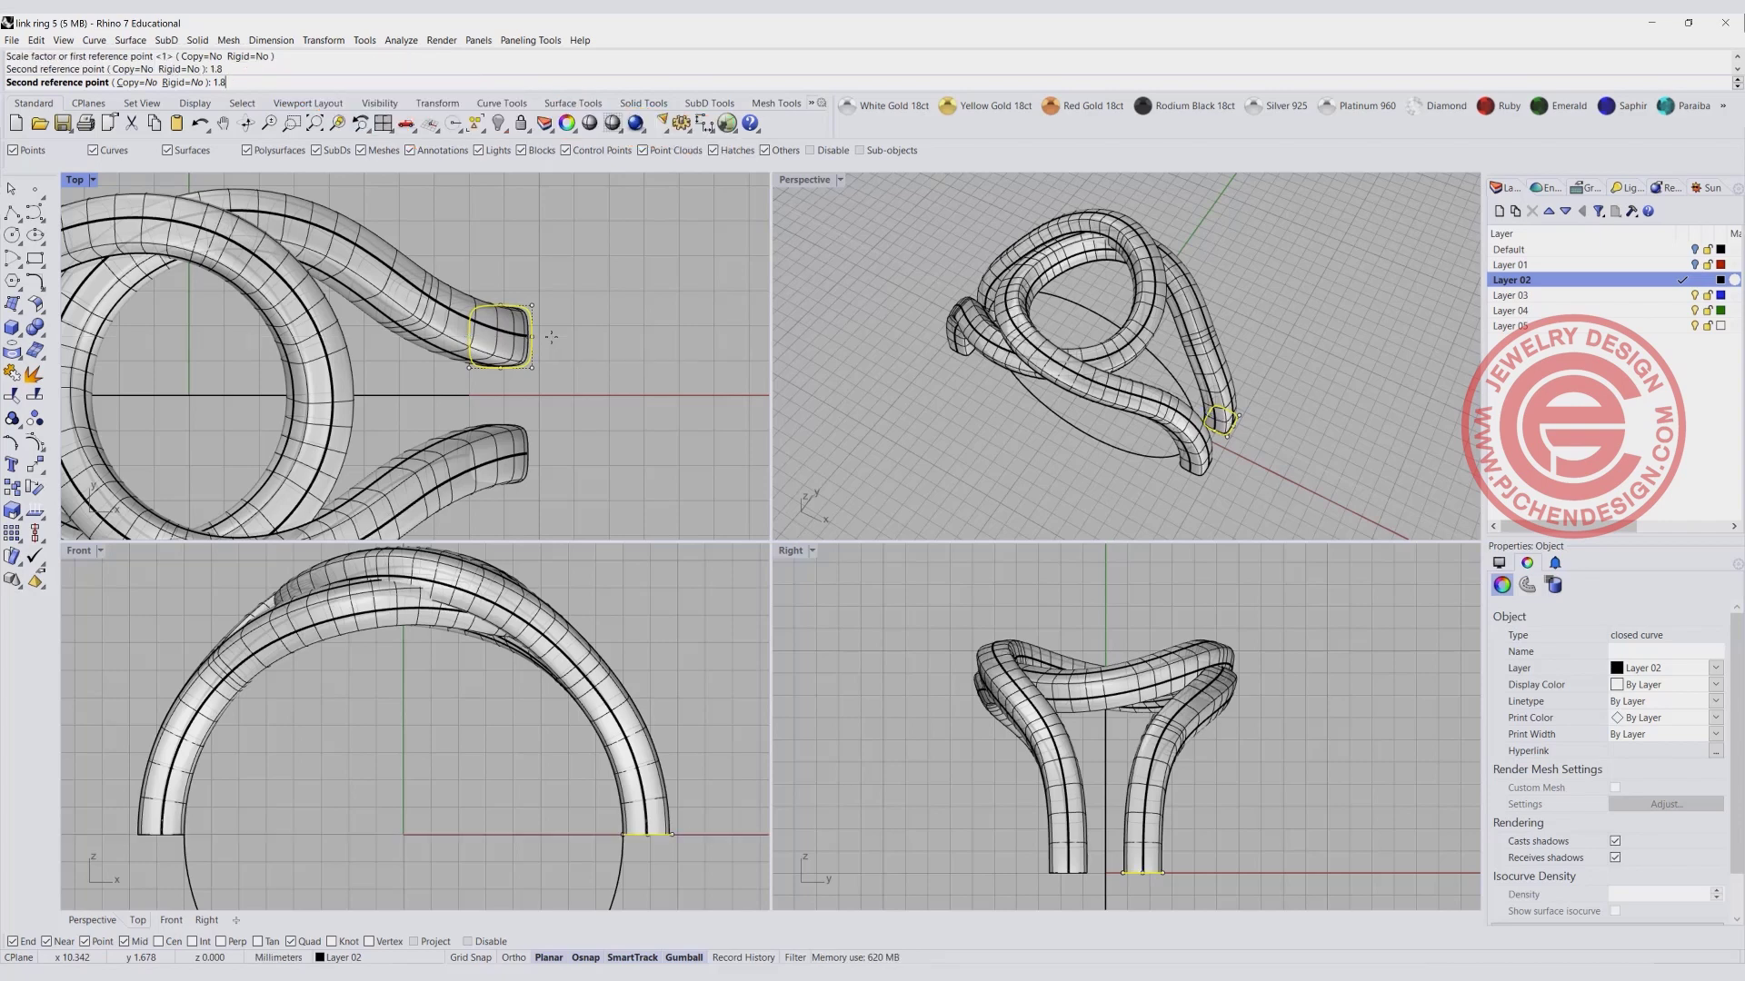
{"action": "key", "text": "Return"}
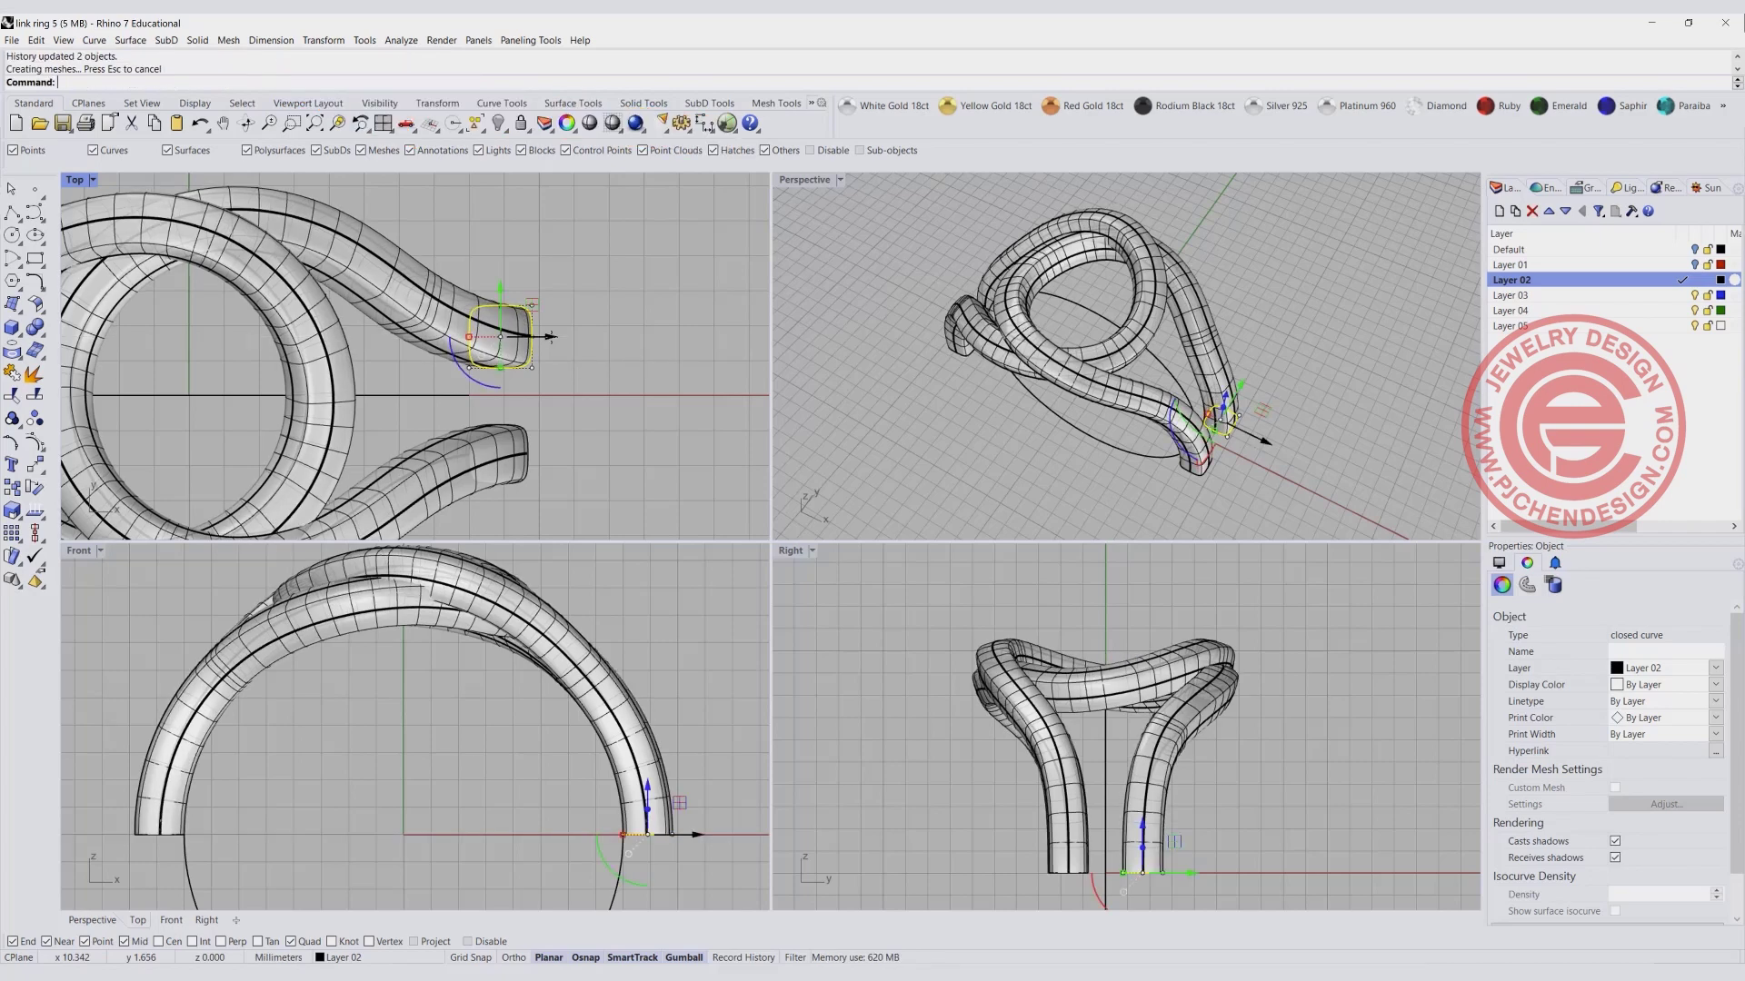
Select the lower tube's end profile and begin scaling it, abandoning a misplaced attempt.
{"action": "left_click", "coordinate": [529, 466]}
{"action": "right_click", "coordinate": [530, 467]}
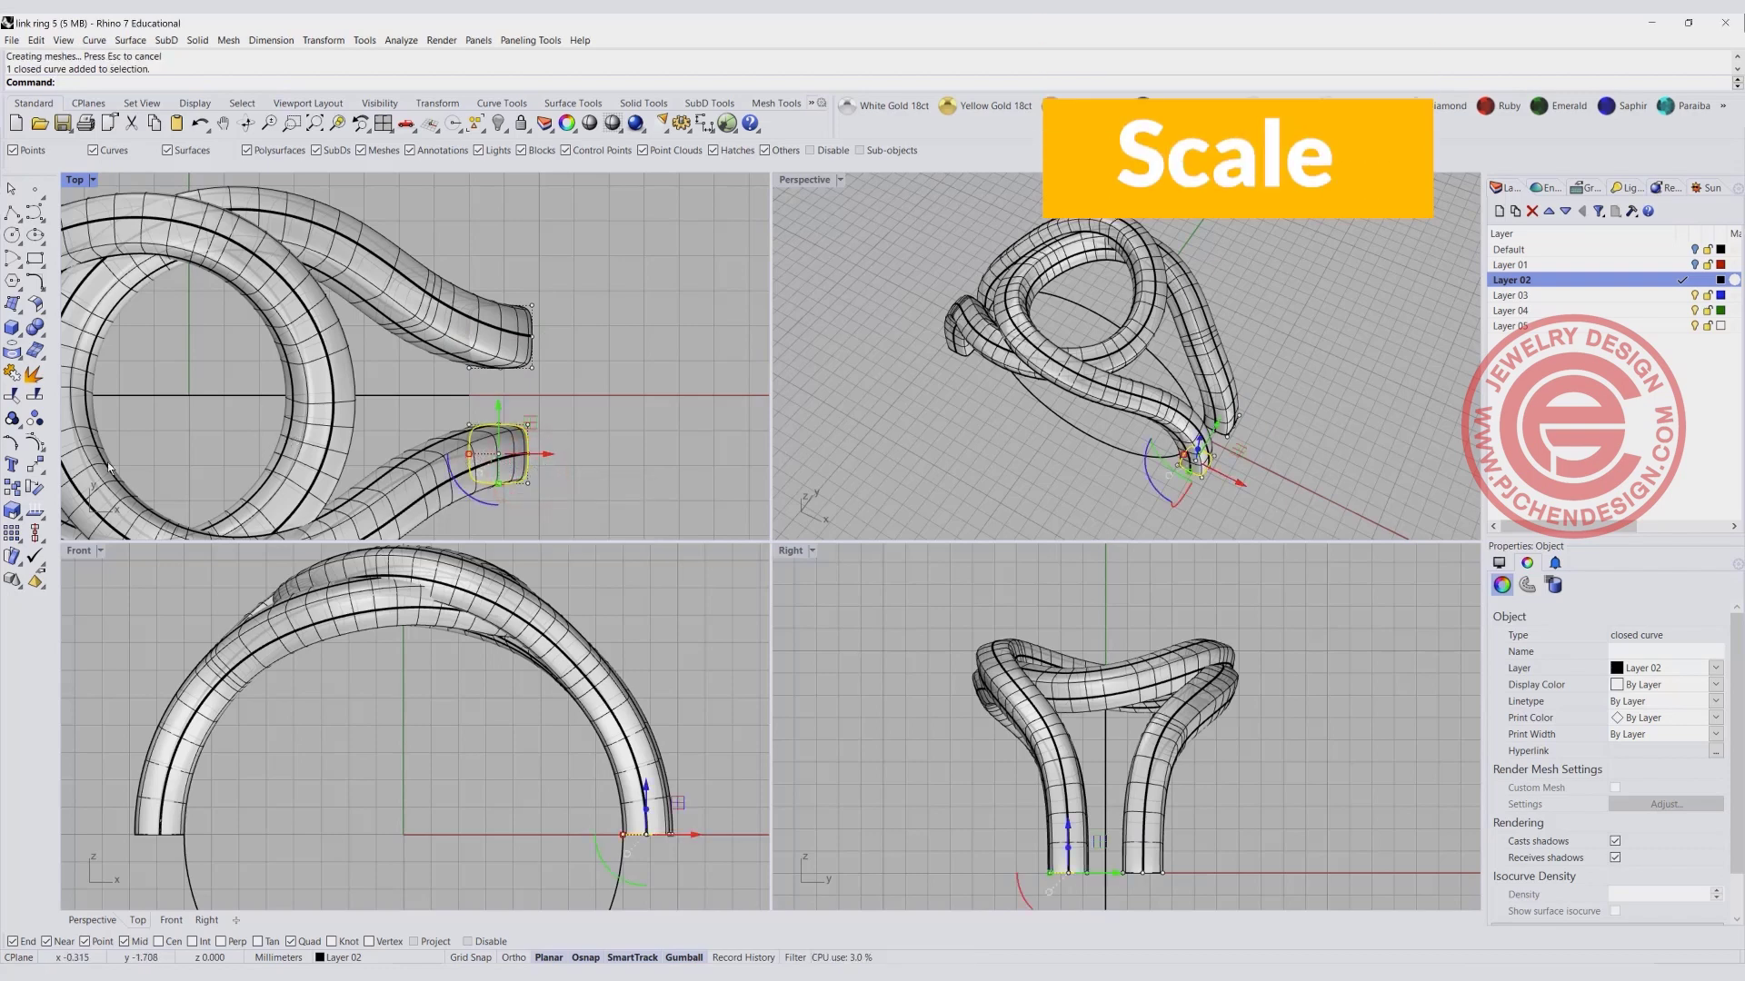
{"action": "left_click", "coordinate": [13, 510]}
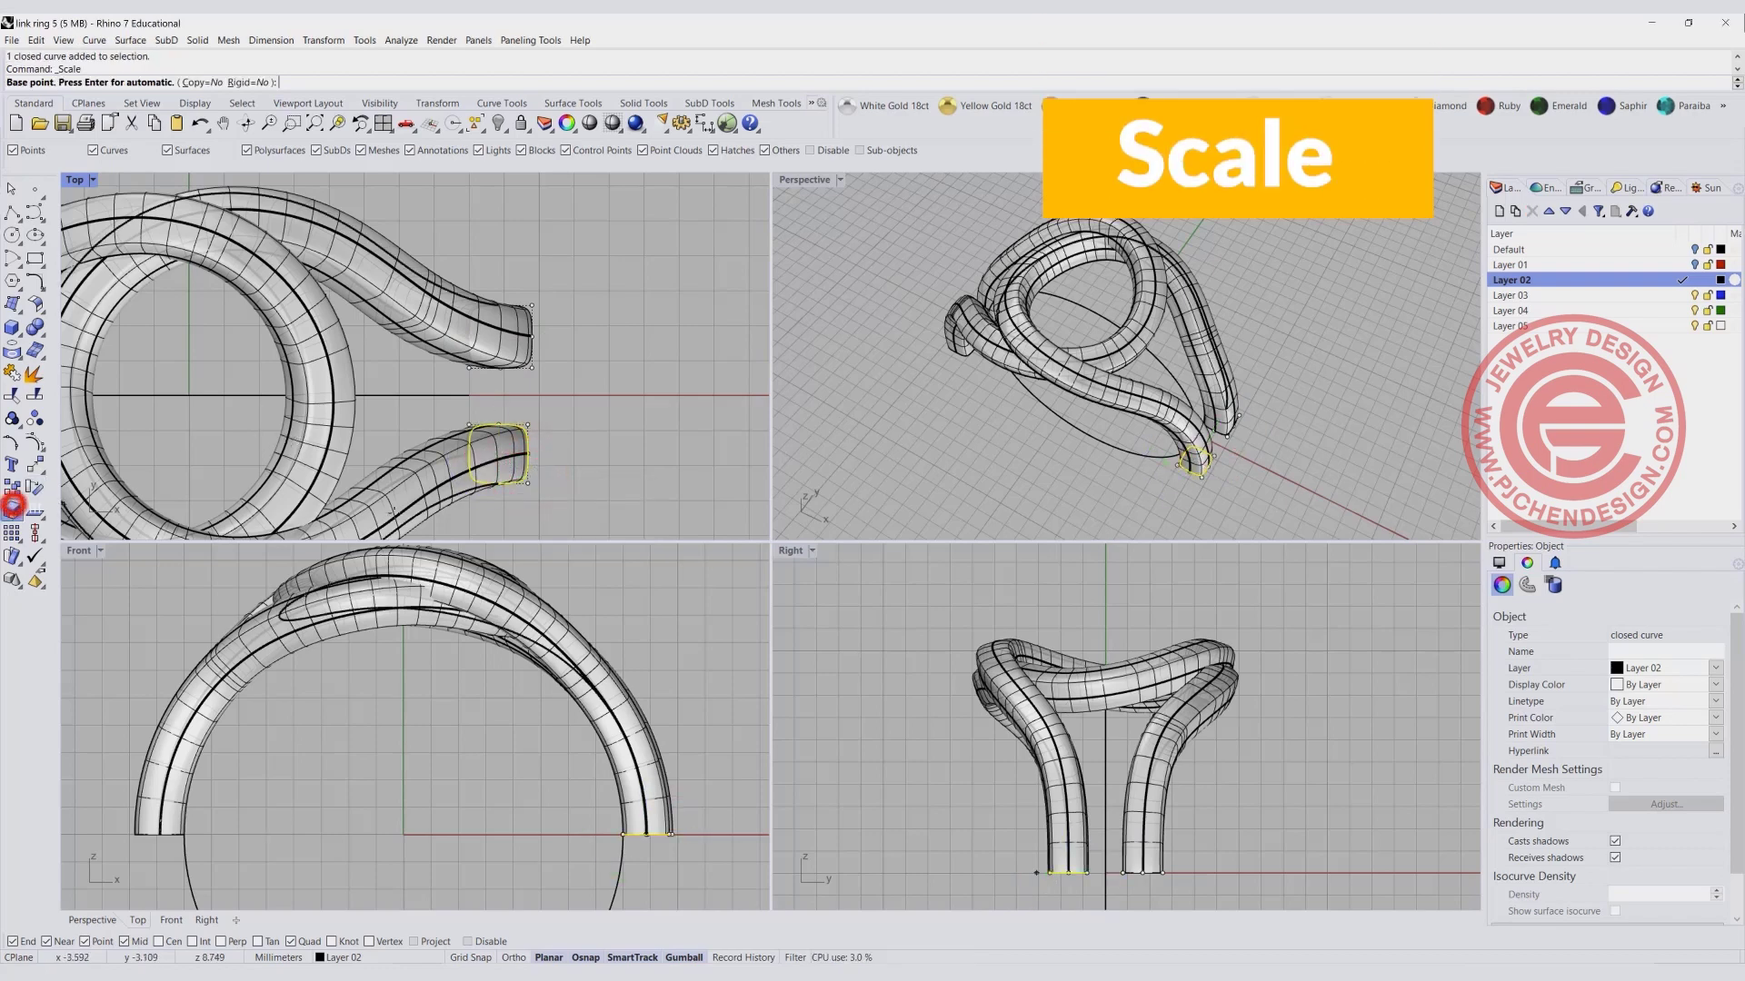
{"action": "left_click", "coordinate": [468, 459]}
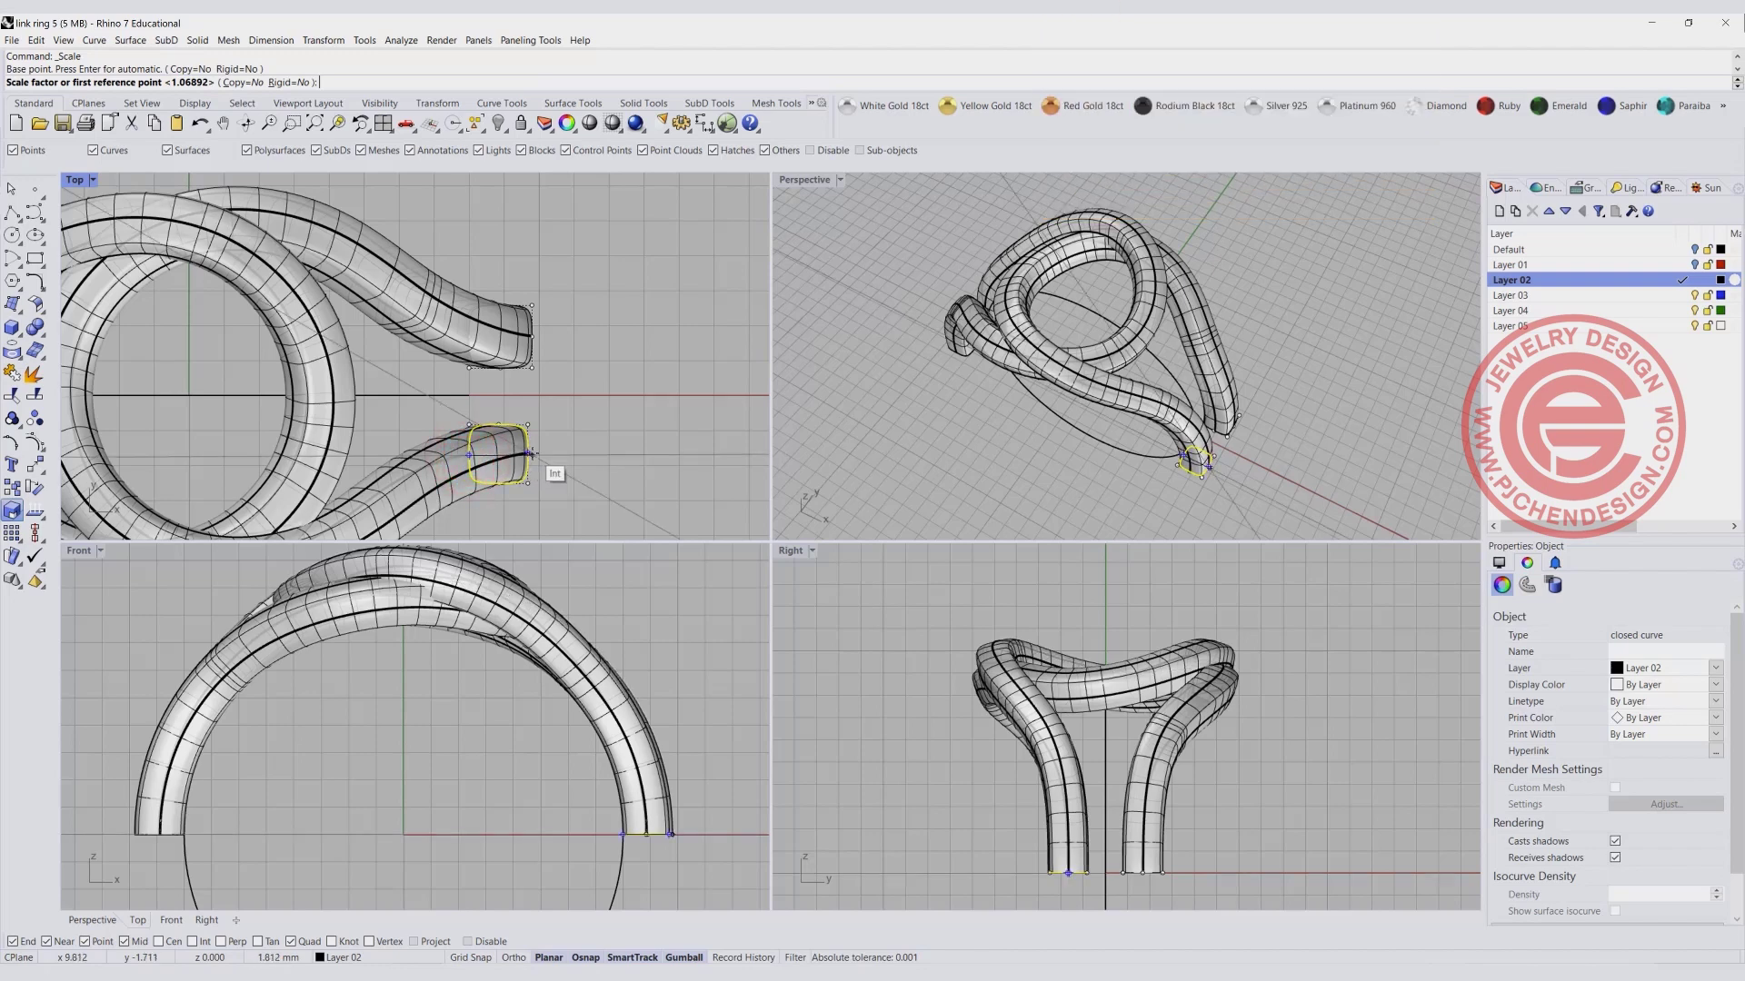
{"action": "left_click", "coordinate": [532, 453]}
{"action": "key", "text": "Escape"}
Scale the lower end profile by 1.8 from its end point.
{"action": "right_click", "coordinate": [472, 458]}
{"action": "scroll", "coordinate": [471, 459], "scroll_direction": "up", "scroll_amount": 6}
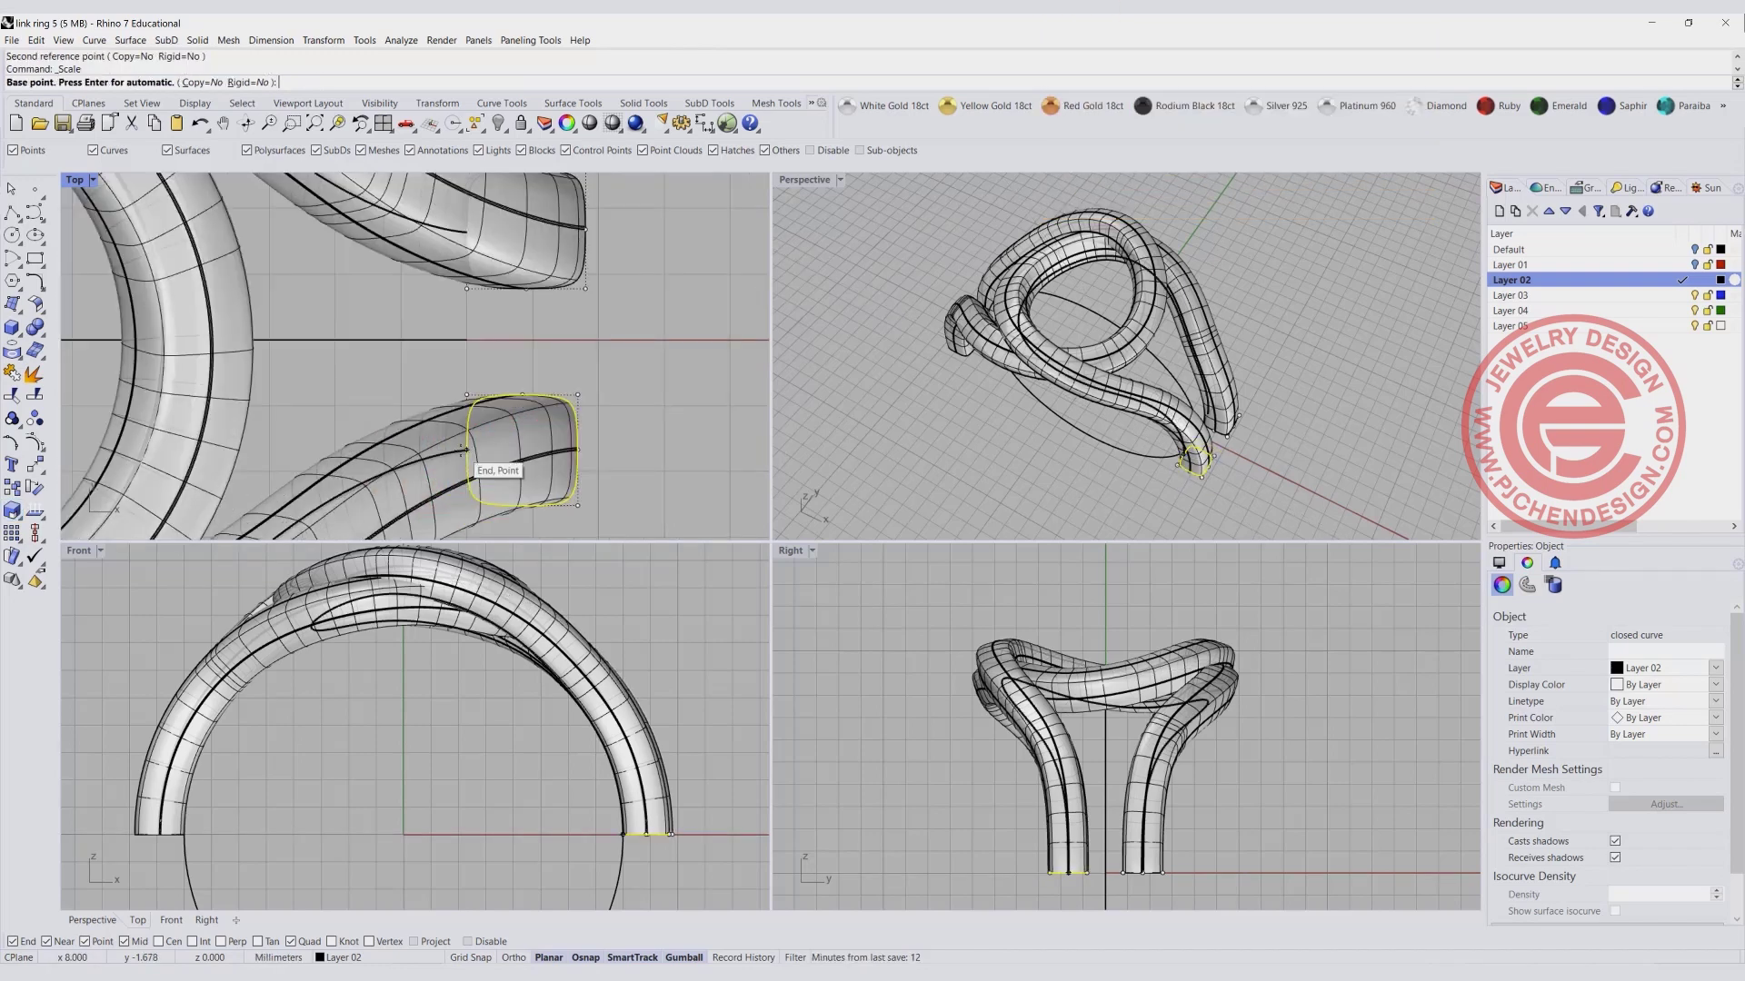
{"action": "left_click", "coordinate": [467, 452]}
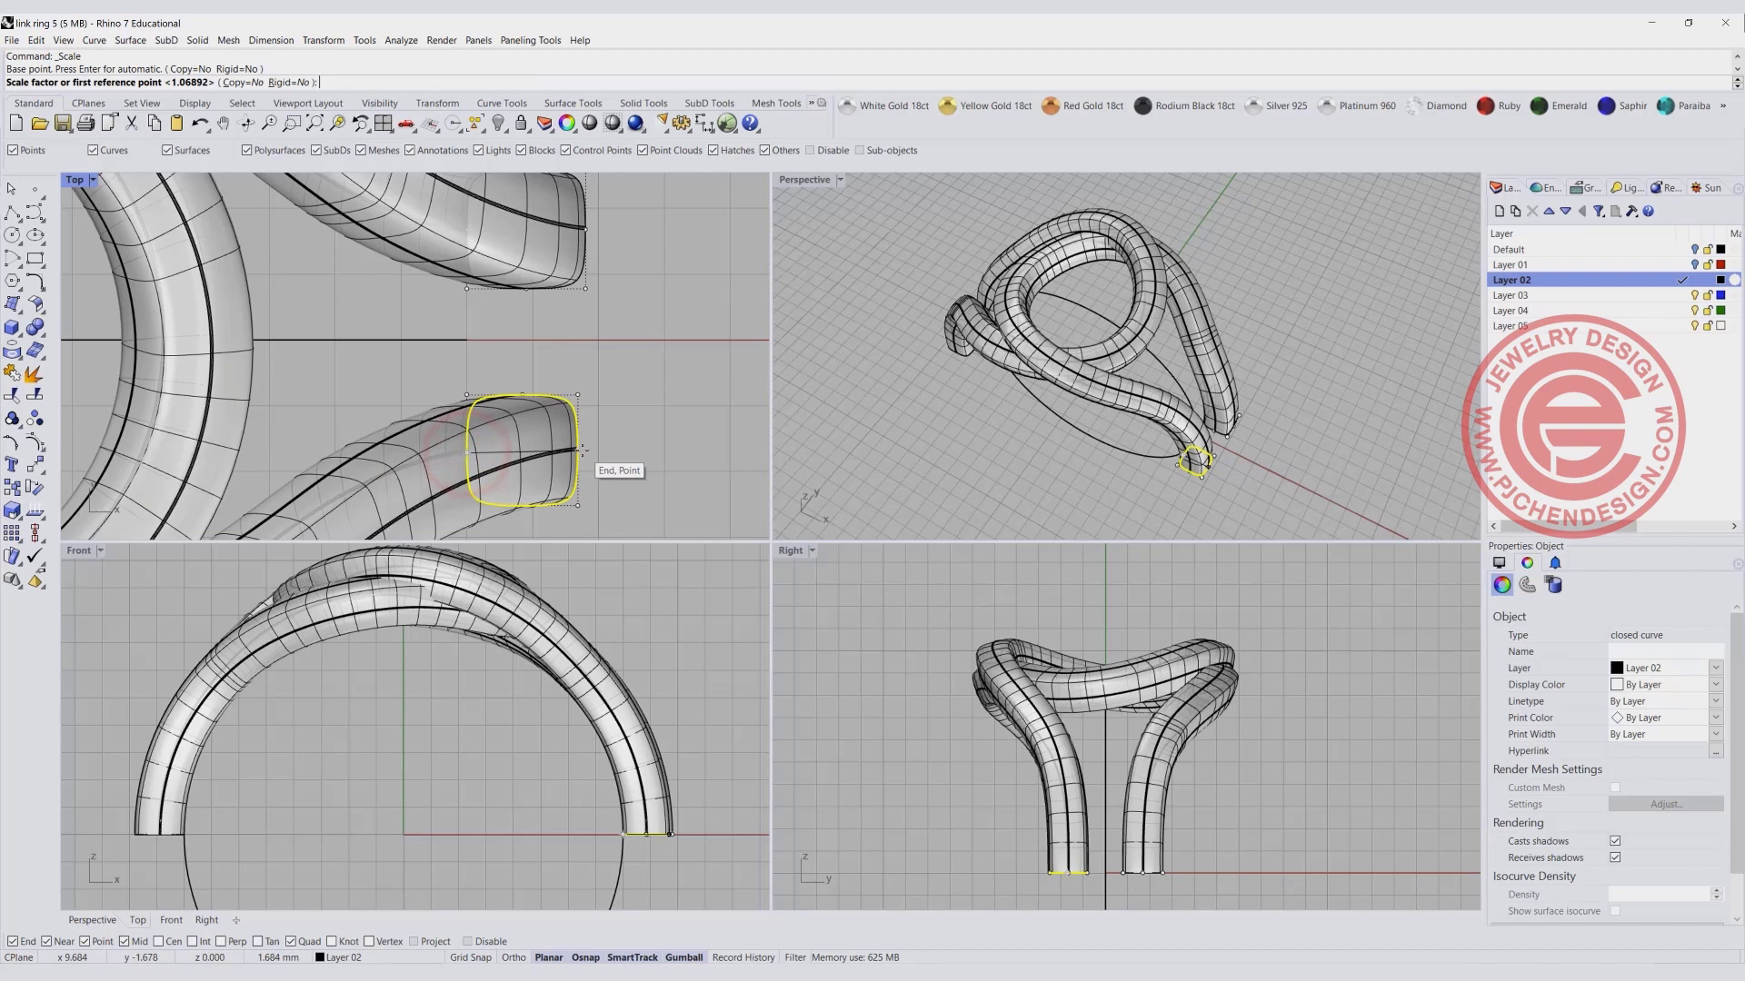
{"action": "left_click", "coordinate": [580, 450]}
{"action": "type", "text": "1.8"}
{"action": "key", "text": "Return"}
Clear the selection and pick the lower tube end to reach its profile.
{"action": "scroll", "coordinate": [662, 241], "scroll_direction": "down", "scroll_amount": 3}
{"action": "left_click", "coordinate": [649, 256]}
{"action": "left_click", "coordinate": [636, 314]}
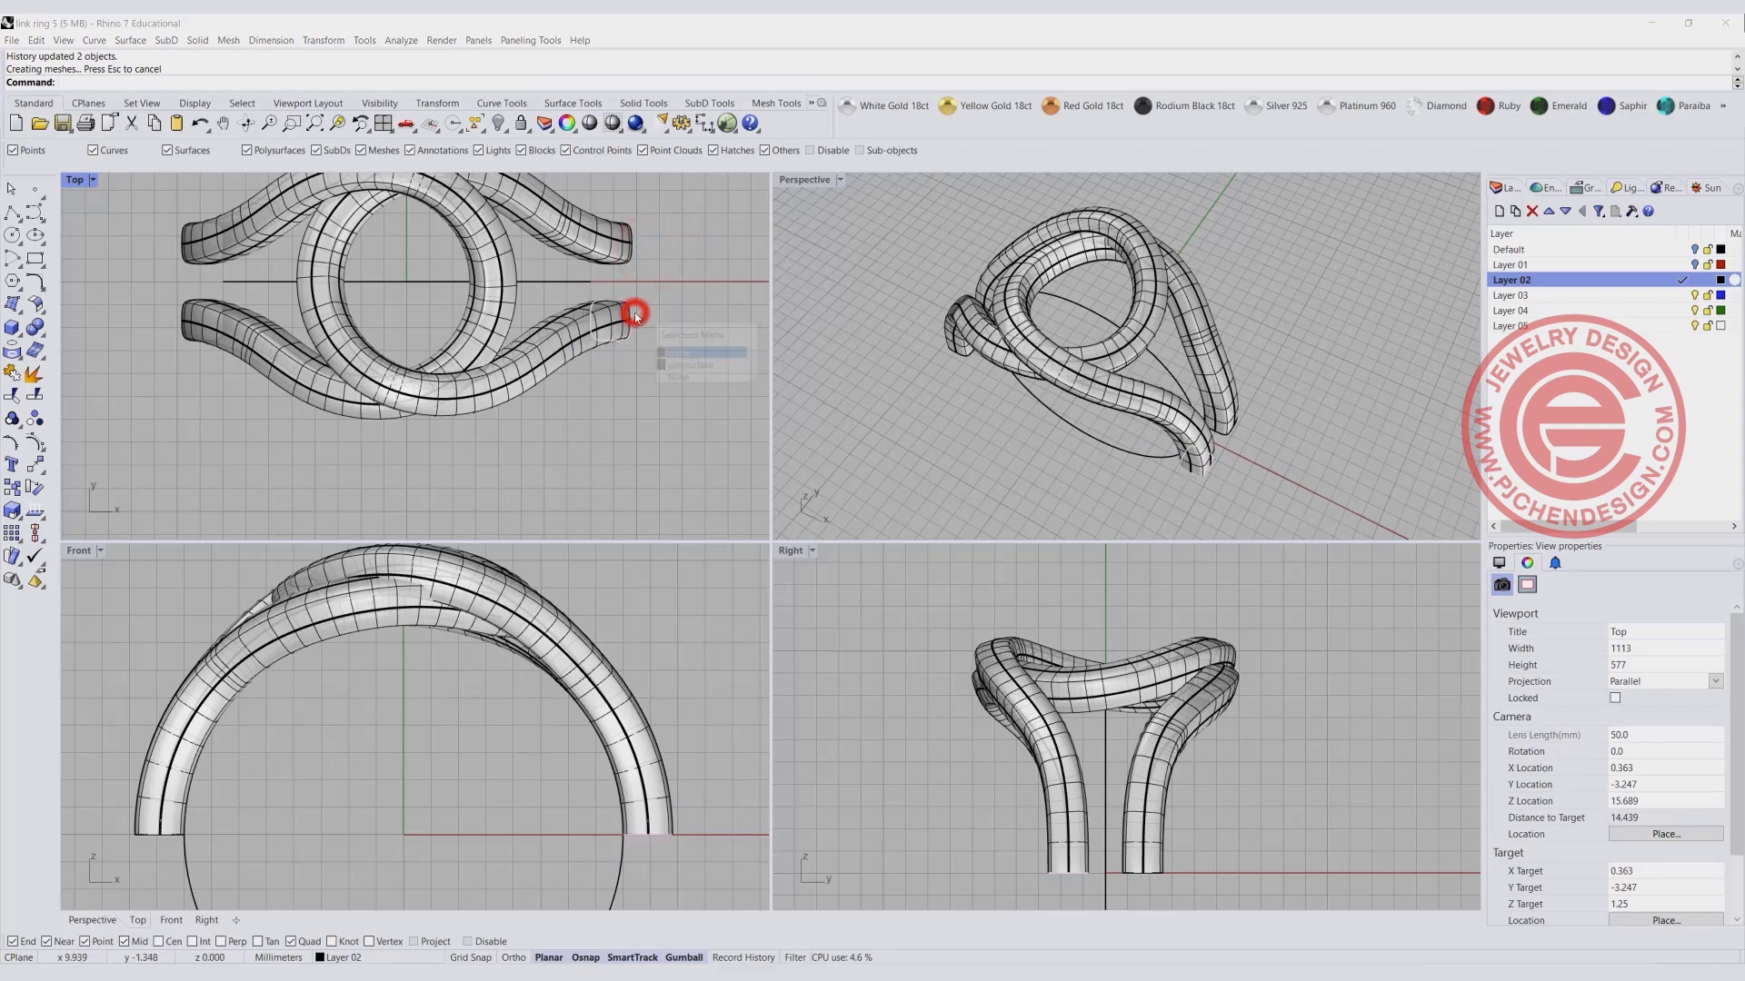
Move the lower end profile 0.3 mm along Y with the gumball.
{"action": "left_click", "coordinate": [686, 355]}
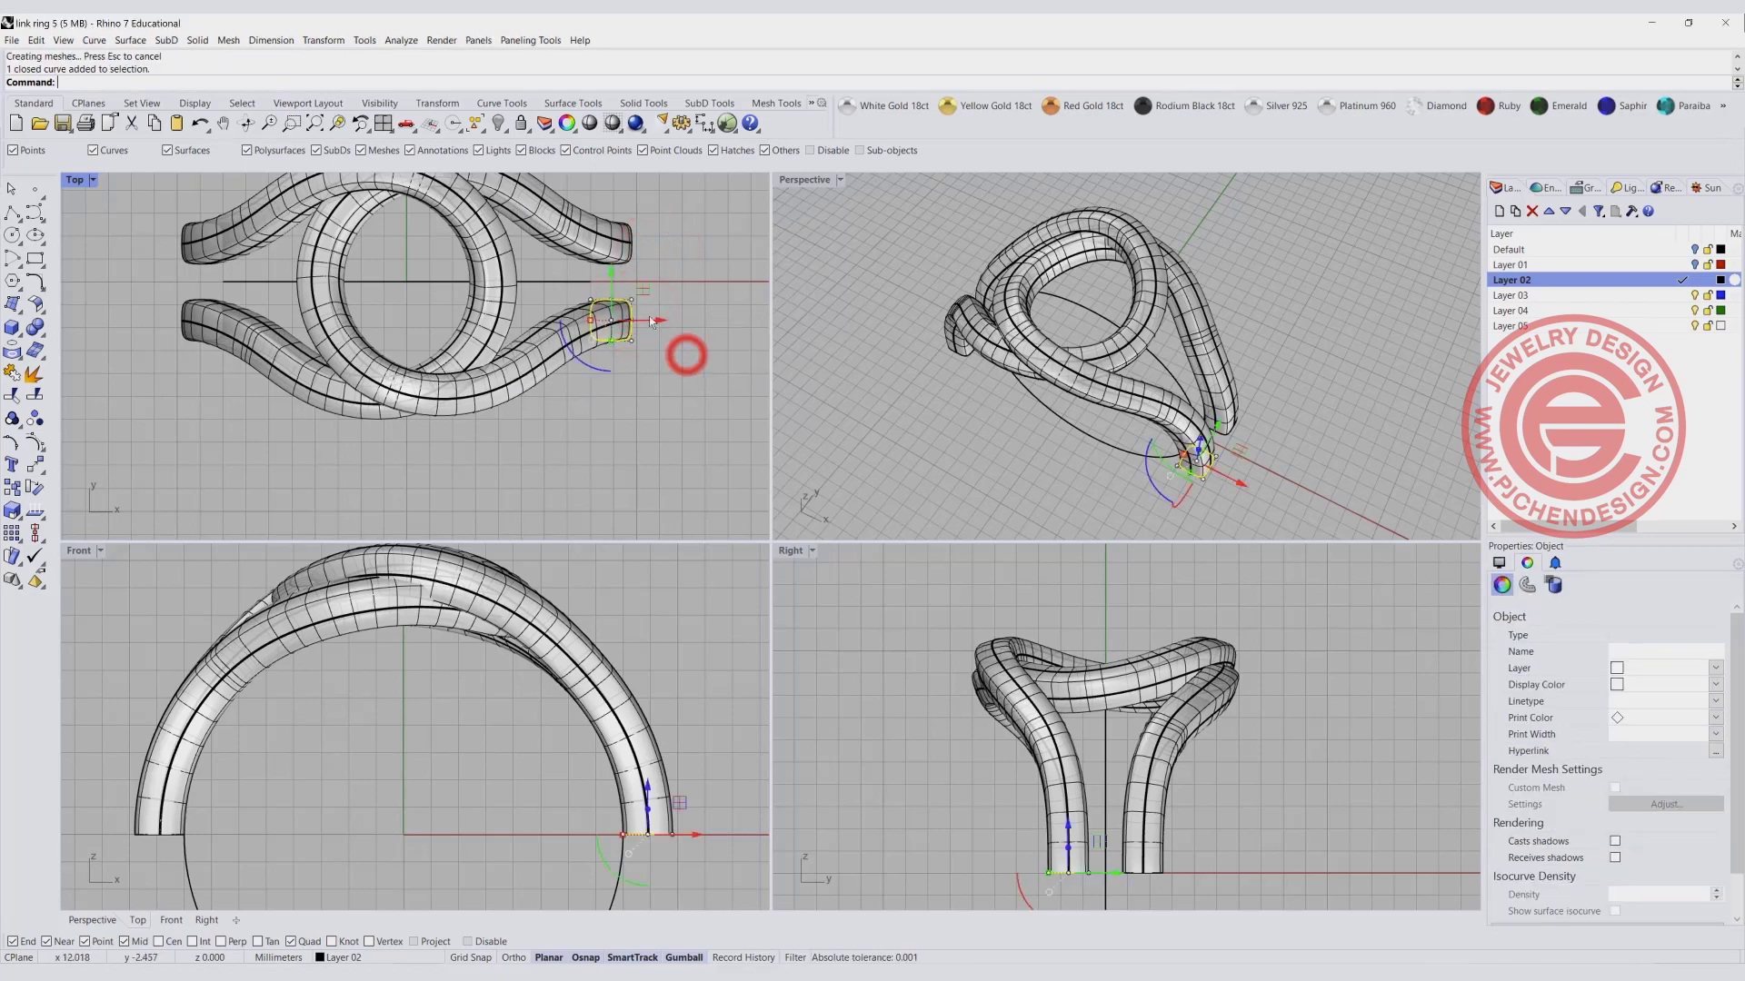
{"action": "left_click", "coordinate": [609, 269]}
{"action": "type", "text": "0"}
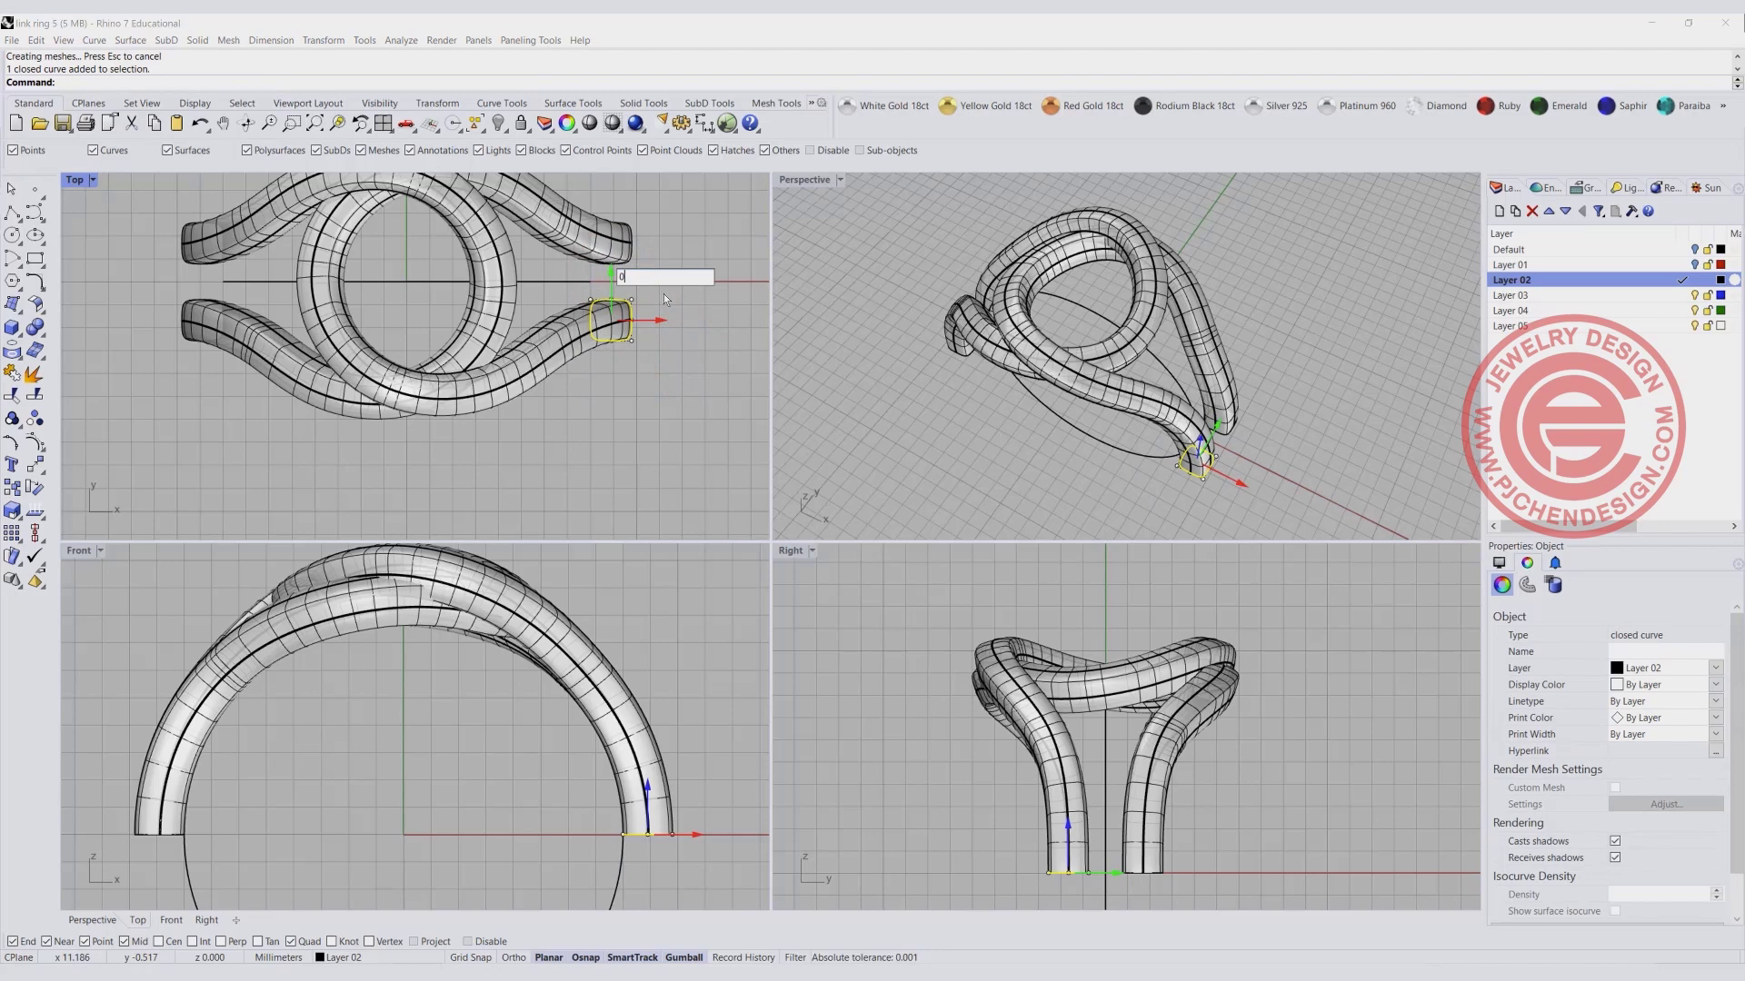
{"action": "type", "text": ".3"}
{"action": "key", "text": "Return"}
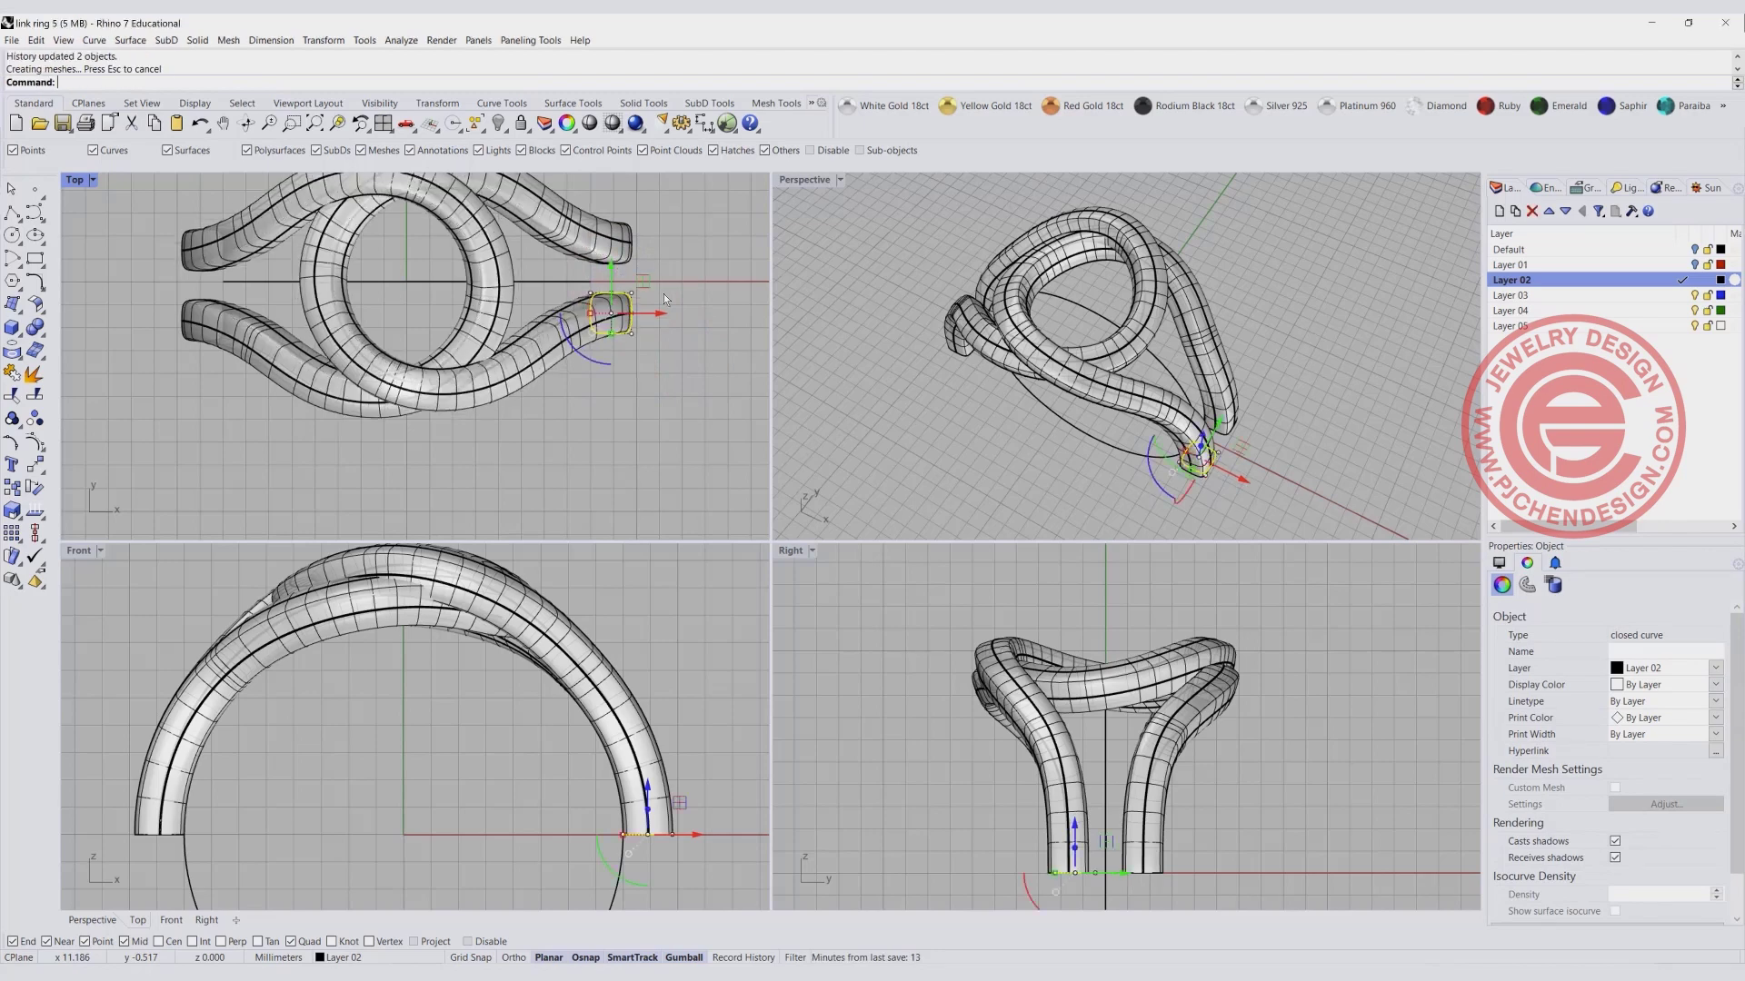
Move the upper end profile -0.3 mm along Y with the gumball.
{"action": "left_click", "coordinate": [626, 234]}
{"action": "left_click", "coordinate": [633, 235]}
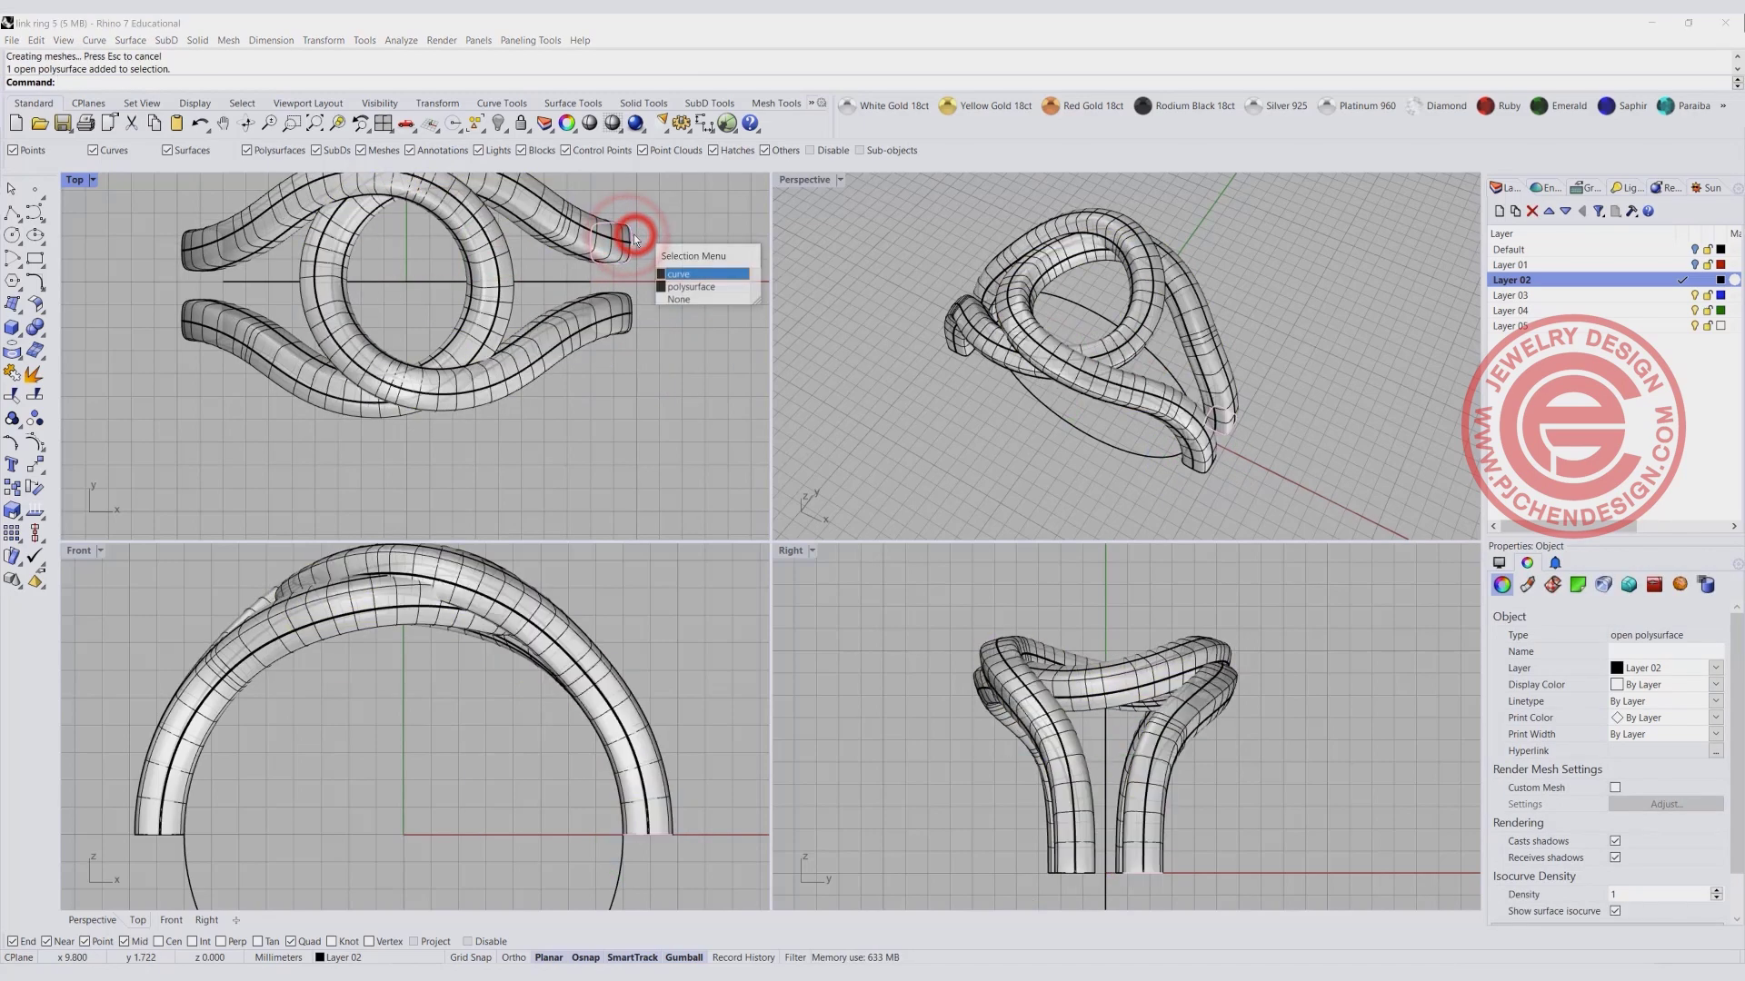
{"action": "left_click", "coordinate": [677, 273]}
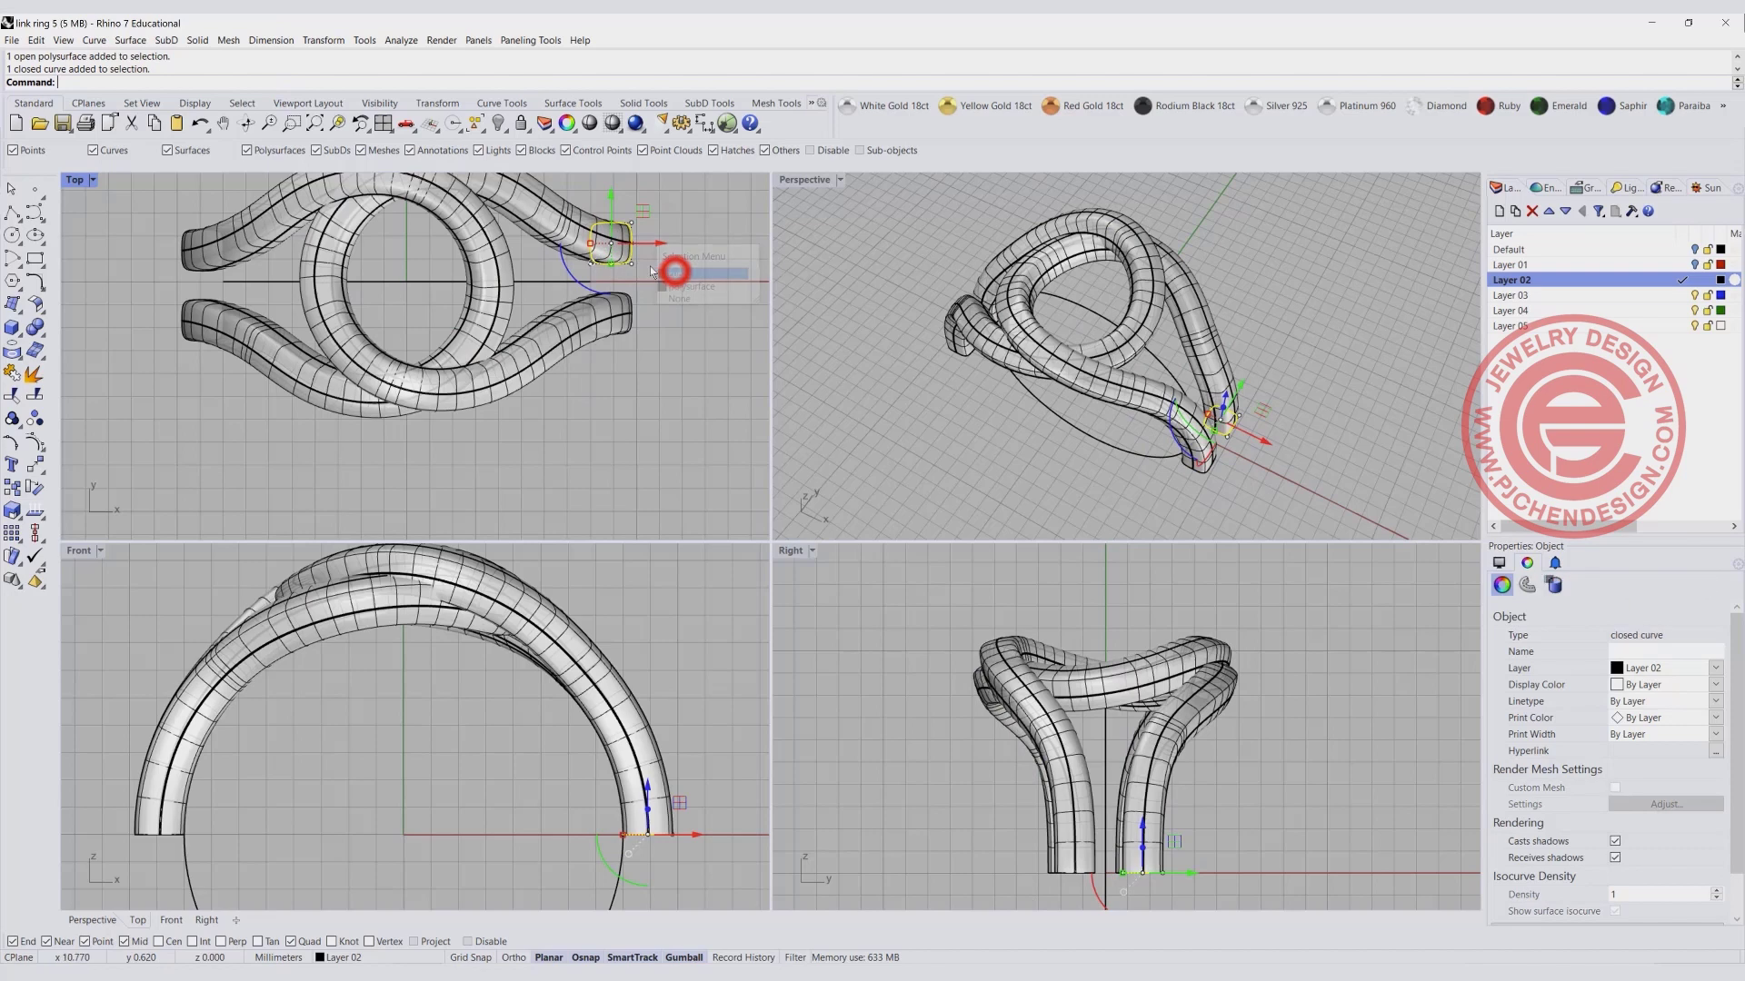
{"action": "left_click", "coordinate": [615, 193]}
{"action": "type", "text": "-0.3"}
{"action": "key", "text": "Return"}
Inspect the tube ends, recentre the Top view and window-select both end profiles.
{"action": "right_click_drag", "start_coordinate": [1091, 337], "coordinate": [967, 445]}
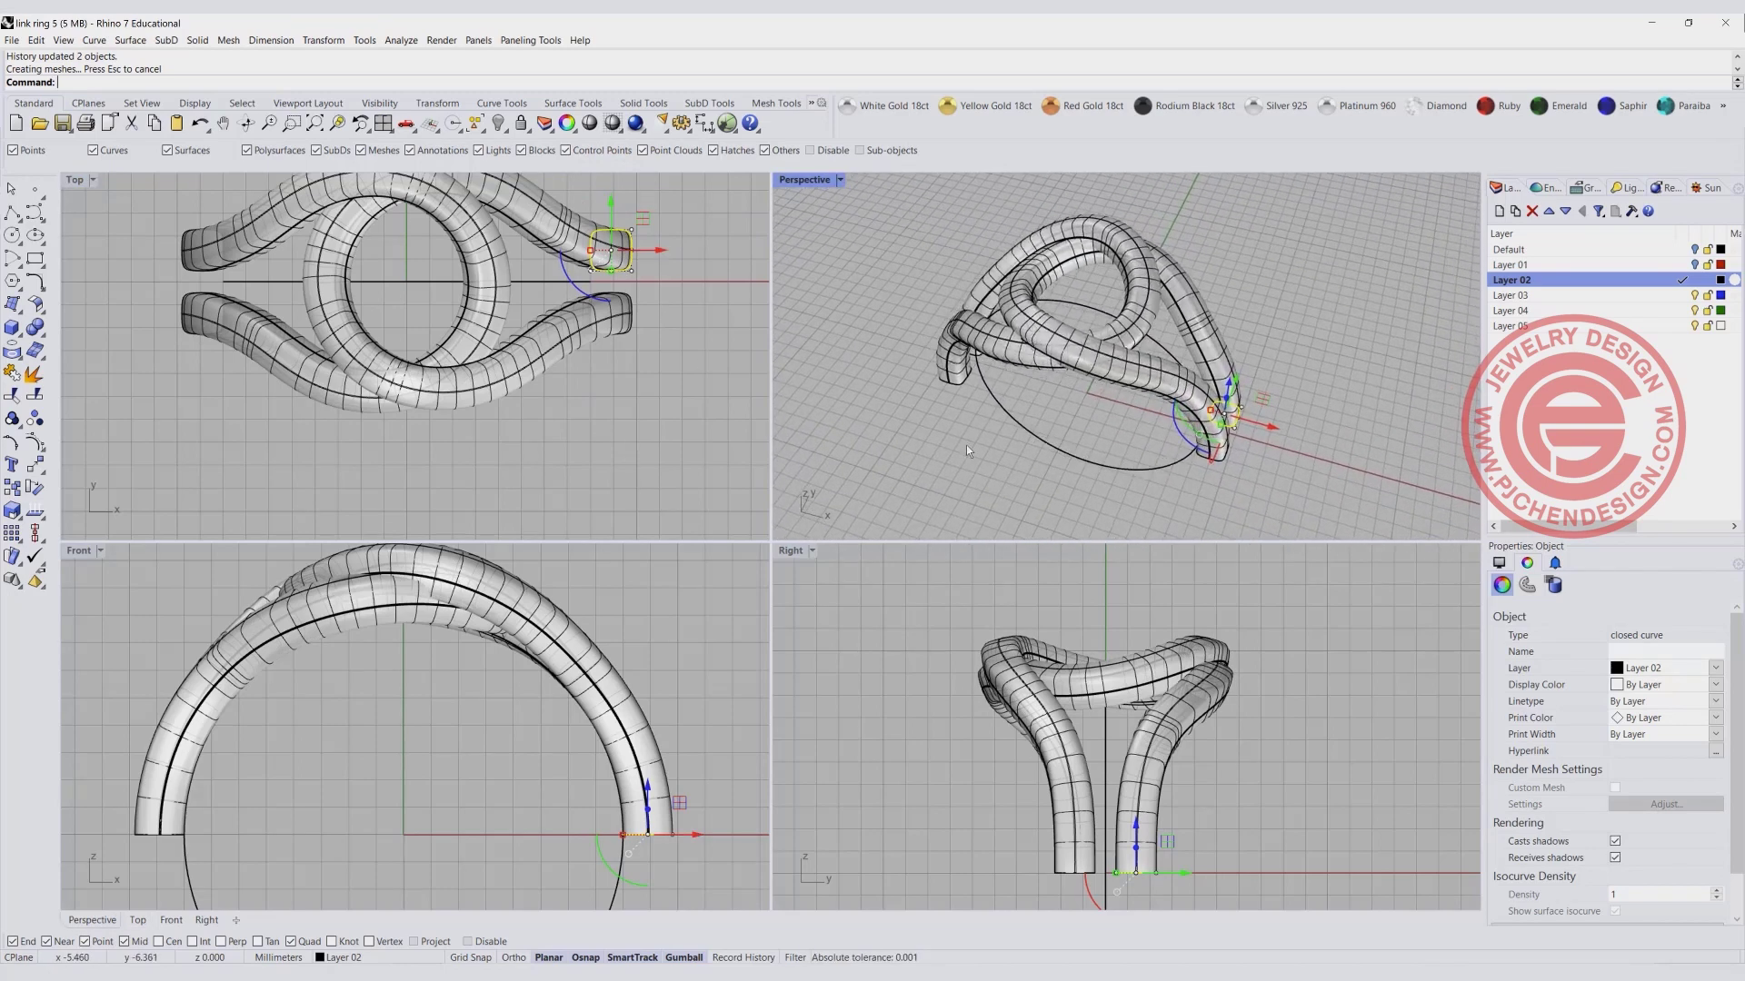
{"action": "left_click", "coordinate": [966, 445]}
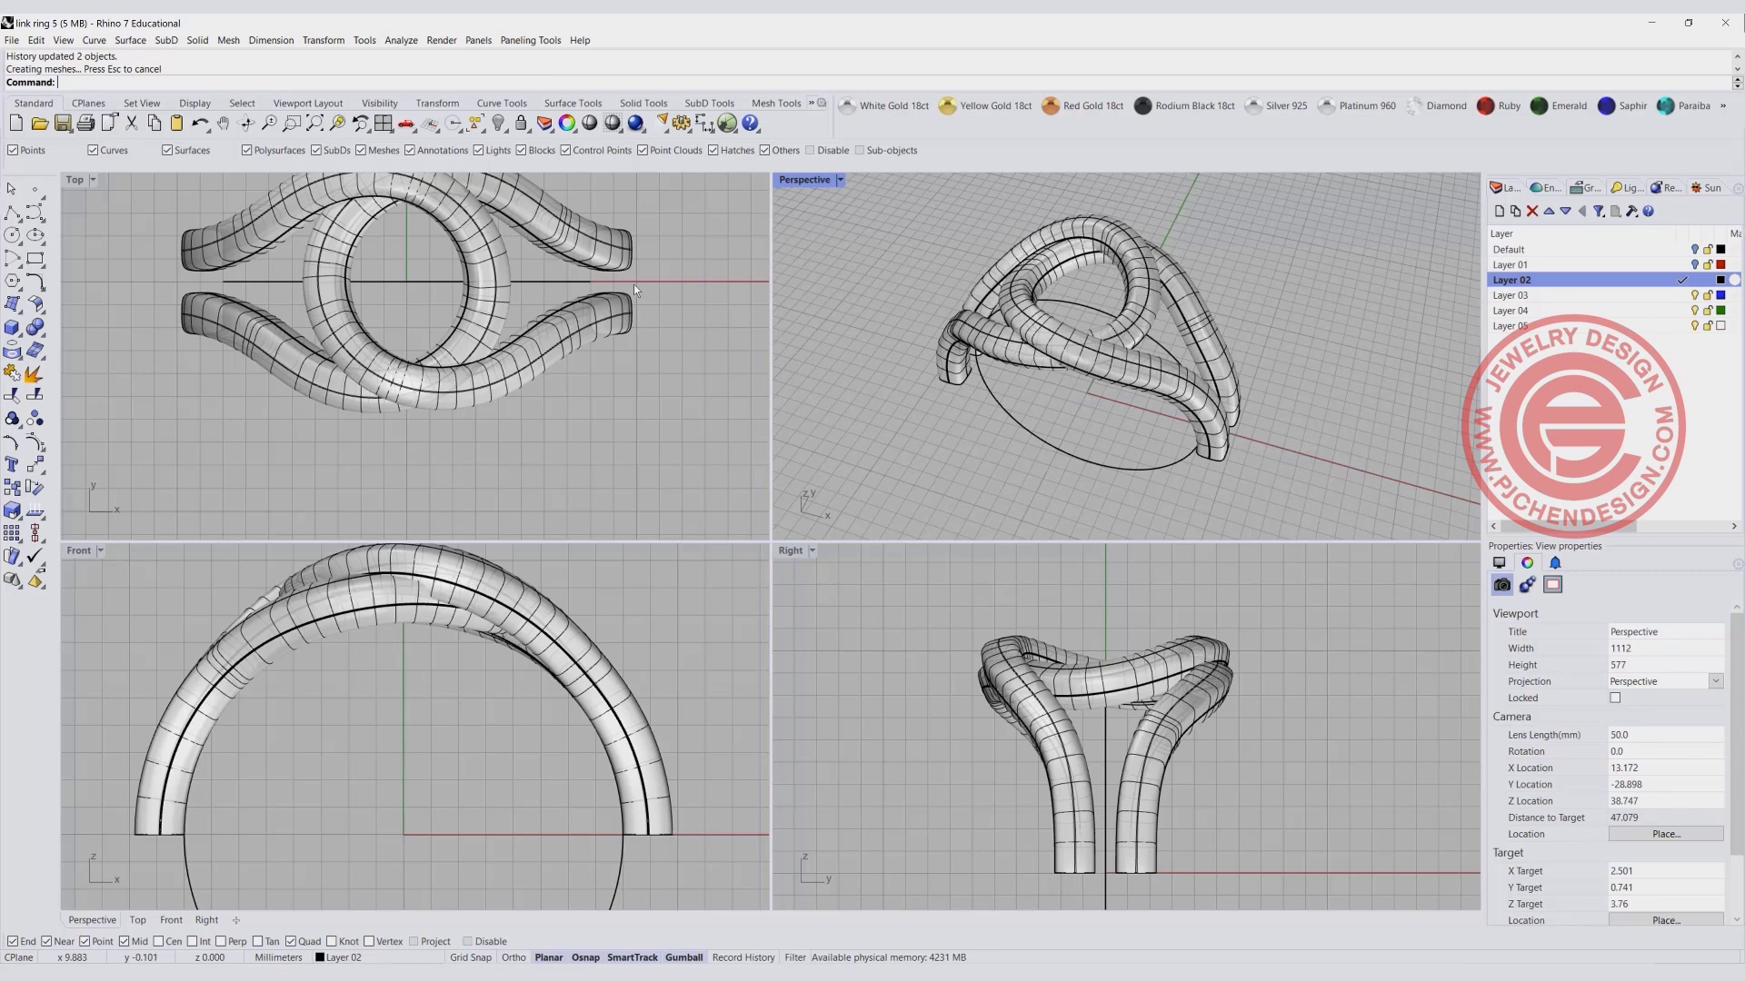
{"action": "scroll", "coordinate": [634, 283], "scroll_direction": "up", "scroll_amount": 2}
{"action": "right_click_drag", "start_coordinate": [614, 213], "coordinate": [618, 255]}
{"action": "scroll", "coordinate": [618, 254], "scroll_direction": "down", "scroll_amount": 2}
{"action": "left_click_drag", "start_coordinate": [586, 222], "coordinate": [681, 389]}
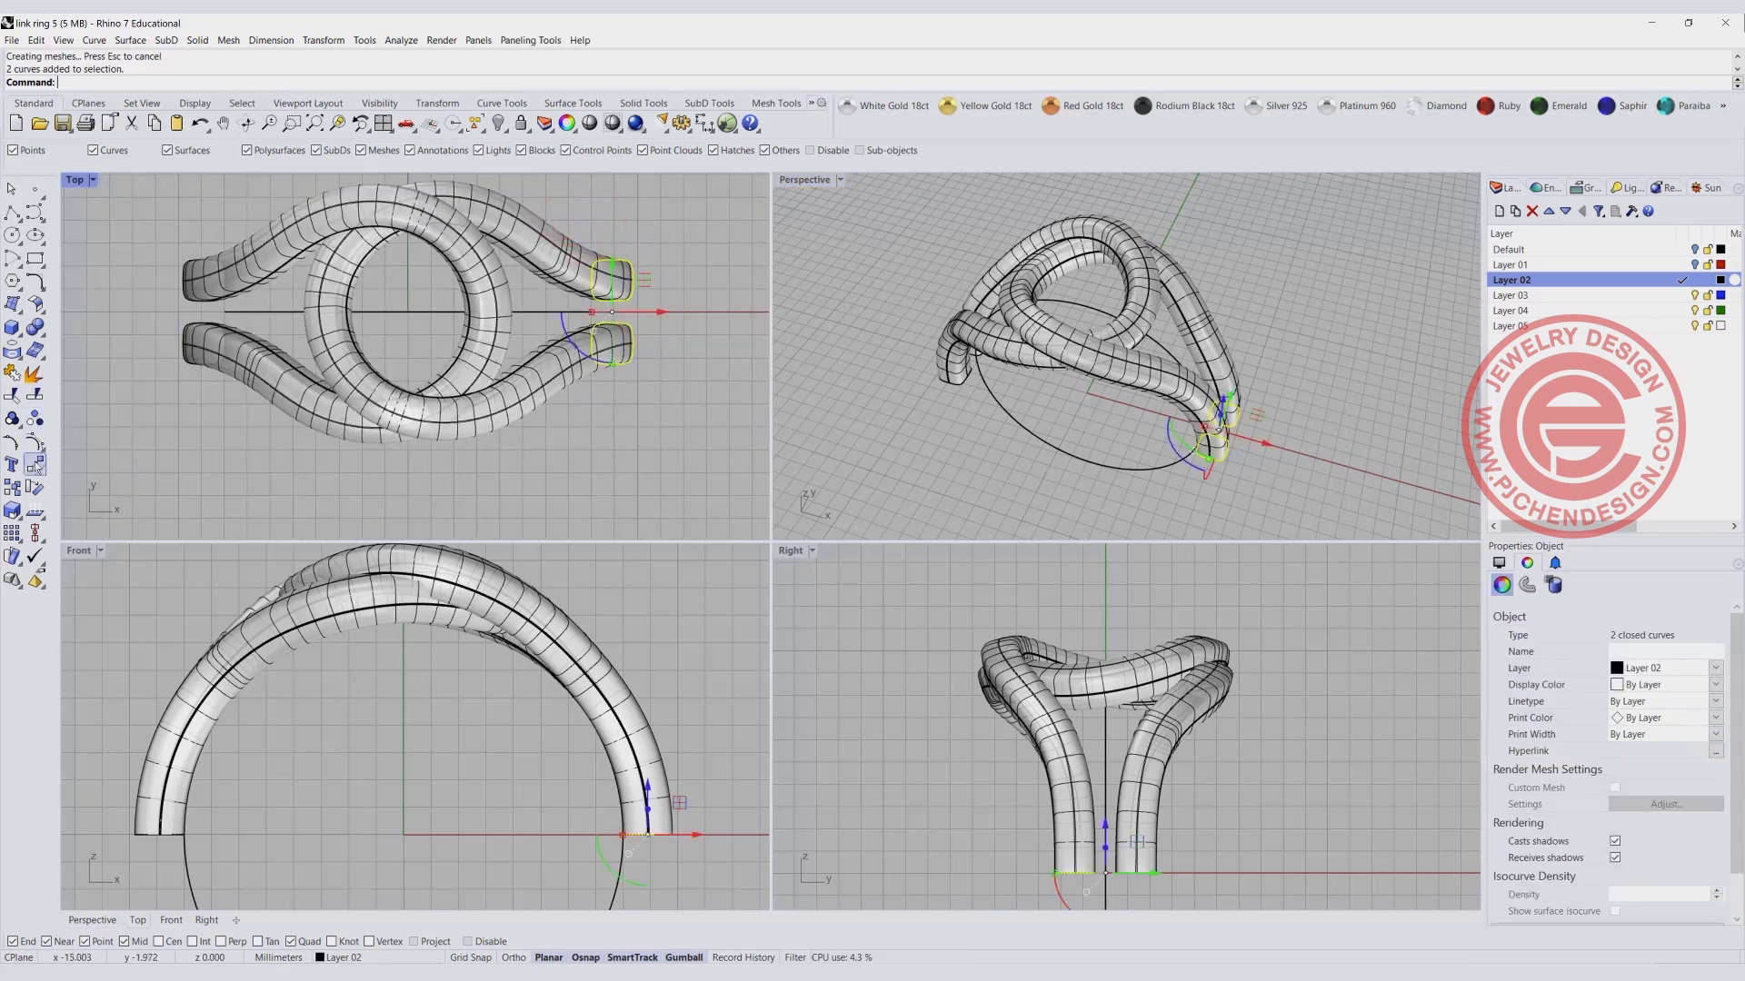
Mirror the two enlarged end profiles through the origin to the band's opposite end.
{"action": "left_click", "coordinate": [38, 469]}
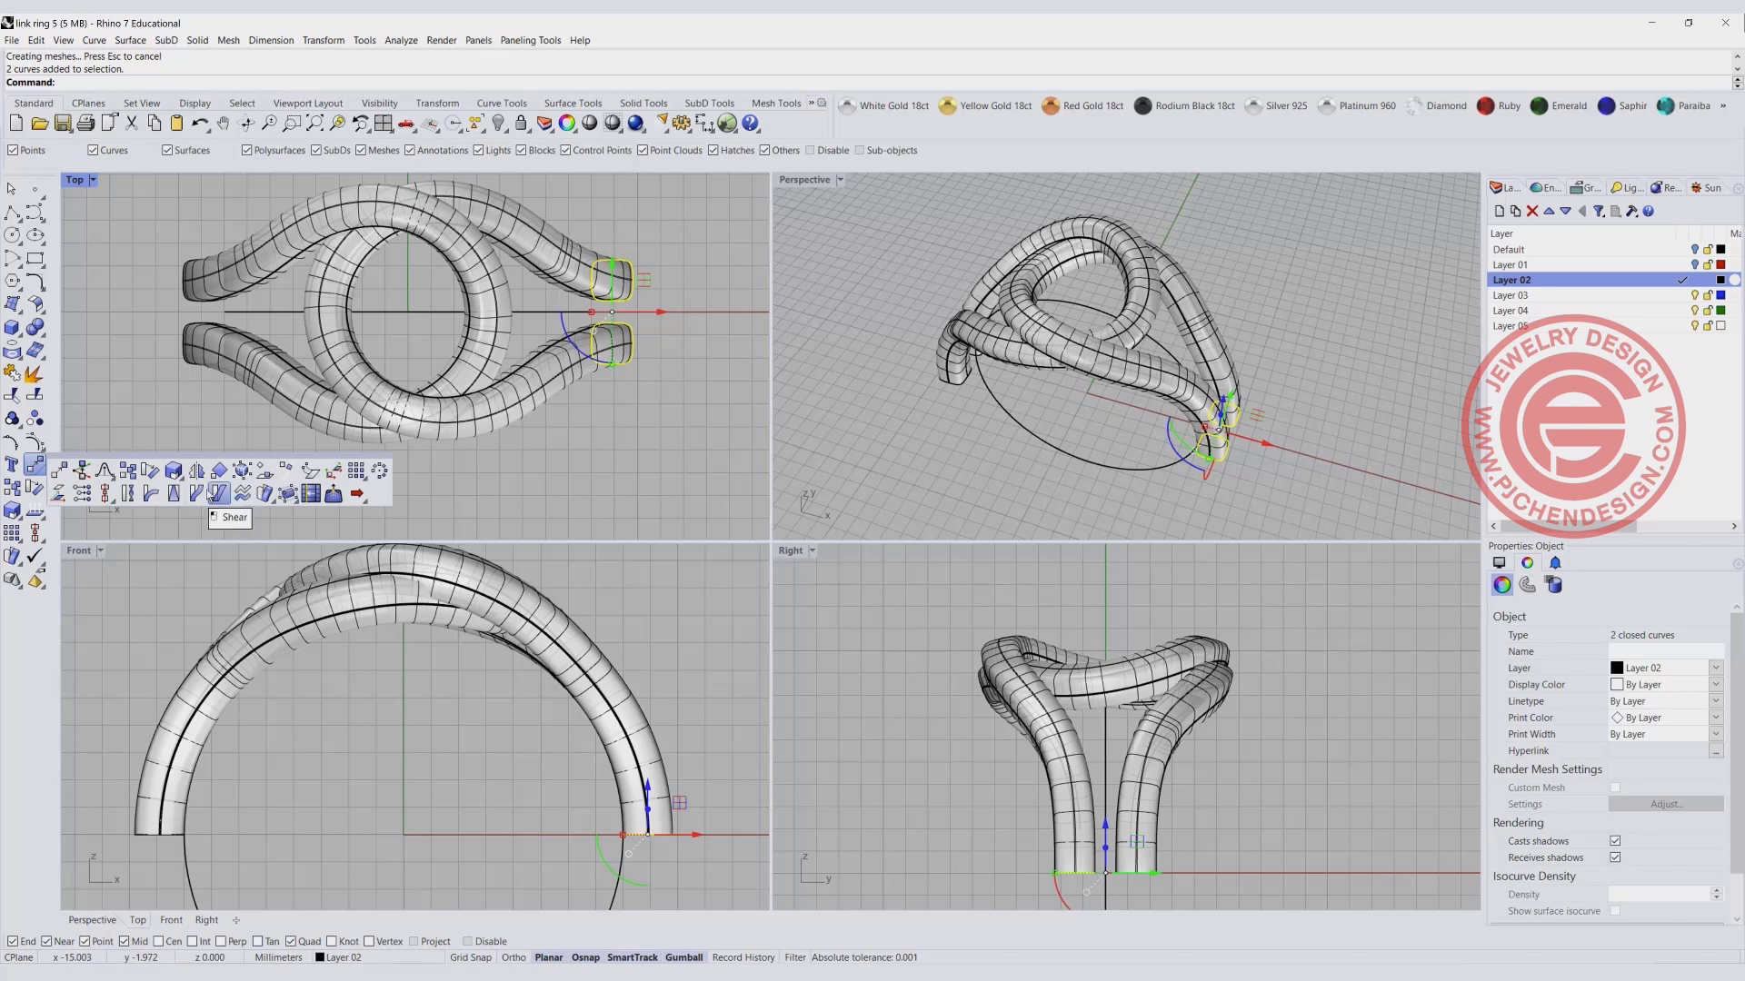
{"action": "left_click", "coordinate": [195, 470]}
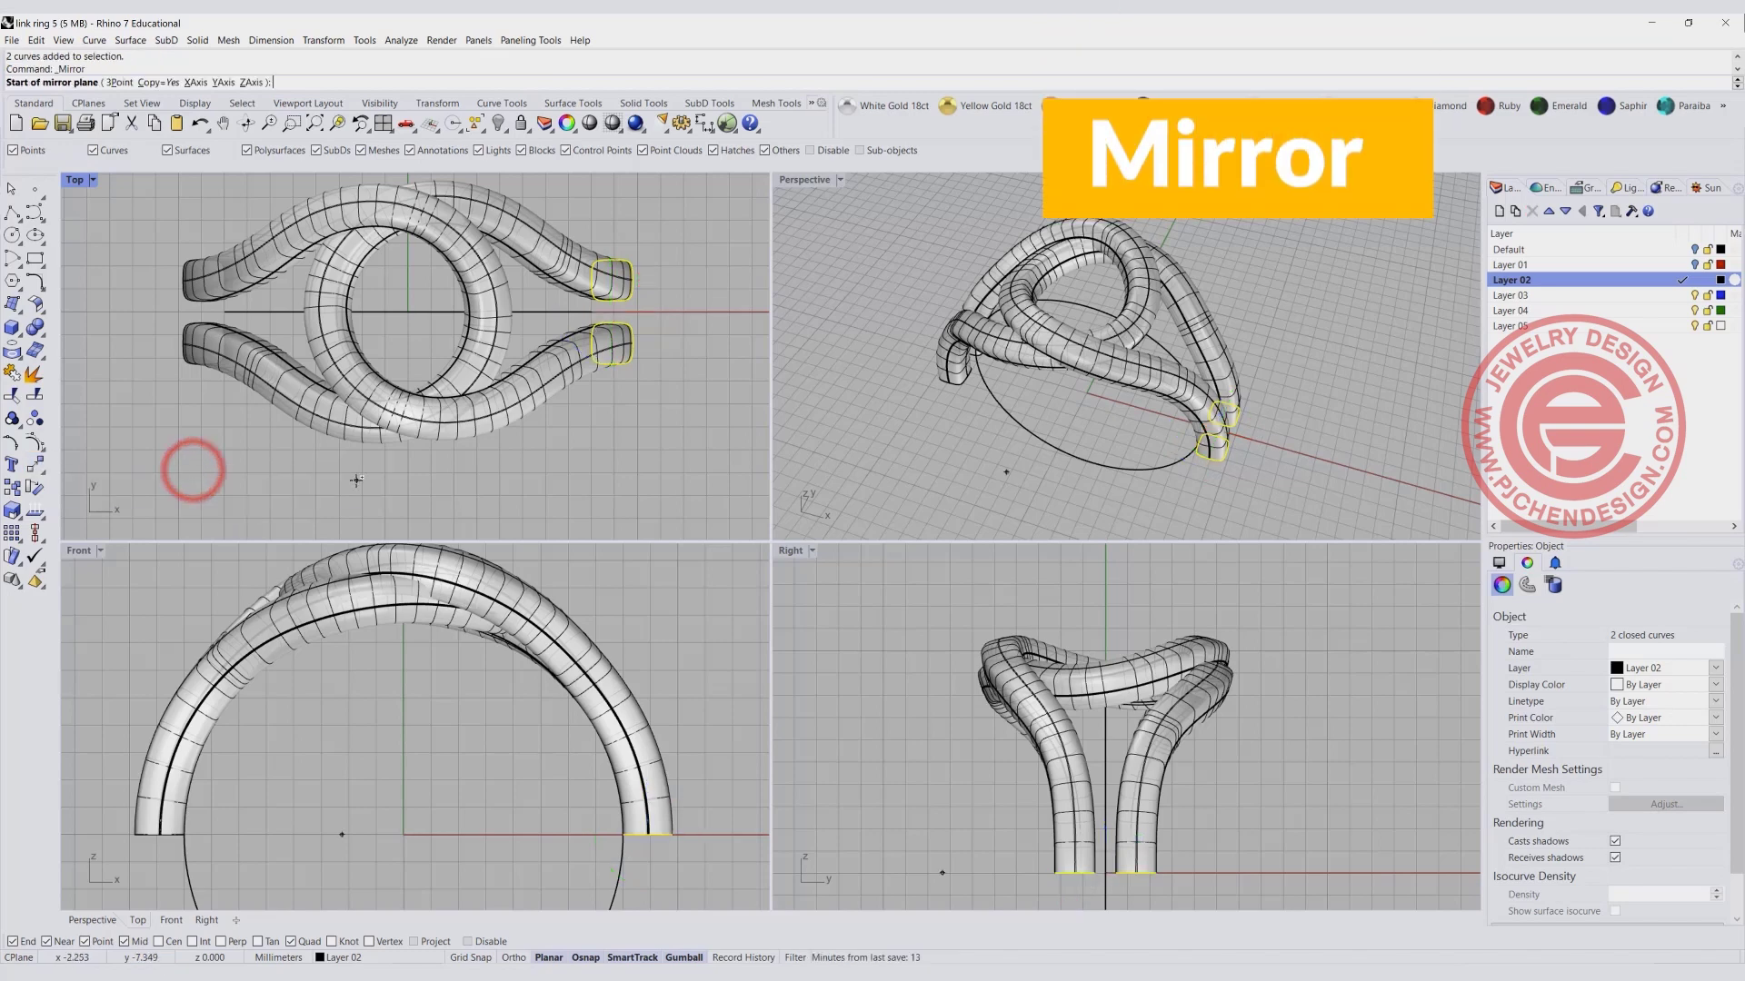
{"action": "type", "text": "0"}
{"action": "key", "text": "Return"}
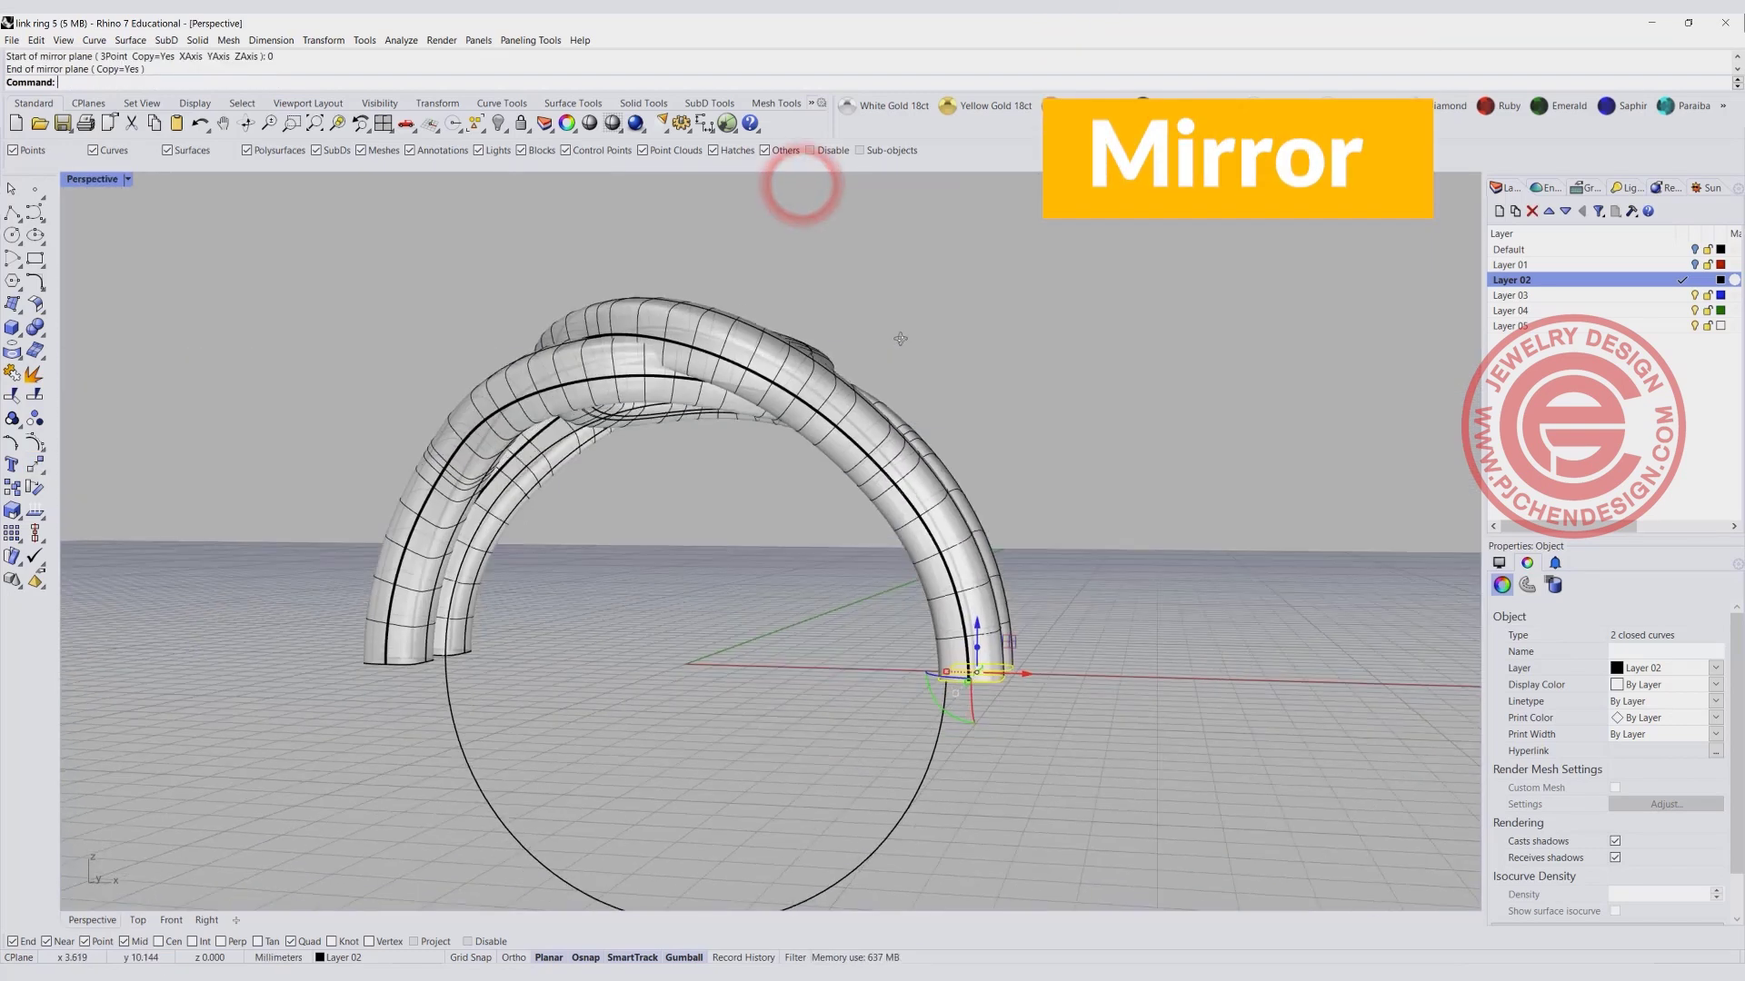
Window-select all four end profile curves and open the Display Color dropdown.
{"action": "scroll", "coordinate": [945, 520], "scroll_direction": "down", "scroll_amount": 4}
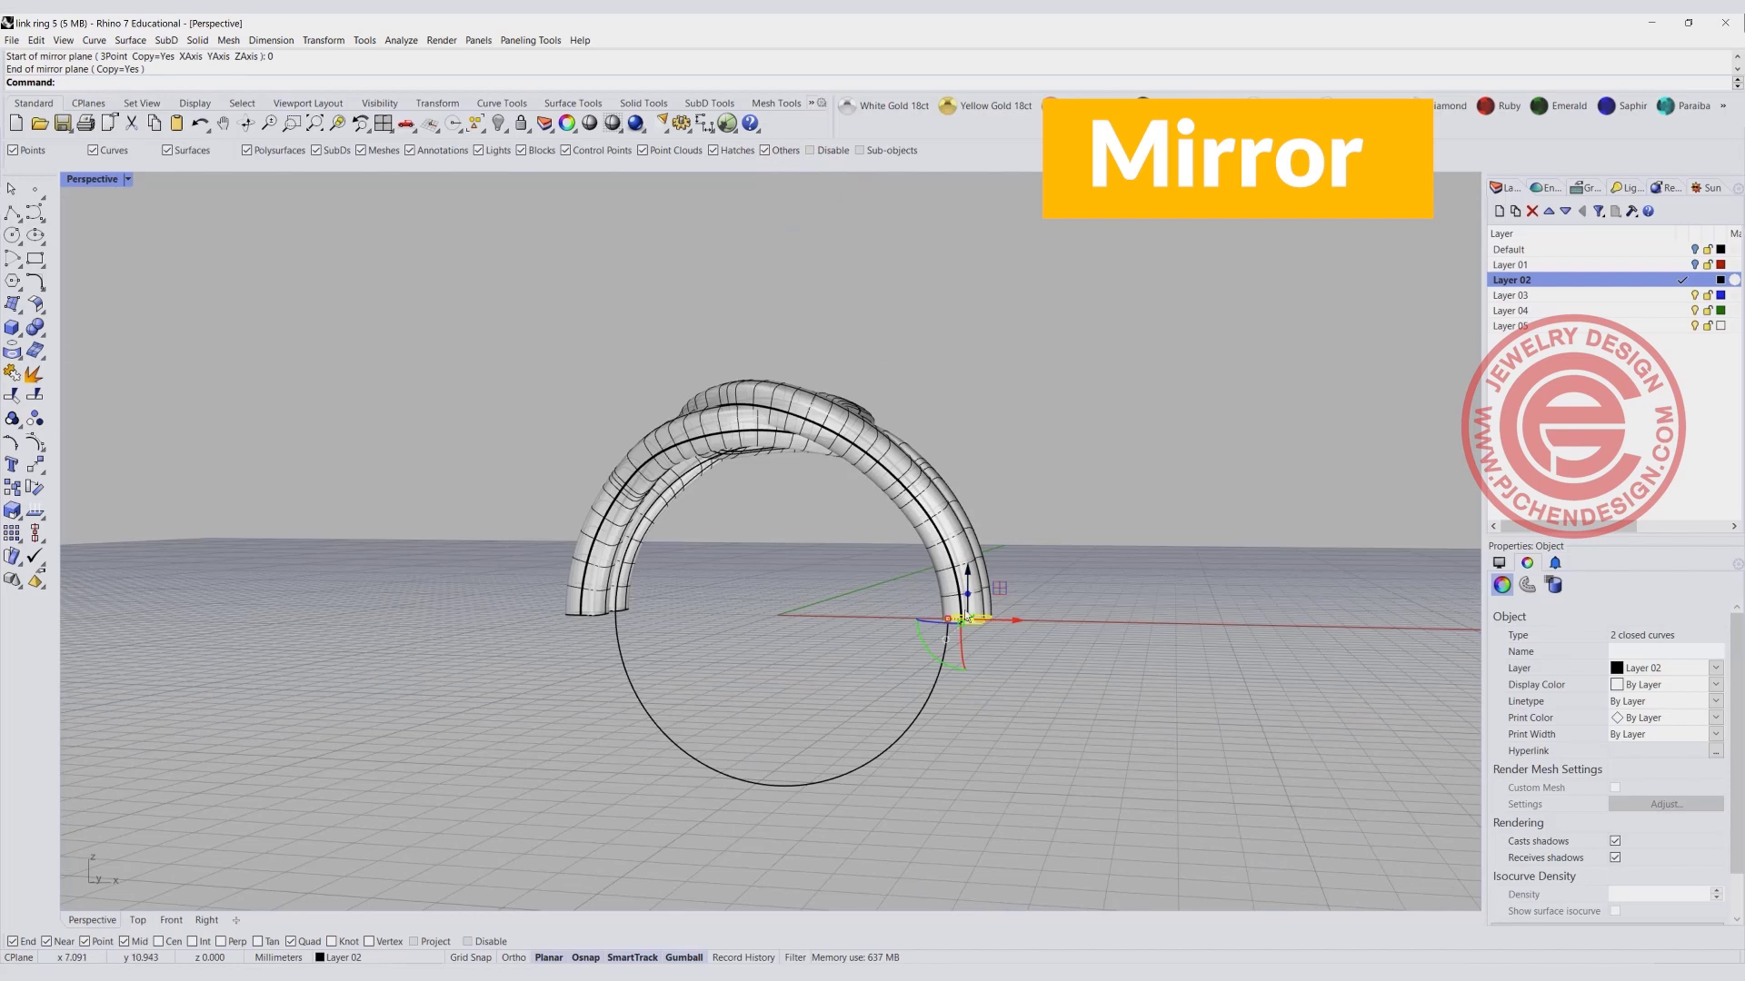
{"action": "left_click_drag", "start_coordinate": [463, 579], "coordinate": [1105, 683]}
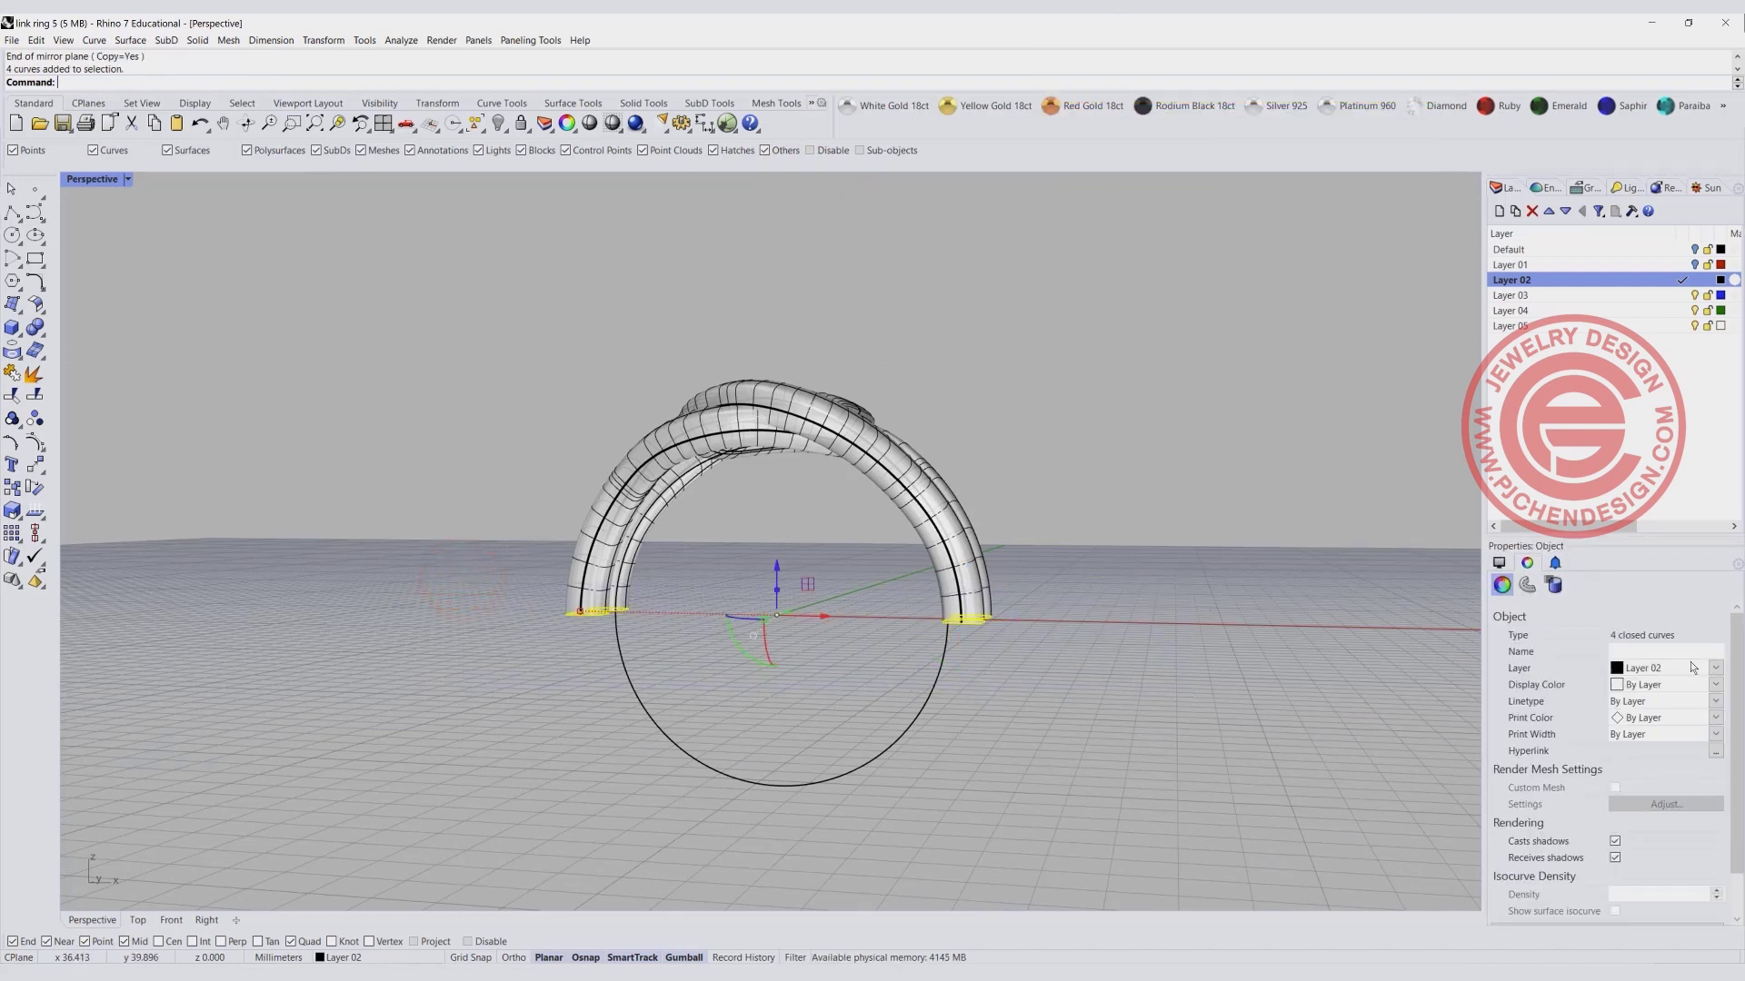
{"action": "left_click", "coordinate": [1716, 684]}
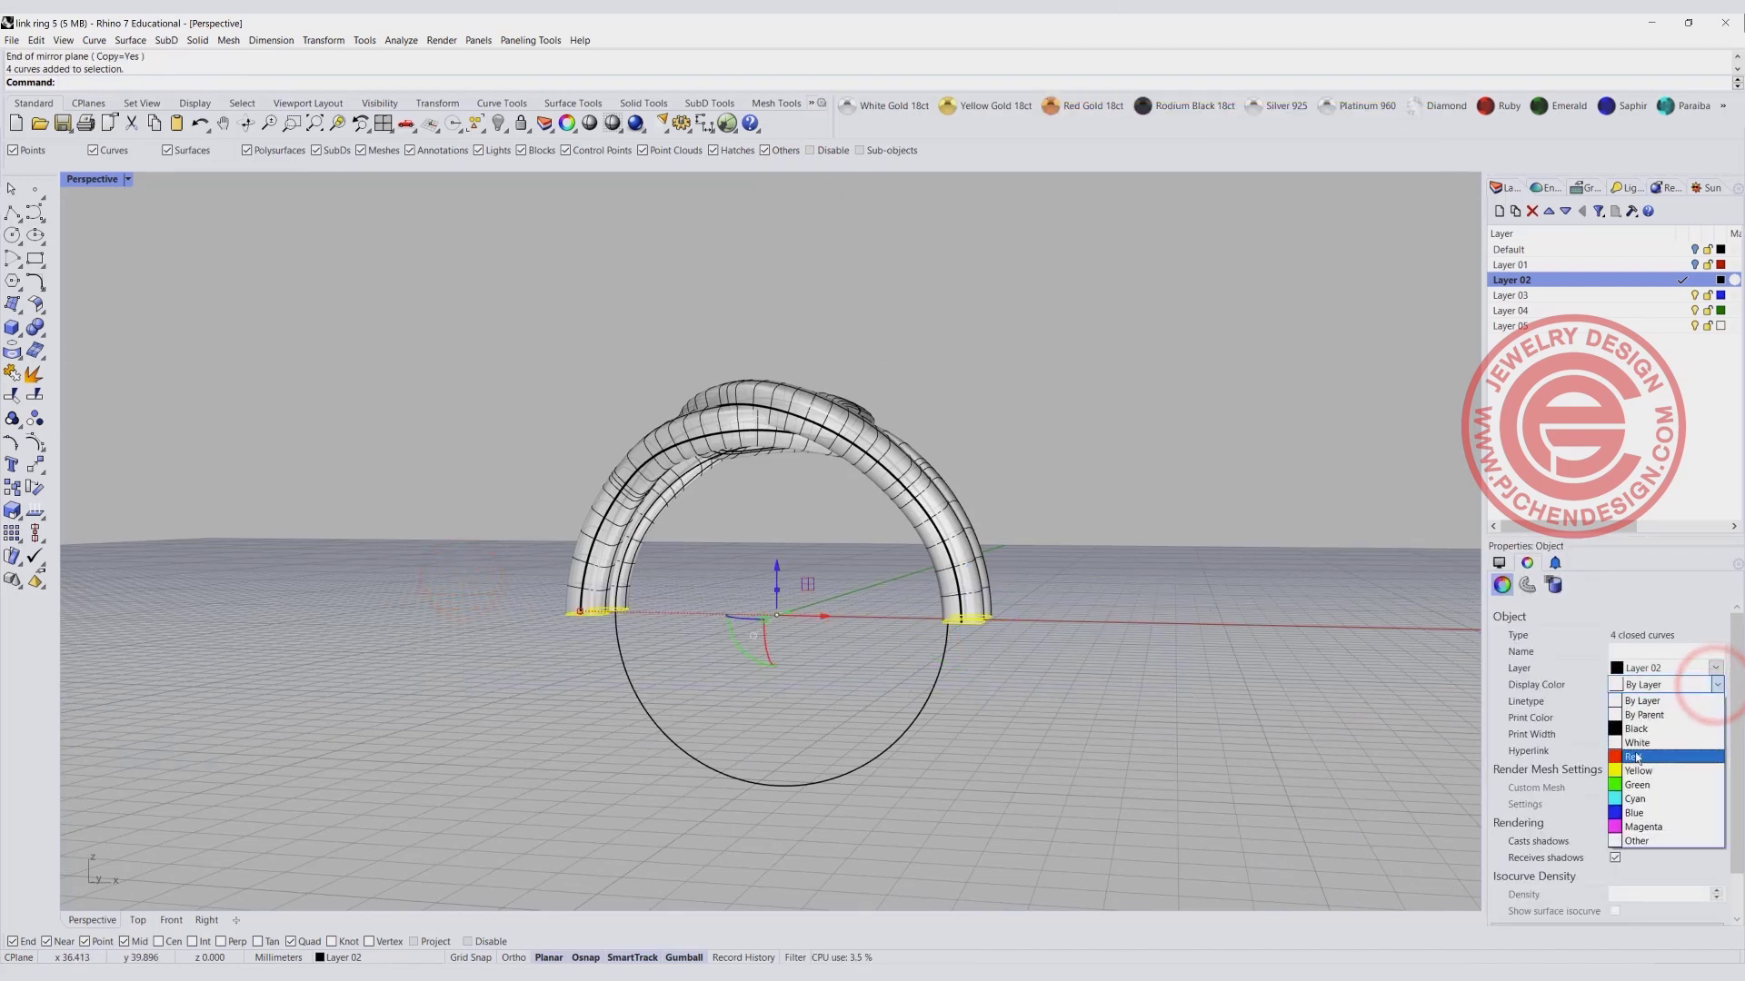
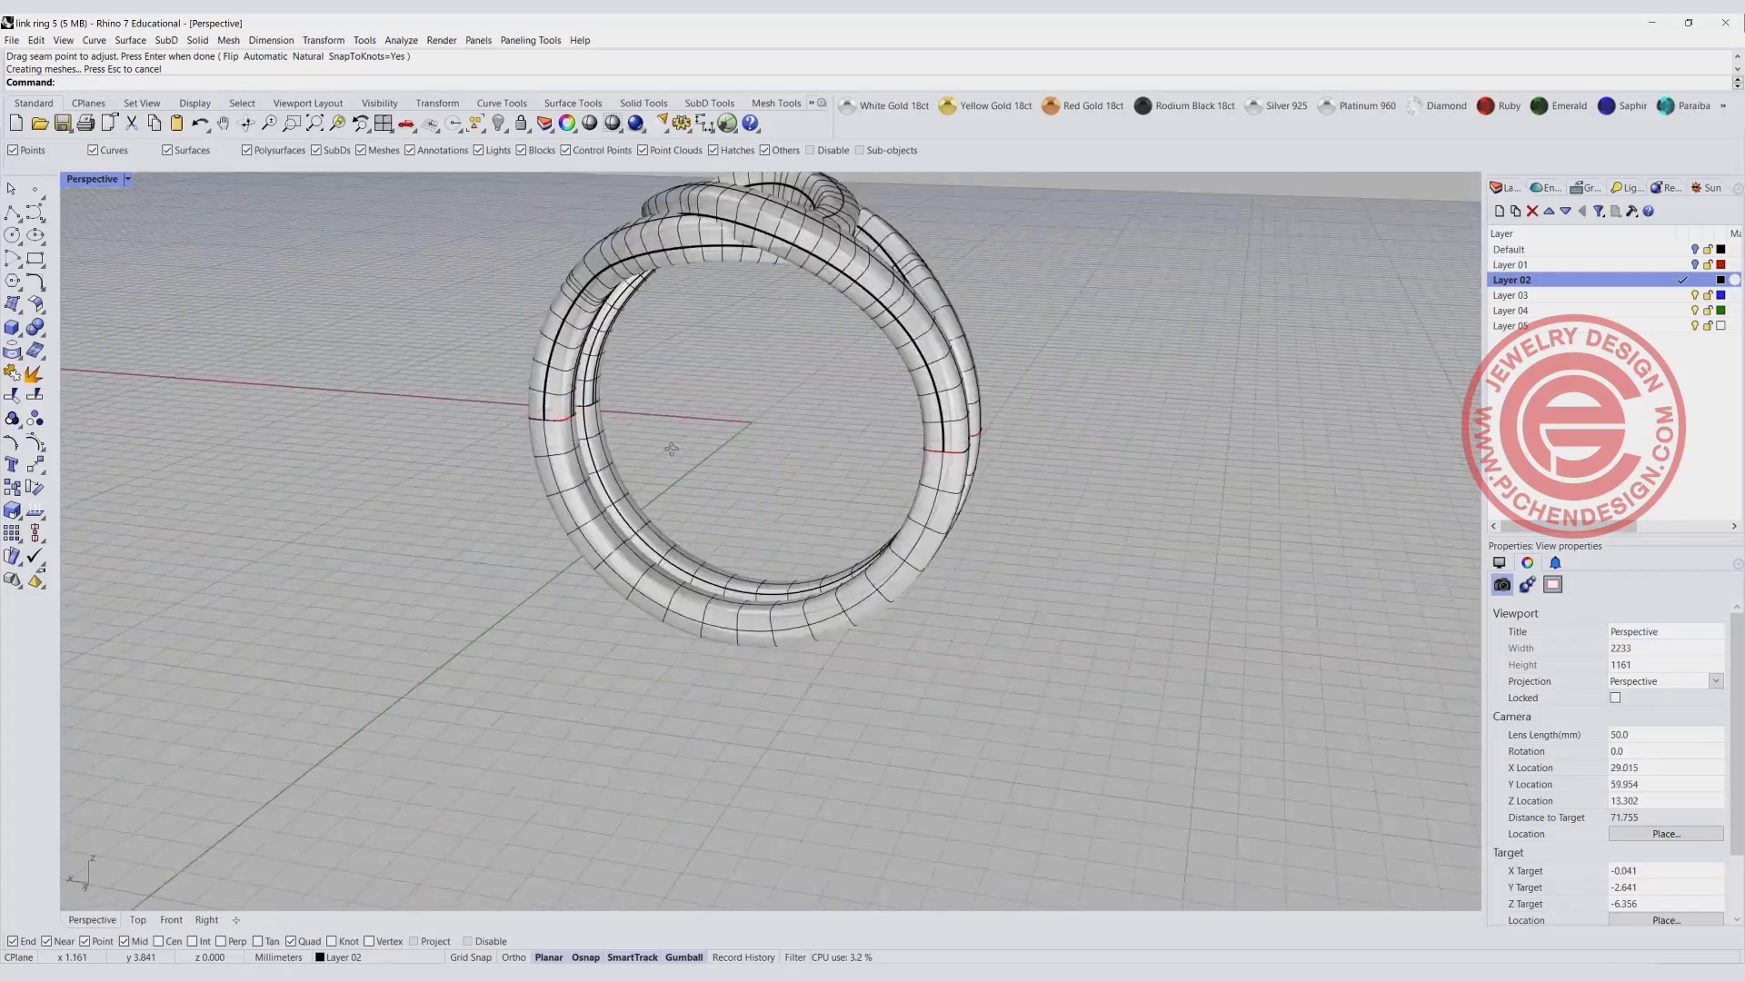
Hide the two inner tube surfaces and start Sweep1 with the circle as rail.
{"action": "left_click", "coordinate": [499, 474]}
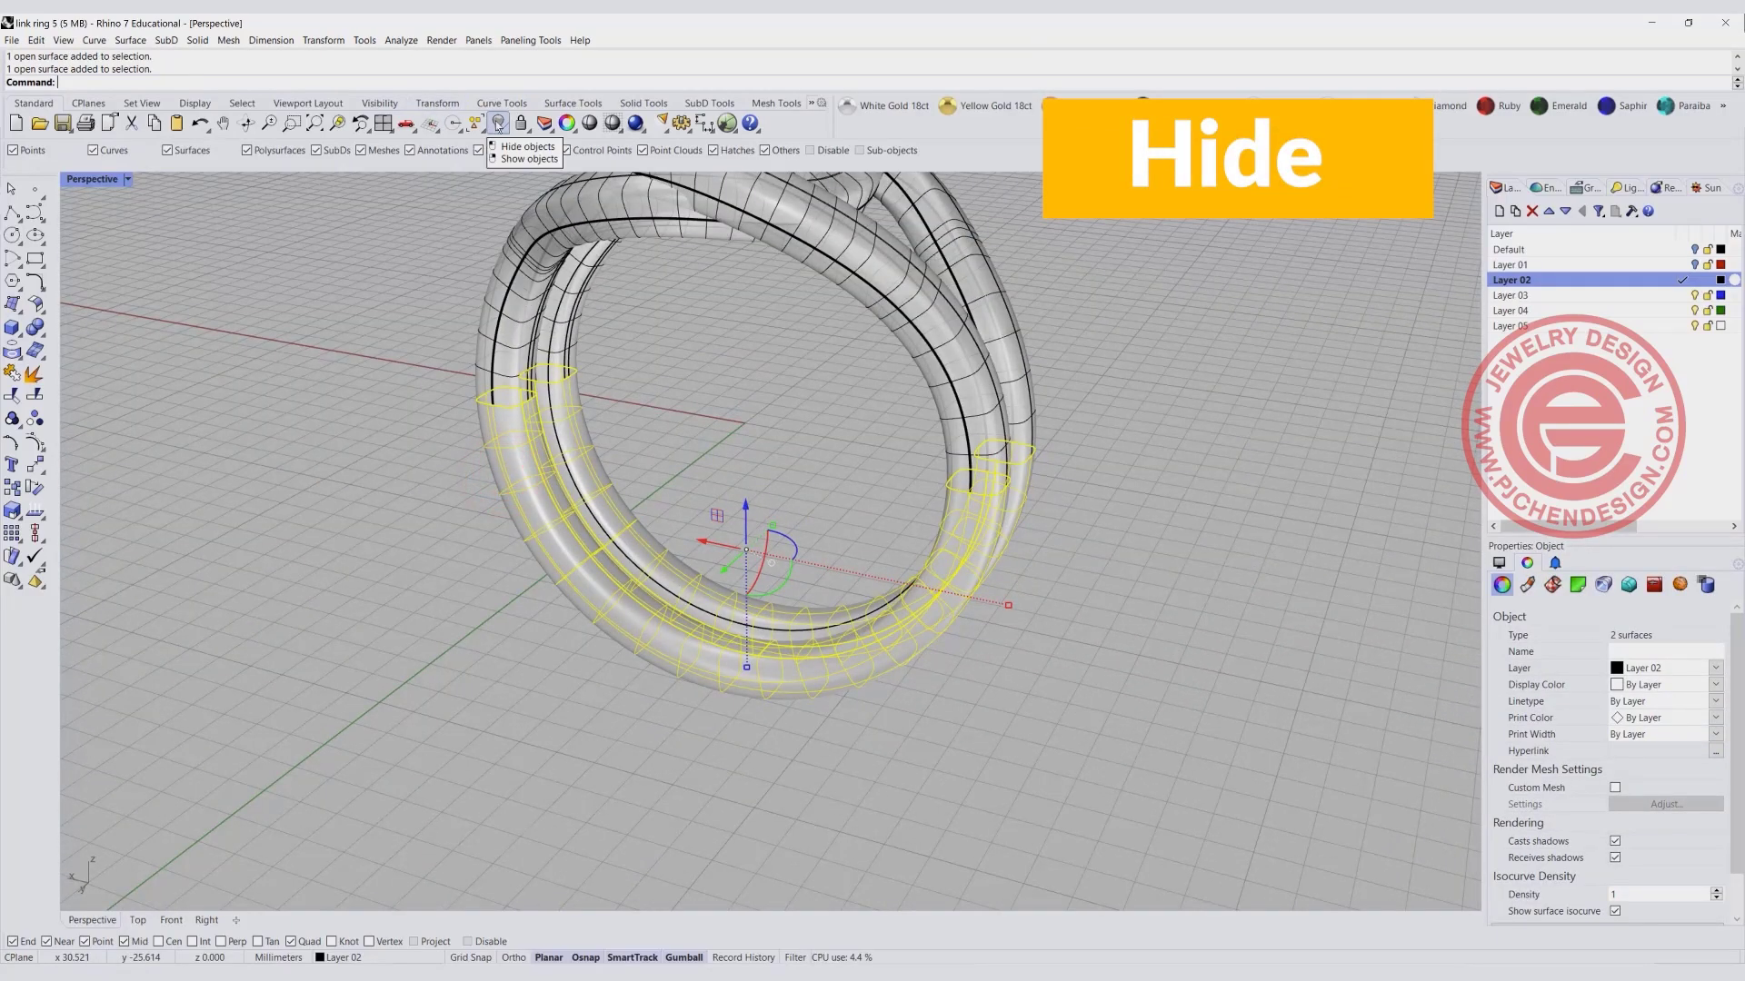
{"action": "left_click", "coordinate": [498, 123]}
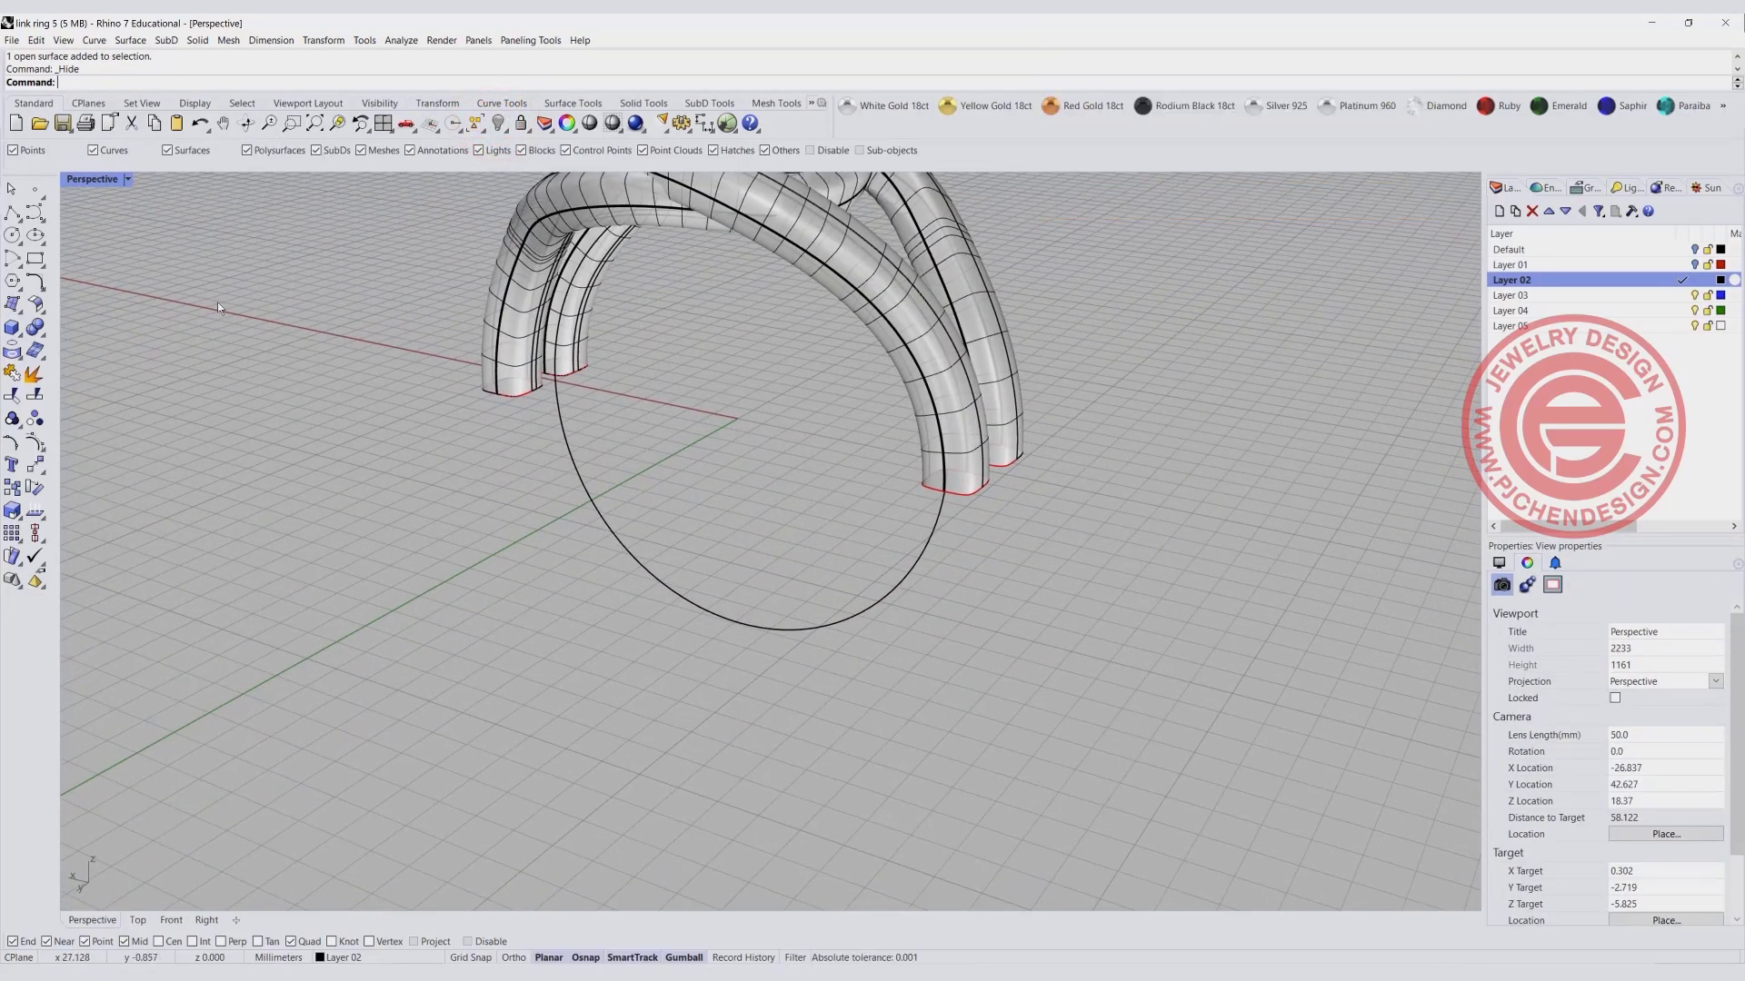
{"action": "left_click", "coordinate": [557, 421]}
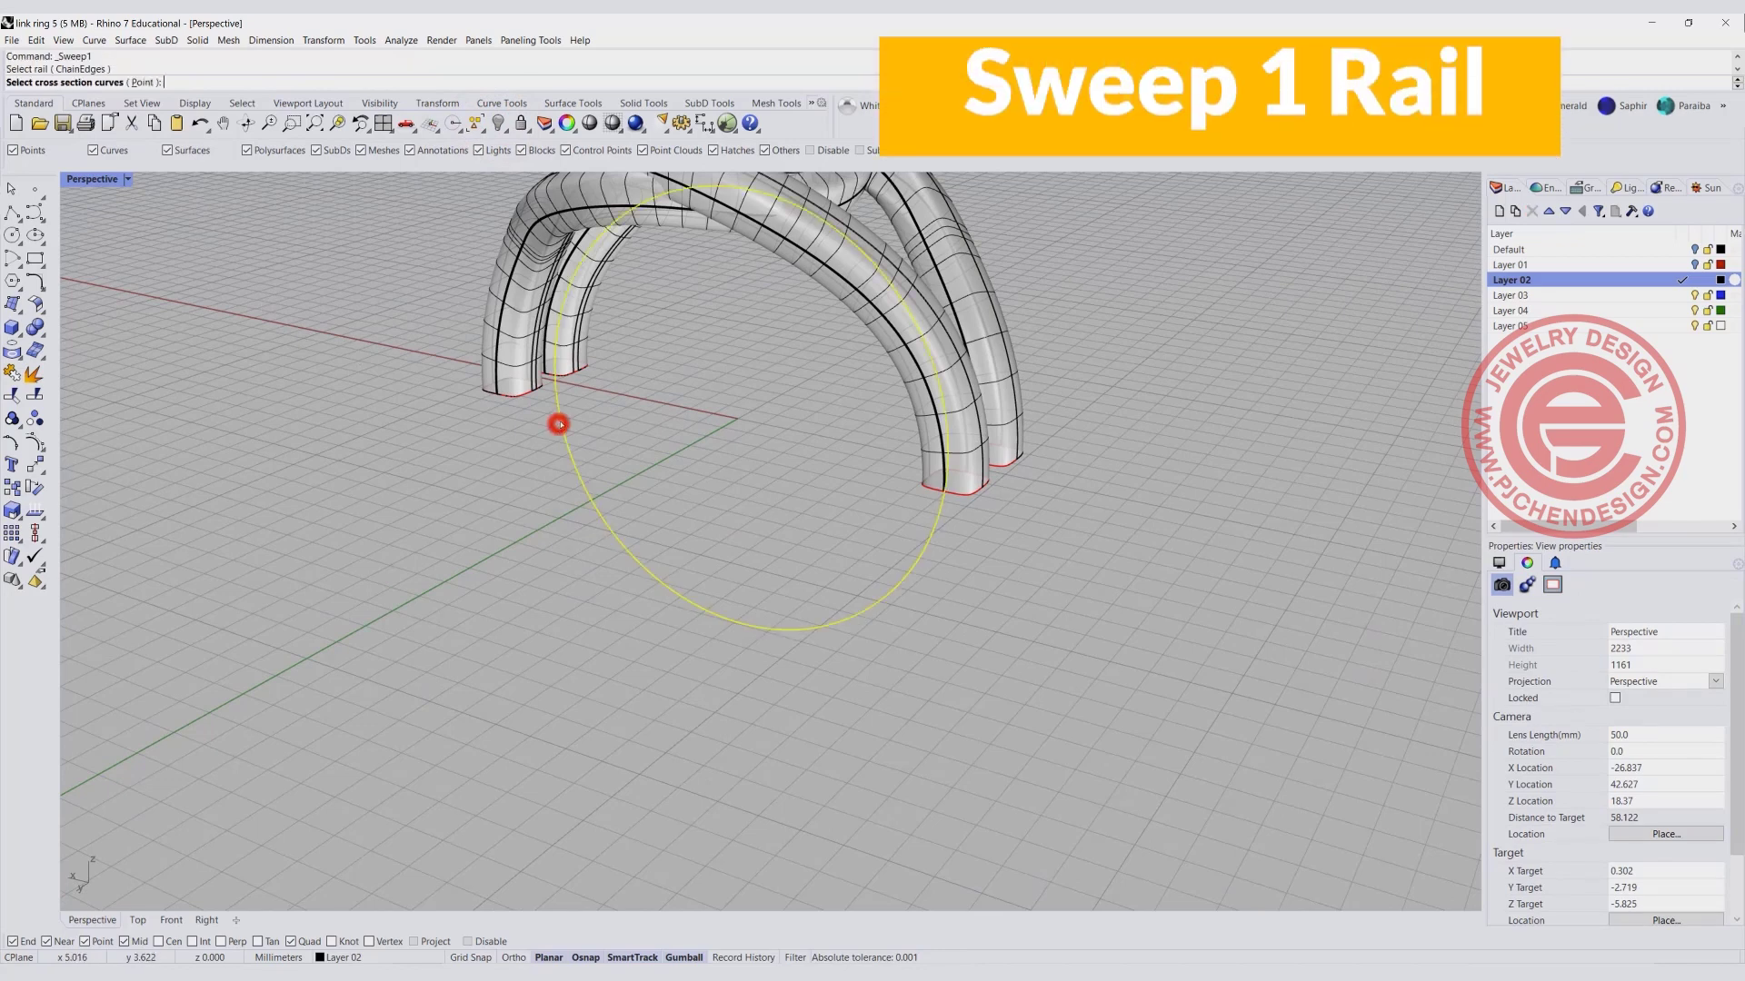
Pick the end edges of both tubes as Sweep1 cross sections.
{"action": "left_click", "coordinate": [569, 378]}
{"action": "left_click", "coordinate": [616, 414]}
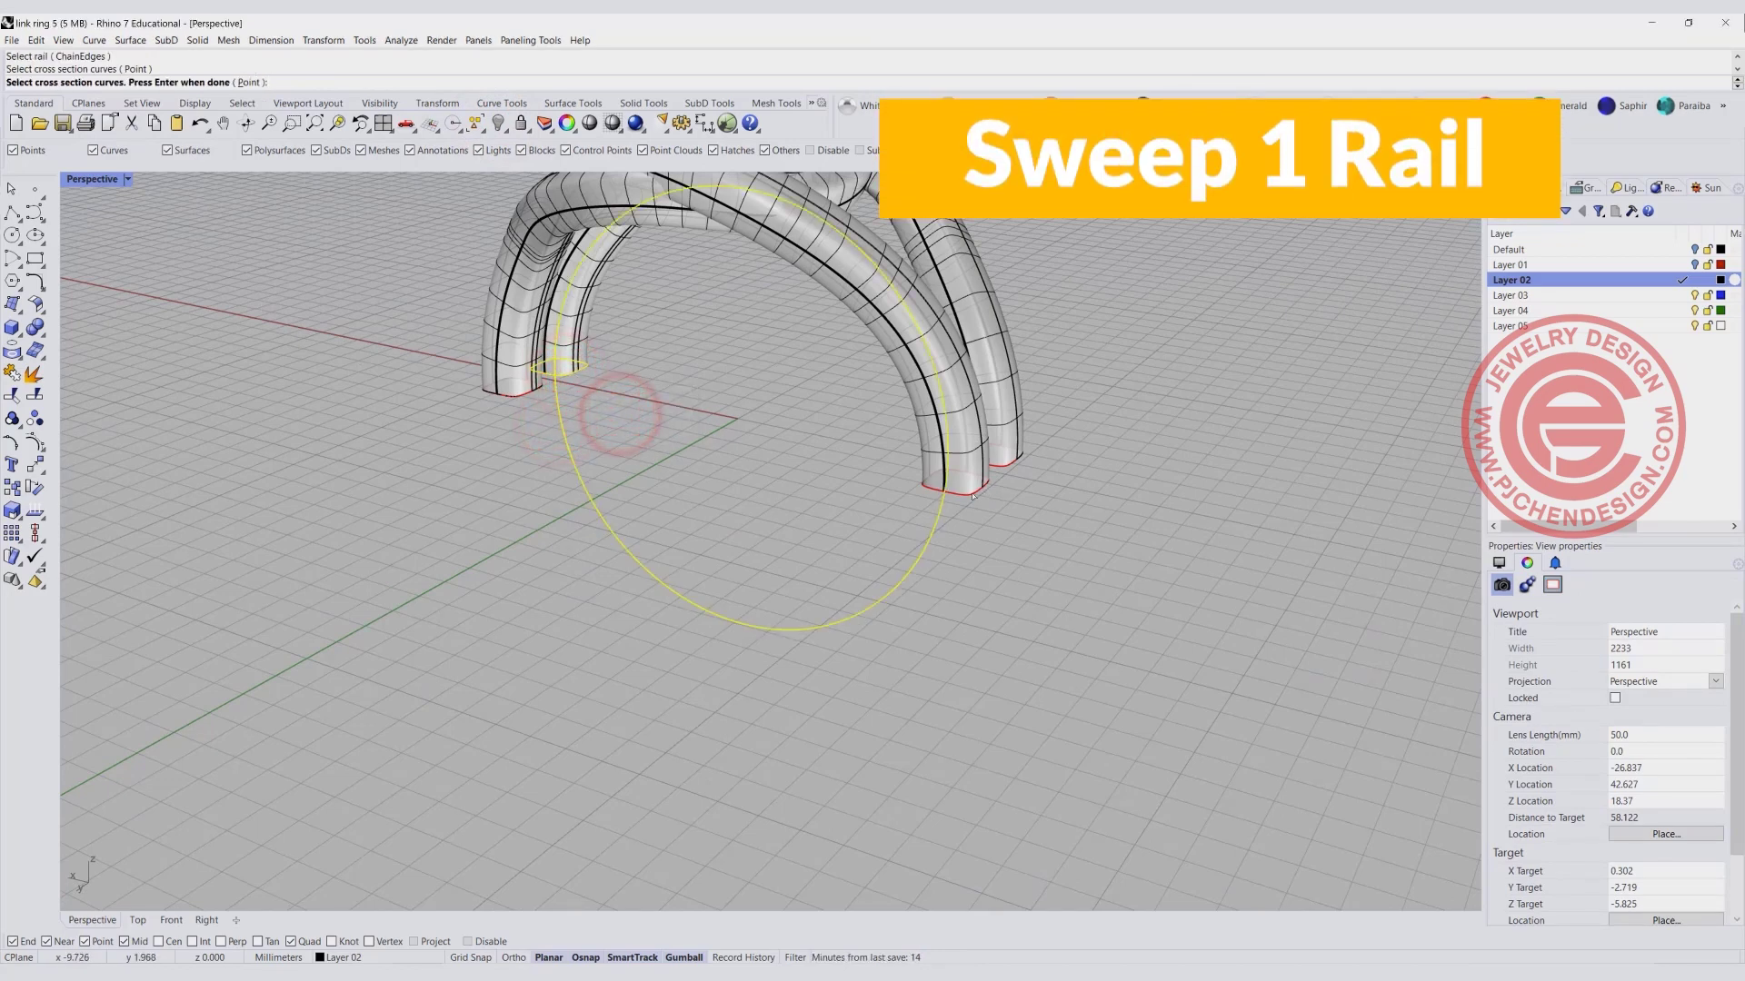
{"action": "left_click", "coordinate": [973, 496]}
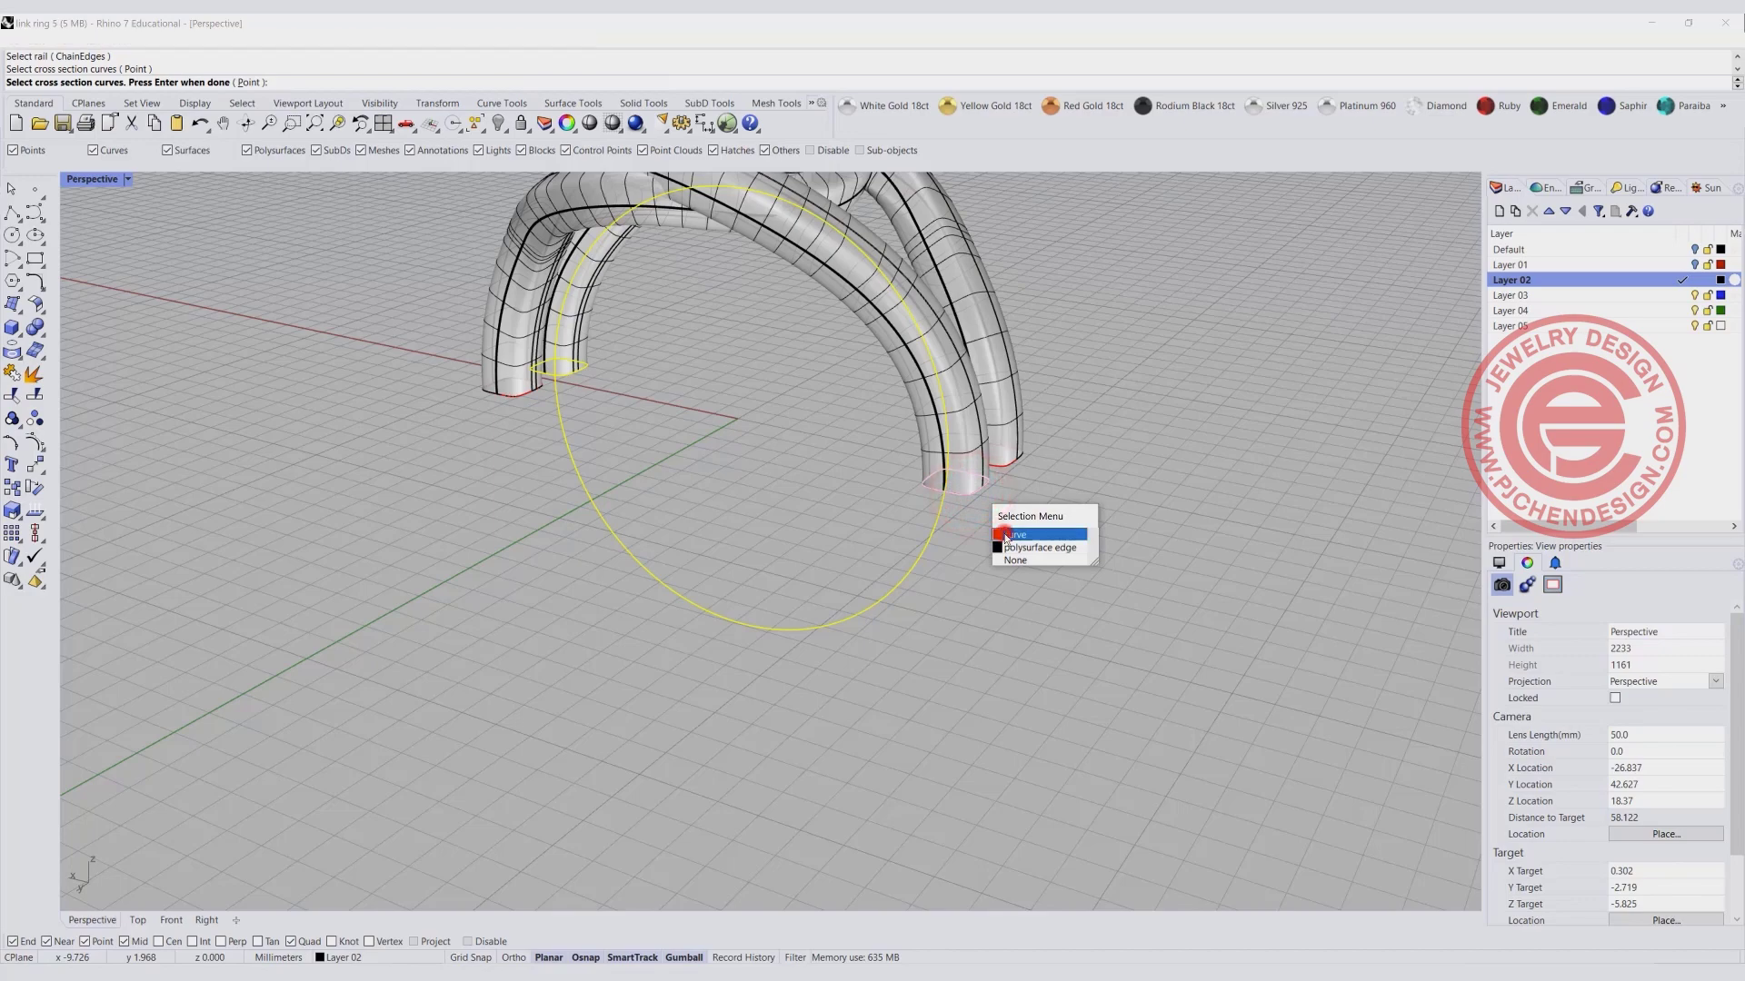
{"action": "left_click", "coordinate": [1005, 532]}
{"action": "key", "text": "Return"}
Align both seams at the quad points and build the band sweep along the circle.
{"action": "right_click_drag", "start_coordinate": [1010, 539], "coordinate": [859, 519]}
{"action": "left_click", "coordinate": [527, 392]}
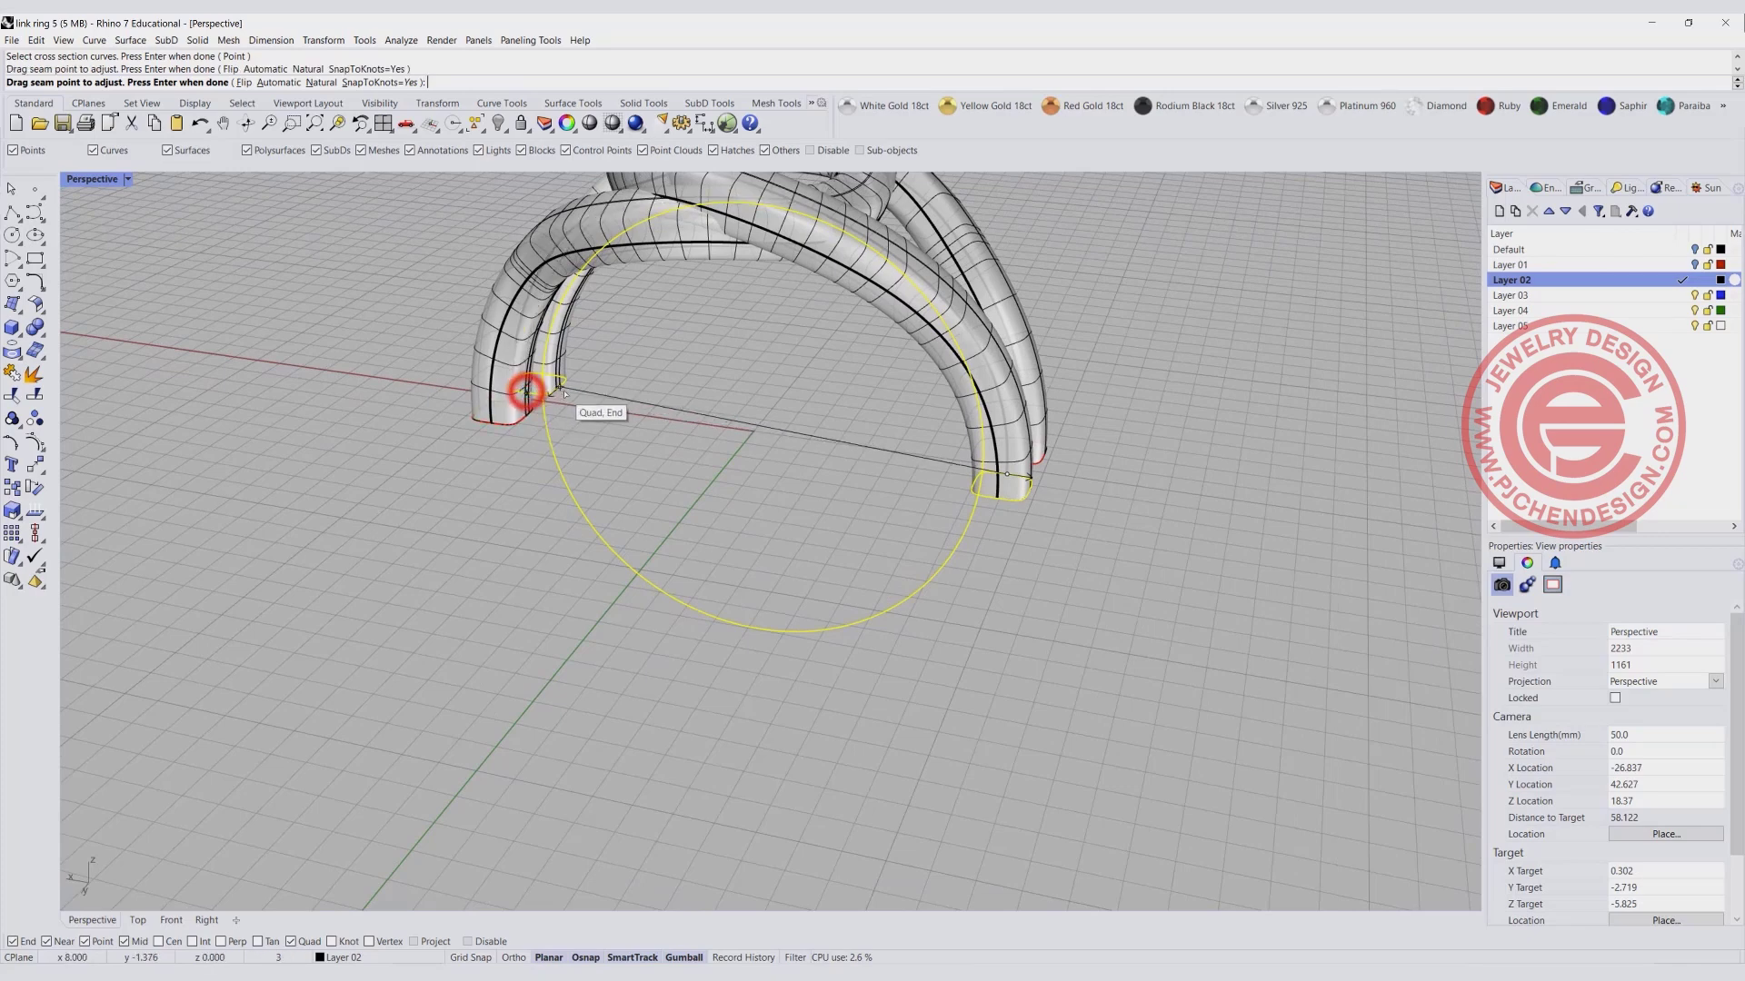
{"action": "left_click_drag", "start_coordinate": [561, 390], "coordinate": [557, 389]}
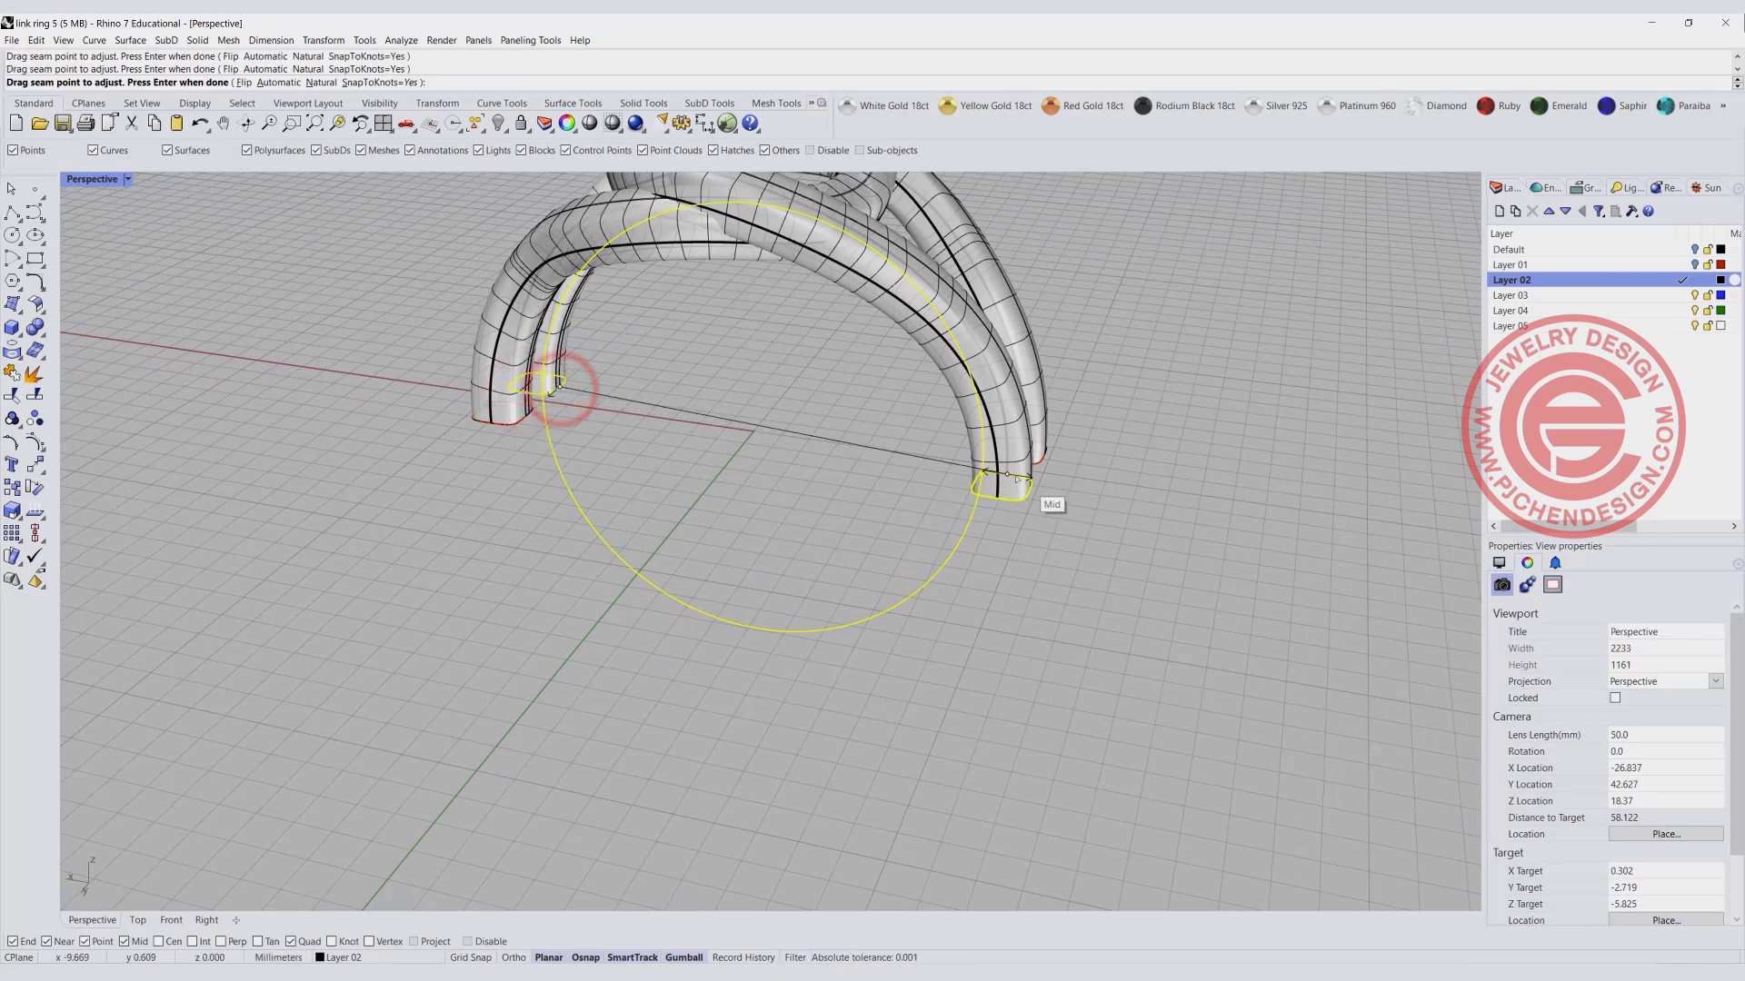
{"action": "left_click_drag", "start_coordinate": [1009, 474], "coordinate": [974, 481]}
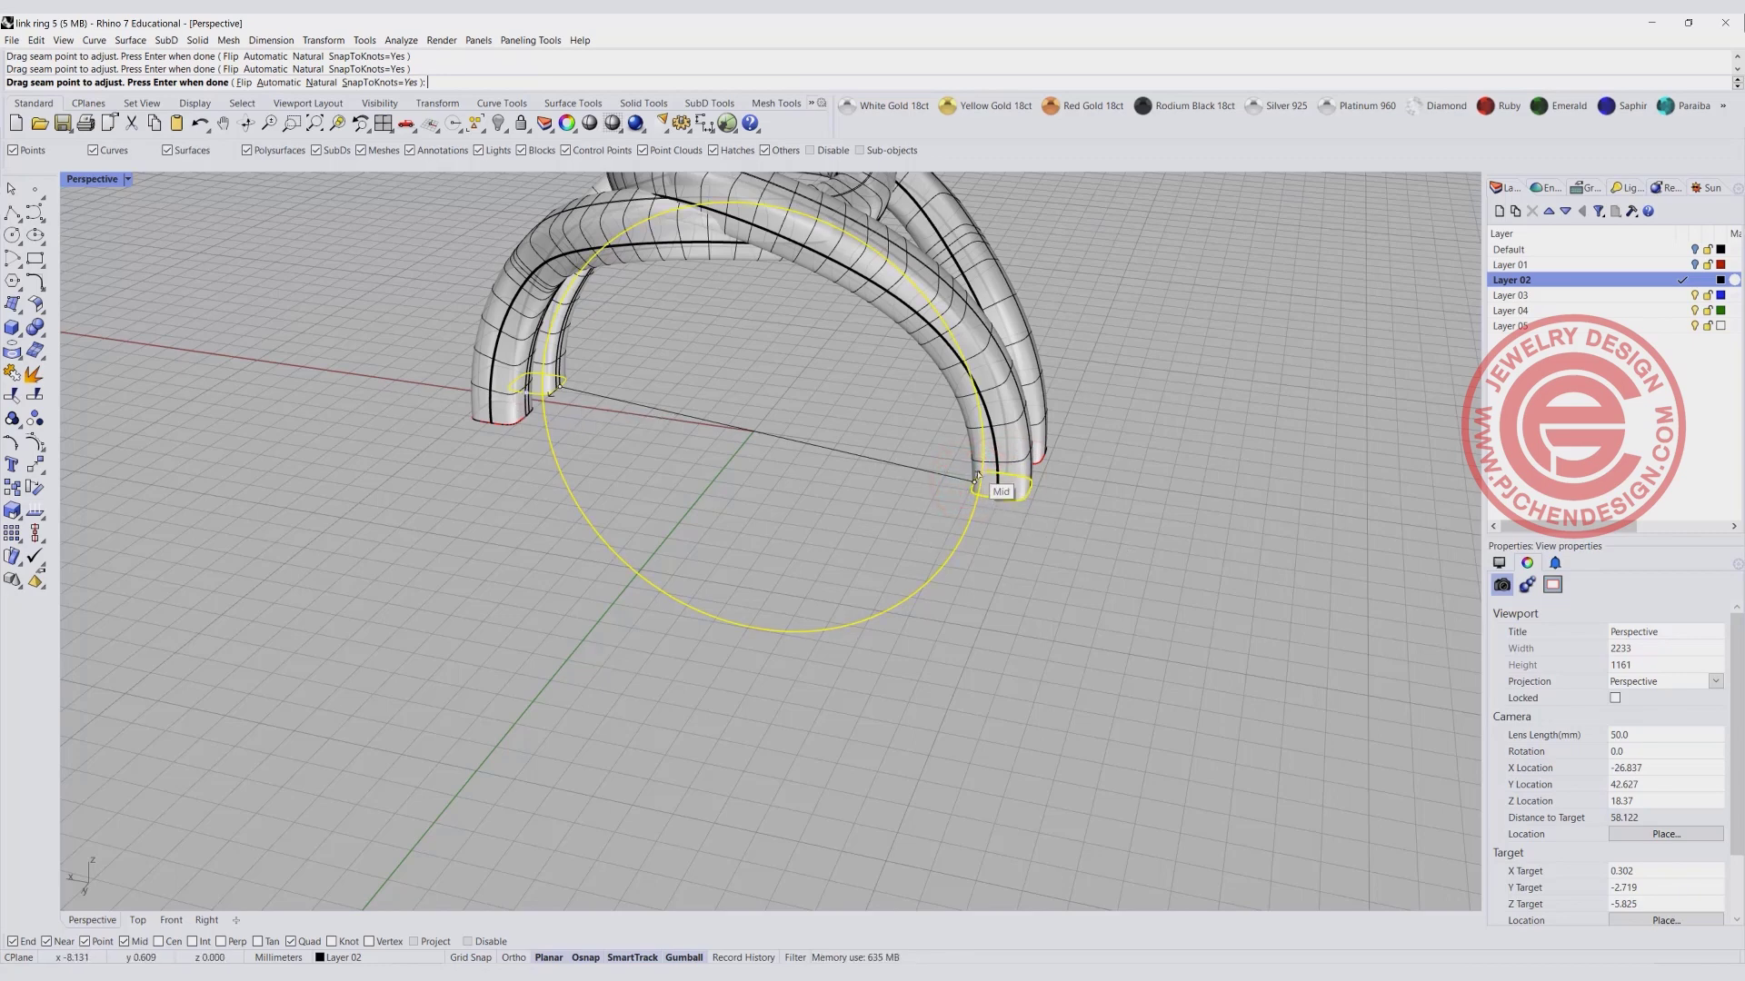
{"action": "right_click_drag", "start_coordinate": [974, 482], "coordinate": [790, 495]}
{"action": "key", "text": "Return"}
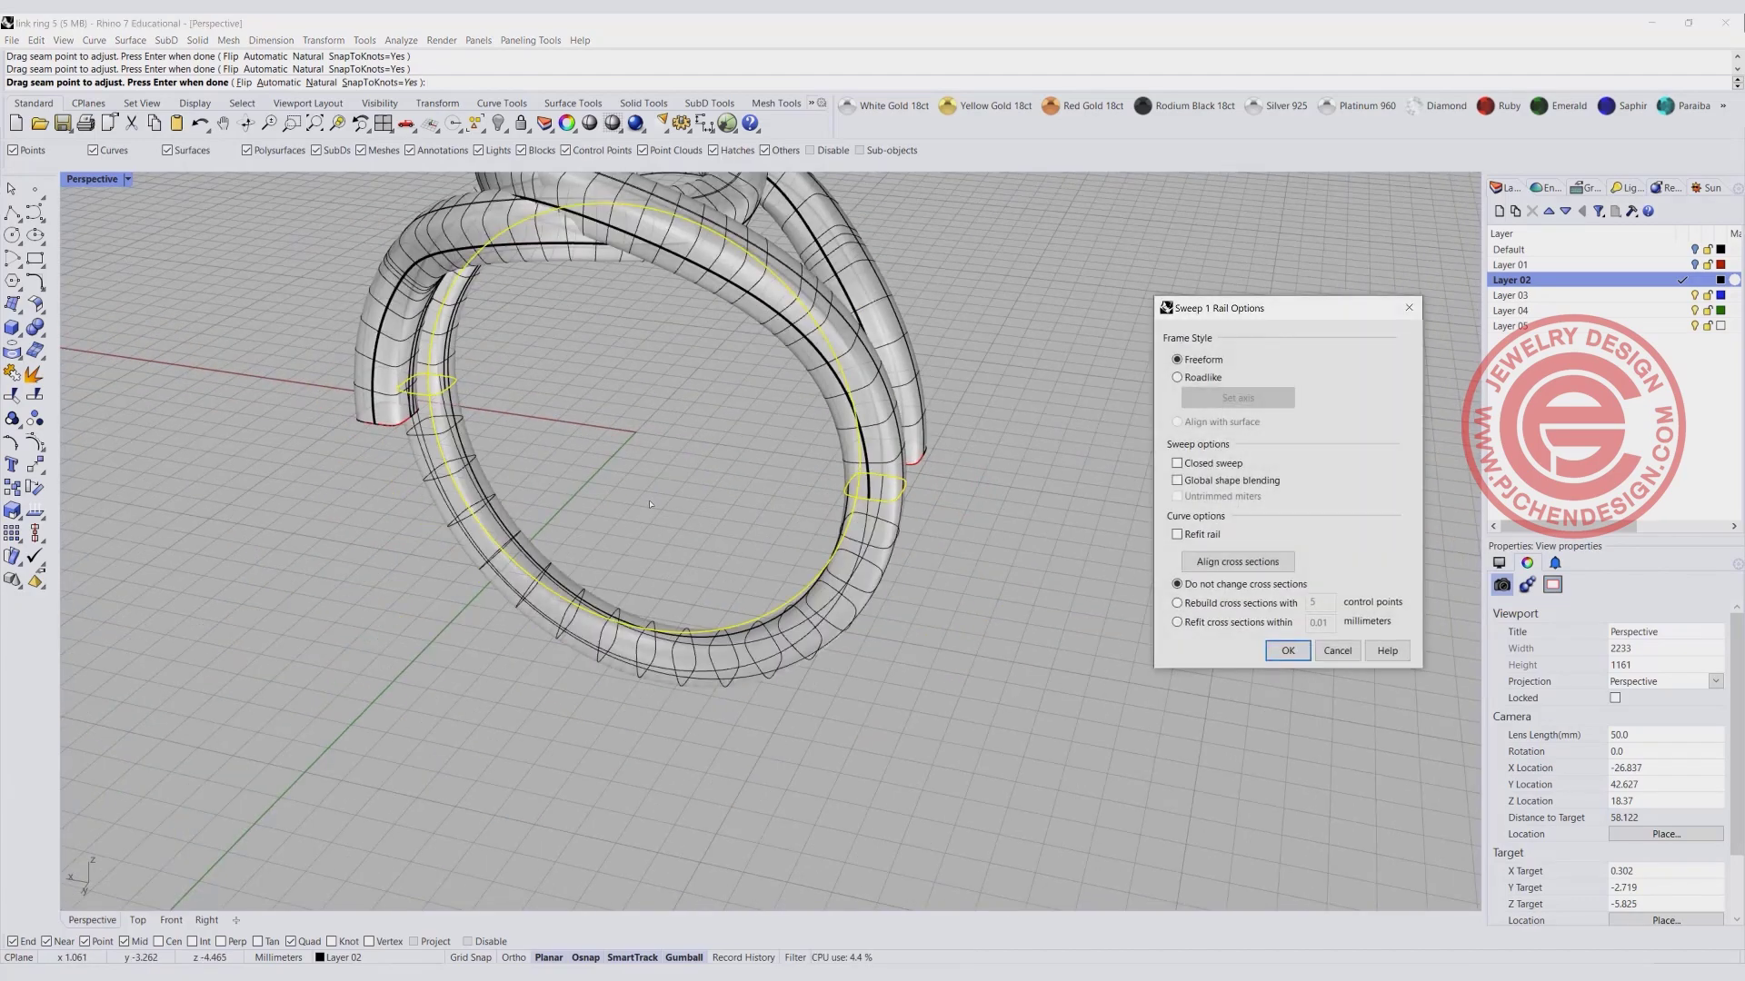
{"action": "key", "text": "Return"}
{"action": "right_click_drag", "start_coordinate": [649, 504], "coordinate": [798, 525]}
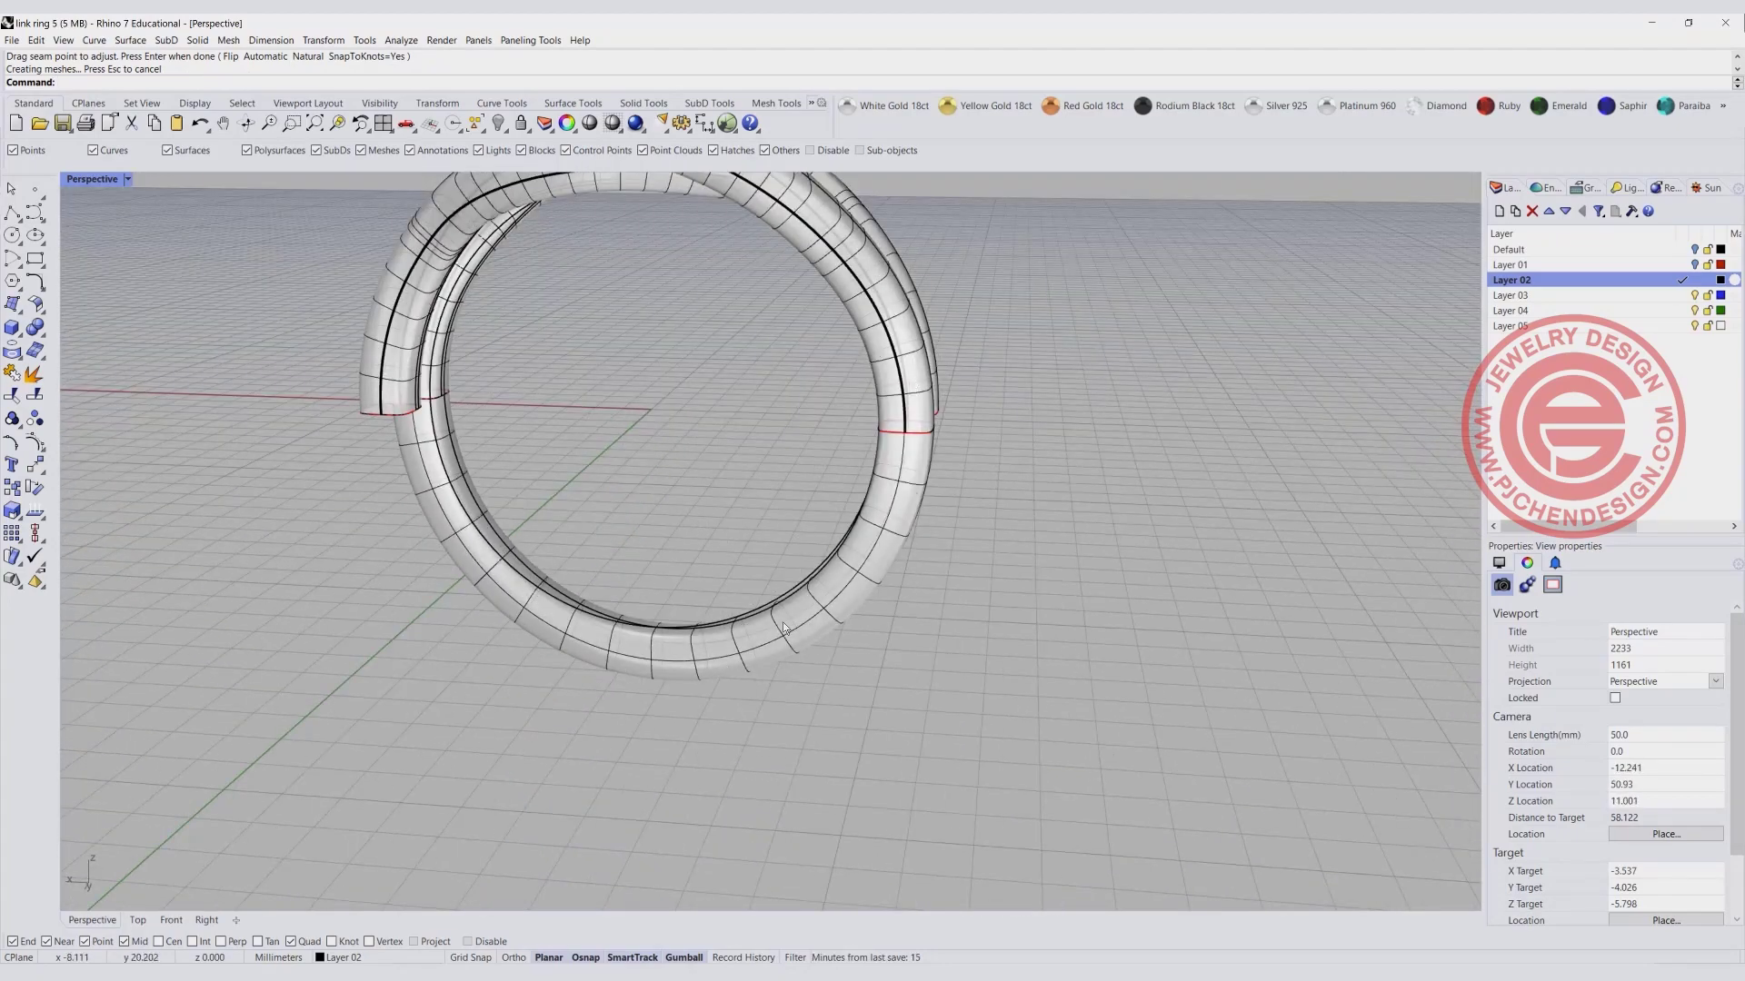
{"action": "right_click_drag", "start_coordinate": [445, 389], "coordinate": [572, 474]}
{"action": "key", "text": "Return"}
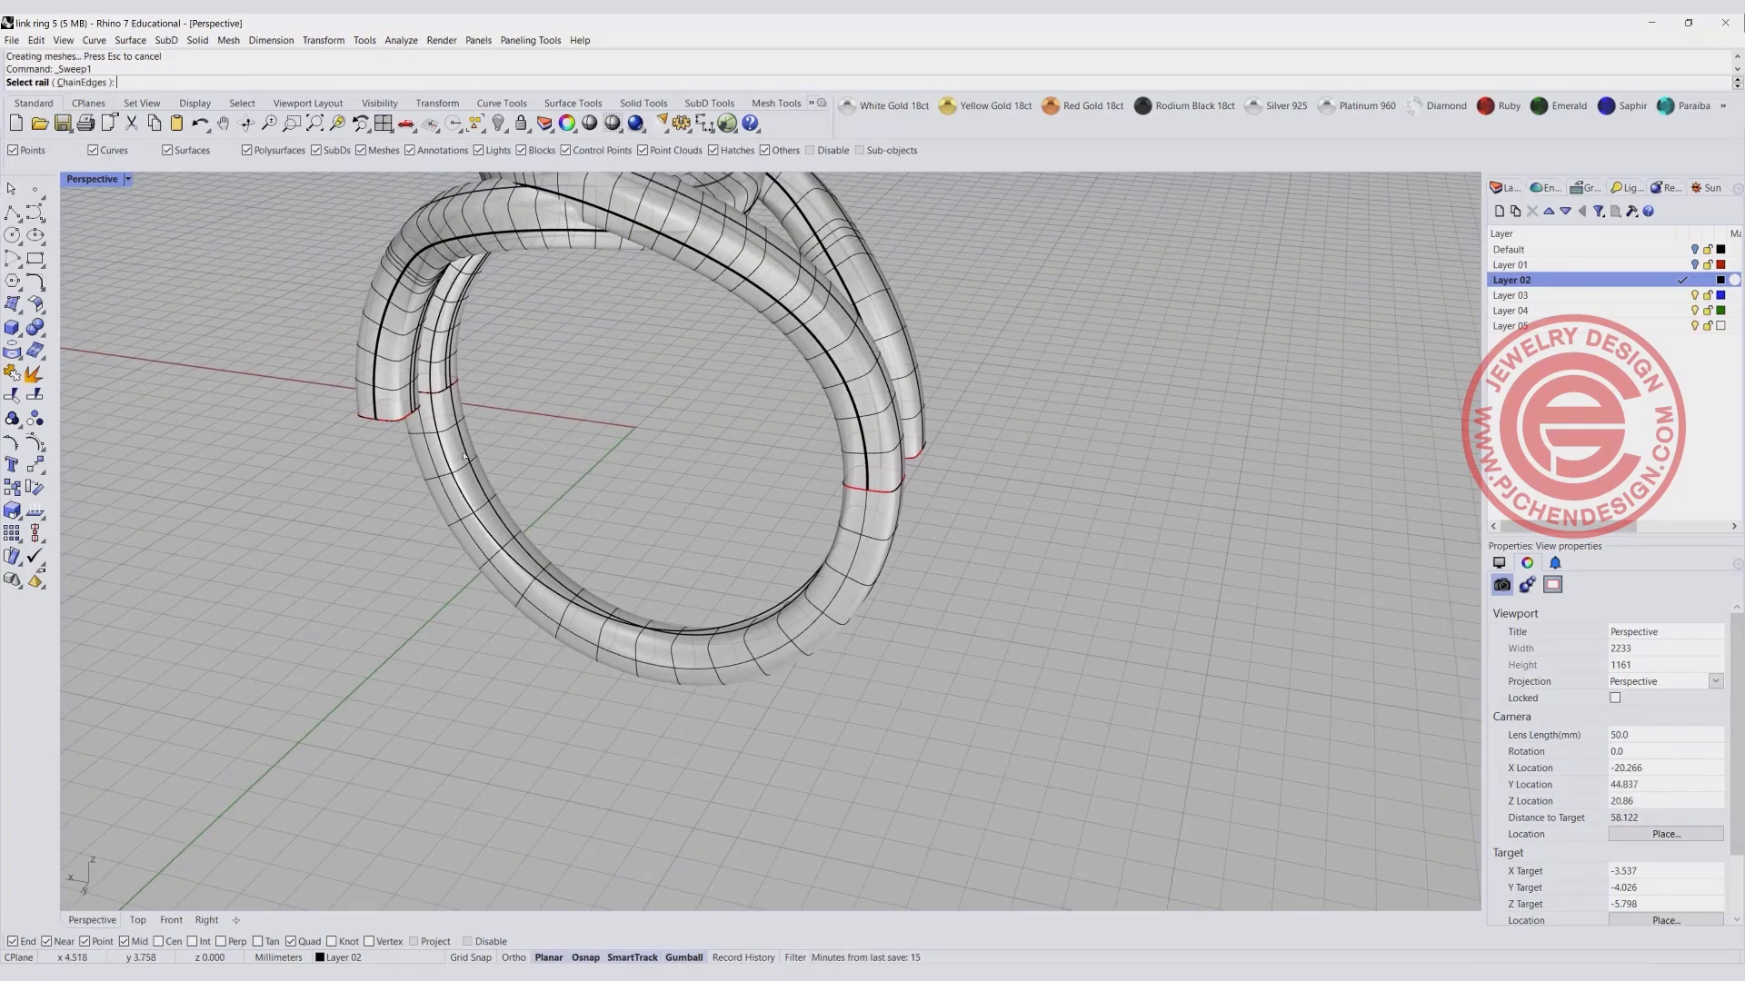
Take the band's inner edge chain as rail and both remaining tube ends as cross sections.
{"action": "left_click", "coordinate": [461, 459]}
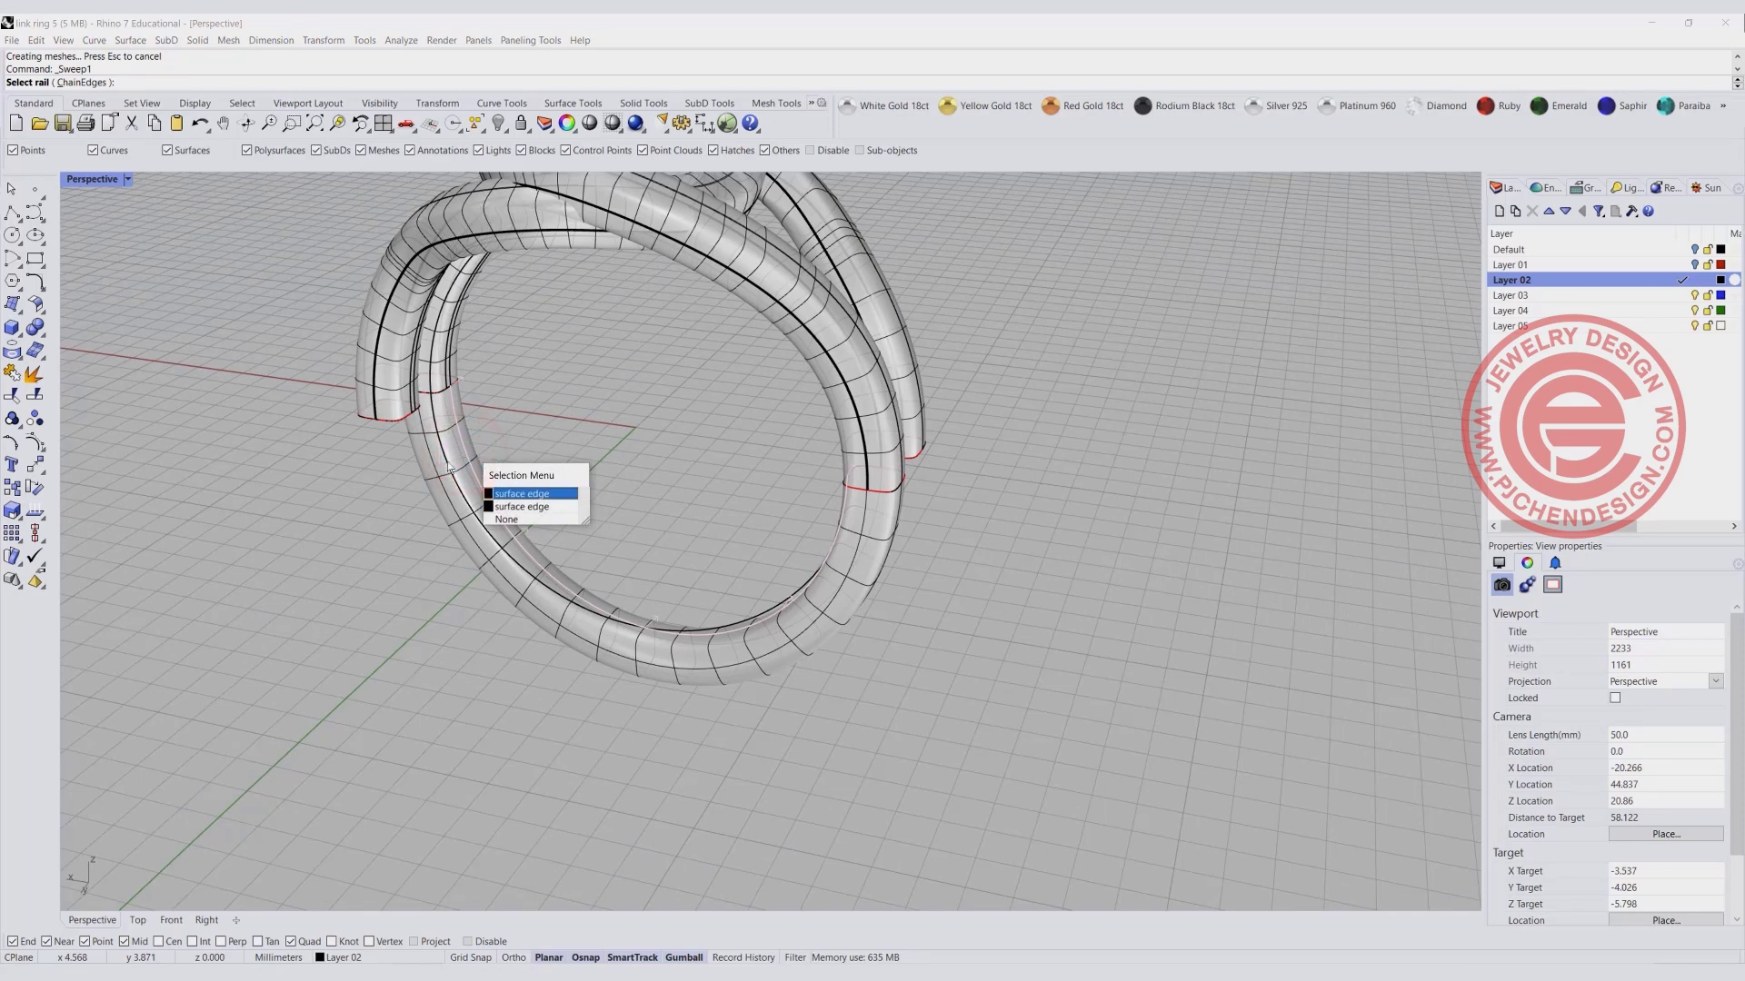
{"action": "left_click", "coordinate": [455, 479]}
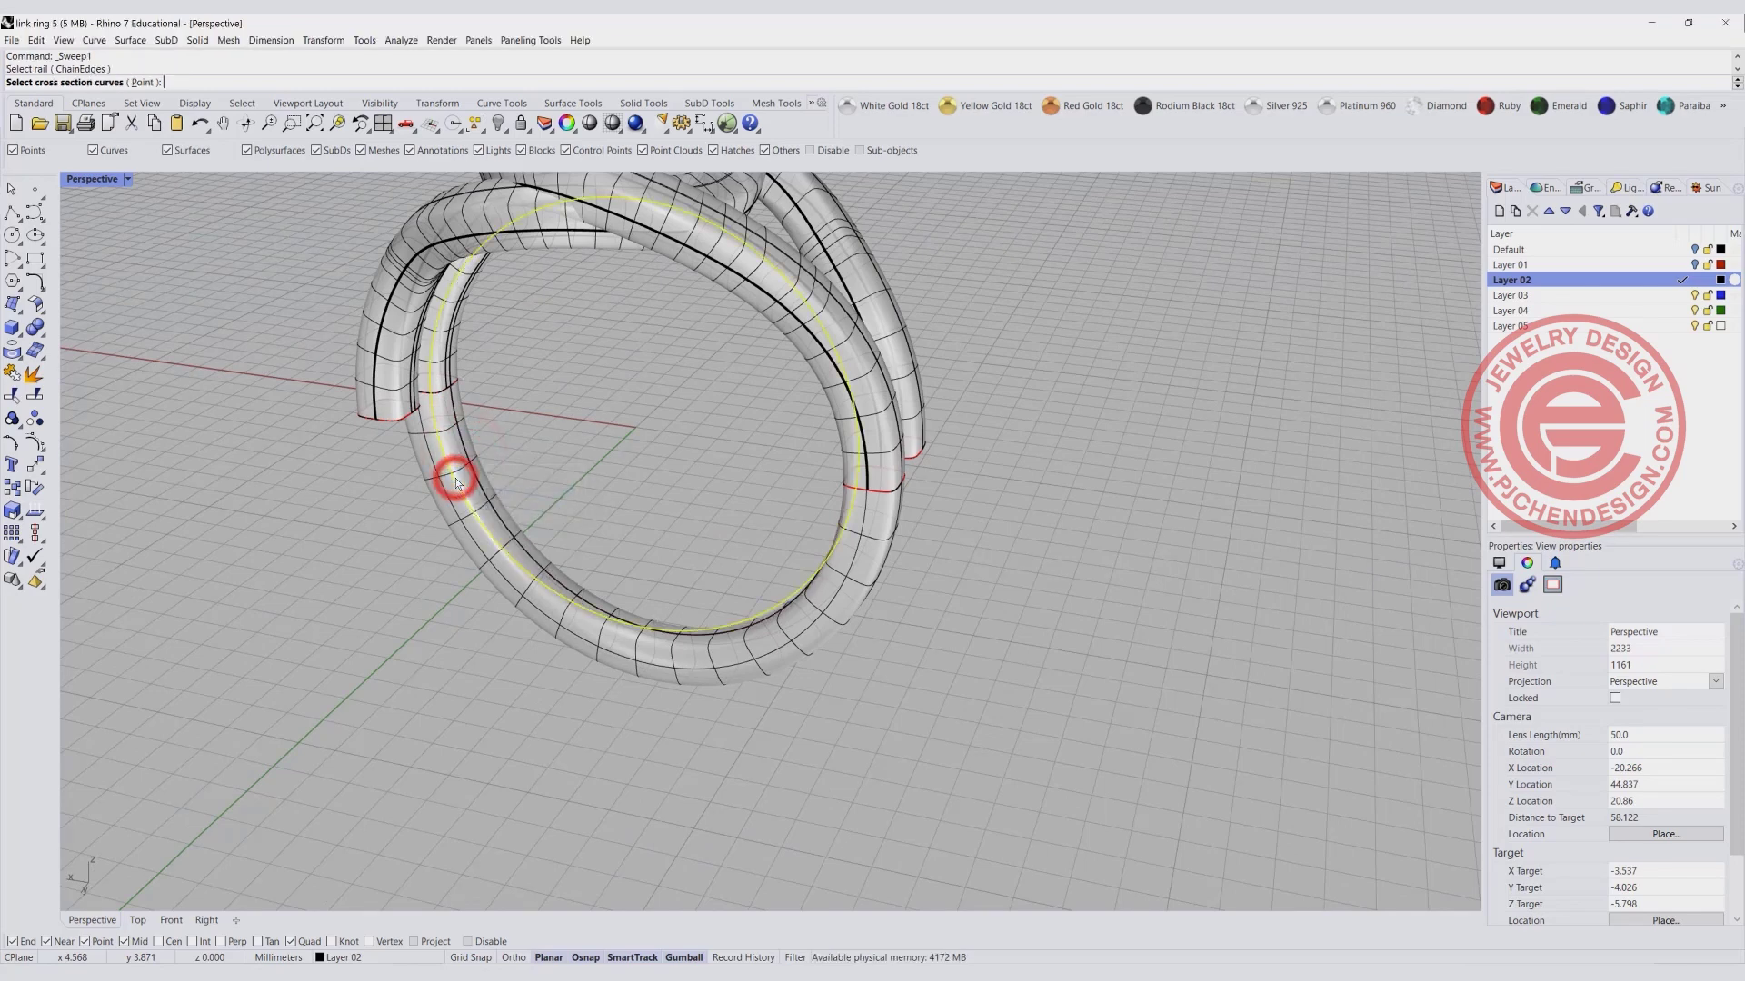
{"action": "left_click", "coordinate": [379, 420]}
{"action": "left_click", "coordinate": [411, 457]}
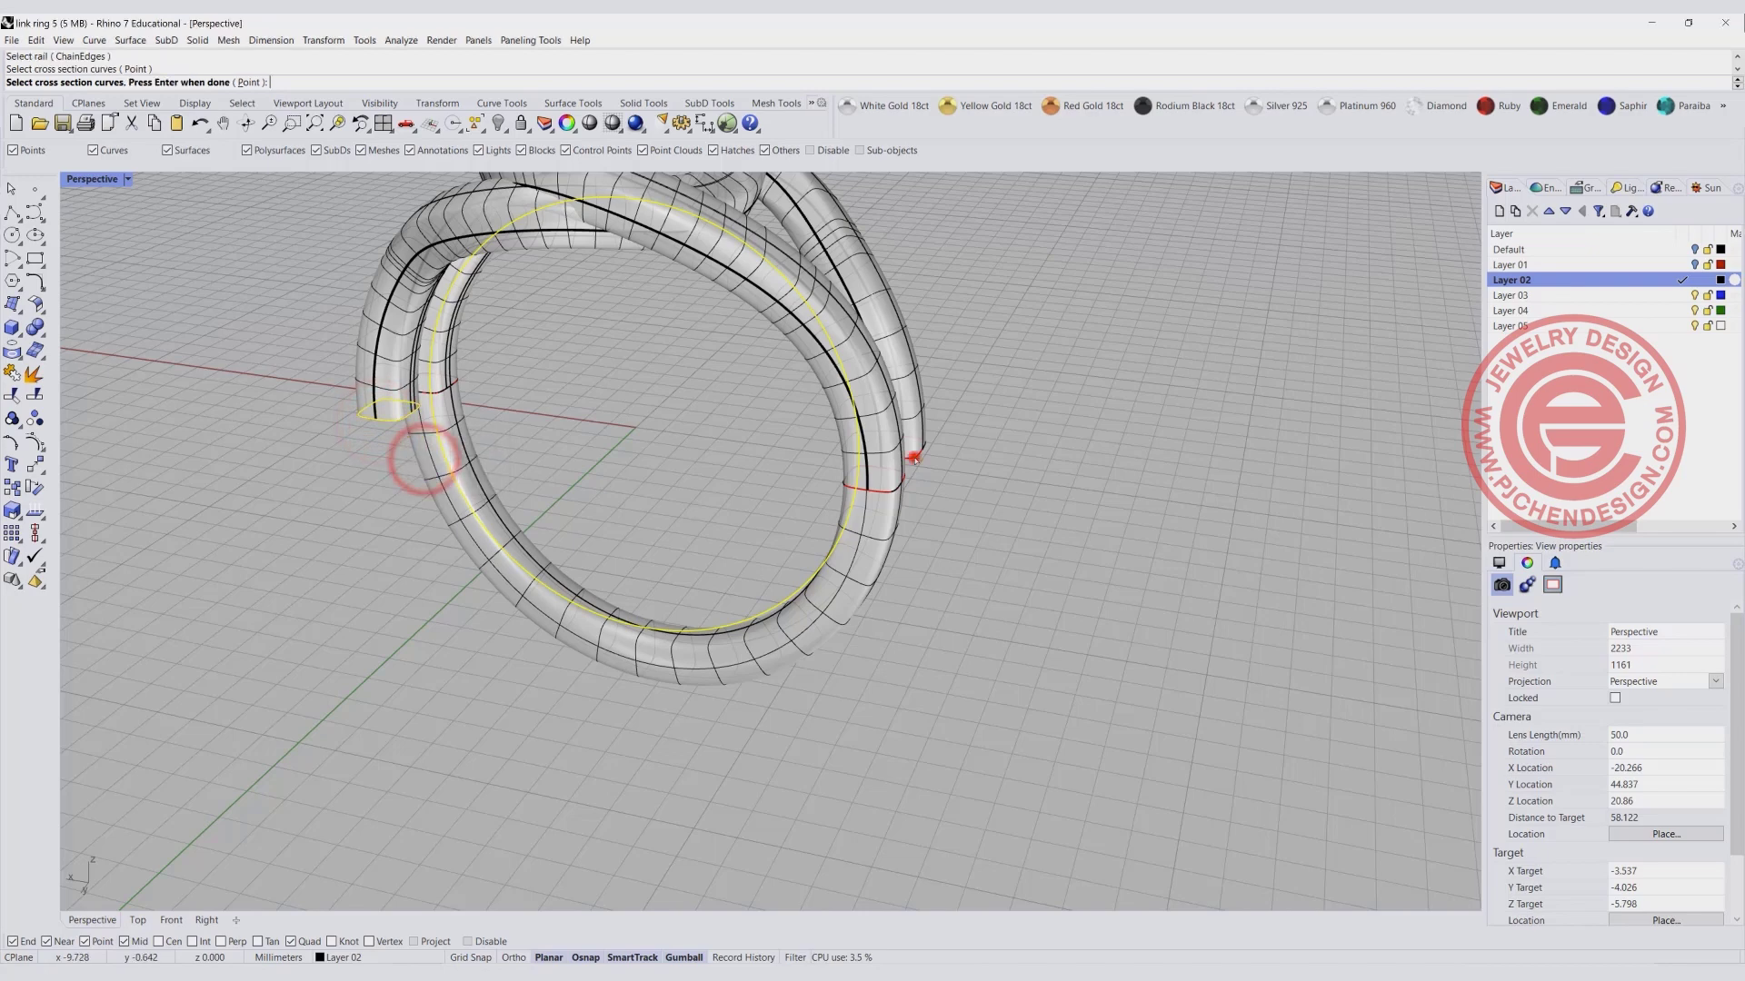
{"action": "left_click", "coordinate": [913, 457]}
{"action": "left_click", "coordinate": [955, 498]}
{"action": "key", "text": "Return"}
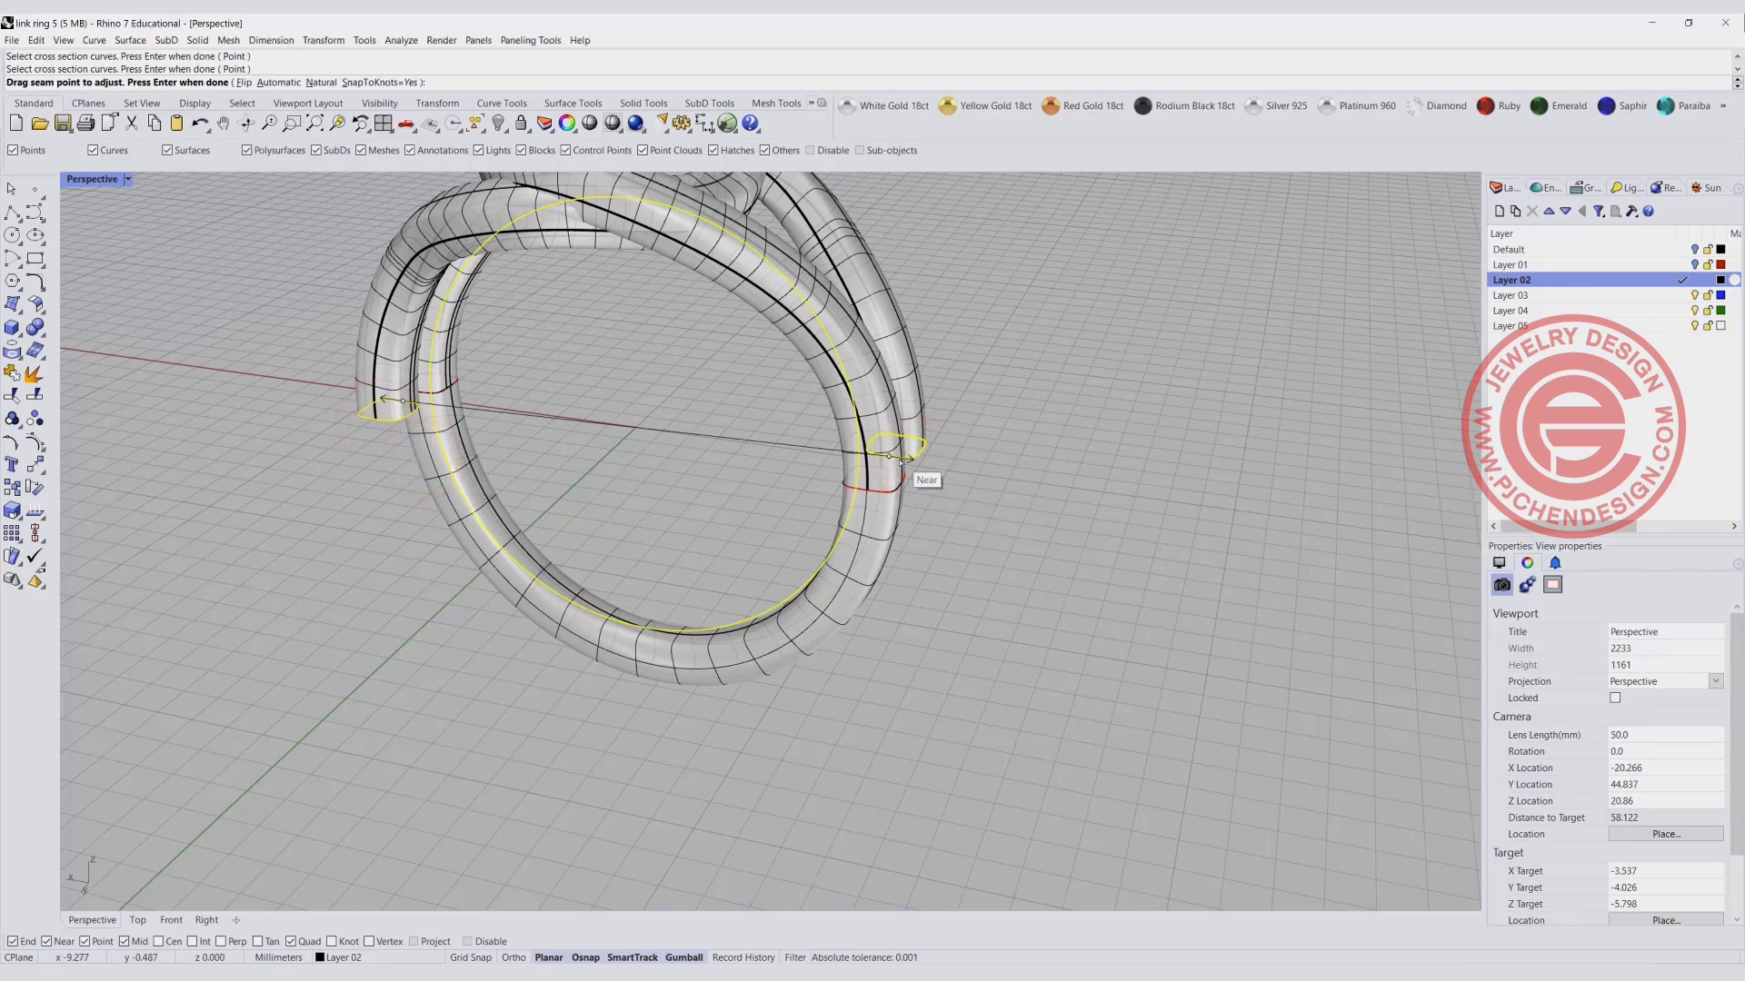
Line up the two seam points and accept to build the second band.
{"action": "left_click_drag", "start_coordinate": [888, 457], "coordinate": [869, 444]}
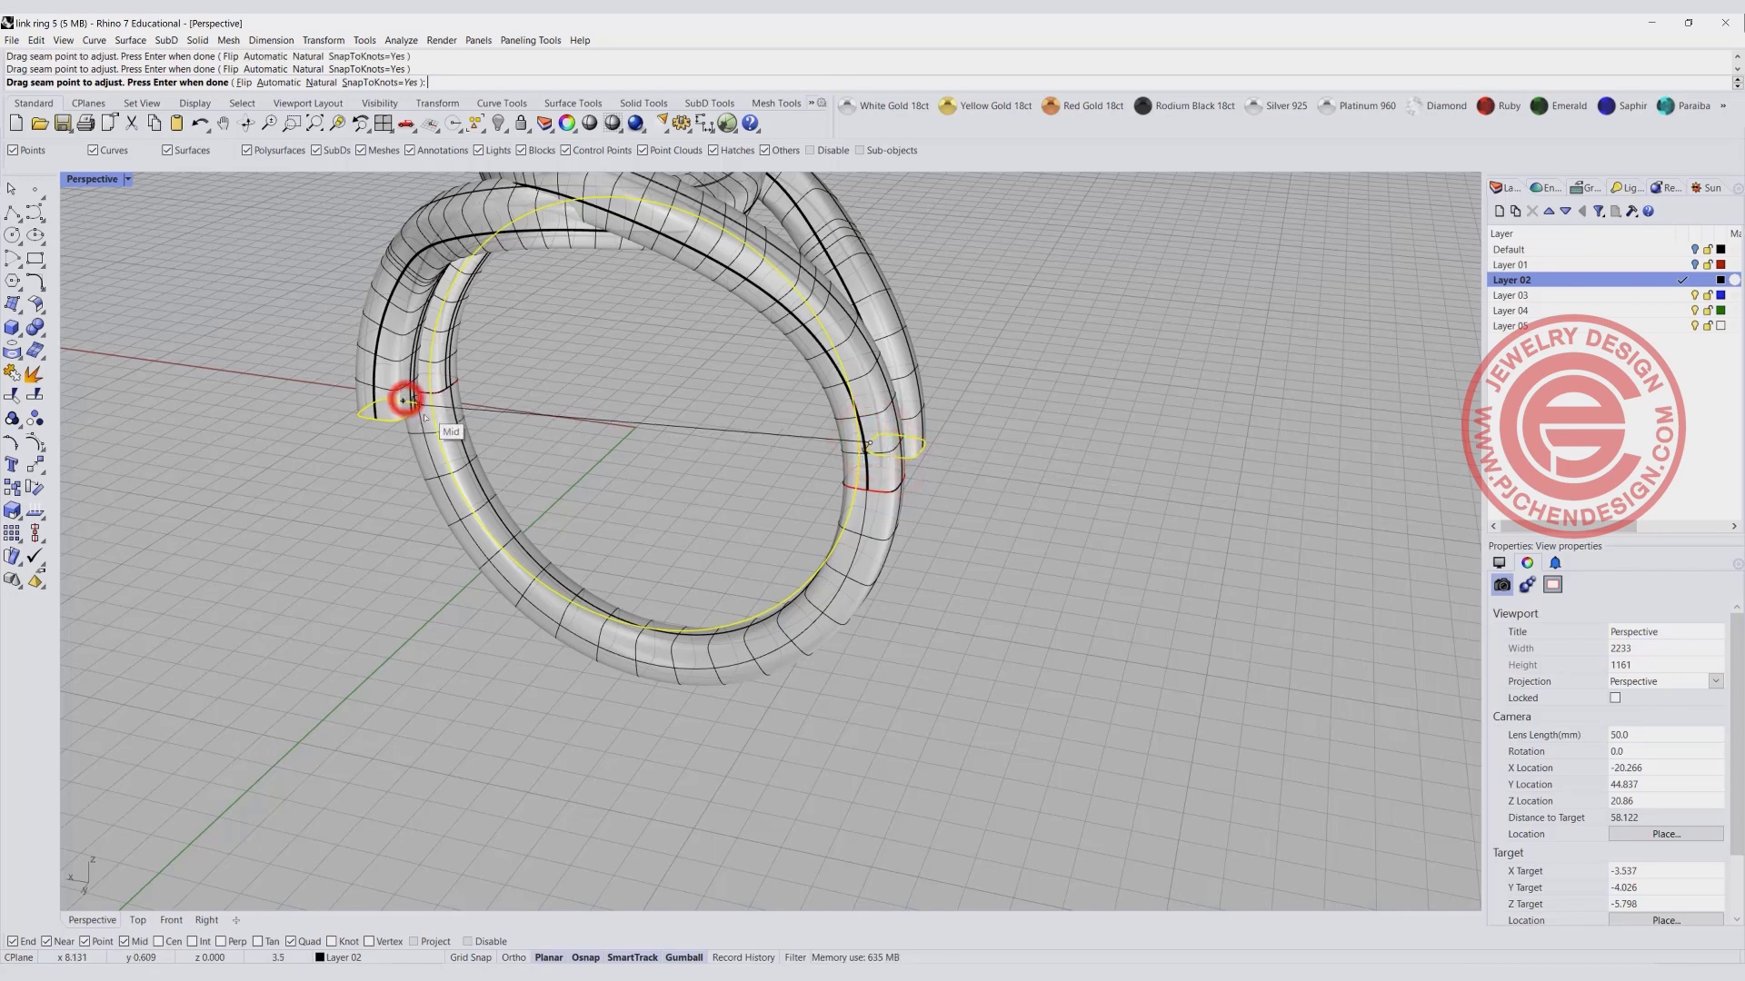
{"action": "left_click_drag", "start_coordinate": [405, 401], "coordinate": [422, 403]}
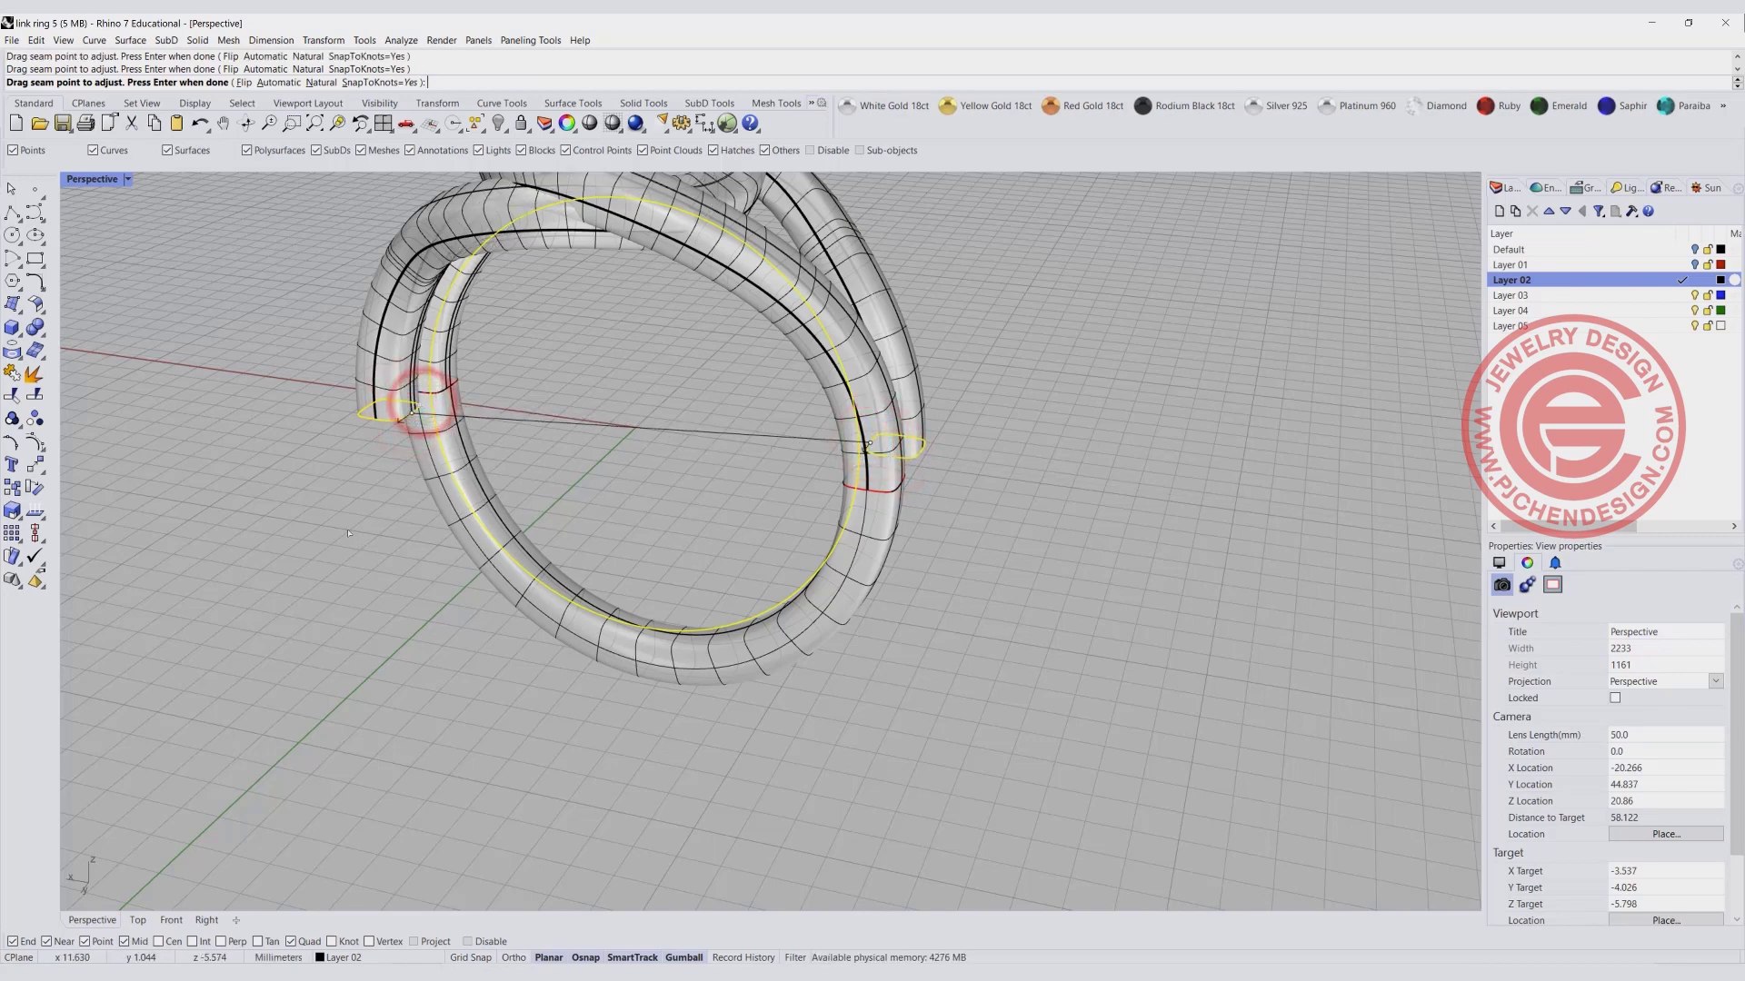
{"action": "key", "text": "Return"}
{"action": "key", "text": "Return"}
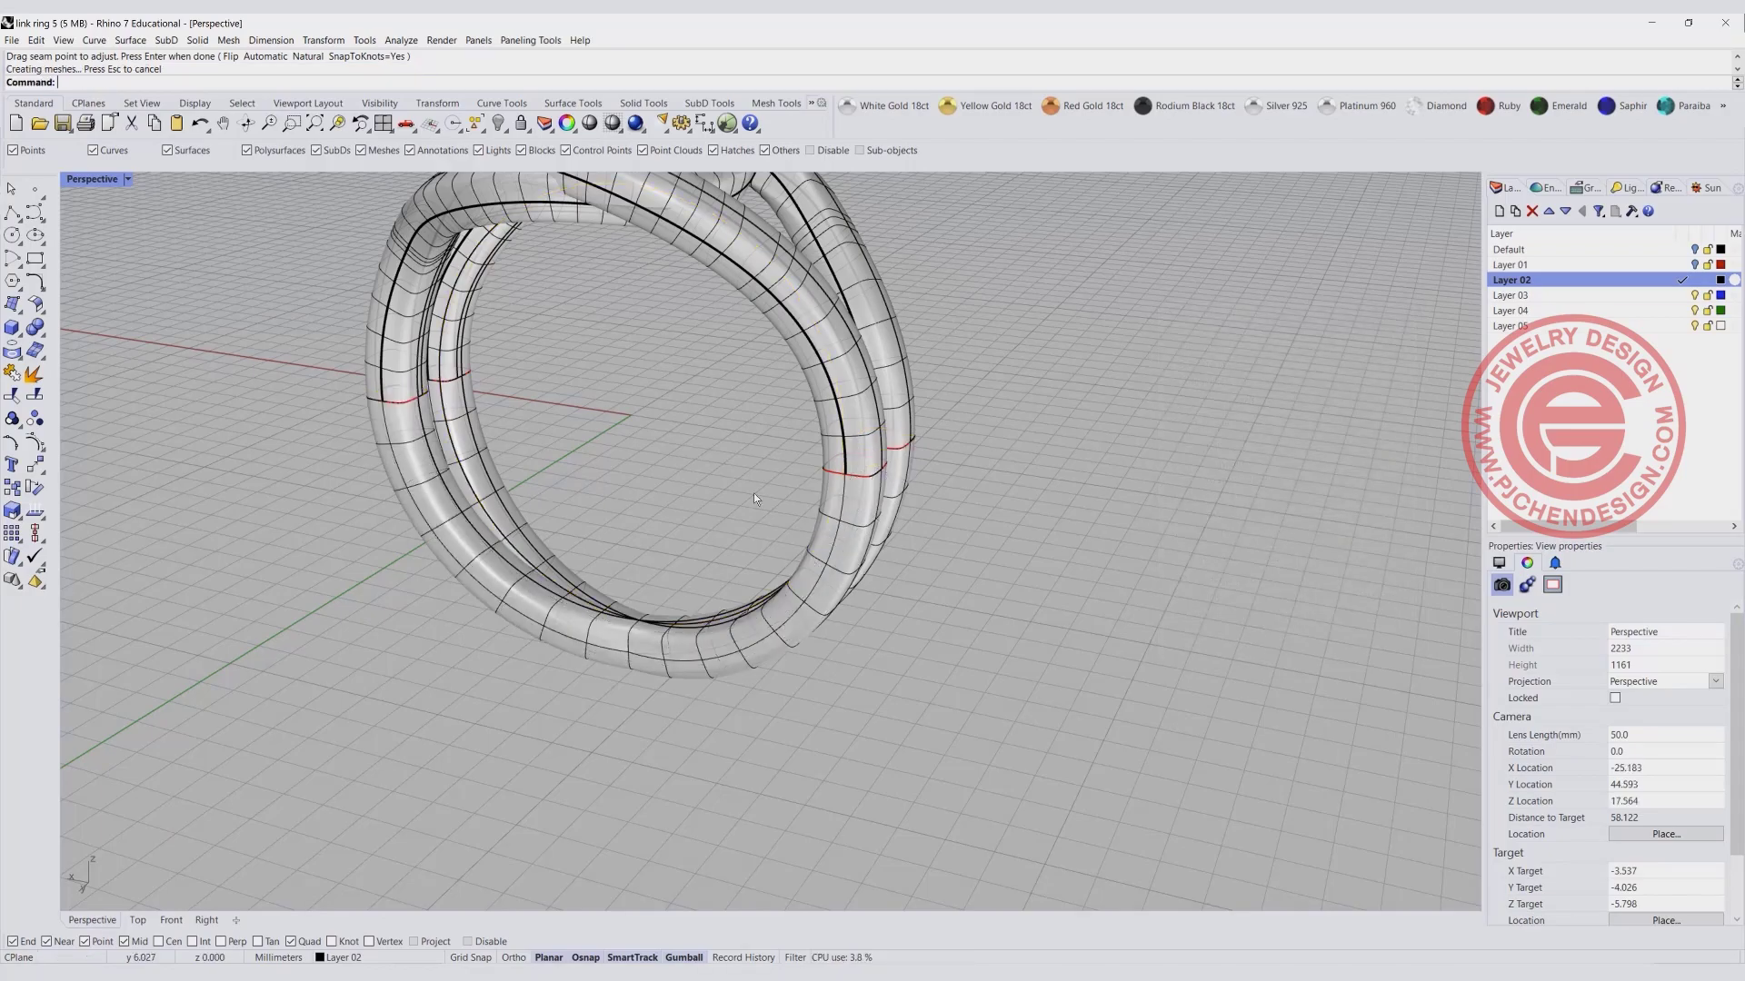
{"action": "right_click_drag", "start_coordinate": [816, 512], "coordinate": [773, 700]}
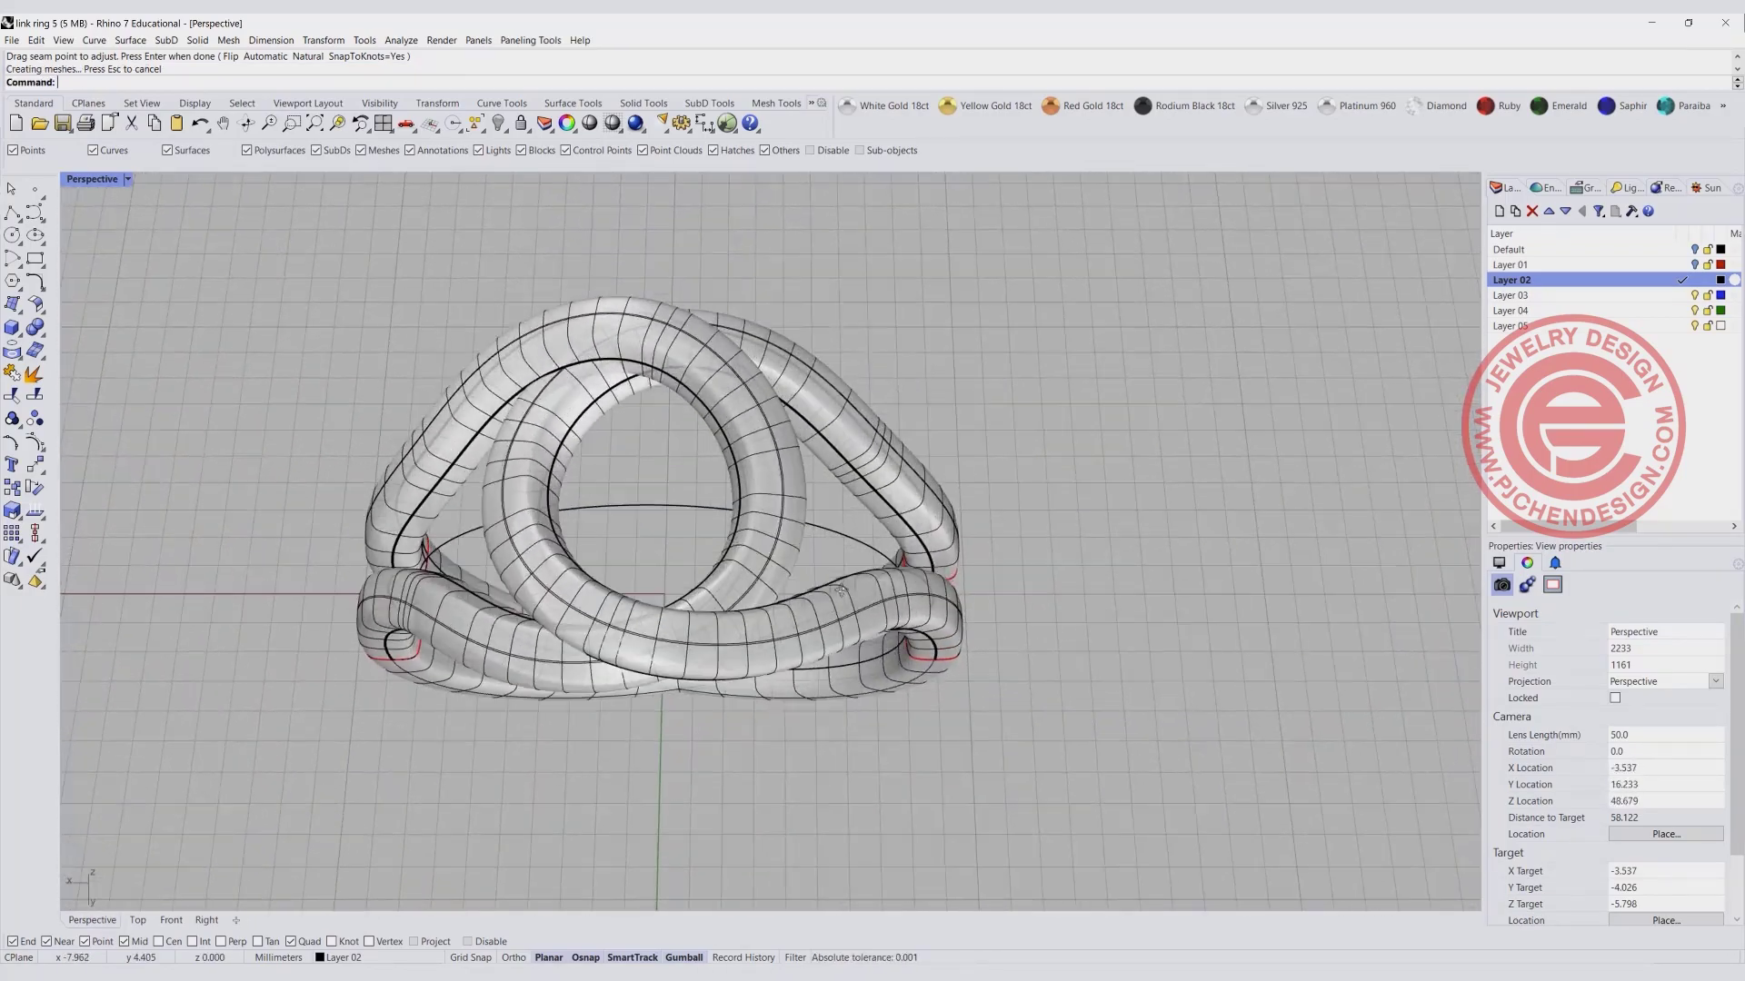
Window-select the red stone and prong head and drag them down onto the shank top.
{"action": "right_click_drag", "start_coordinate": [773, 700], "coordinate": [769, 677]}
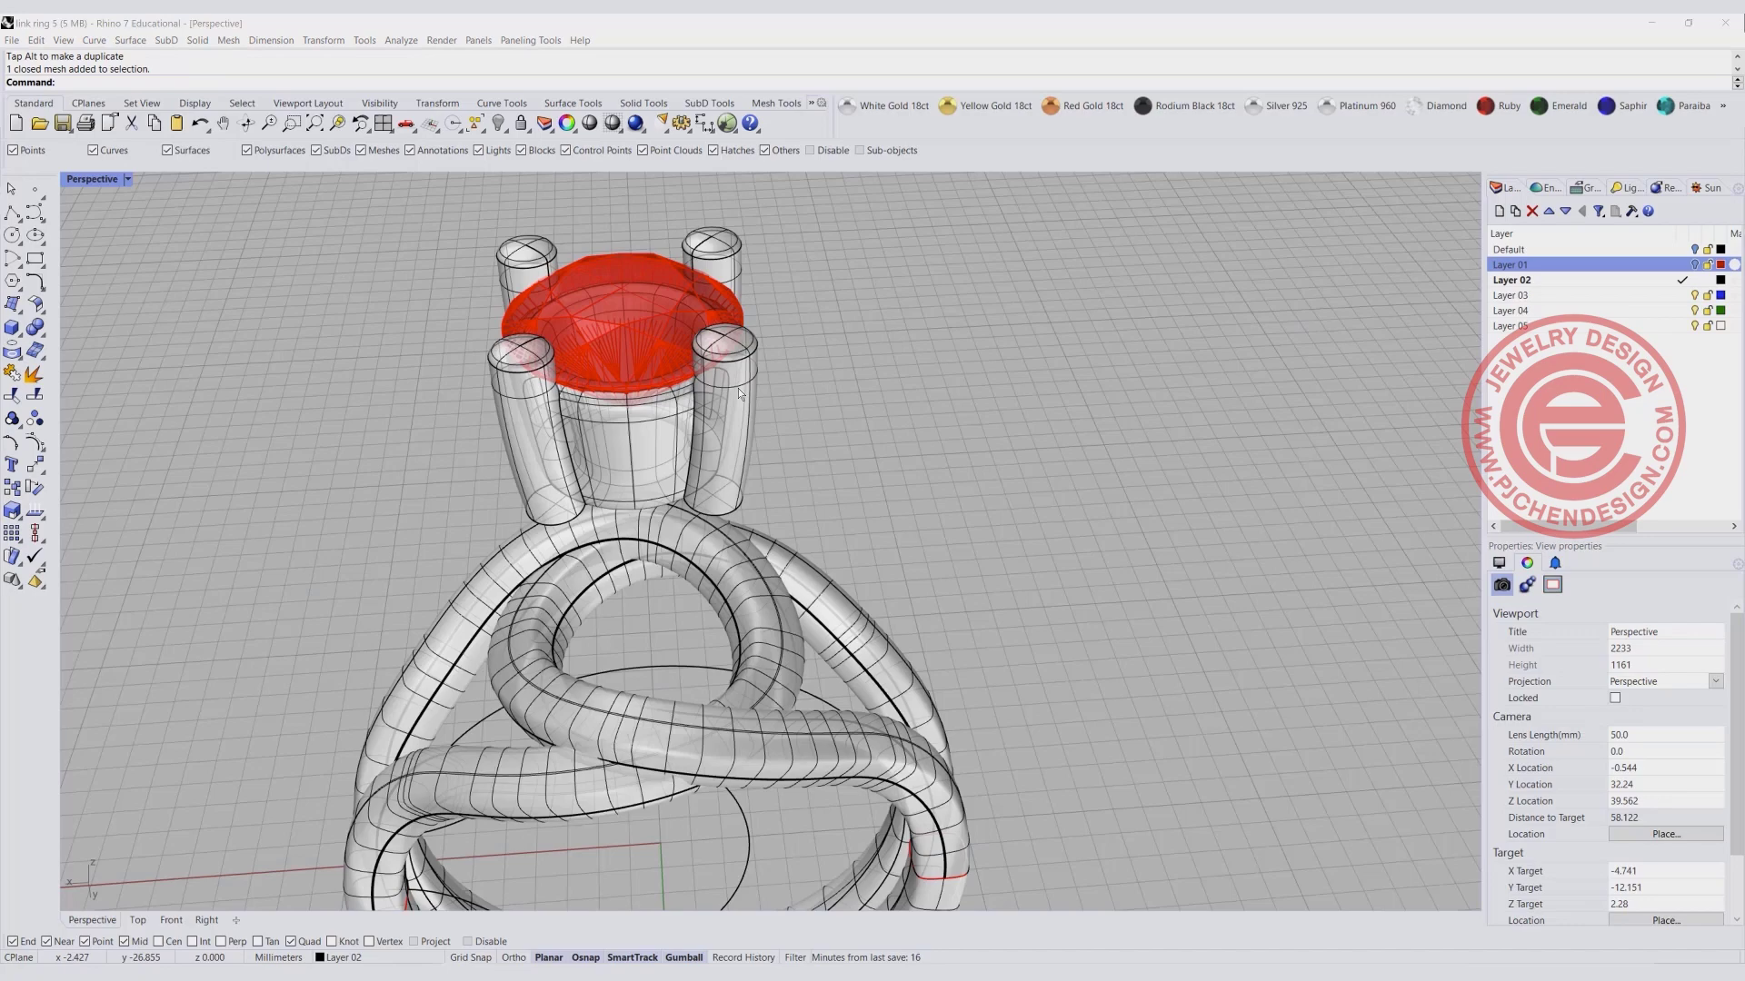
{"action": "scroll", "coordinate": [1010, 499], "scroll_direction": "down", "scroll_amount": 7}
{"action": "right_click_drag", "start_coordinate": [1010, 498], "coordinate": [864, 331]}
{"action": "scroll", "coordinate": [865, 330], "scroll_direction": "up", "scroll_amount": 2}
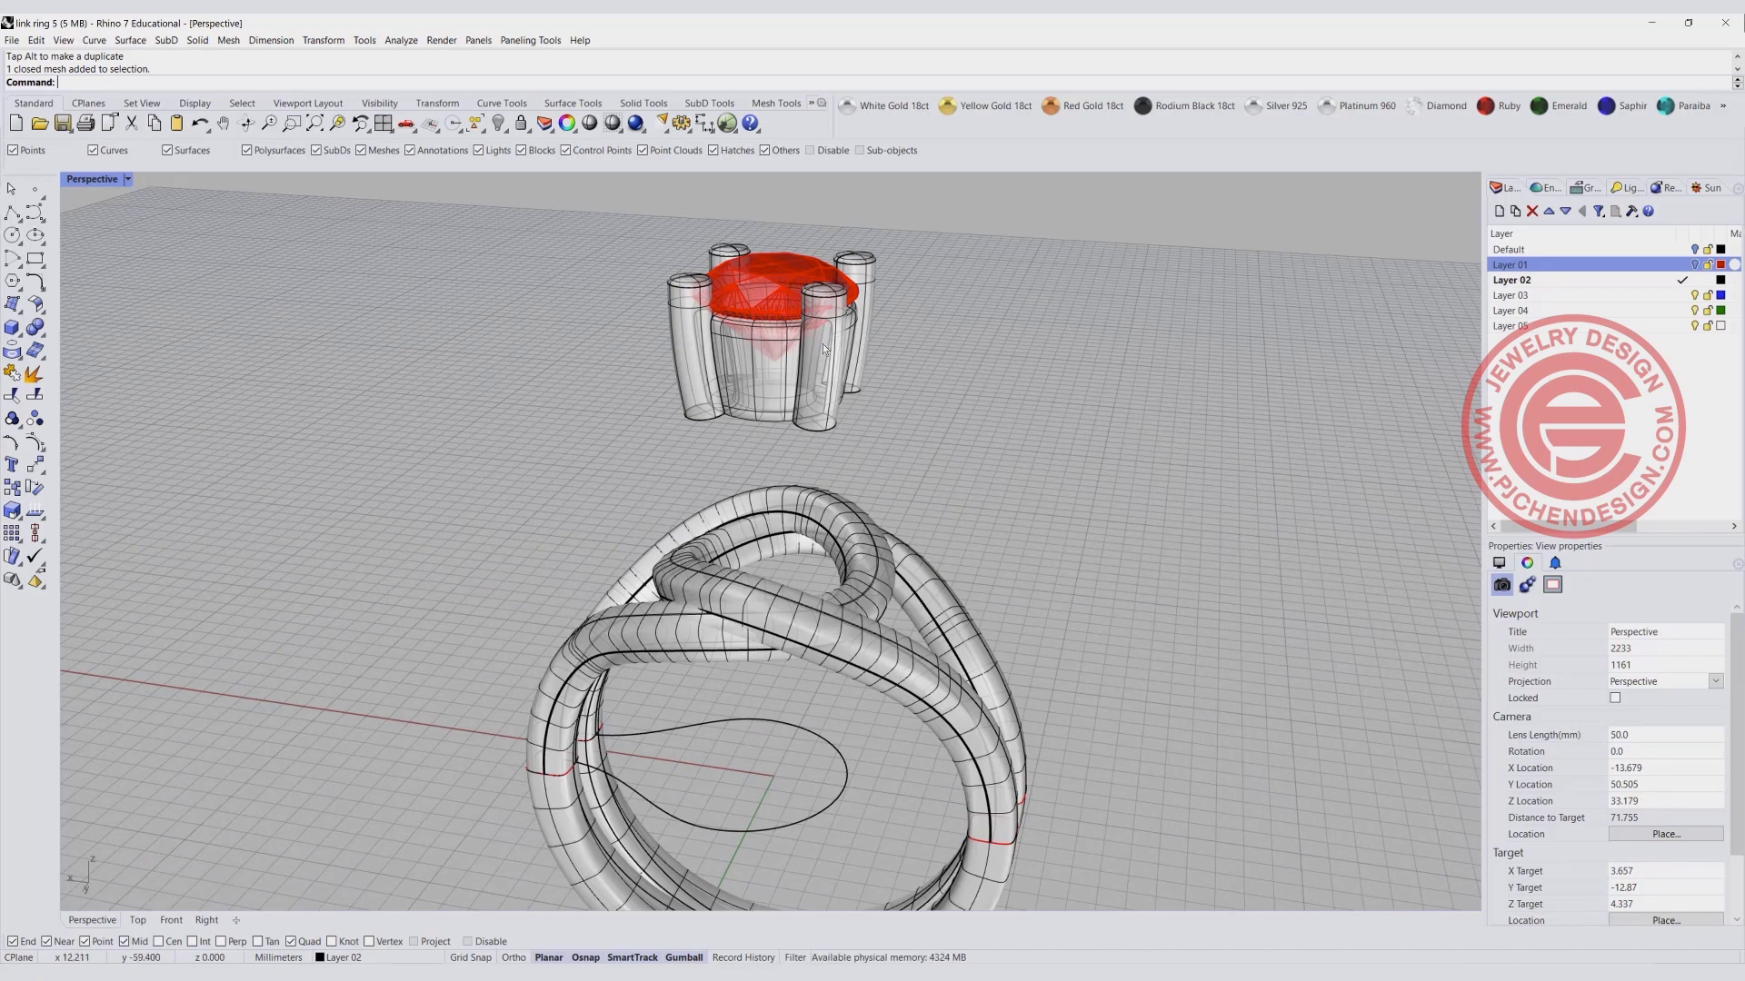
{"action": "right_click_drag", "start_coordinate": [821, 344], "coordinate": [755, 288]}
{"action": "left_click", "coordinate": [773, 285]}
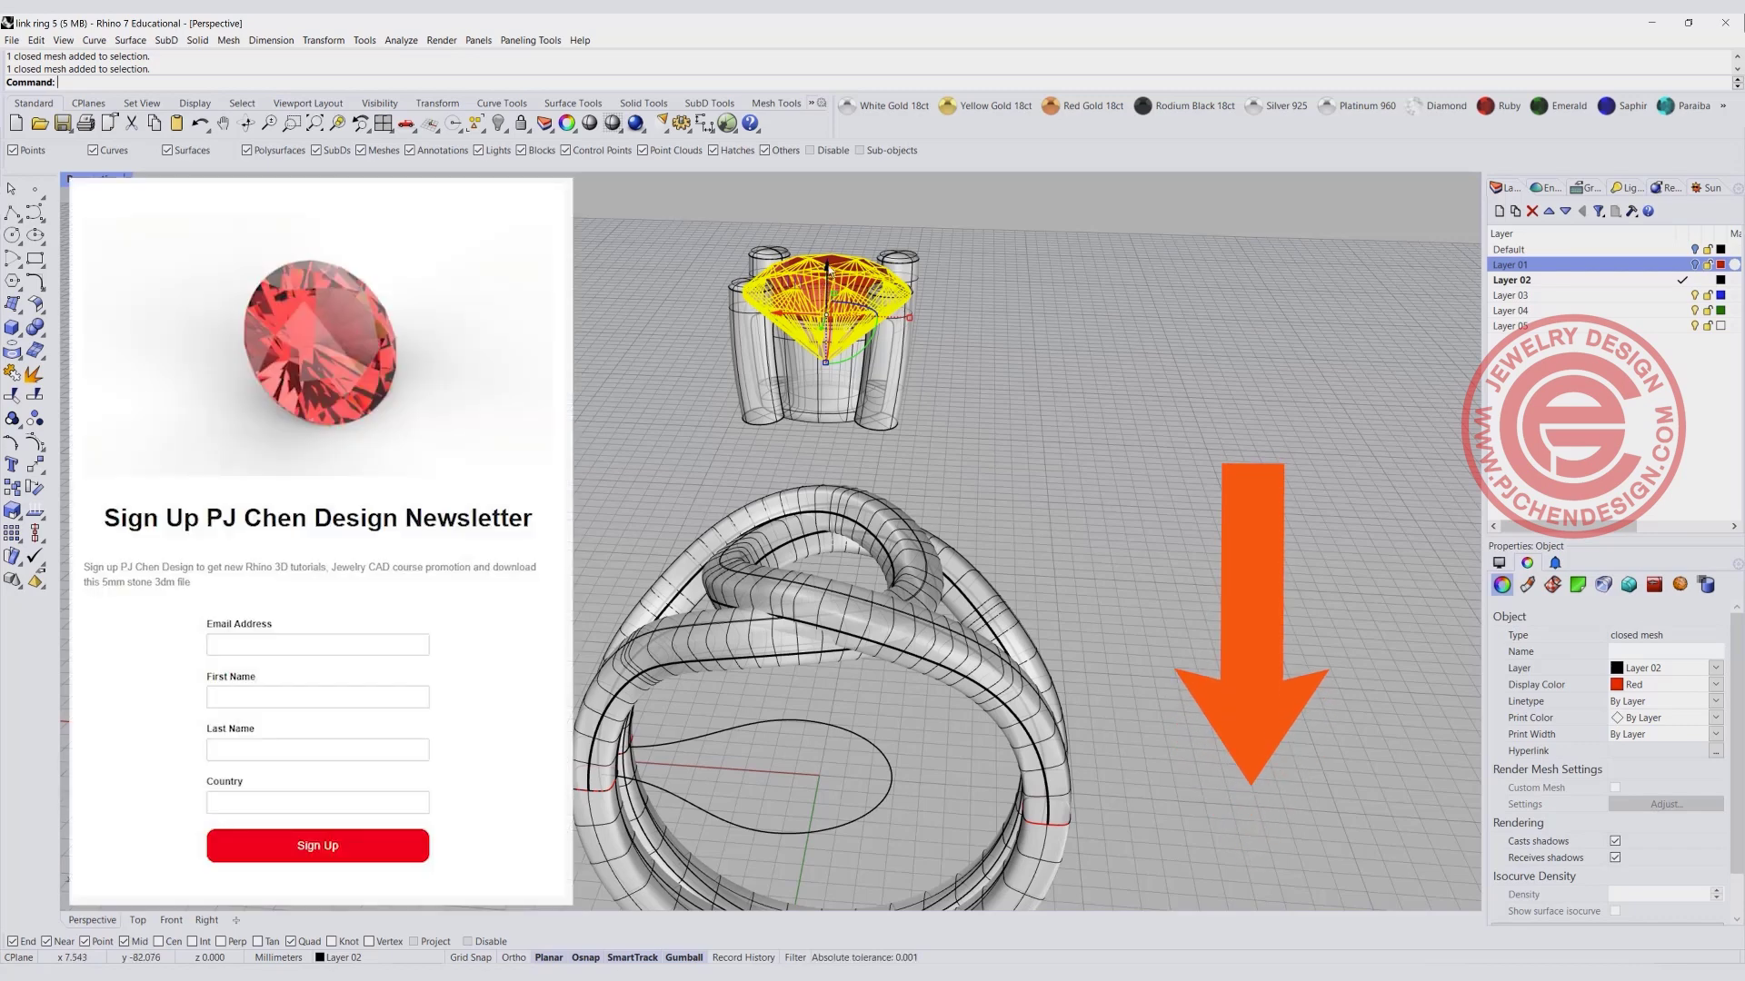
{"action": "left_click", "coordinate": [989, 351]}
{"action": "right_click_drag", "start_coordinate": [951, 331], "coordinate": [853, 331]}
{"action": "left_click_drag", "start_coordinate": [853, 327], "coordinate": [684, 343]}
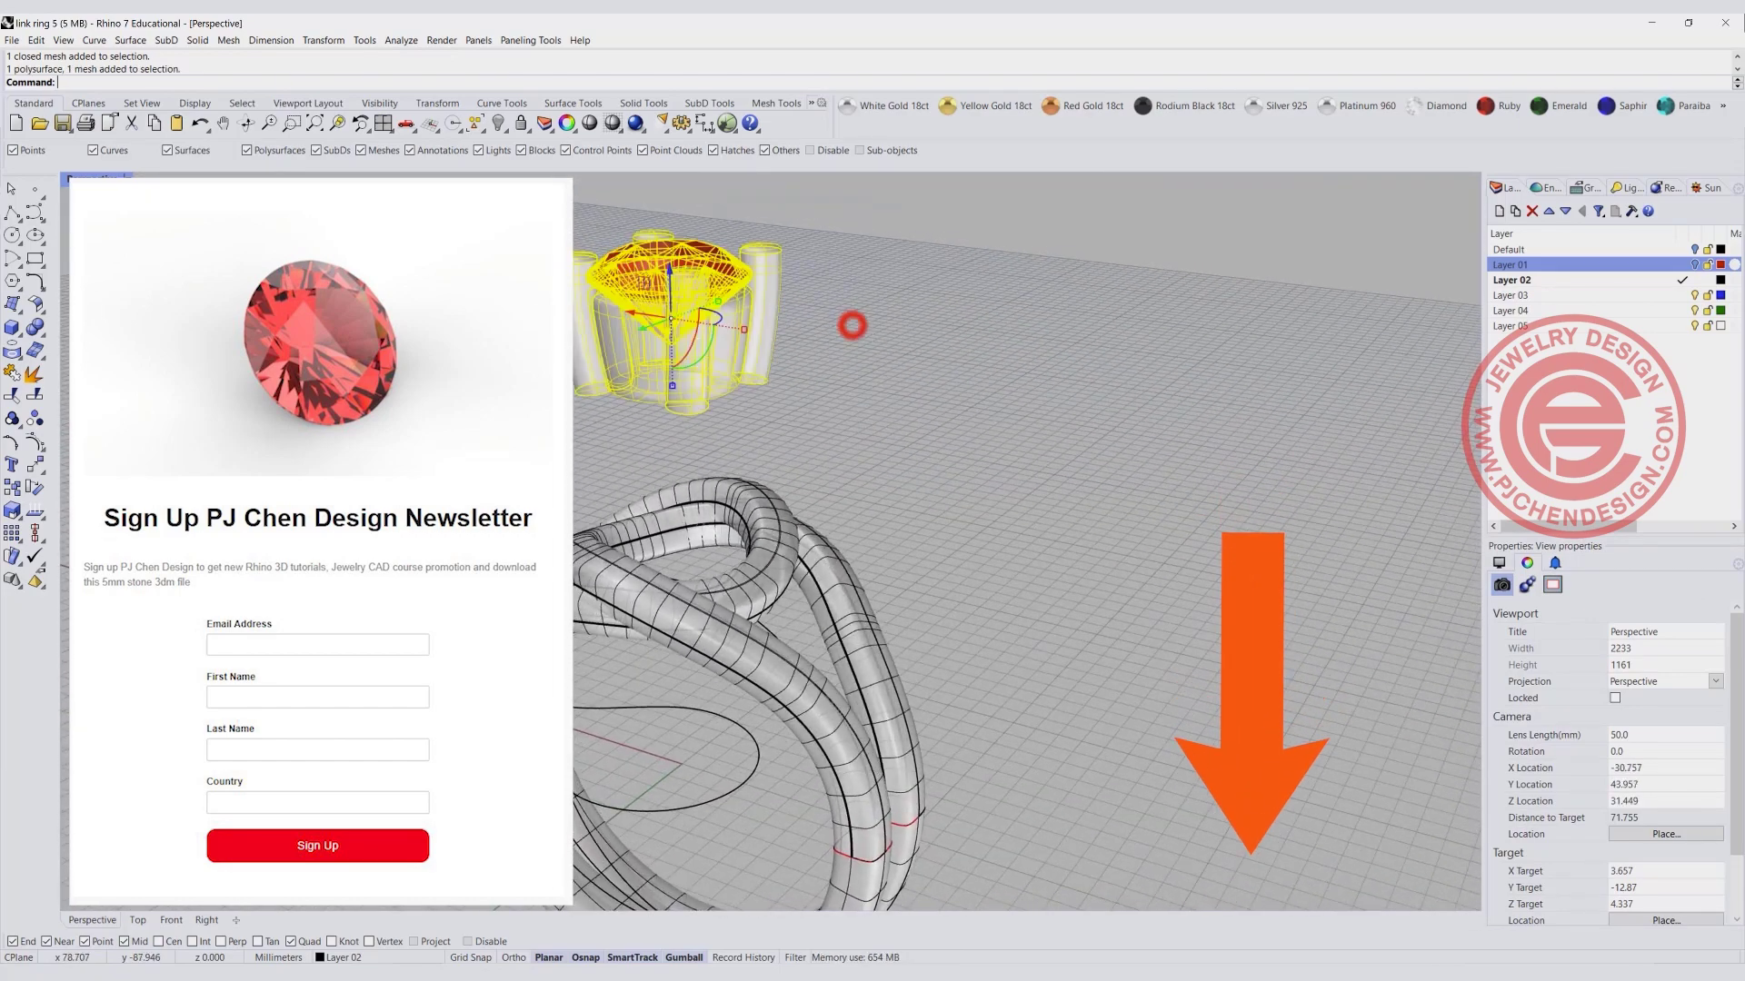
{"action": "left_click_drag", "start_coordinate": [668, 270], "coordinate": [725, 514]}
In the four-view layout, Alt-copy the round stone out to the right and shrink the copy.
{"action": "double_click", "coordinate": [85, 181]}
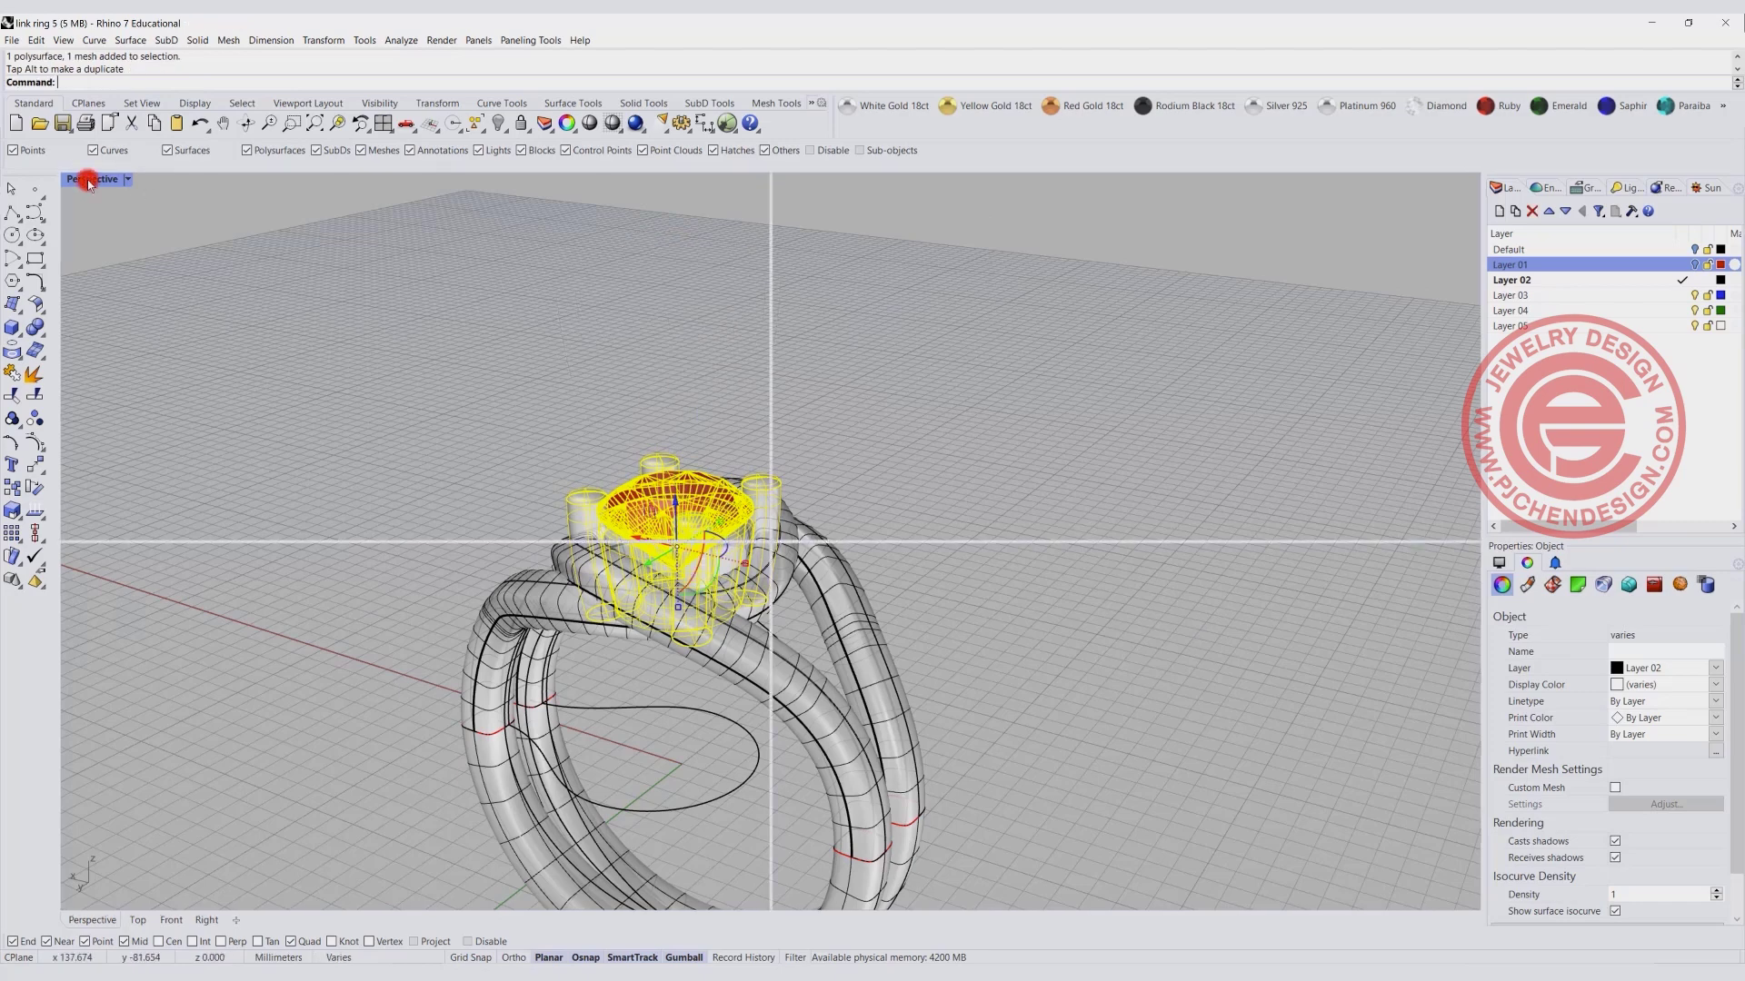
{"action": "scroll", "coordinate": [455, 310], "scroll_direction": "up", "scroll_amount": 1}
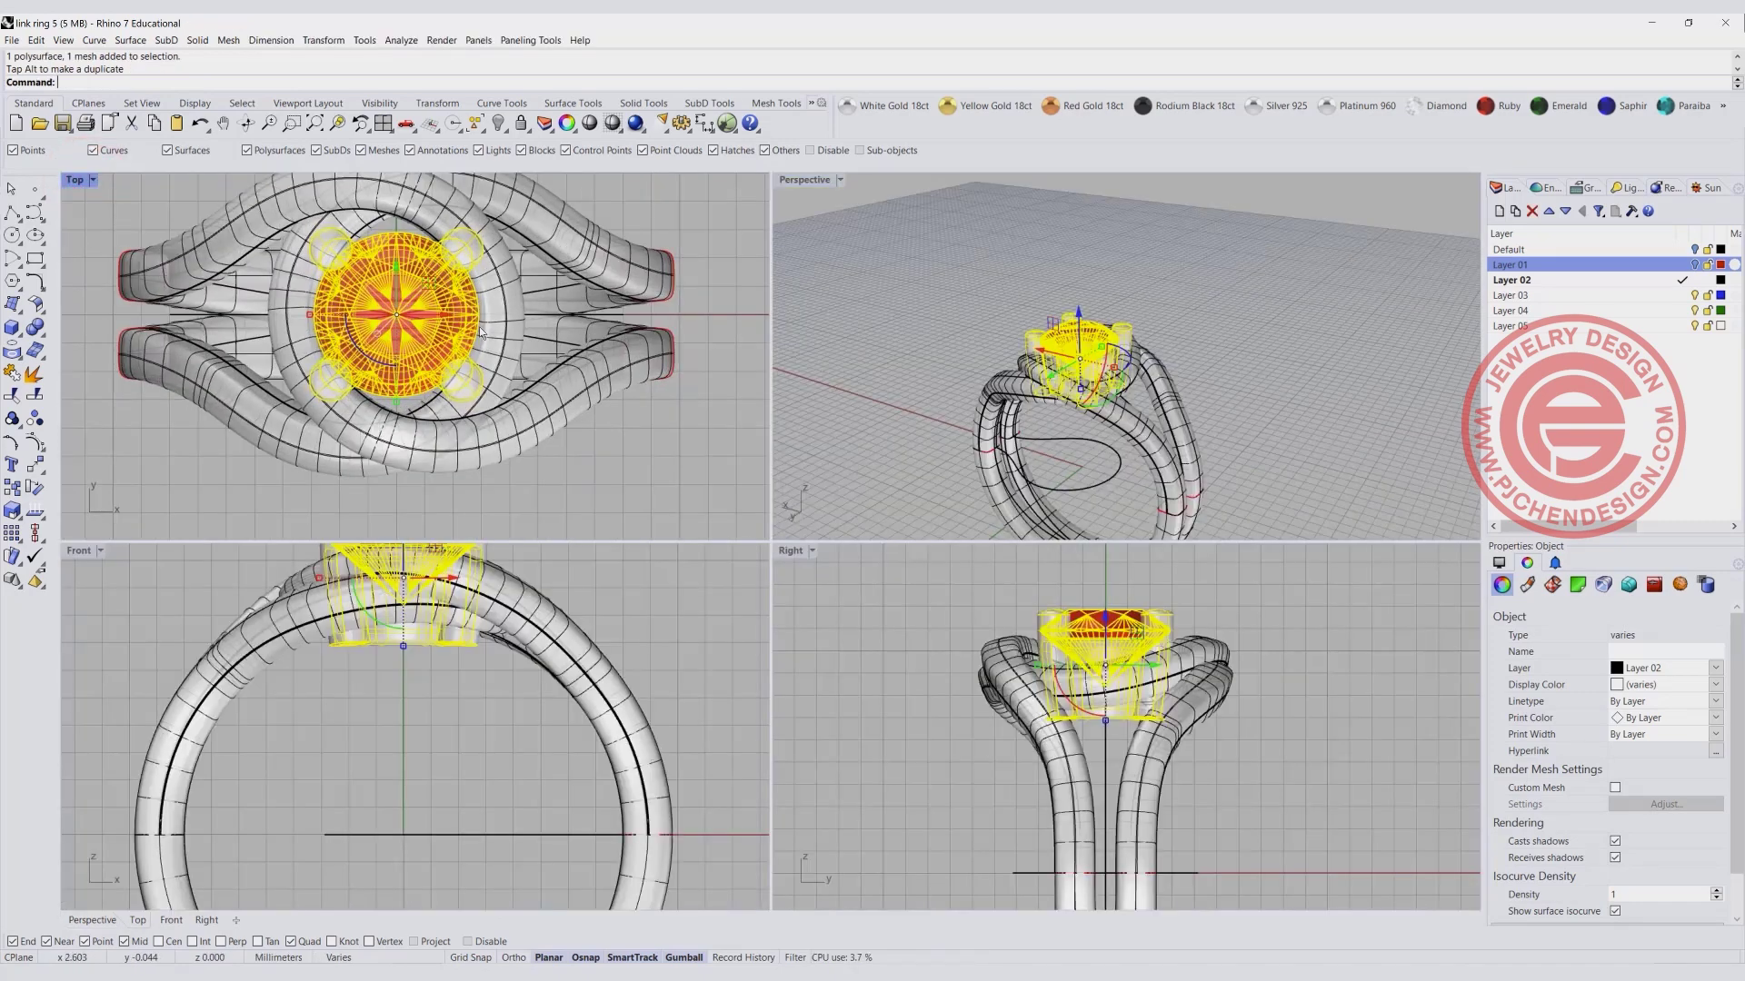
{"action": "left_click", "coordinate": [609, 612]}
{"action": "right_click_drag", "start_coordinate": [609, 613], "coordinate": [608, 732]}
{"action": "scroll", "coordinate": [401, 664], "scroll_direction": "up", "scroll_amount": 6}
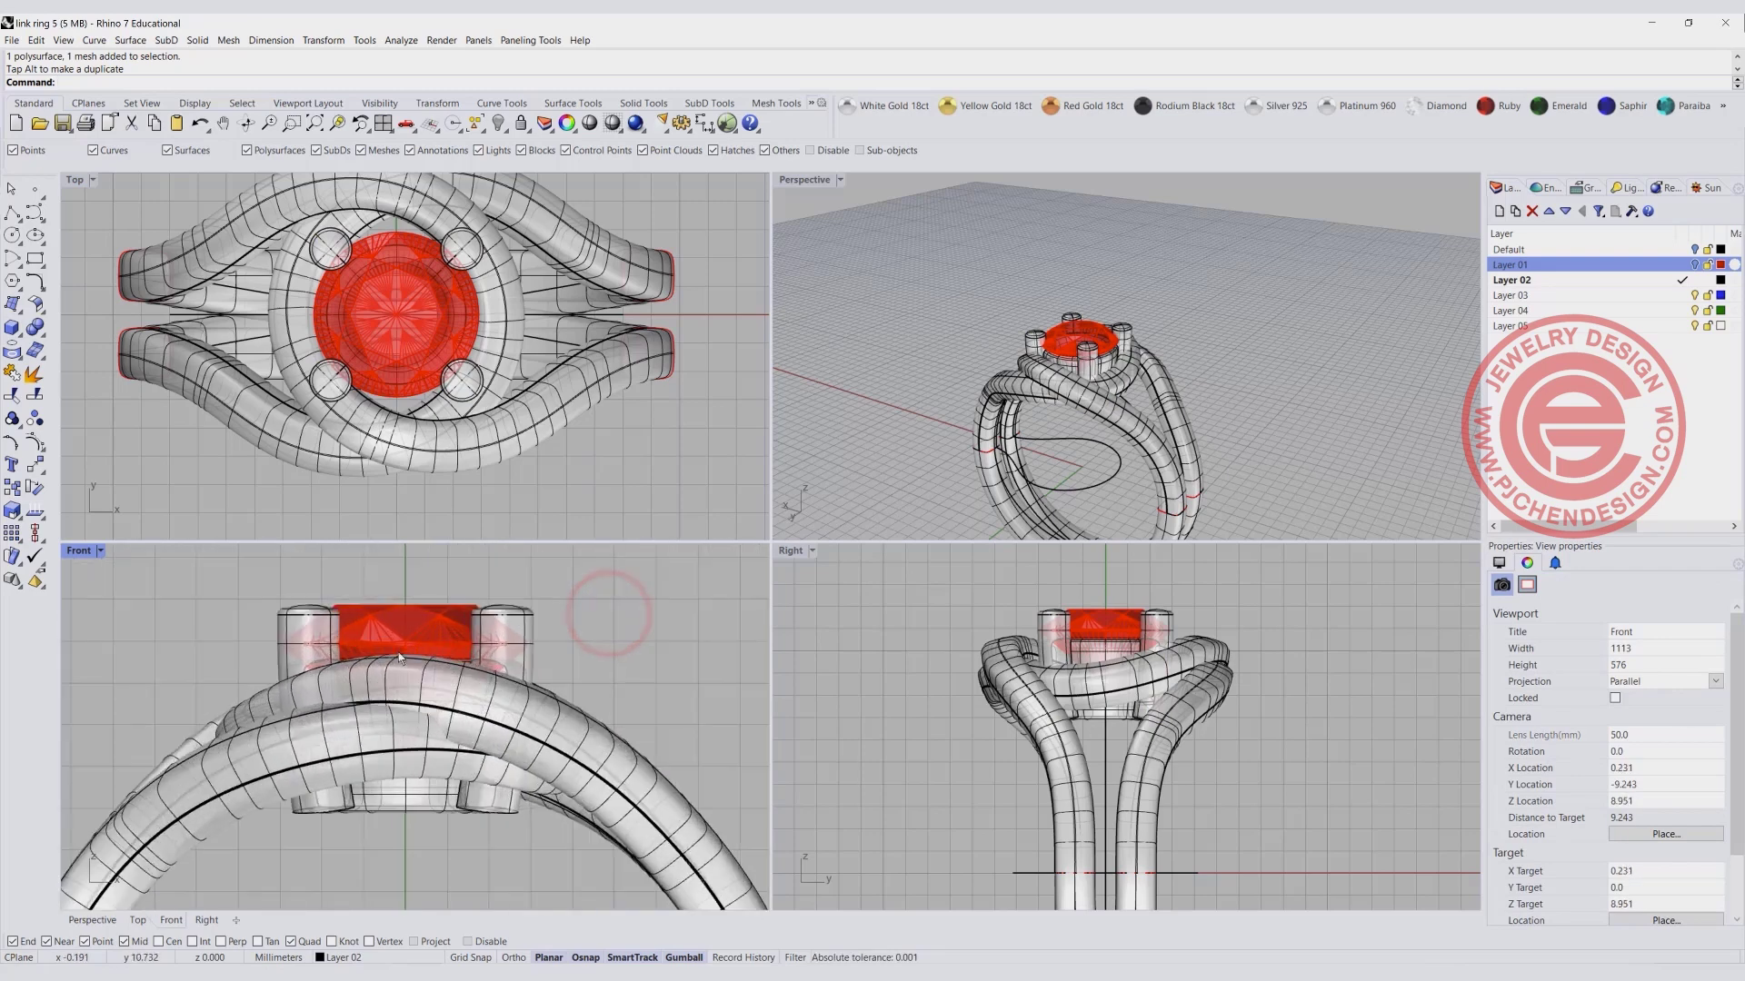
{"action": "left_click", "coordinate": [424, 622]}
{"action": "scroll", "coordinate": [504, 598], "scroll_direction": "down", "scroll_amount": 6}
{"action": "scroll", "coordinate": [532, 314], "scroll_direction": "down", "scroll_amount": 4}
{"action": "right_click_drag", "start_coordinate": [533, 315], "coordinate": [345, 307]}
{"action": "left_click_drag", "start_coordinate": [305, 304], "coordinate": [618, 353]}
{"action": "key", "text": "alt"}
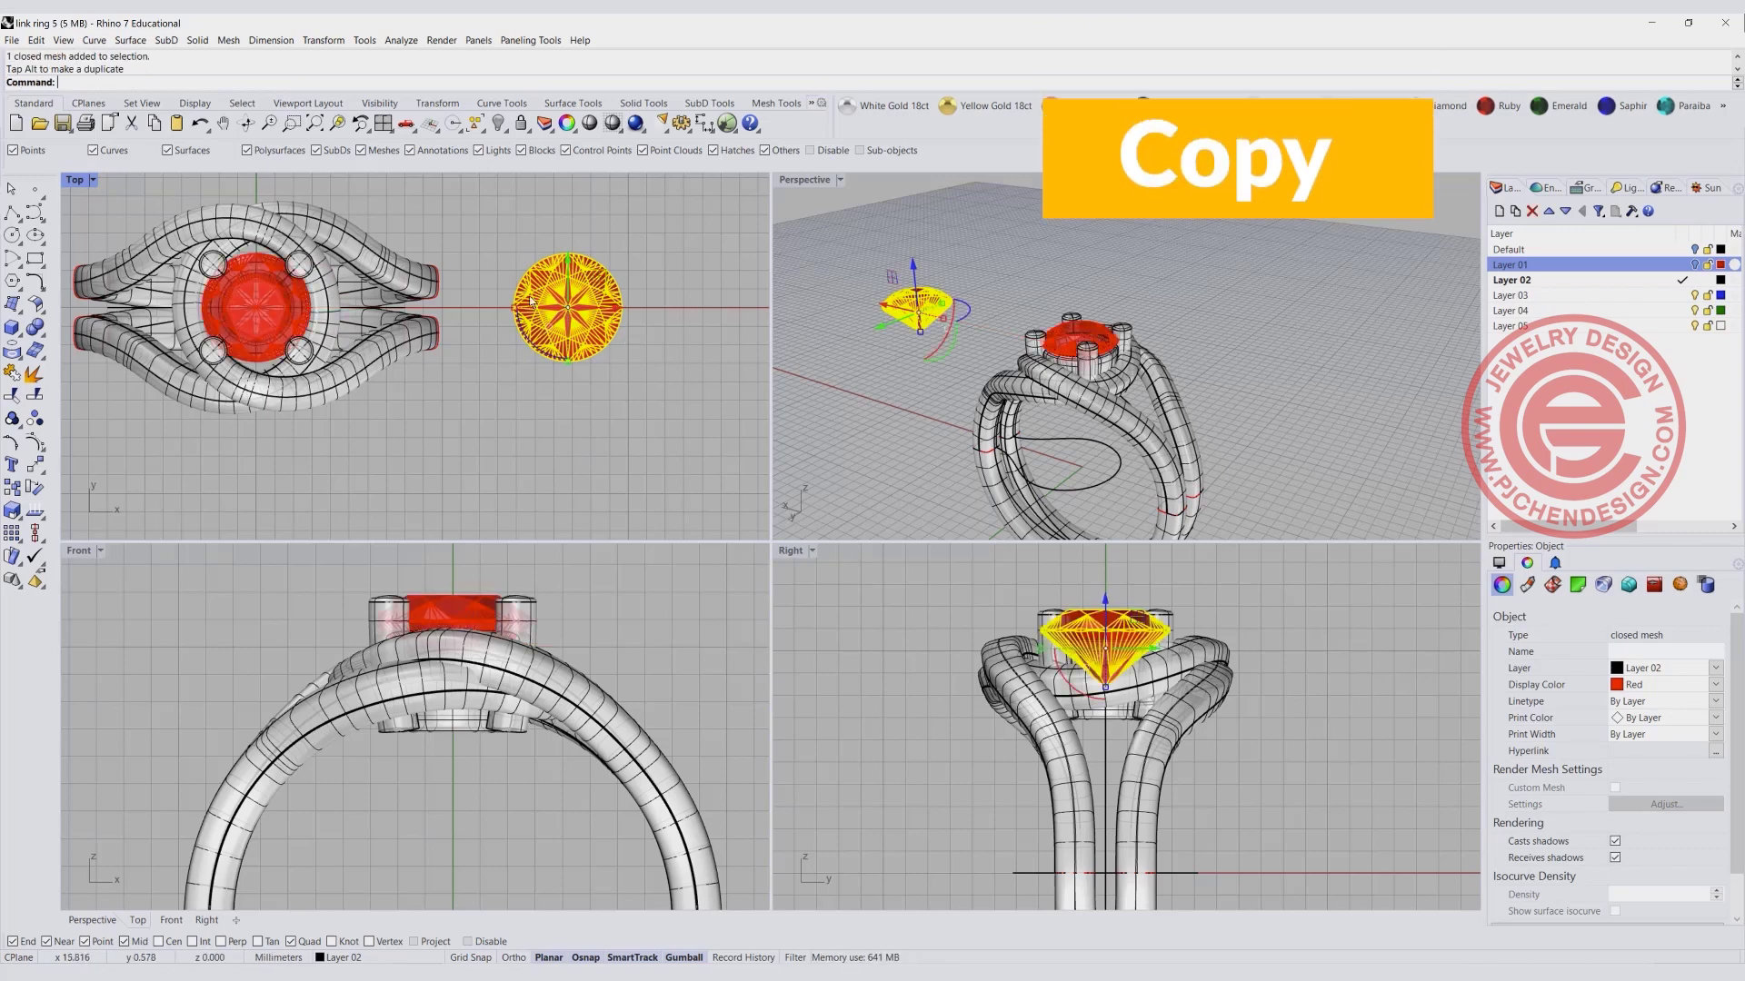
{"action": "left_click_drag", "start_coordinate": [513, 309], "coordinate": [534, 308], "text": "shift"}
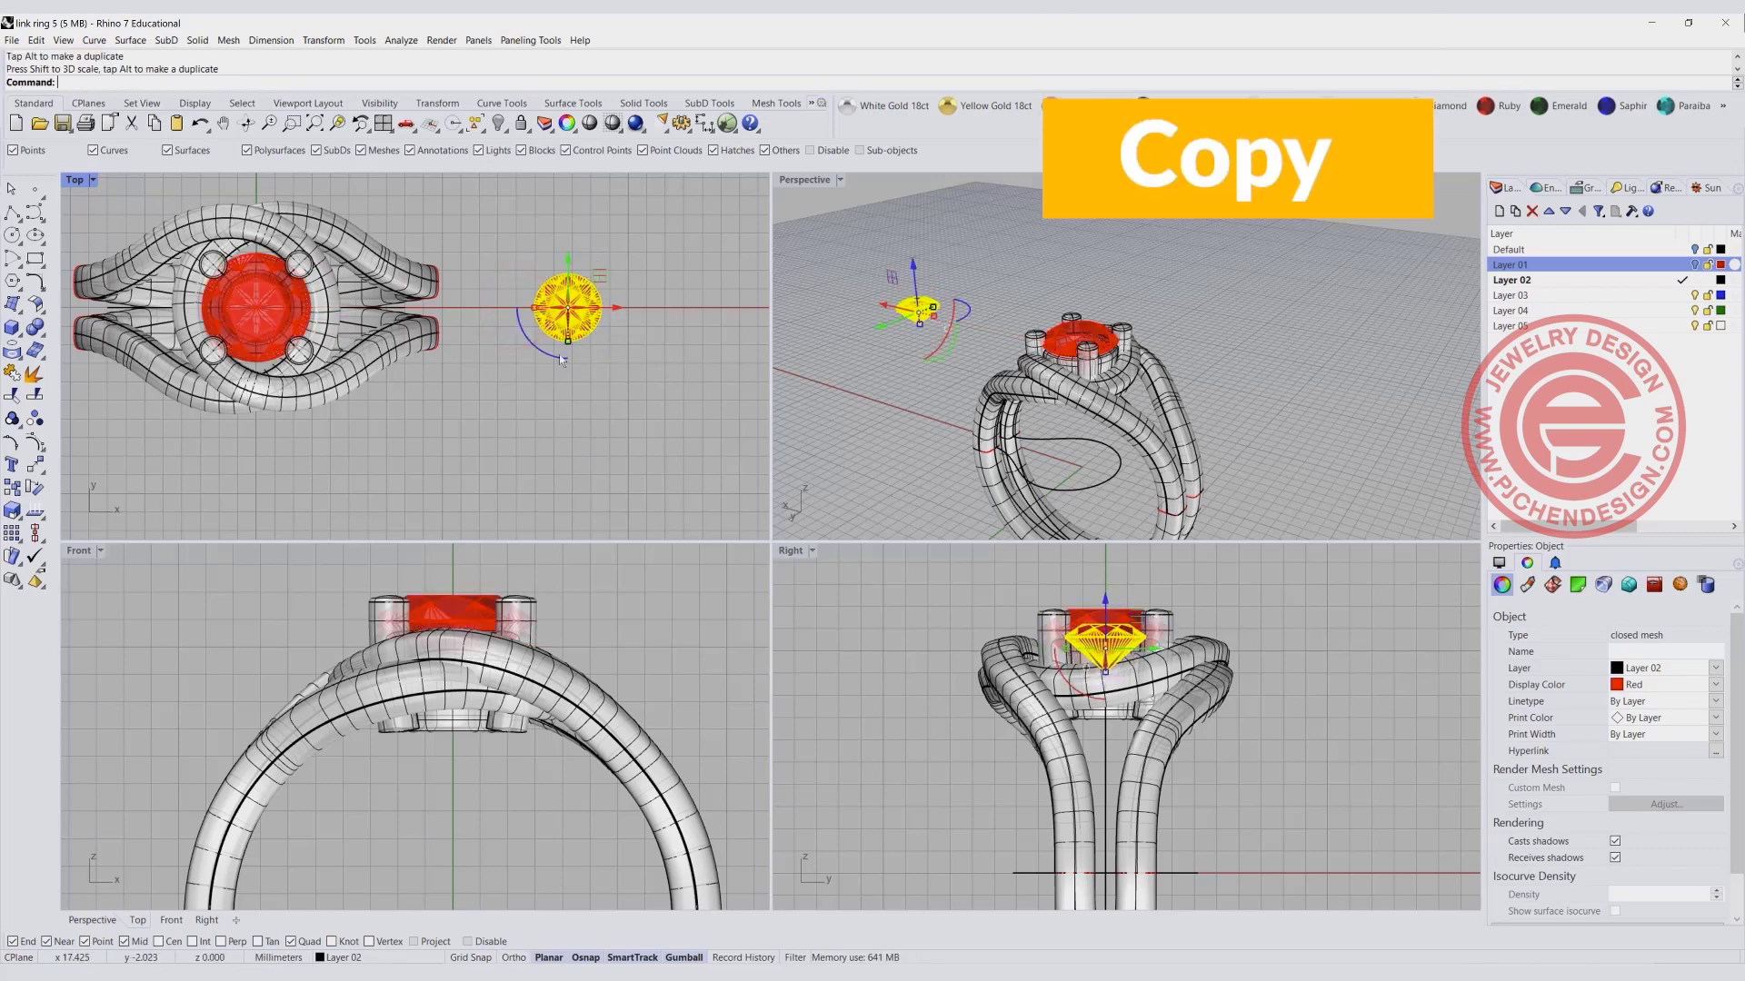
Move the small stone beside the head, lower it onto the band and tilt it.
{"action": "right_click_drag", "start_coordinate": [452, 298], "coordinate": [343, 335]}
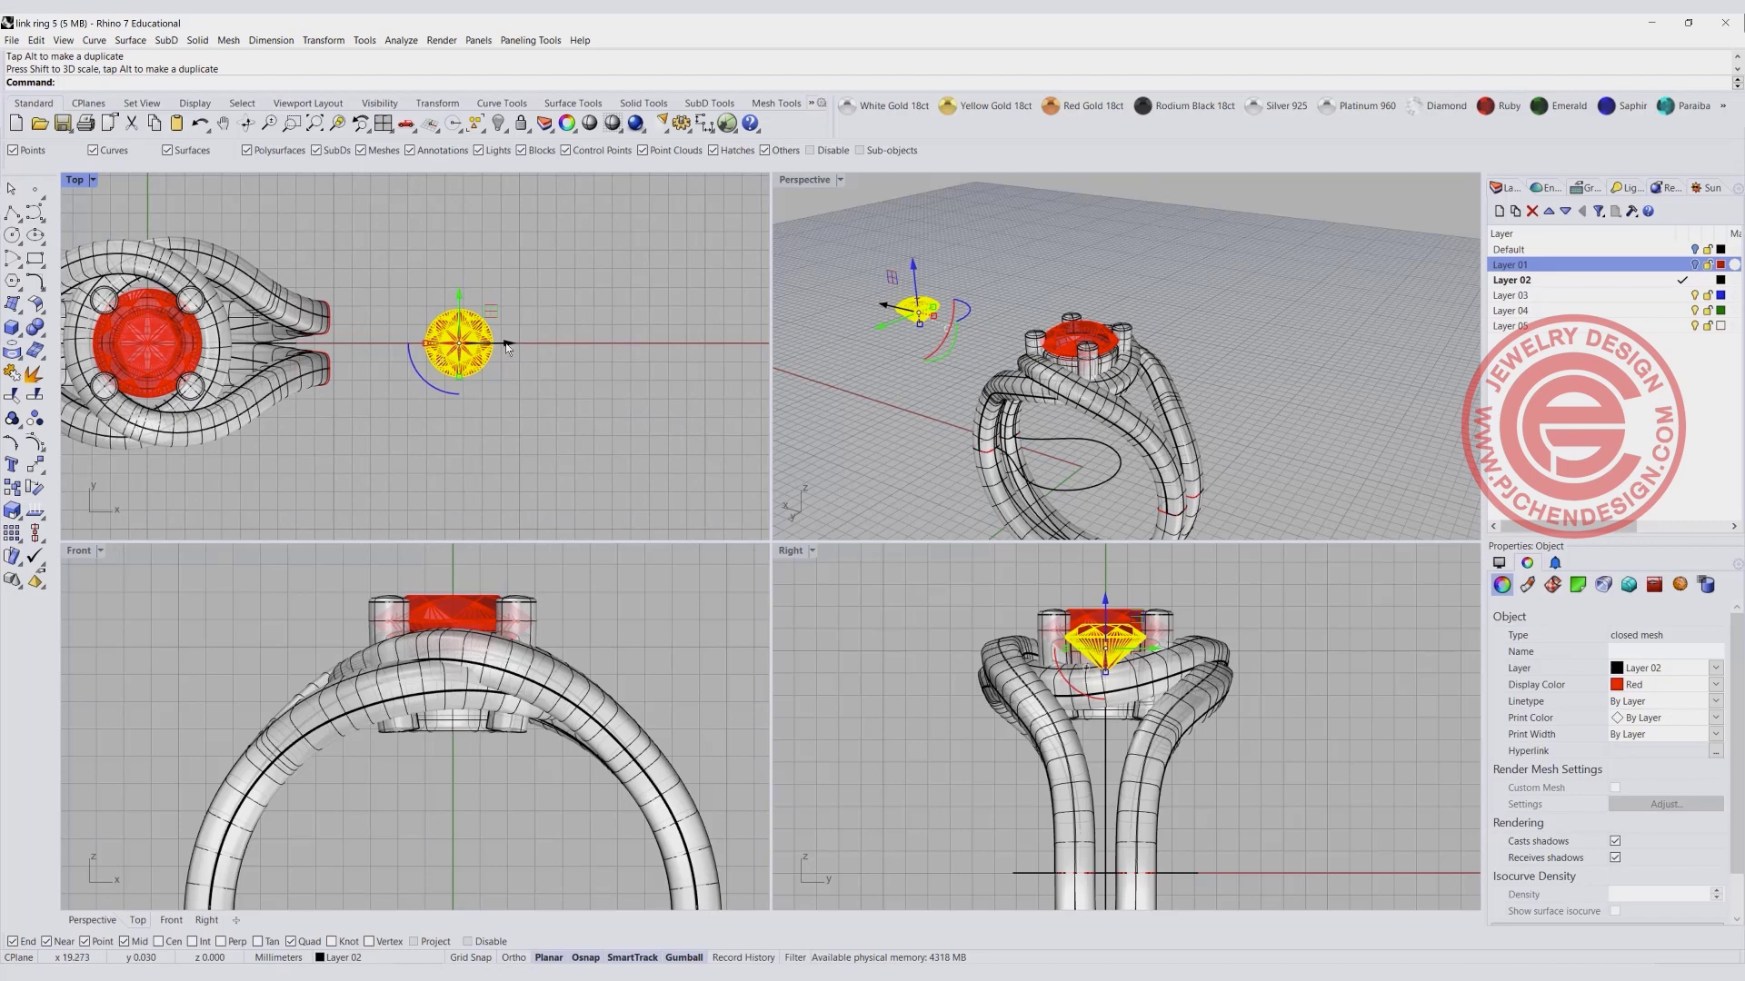
{"action": "left_click_drag", "start_coordinate": [506, 348], "coordinate": [333, 341]}
{"action": "right_click_drag", "start_coordinate": [992, 423], "coordinate": [1174, 421]}
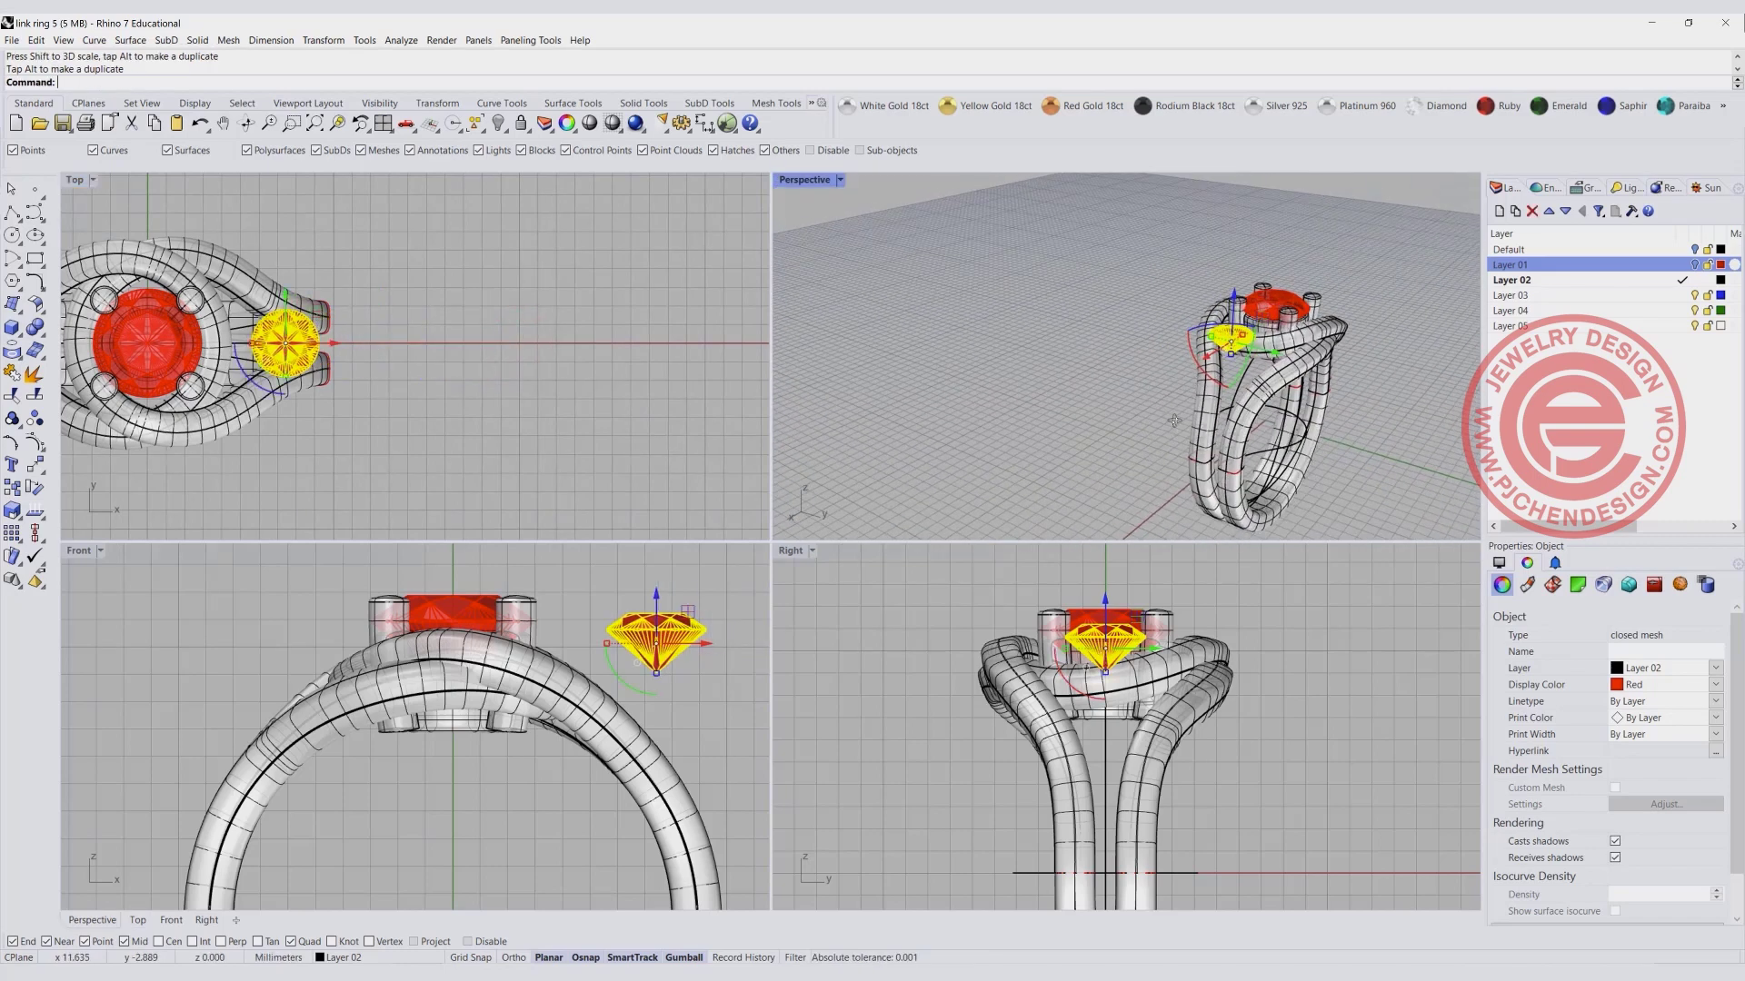
{"action": "left_click_drag", "start_coordinate": [654, 592], "coordinate": [654, 702]}
{"action": "left_click_drag", "start_coordinate": [616, 784], "coordinate": [547, 735]}
{"action": "left_click", "coordinate": [494, 380]}
Undo the last gem move and slide the small gem right, clear of the ring.
{"action": "scroll", "coordinate": [1213, 400], "scroll_direction": "up", "scroll_amount": 10}
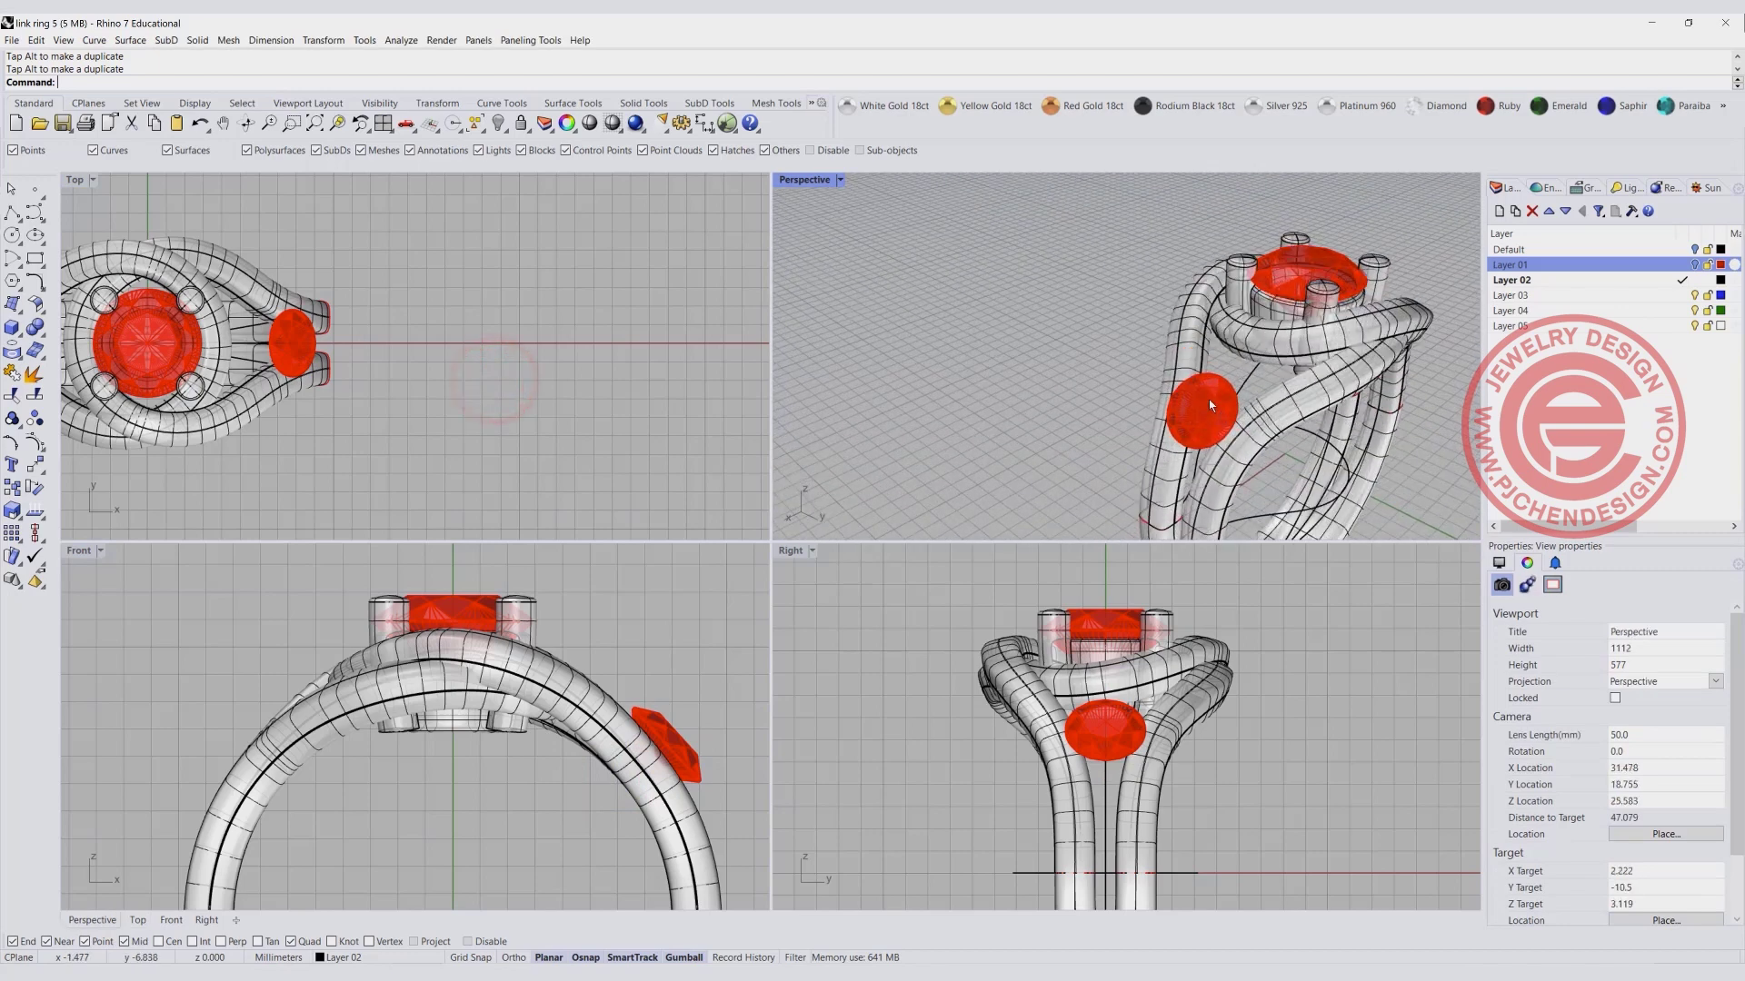
{"action": "right_click_drag", "start_coordinate": [1256, 403], "coordinate": [1294, 411]}
{"action": "scroll", "coordinate": [1314, 392], "scroll_direction": "up", "scroll_amount": 2}
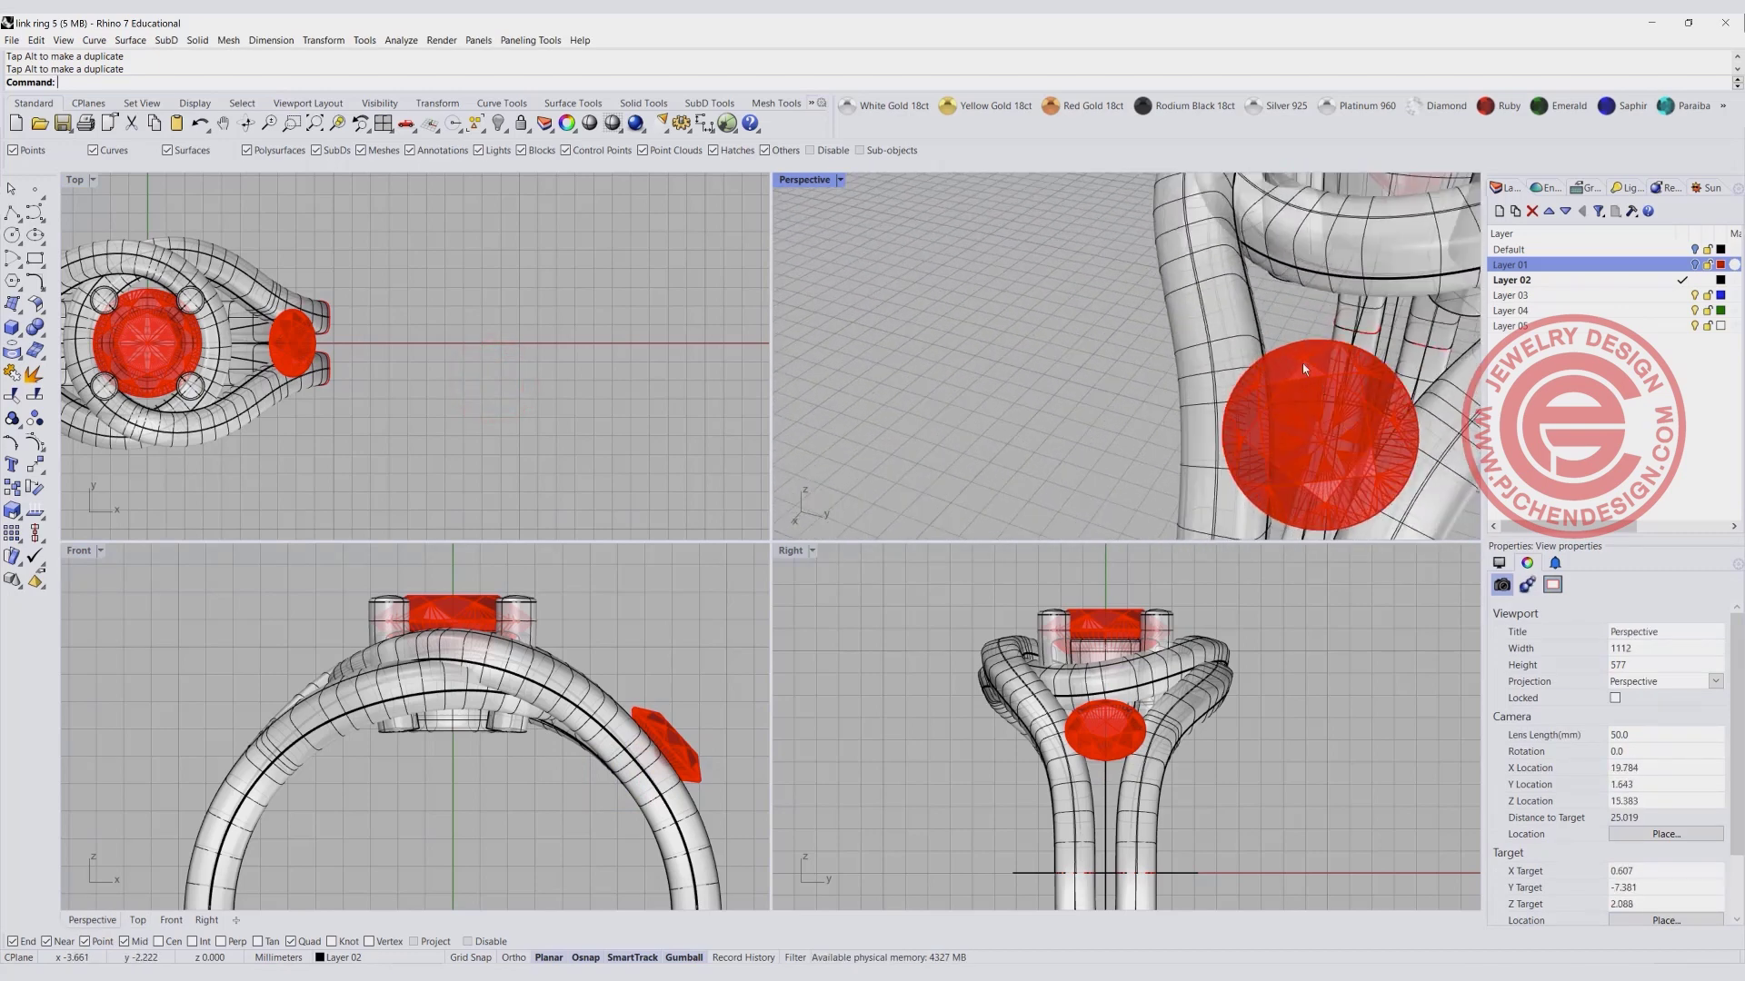
{"action": "left_click", "coordinate": [1222, 329]}
{"action": "left_click", "coordinate": [416, 288]}
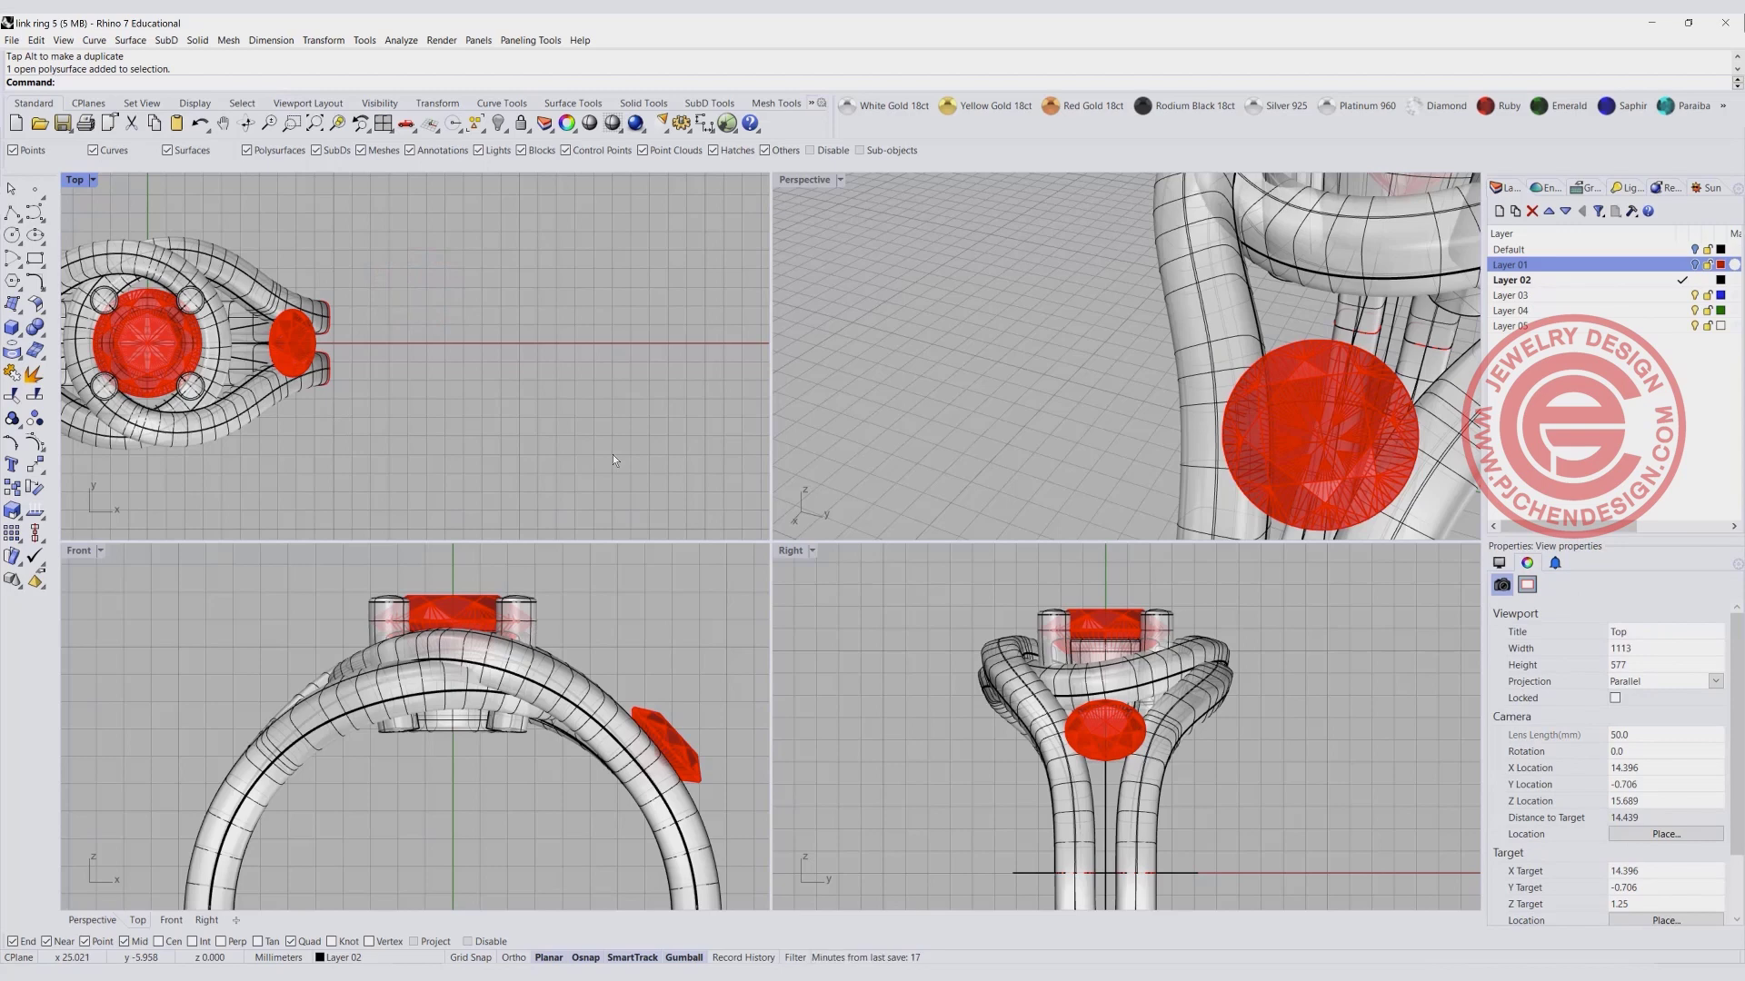
{"action": "key", "text": "ctrl+z"}
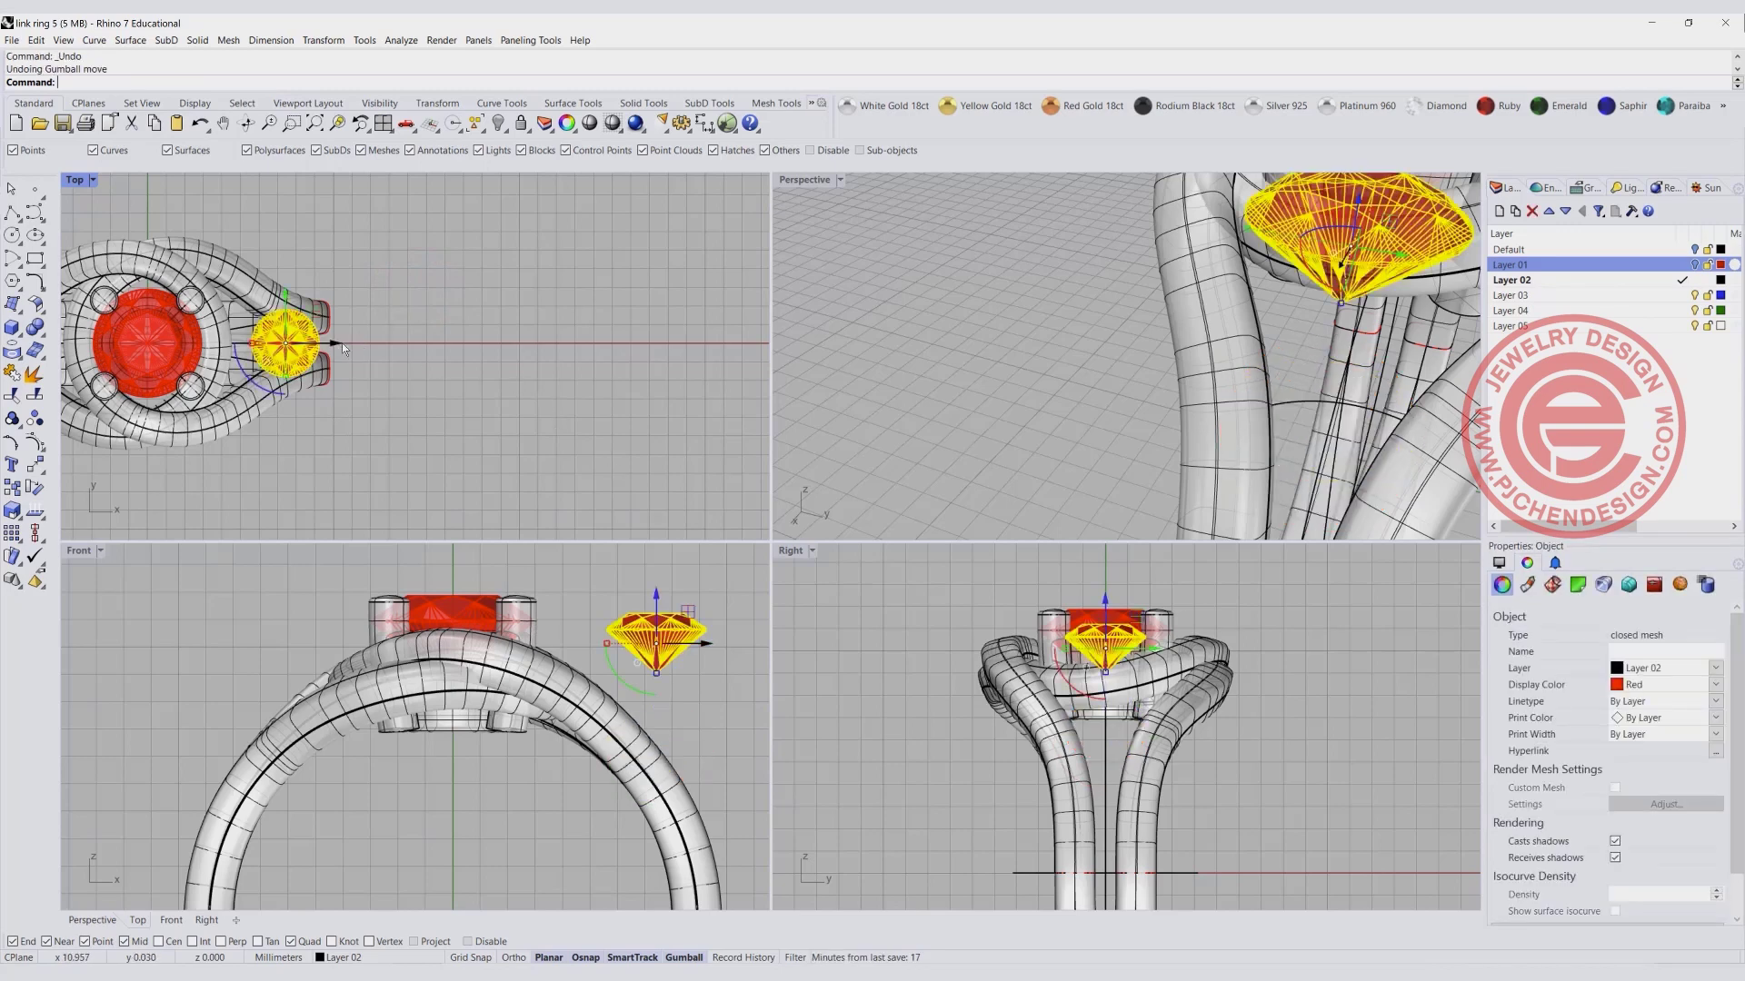
{"action": "left_click_drag", "start_coordinate": [342, 346], "coordinate": [486, 349]}
{"action": "scroll", "coordinate": [469, 350], "scroll_direction": "up", "scroll_amount": 4}
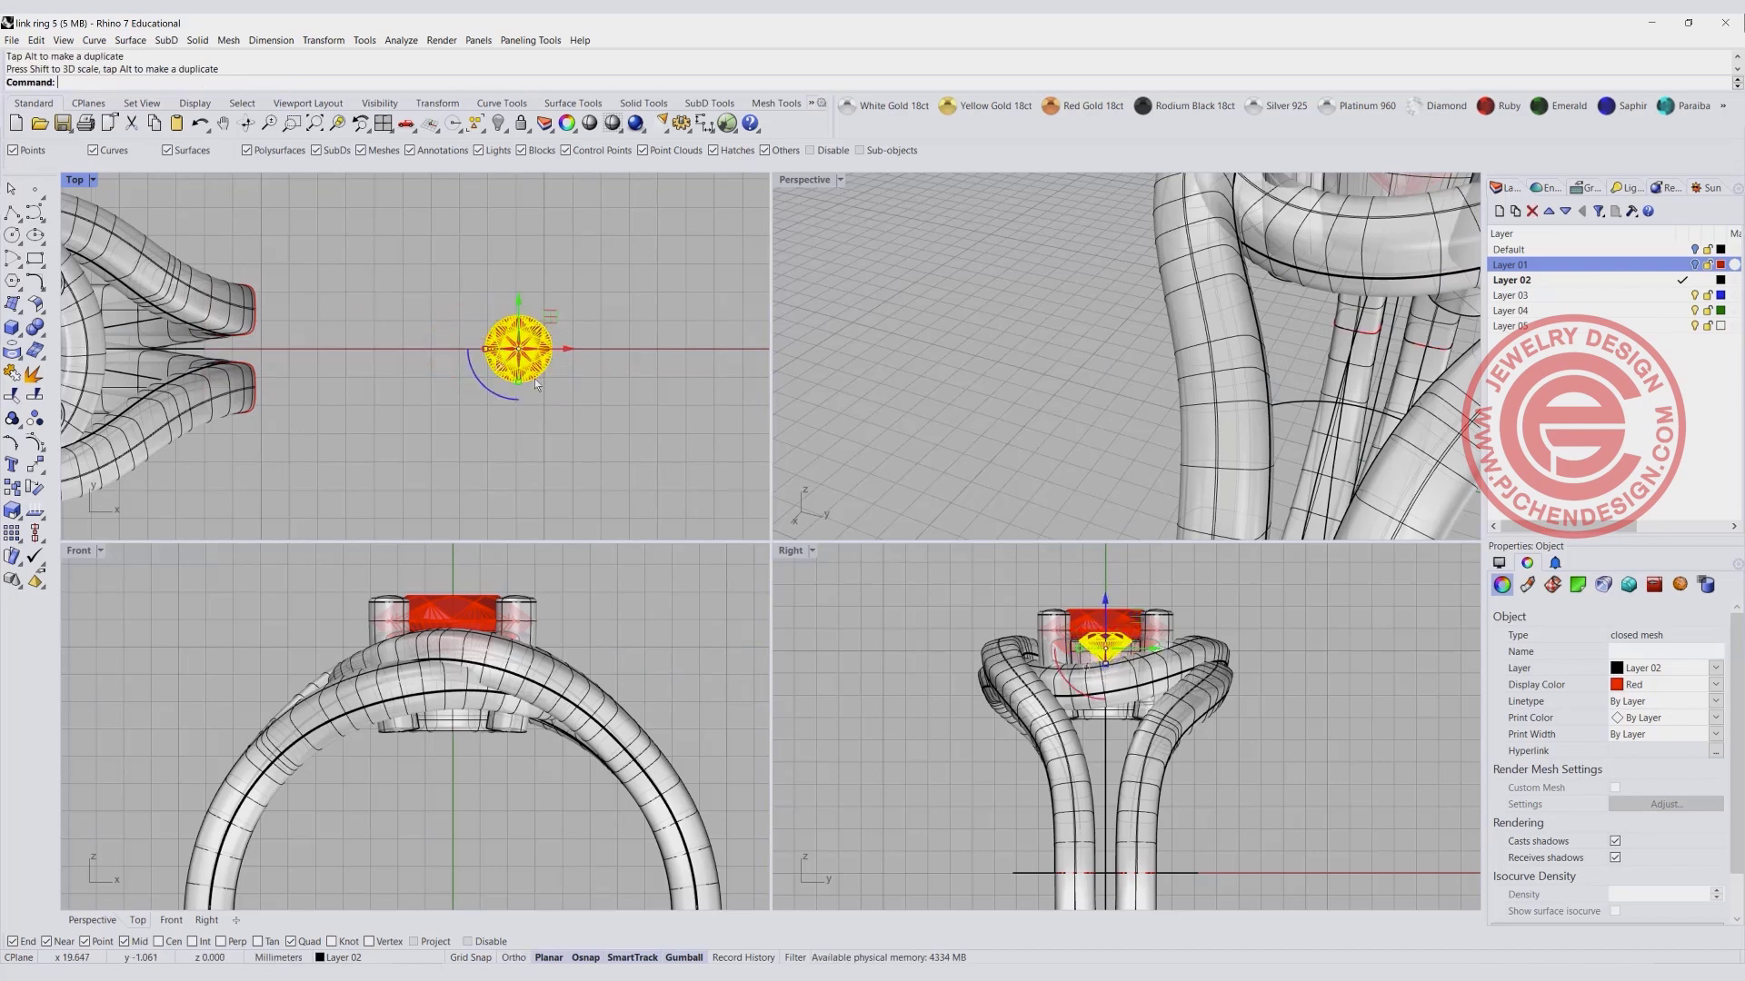
{"action": "left_click", "coordinate": [590, 406]}
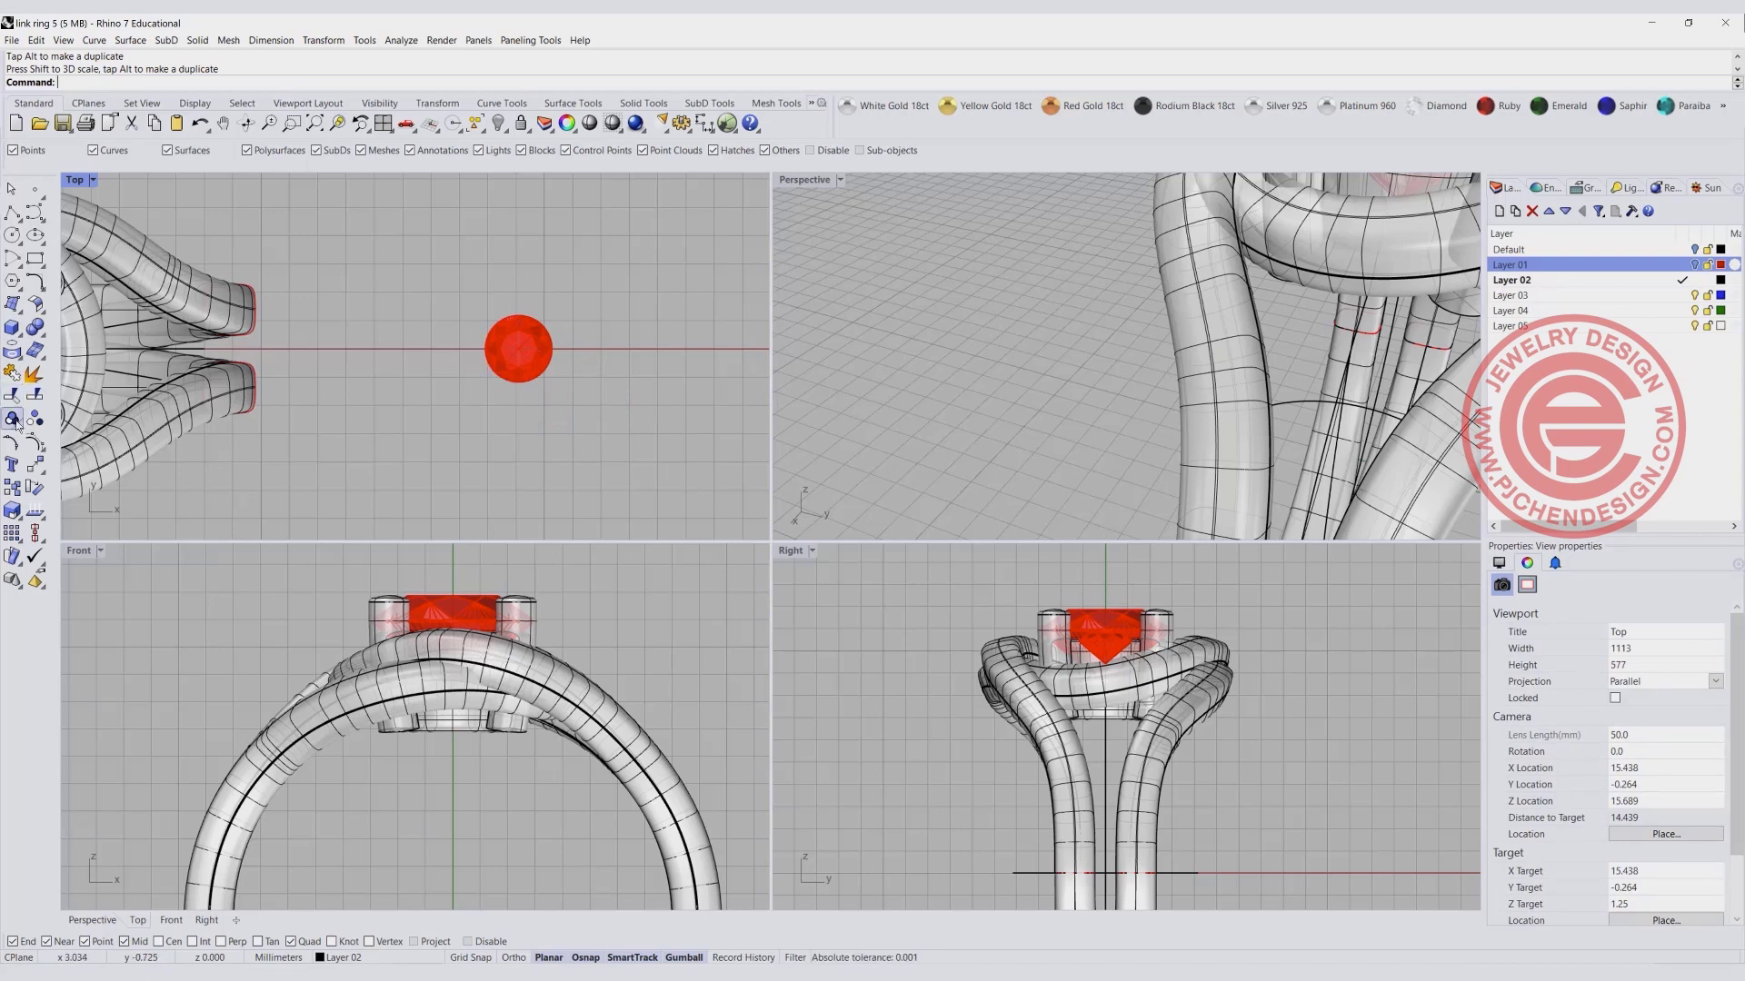
{"action": "left_click", "coordinate": [18, 334]}
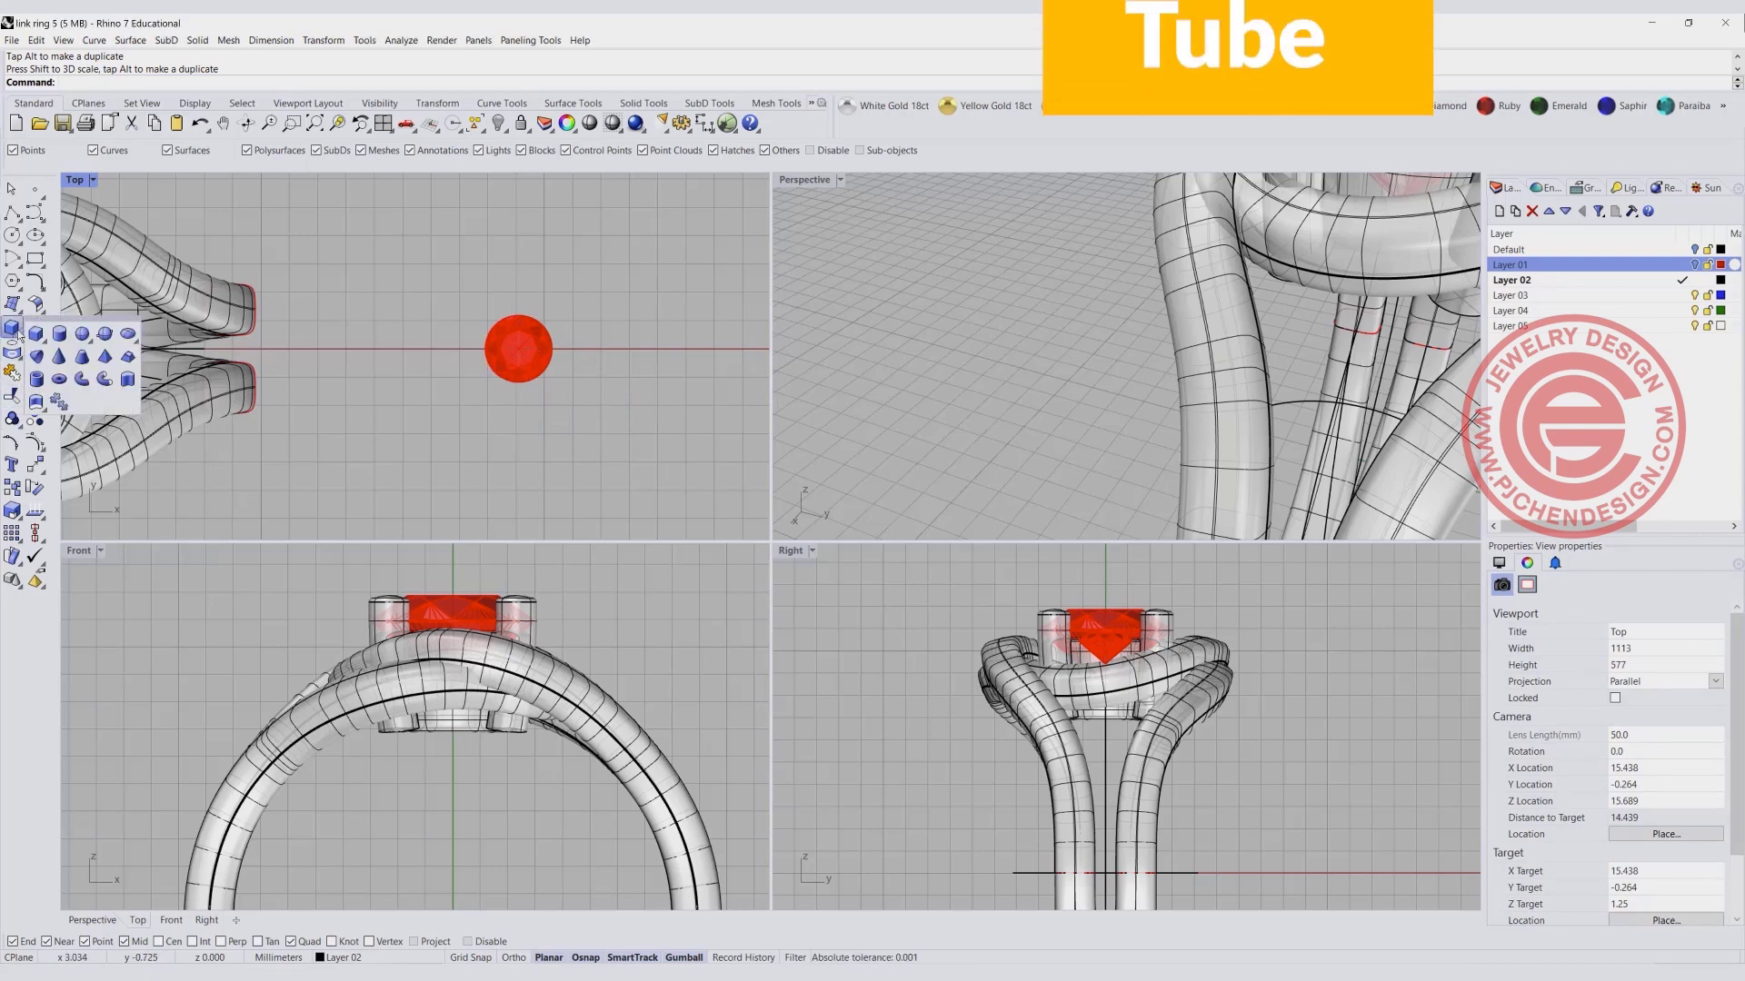
Create a Tube with Vertex osnap, centred on the gem, outer radius at its edge, extending below.
{"action": "left_click", "coordinate": [38, 380]}
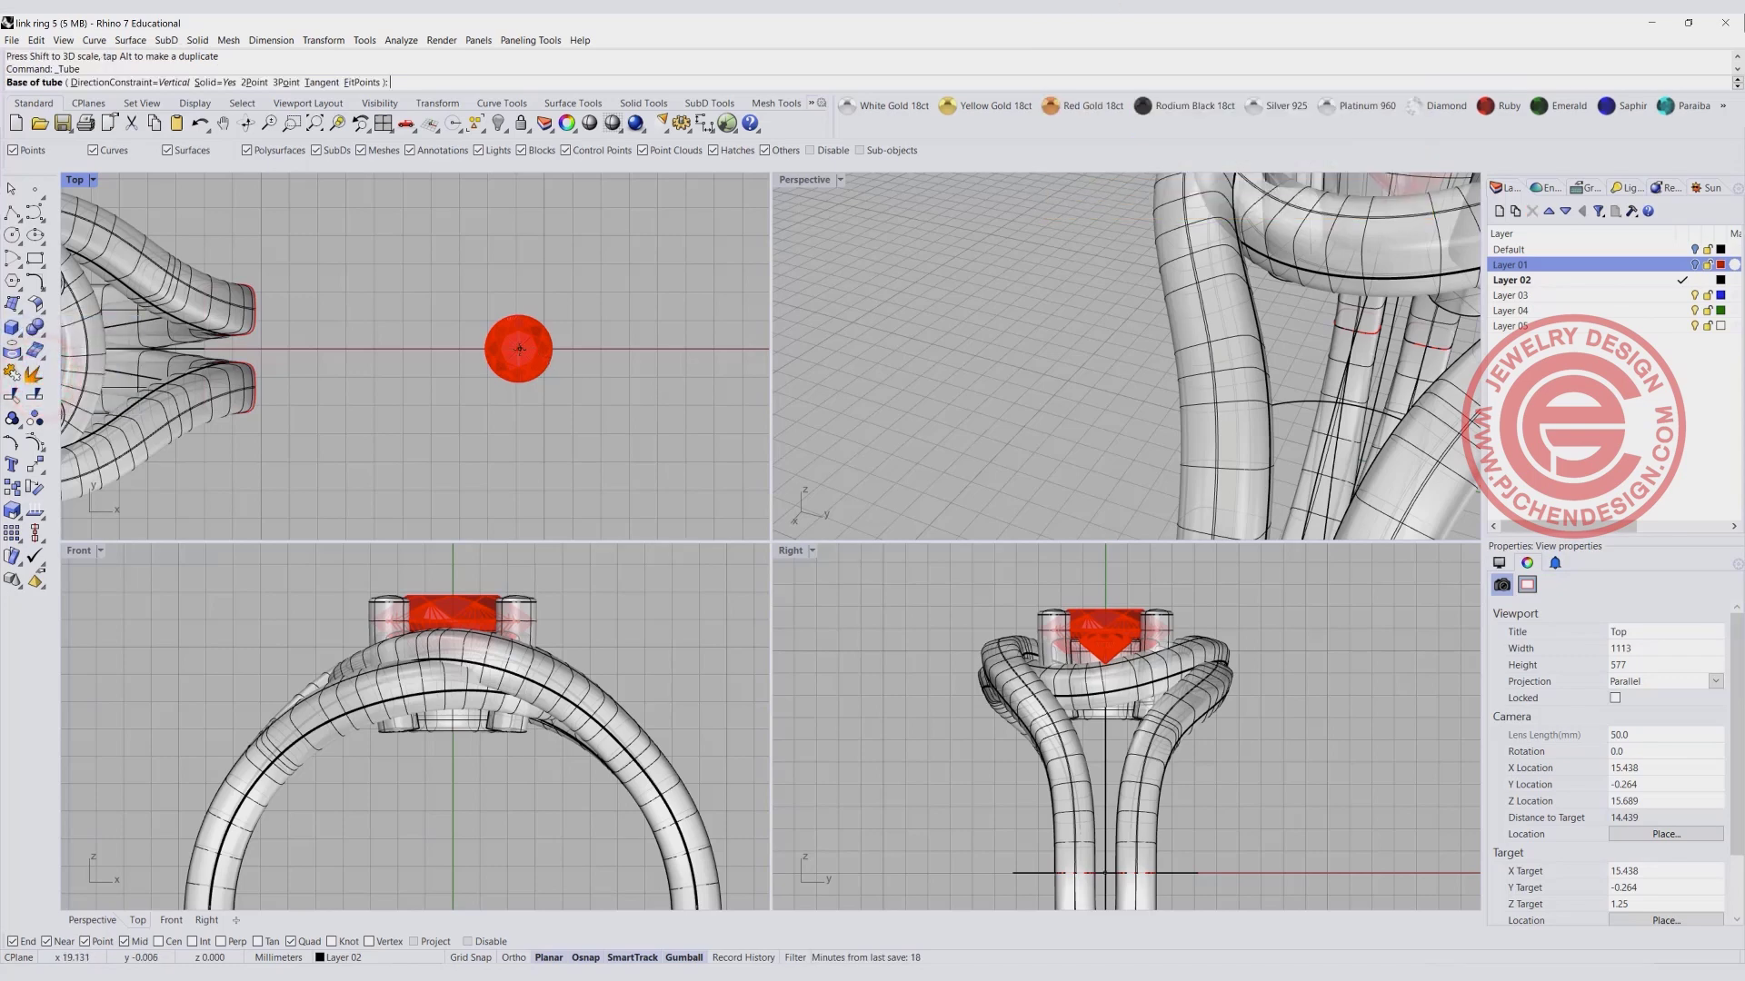
{"action": "left_click", "coordinate": [369, 941]}
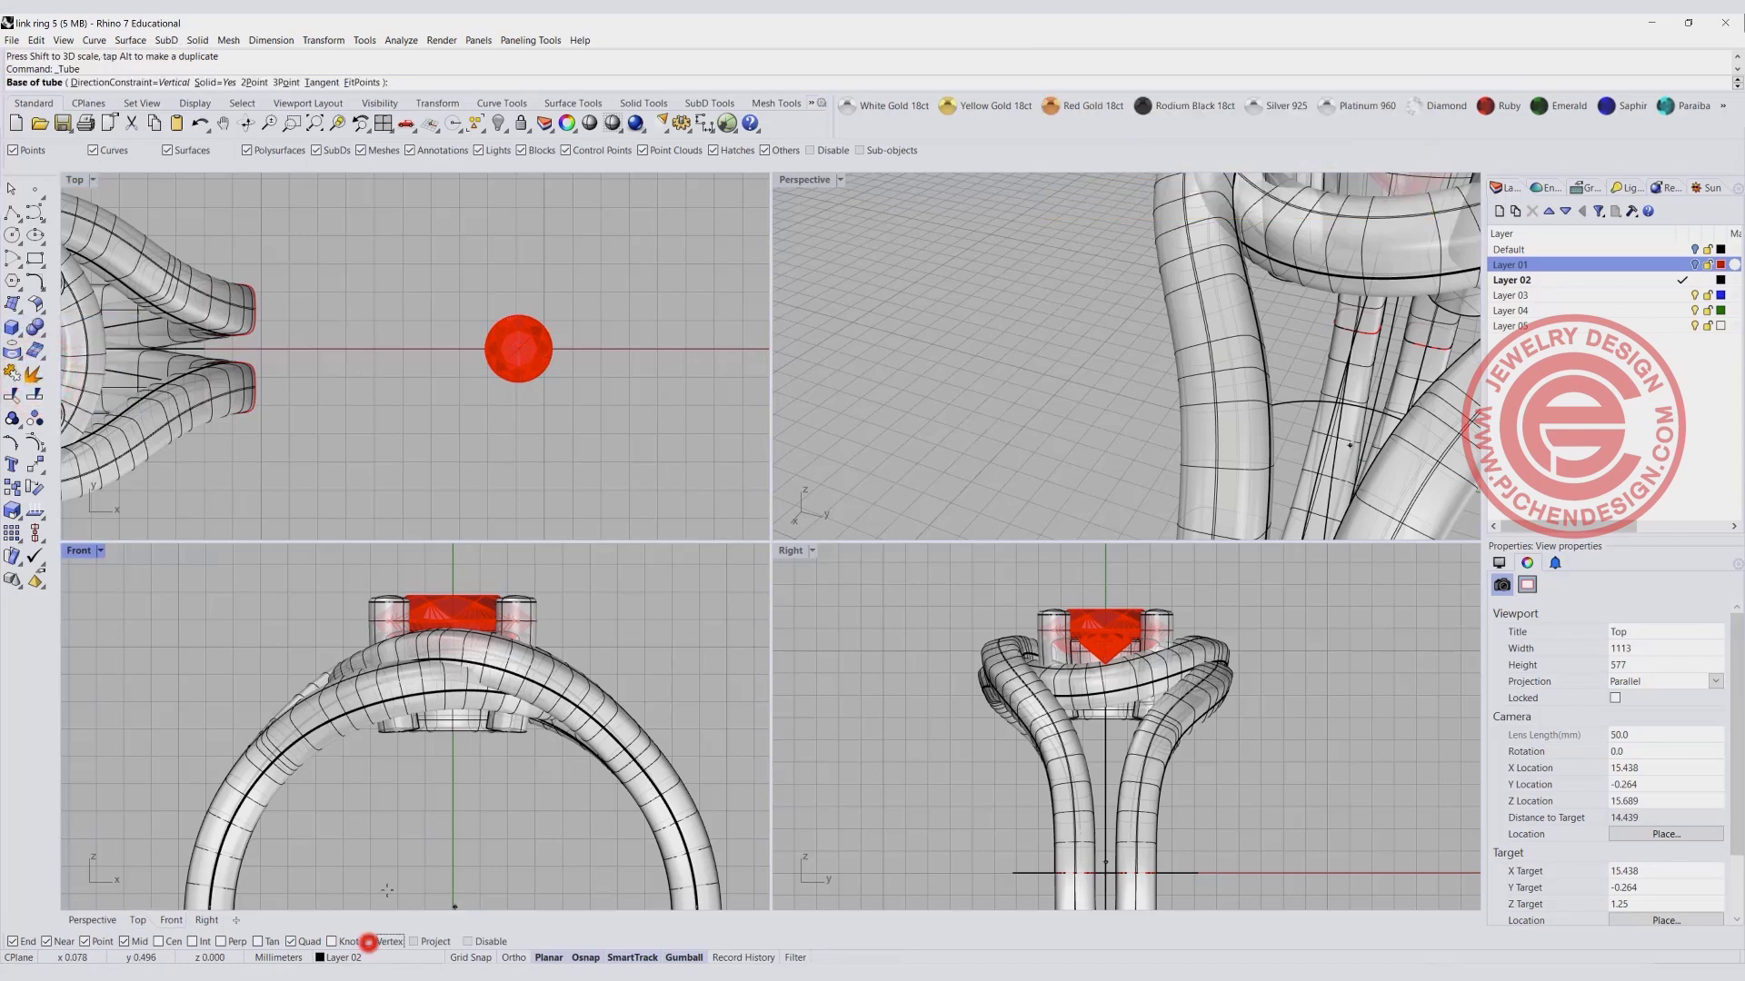
{"action": "scroll", "coordinate": [564, 370], "scroll_direction": "up", "scroll_amount": 8}
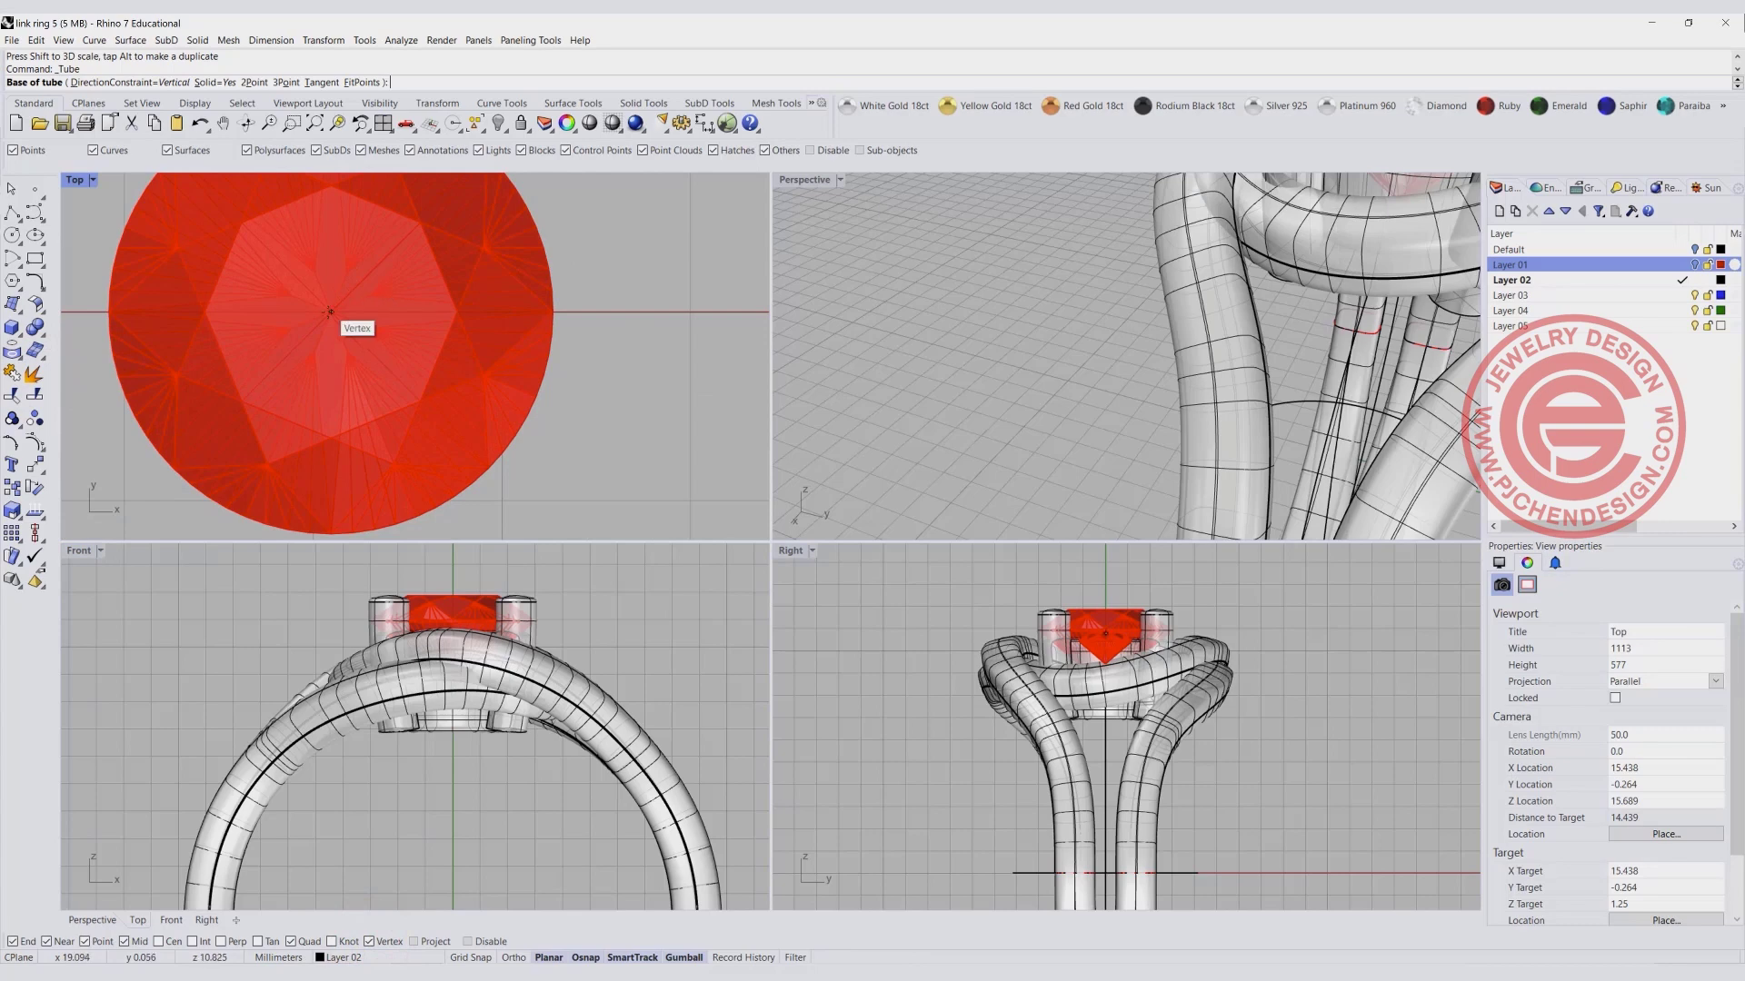
{"action": "left_click", "coordinate": [385, 339]}
{"action": "scroll", "coordinate": [391, 341], "scroll_direction": "down", "scroll_amount": 5}
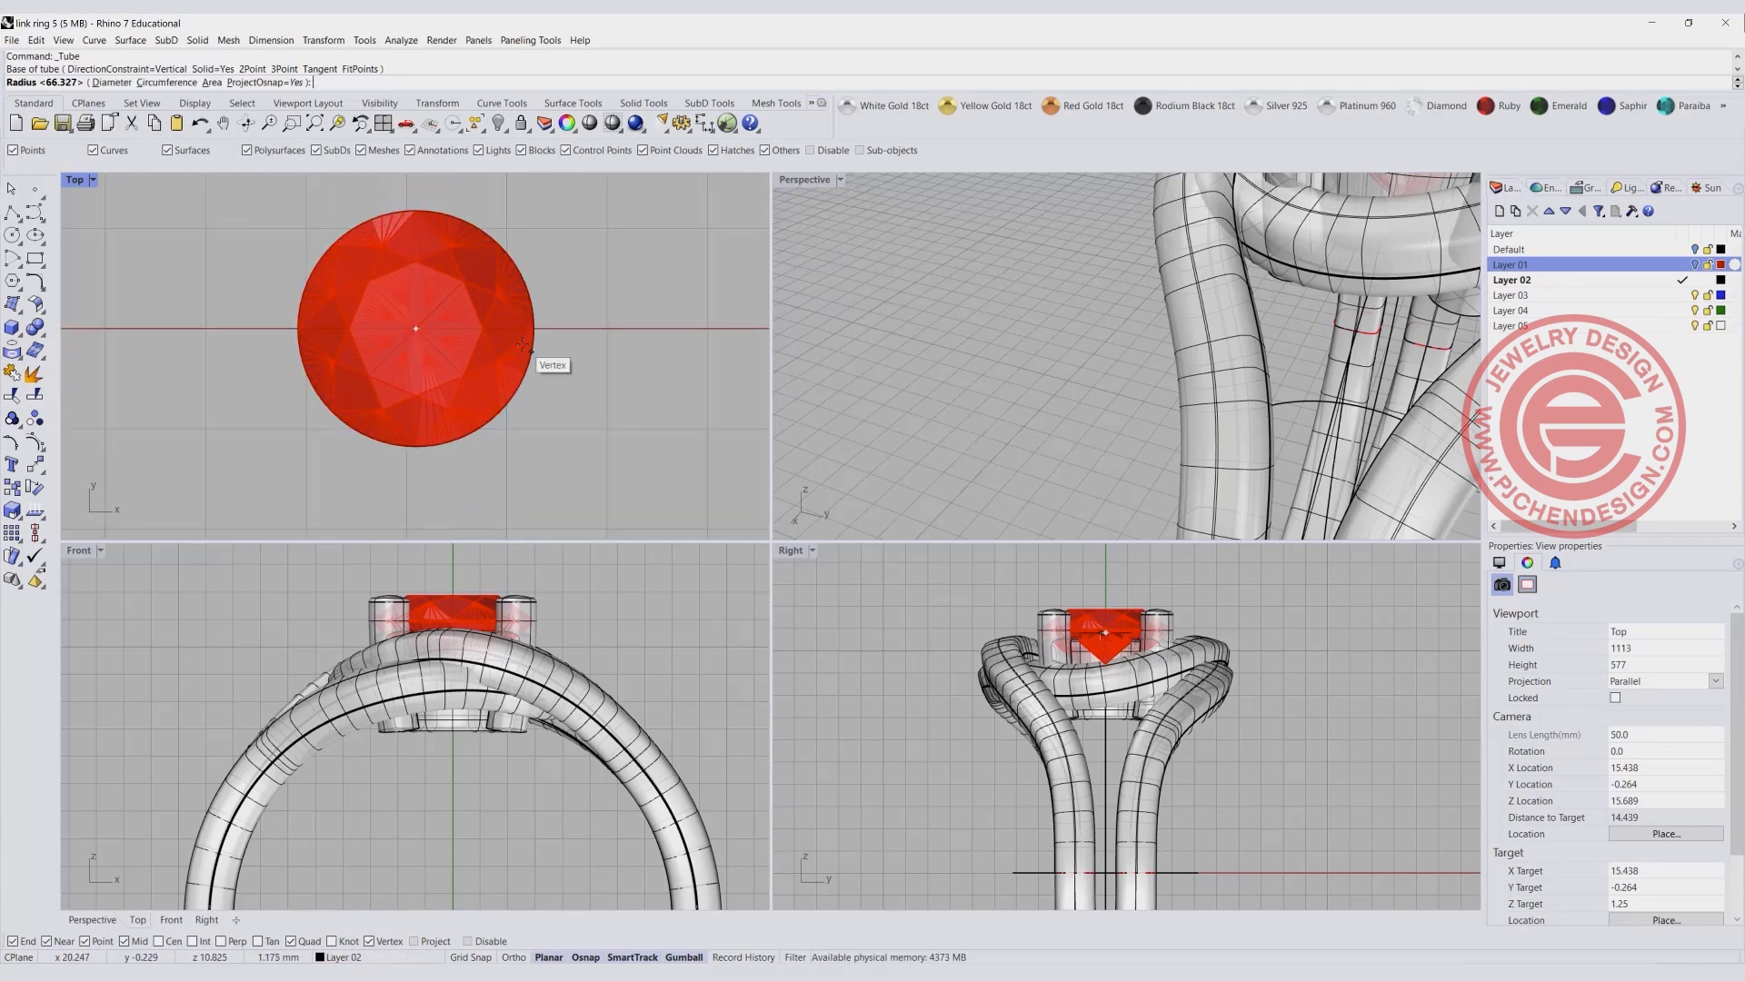
{"action": "left_click", "coordinate": [534, 329]}
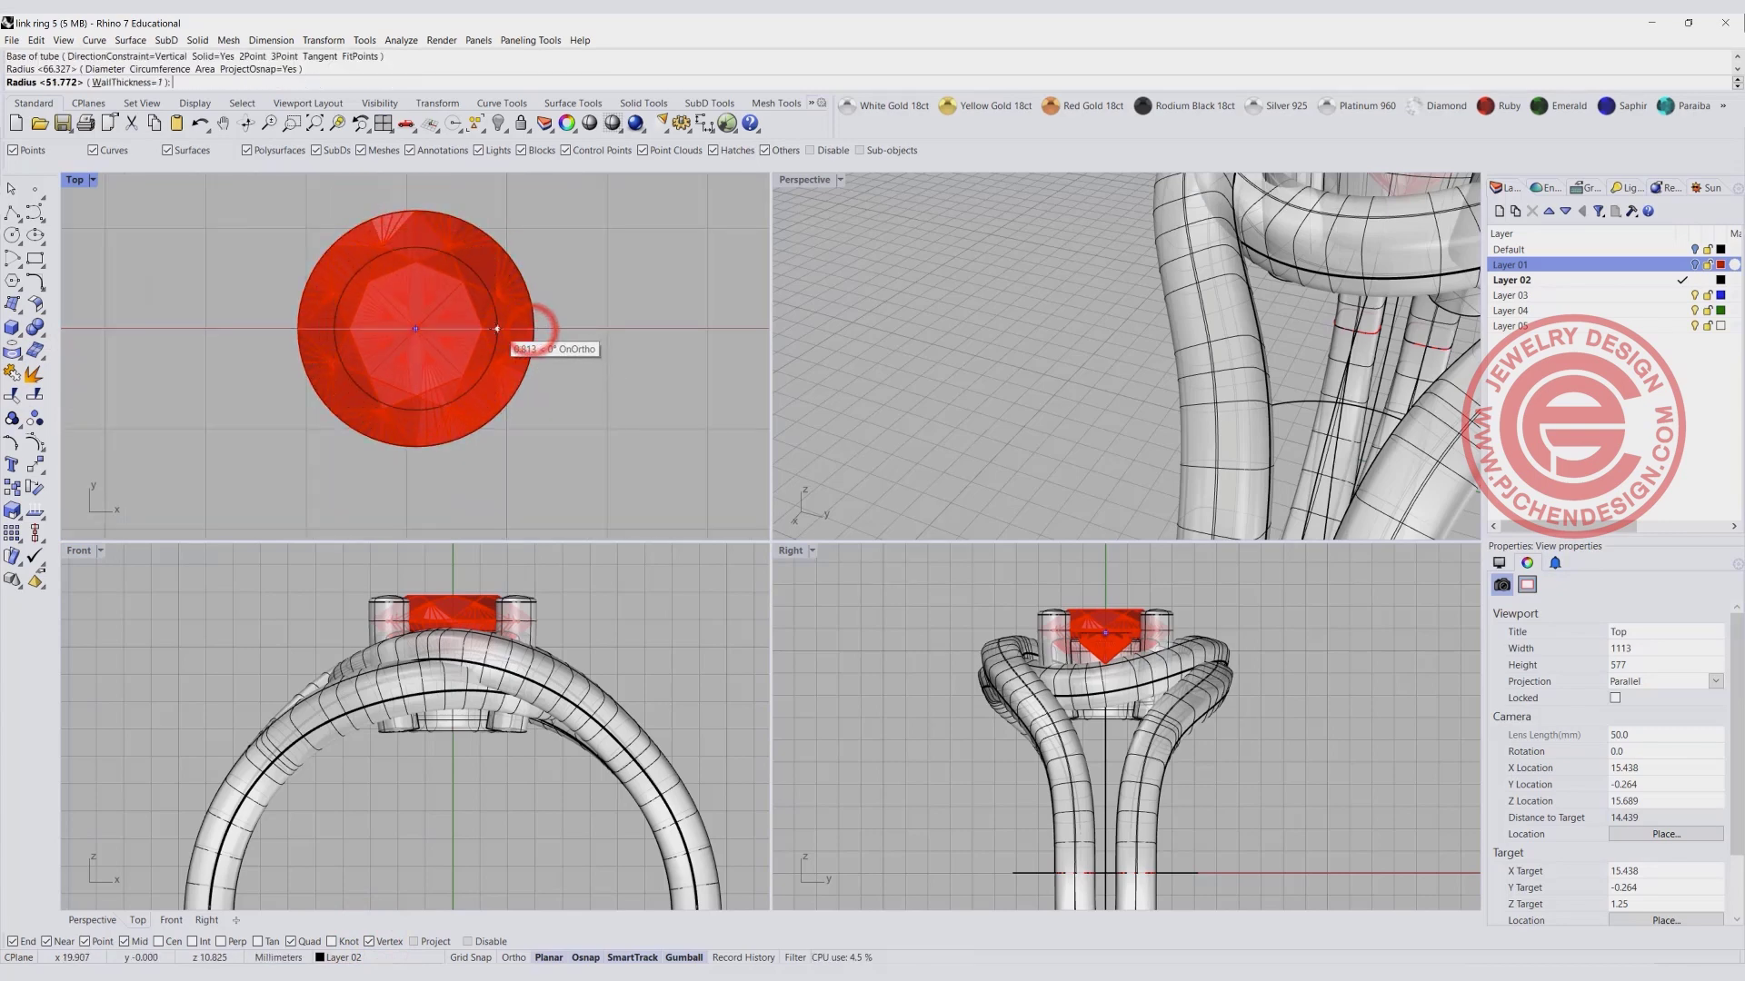
{"action": "left_click", "coordinate": [482, 329]}
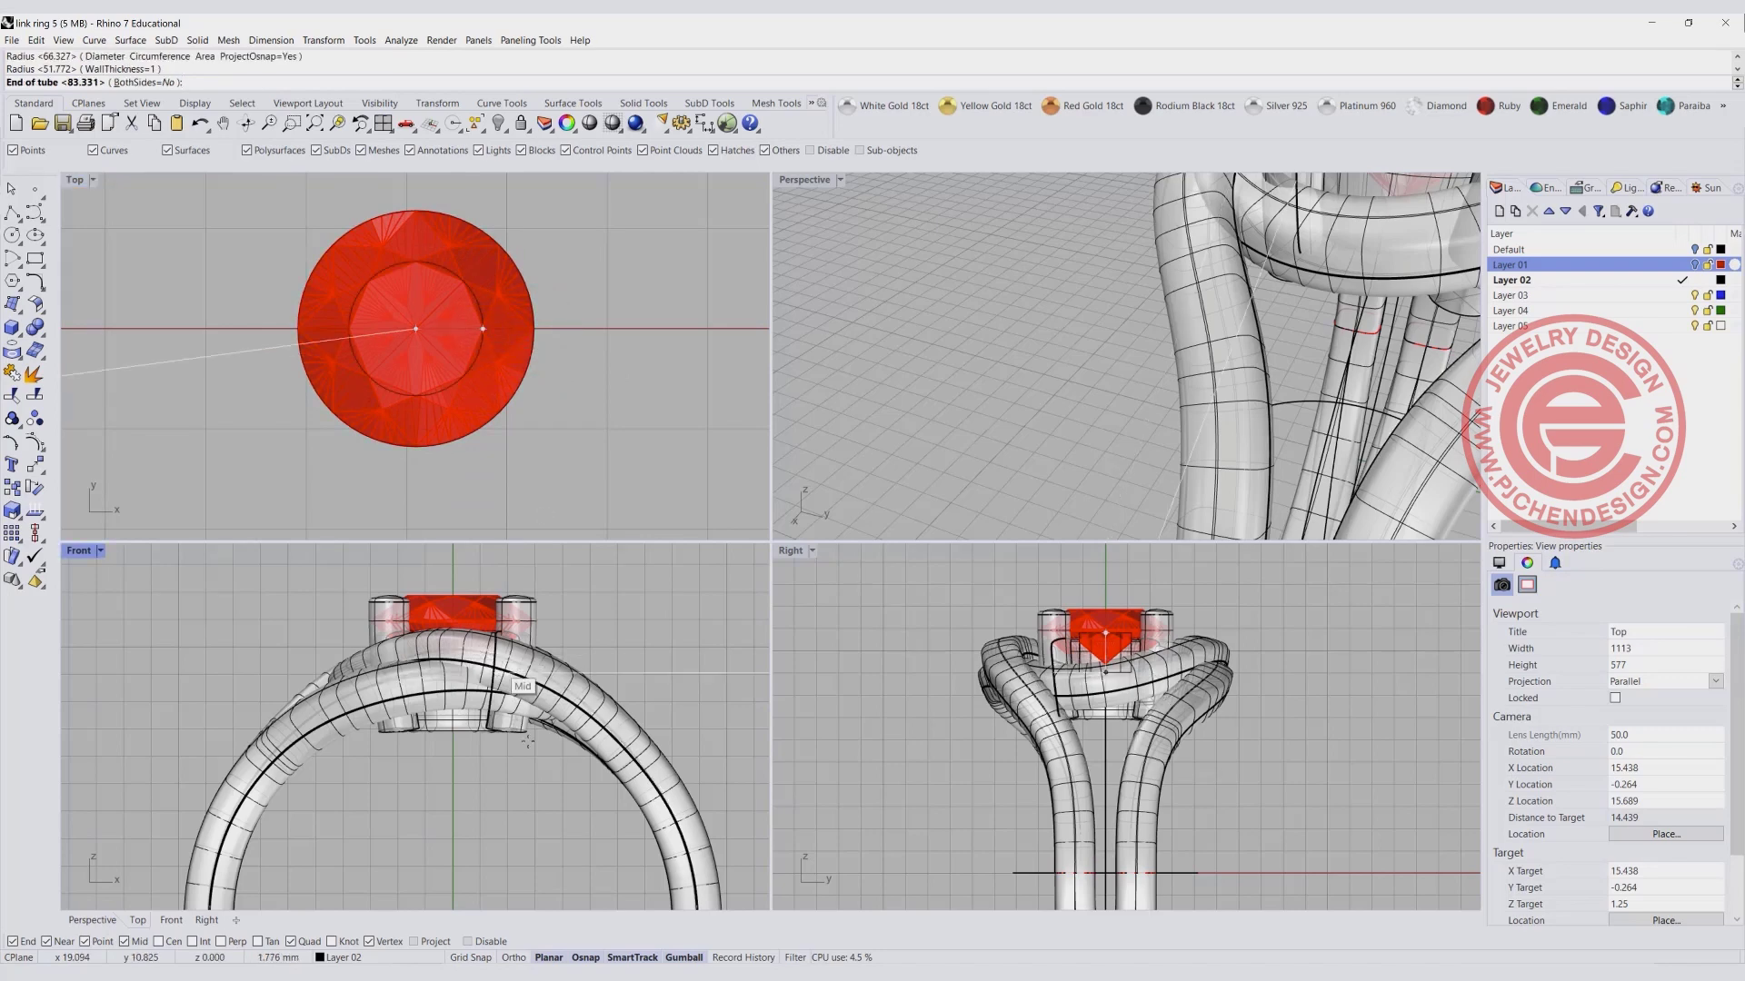
{"action": "scroll", "coordinate": [414, 655], "scroll_direction": "down", "scroll_amount": 5}
{"action": "scroll", "coordinate": [416, 653], "scroll_direction": "up", "scroll_amount": 5}
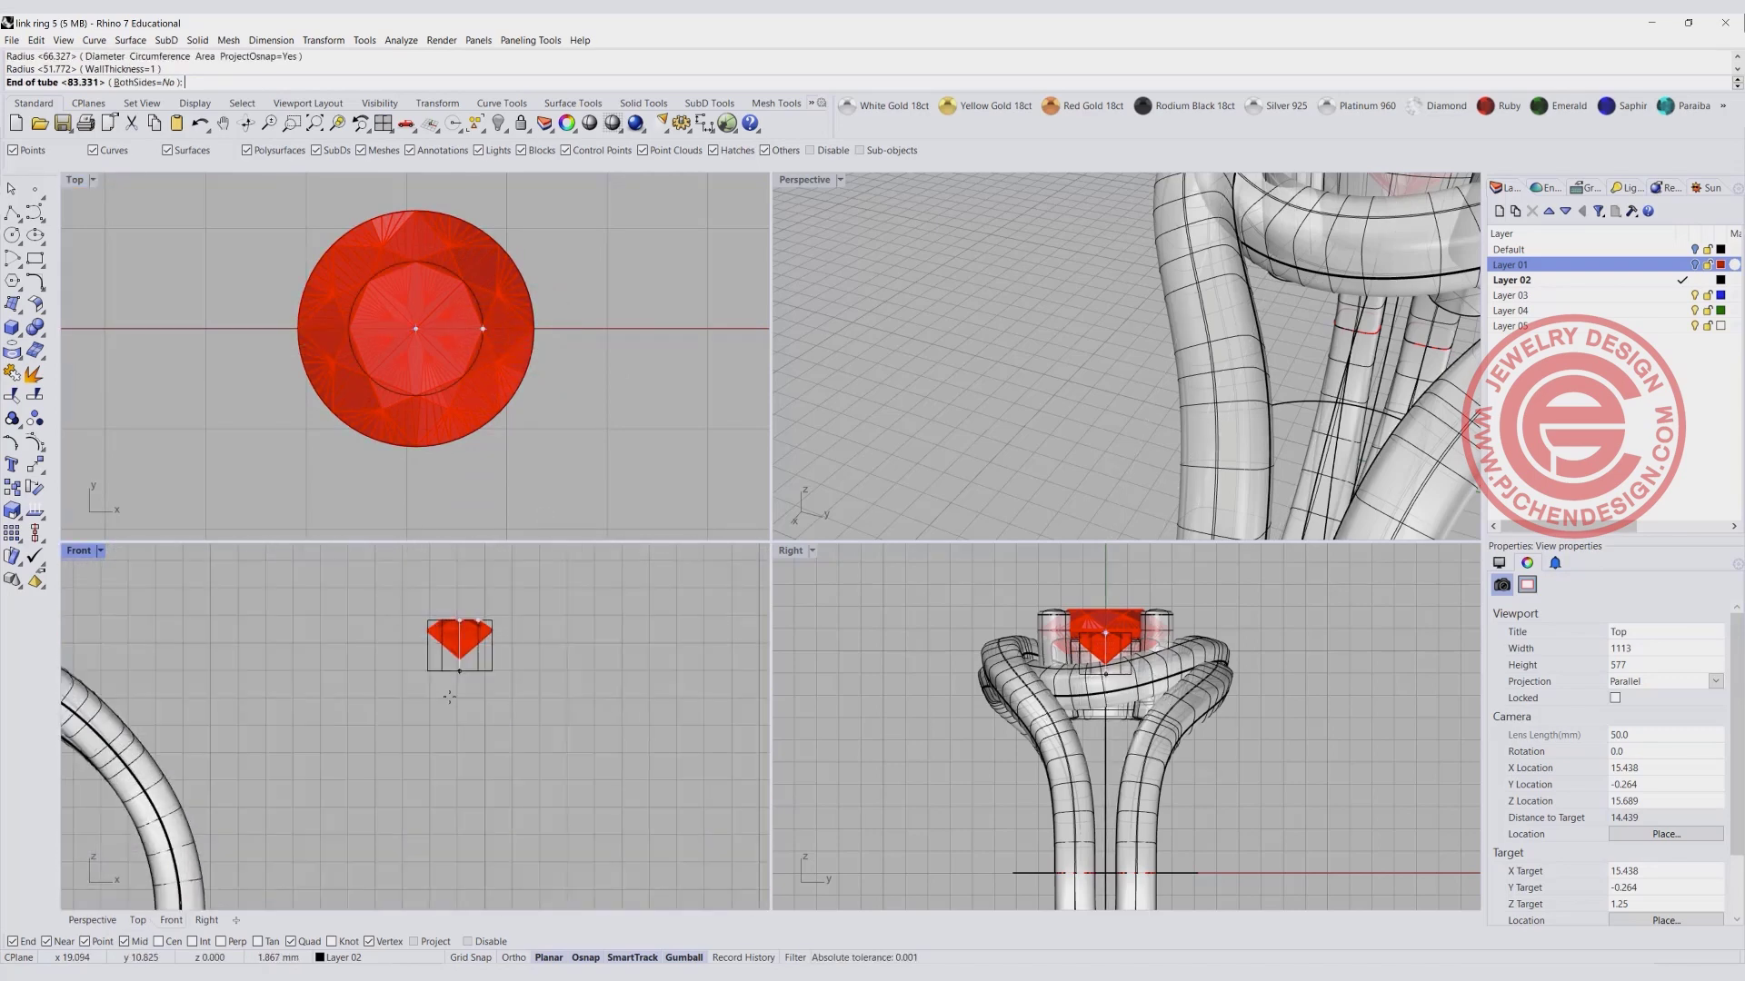
{"action": "left_click", "coordinate": [461, 729]}
Lower the tube 0.574 mm with the Gumball so it sits under the gem.
{"action": "left_click_drag", "start_coordinate": [556, 705], "coordinate": [462, 697]}
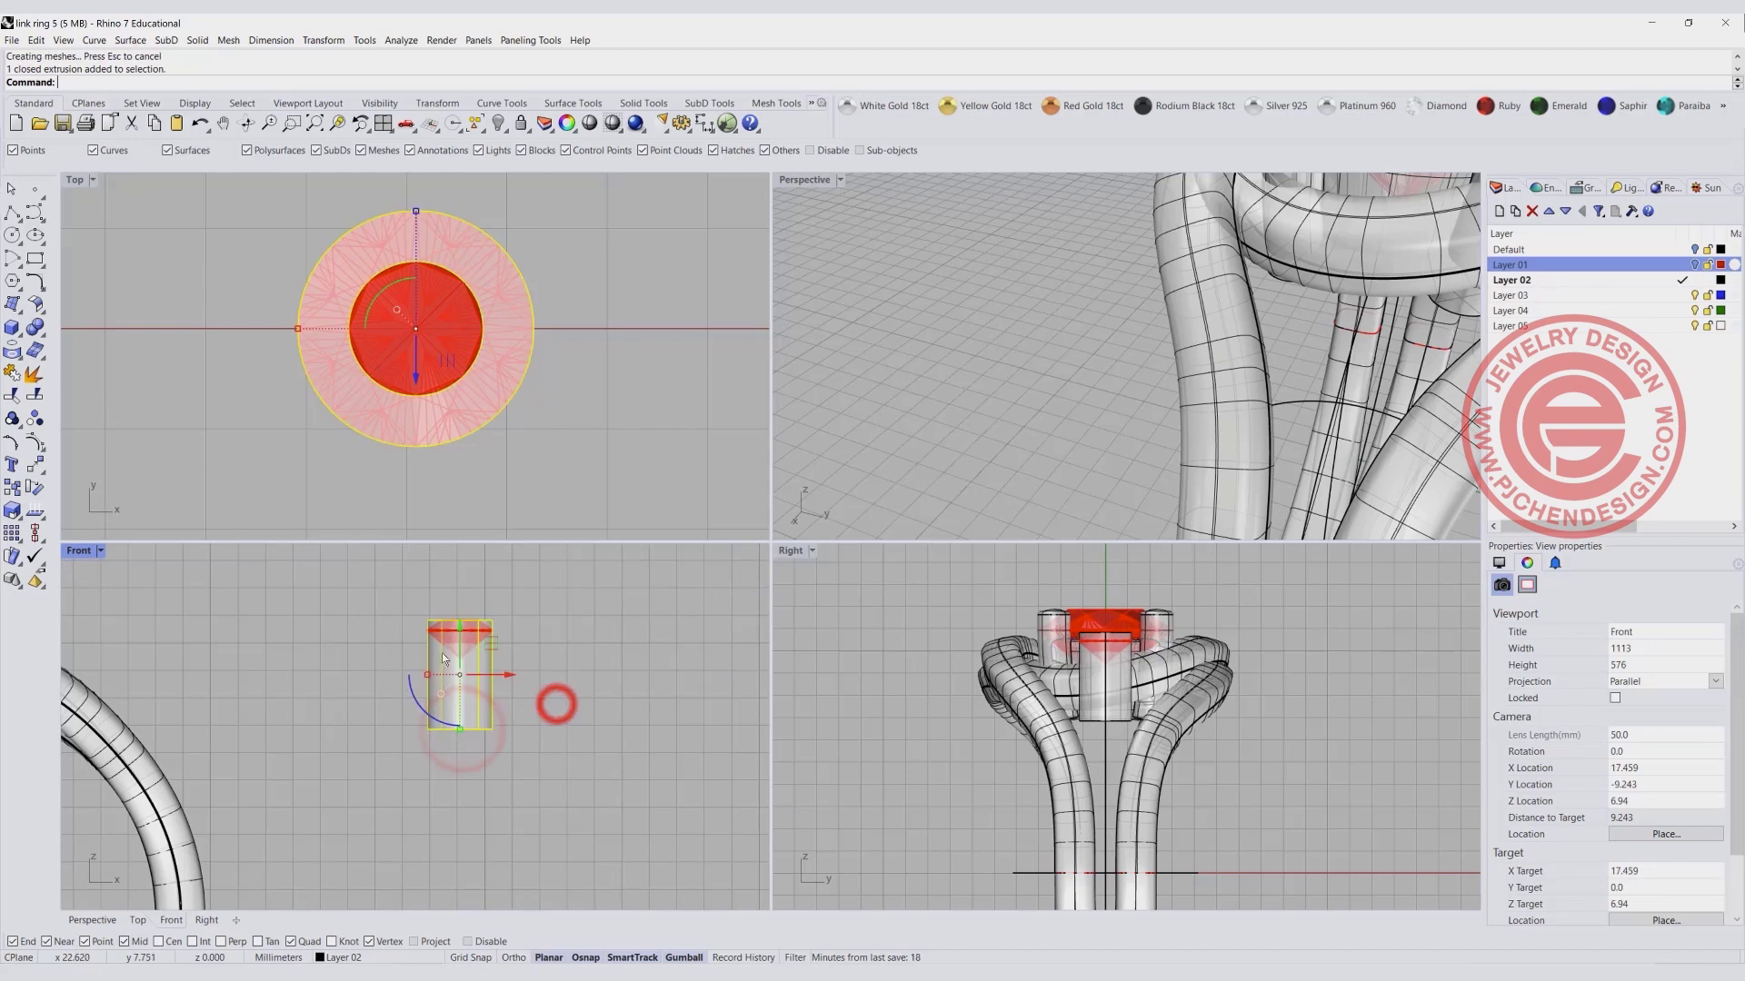
{"action": "left_click_drag", "start_coordinate": [461, 623], "coordinate": [460, 642]}
{"action": "left_click", "coordinate": [656, 397]}
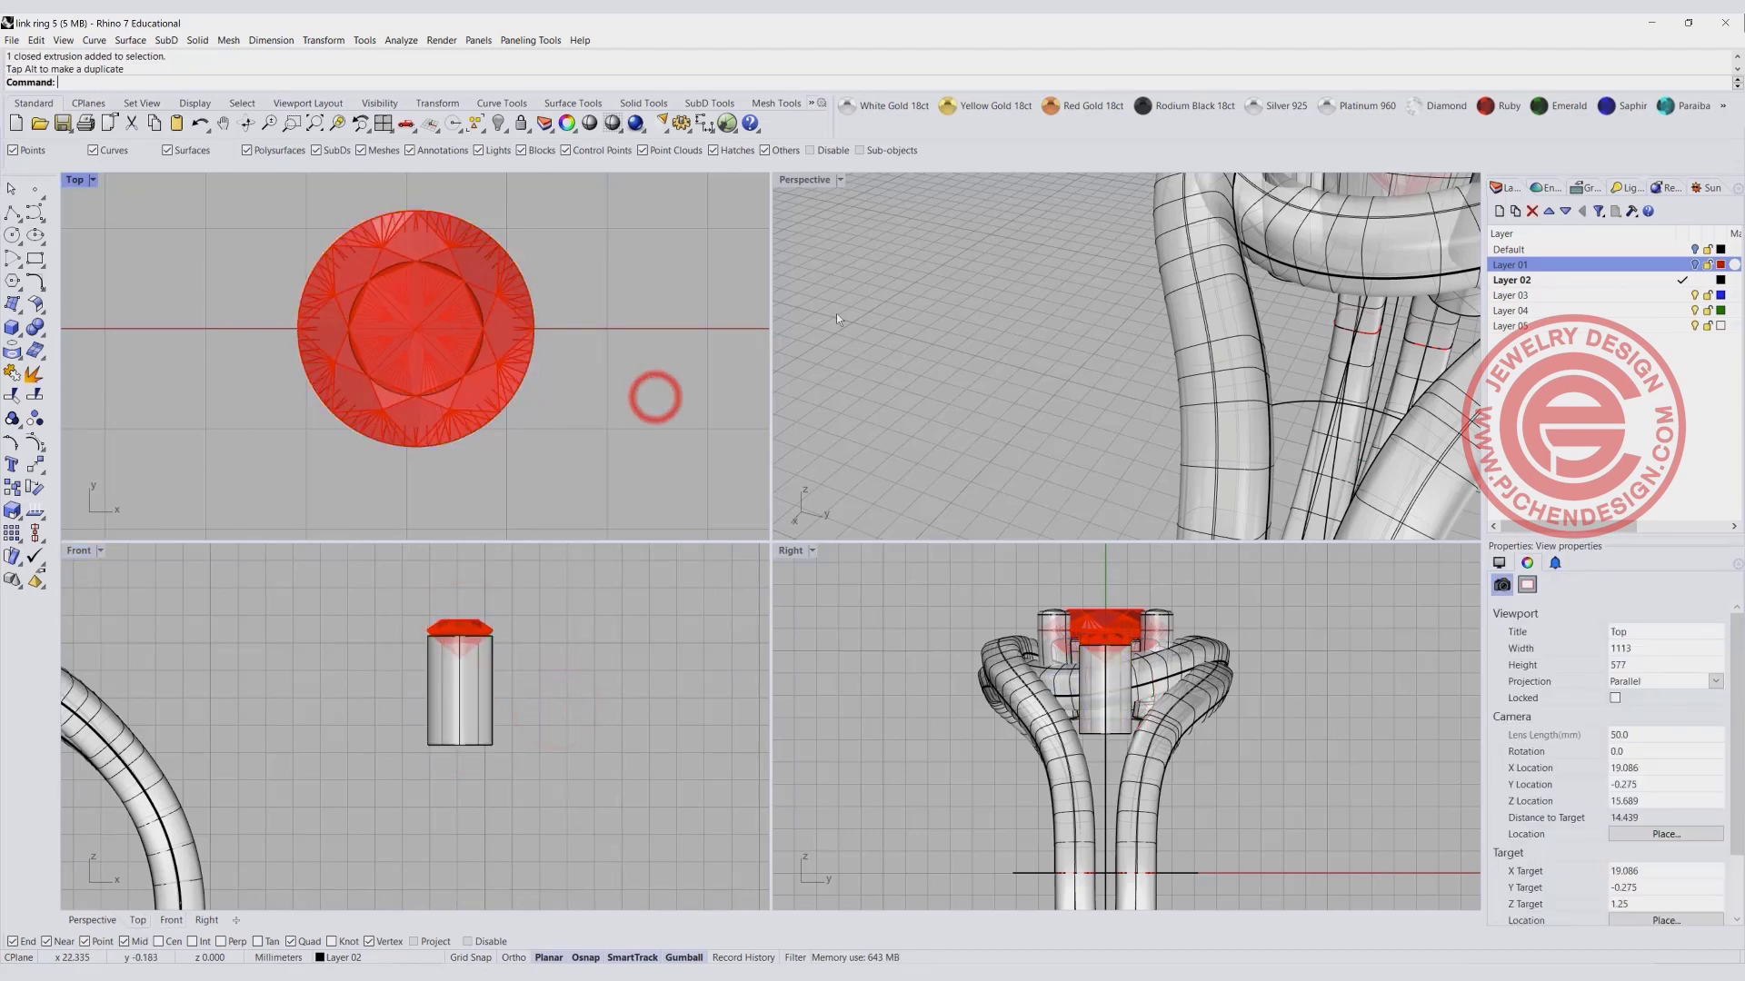
{"action": "scroll", "coordinate": [1142, 303], "scroll_direction": "down", "scroll_amount": 7}
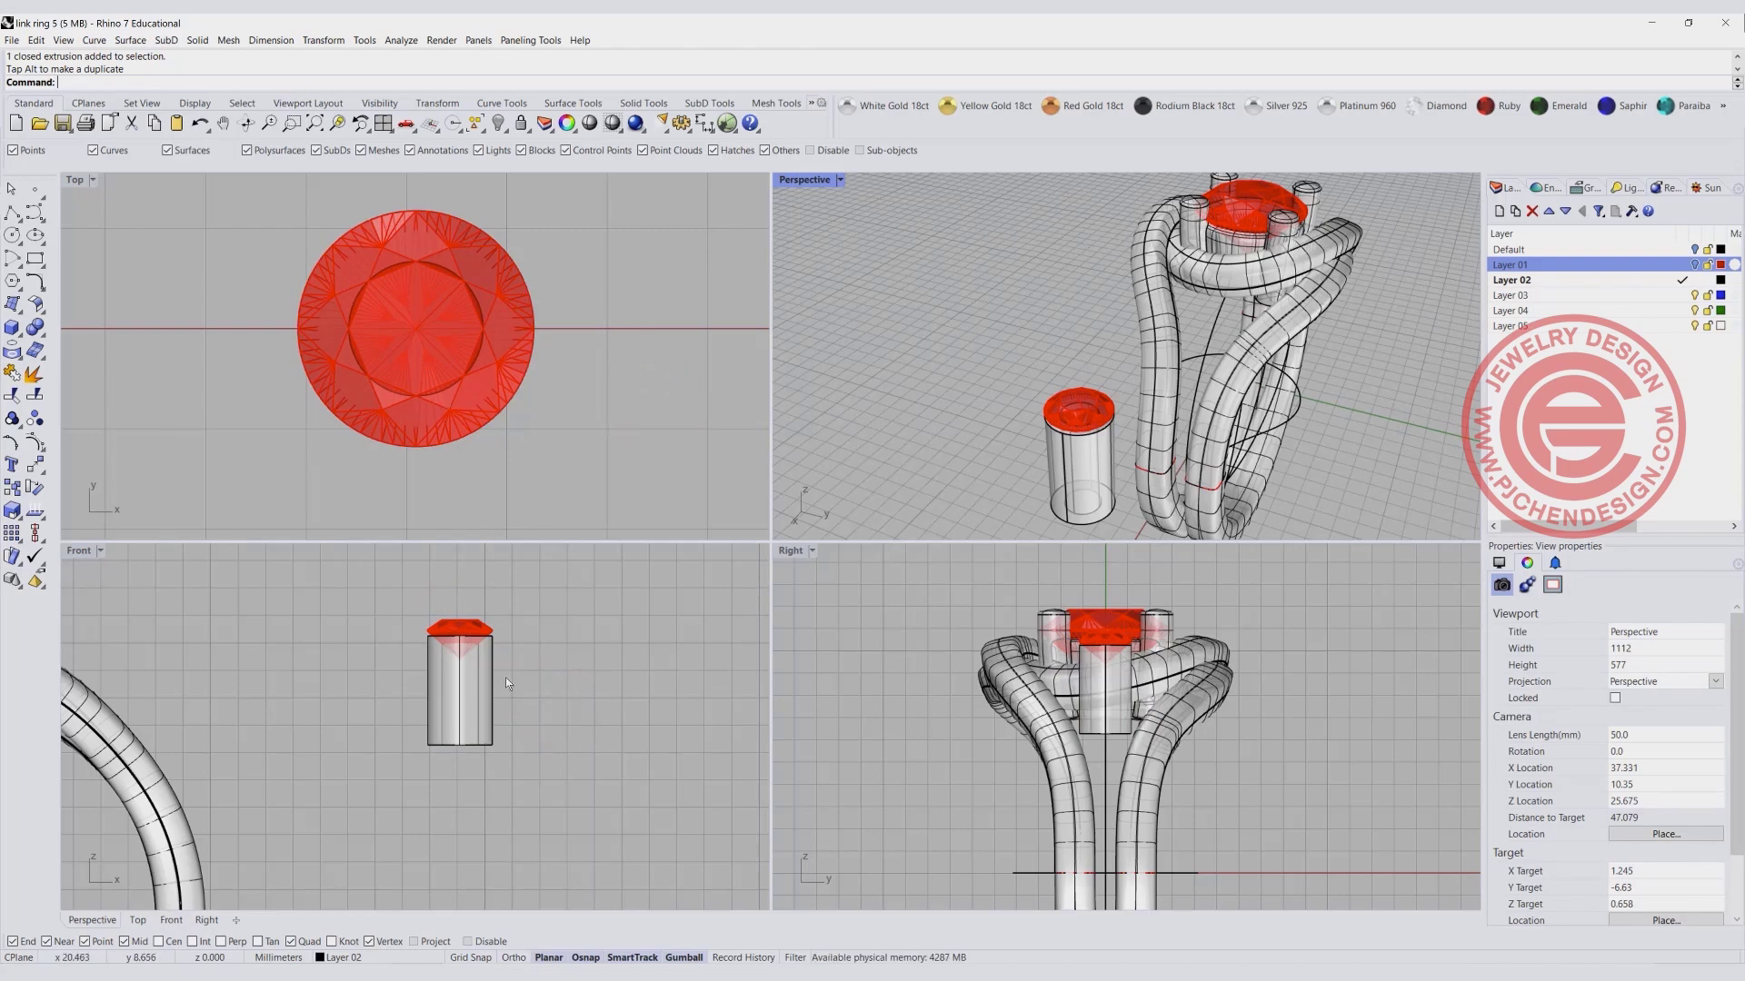
{"action": "left_click_drag", "start_coordinate": [551, 687], "coordinate": [474, 693]}
{"action": "left_click", "coordinate": [614, 409]}
Alt-drag a copy of the small gem and its tube beside the original.
{"action": "scroll", "coordinate": [592, 375], "scroll_direction": "down", "scroll_amount": 4}
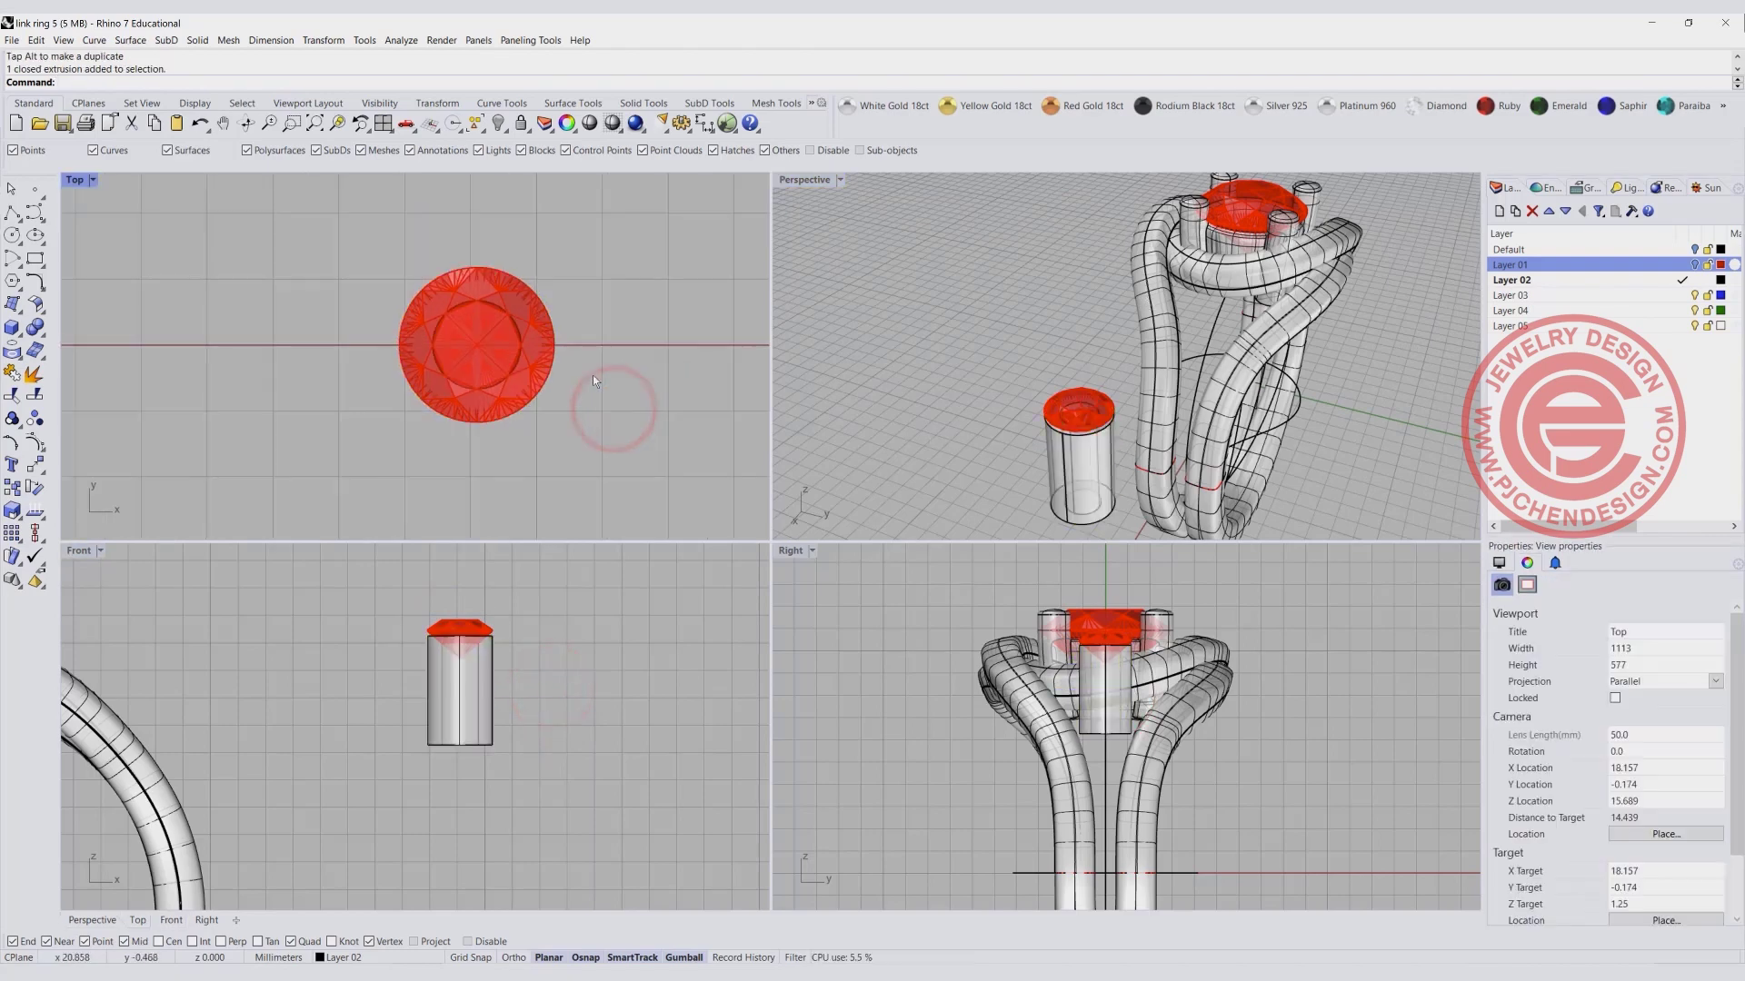
{"action": "left_click_drag", "start_coordinate": [601, 394], "coordinate": [377, 260]}
{"action": "key", "text": "alt"}
{"action": "left_click", "coordinate": [622, 421]}
{"action": "scroll", "coordinate": [367, 284], "scroll_direction": "down", "scroll_amount": 4}
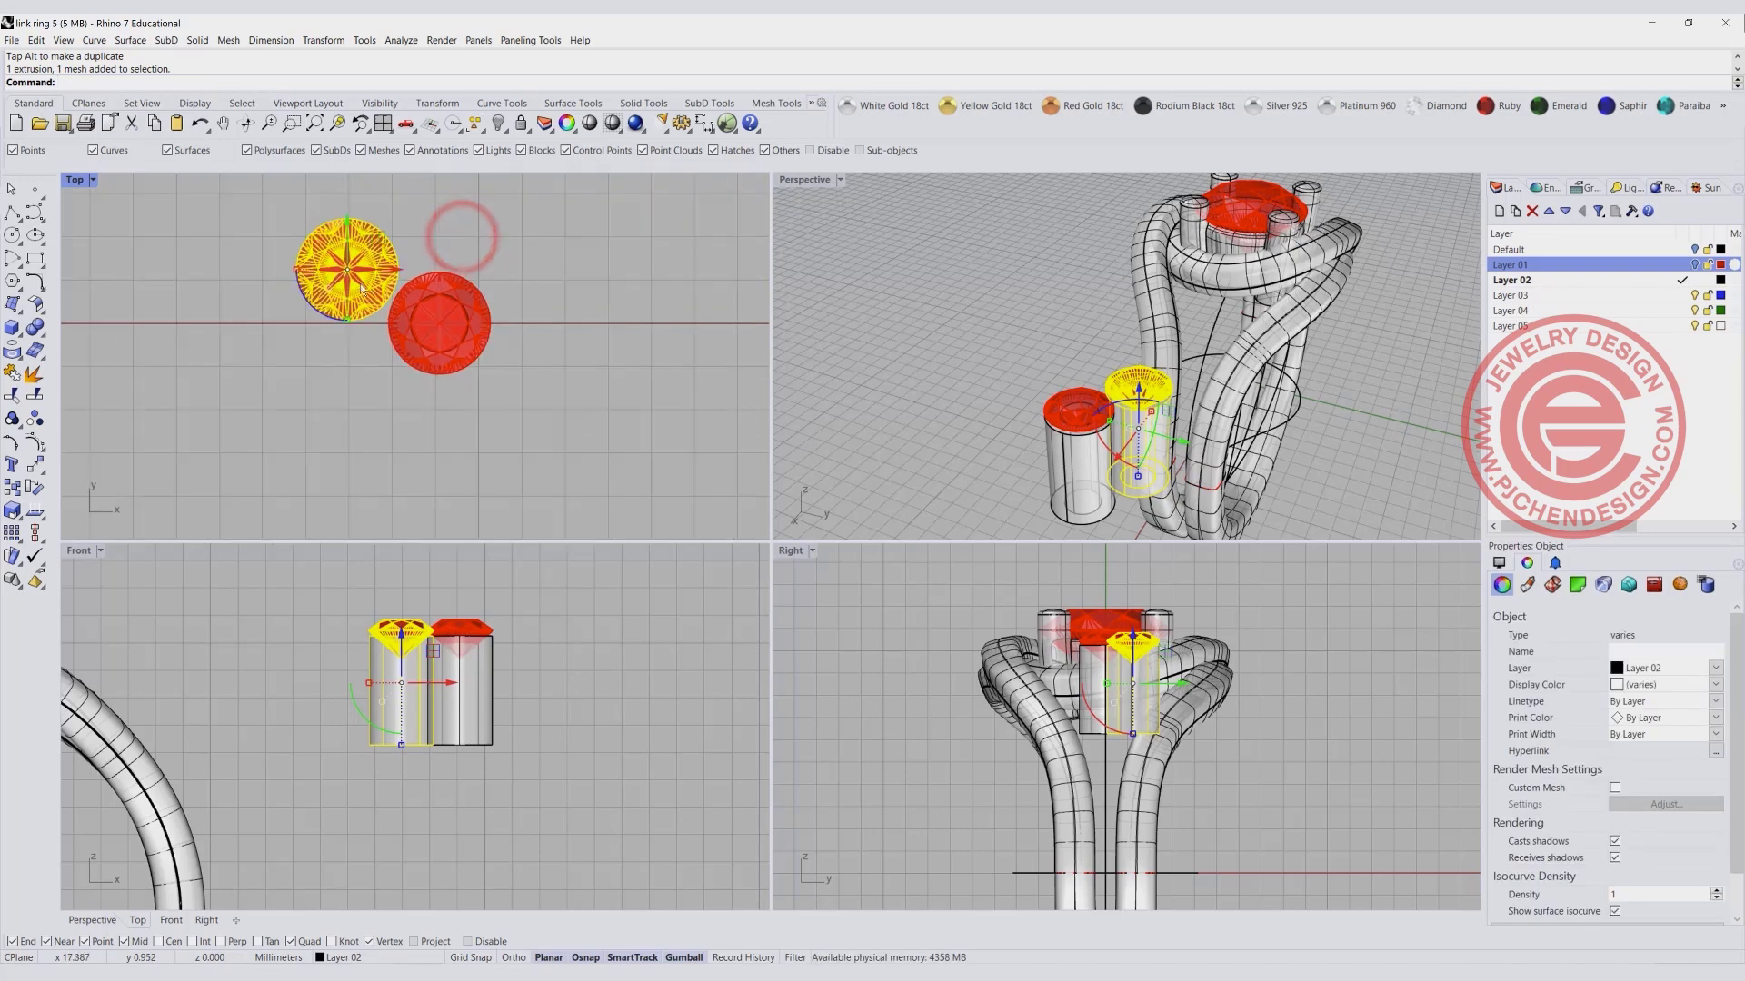
{"action": "right_click_drag", "start_coordinate": [361, 285], "coordinate": [368, 282]}
Mirror the copied gem and tube about the red gem to form the third stone.
{"action": "left_click", "coordinate": [38, 469]}
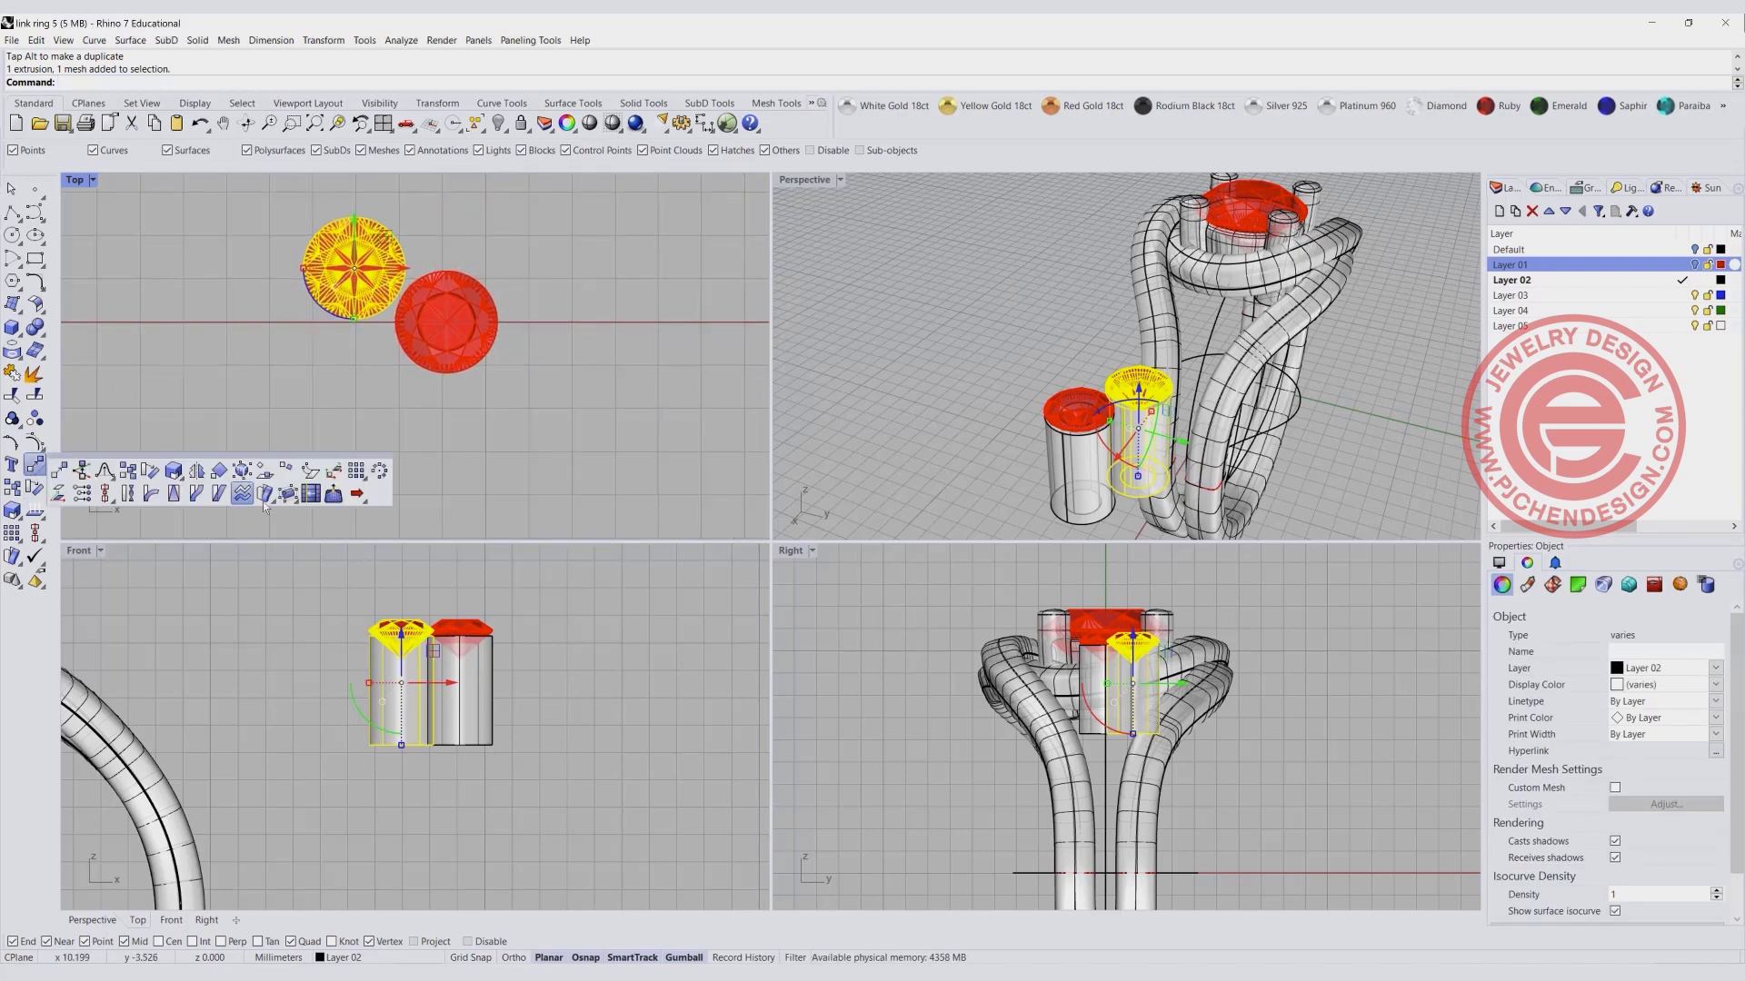
{"action": "left_click", "coordinate": [196, 471]}
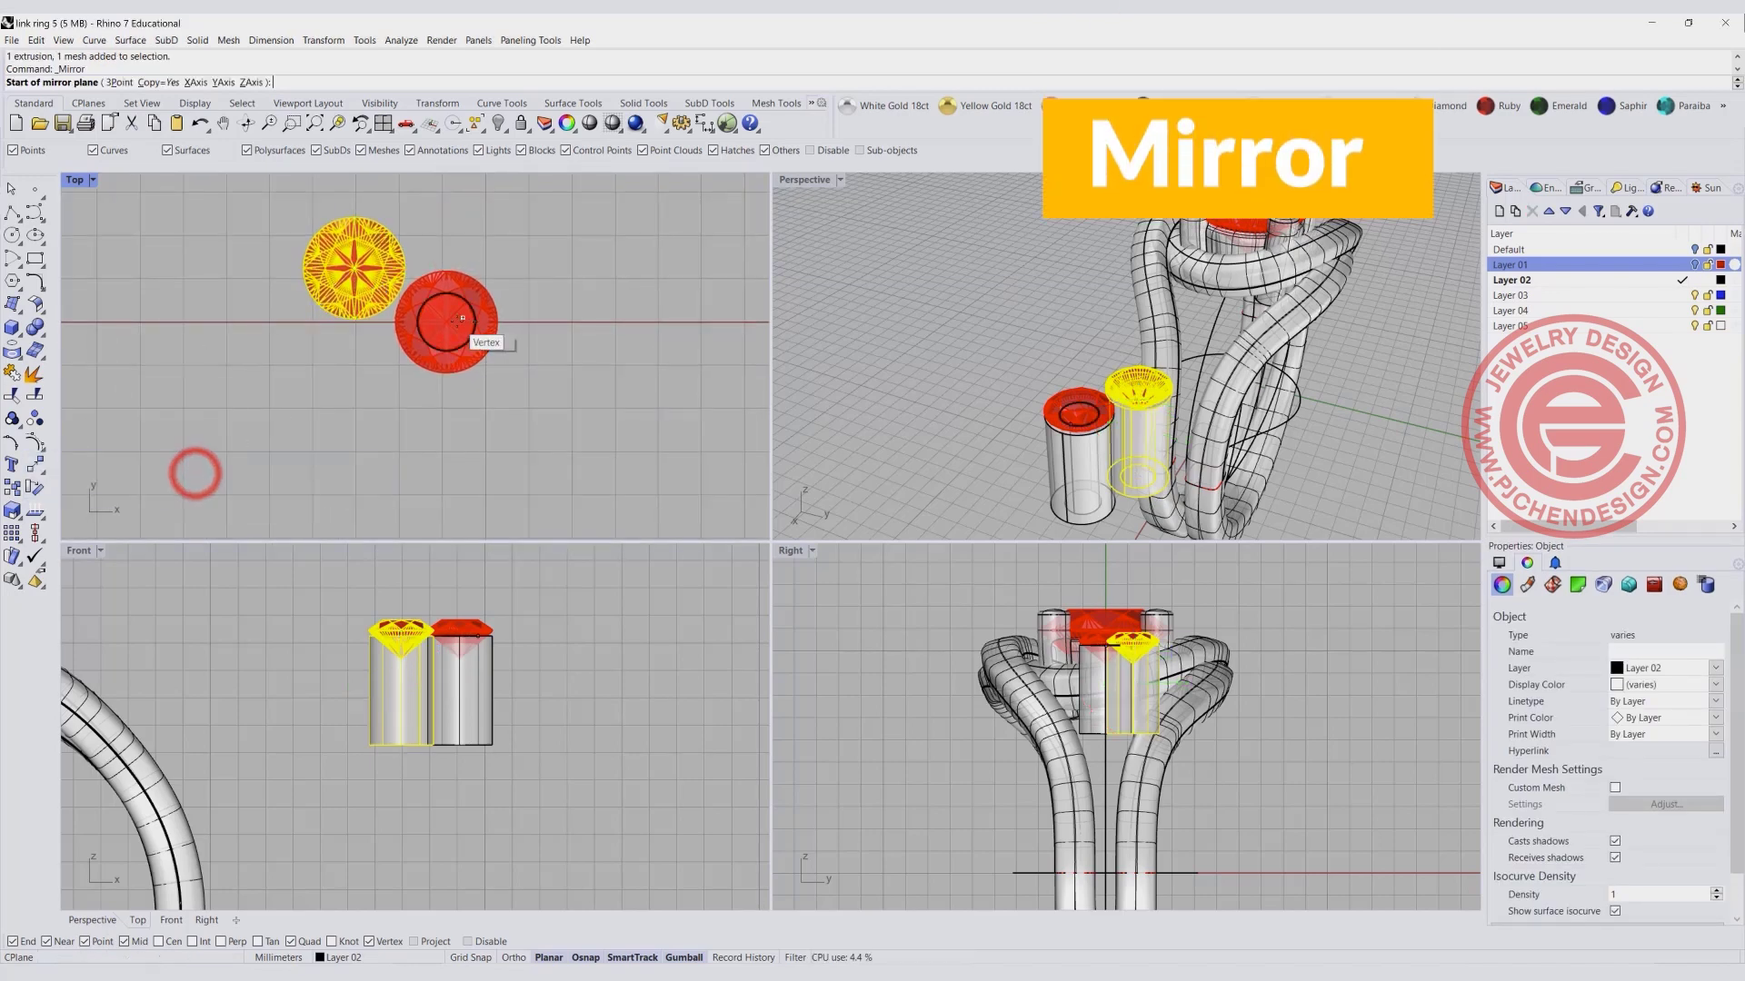
{"action": "left_click", "coordinate": [498, 319]}
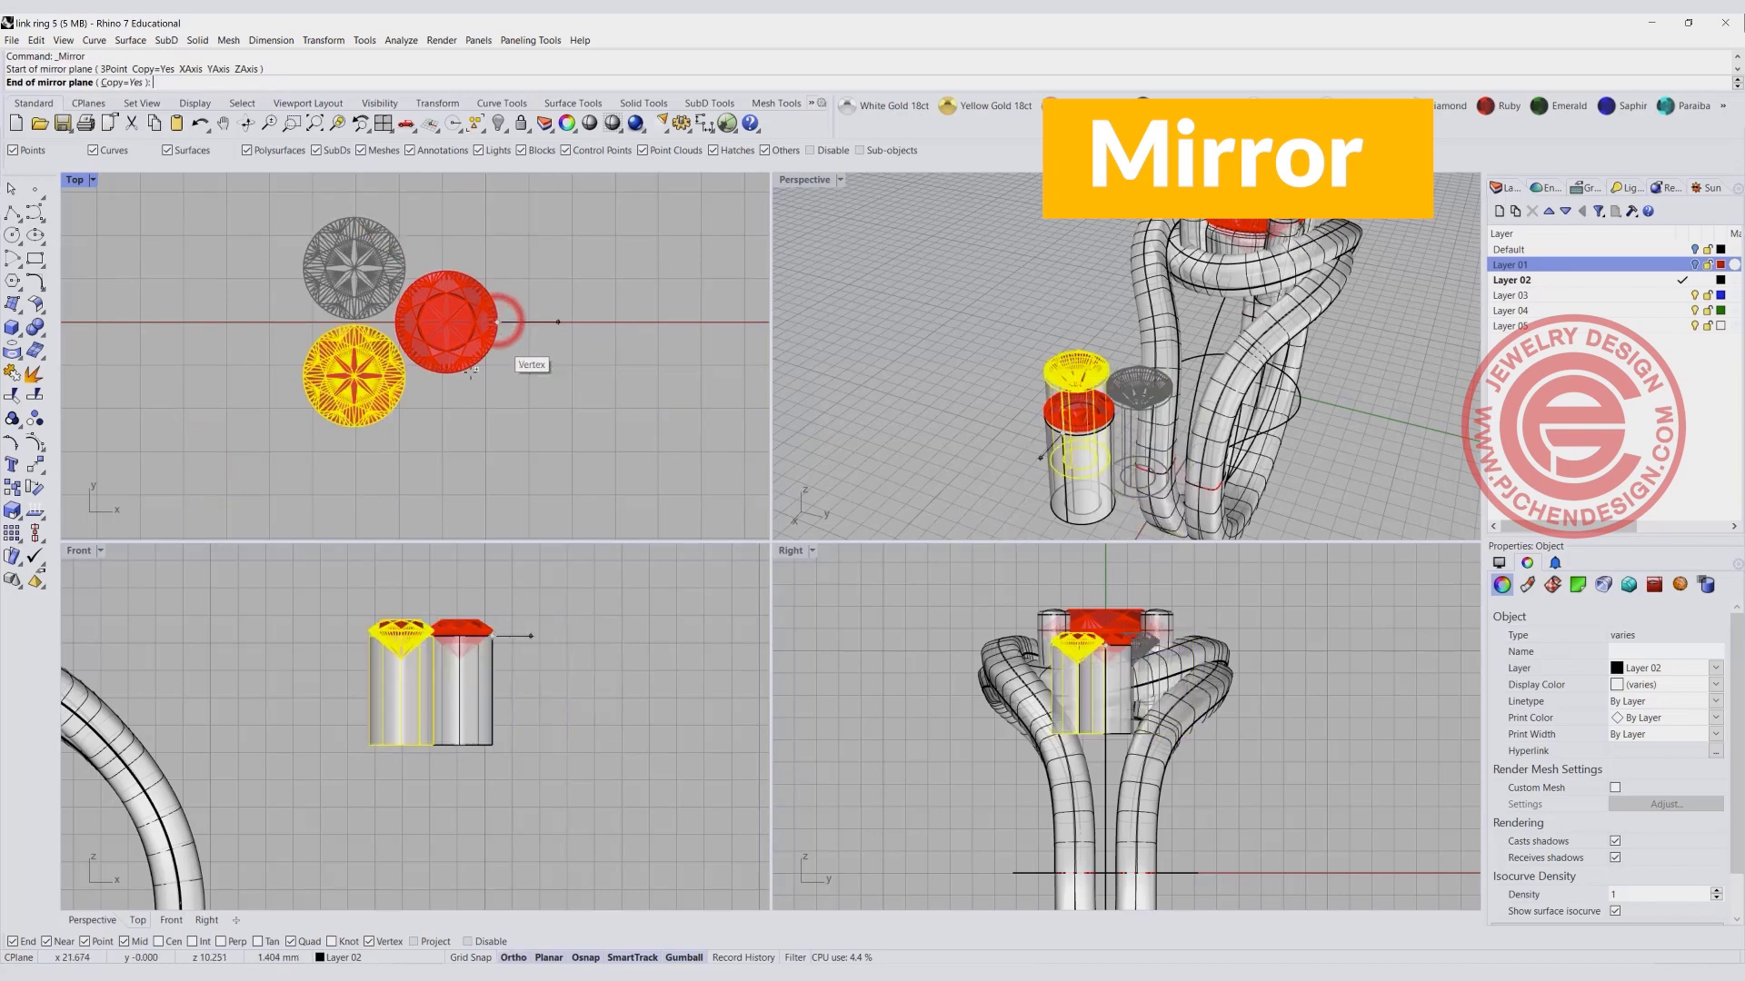
{"action": "left_click", "coordinate": [356, 400]}
{"action": "left_click", "coordinate": [553, 452]}
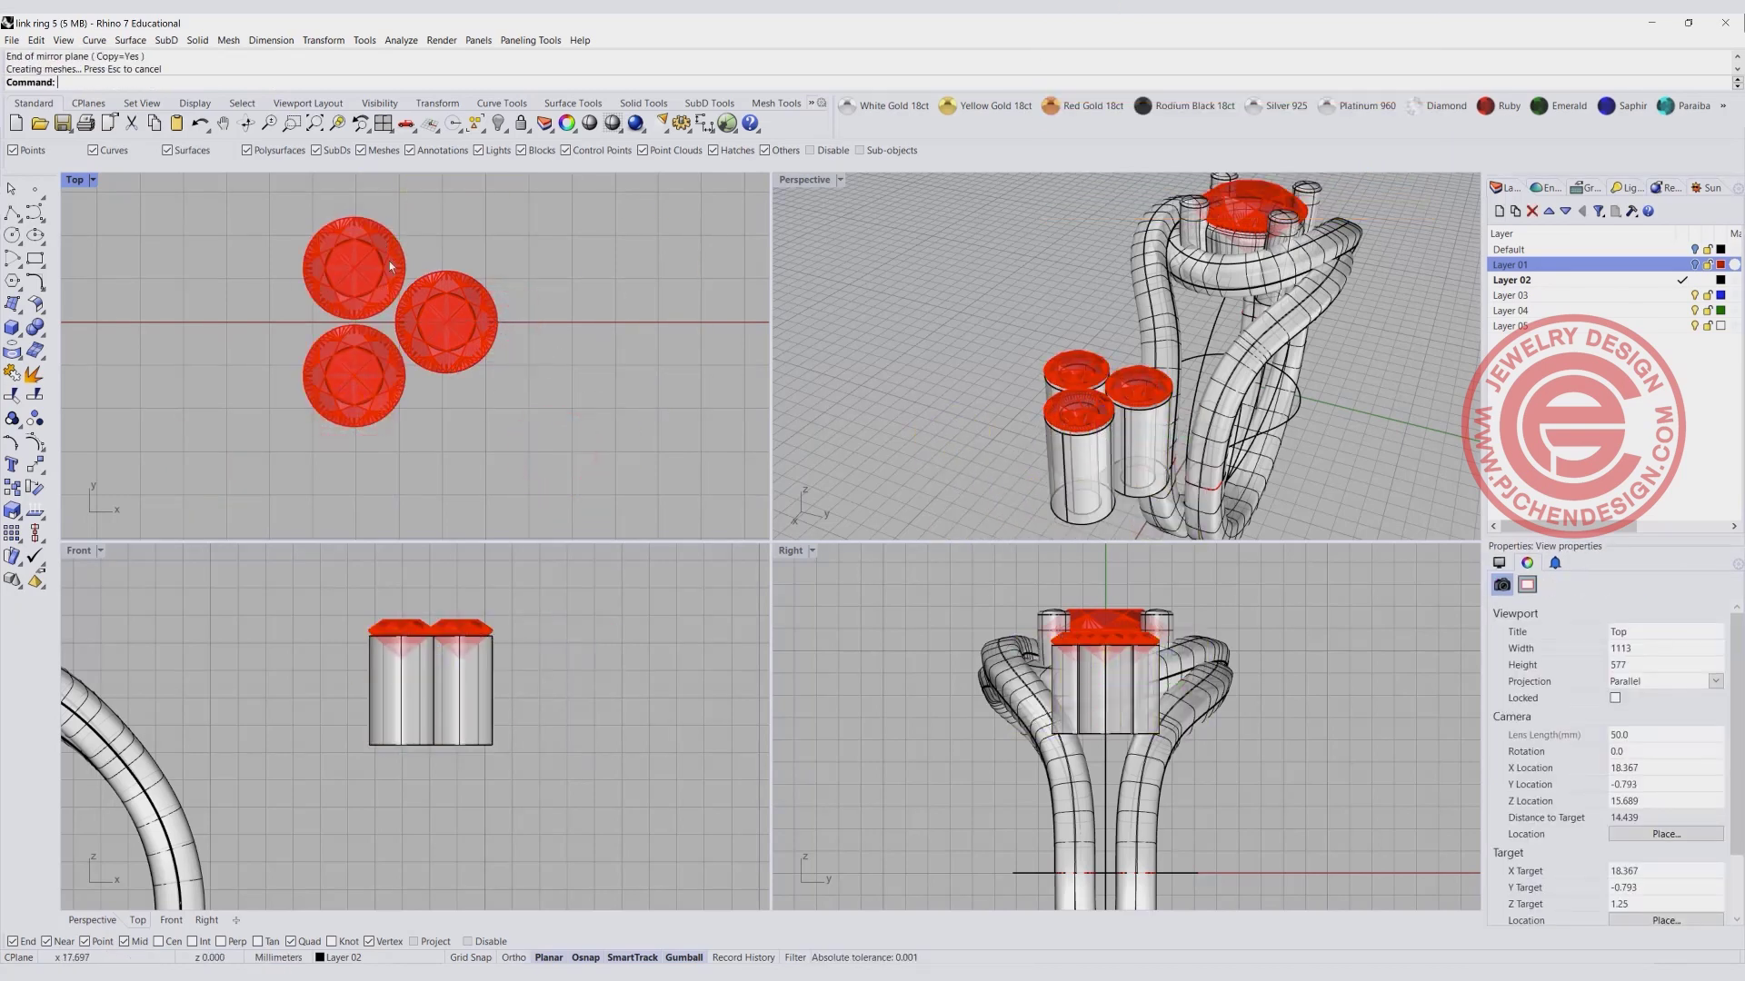
{"action": "double_click", "coordinate": [76, 179]}
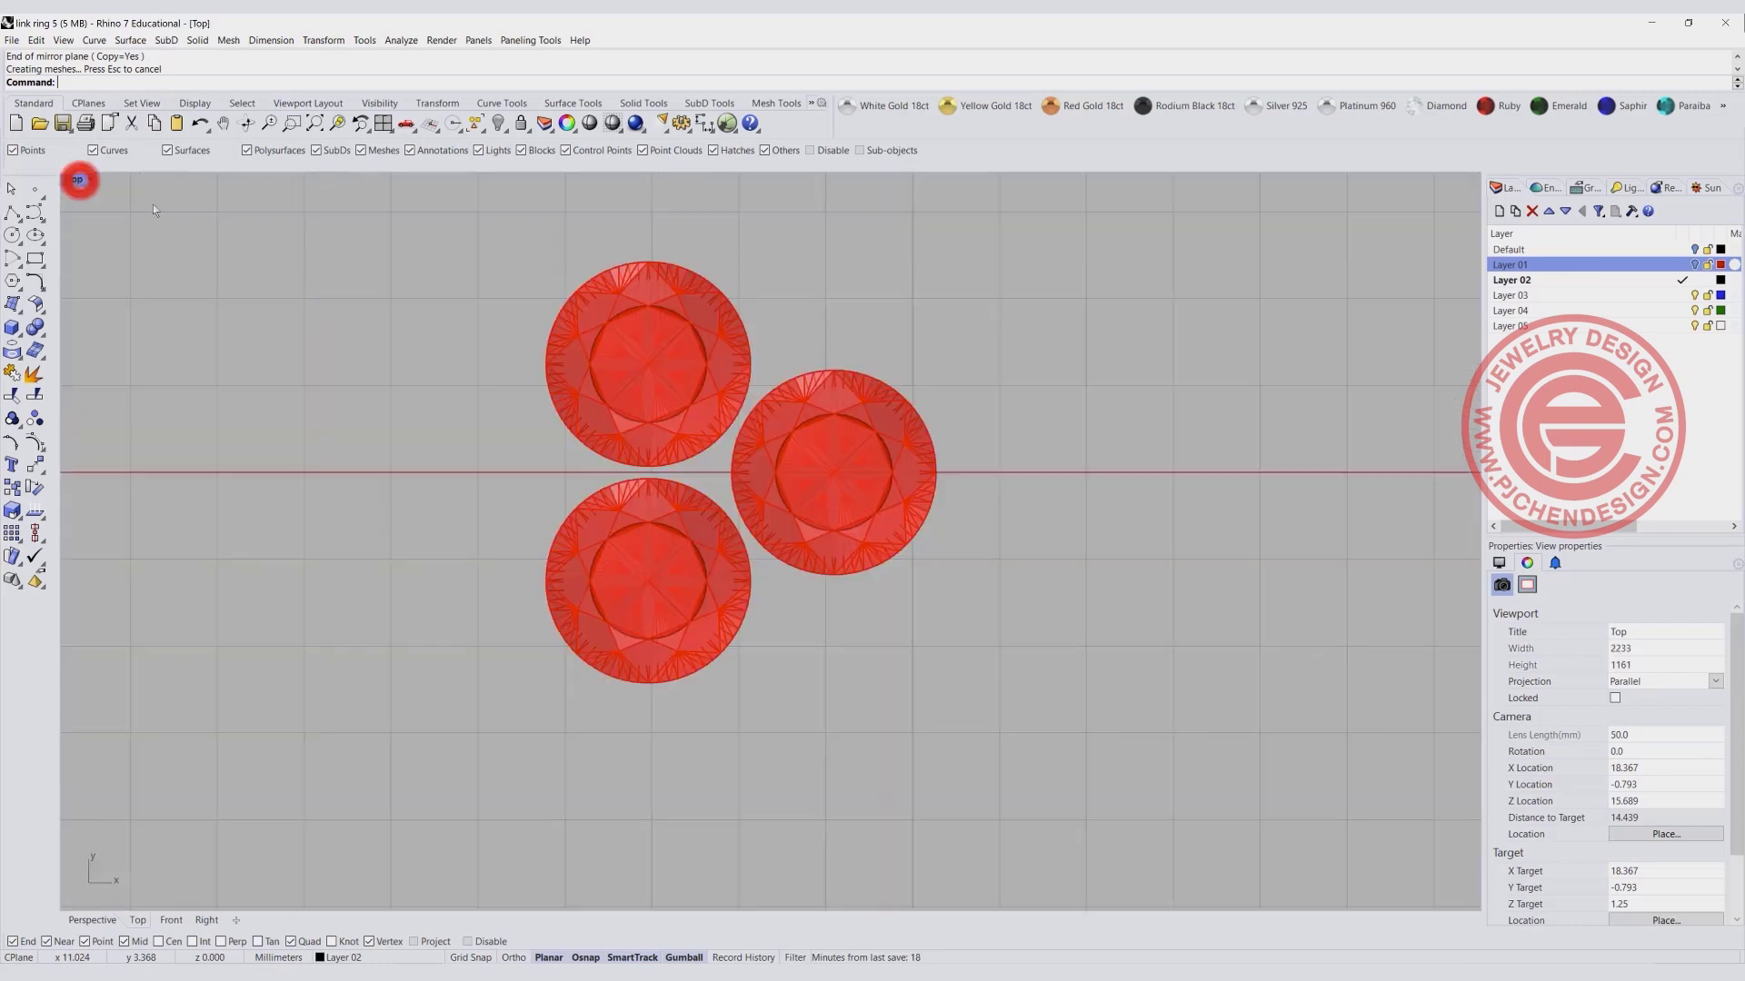
{"action": "right_click_drag", "start_coordinate": [734, 342], "coordinate": [630, 370]}
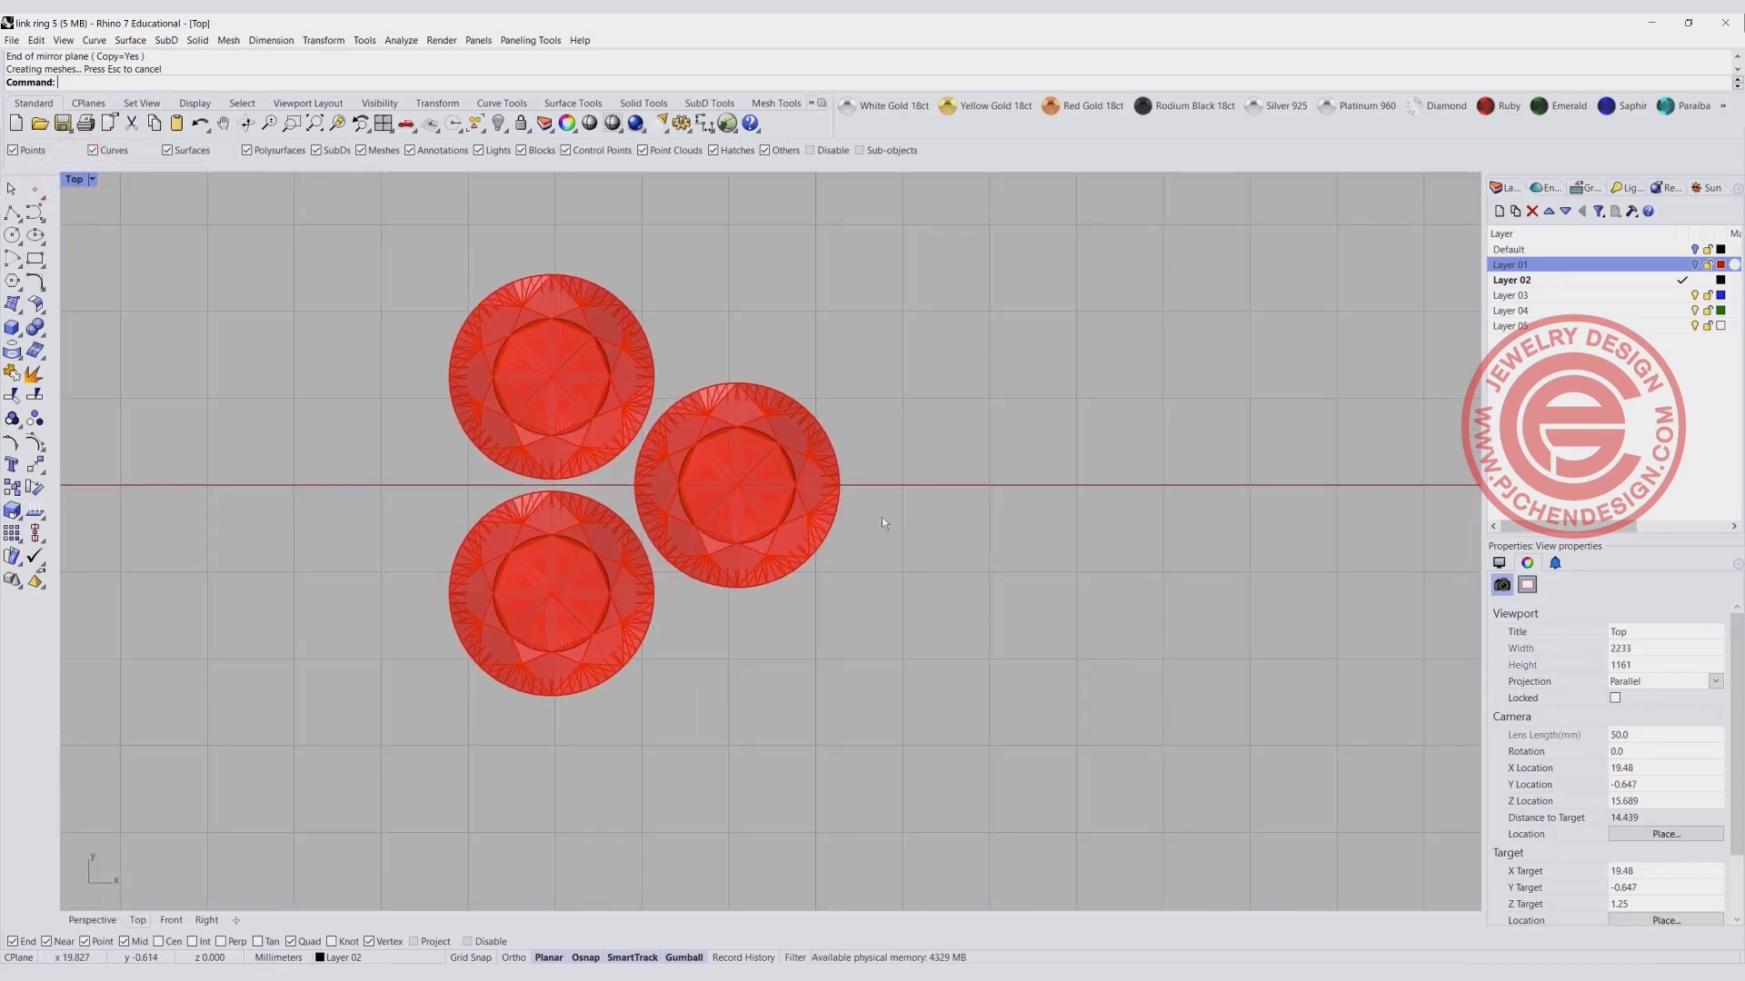
{"action": "double_click", "coordinate": [79, 182]}
Draw a vertical polyline beside the right-hand tube and select it.
{"action": "left_click", "coordinate": [11, 214]}
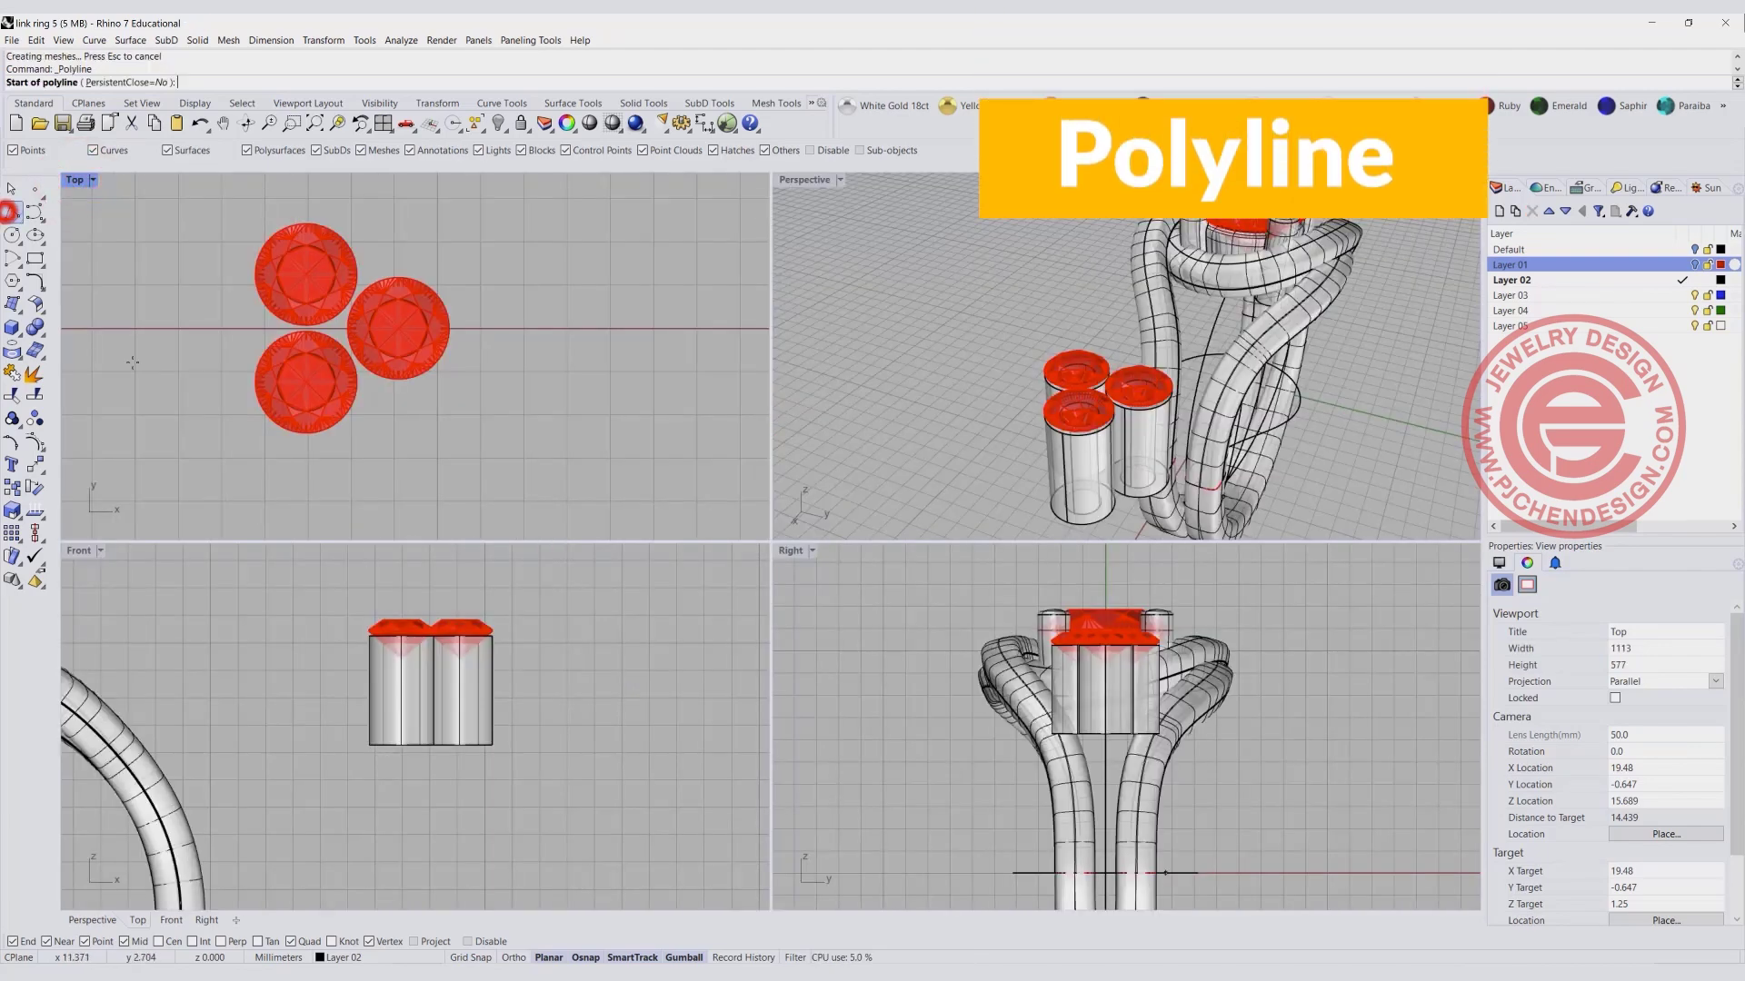
{"action": "left_click", "coordinate": [501, 597]}
{"action": "left_click", "coordinate": [500, 755]}
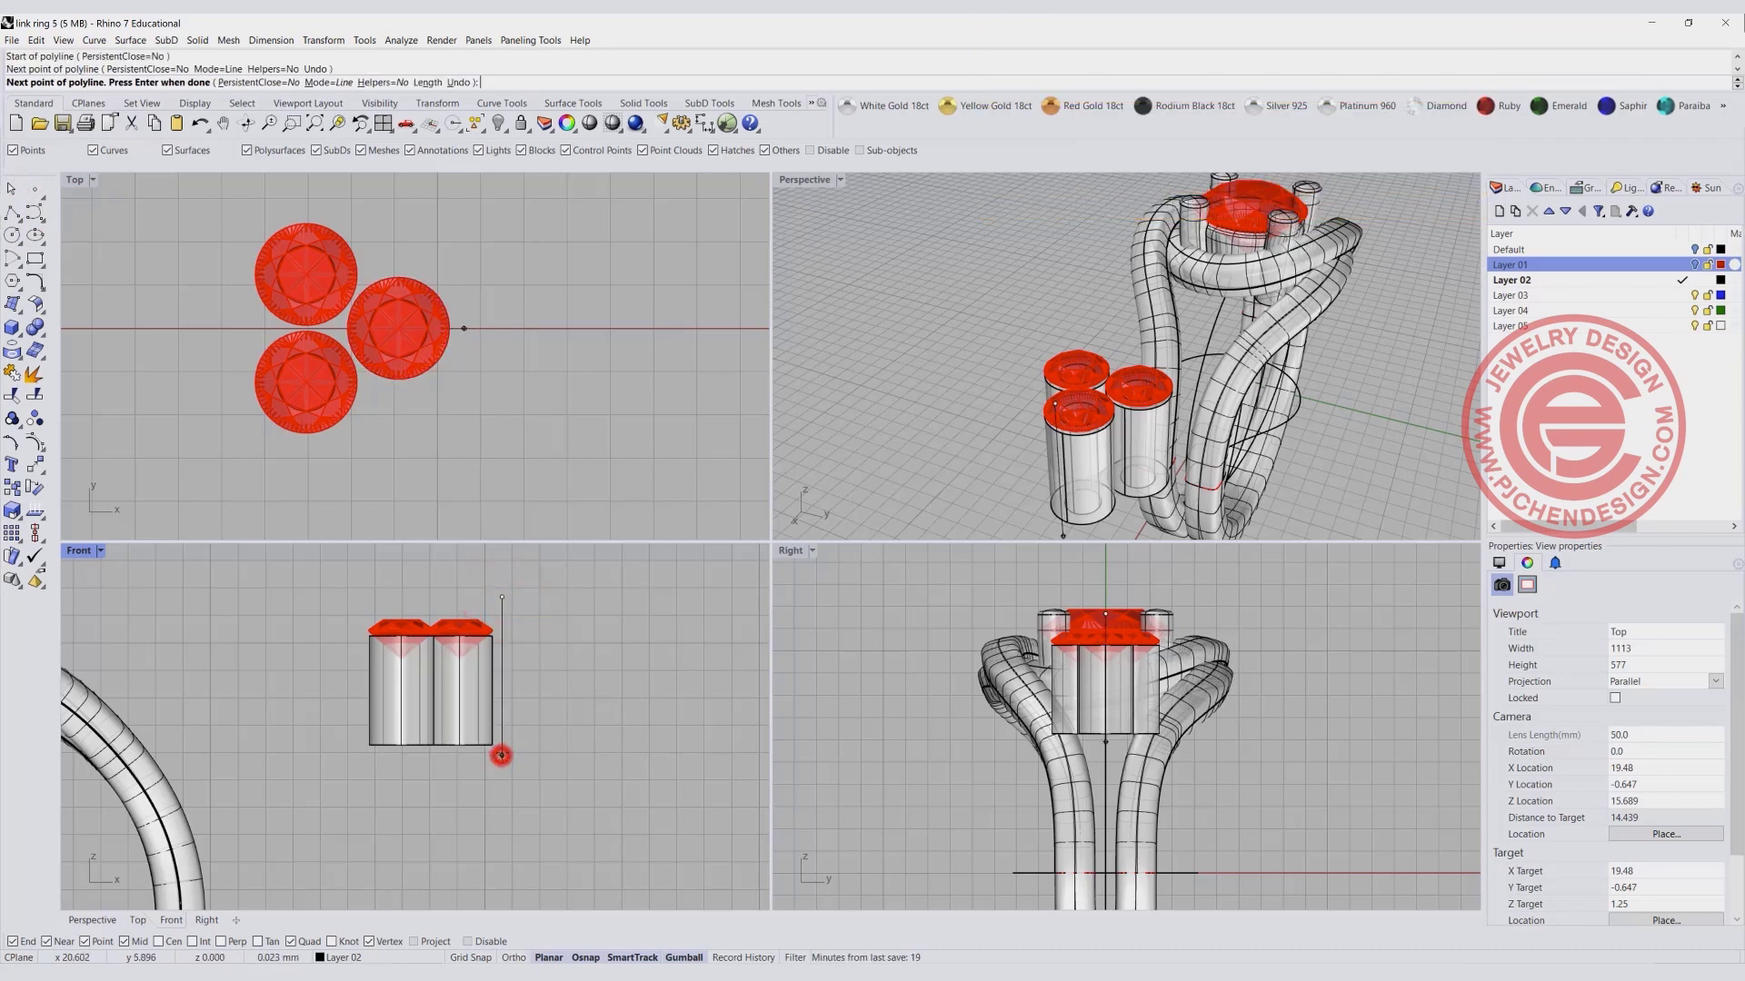
{"action": "key", "text": "Return"}
{"action": "left_click", "coordinate": [502, 654]}
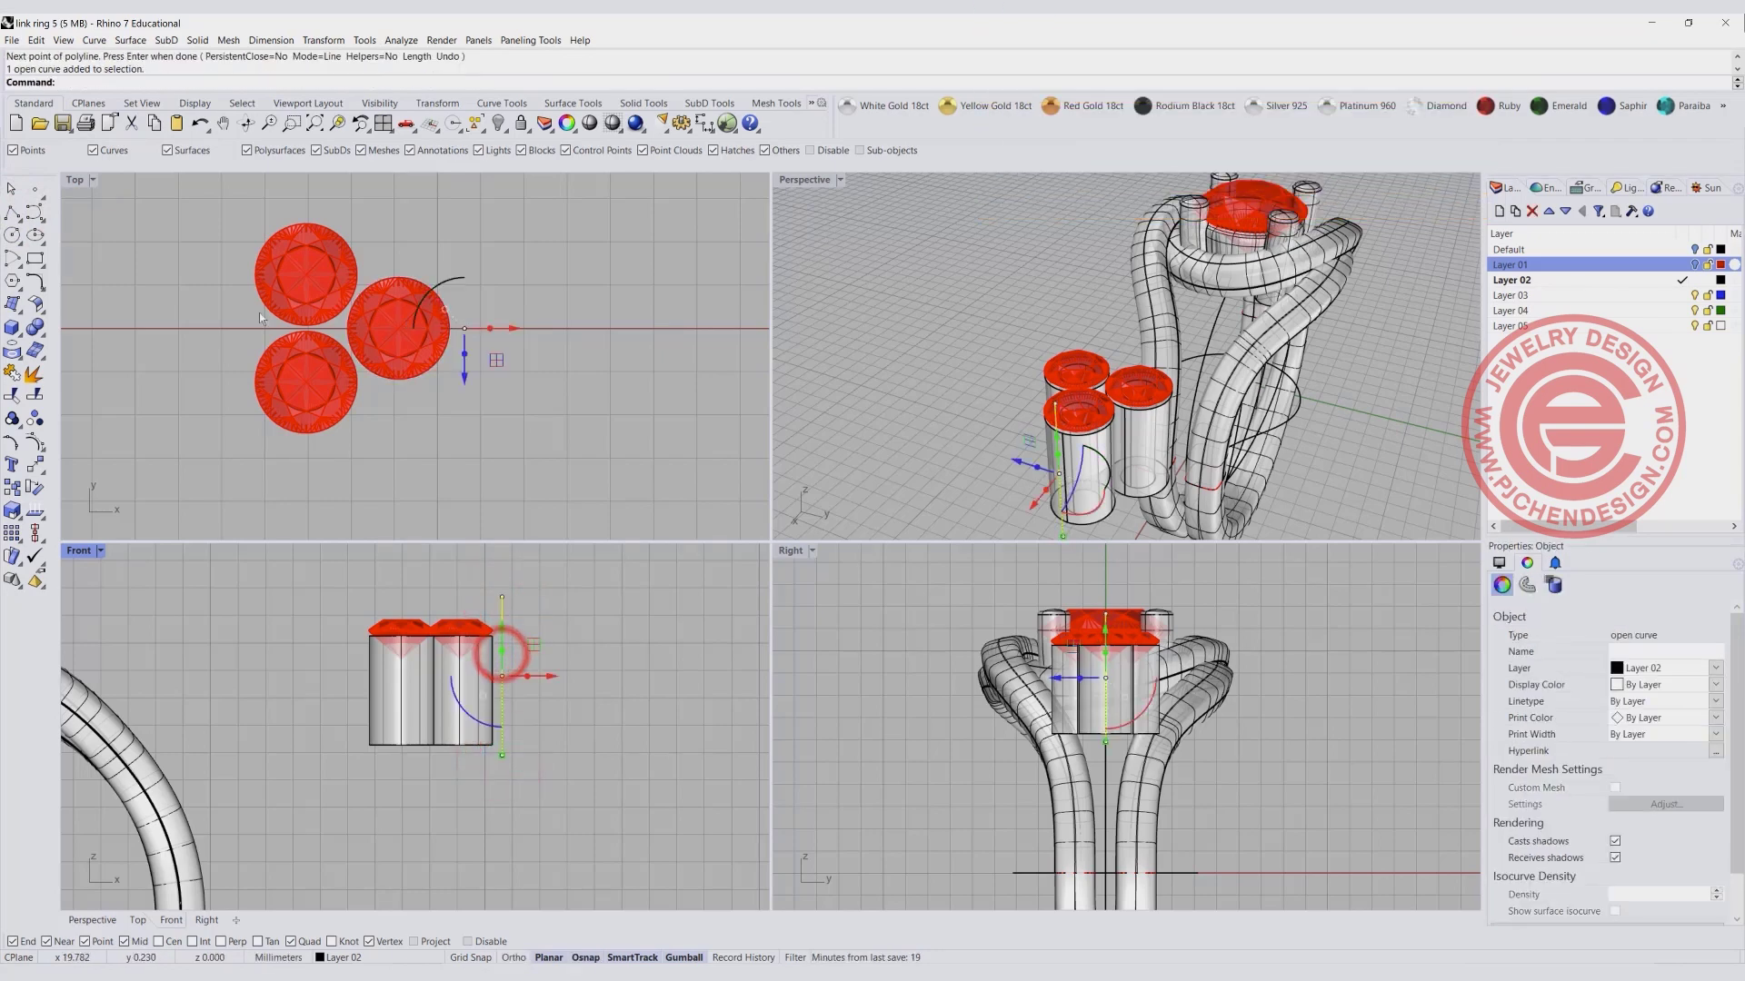
Pipe along the line to make a thin prong beside the right stone.
{"action": "left_click", "coordinate": [13, 331]}
{"action": "left_click", "coordinate": [91, 378]}
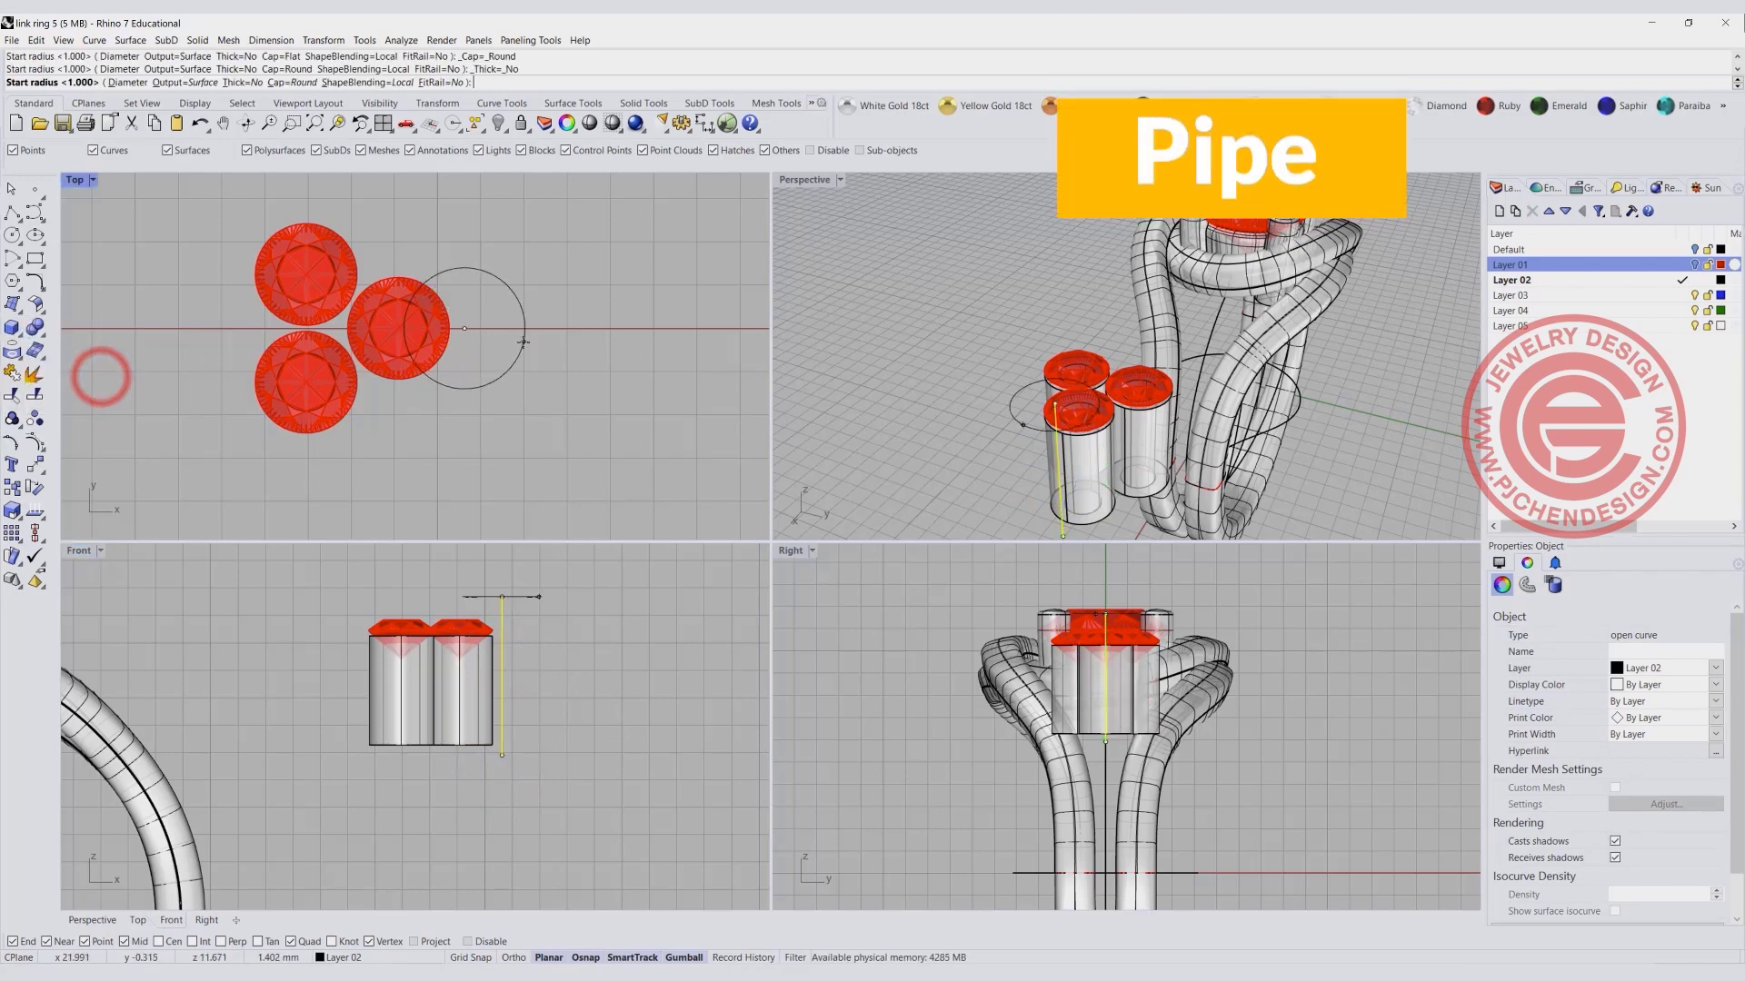
{"action": "scroll", "coordinate": [481, 328], "scroll_direction": "up", "scroll_amount": 2}
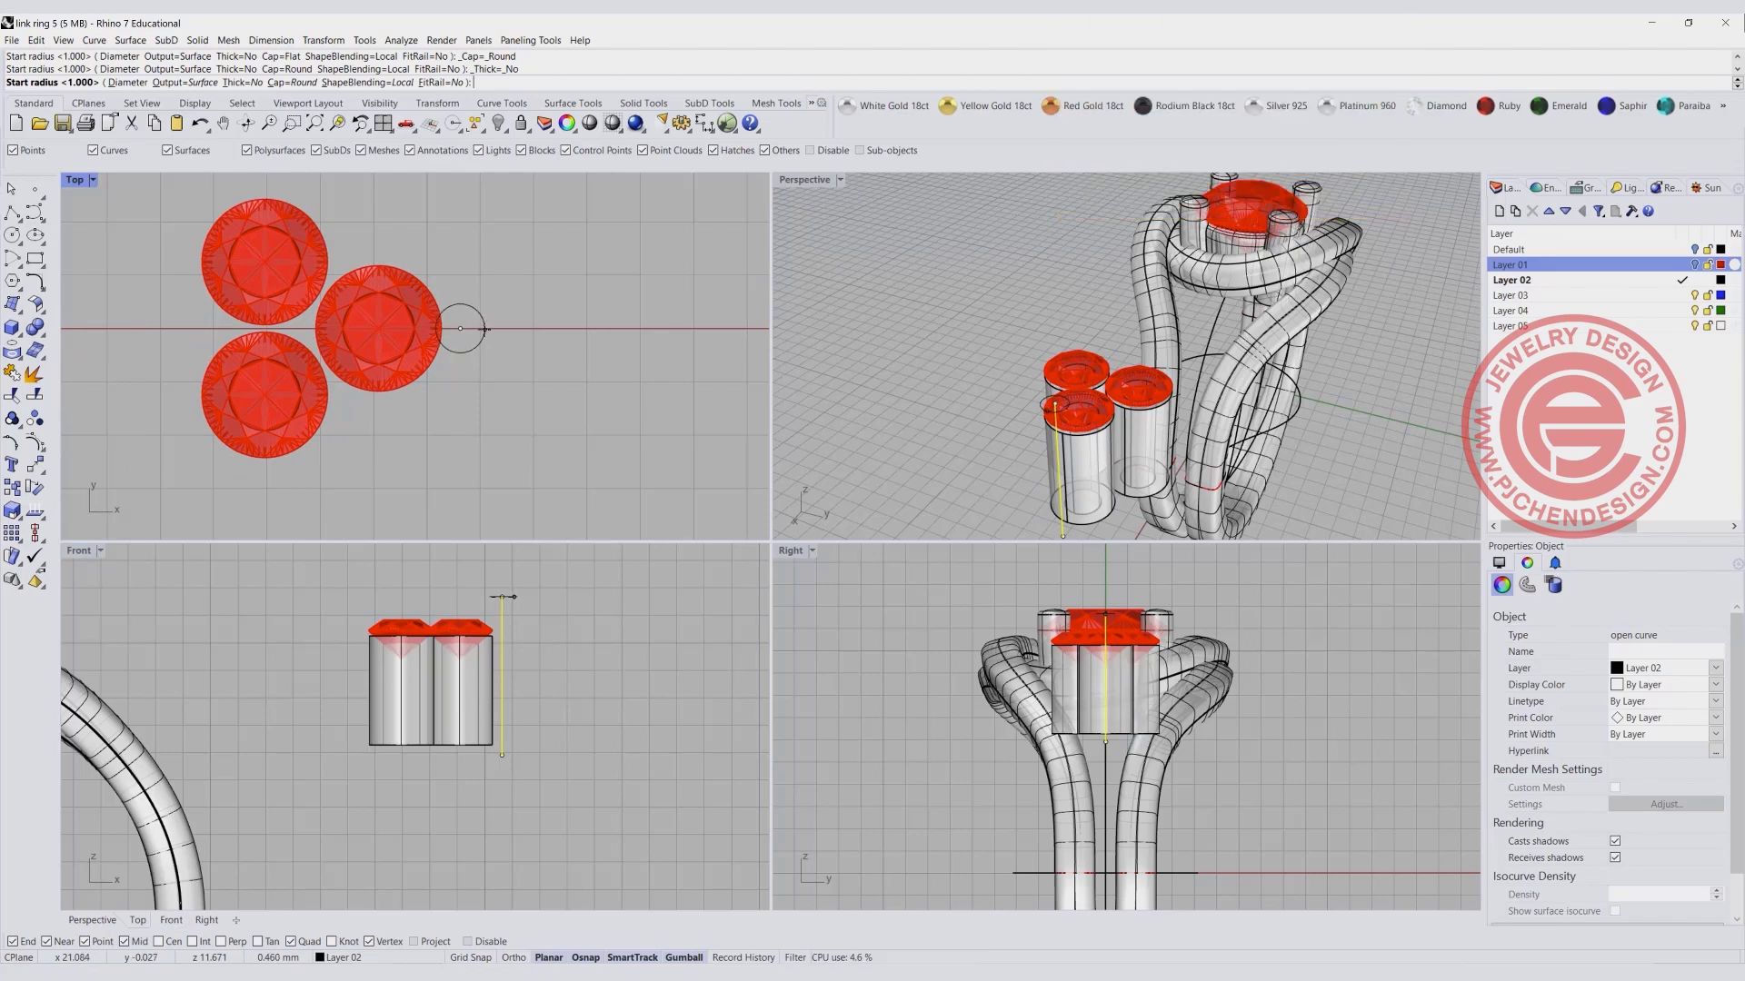
{"action": "left_click", "coordinate": [484, 329]}
{"action": "right_click", "coordinate": [573, 712]}
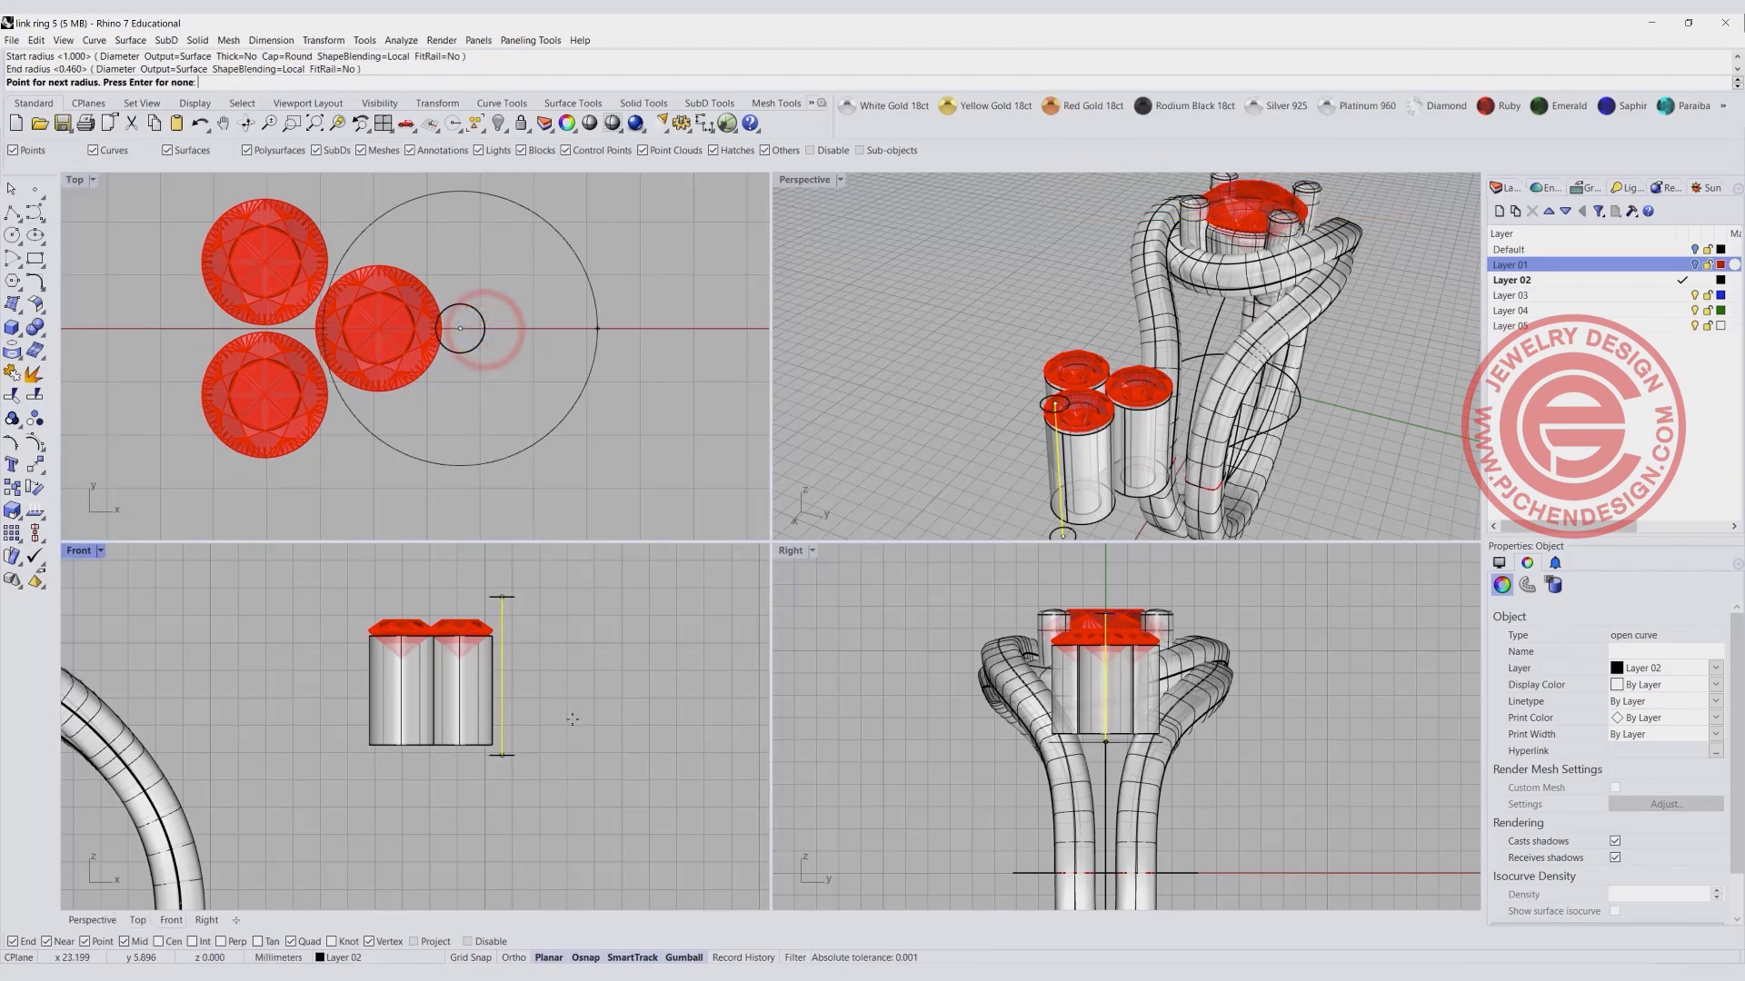
{"action": "right_click", "coordinate": [573, 713]}
{"action": "scroll", "coordinate": [563, 418], "scroll_direction": "up", "scroll_amount": 2}
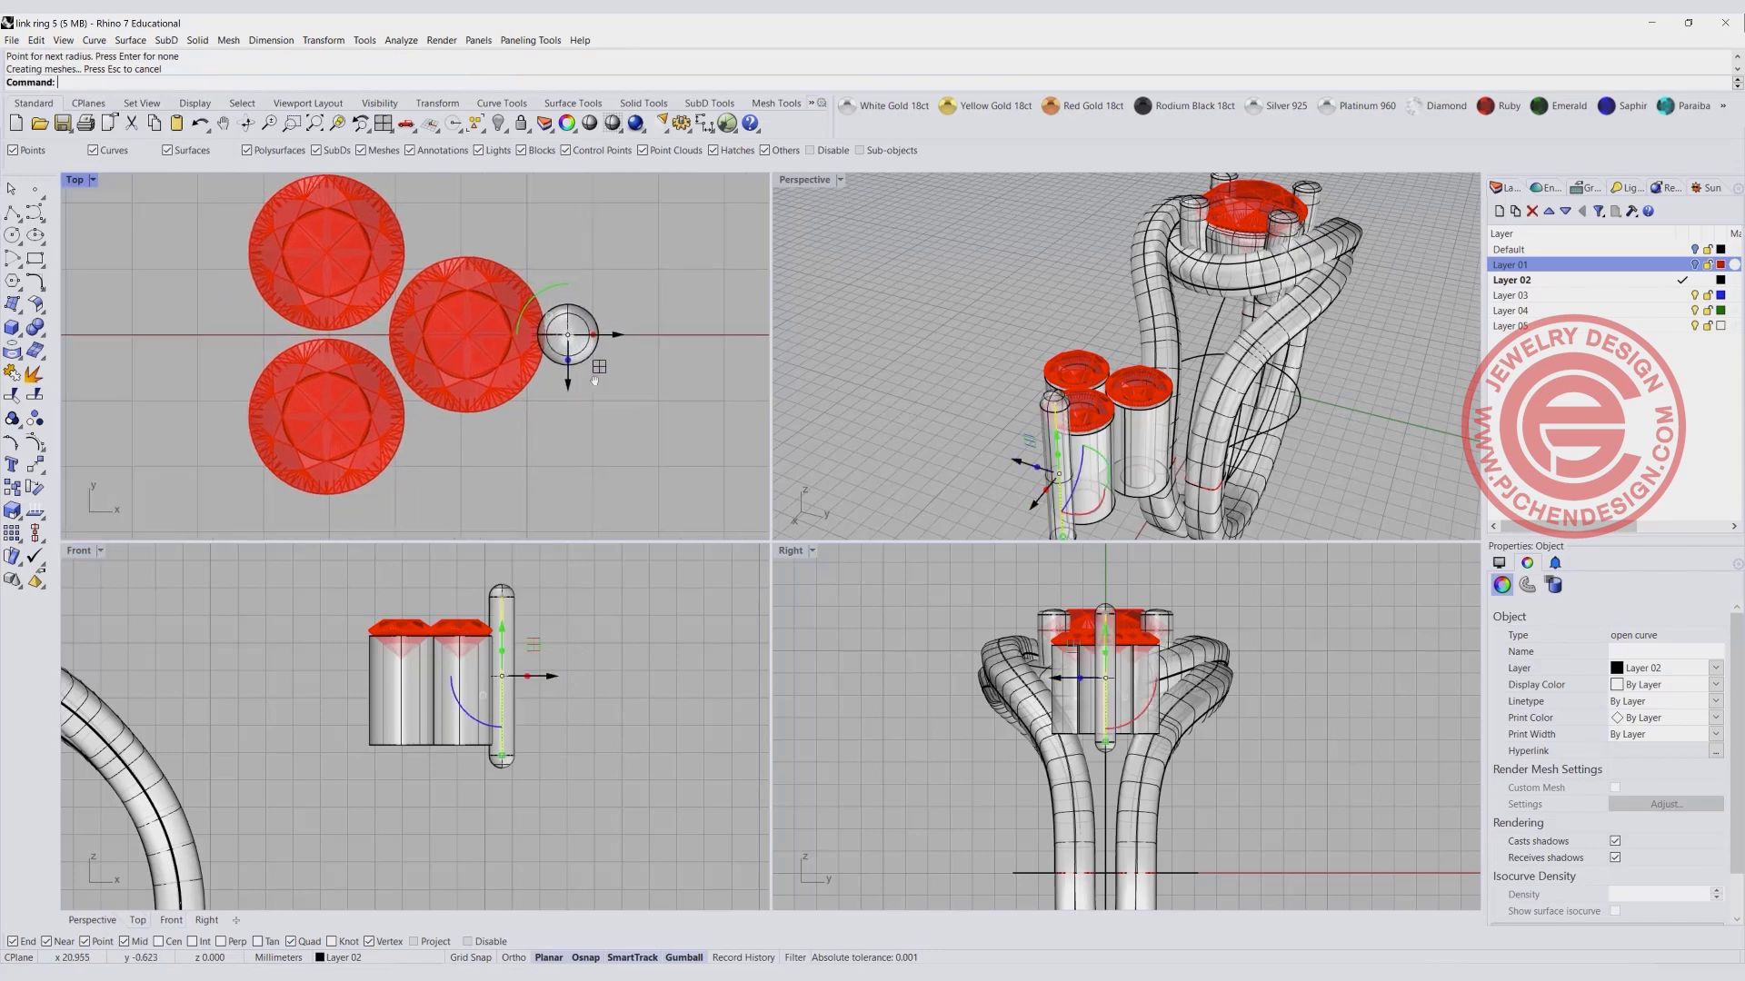
{"action": "left_click_drag", "start_coordinate": [618, 341], "coordinate": [616, 337]}
Undo the stray curve move and Alt-copy the prong to the stones' centre junction.
{"action": "key", "text": "ctrl+z"}
{"action": "left_click", "coordinate": [635, 378]}
{"action": "left_click", "coordinate": [577, 347]}
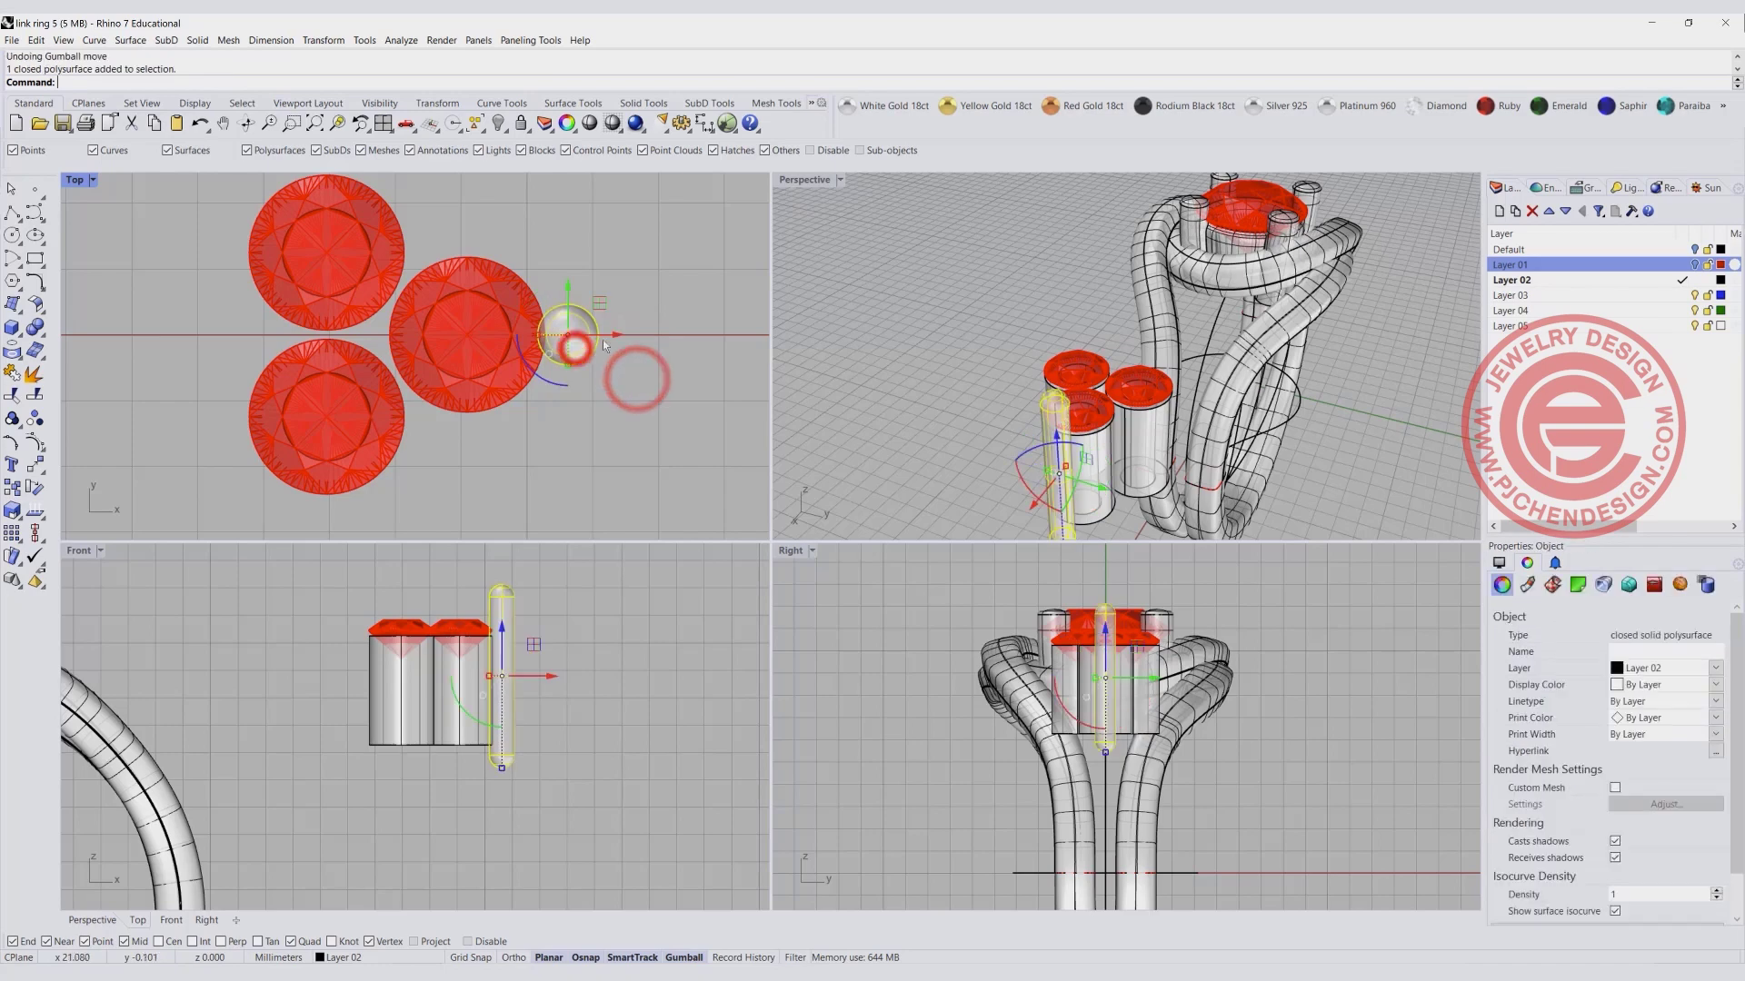
{"action": "left_click_drag", "start_coordinate": [616, 335], "coordinate": [609, 341]}
{"action": "left_click", "coordinate": [634, 387]}
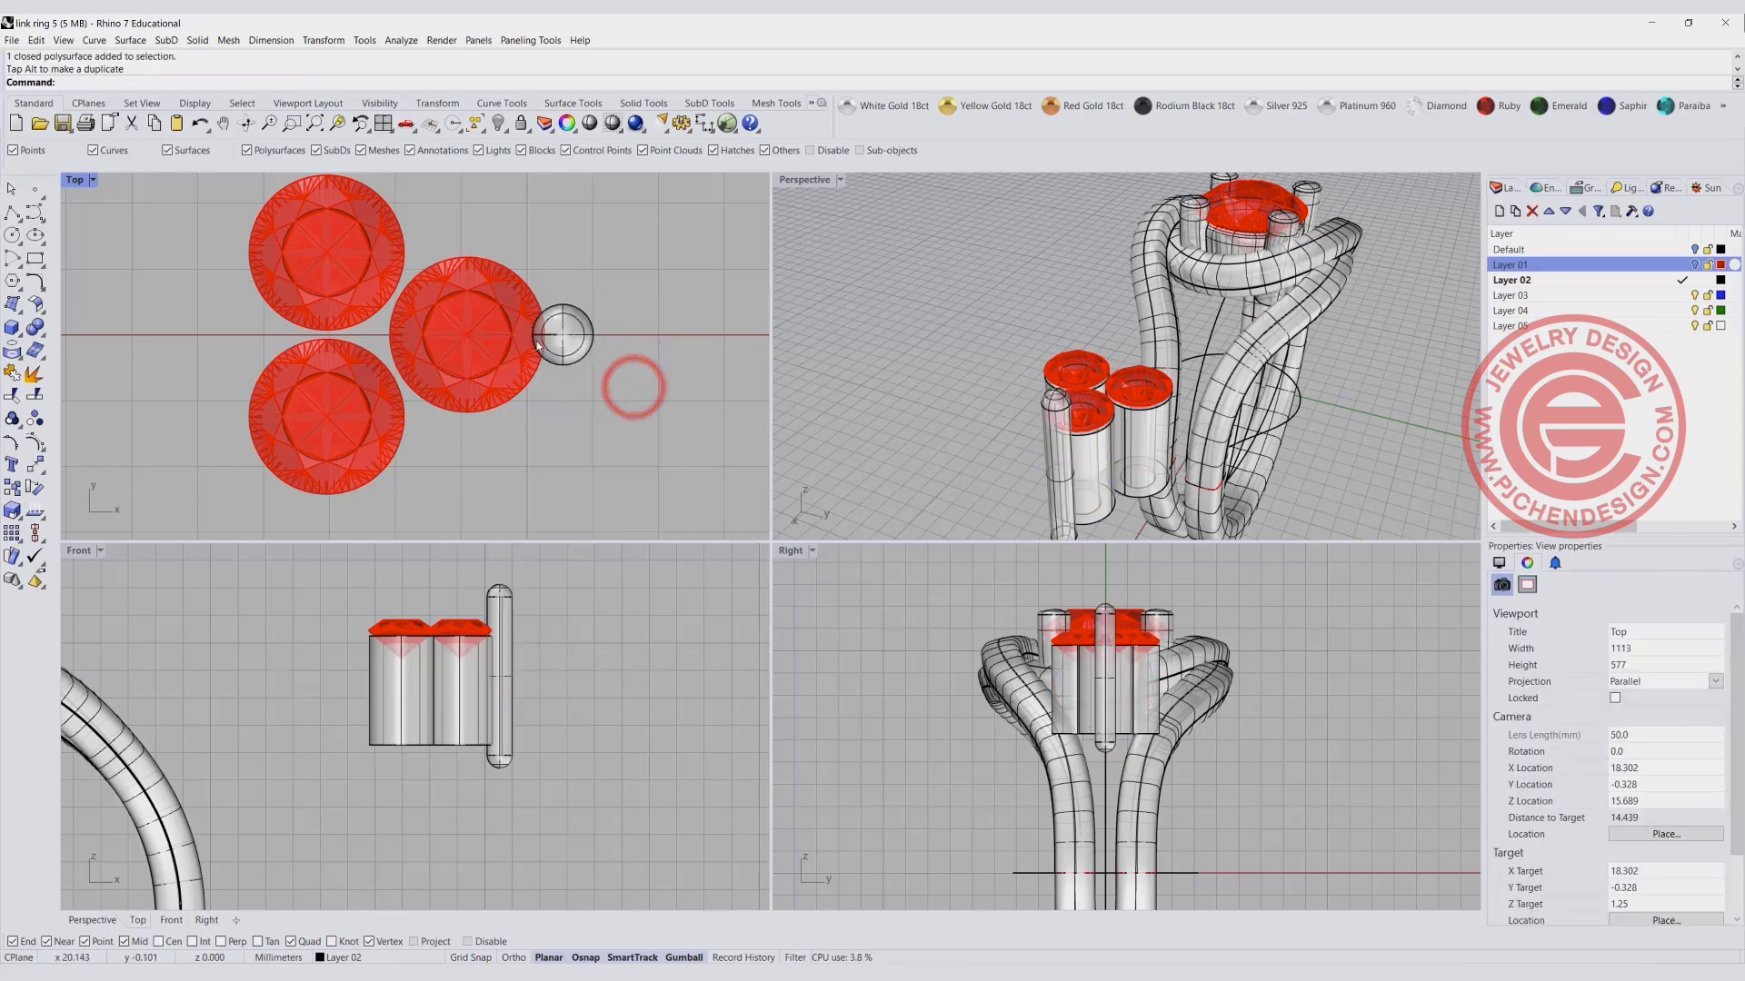
{"action": "left_click", "coordinate": [587, 358]}
{"action": "left_click_drag", "start_coordinate": [612, 332], "coordinate": [419, 348]}
{"action": "key", "text": "alt"}
{"action": "left_click", "coordinate": [625, 482]}
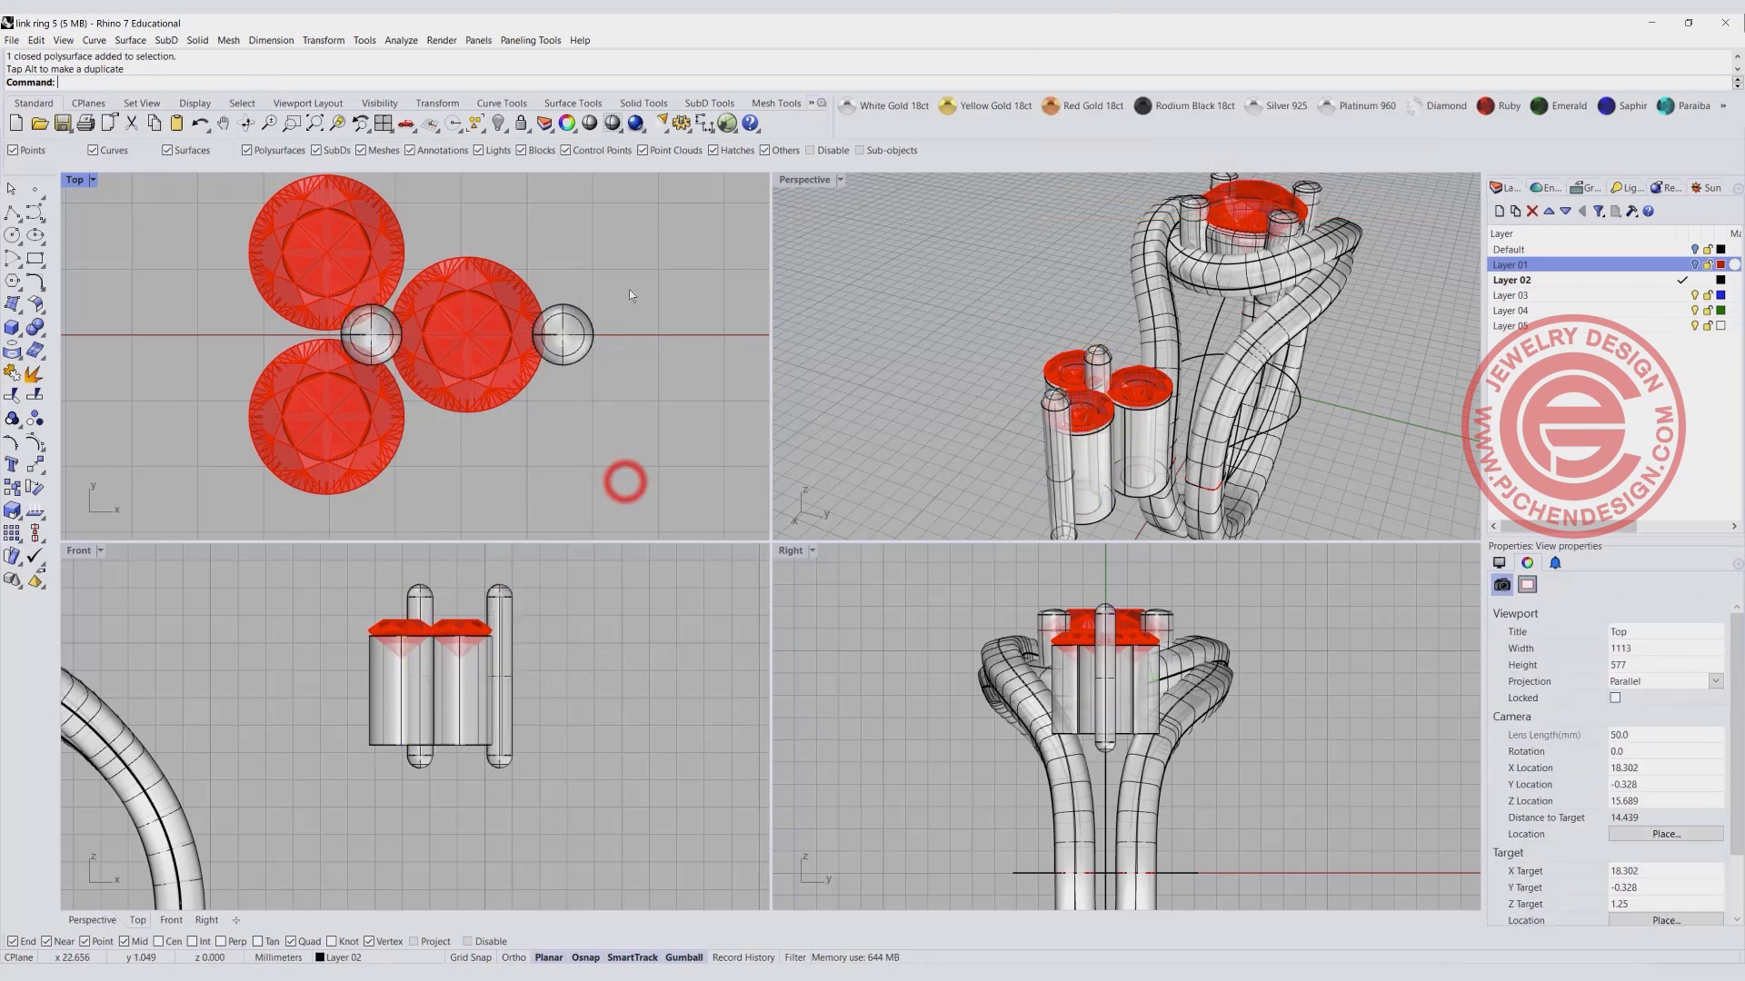
Copy the junction prong out to the cluster's left tip and up beside the top stone.
{"action": "left_click", "coordinate": [377, 347]}
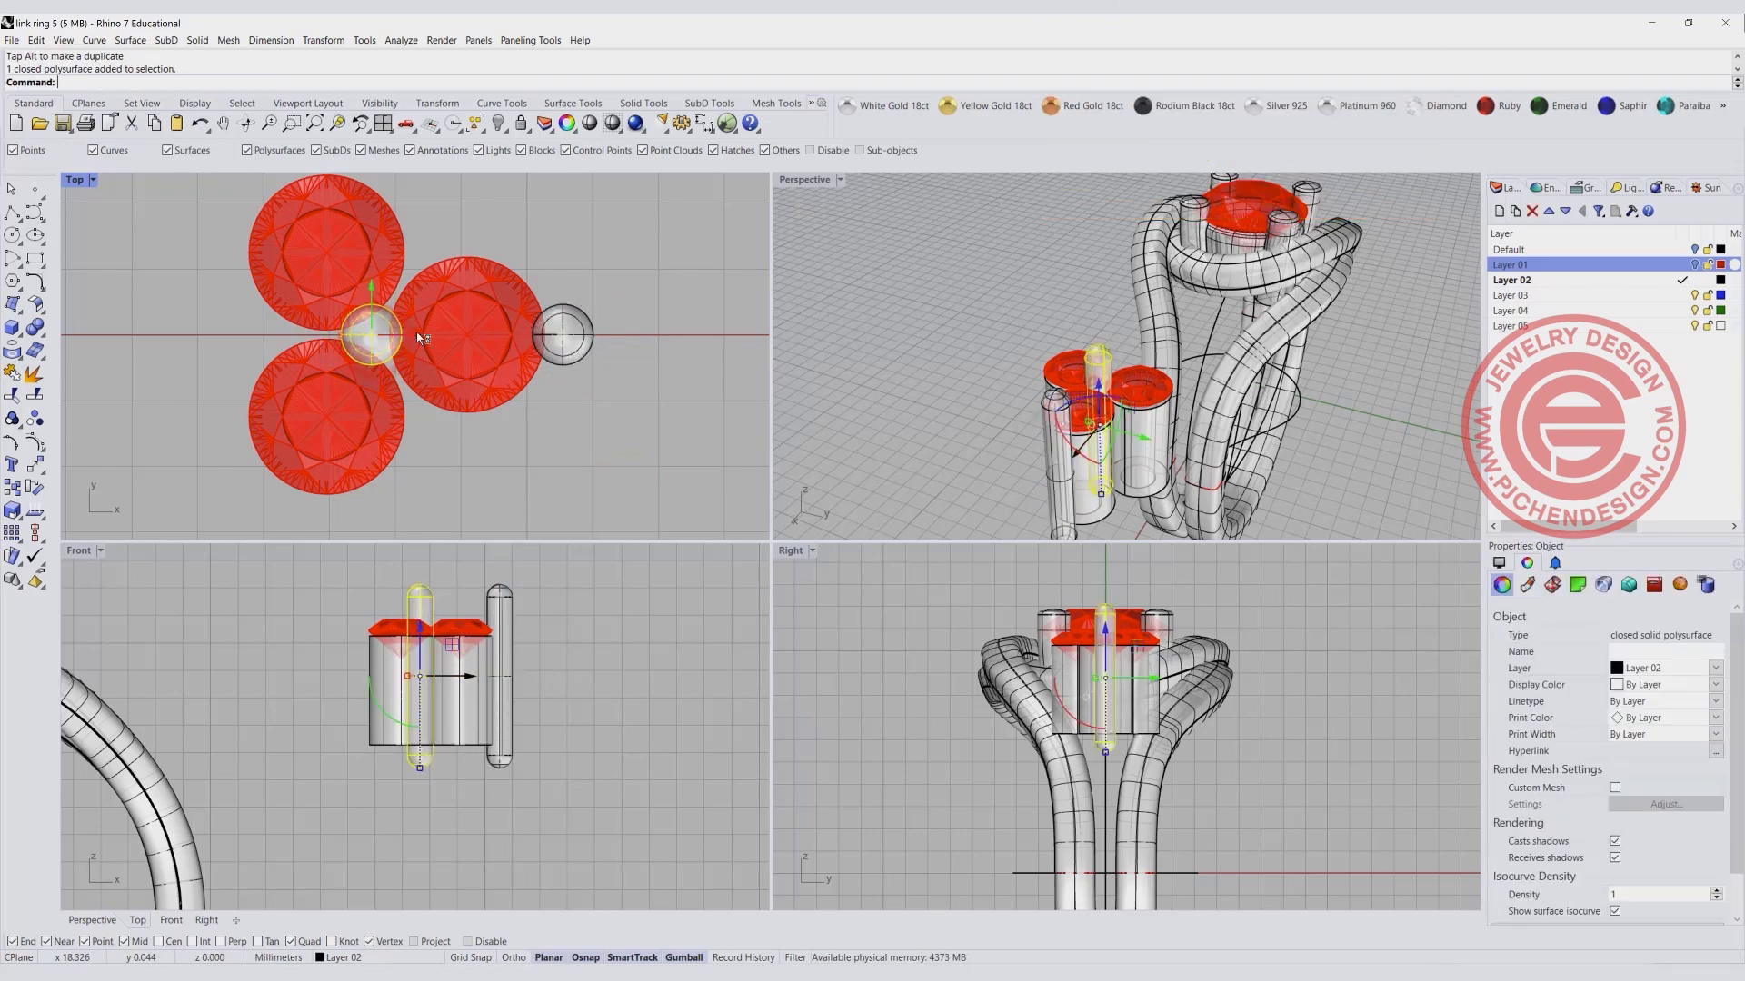
{"action": "left_click_drag", "start_coordinate": [414, 340], "coordinate": [269, 345]}
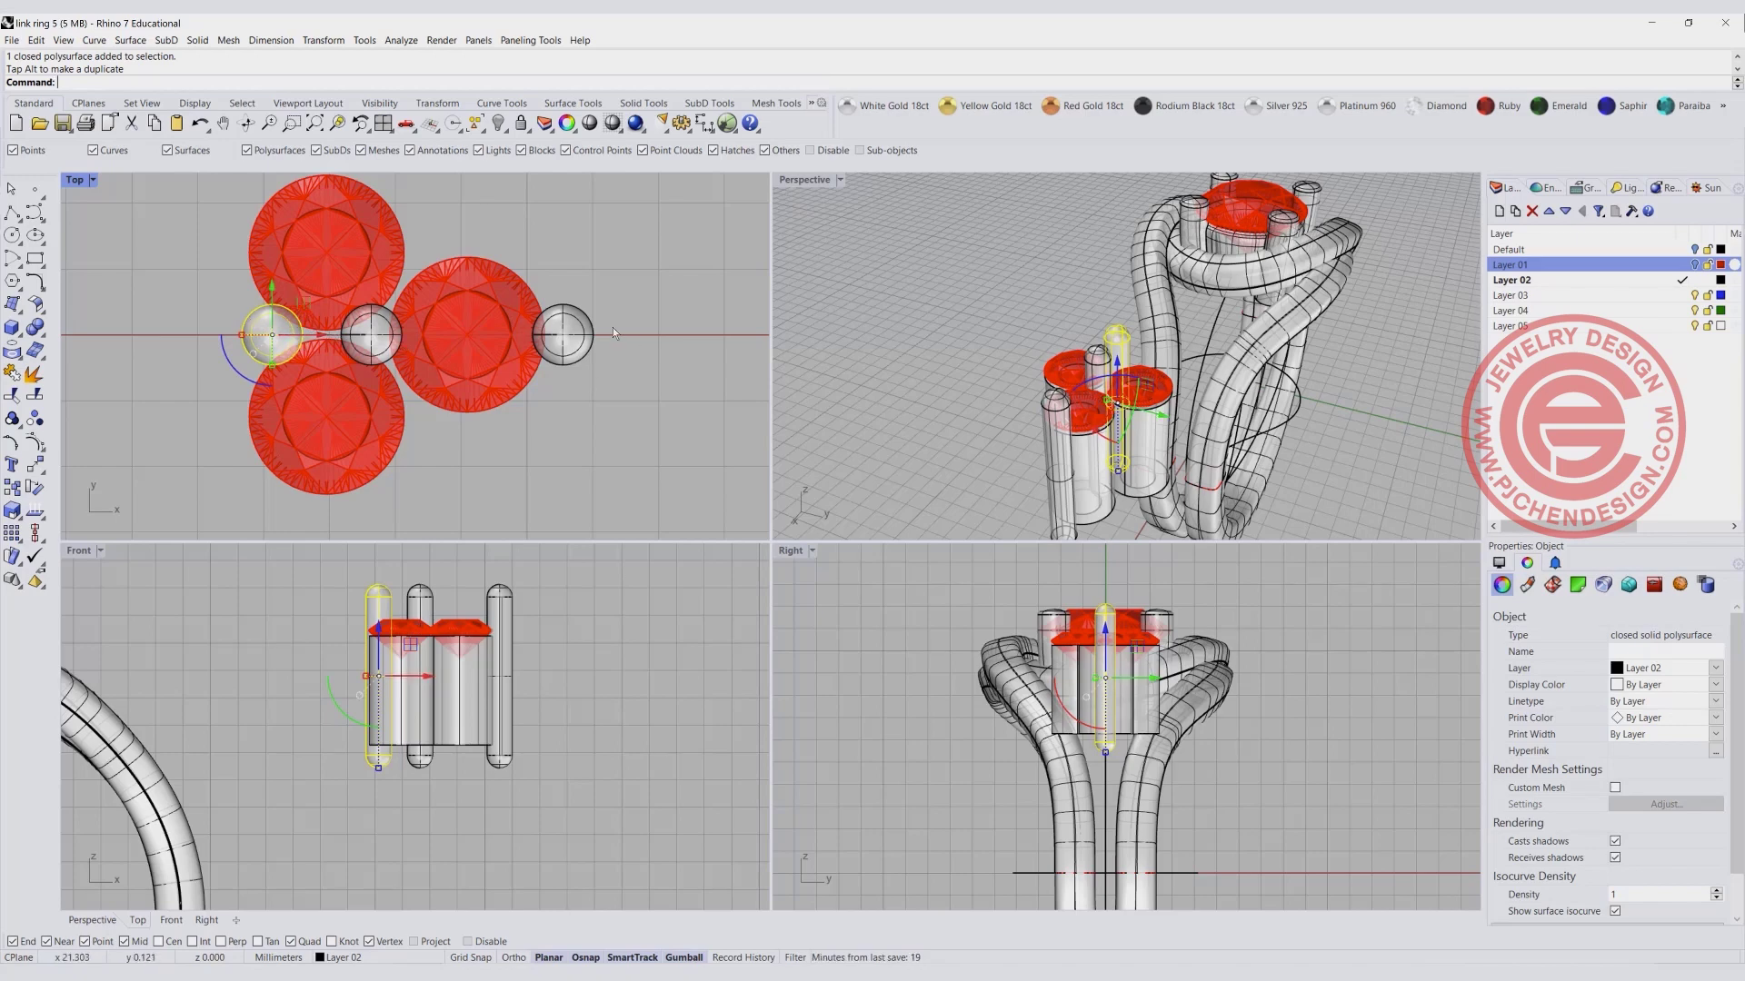
{"action": "scroll", "coordinate": [621, 429], "scroll_direction": "down", "scroll_amount": 2}
{"action": "left_click", "coordinate": [527, 280]}
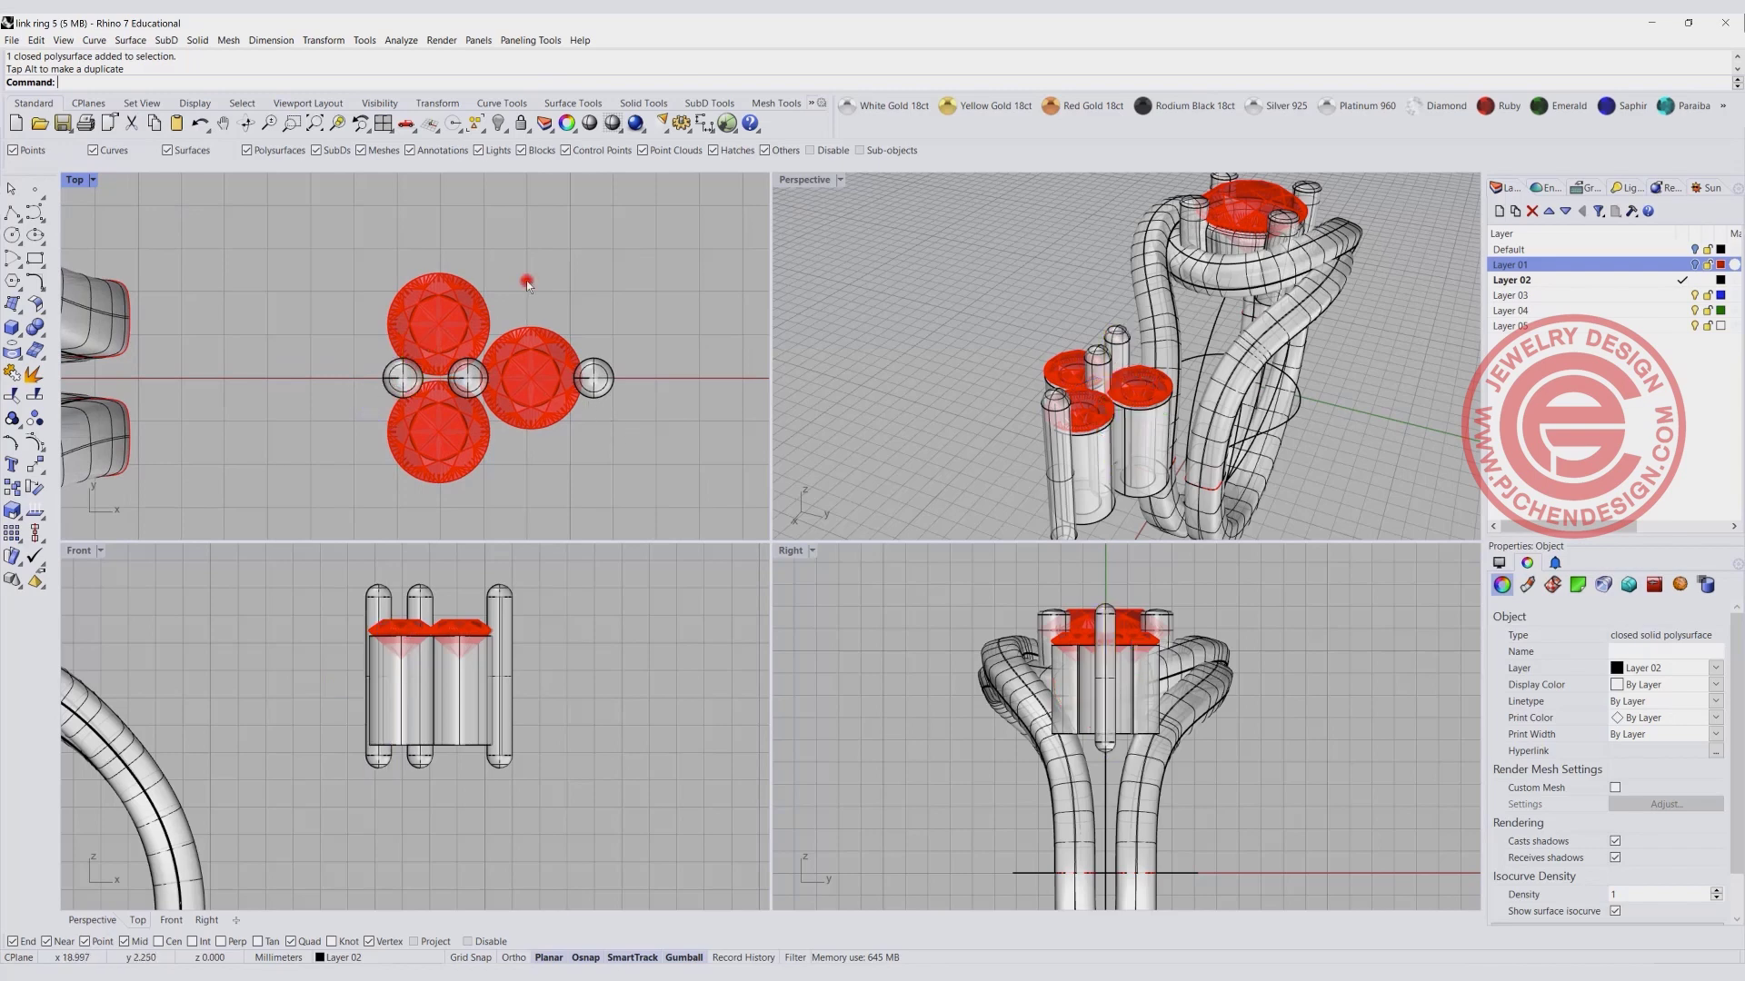
{"action": "left_click", "coordinate": [393, 379]}
{"action": "left_click_drag", "start_coordinate": [431, 352], "coordinate": [418, 234]}
{"action": "key", "text": "ctrl+z"}
{"action": "key", "text": "alt"}
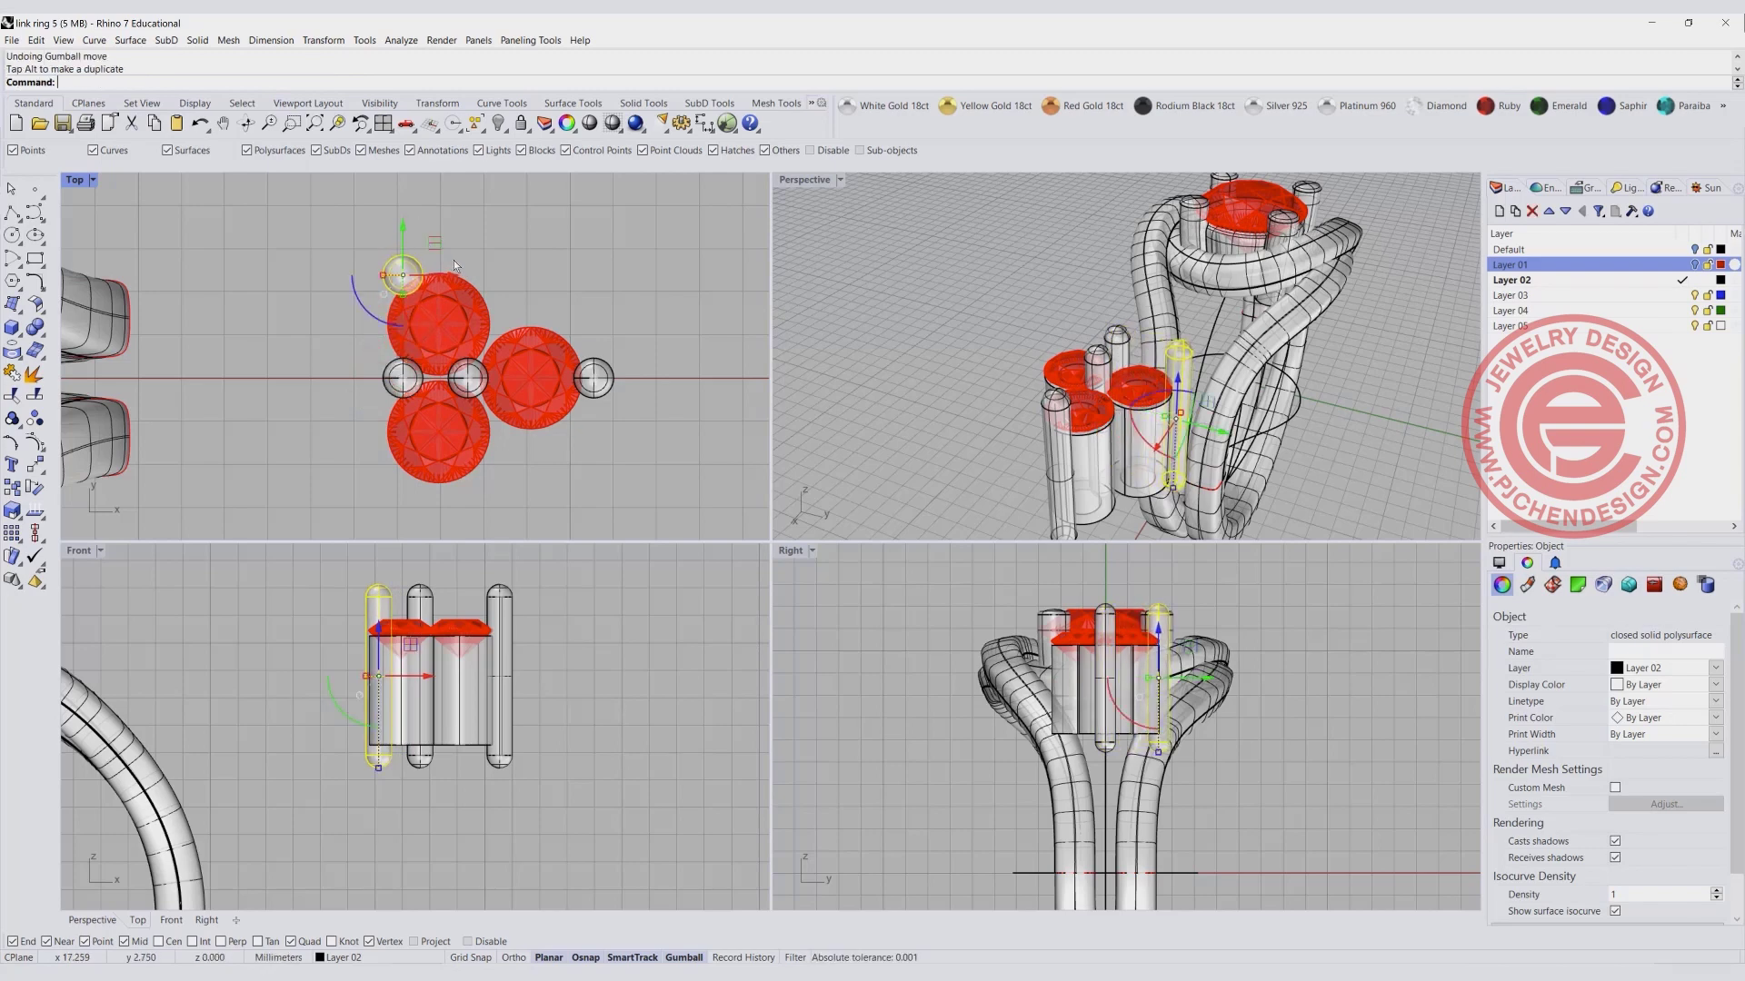
Copy the centre prong into the gap between the top and right stones, then select both upper prongs.
{"action": "scroll", "coordinate": [470, 386], "scroll_direction": "up", "scroll_amount": 3}
{"action": "left_click_drag", "start_coordinate": [466, 374], "coordinate": [560, 237]}
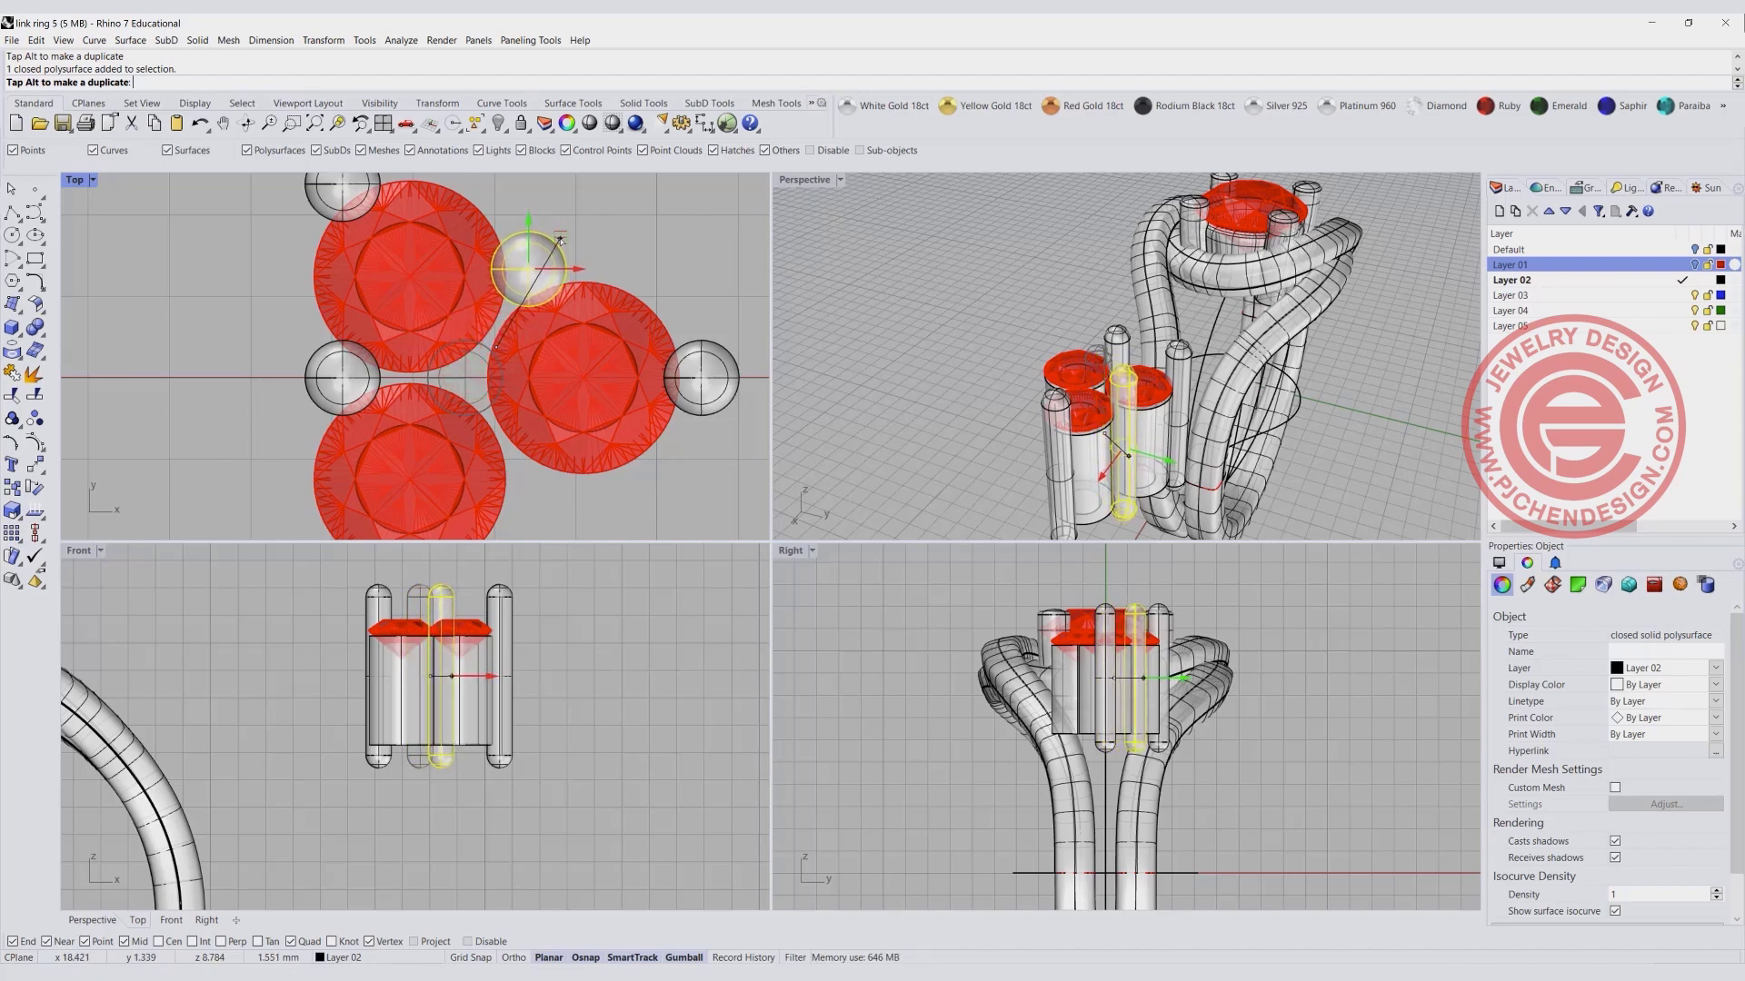
{"action": "key", "text": "alt"}
{"action": "left_click_drag", "start_coordinate": [562, 239], "coordinate": [562, 240]}
{"action": "left_click", "coordinate": [656, 246]}
{"action": "scroll", "coordinate": [581, 257], "scroll_direction": "down", "scroll_amount": 3}
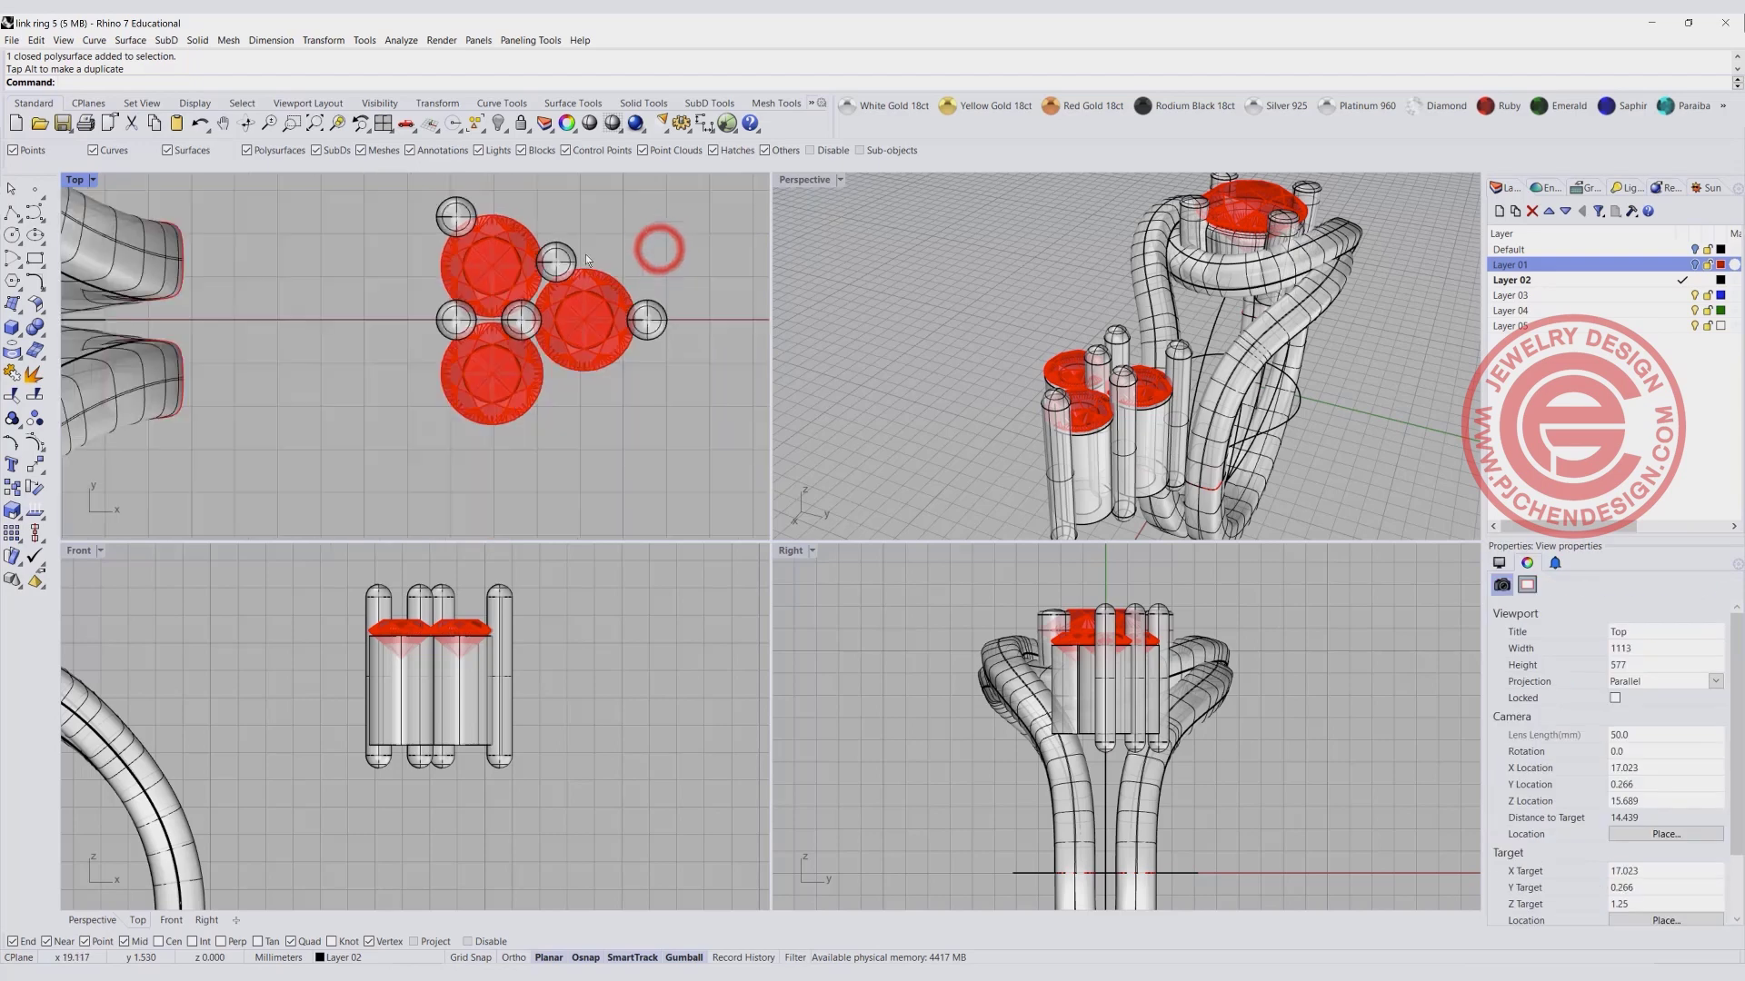
{"action": "left_click", "coordinate": [571, 263]}
{"action": "left_click", "coordinate": [455, 215], "text": "shift"}
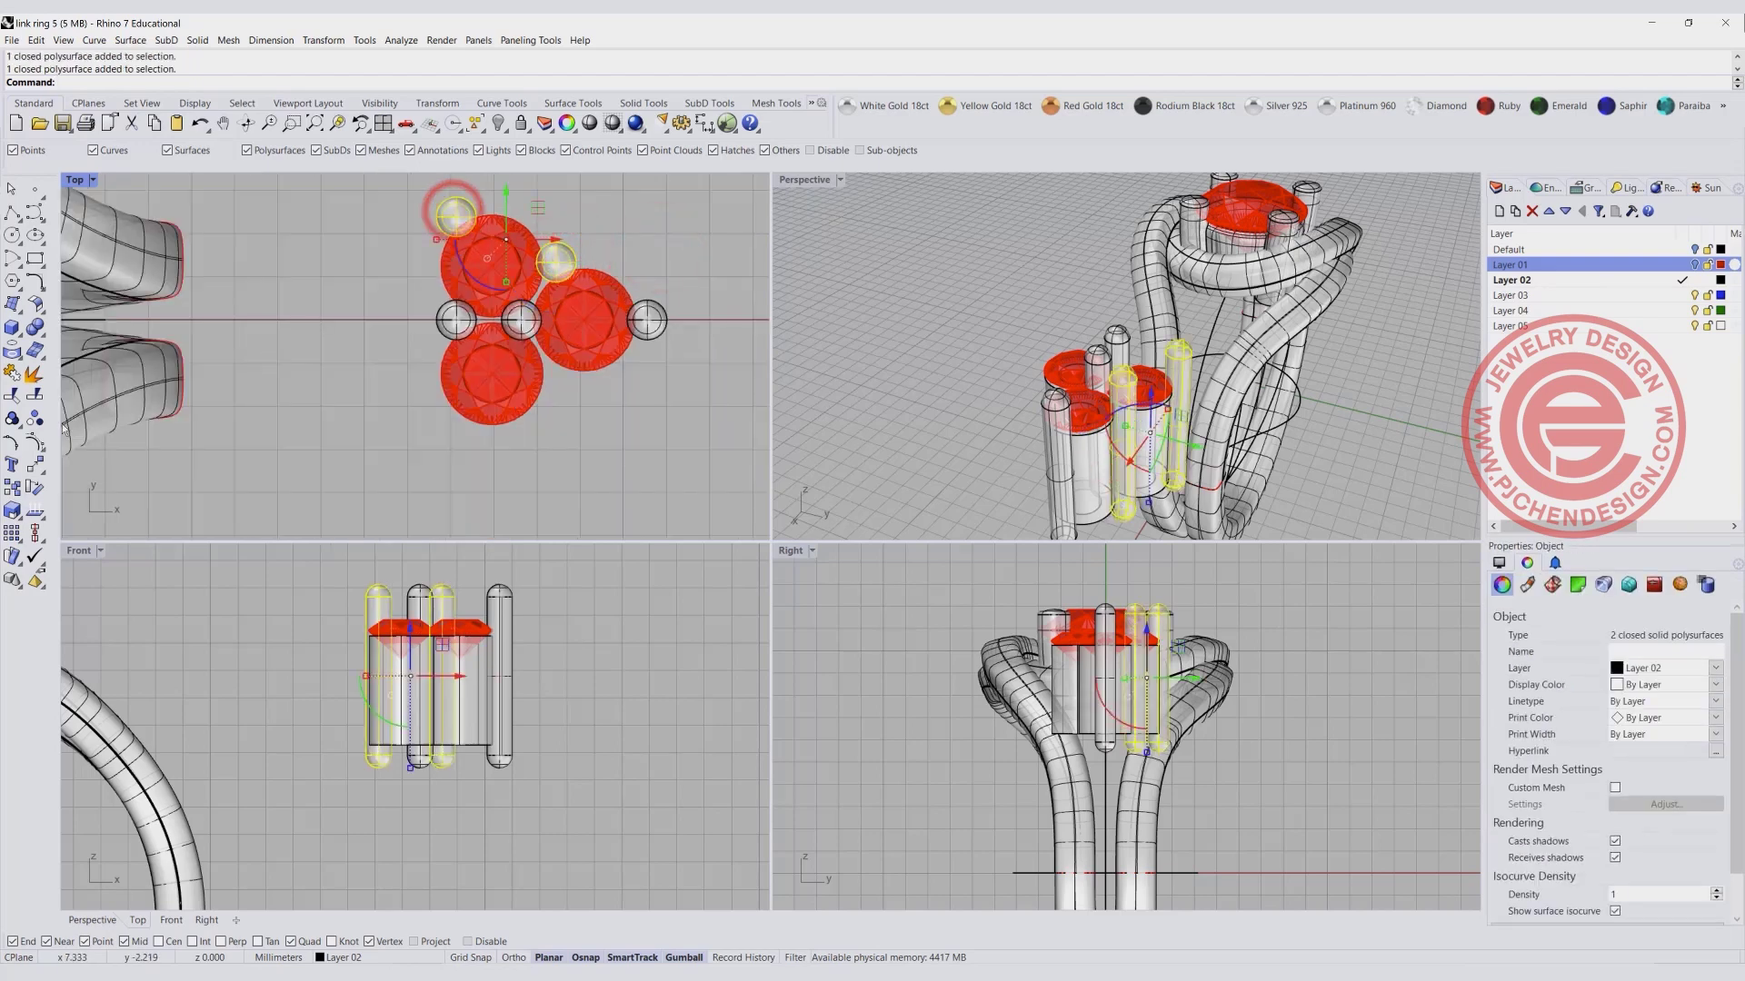
Mirror the two upper prongs across the X axis to the lower side.
{"action": "left_click", "coordinate": [196, 470]}
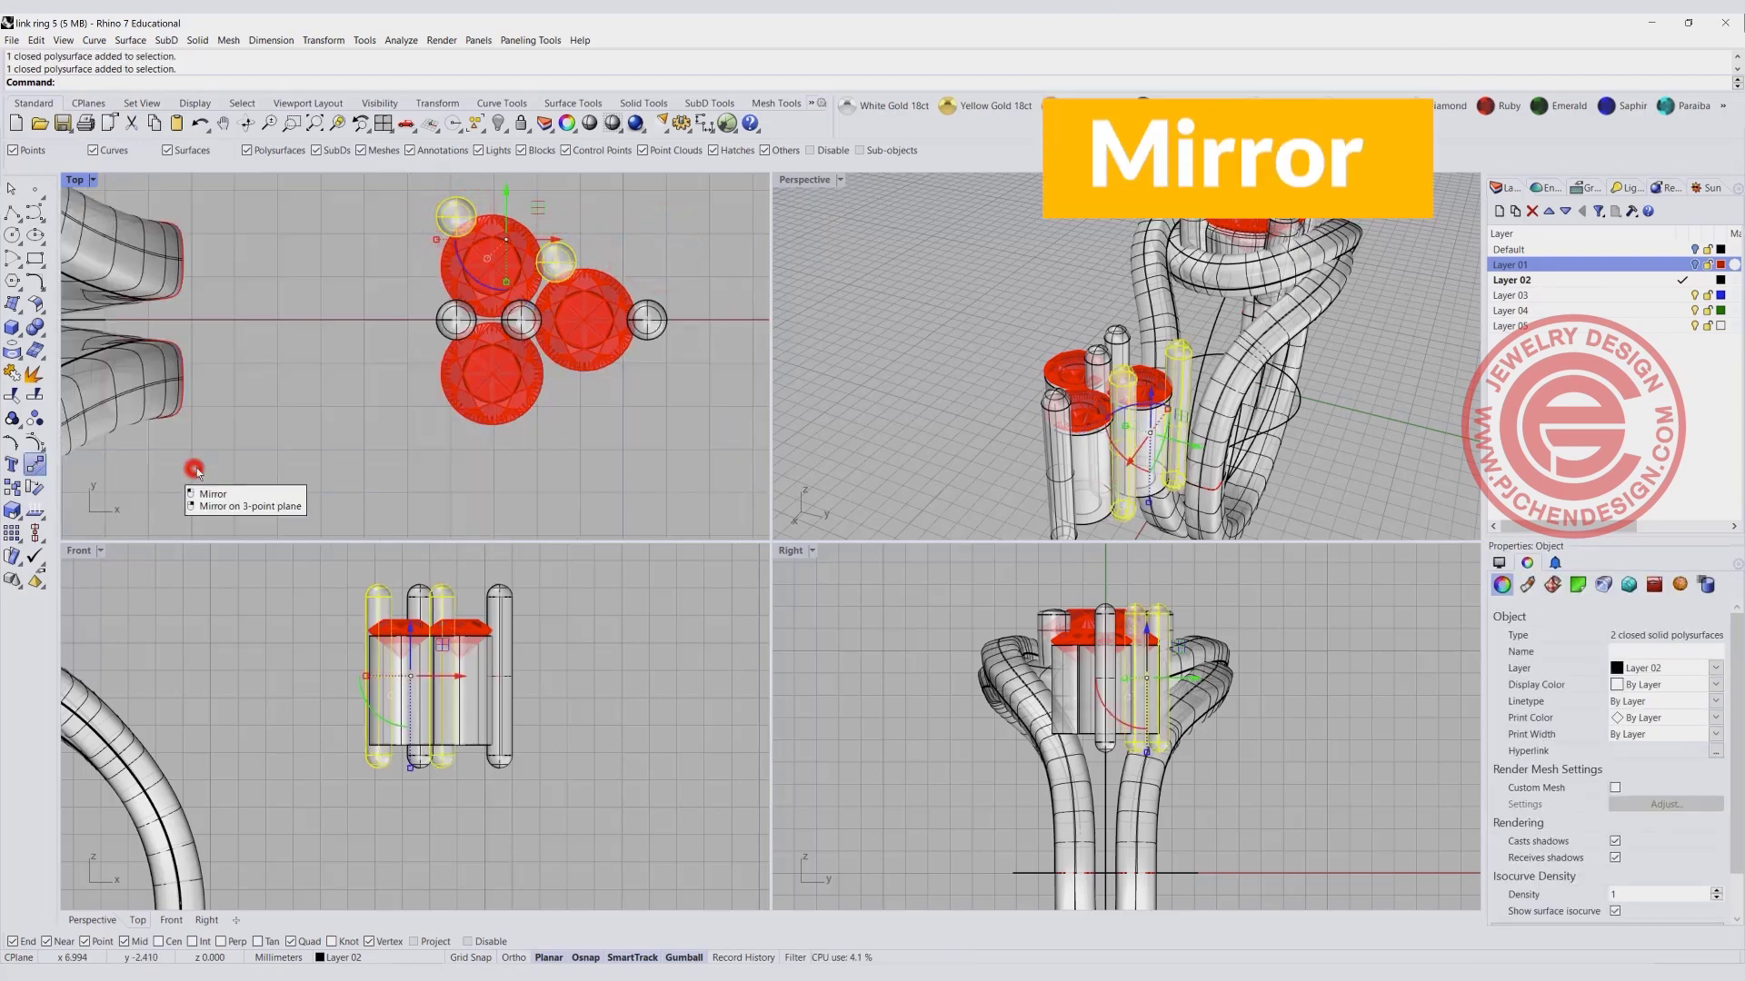
{"action": "left_click", "coordinate": [437, 321]}
{"action": "left_click", "coordinate": [720, 316]}
{"action": "left_click", "coordinate": [672, 450]}
Lower all seven prongs about 0.58 mm with the Gumball.
{"action": "scroll", "coordinate": [415, 371], "scroll_direction": "down", "scroll_amount": 6}
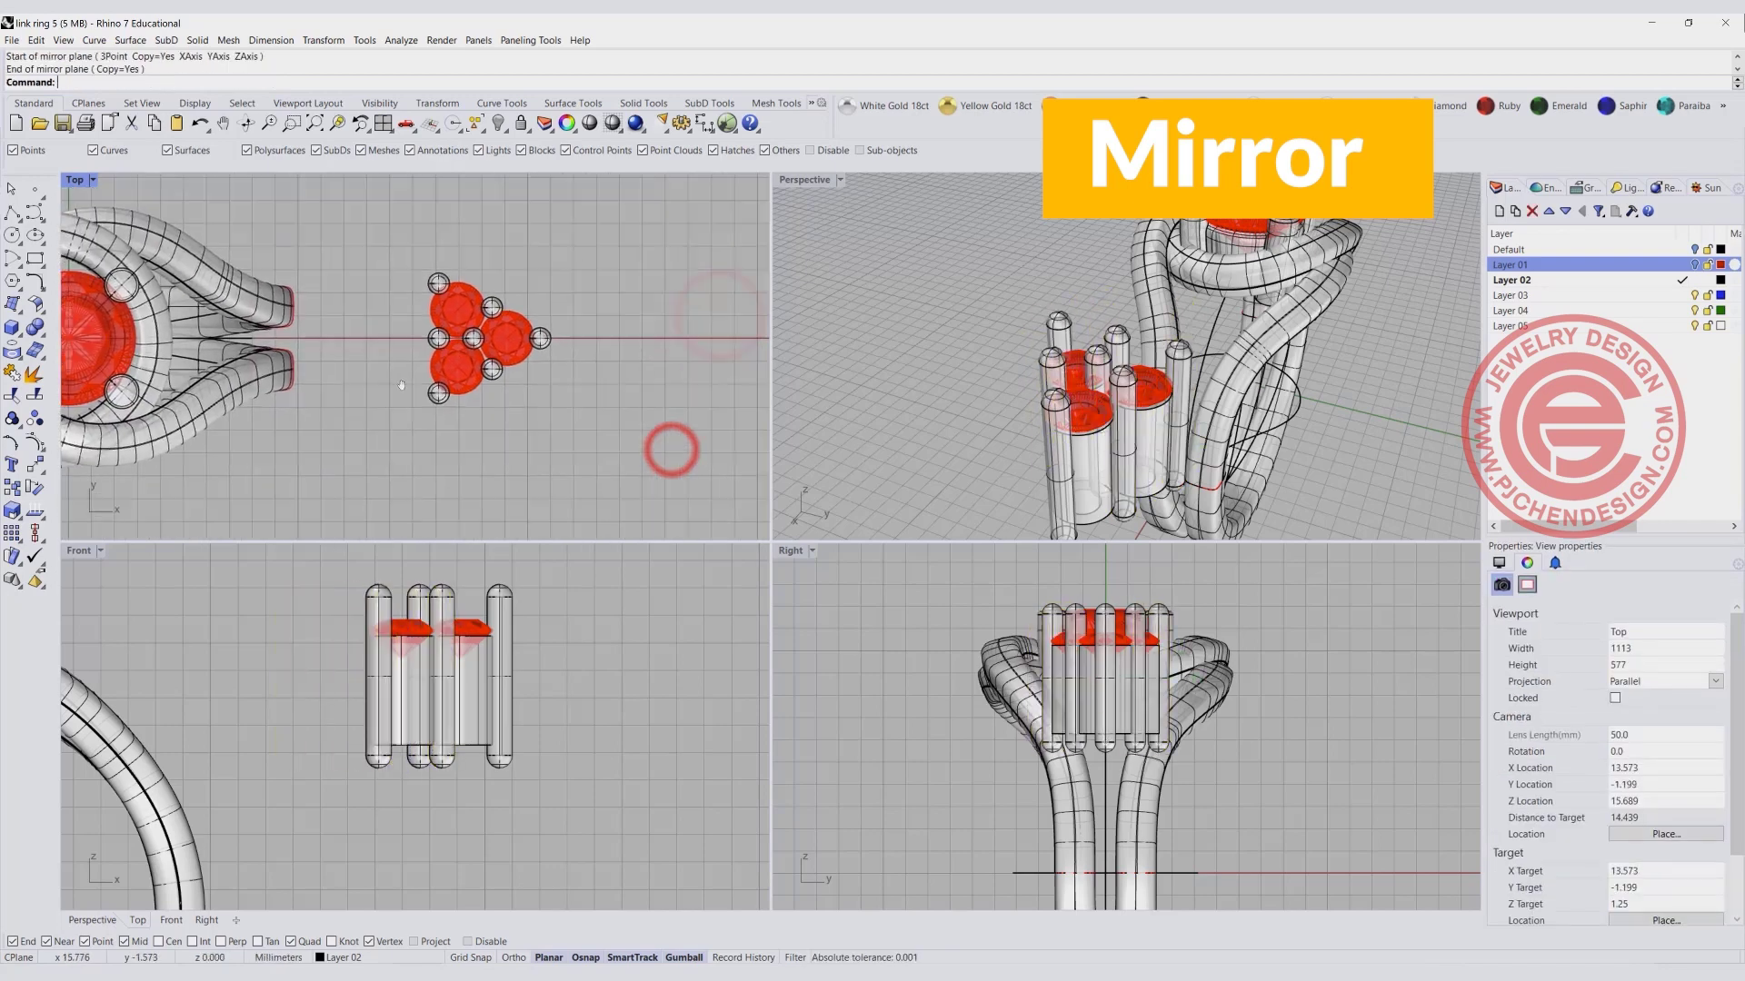
{"action": "right_click_drag", "start_coordinate": [401, 385], "coordinate": [372, 388]}
{"action": "right_click_drag", "start_coordinate": [1019, 457], "coordinate": [963, 397]}
{"action": "scroll", "coordinate": [447, 614], "scroll_direction": "up", "scroll_amount": 2}
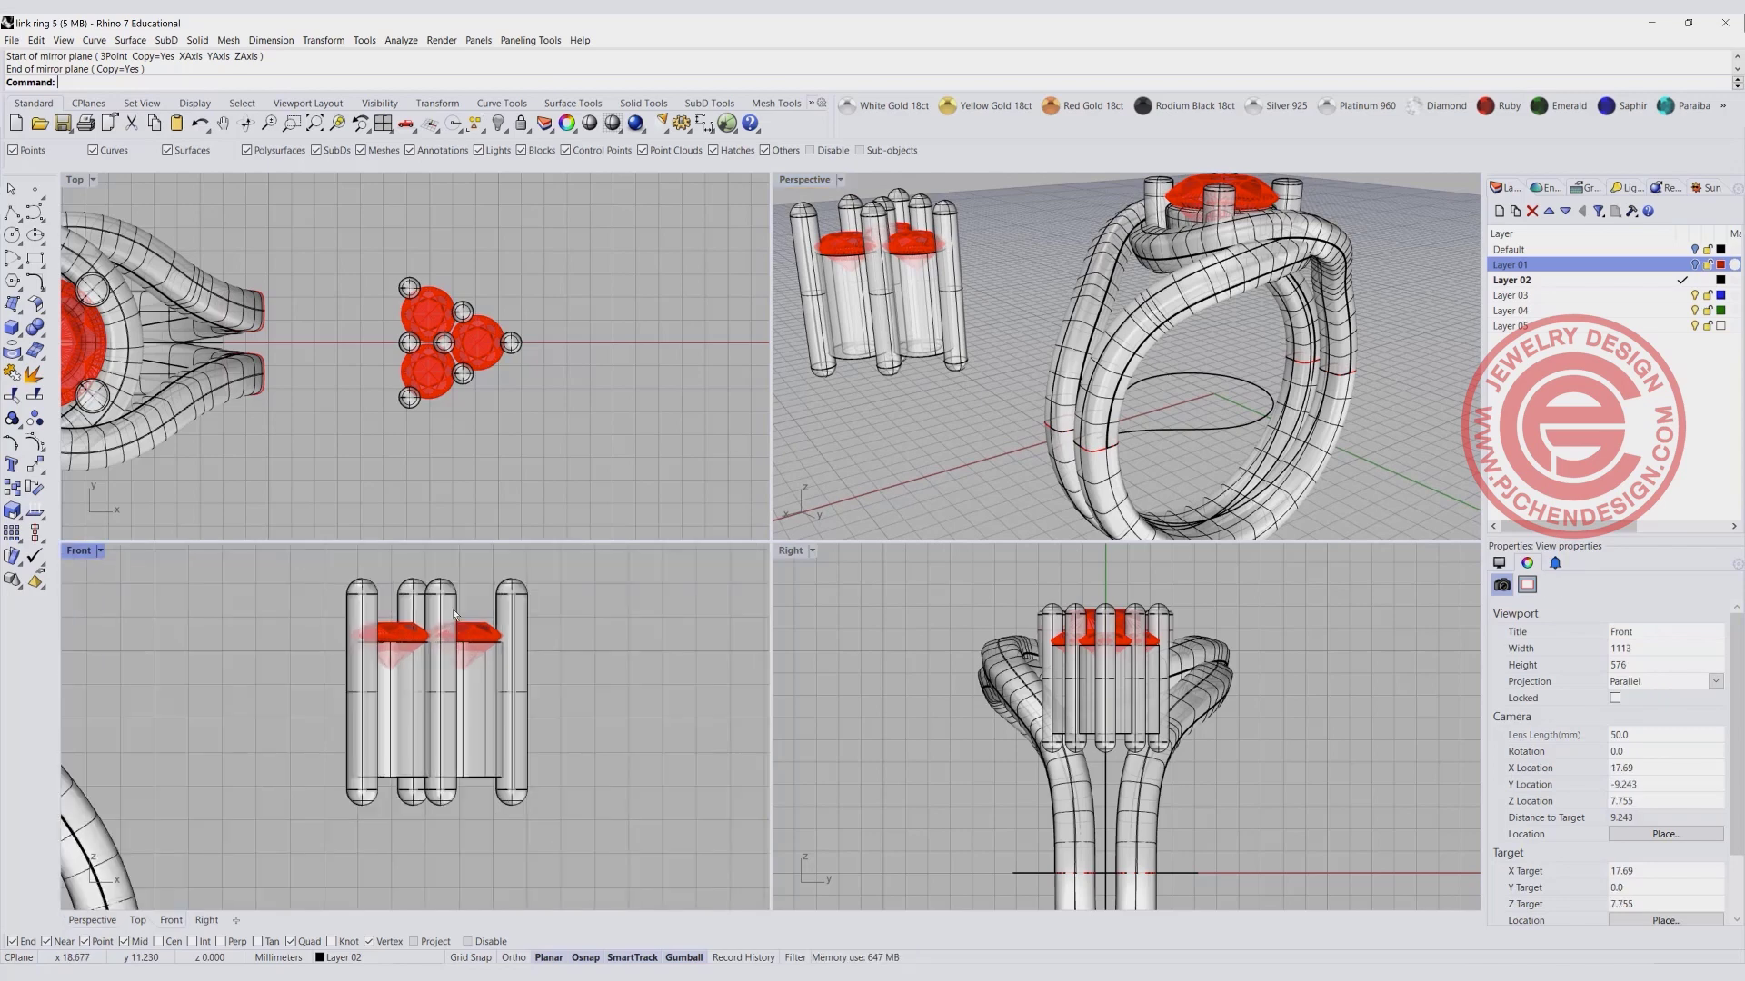
{"action": "left_click_drag", "start_coordinate": [304, 573], "coordinate": [306, 574]}
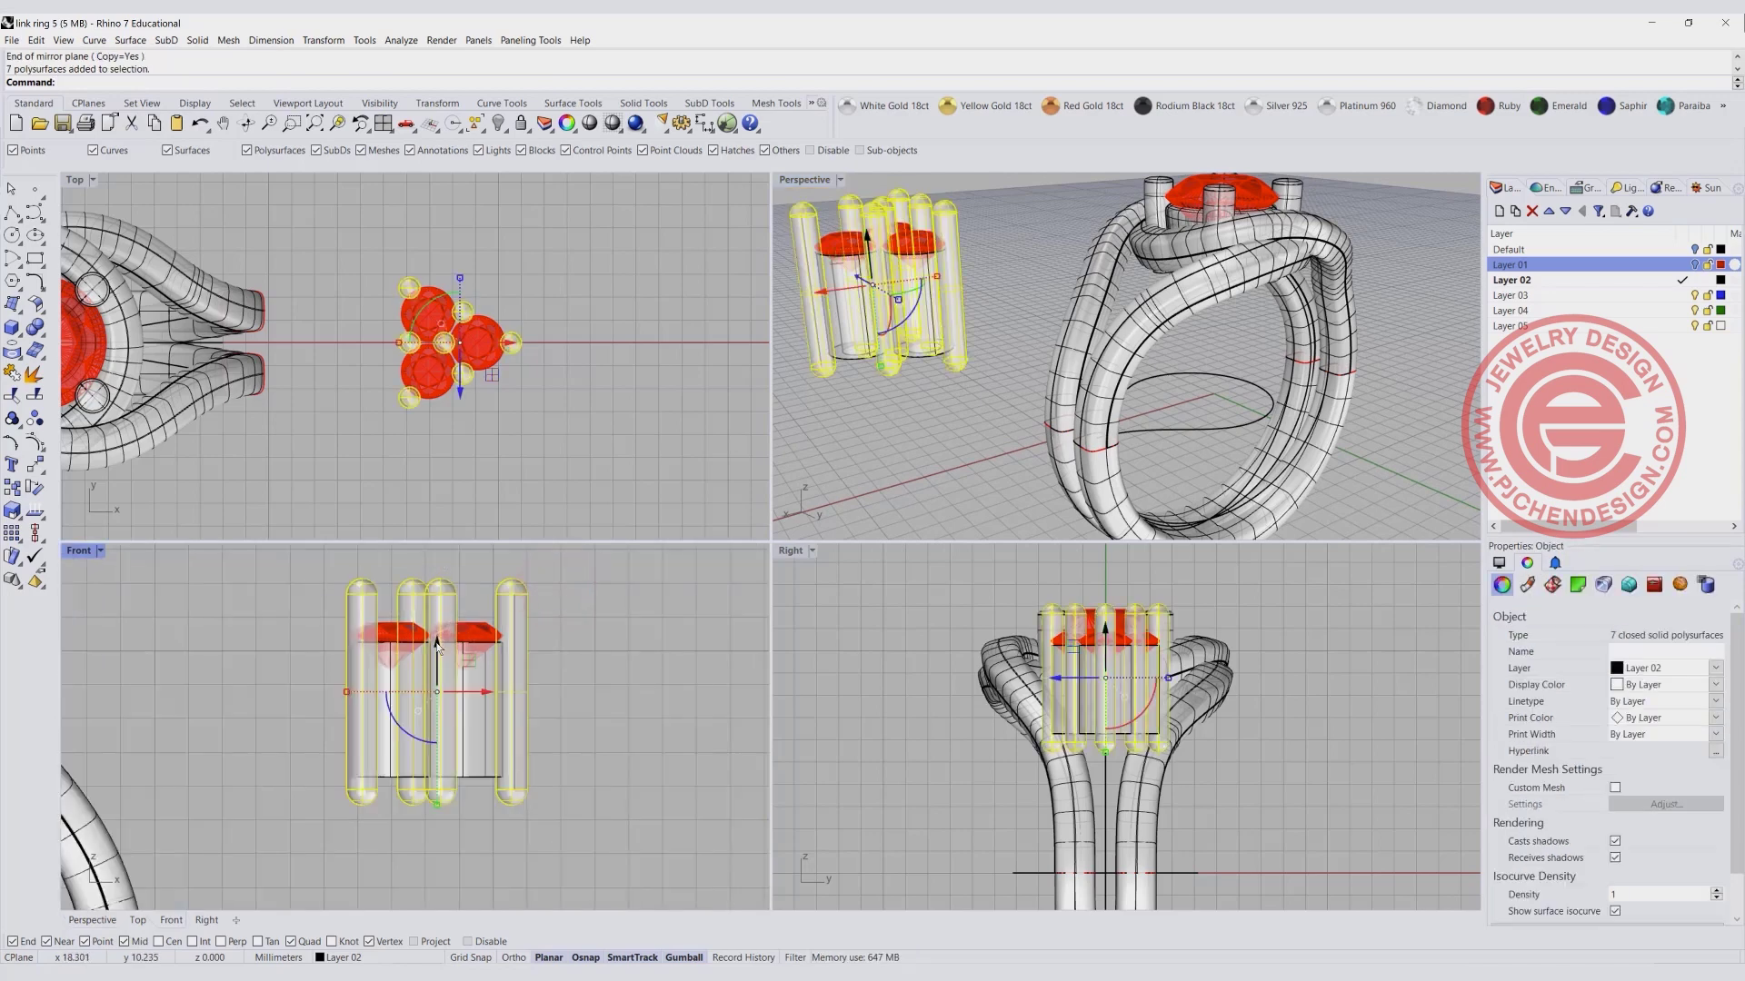
{"action": "mouse_move", "coordinate": [437, 645]}
{"action": "left_mouse_down"}
{"action": "mouse_move", "coordinate": [427, 667]}
{"action": "mouse_move", "coordinate": [442, 670]}
{"action": "left_mouse_up"}
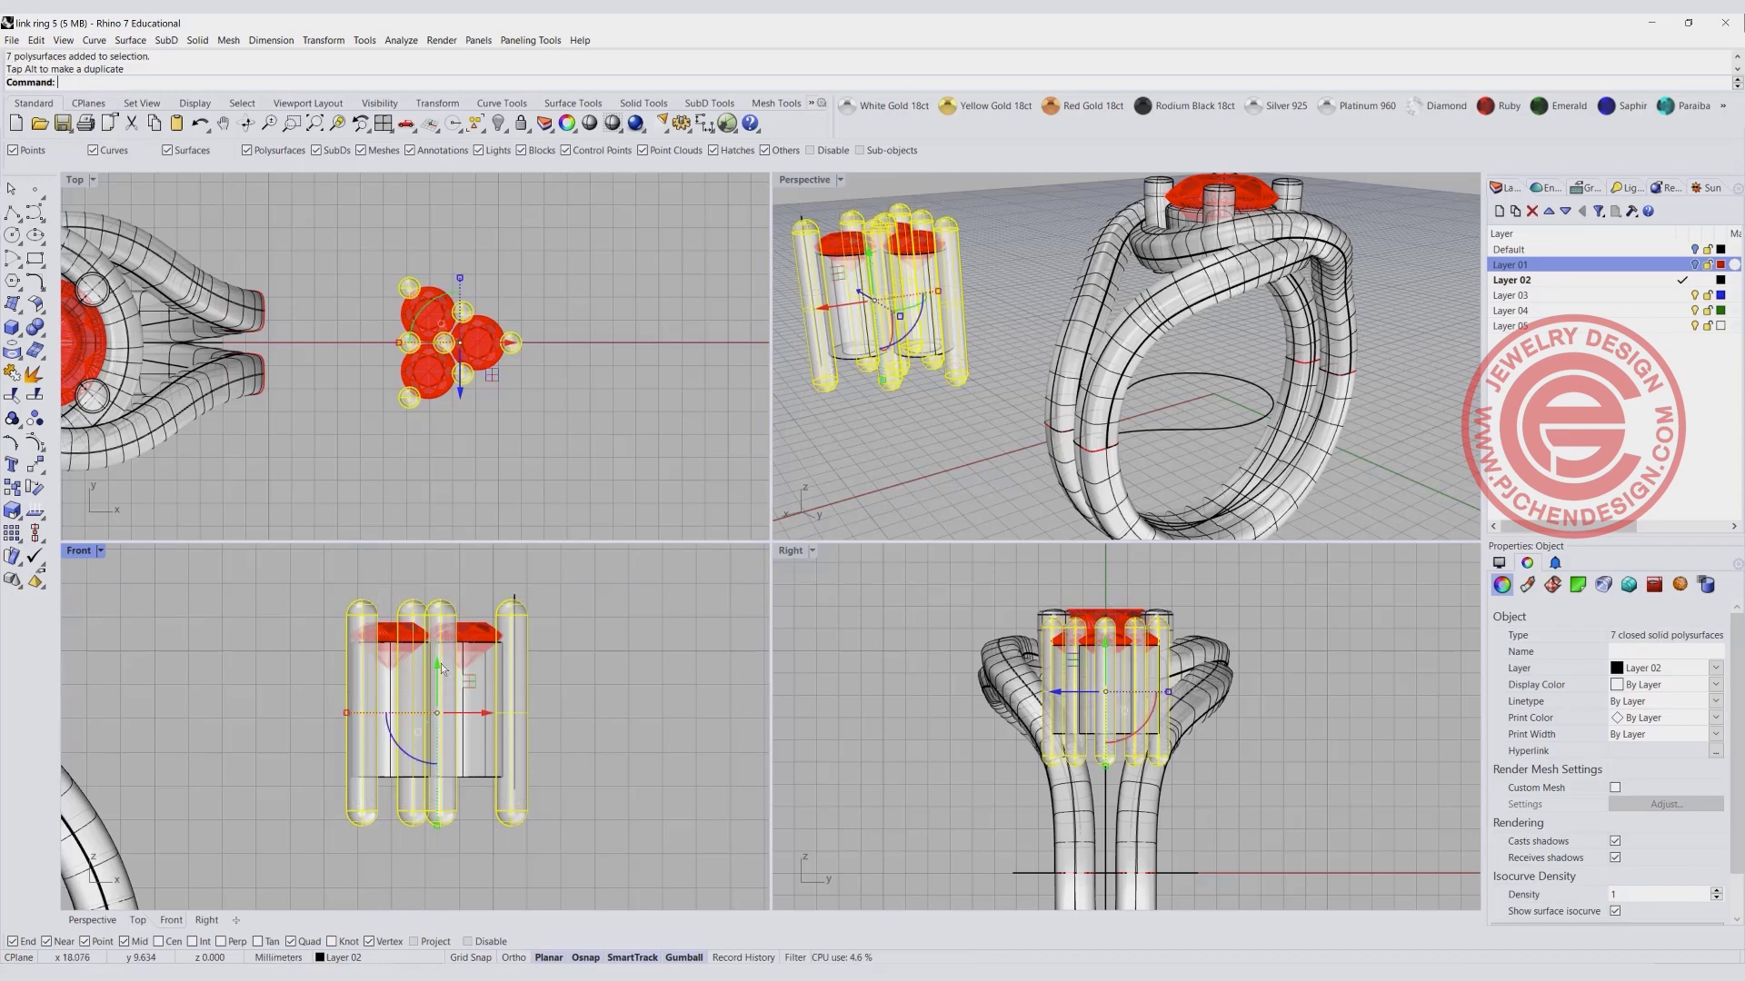
{"action": "left_click", "coordinate": [582, 686]}
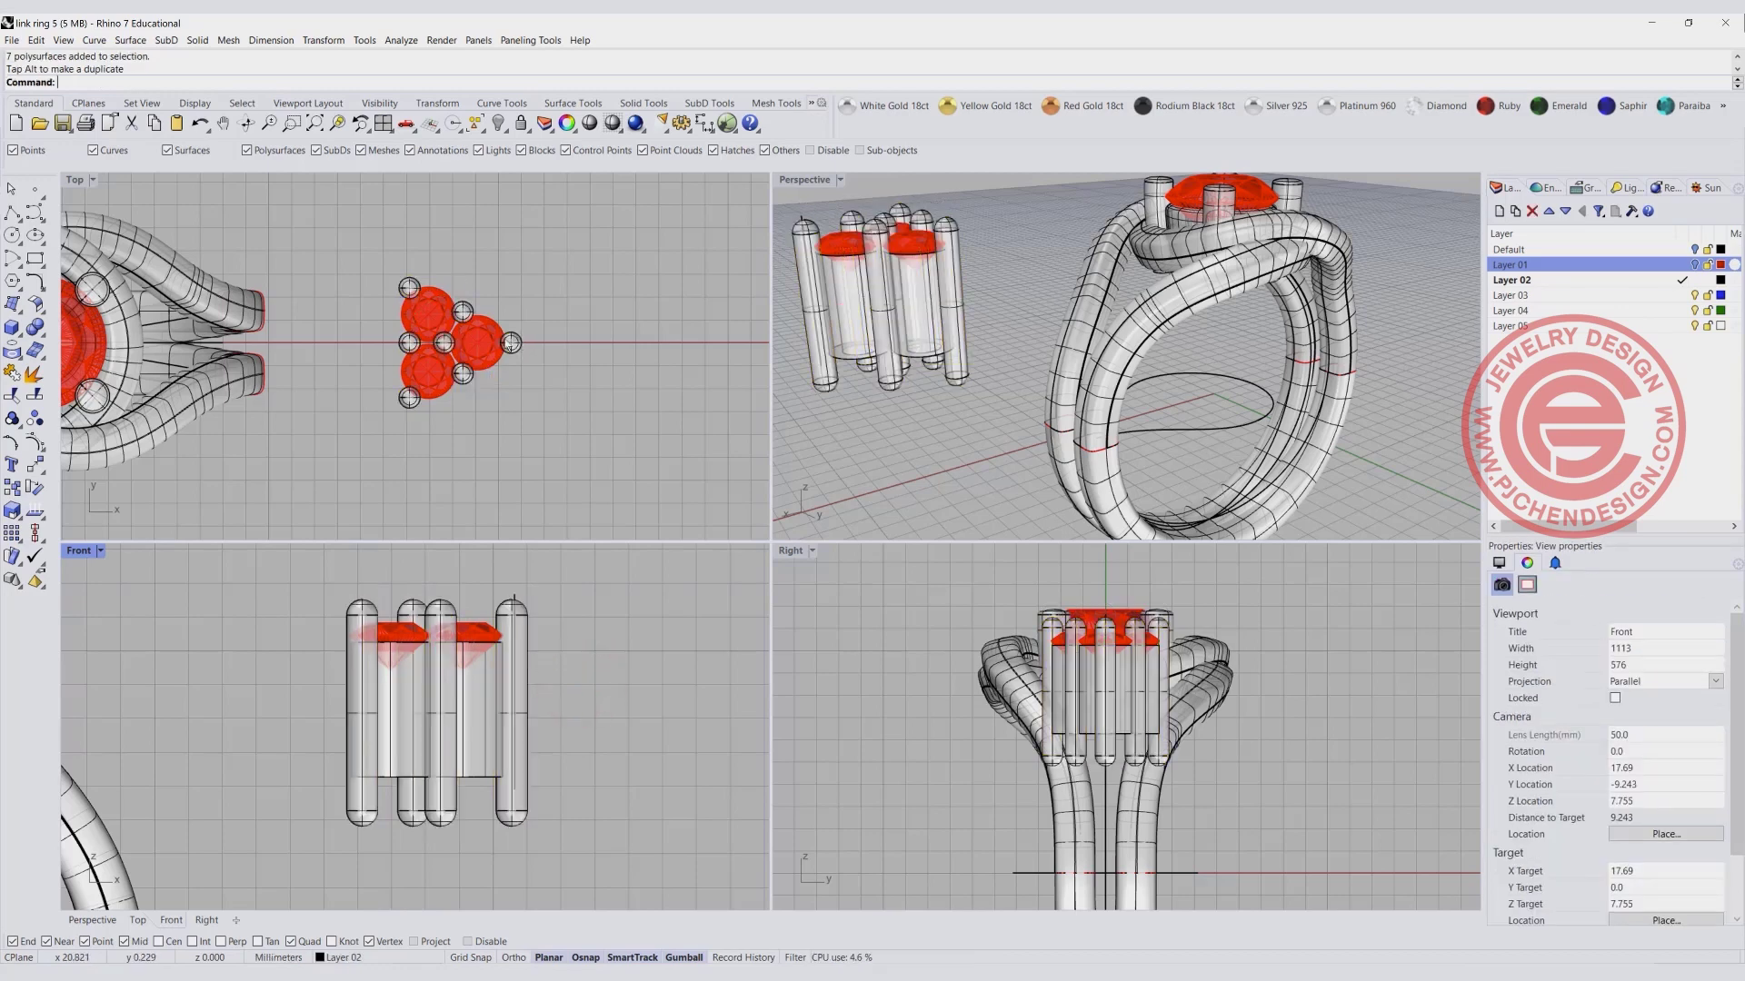
{"action": "left_click_drag", "start_coordinate": [334, 248], "coordinate": [542, 438]}
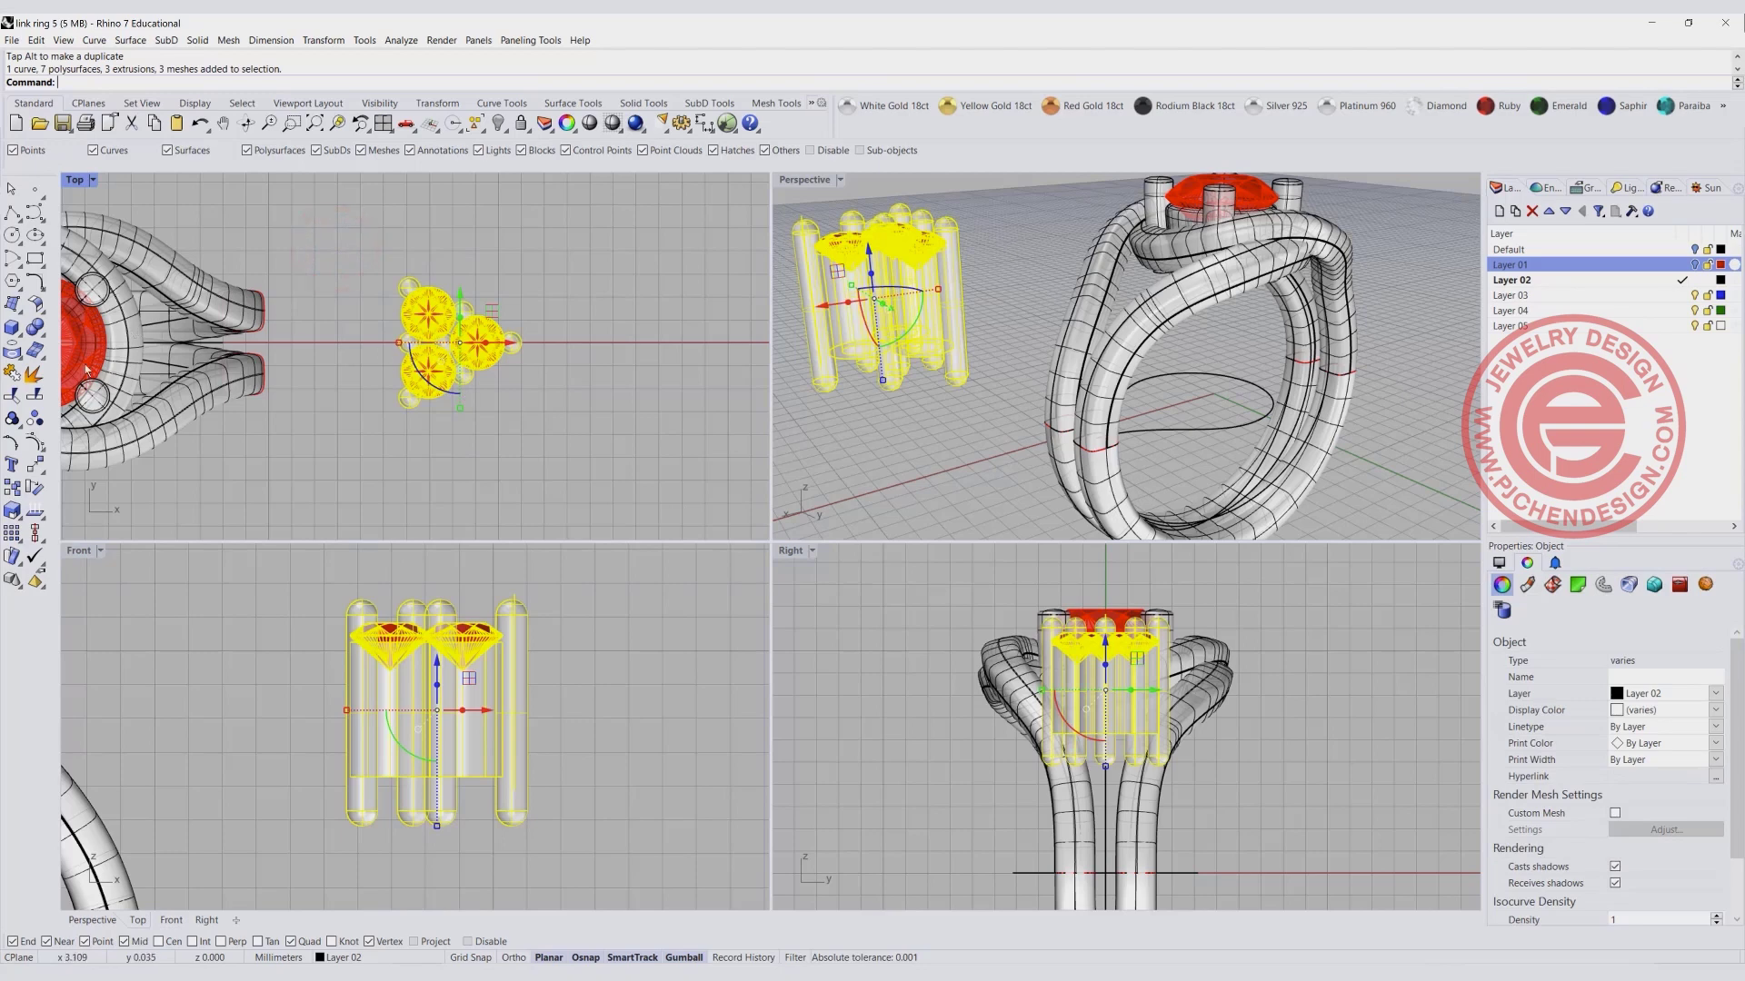
Group the stone-and-prong cluster, copy it to the ring shoulder, and hide the original.
{"action": "left_click", "coordinate": [11, 418]}
{"action": "scroll", "coordinate": [467, 385], "scroll_direction": "down", "scroll_amount": 1}
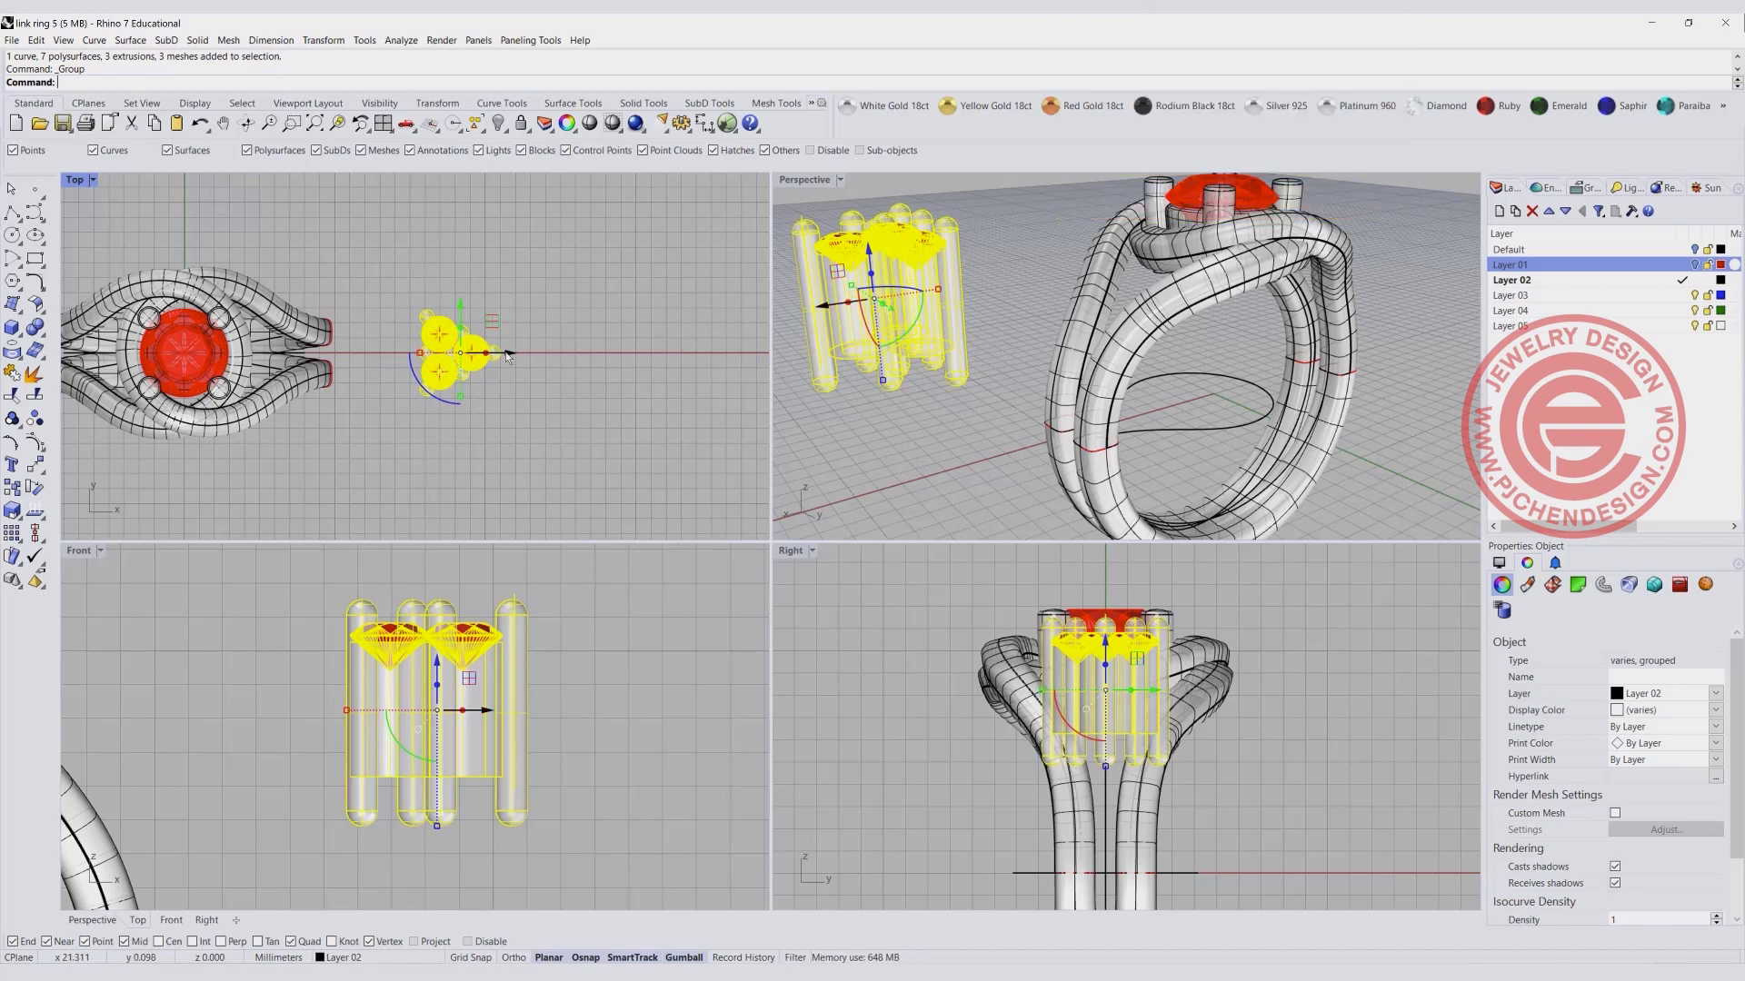
{"action": "left_click_drag", "start_coordinate": [509, 353], "coordinate": [349, 353], "text": "alt"}
{"action": "scroll", "coordinate": [451, 359], "scroll_direction": "up", "scroll_amount": 1}
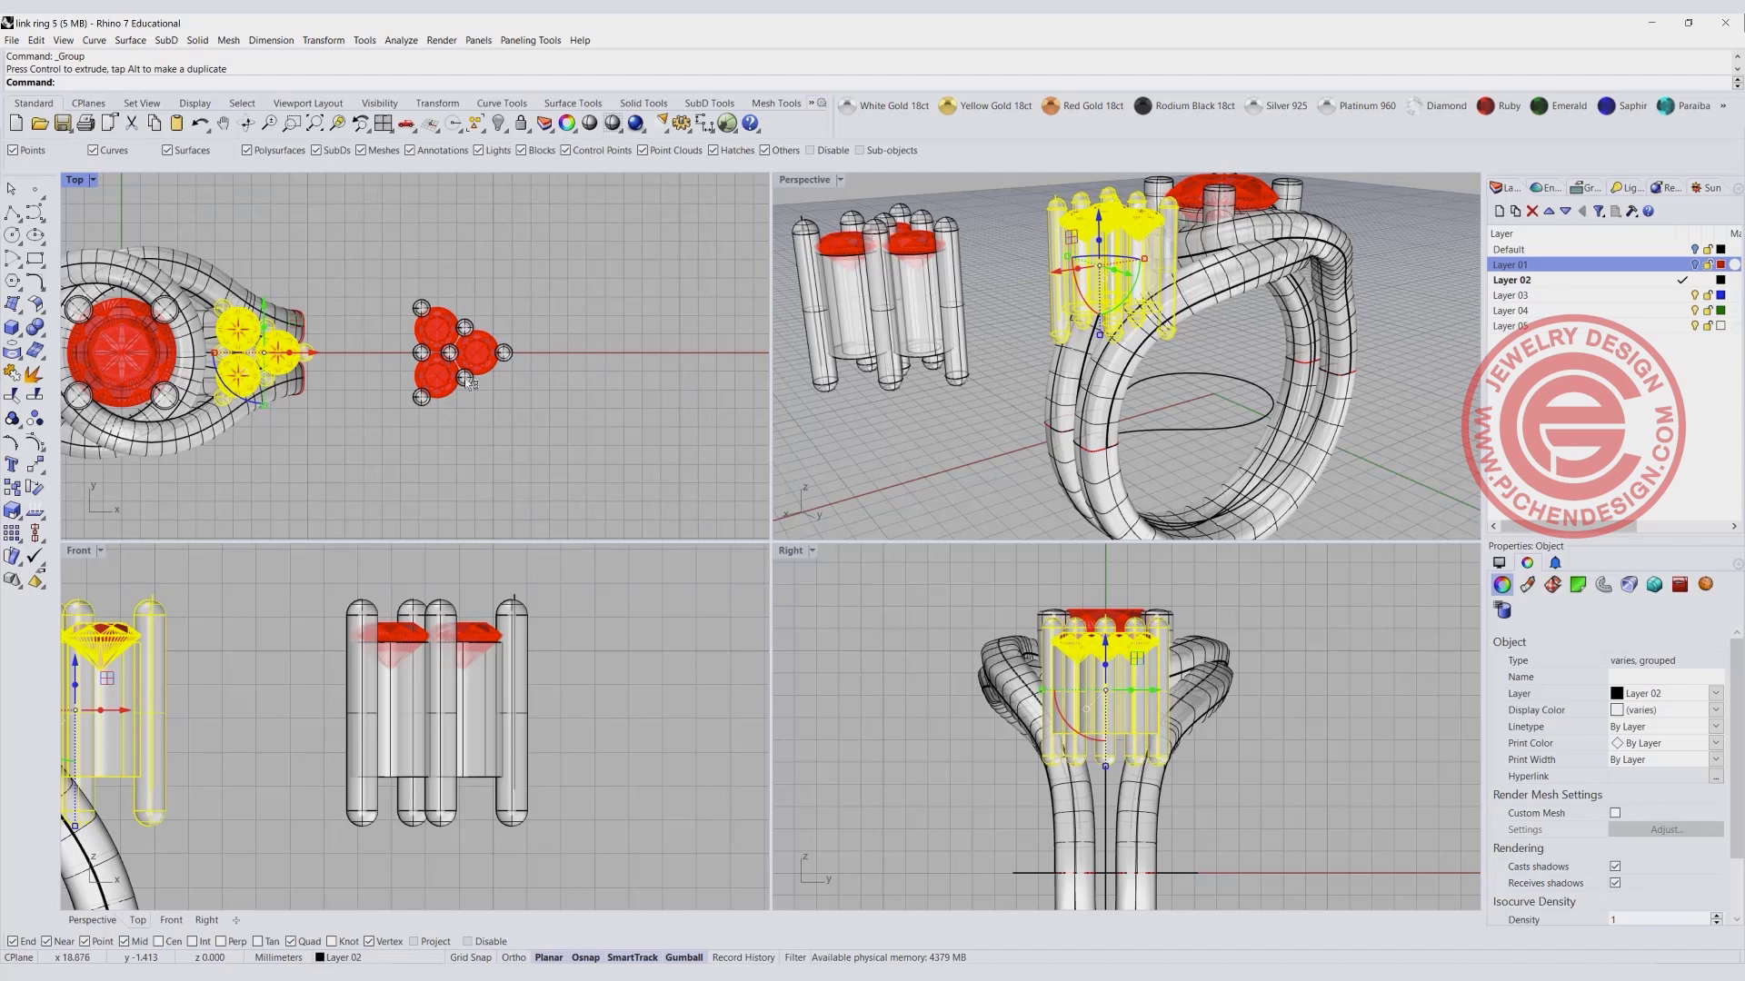
{"action": "scroll", "coordinate": [505, 607], "scroll_direction": "down", "scroll_amount": 5}
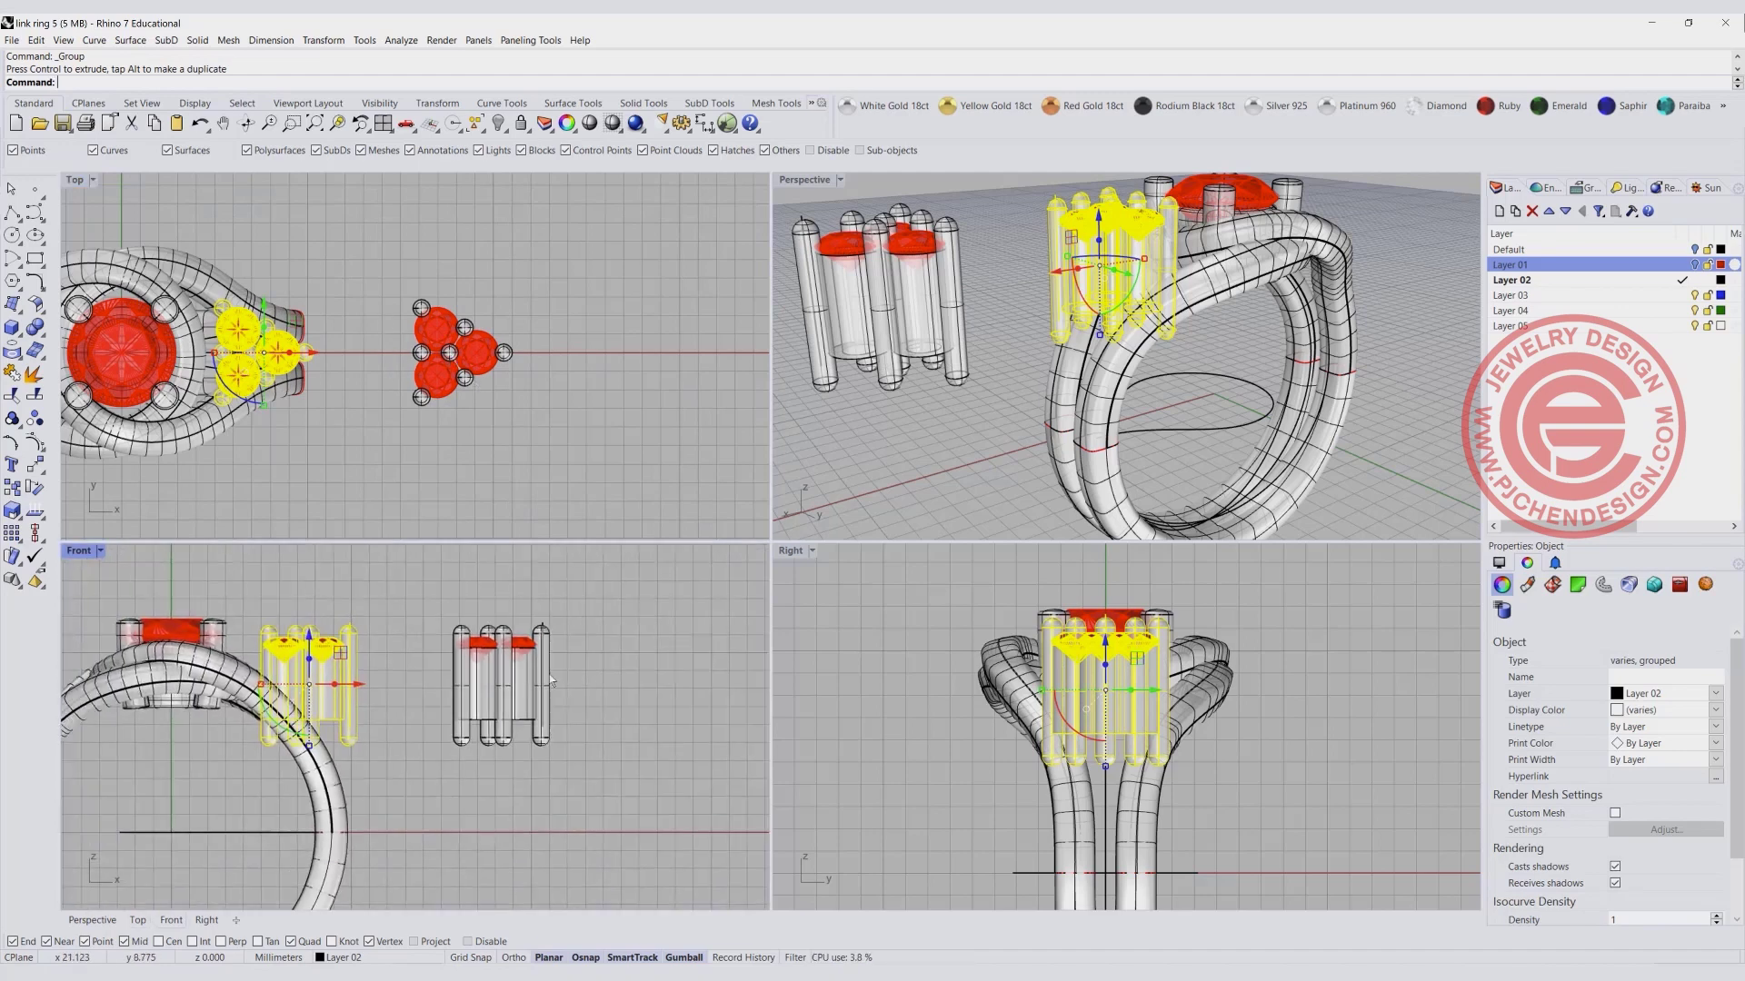
{"action": "left_click_drag", "start_coordinate": [364, 265], "coordinate": [549, 416]}
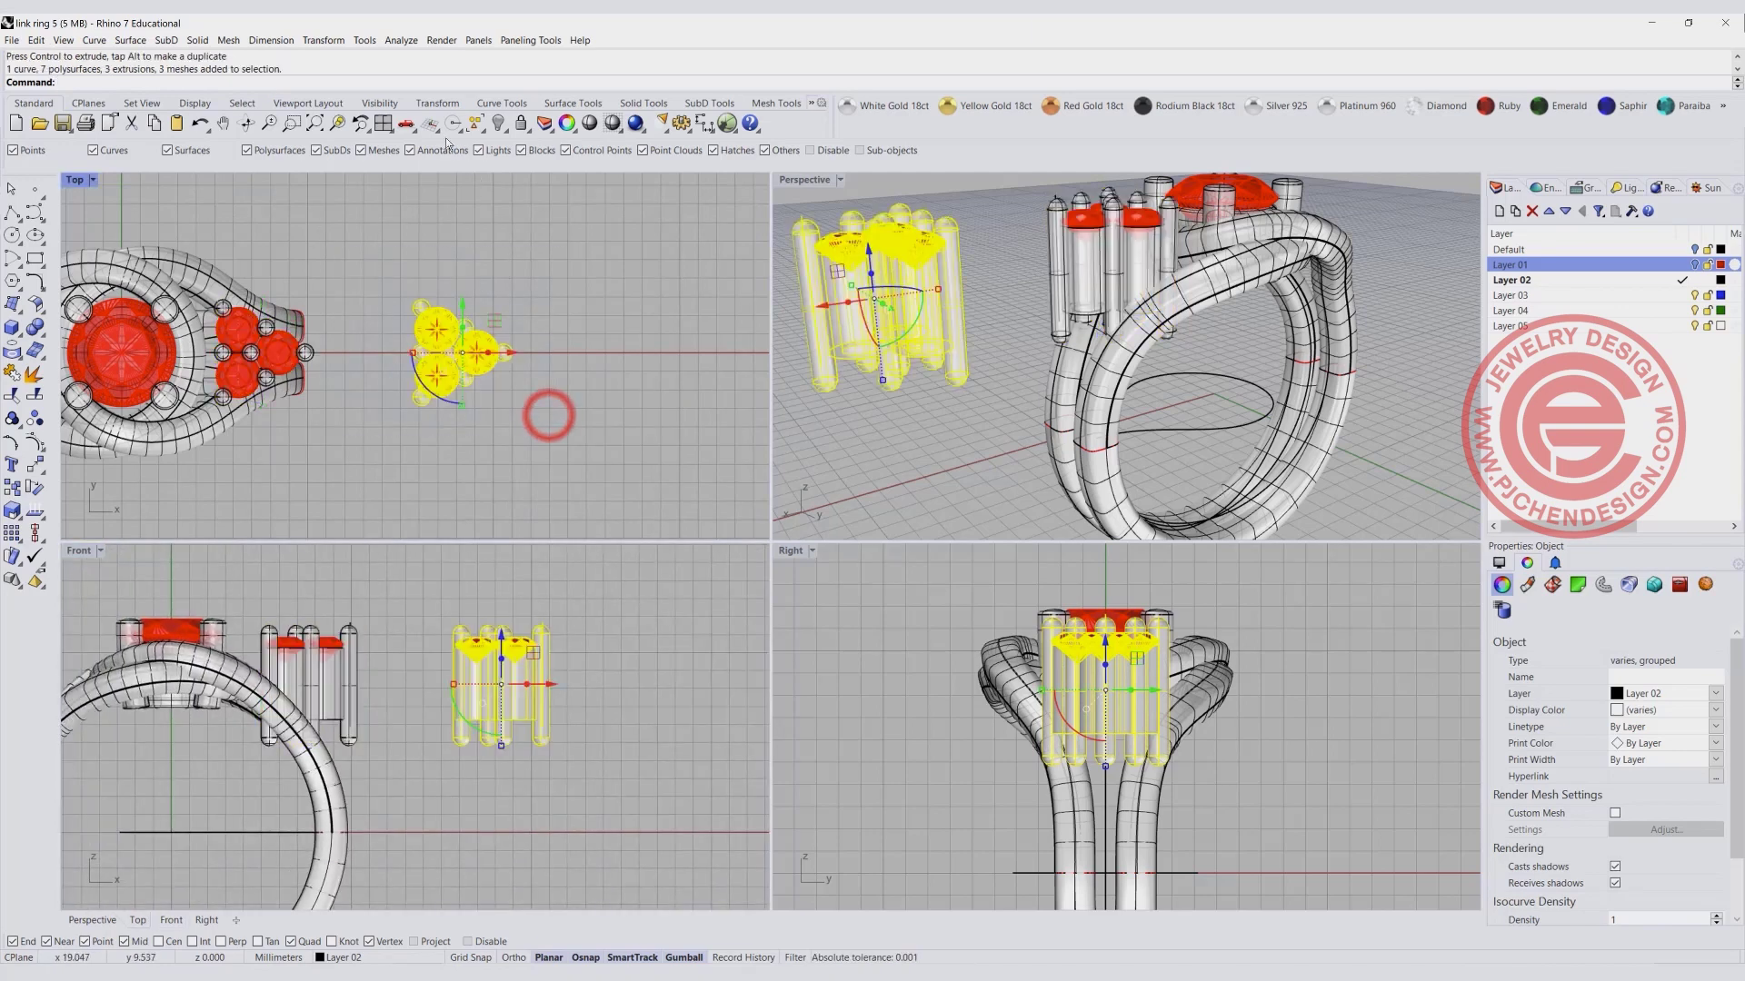
{"action": "left_click", "coordinate": [502, 126]}
In the Front view, move the cluster copy down onto the shank and tilt it to follow the curve.
{"action": "scroll", "coordinate": [473, 436], "scroll_direction": "up", "scroll_amount": 3}
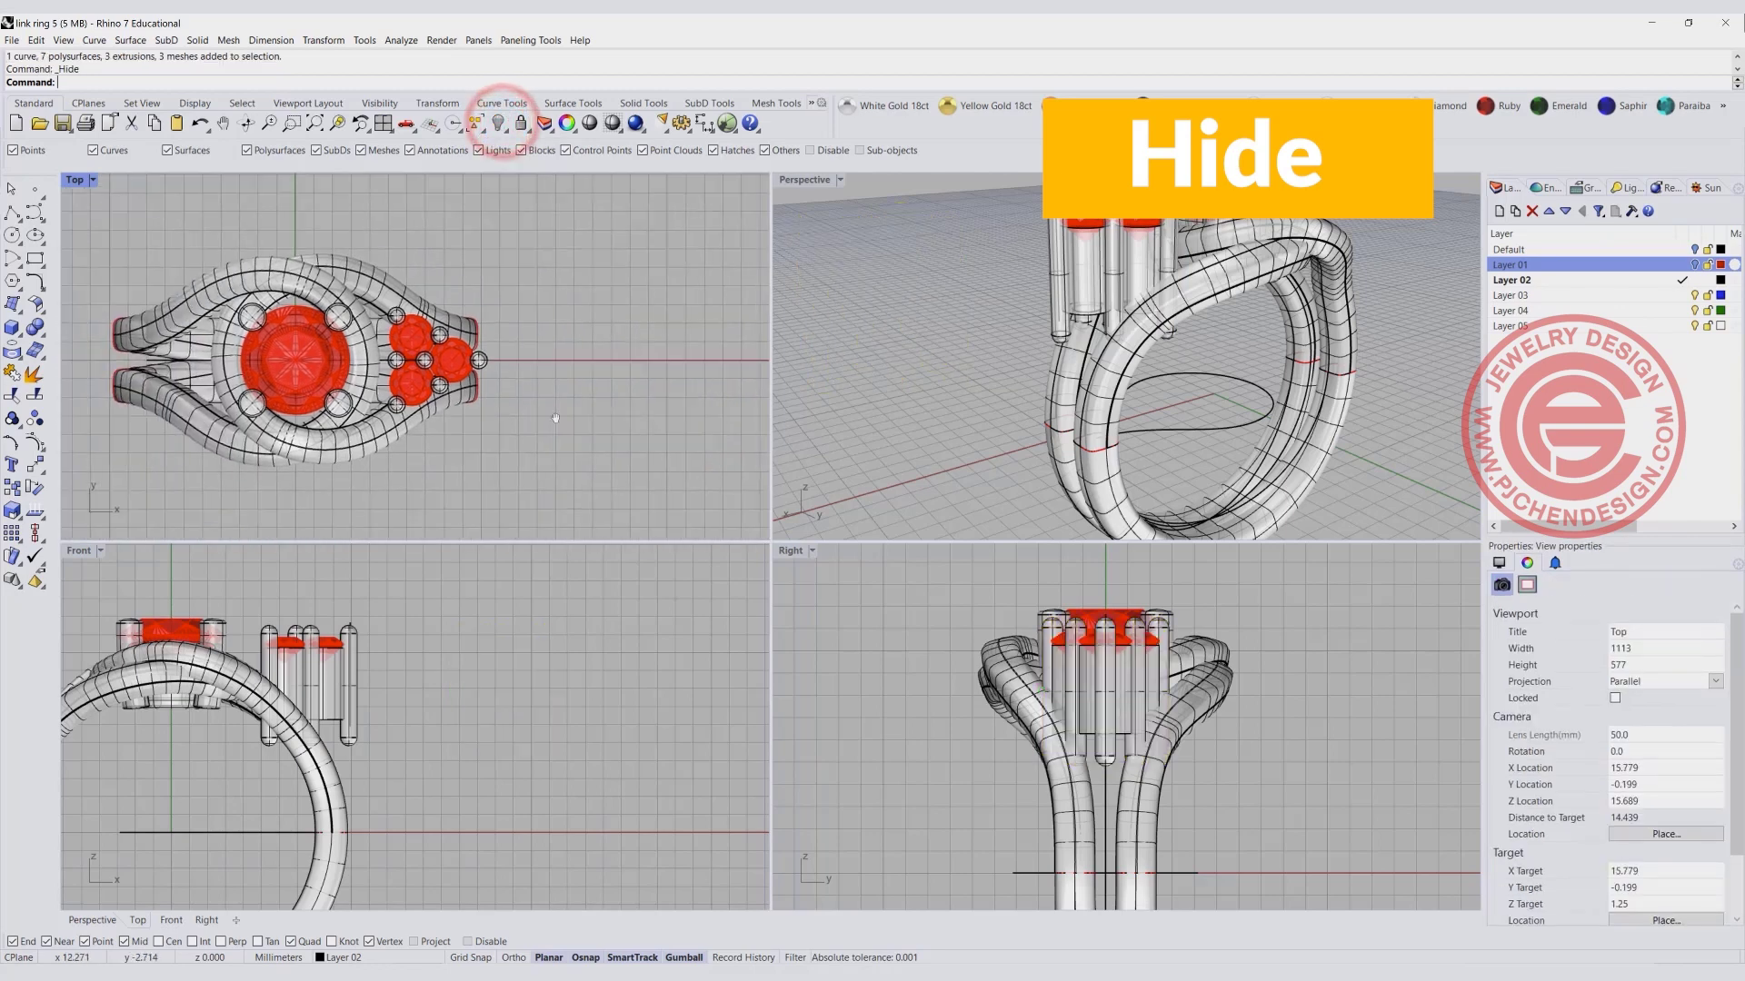
{"action": "left_click", "coordinate": [536, 364]}
{"action": "scroll", "coordinate": [356, 629], "scroll_direction": "down", "scroll_amount": 3}
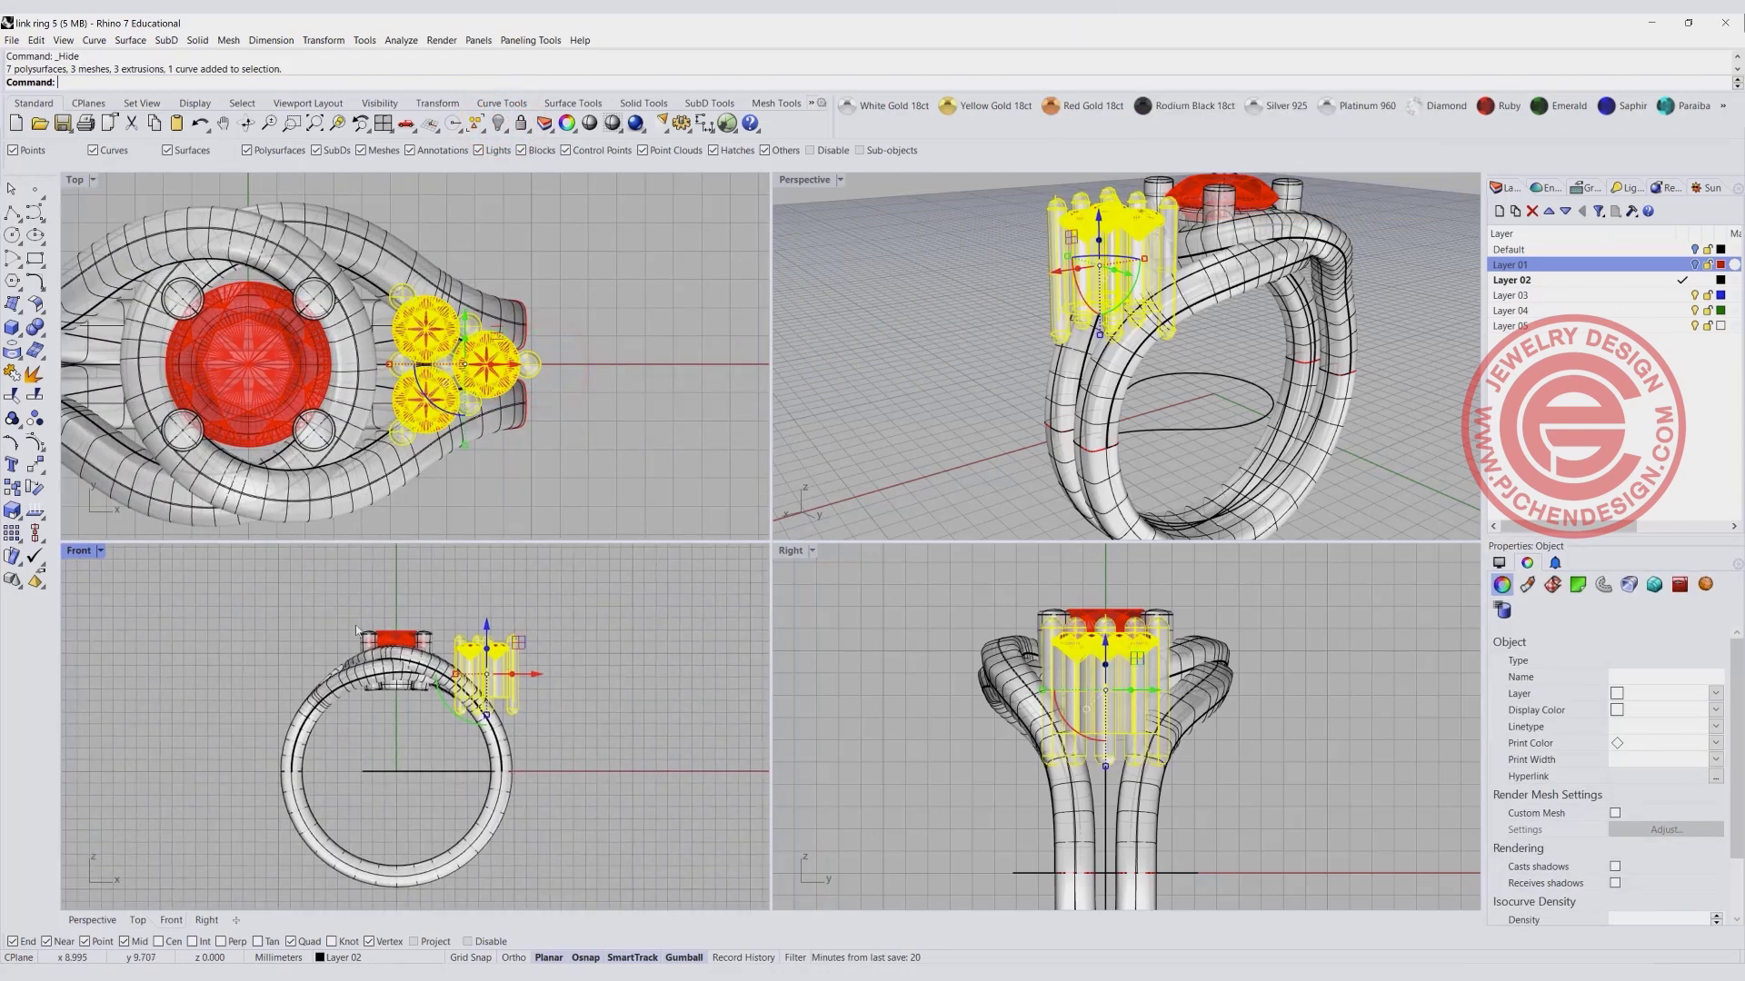
{"action": "double_click", "coordinate": [80, 550]}
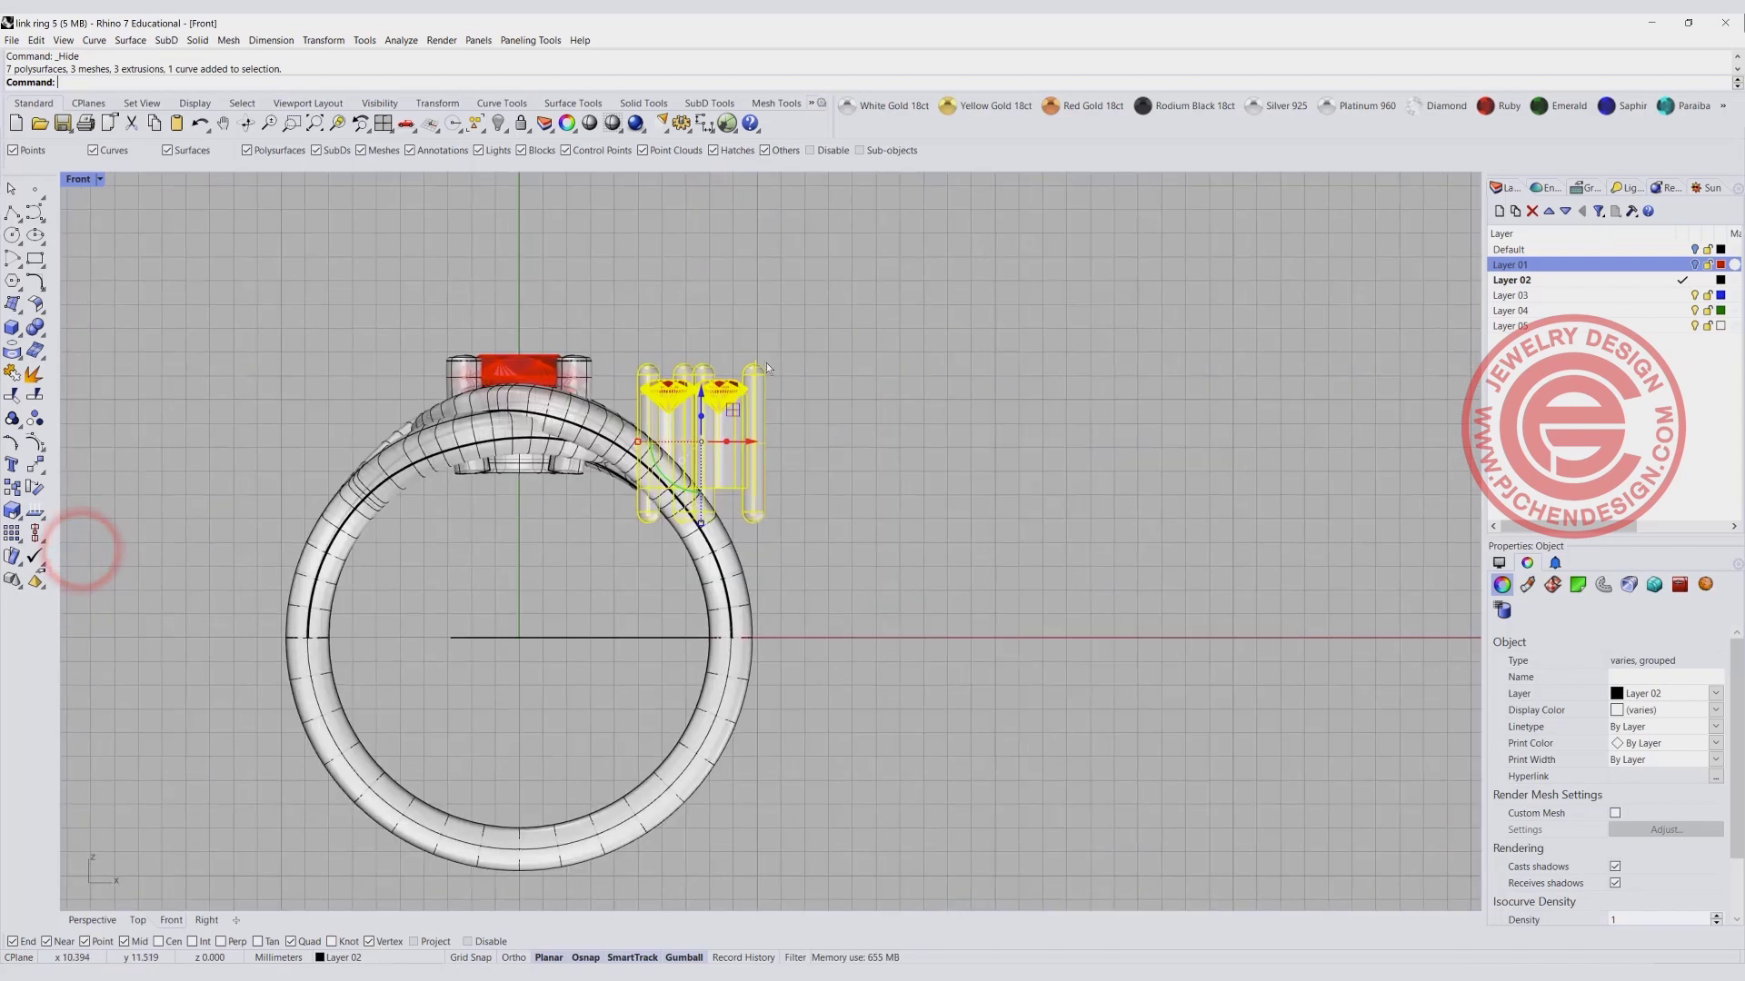
{"action": "left_click_drag", "start_coordinate": [721, 401], "coordinate": [598, 478]}
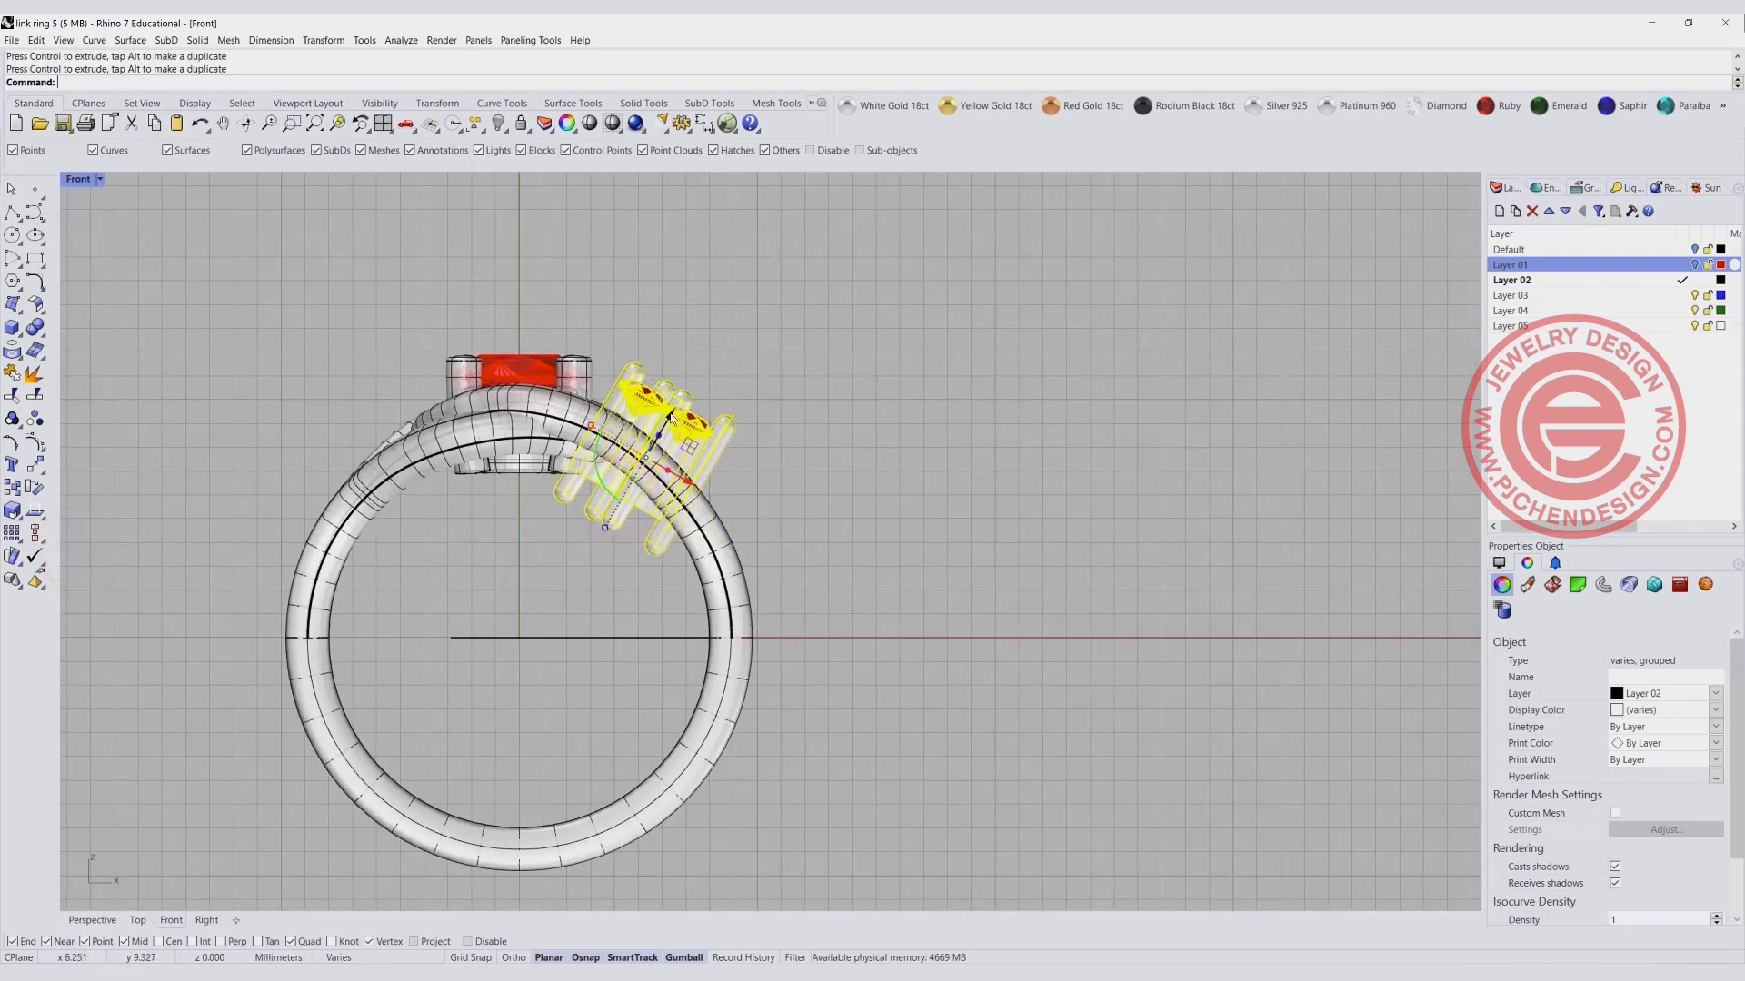
{"action": "left_click_drag", "start_coordinate": [672, 411], "coordinate": [595, 468]}
{"action": "double_click", "coordinate": [87, 182]}
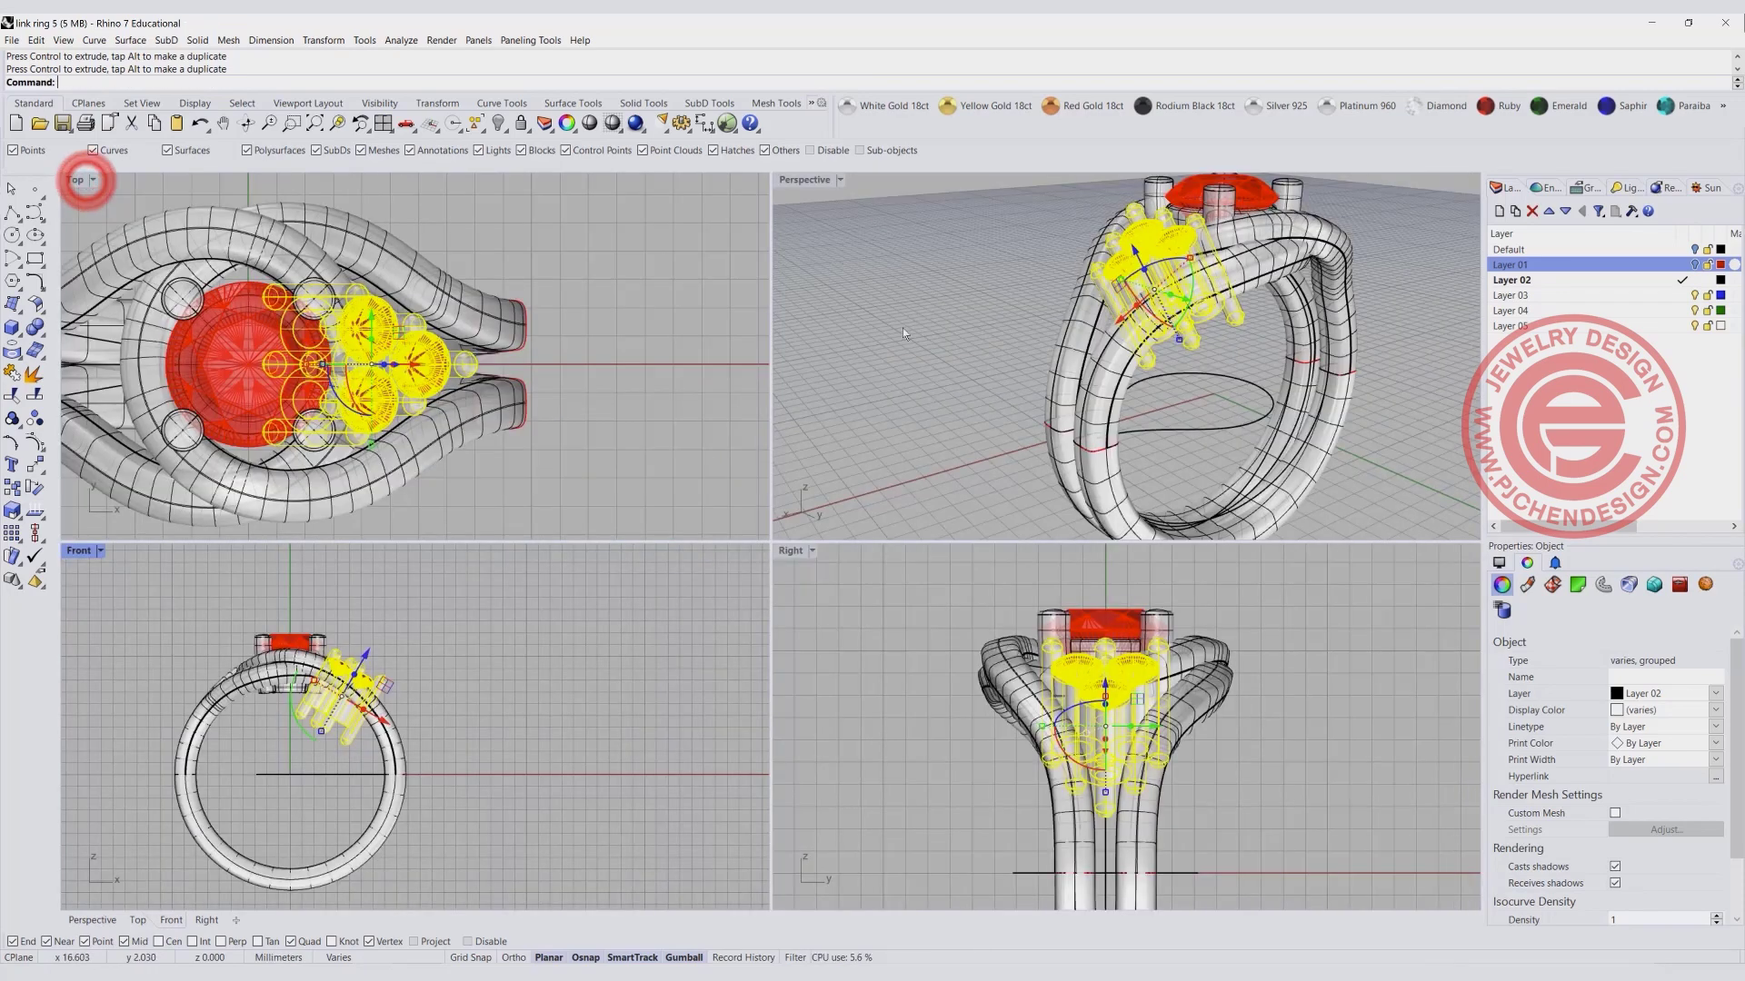
{"action": "left_click", "coordinate": [923, 288]}
{"action": "right_click_drag", "start_coordinate": [922, 288], "coordinate": [1031, 343]}
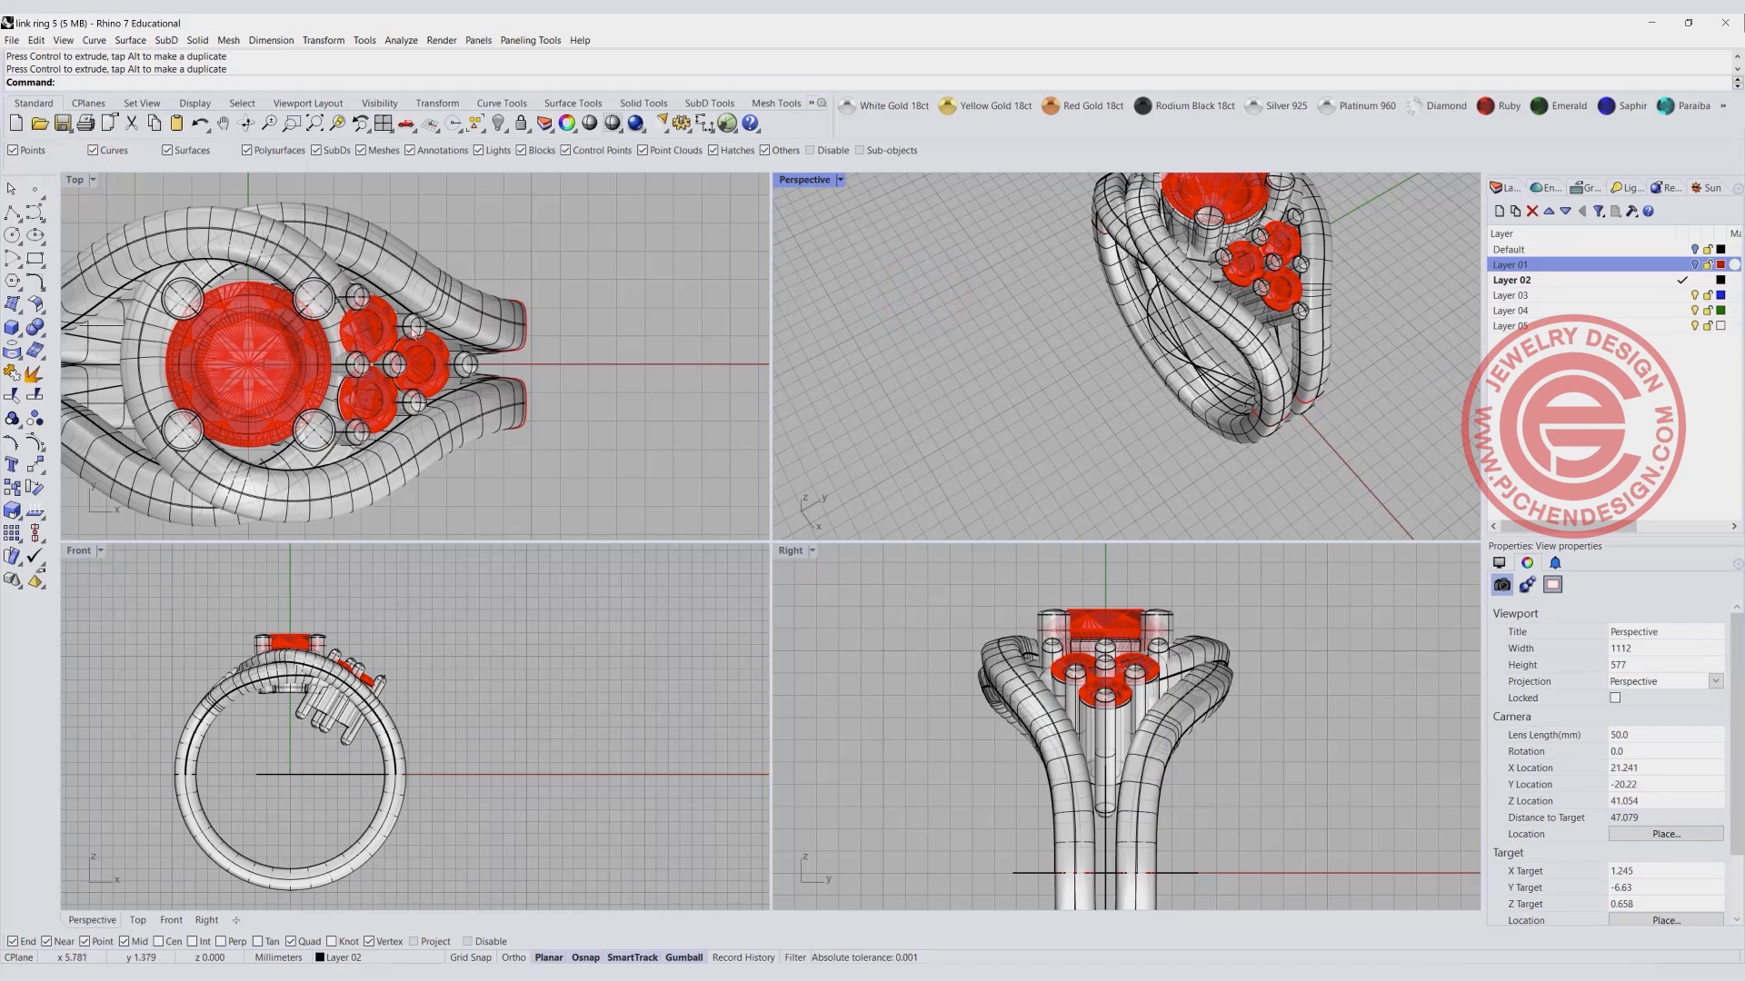
{"action": "scroll", "coordinate": [414, 333], "scroll_direction": "up", "scroll_amount": 2}
Nudge the grouped three-stone cluster along the shank in two small Gumball moves until it meets the band.
{"action": "left_click", "coordinate": [490, 373]}
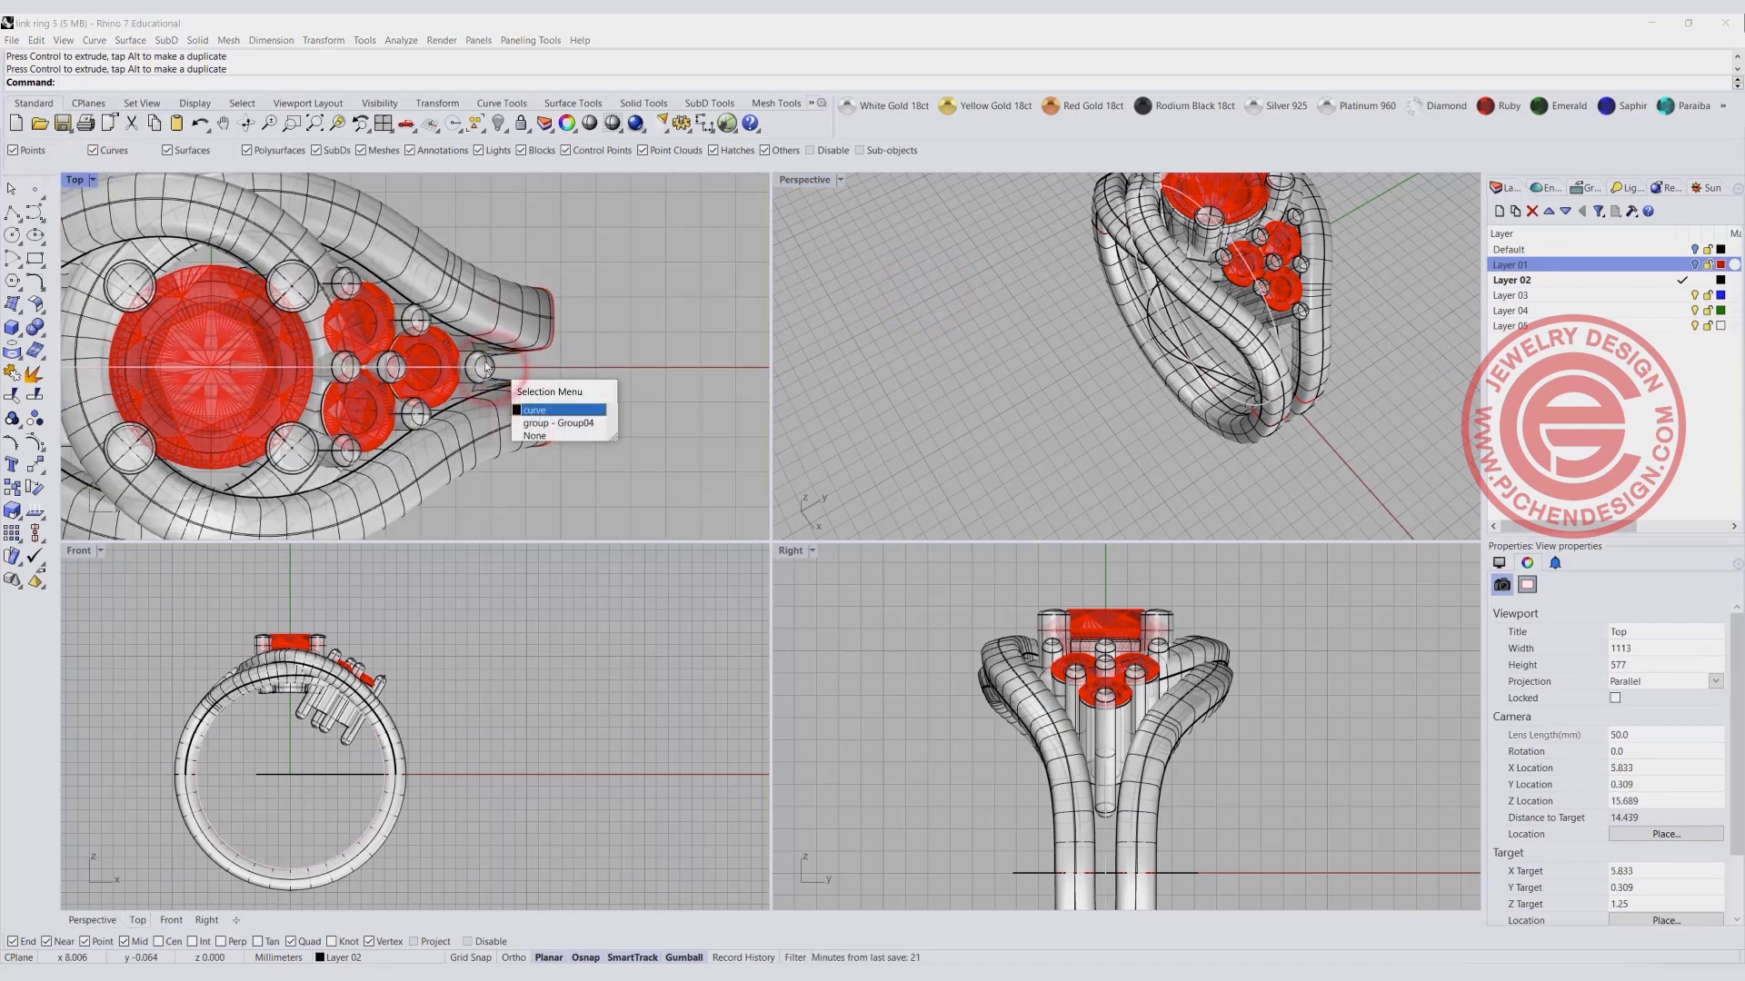
{"action": "left_click", "coordinate": [428, 666]}
{"action": "scroll", "coordinate": [388, 678], "scroll_direction": "up", "scroll_amount": 6}
{"action": "left_click", "coordinate": [373, 683]}
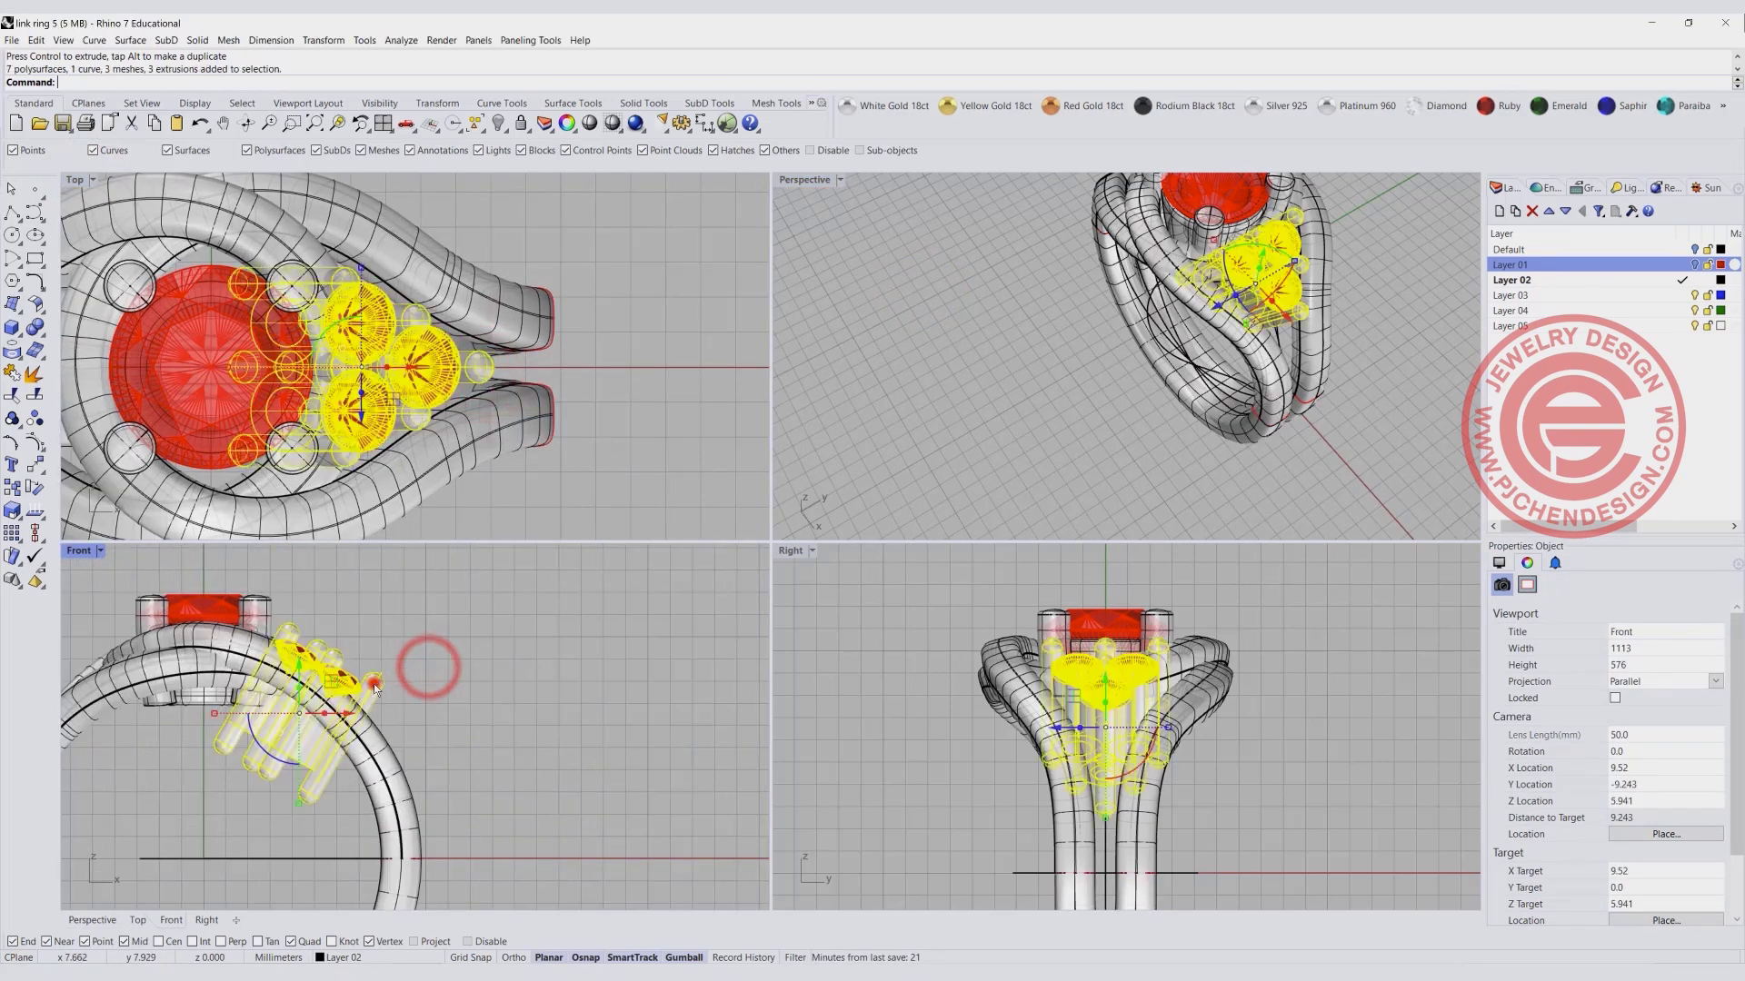
{"action": "left_click_drag", "start_coordinate": [334, 686], "coordinate": [355, 696]}
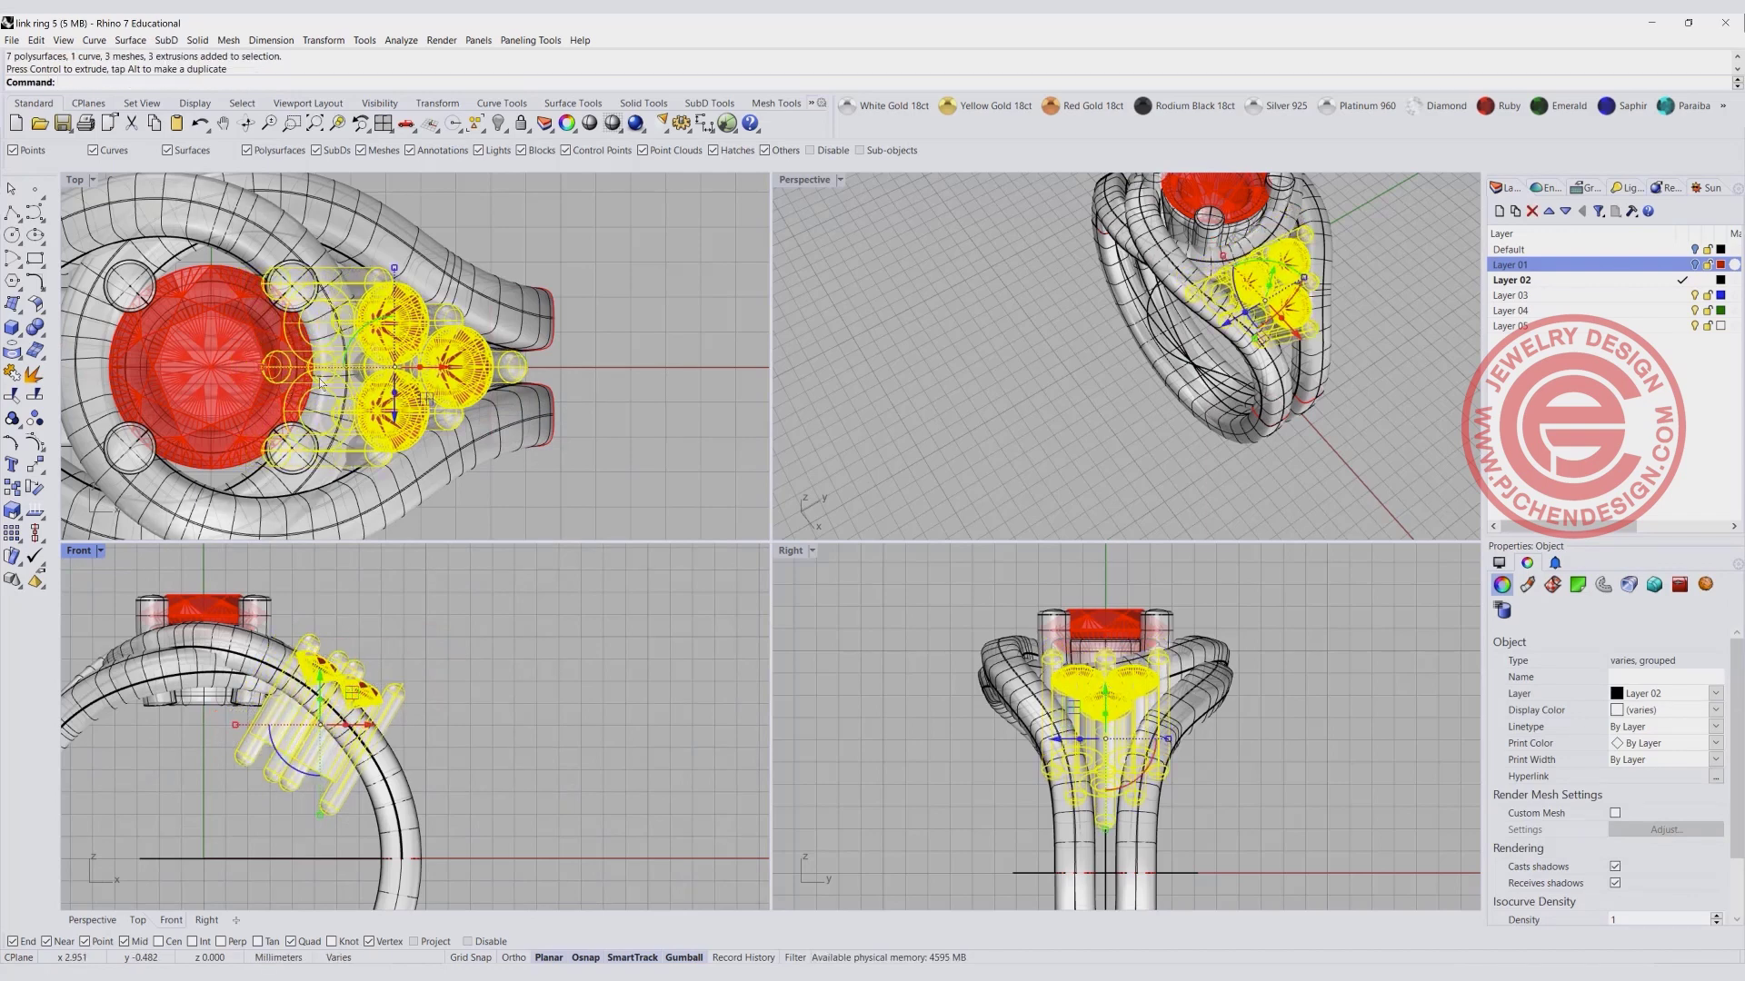
{"action": "scroll", "coordinate": [319, 378], "scroll_direction": "up", "scroll_amount": 2}
{"action": "left_click", "coordinate": [614, 264]}
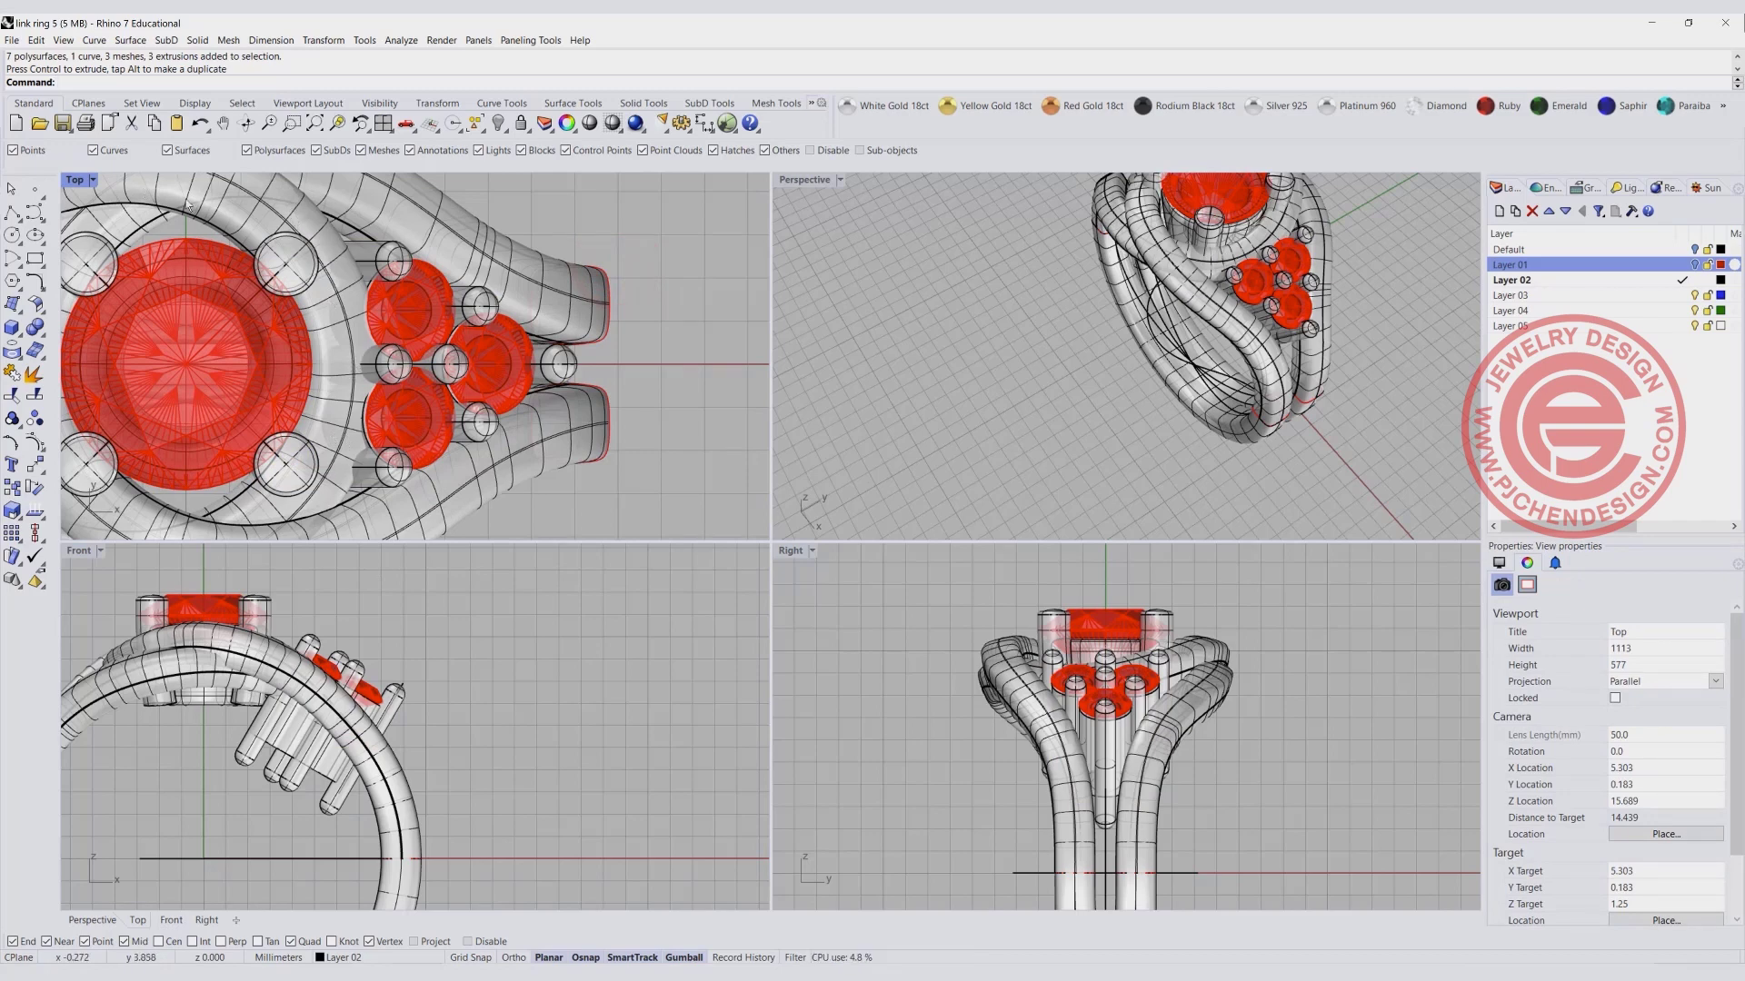
{"action": "scroll", "coordinate": [362, 691], "scroll_direction": "up", "scroll_amount": 4}
{"action": "left_click", "coordinate": [368, 705]}
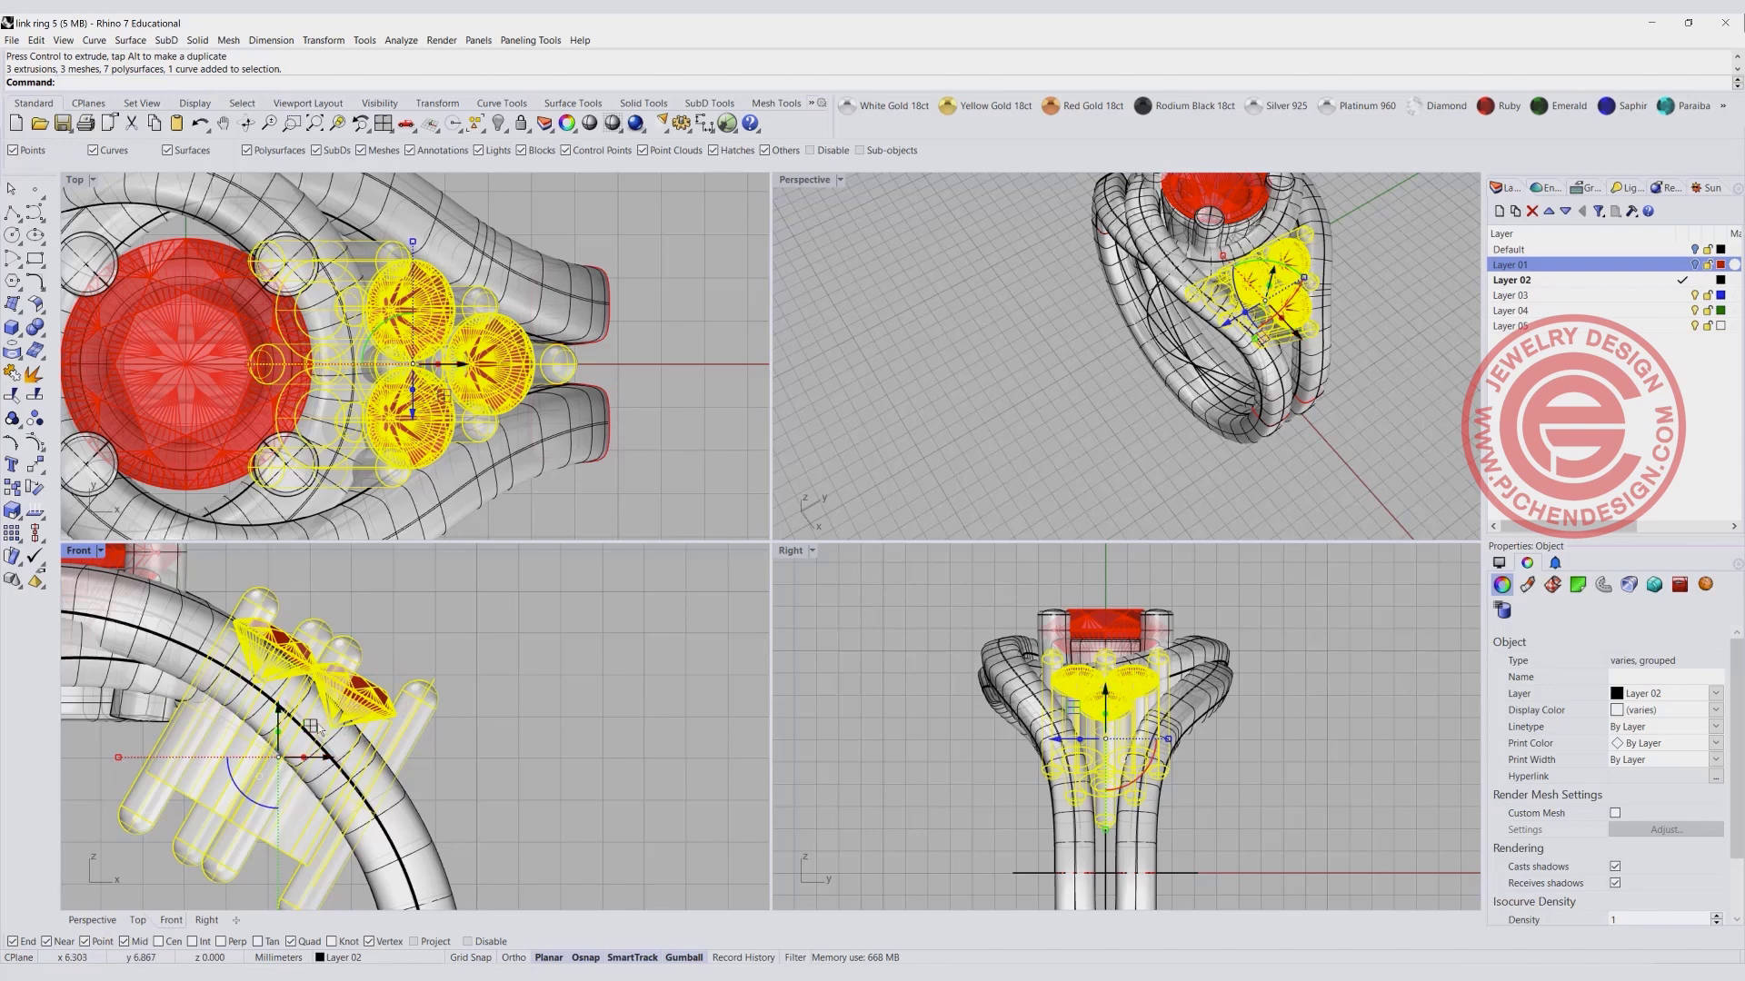
{"action": "left_click_drag", "start_coordinate": [312, 727], "coordinate": [317, 727]}
Ungroup the cluster and tilt one side stone with its prongs about -10°.
{"action": "left_click", "coordinate": [38, 417]}
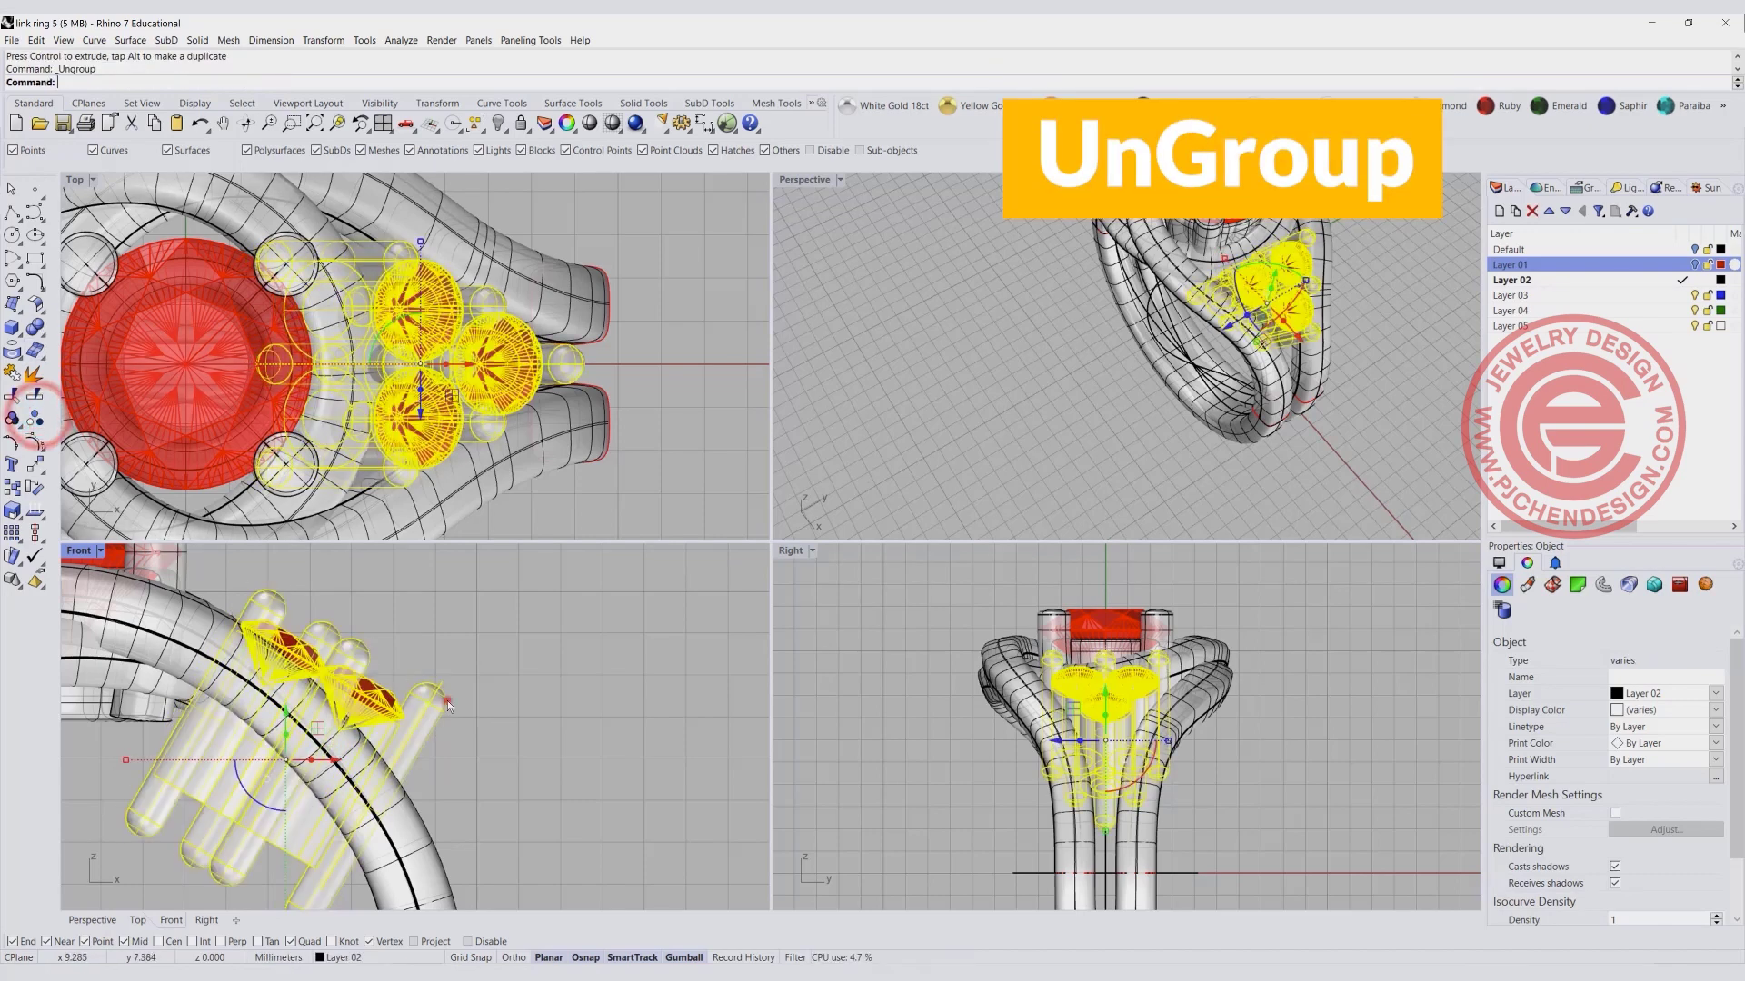
{"action": "left_click", "coordinate": [445, 701]}
{"action": "left_click_drag", "start_coordinate": [452, 736], "coordinate": [390, 663]}
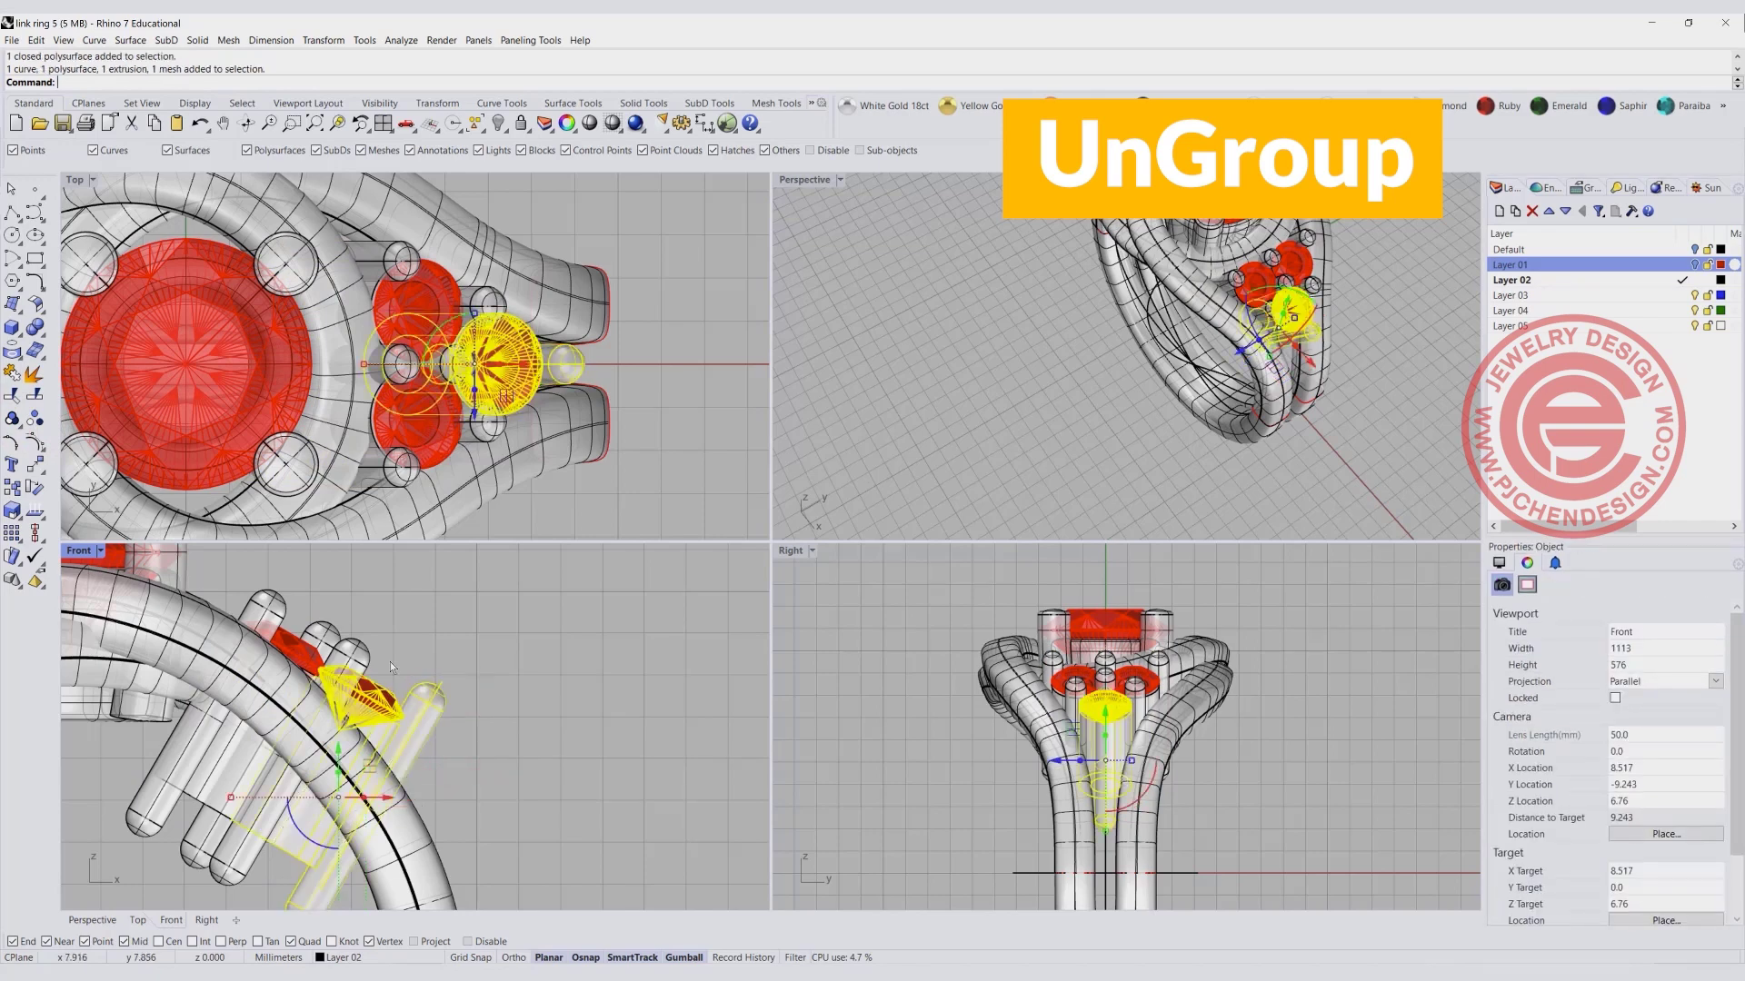
{"action": "left_click_drag", "start_coordinate": [293, 821], "coordinate": [359, 779]}
{"action": "left_click", "coordinate": [896, 388]}
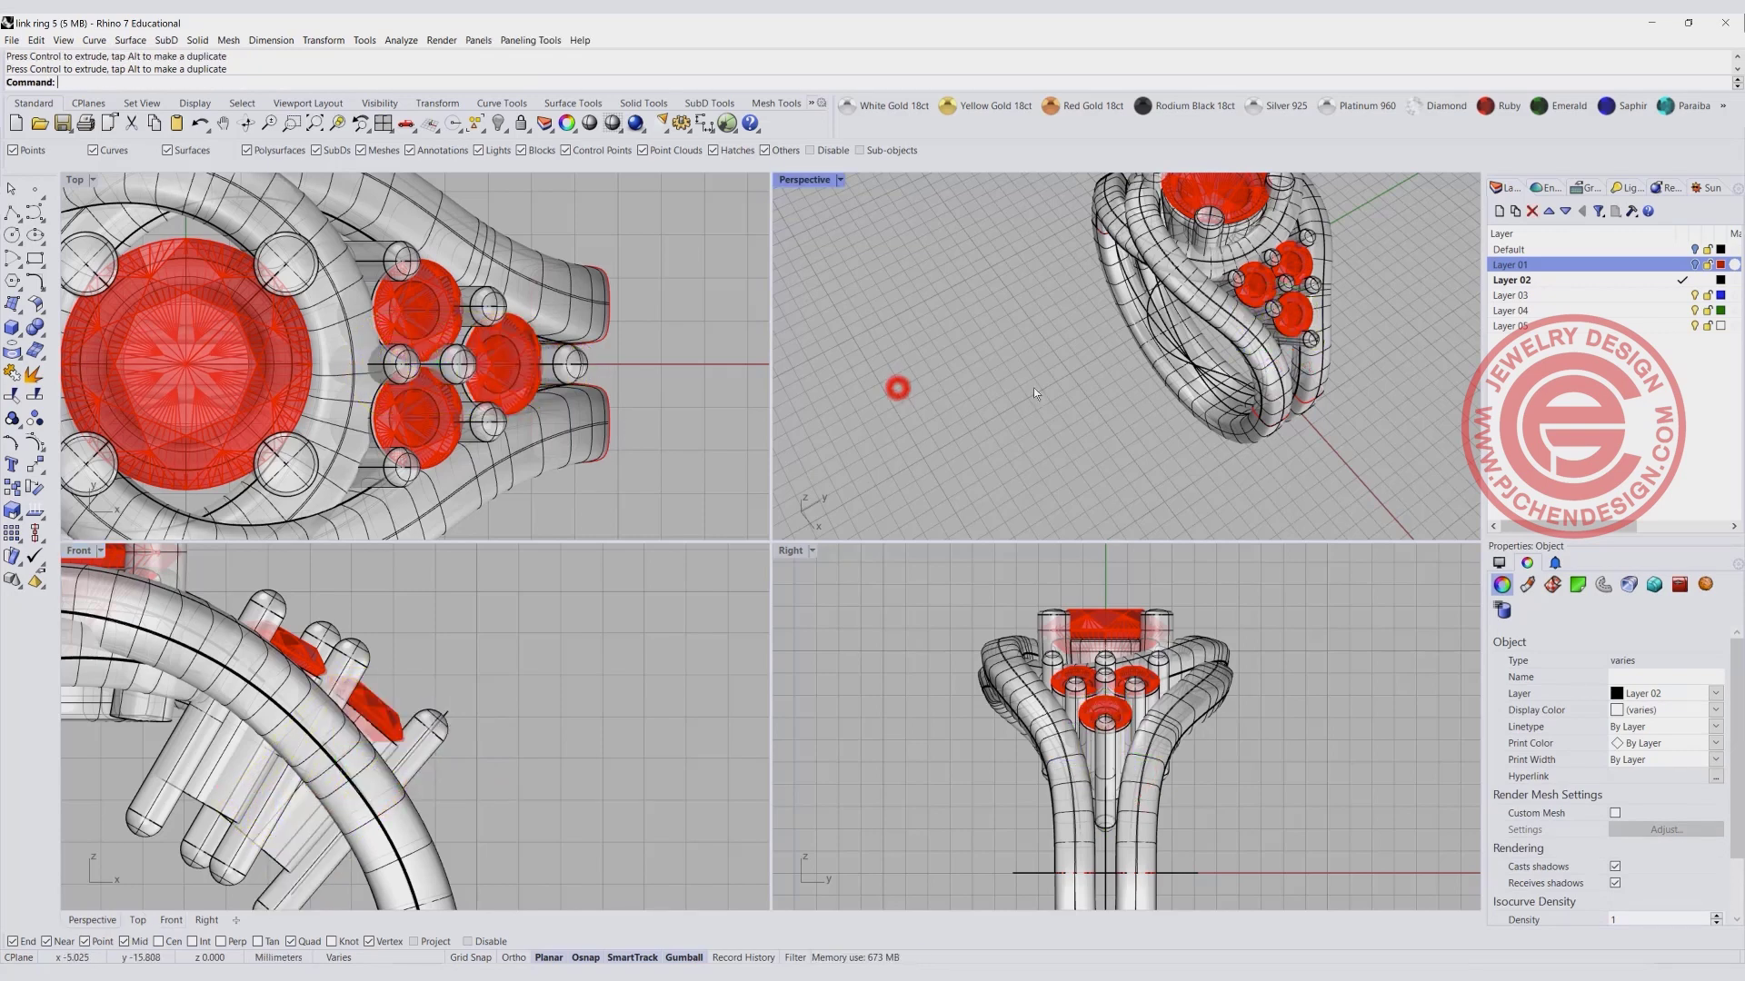
Tilt that side stone and its prongs a further -2.55° and nudge them down onto the shank.
{"action": "right_click_drag", "start_coordinate": [1204, 383], "coordinate": [1133, 382]}
{"action": "scroll", "coordinate": [1224, 382], "scroll_direction": "up", "scroll_amount": 5}
{"action": "right_click_drag", "start_coordinate": [1281, 411], "coordinate": [761, 545]}
{"action": "left_click_drag", "start_coordinate": [475, 751], "coordinate": [358, 772]}
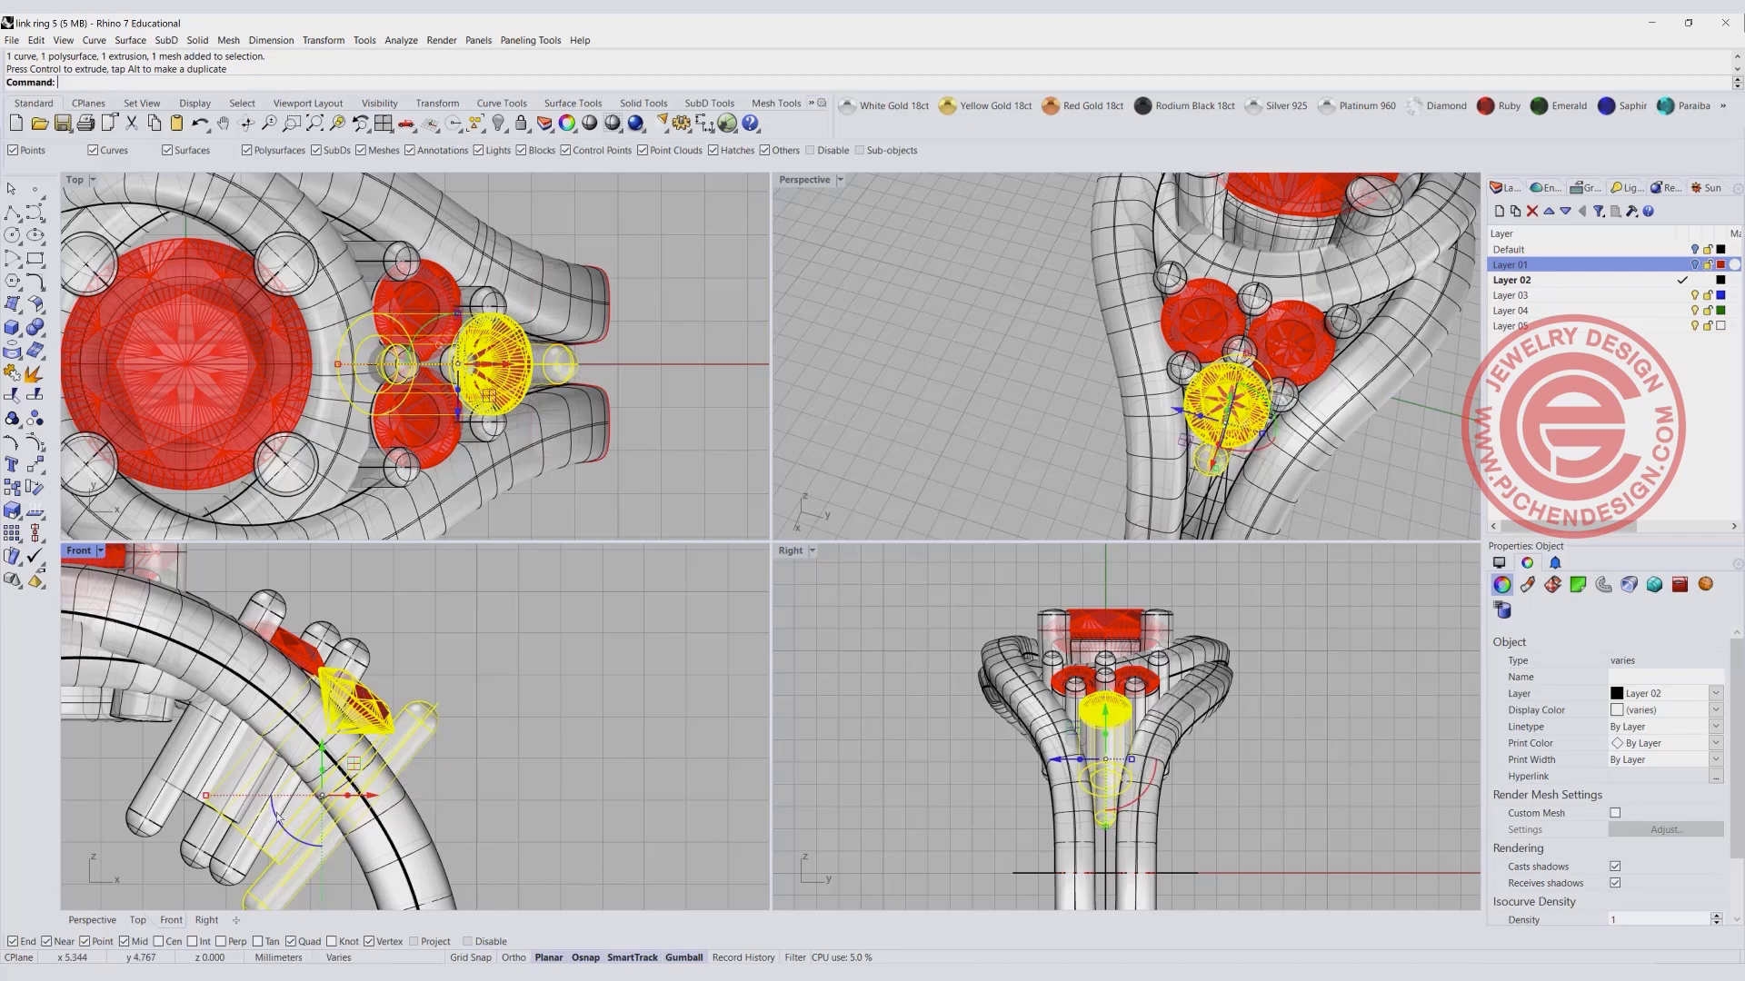
{"action": "left_click_drag", "start_coordinate": [279, 819], "coordinate": [296, 806]}
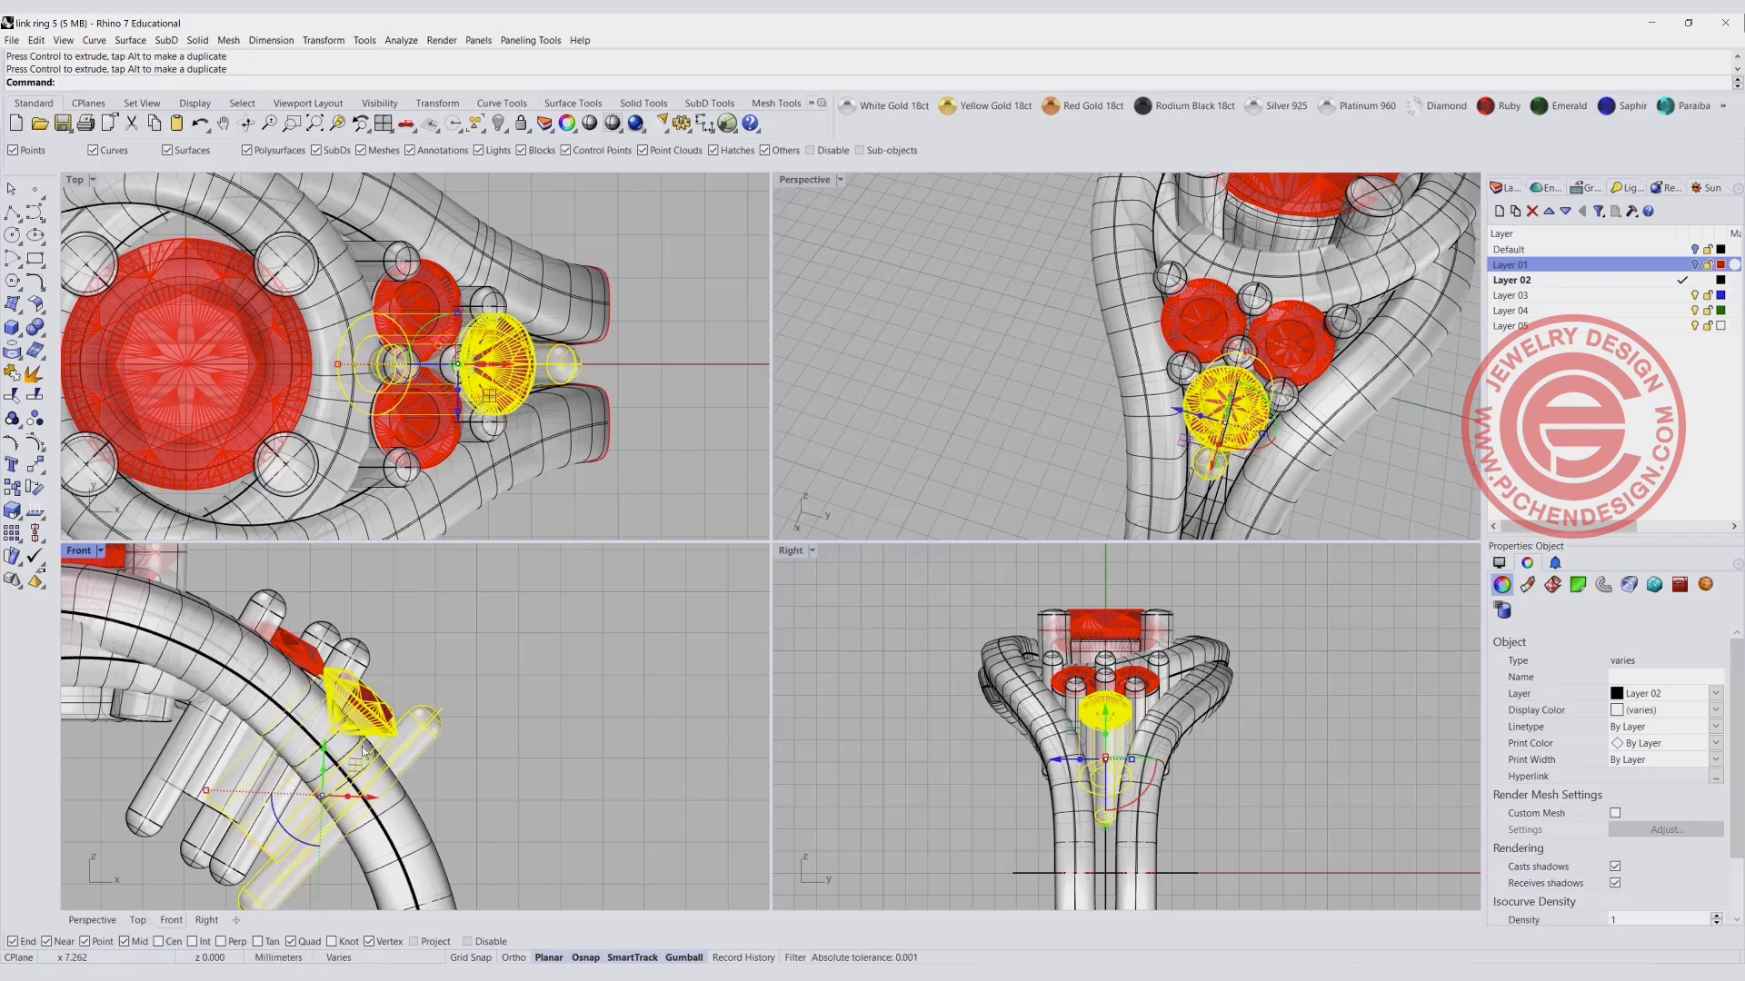
{"action": "left_click_drag", "start_coordinate": [364, 751], "coordinate": [354, 768]}
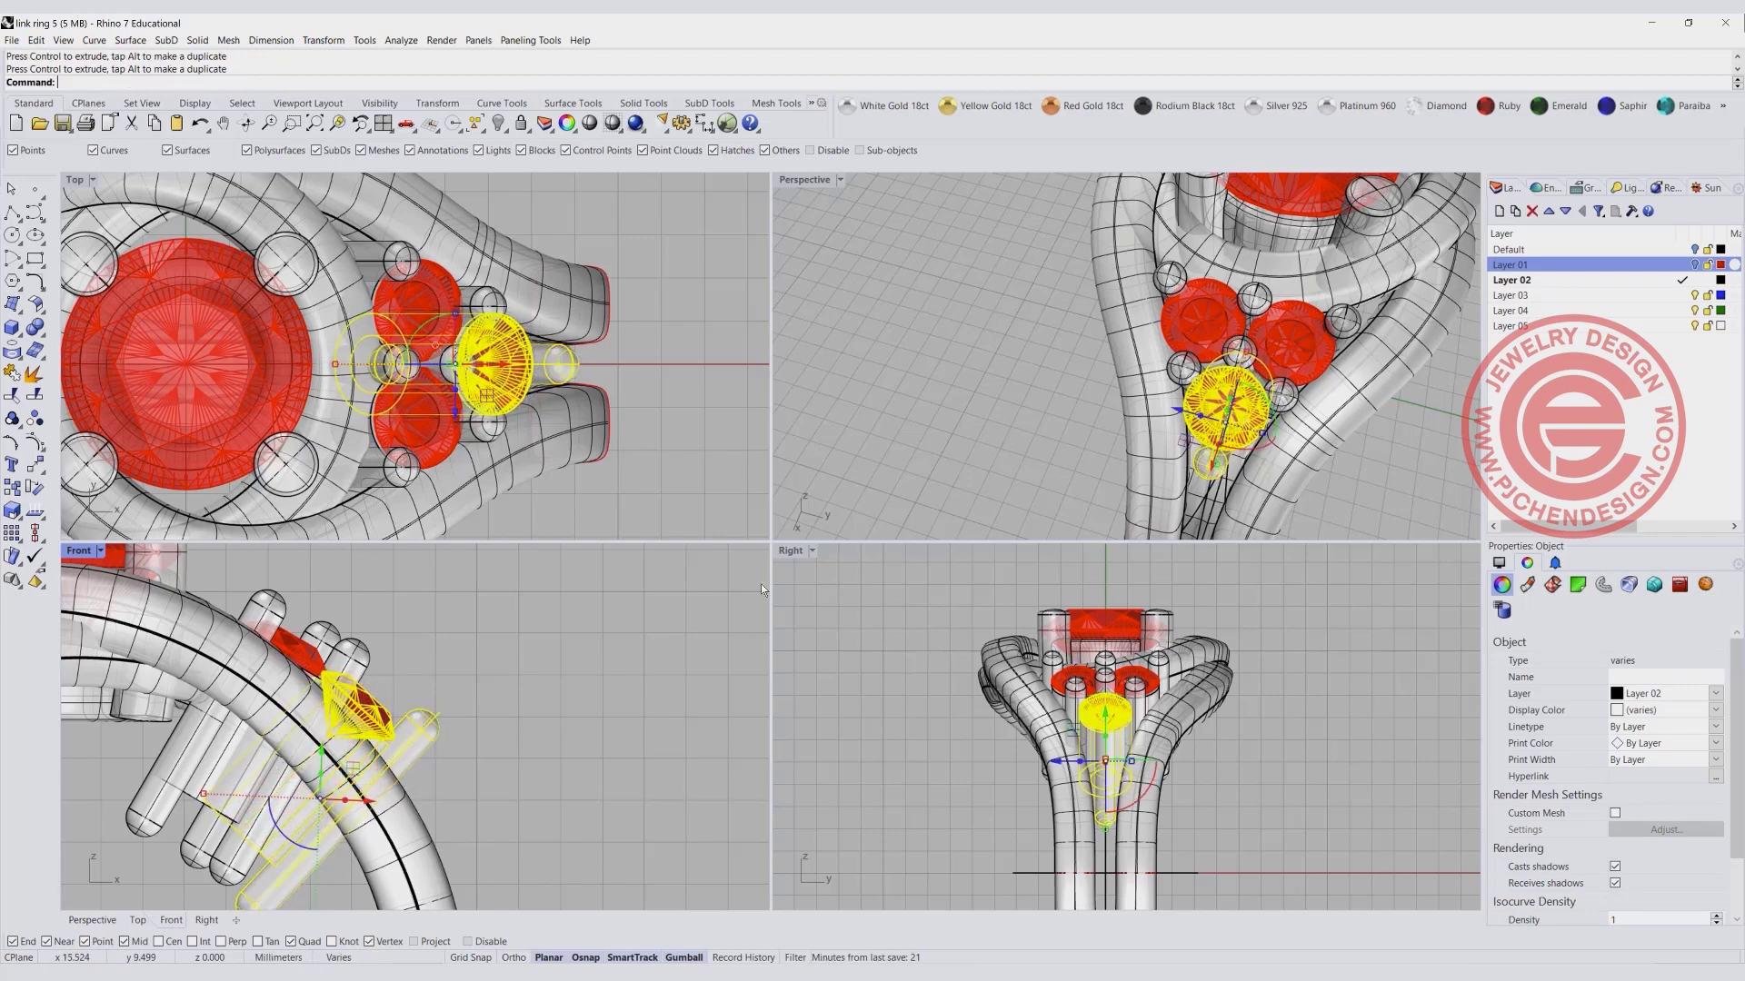
{"action": "left_click", "coordinate": [1009, 427]}
Orbit to inspect the three small gems and select the cluster's gems and prongs.
{"action": "right_click_drag", "start_coordinate": [1204, 406], "coordinate": [1163, 371]}
{"action": "scroll", "coordinate": [1192, 385], "scroll_direction": "up", "scroll_amount": 2}
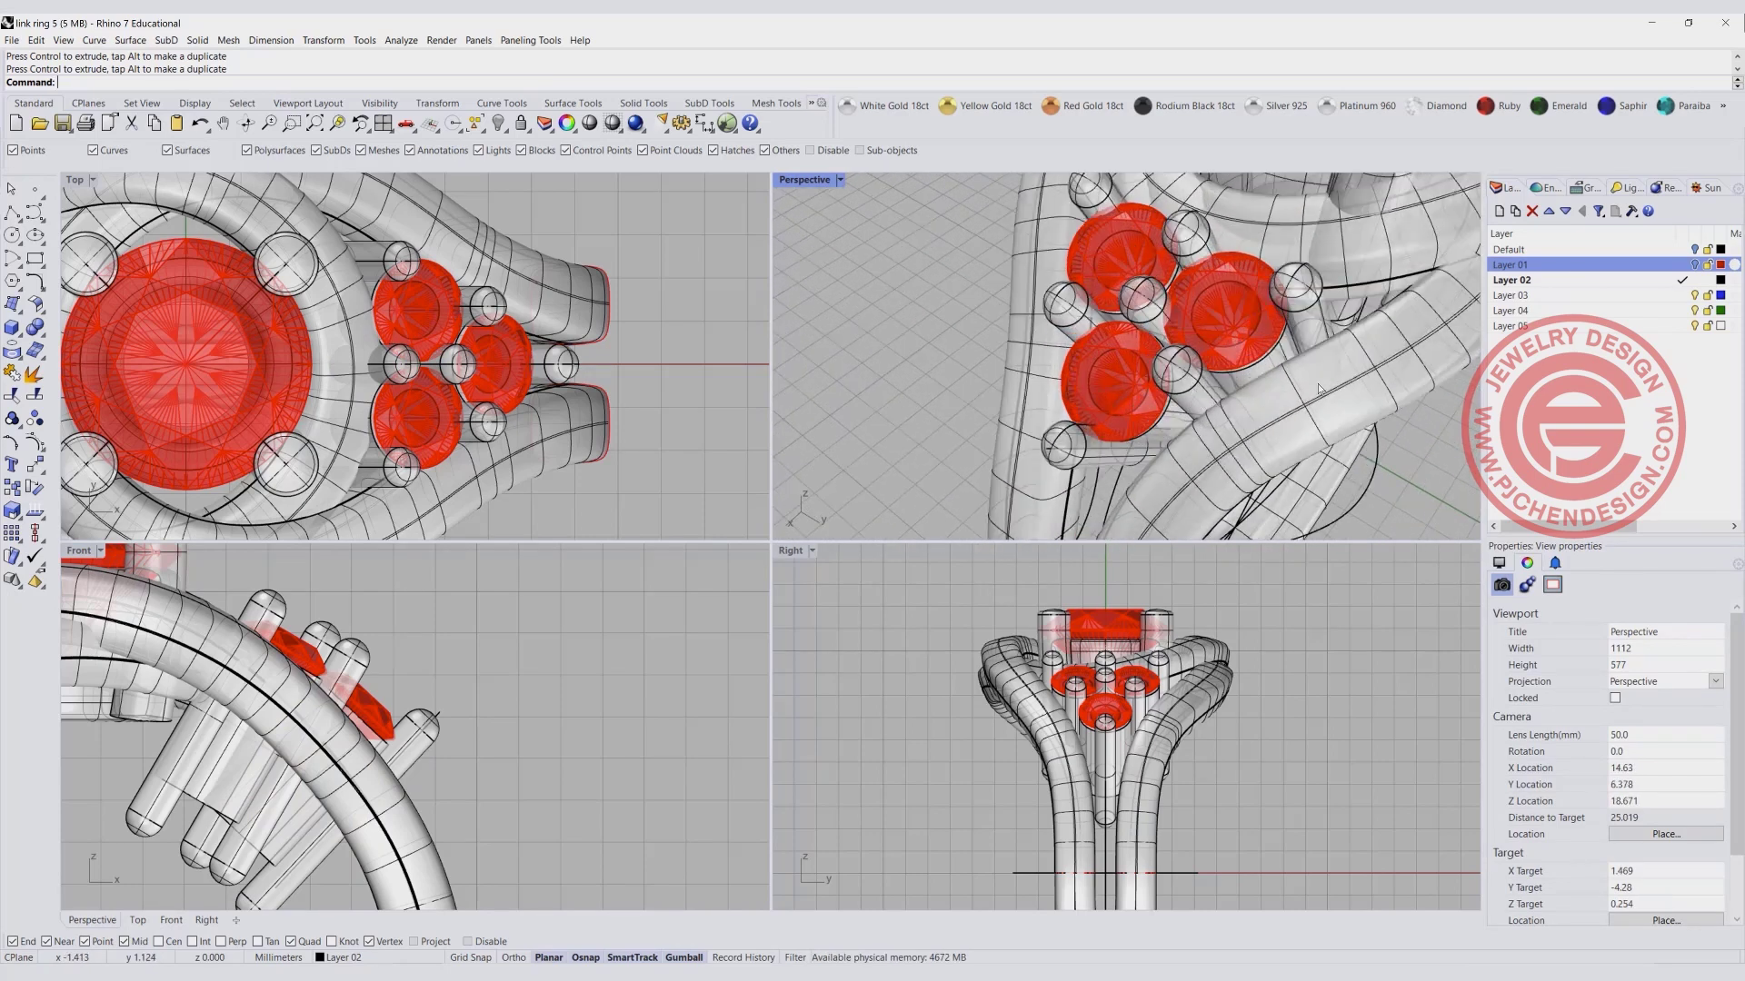
{"action": "right_click_drag", "start_coordinate": [1319, 389], "coordinate": [1100, 444]}
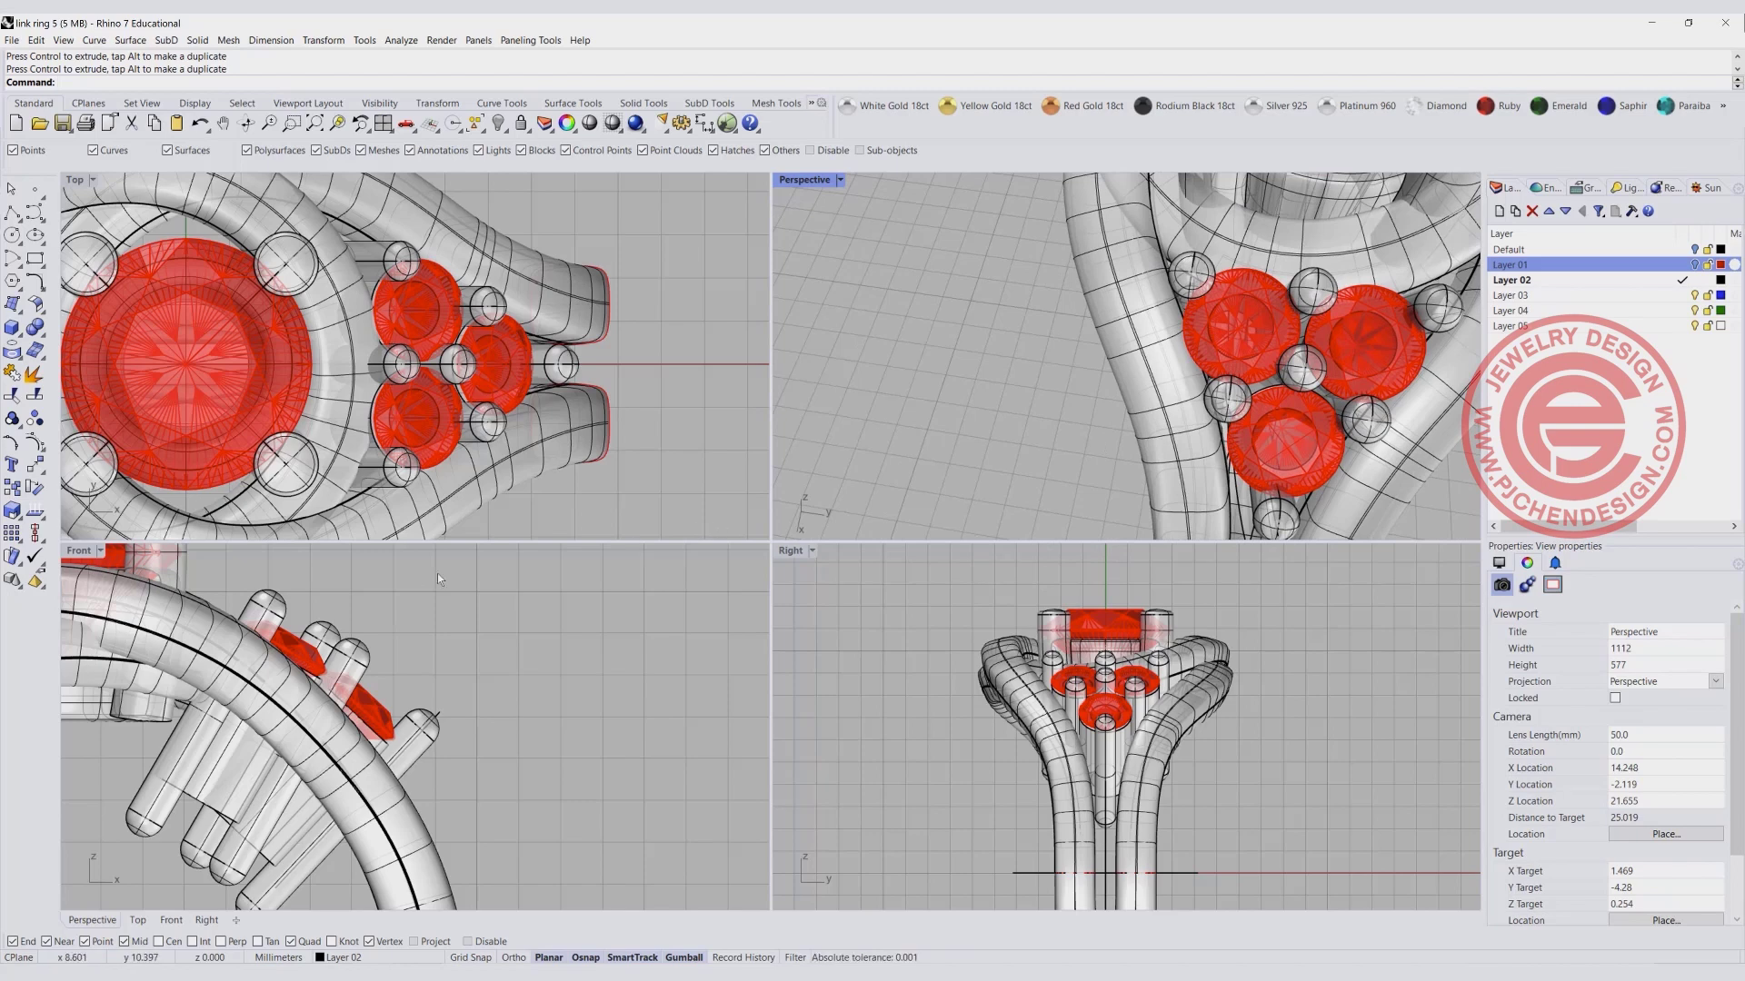
{"action": "scroll", "coordinate": [575, 338], "scroll_direction": "down", "scroll_amount": 5}
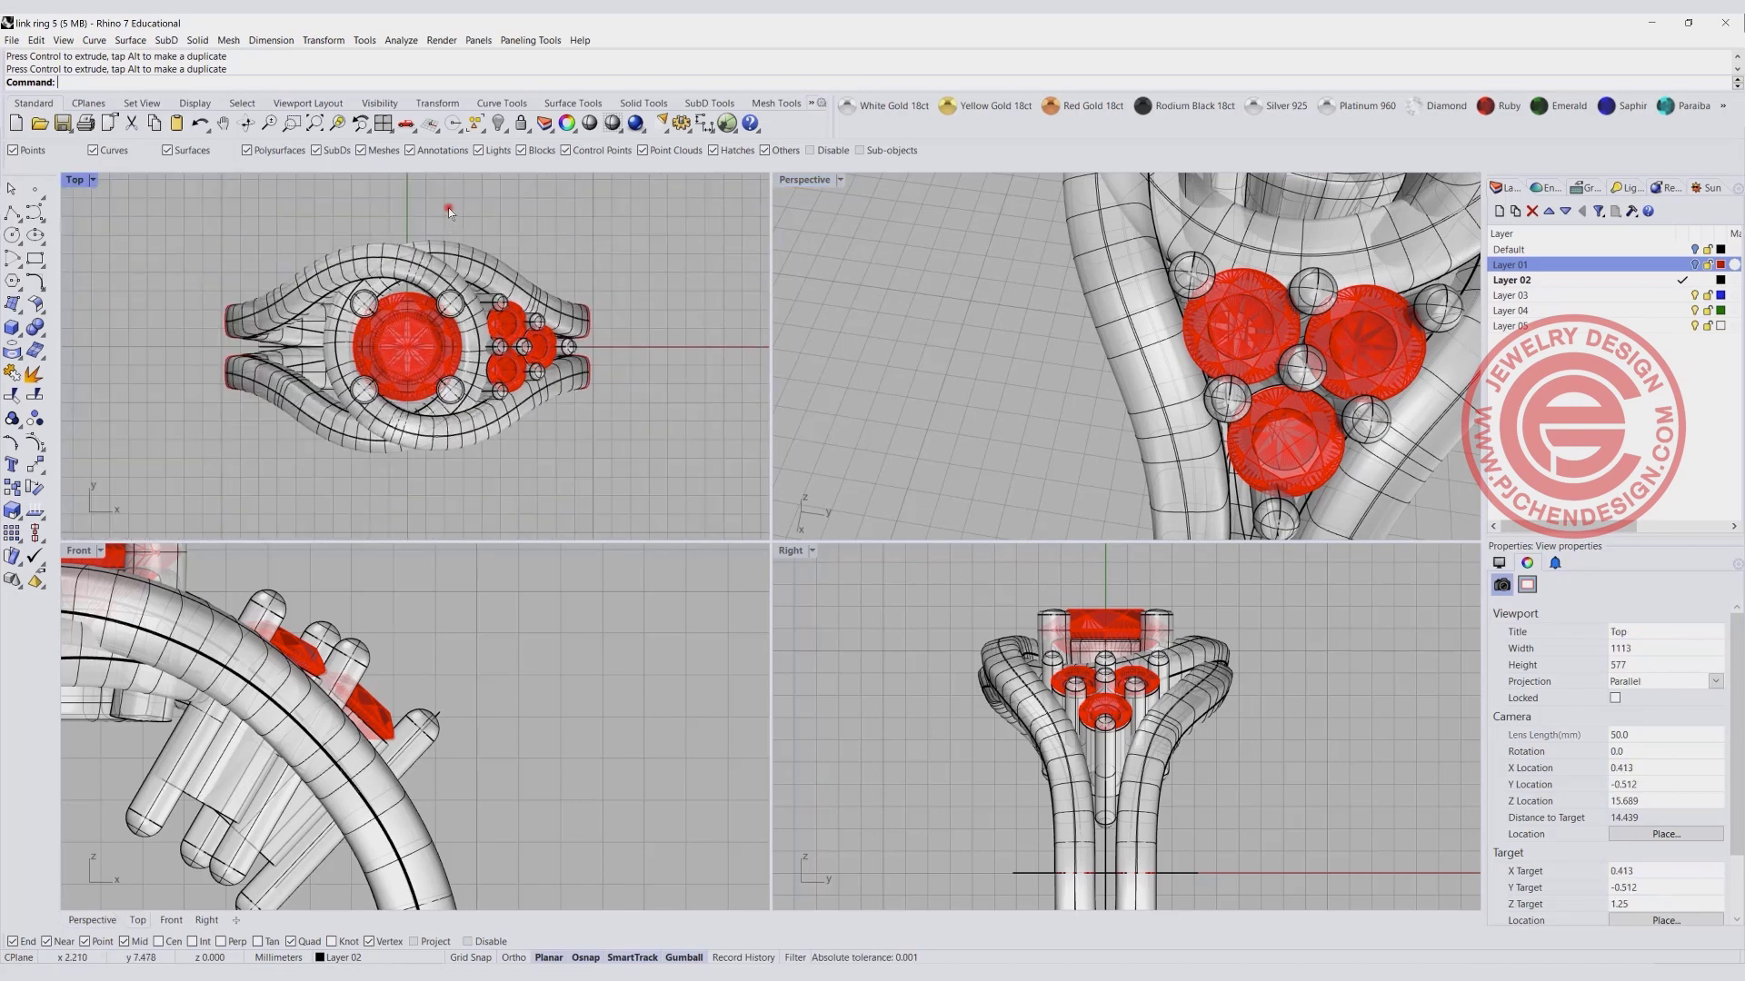
{"action": "left_click_drag", "start_coordinate": [449, 207], "coordinate": [631, 467]}
Boolean-union the cluster's prongs and cups into a single solid.
{"action": "left_click", "coordinate": [631, 466]}
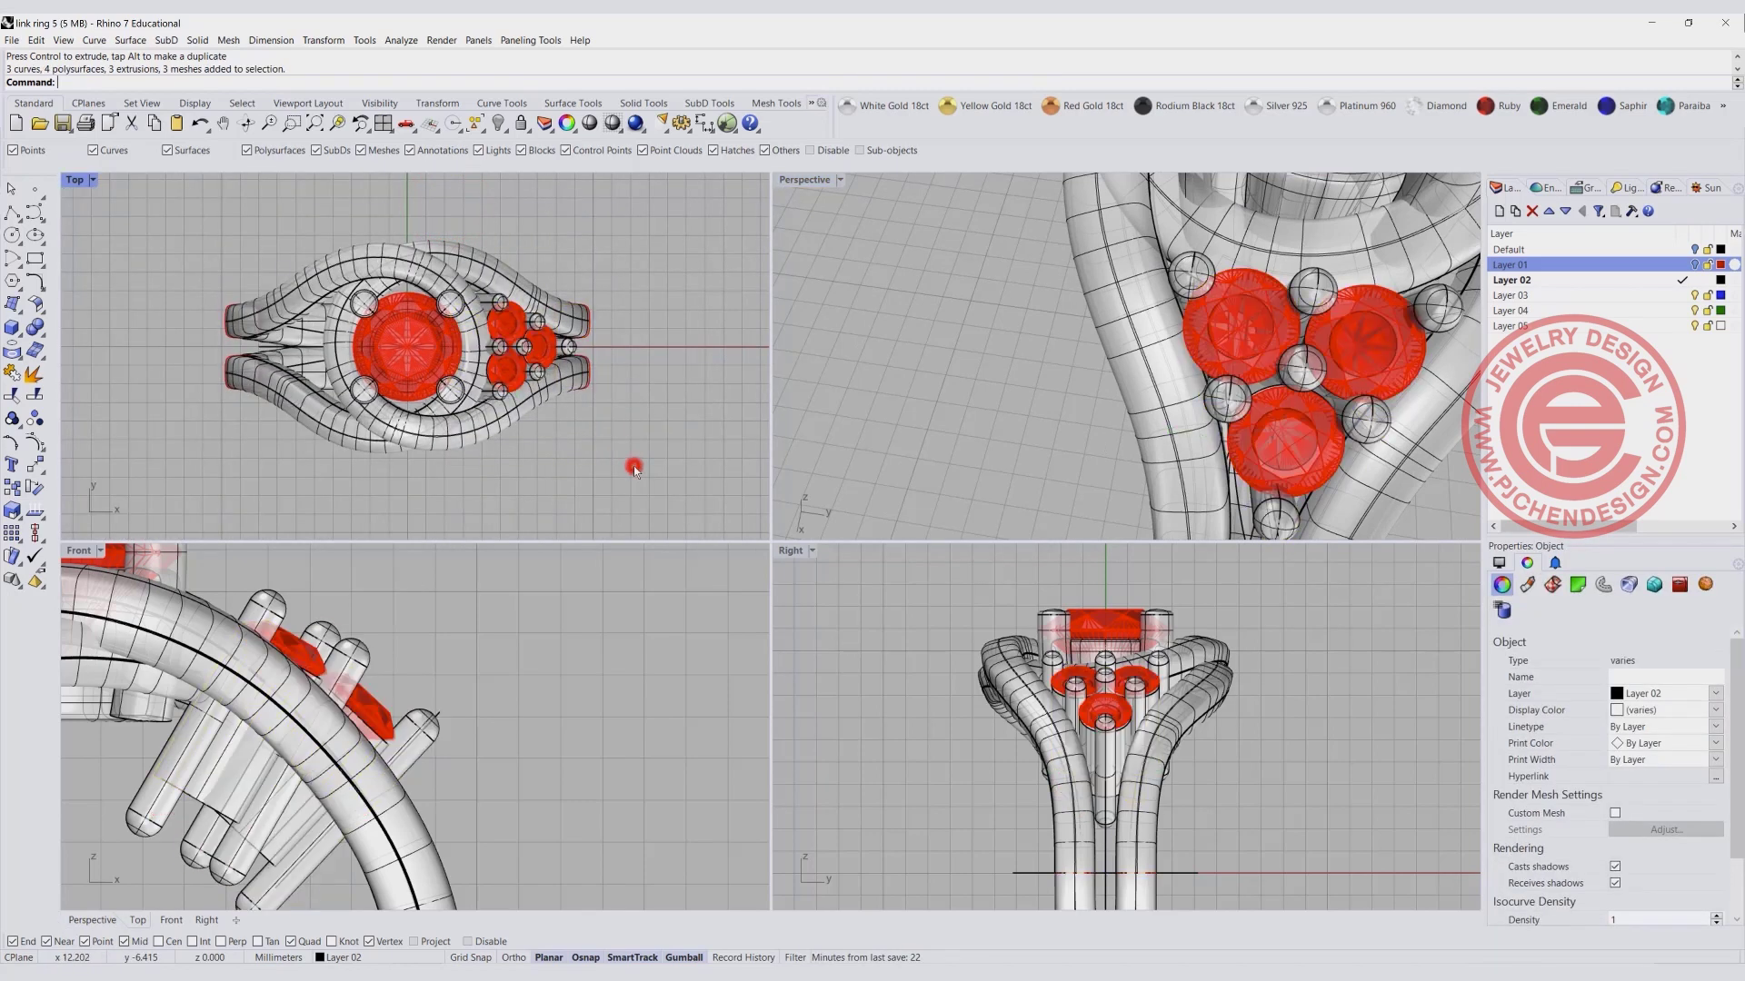
{"action": "scroll", "coordinate": [432, 676], "scroll_direction": "down", "scroll_amount": 5}
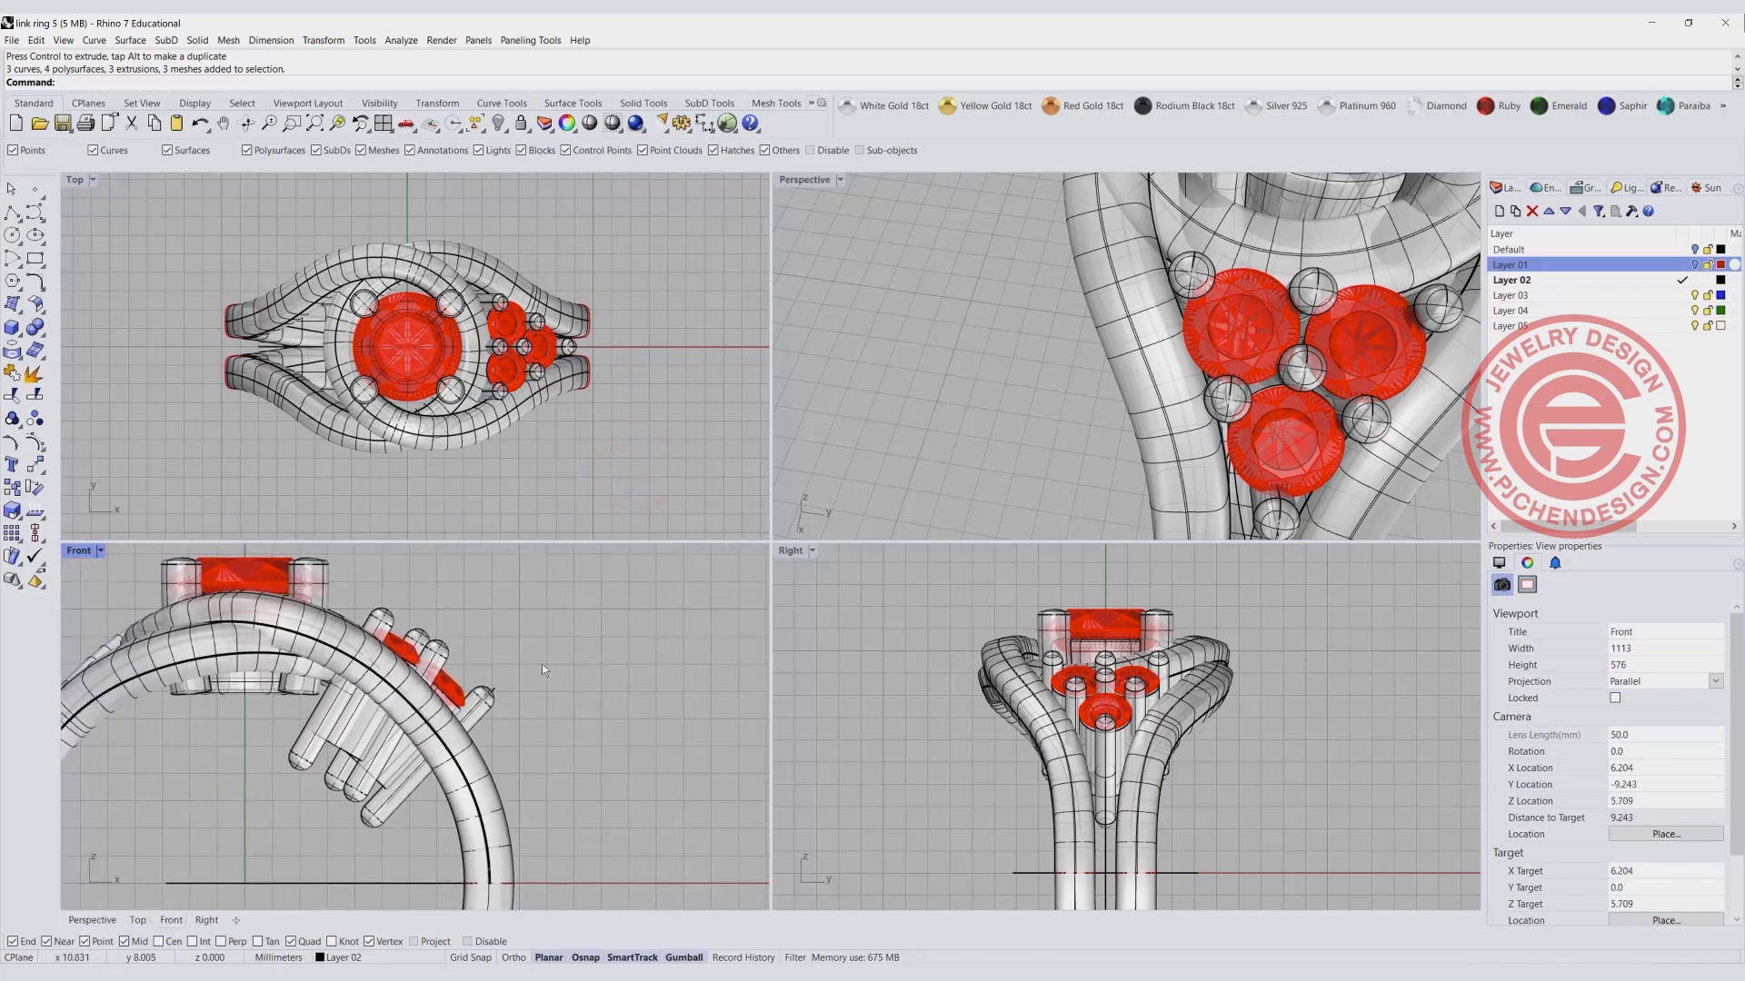
{"action": "scroll", "coordinate": [428, 783], "scroll_direction": "down", "scroll_amount": 2}
{"action": "left_click_drag", "start_coordinate": [421, 795], "coordinate": [349, 725]}
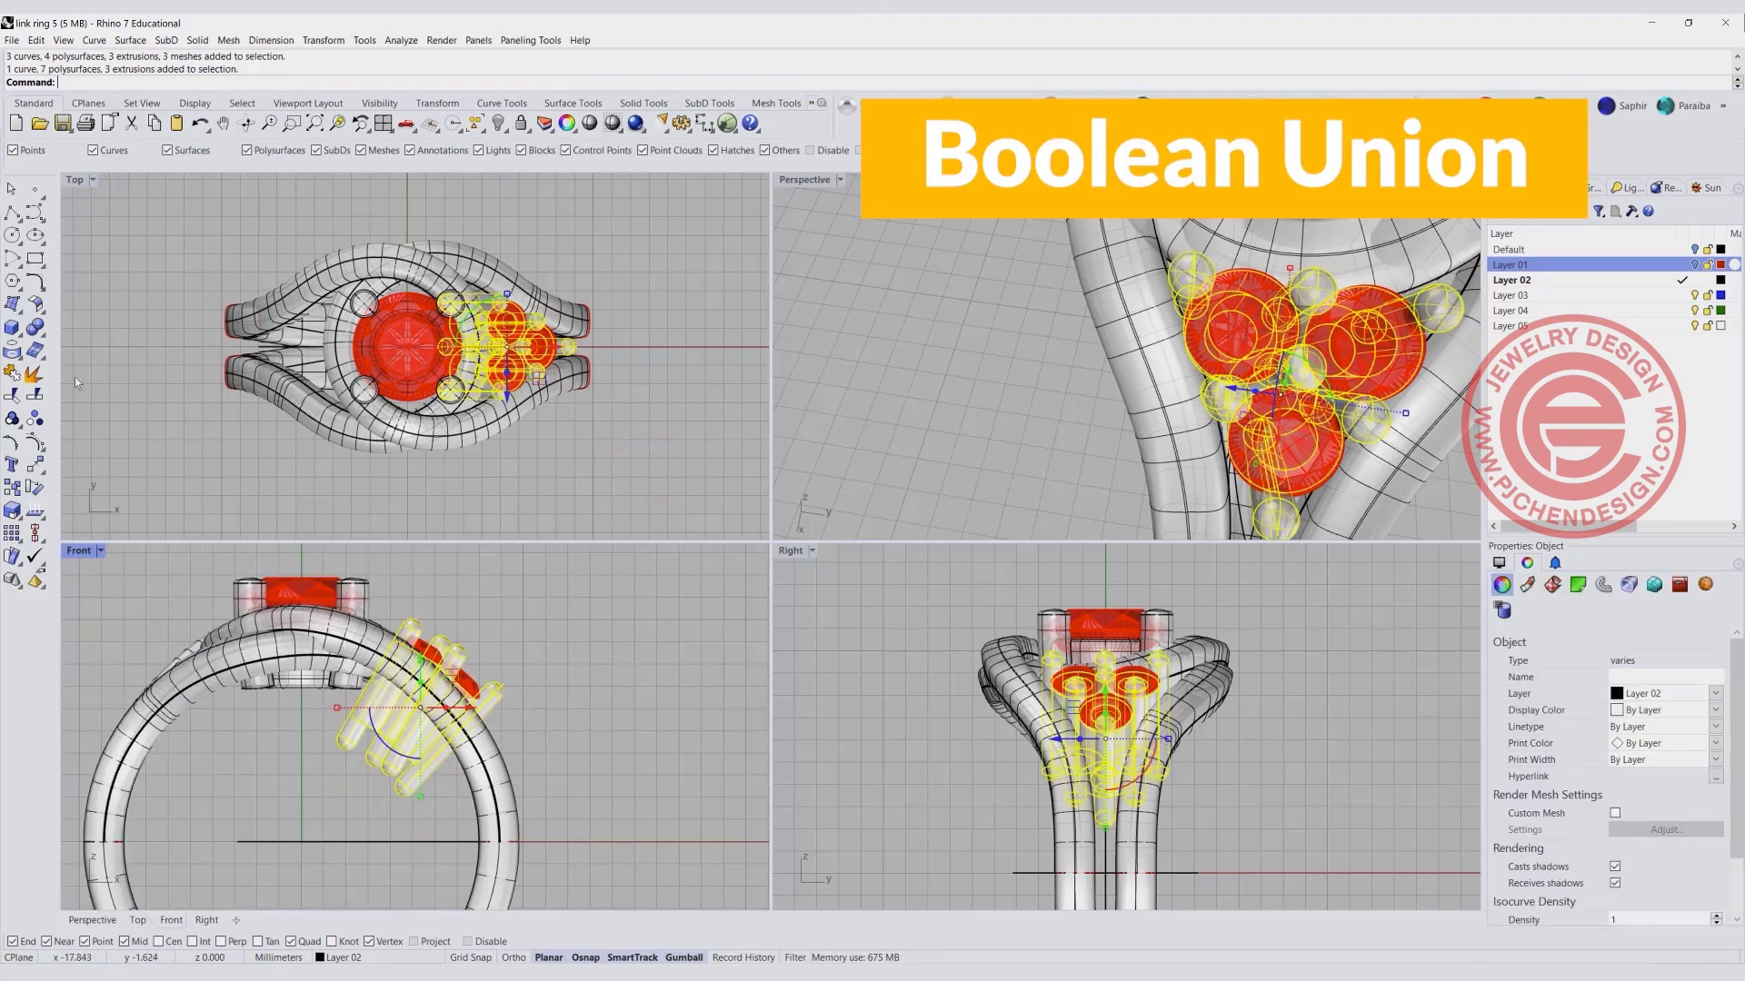
{"action": "left_click", "coordinate": [33, 329]}
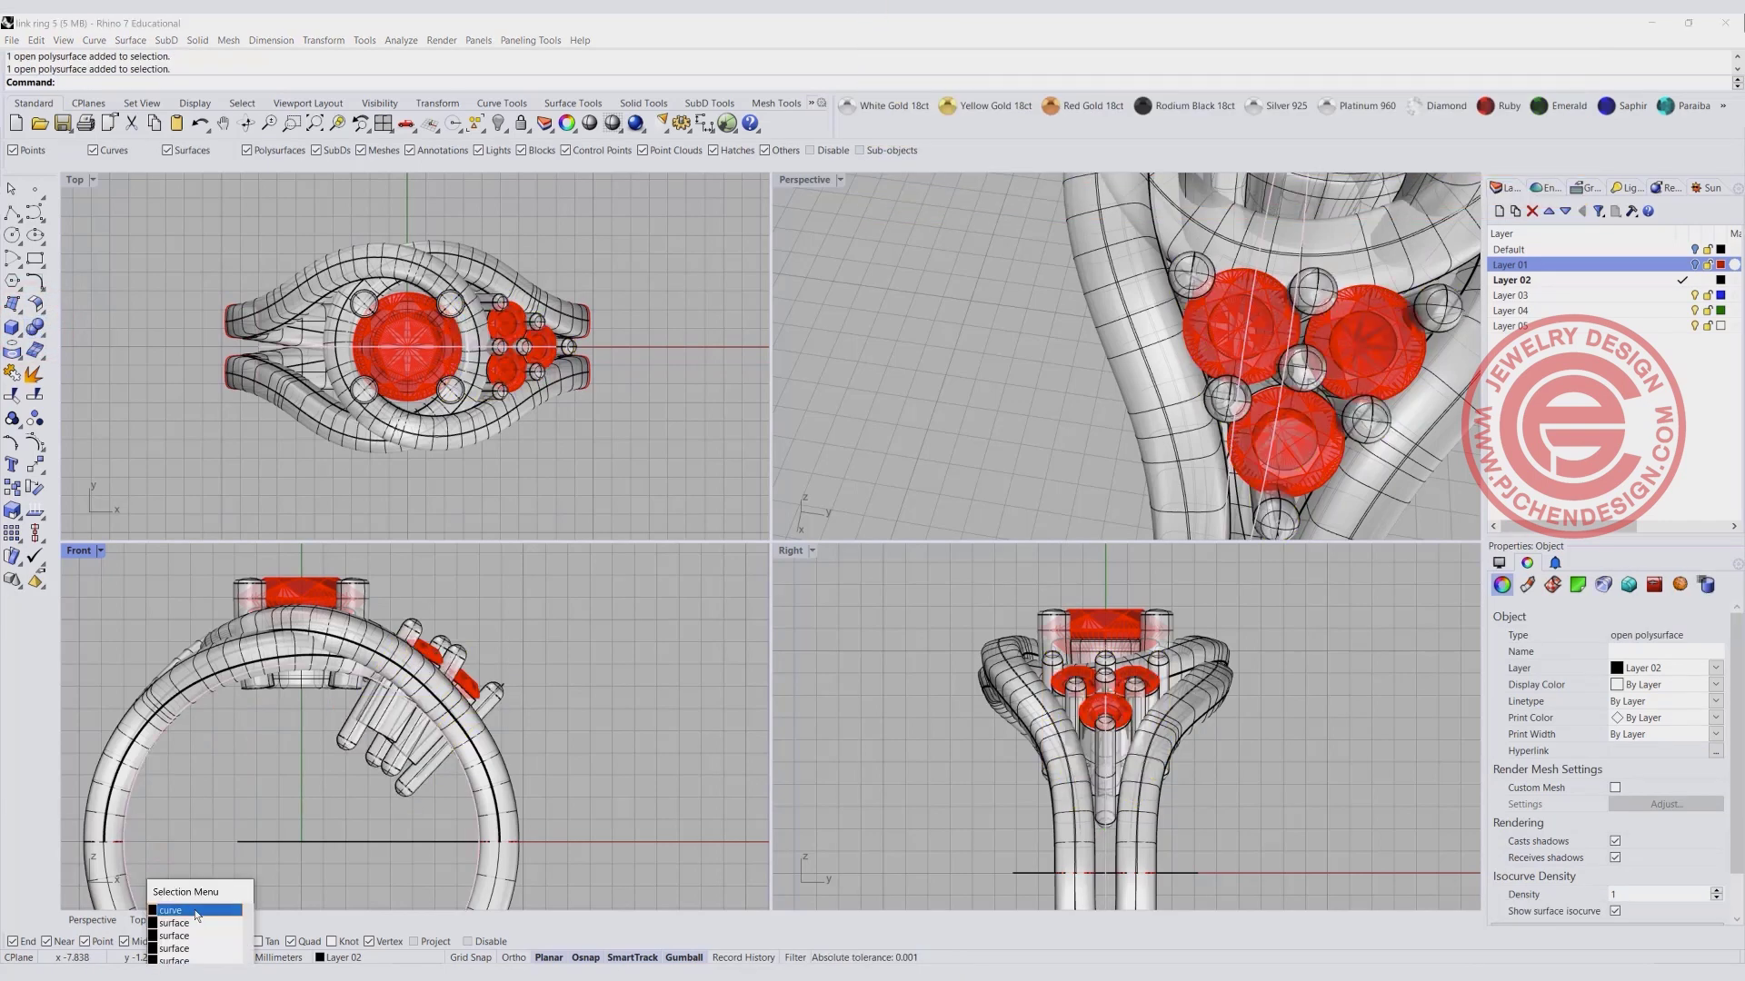
Extrude the ring's inner closed curve straight on both sides into a cutting cylinder.
{"action": "left_click", "coordinate": [194, 909]}
{"action": "scroll", "coordinate": [360, 266], "scroll_direction": "down", "scroll_amount": 2}
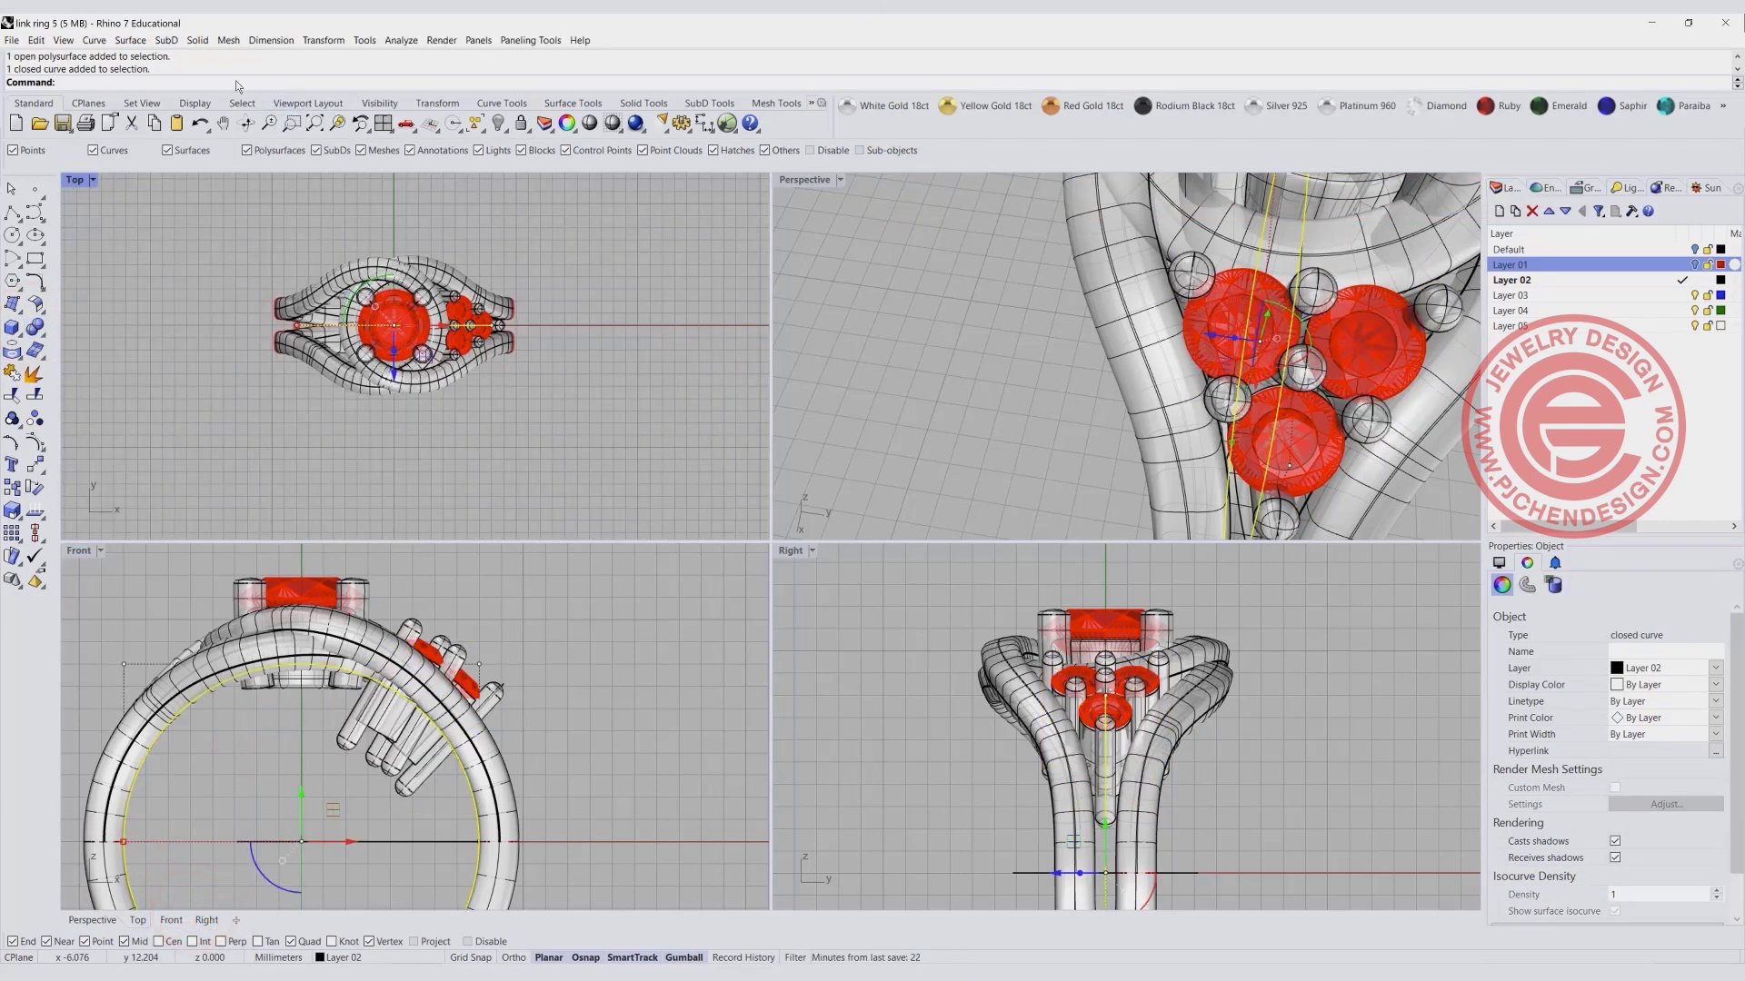
{"action": "left_click", "coordinate": [196, 41]}
{"action": "mouse_move", "coordinate": [273, 284]}
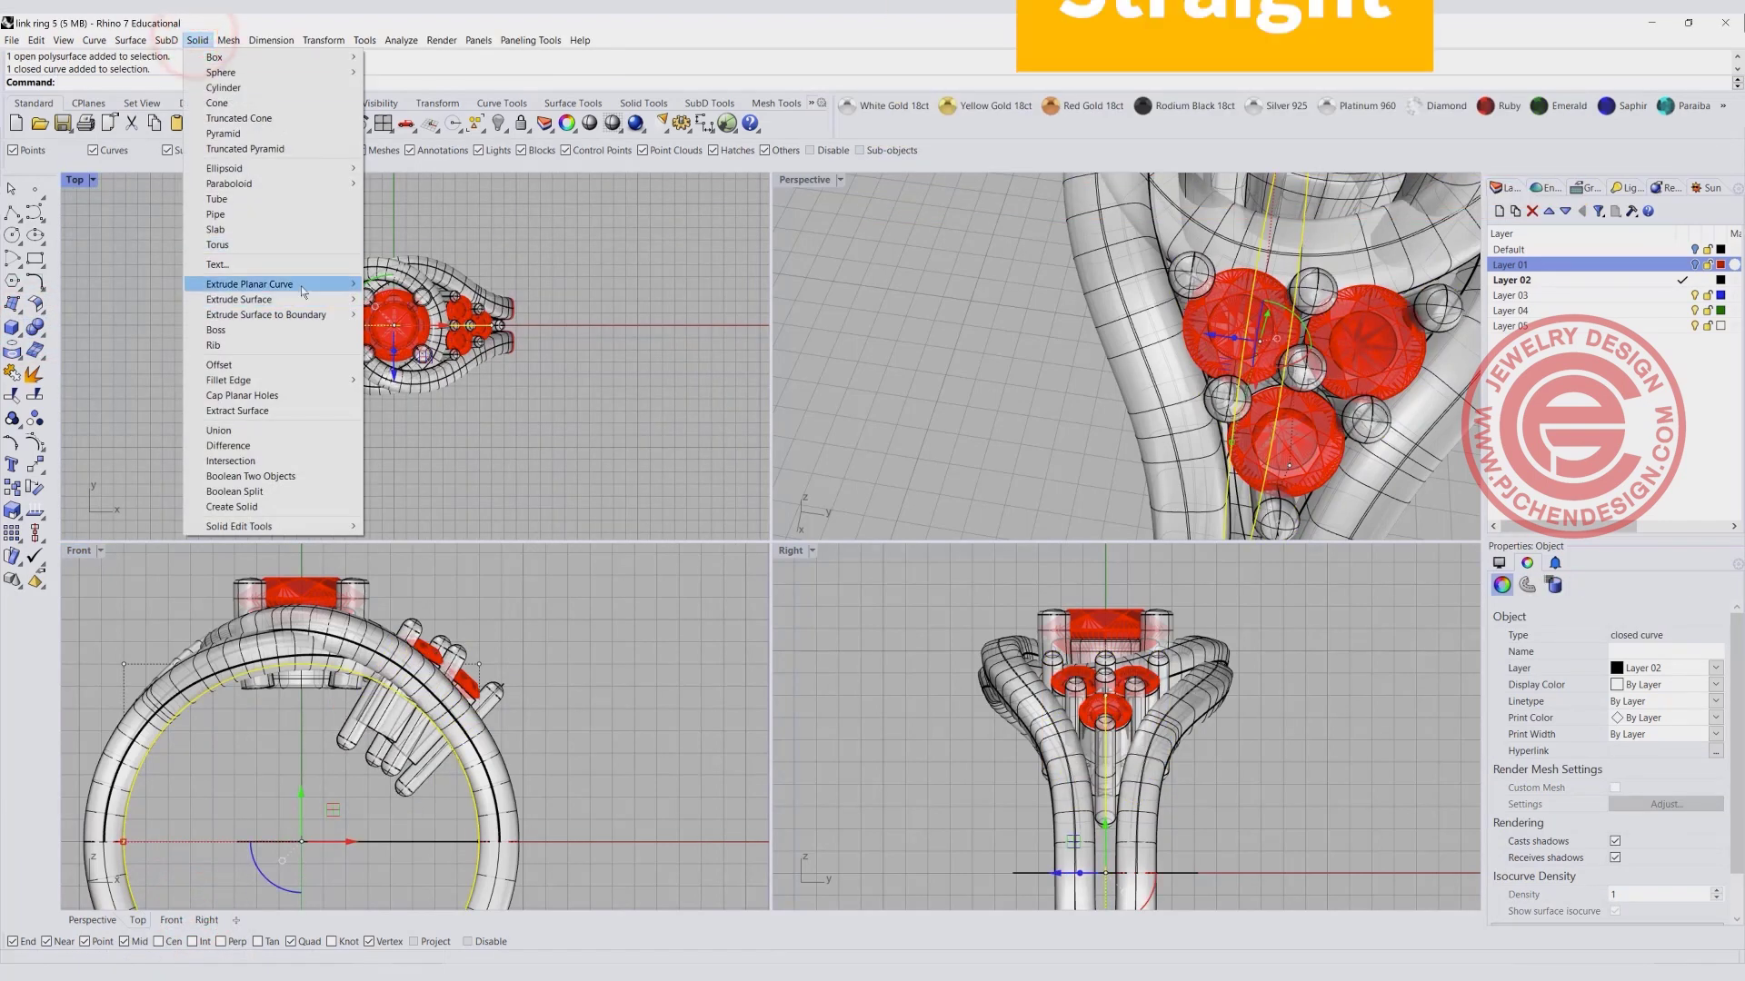
{"action": "left_click", "coordinate": [400, 285]}
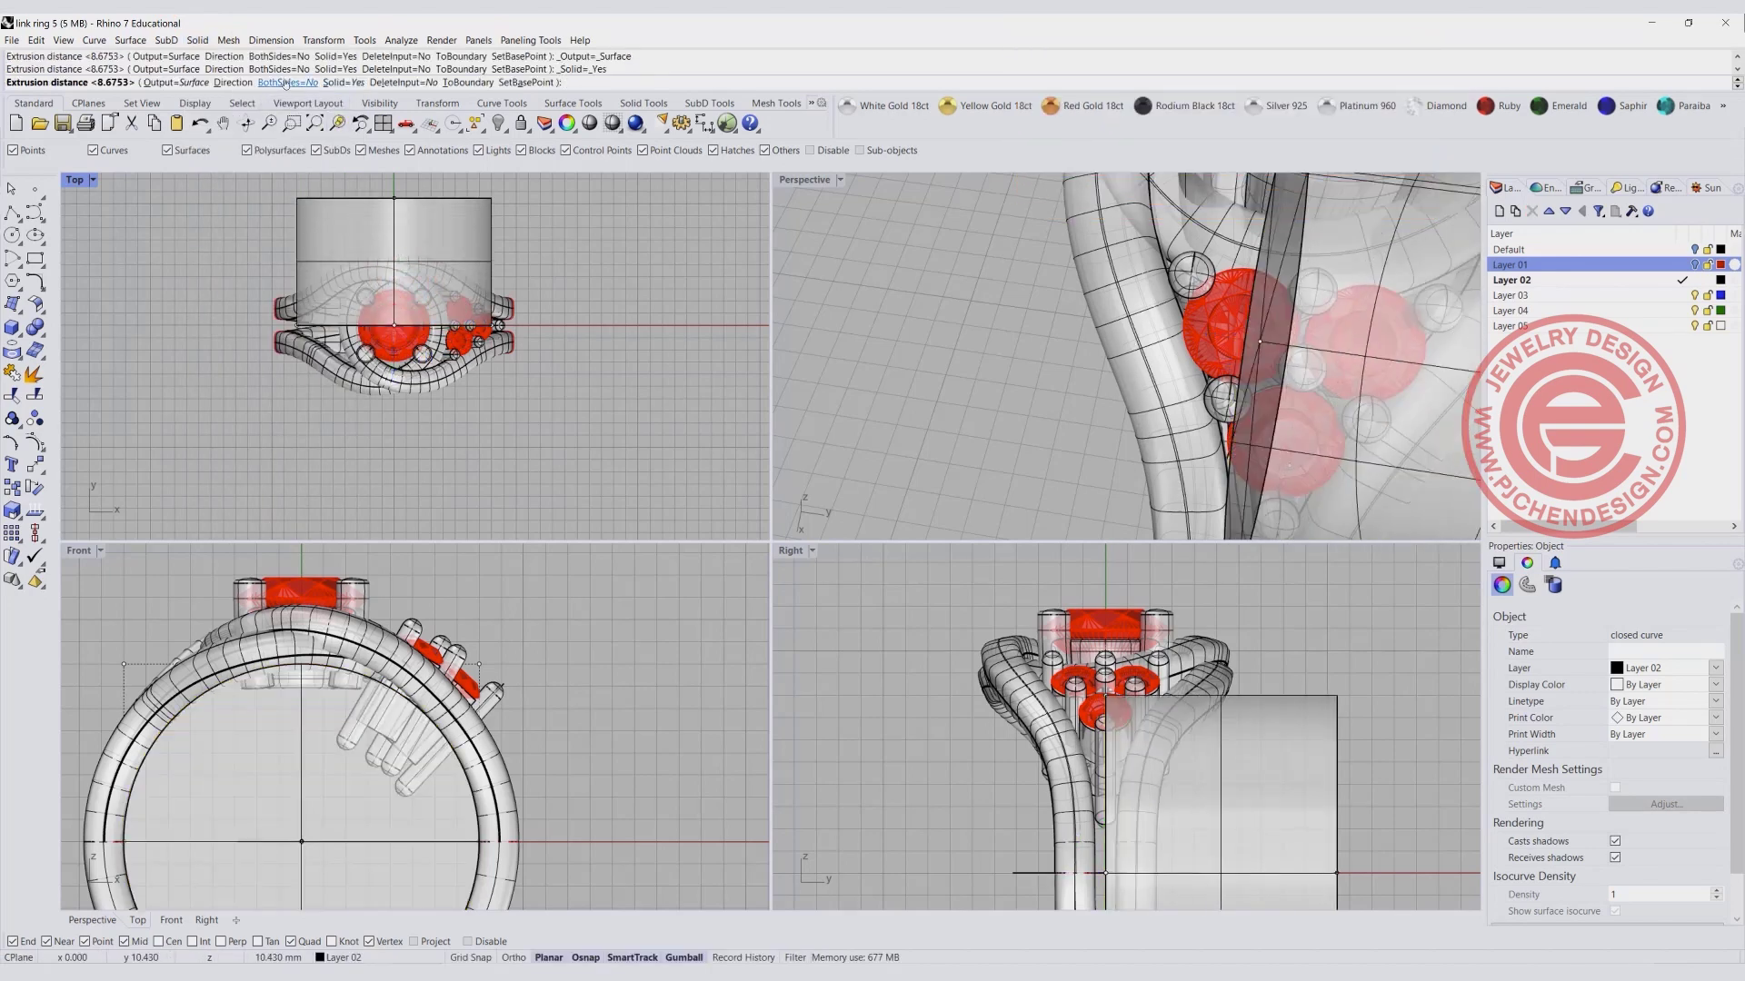
{"action": "left_click", "coordinate": [286, 83]}
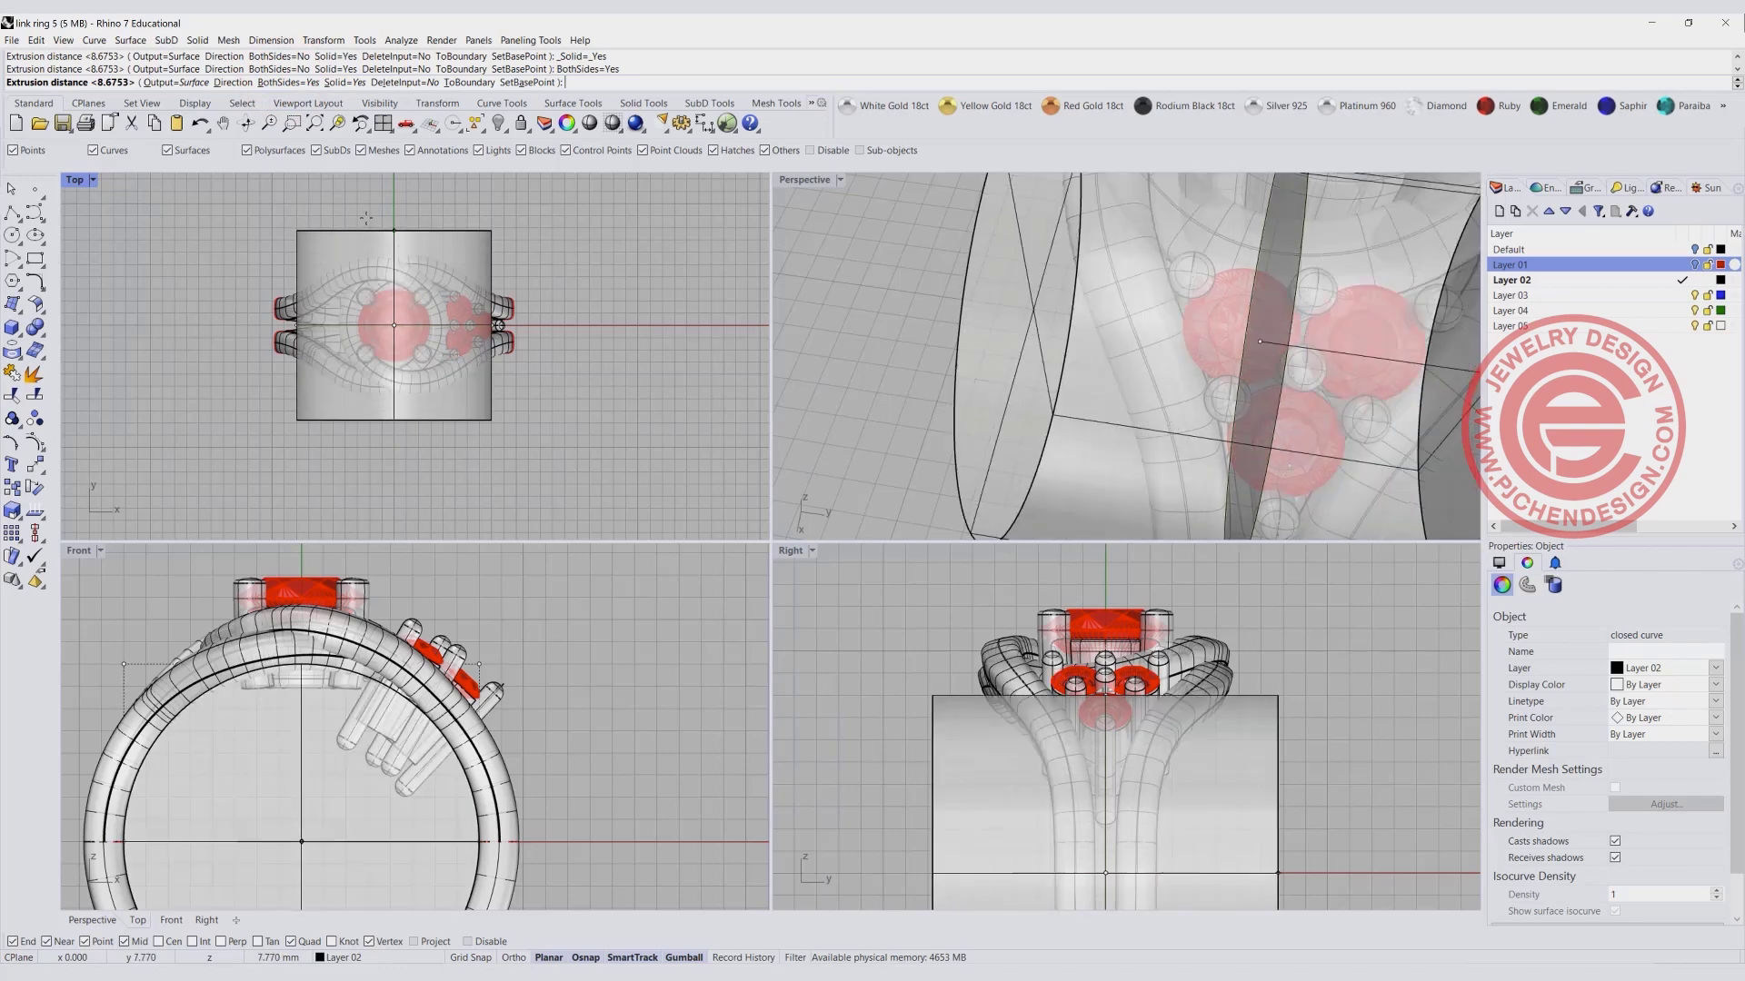
{"action": "left_click", "coordinate": [368, 198]}
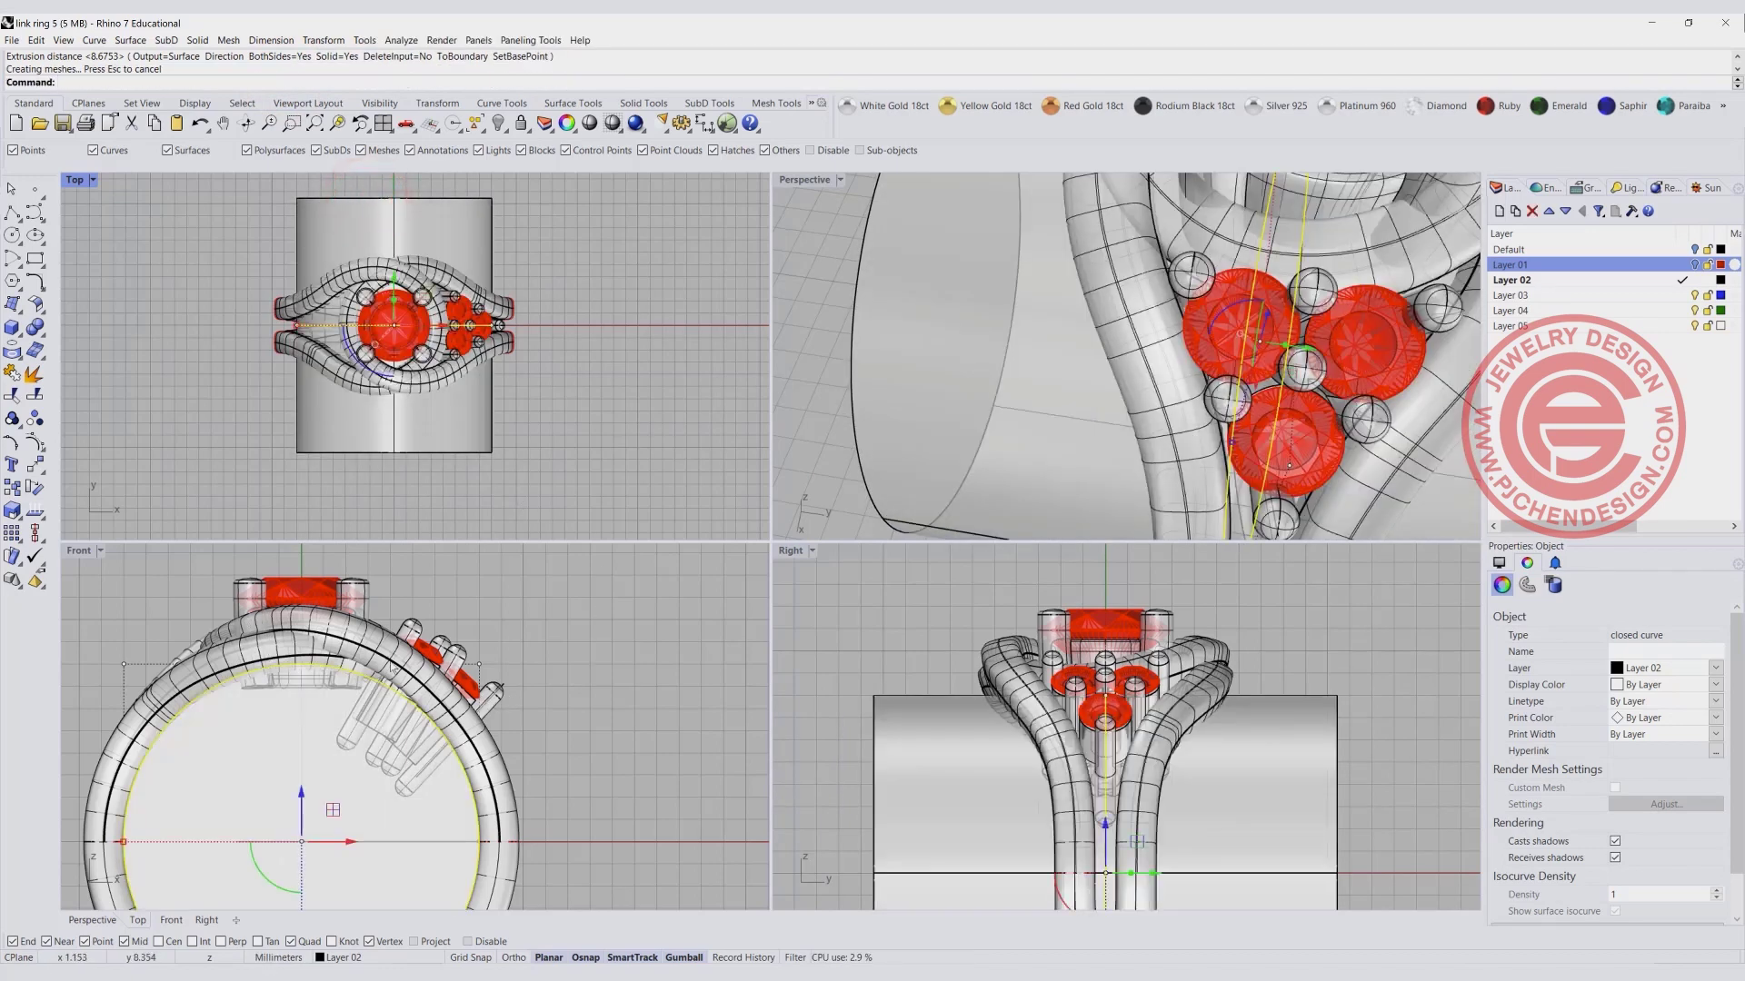
{"action": "left_click", "coordinate": [620, 688]}
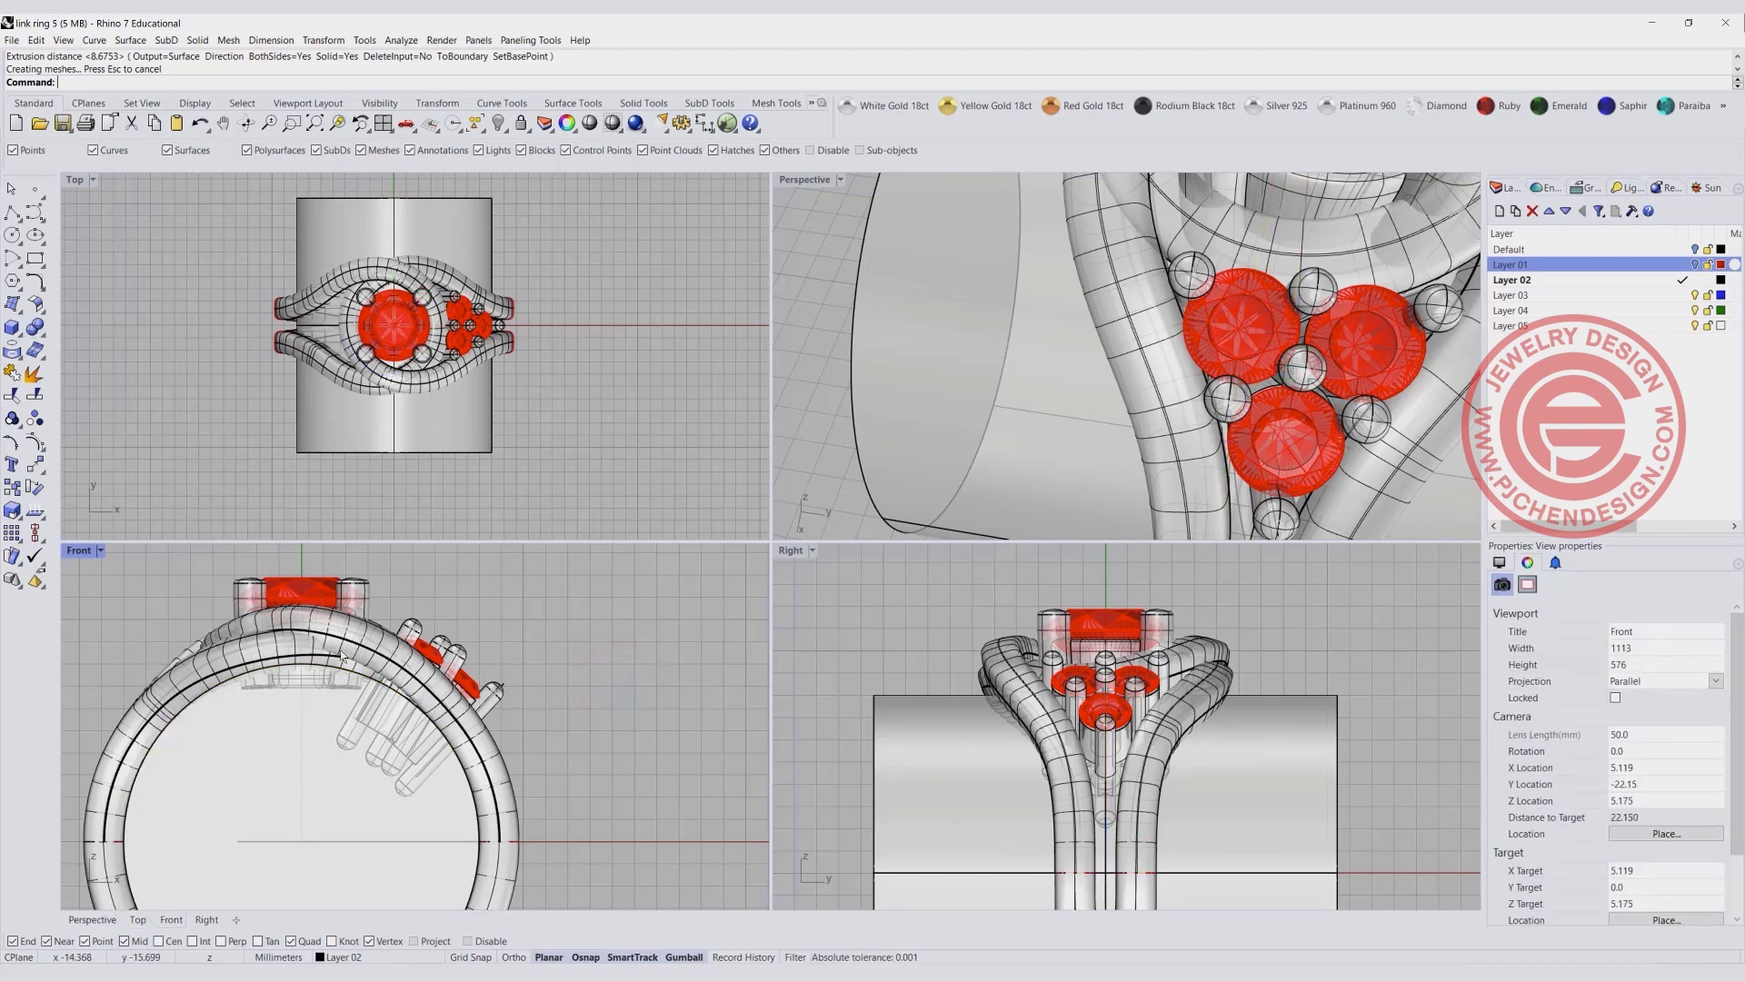
Subtract the inner cylinder from the prongs and centre head, trimming everything inside the finger hole.
{"action": "left_click", "coordinate": [37, 329]}
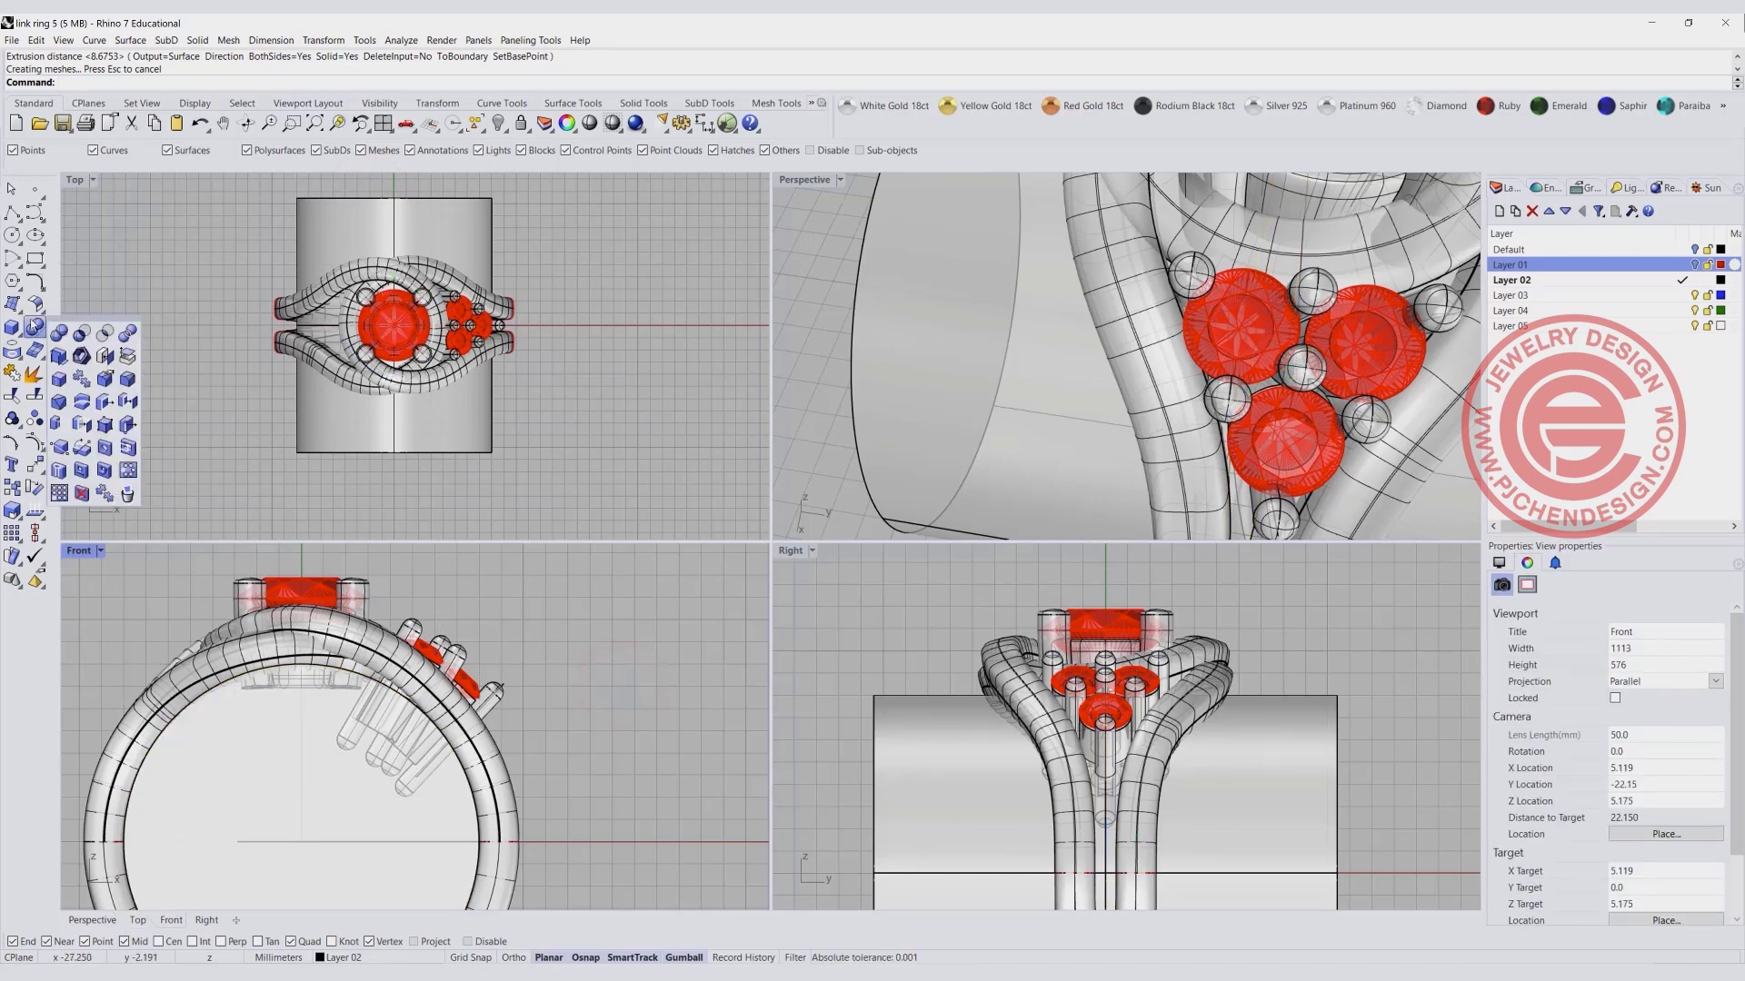
{"action": "left_click", "coordinate": [80, 334]}
{"action": "left_click", "coordinate": [499, 695]}
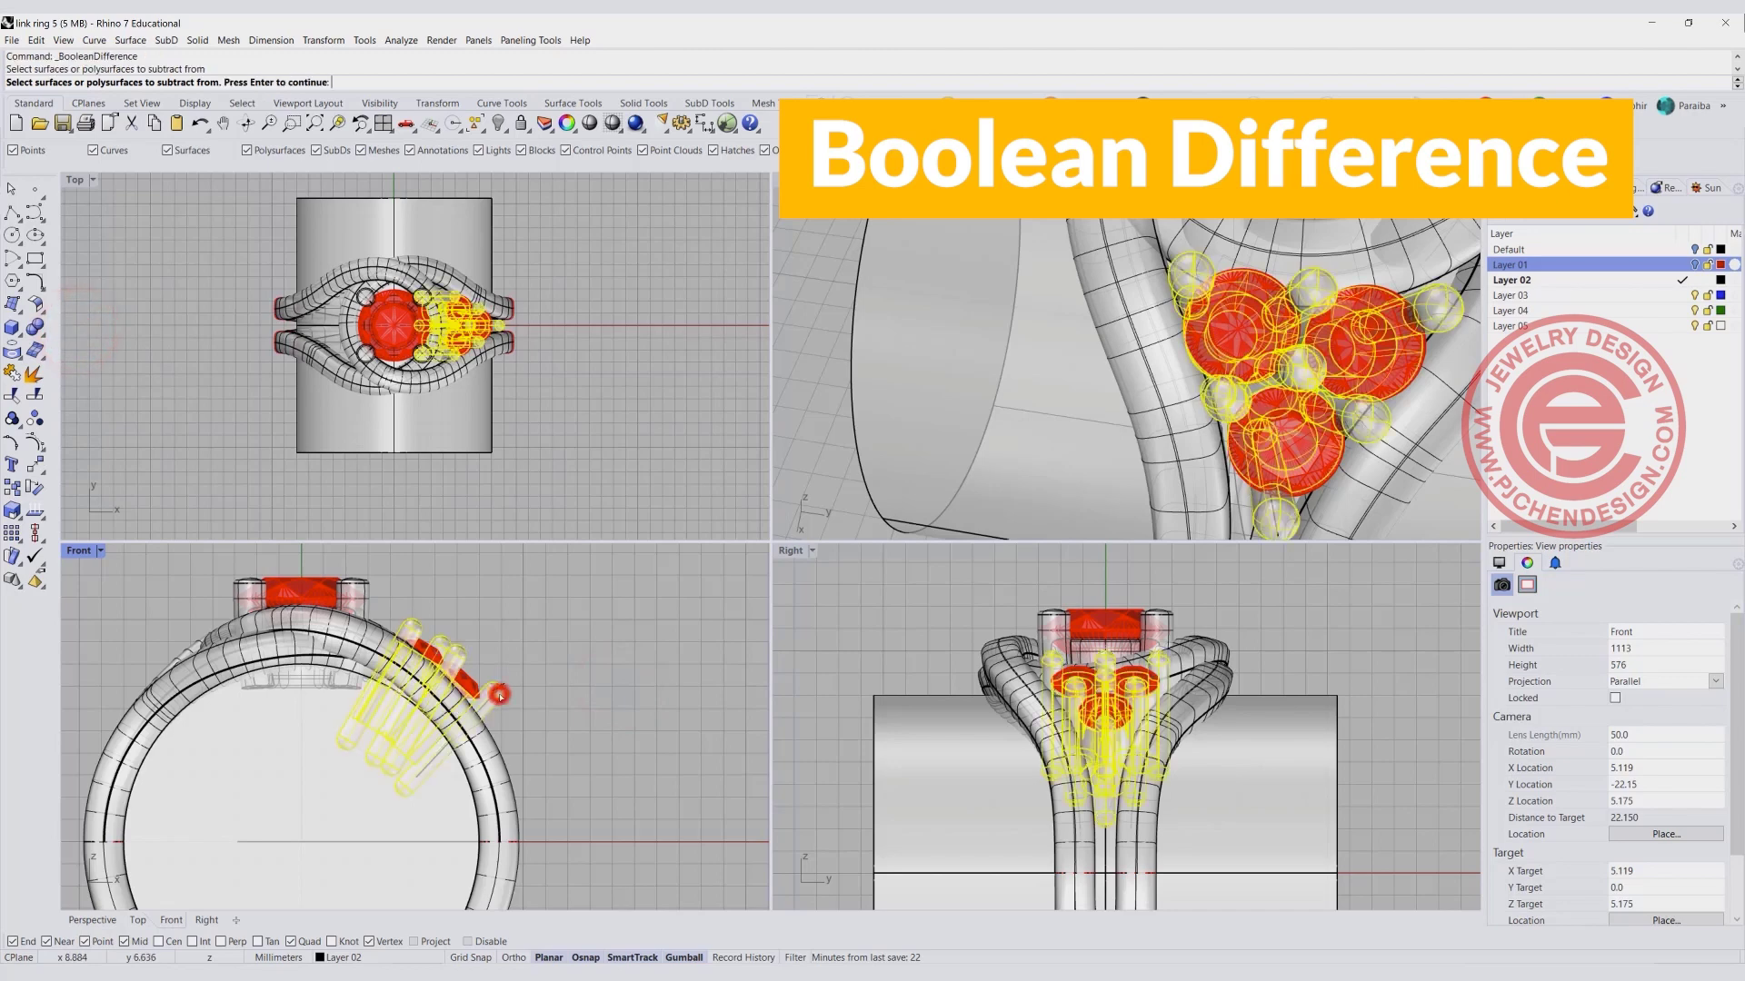
{"action": "left_click", "coordinate": [368, 591]}
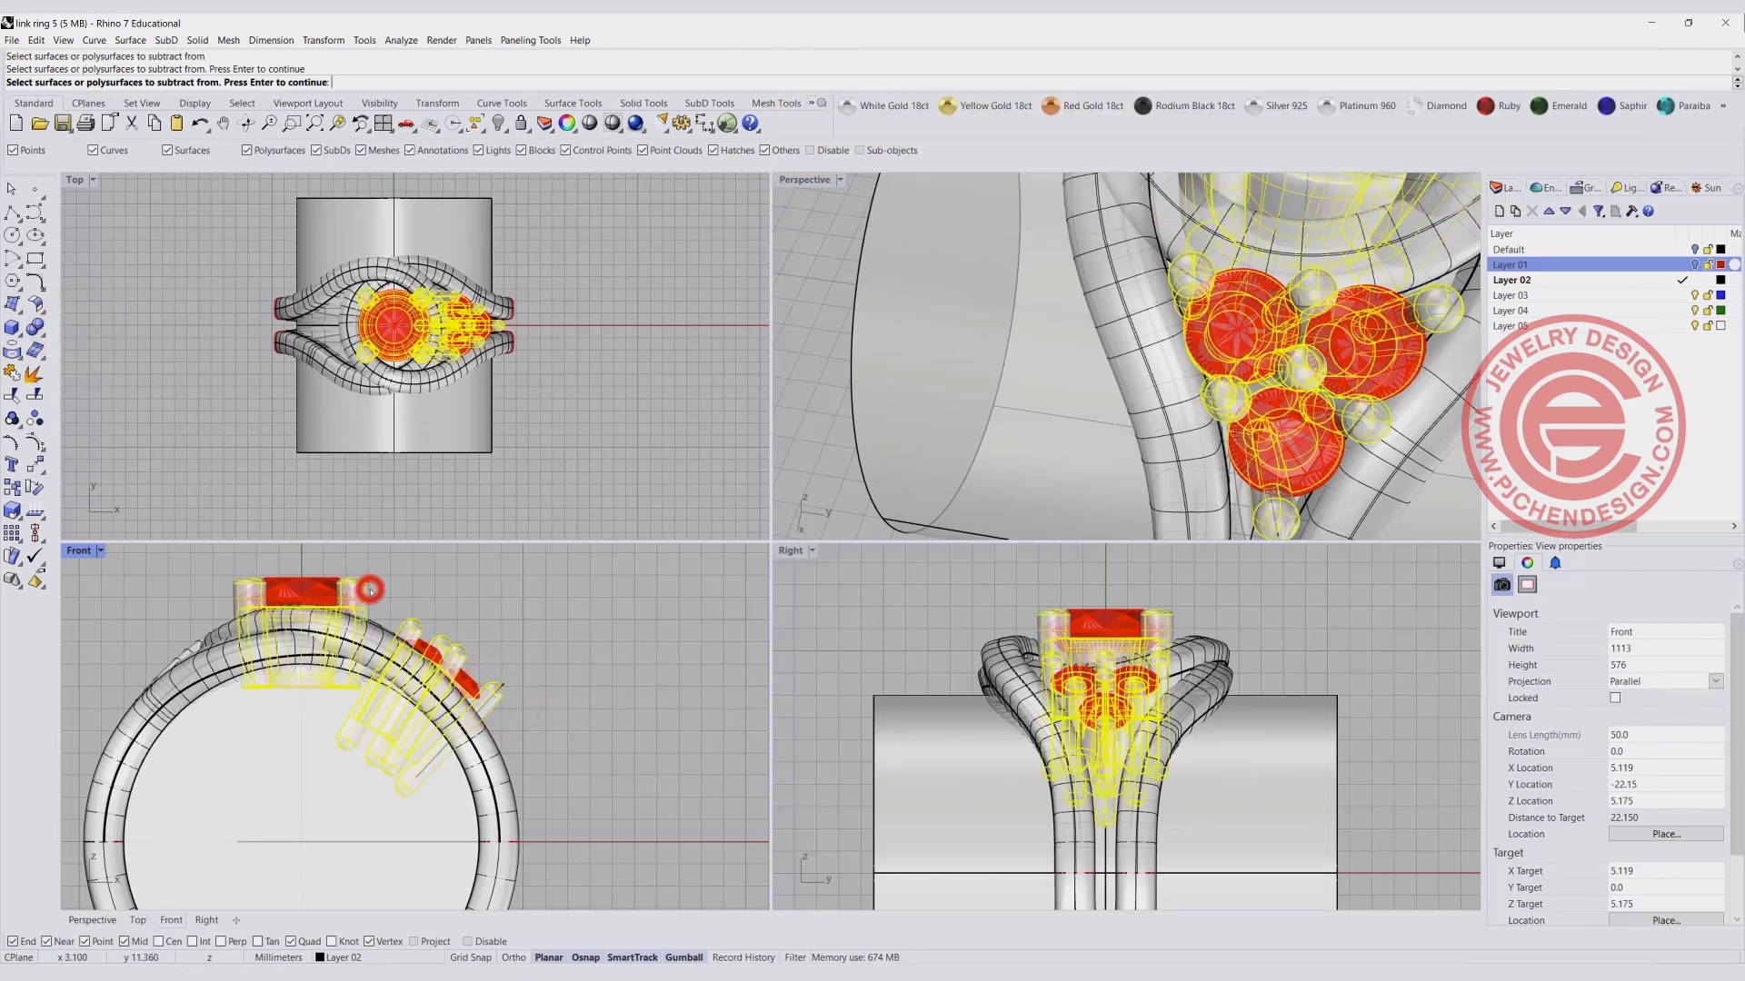
{"action": "right_click", "coordinate": [302, 750]}
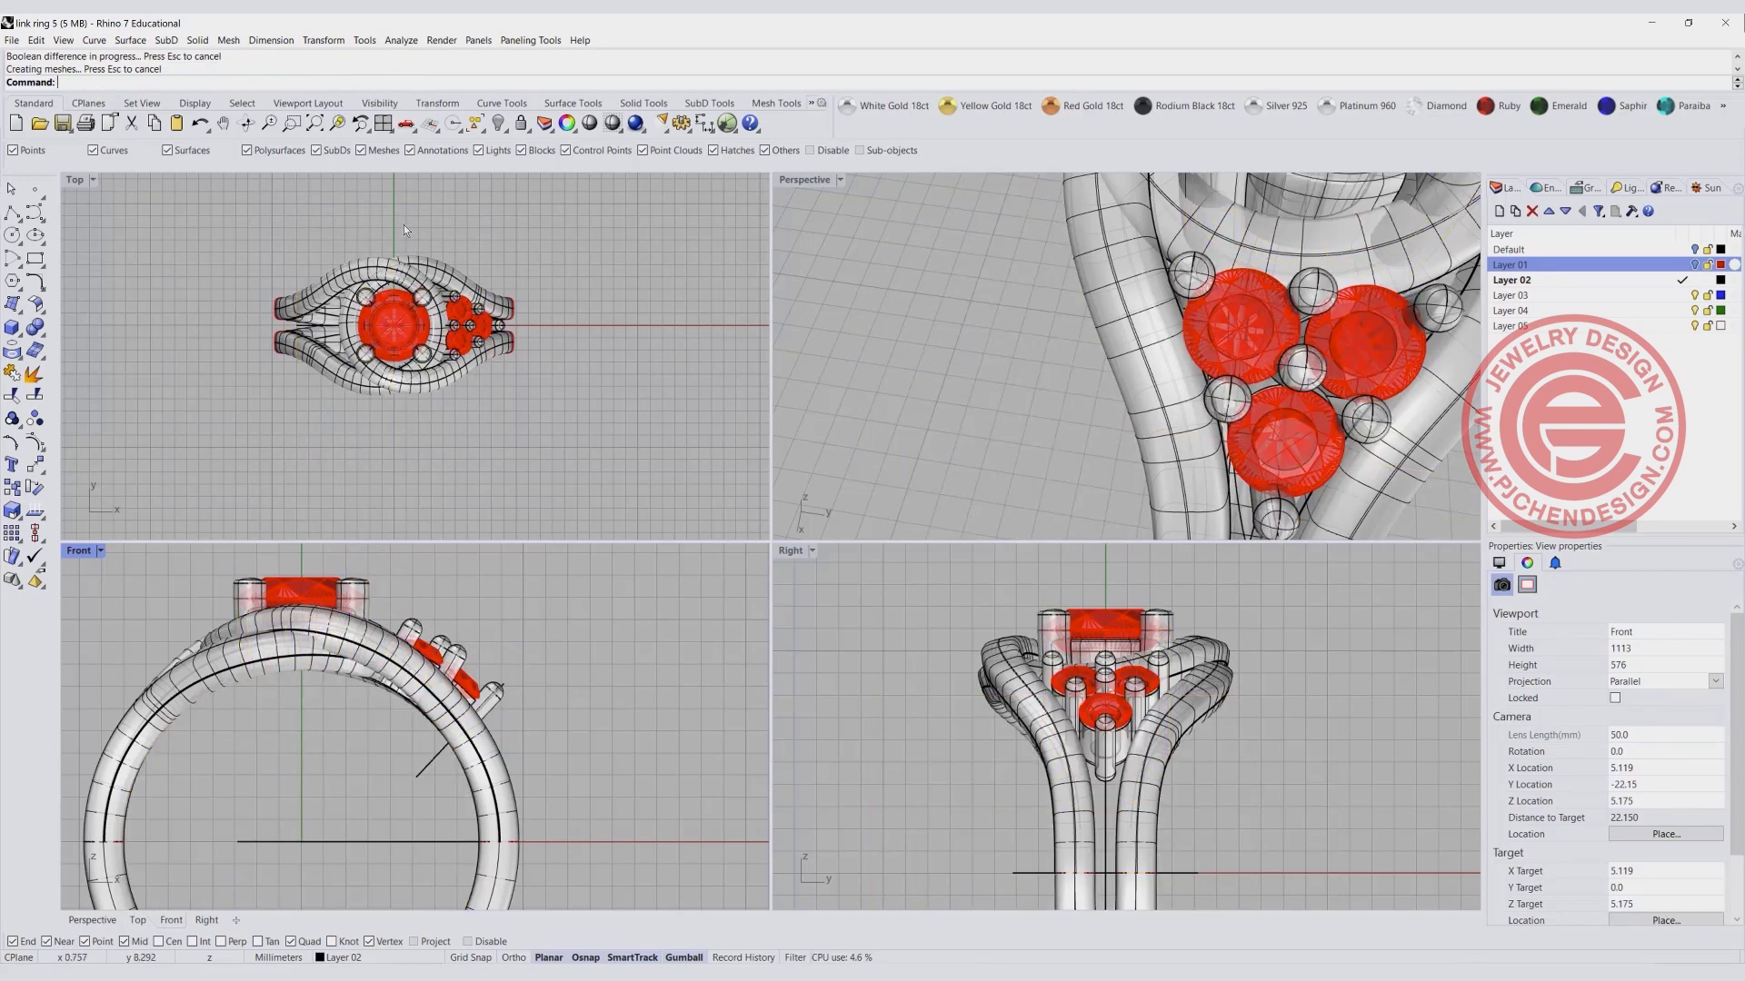
{"action": "left_click_drag", "start_coordinate": [576, 416], "coordinate": [575, 413]}
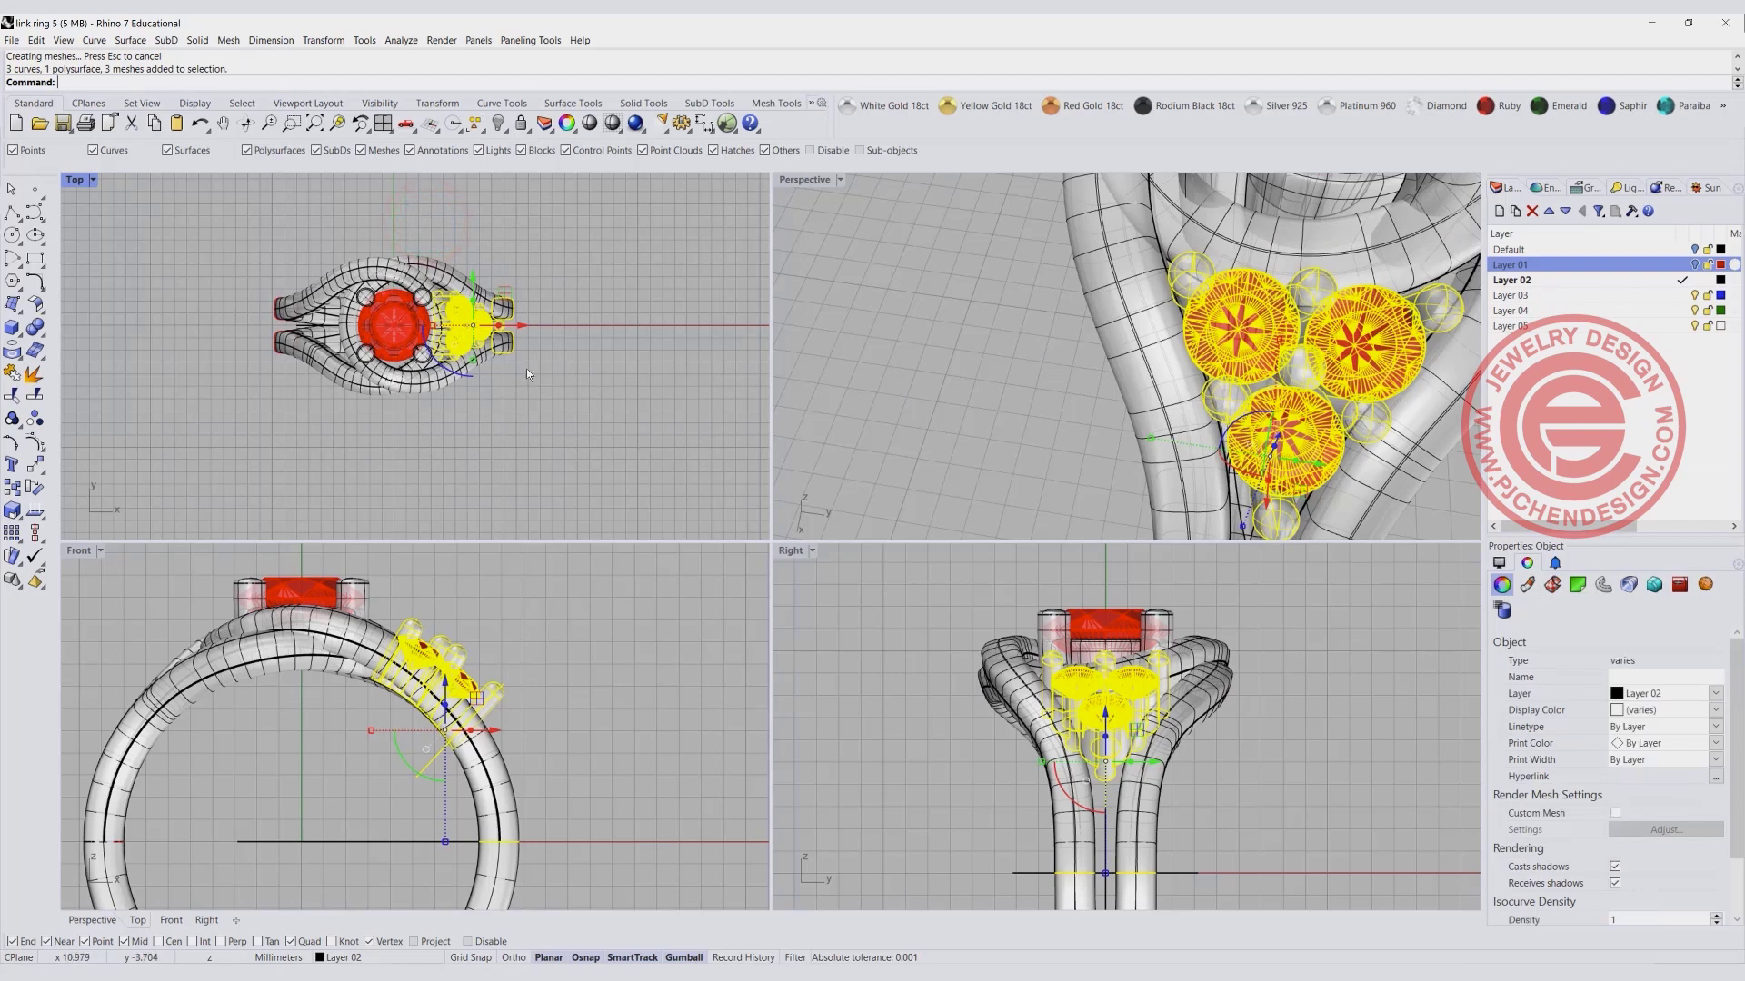
Mirror the three-stone side cluster through the origin onto the ring's opposite shoulder.
{"action": "left_click", "coordinate": [35, 465]}
{"action": "left_click", "coordinate": [196, 470]}
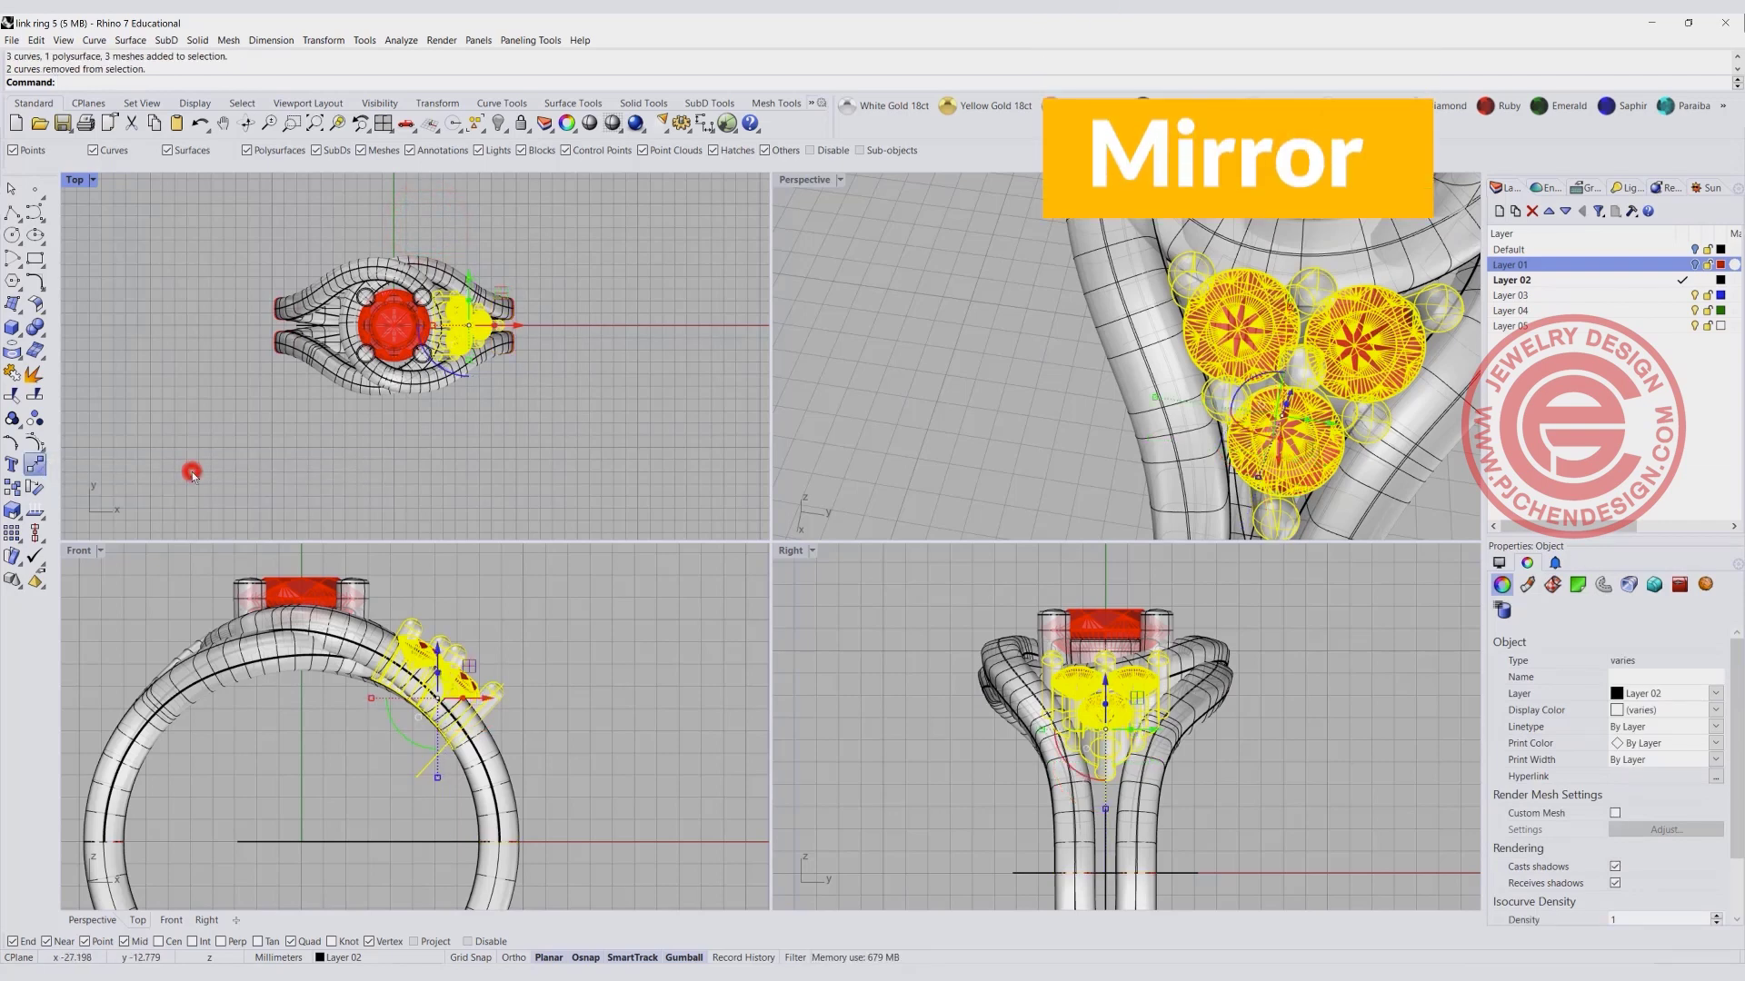
{"action": "type", "text": "0"}
{"action": "key", "text": "Return"}
{"action": "left_click", "coordinate": [378, 446]}
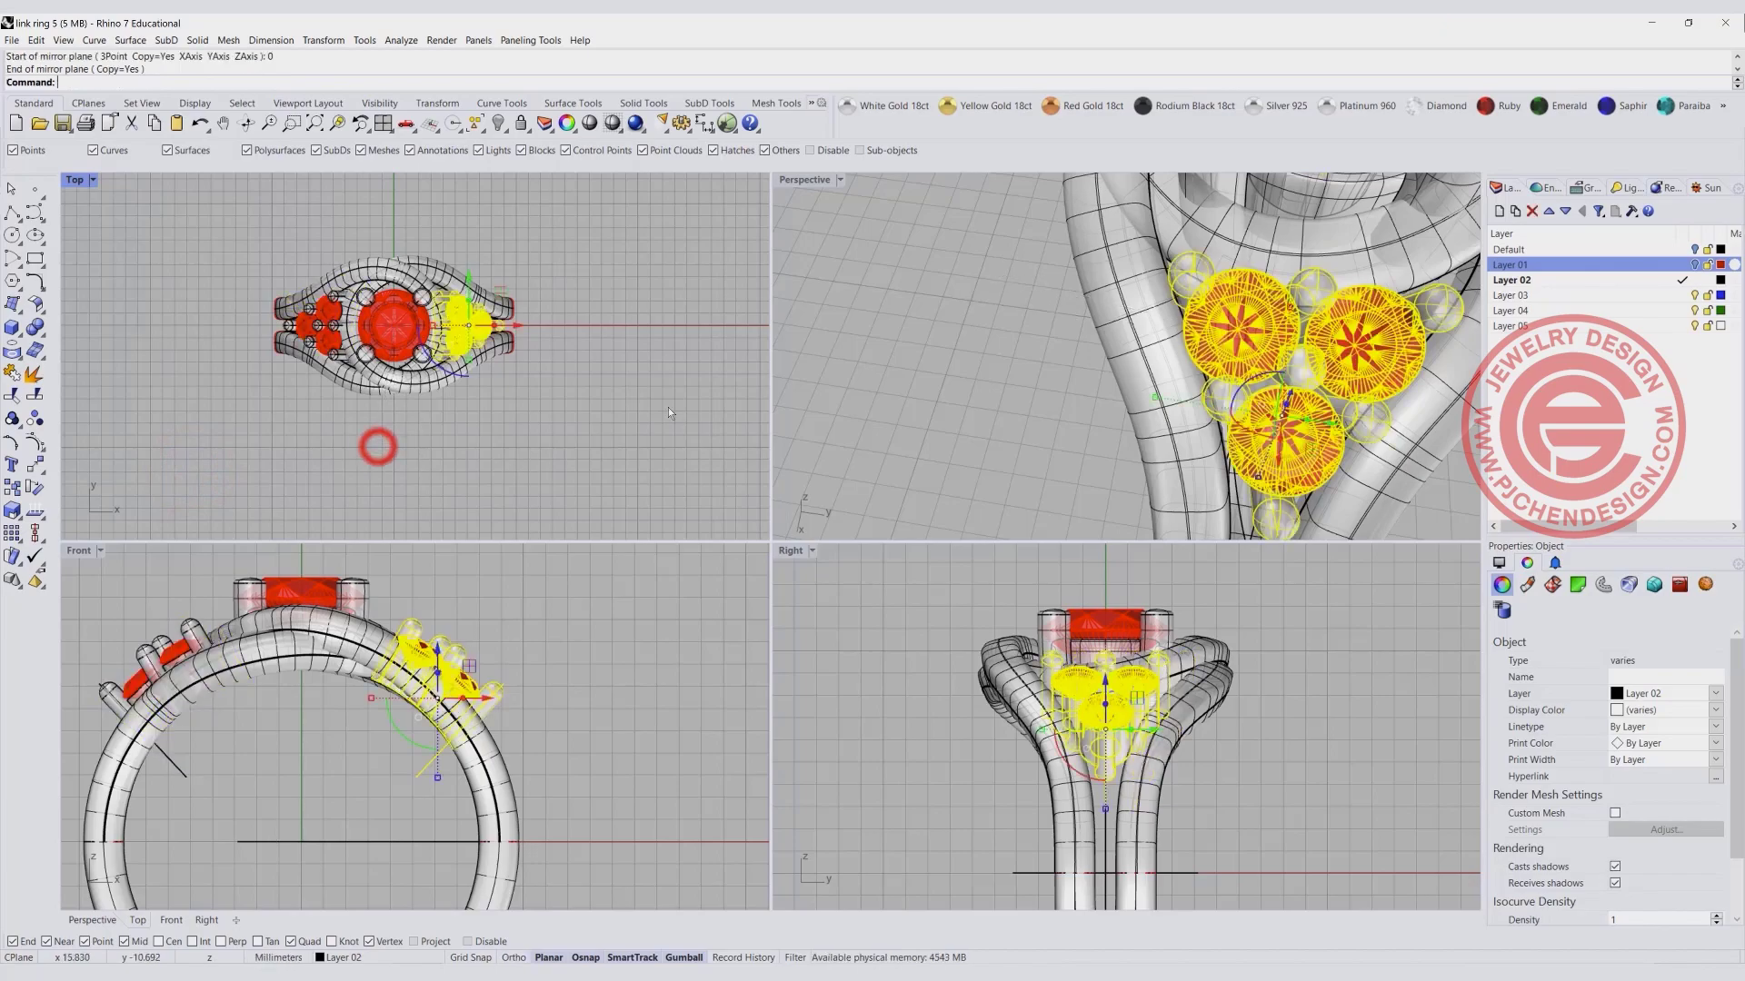